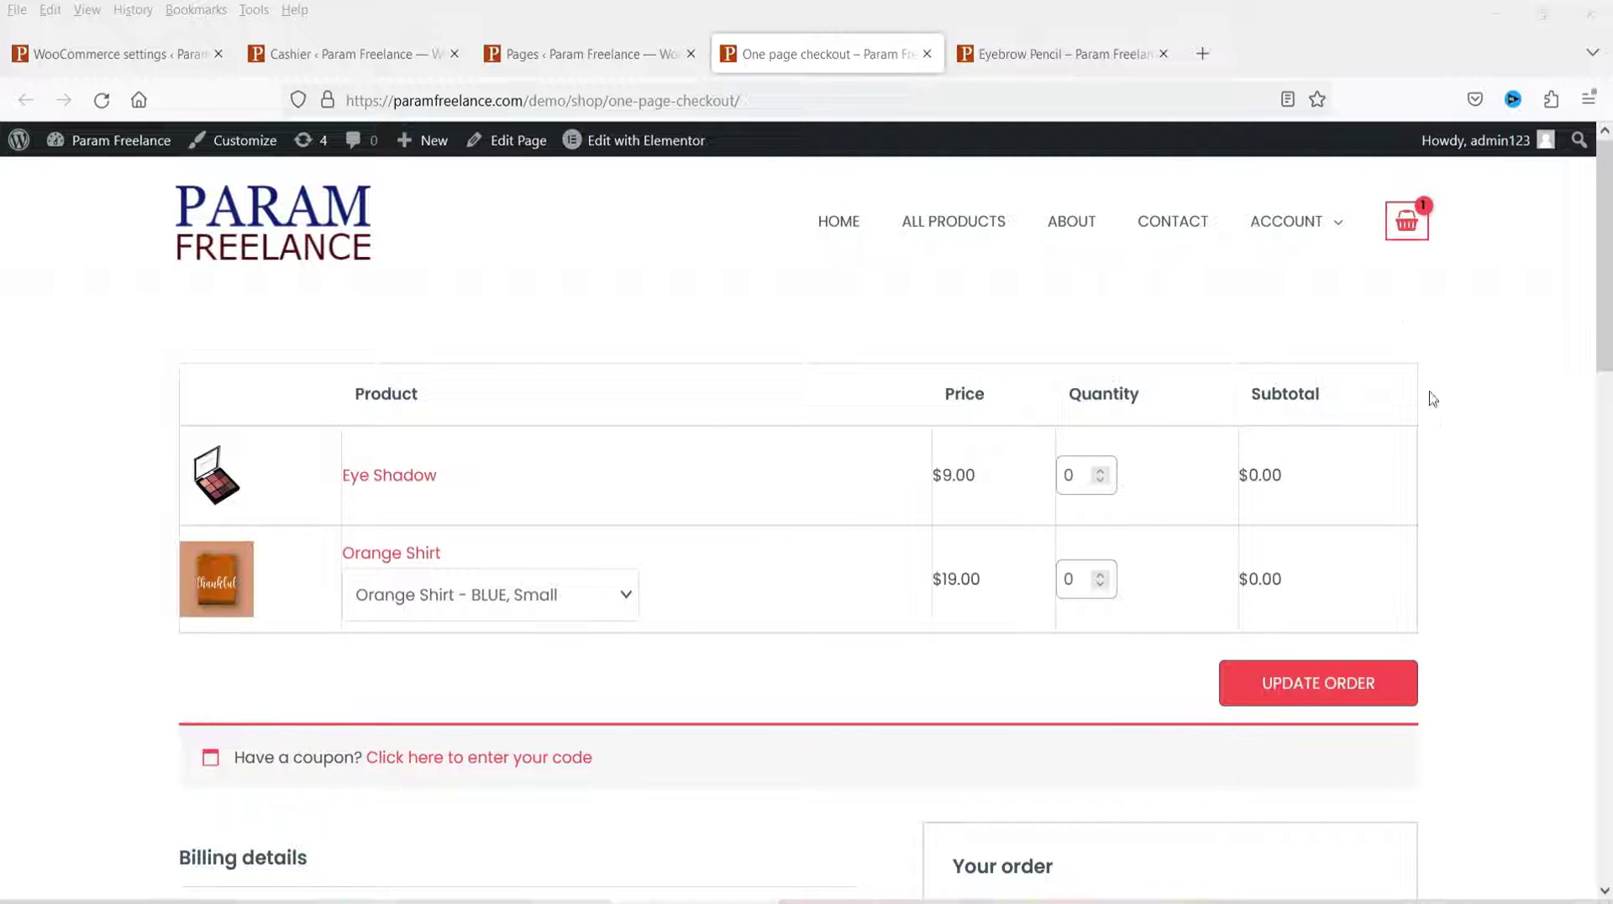
Set the Eye Shadow and Orange Shirt quantities to 1 each and update the order to $37.00.
{"action": "left_click", "coordinate": [1100, 470]}
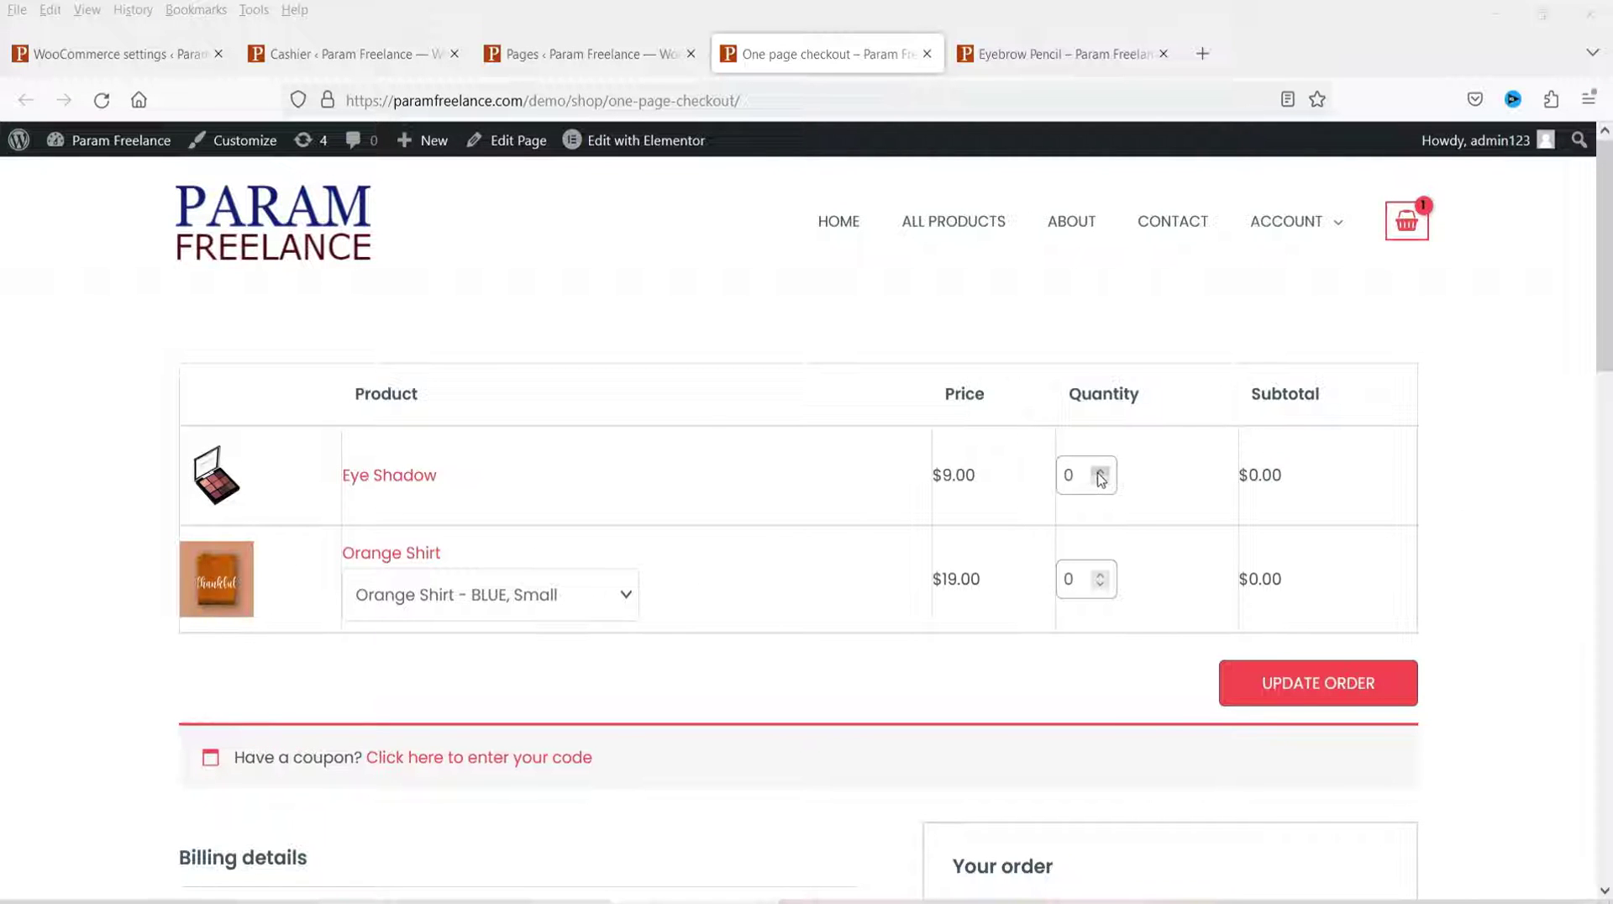
{"action": "left_click", "coordinate": [1100, 575]}
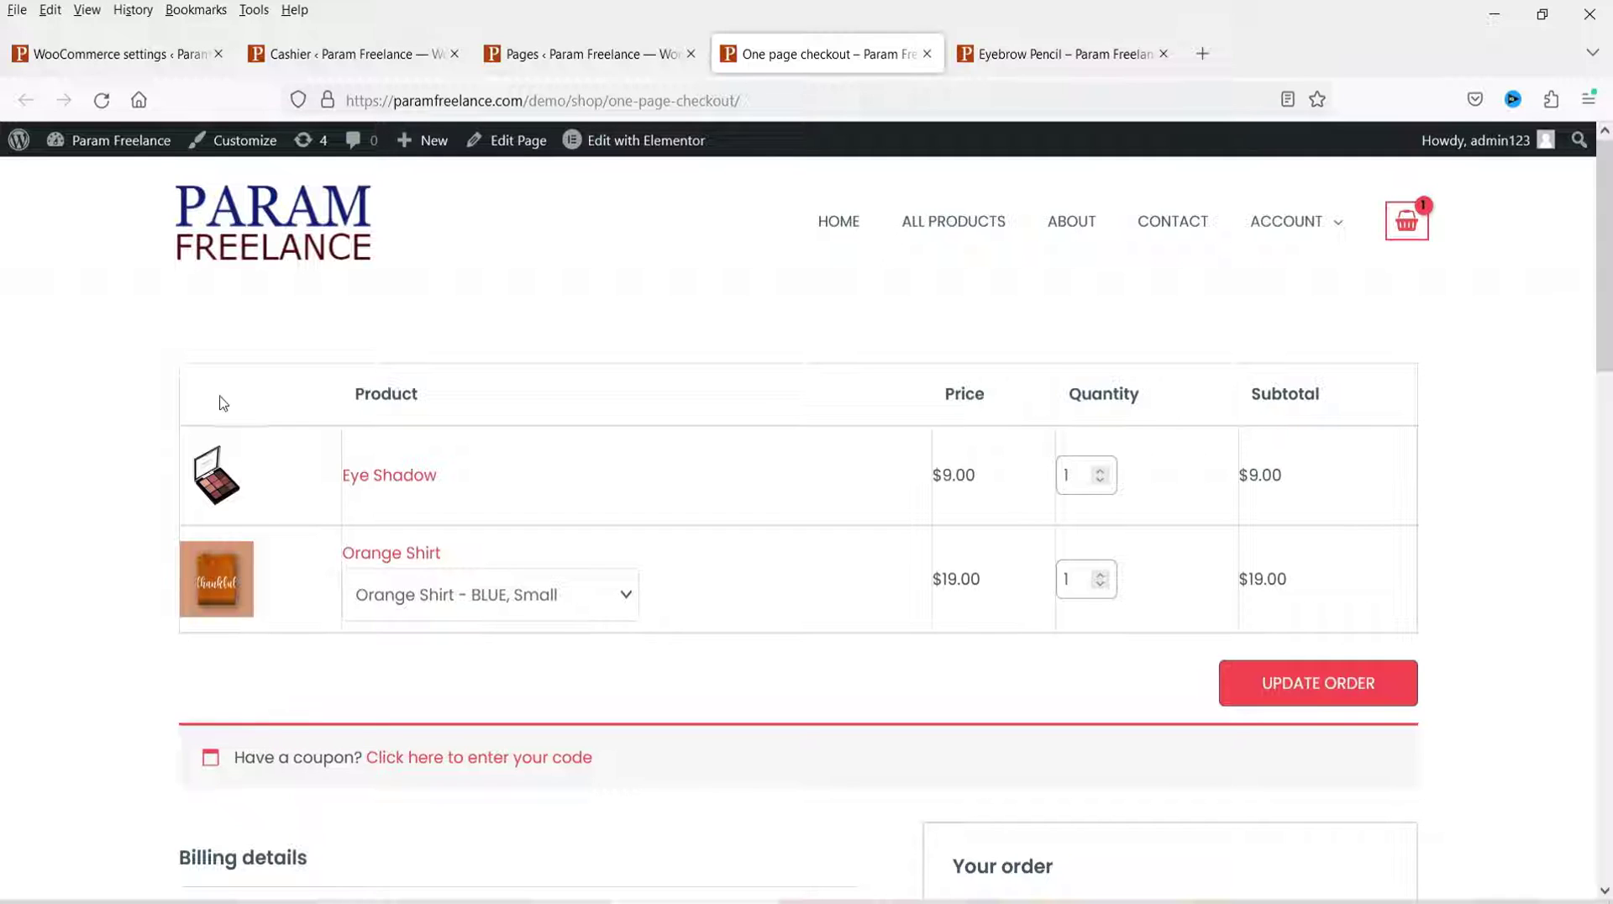
{"action": "left_click", "coordinate": [1354, 695]}
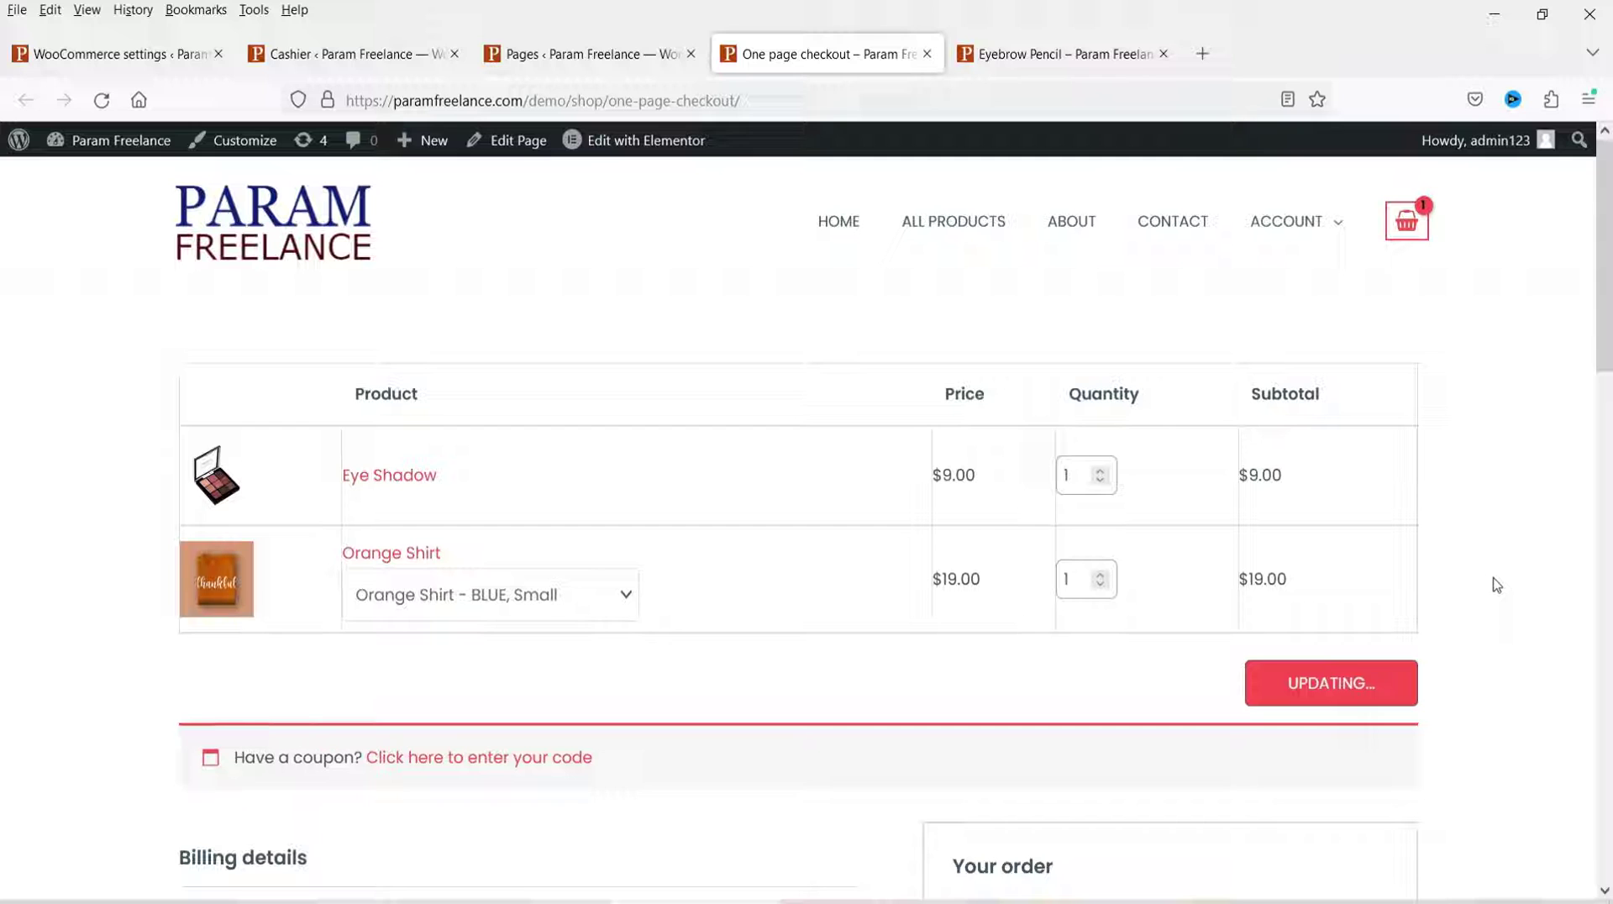
Scroll through the checkout's trimmed billing fields and the payment method options.
{"action": "scroll", "coordinate": [1498, 393], "scroll_direction": "down", "scroll_amount": 4}
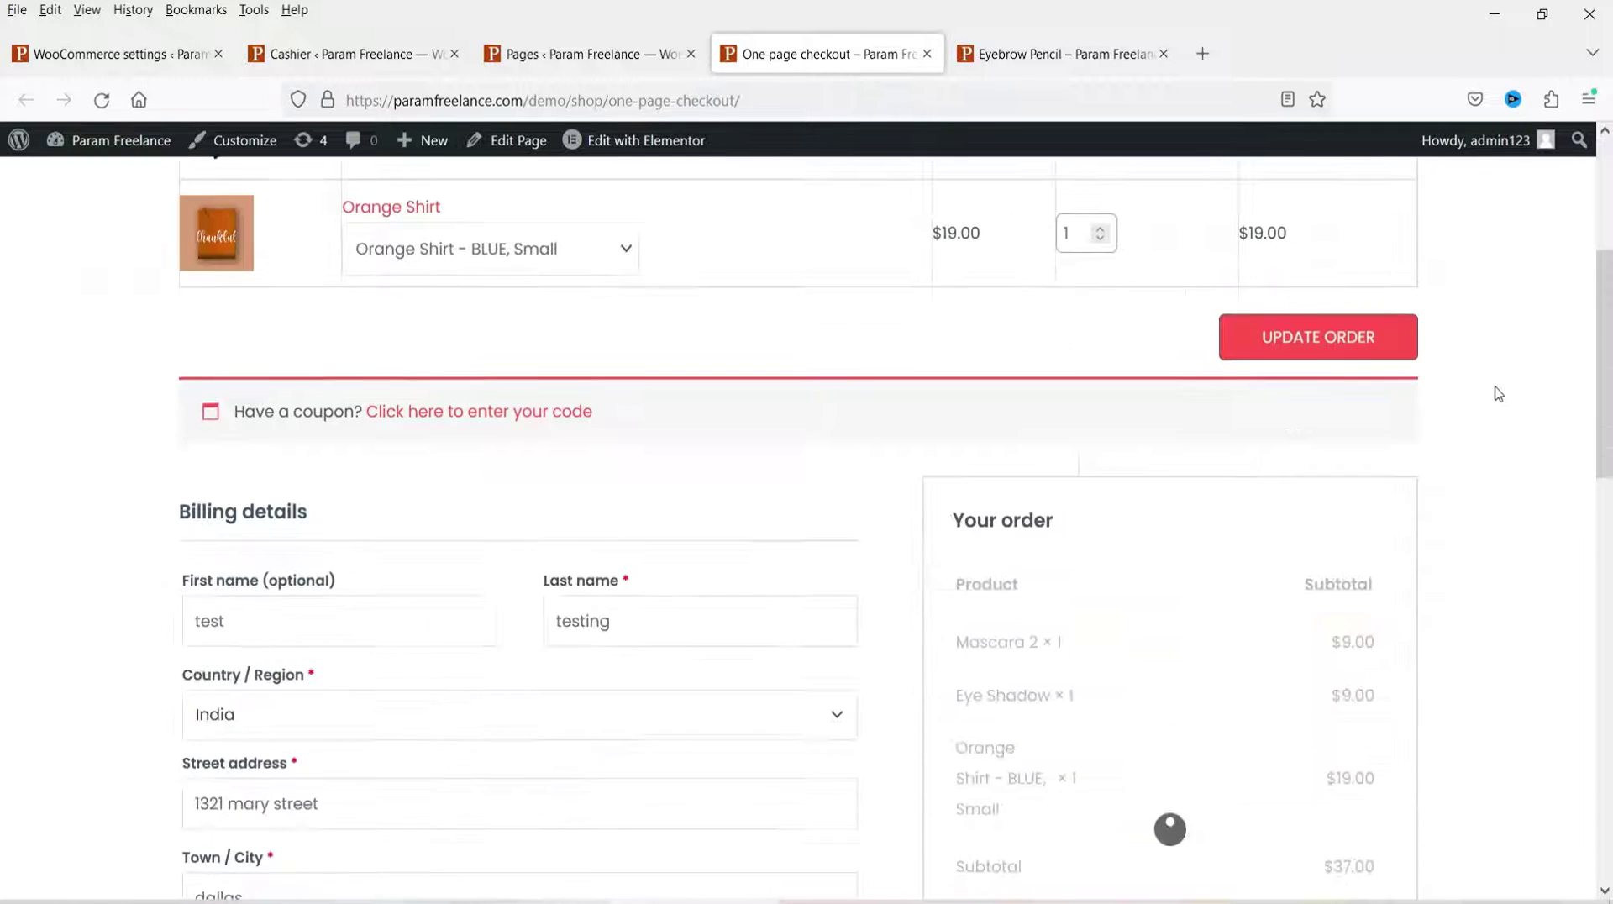
{"action": "scroll", "coordinate": [1070, 370], "scroll_direction": "down", "scroll_amount": 3}
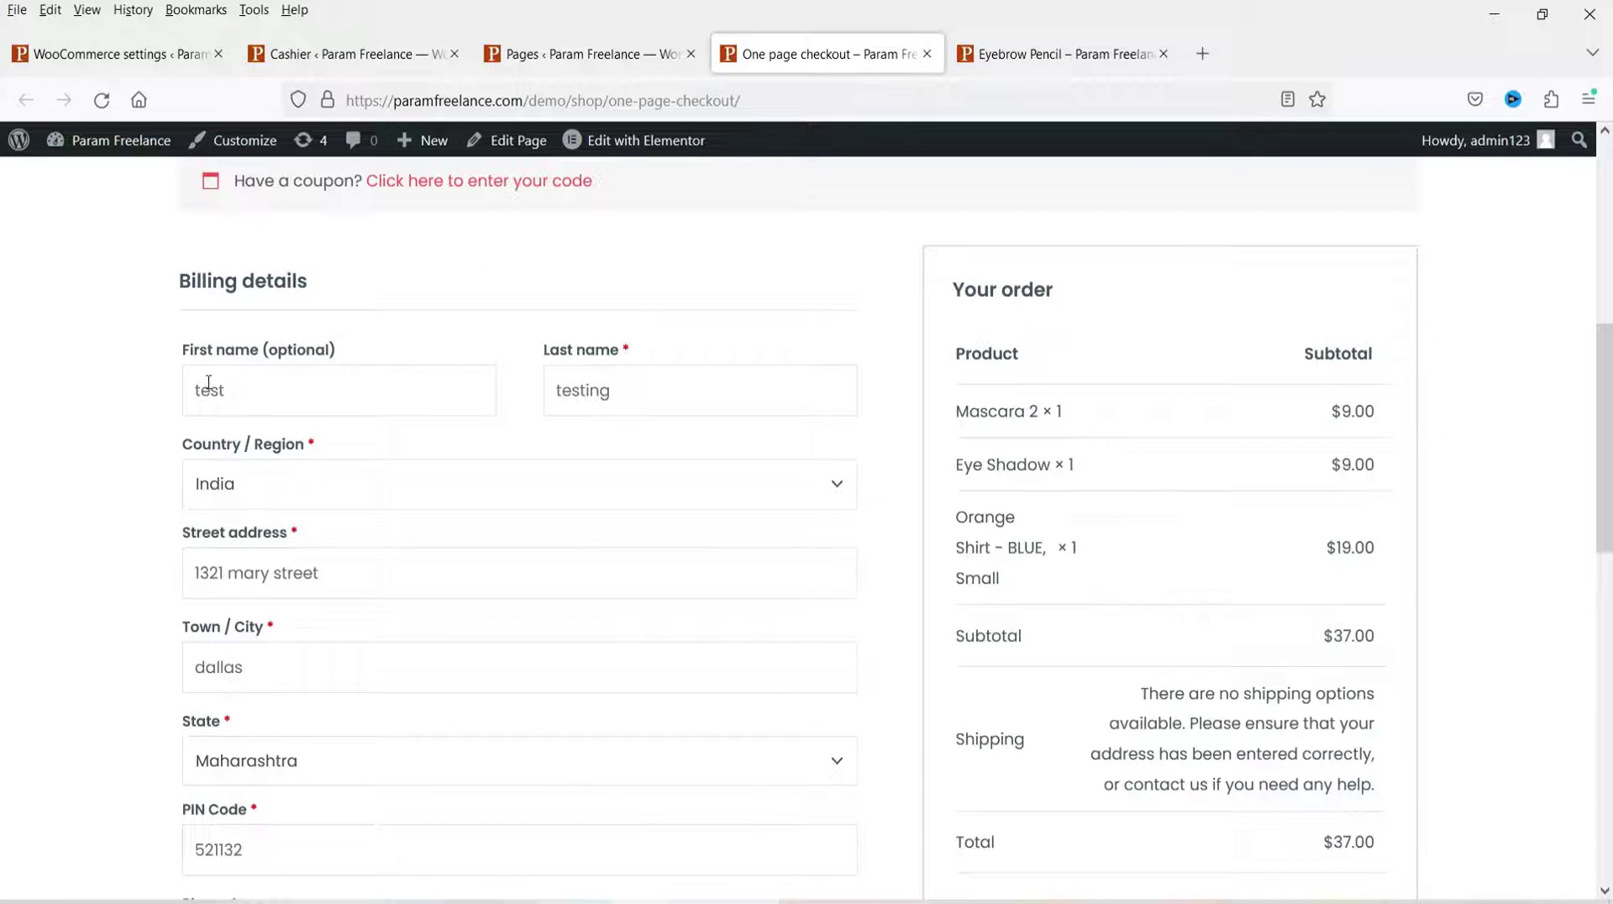
{"action": "scroll", "coordinate": [906, 424], "scroll_direction": "down", "scroll_amount": 7}
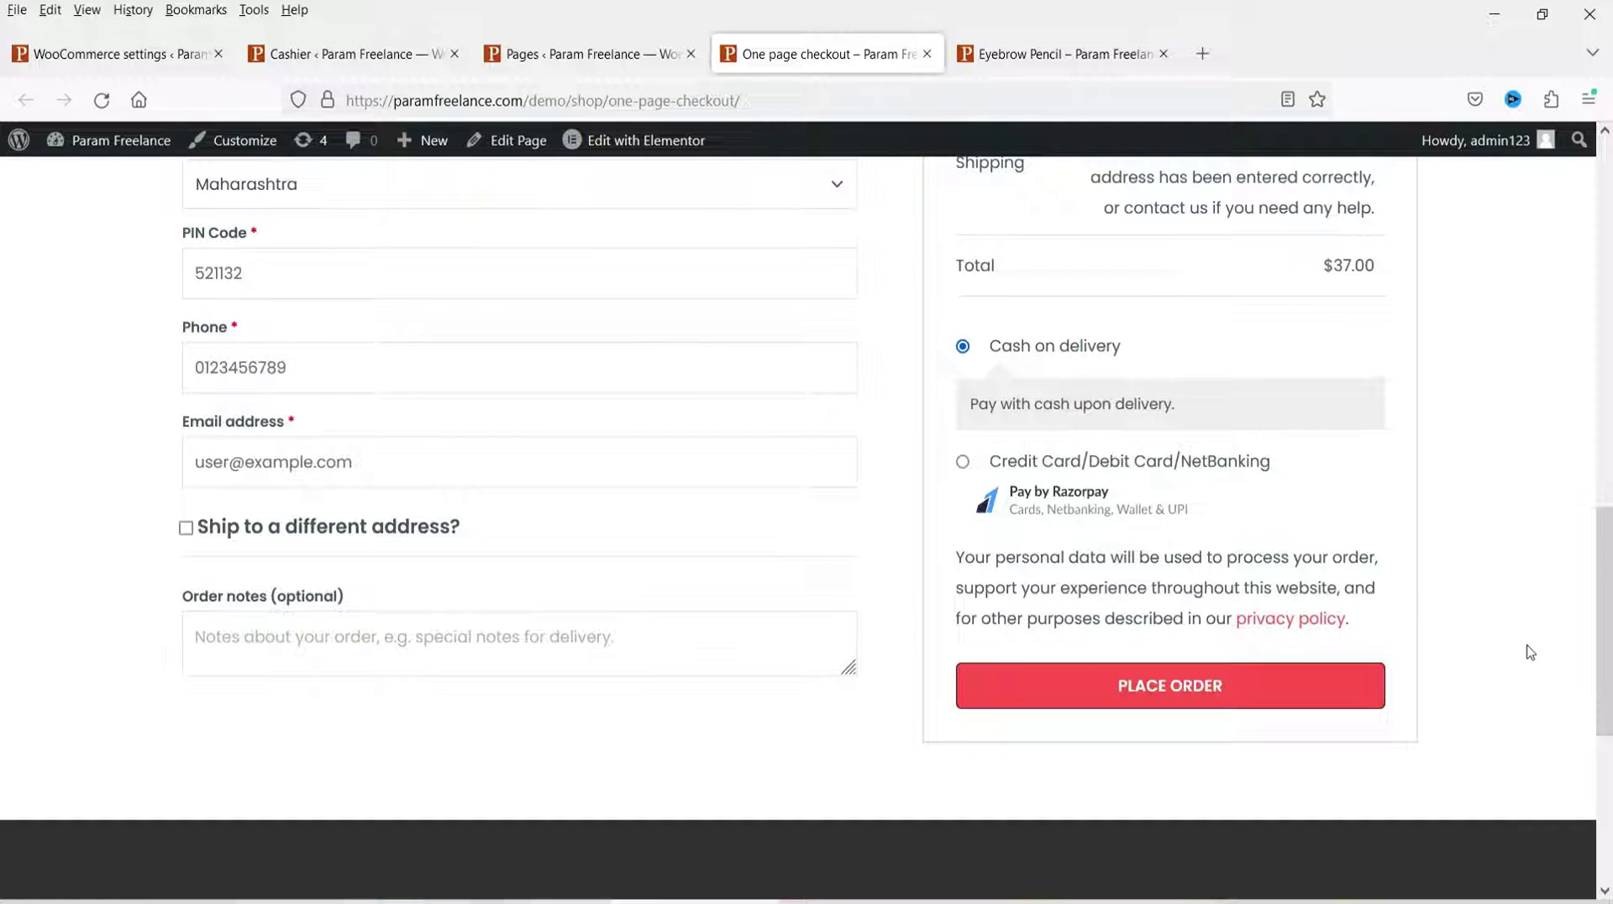
{"action": "scroll", "coordinate": [1512, 643], "scroll_direction": "up", "scroll_amount": 14}
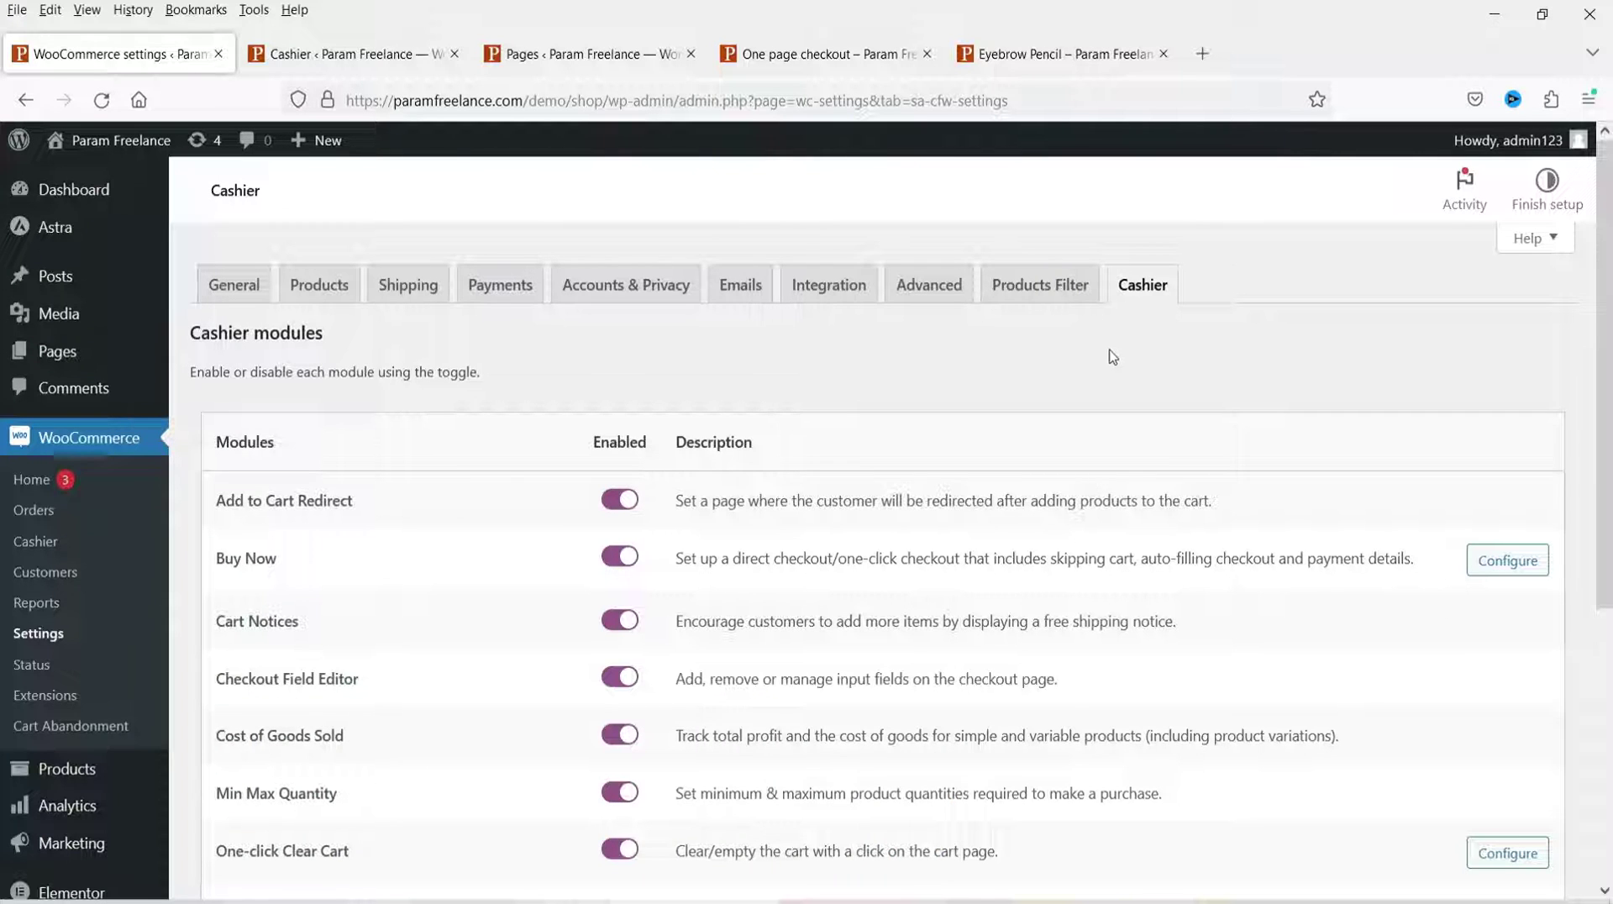
{"action": "scroll", "coordinate": [1088, 353], "scroll_direction": "down", "scroll_amount": 2}
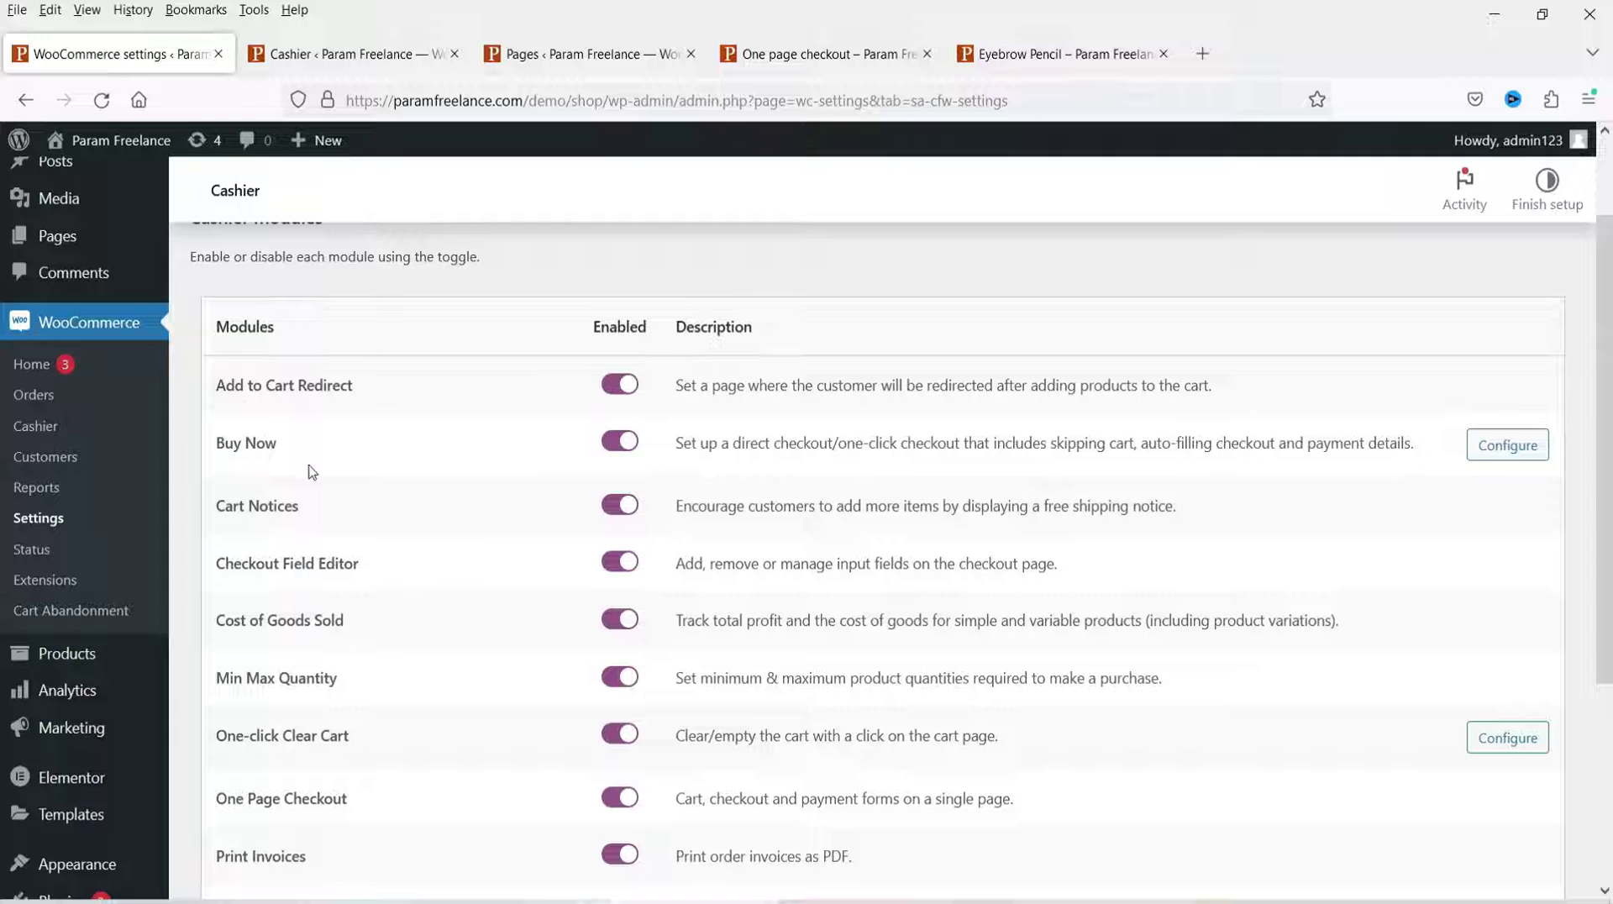
{"action": "left_click", "coordinate": [1050, 57]}
{"action": "scroll", "coordinate": [1372, 531], "scroll_direction": "down", "scroll_amount": 5}
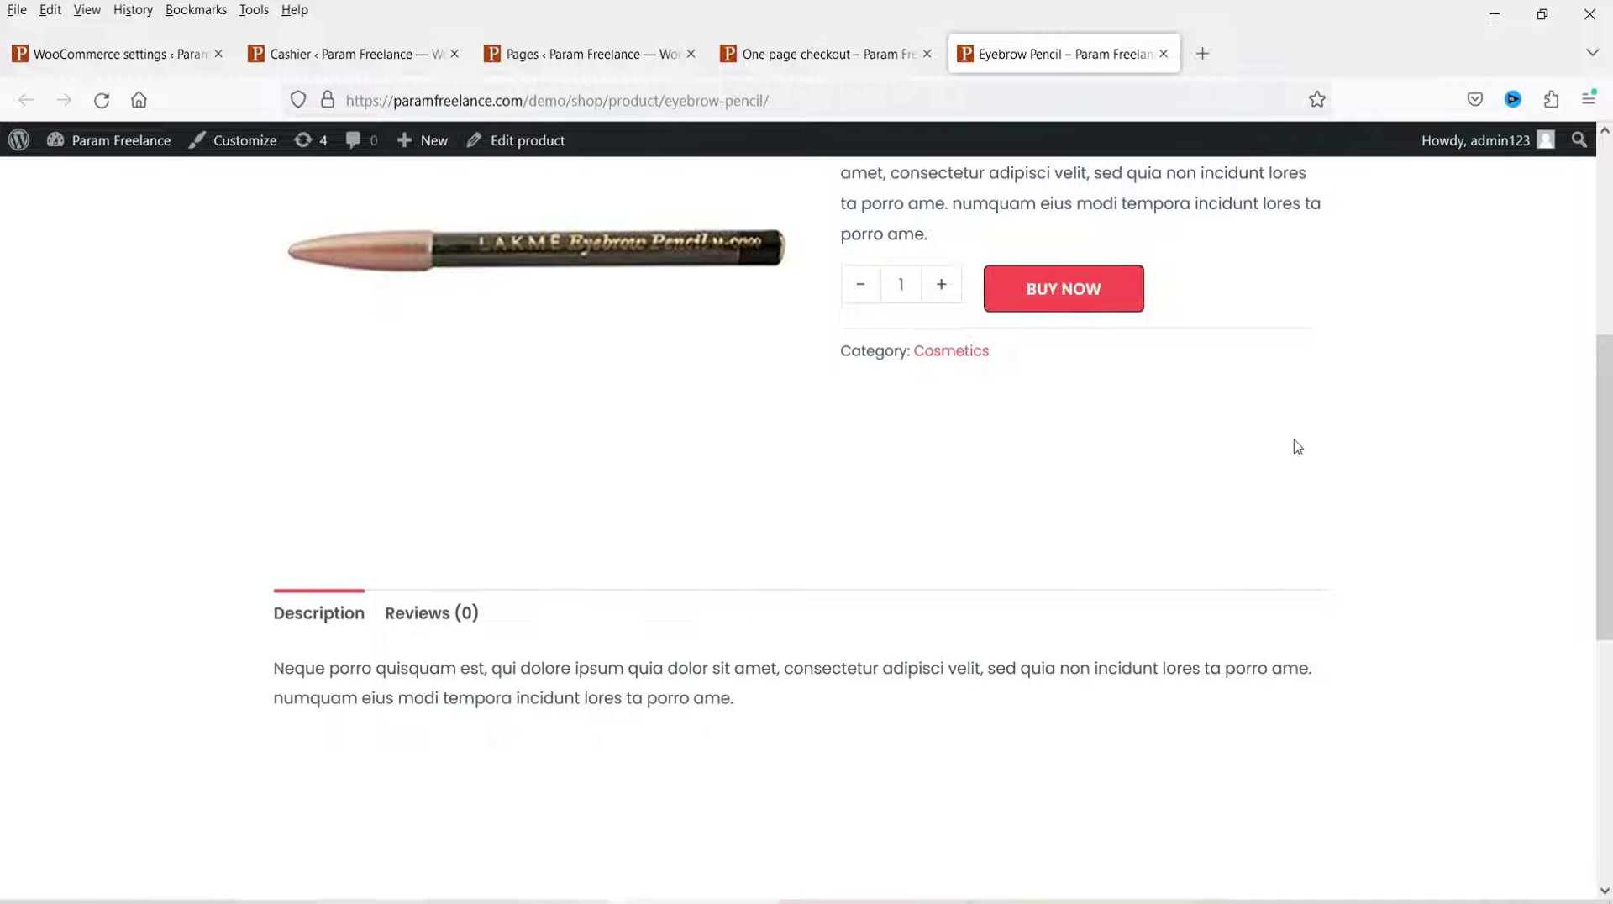
{"action": "key", "text": "ctrl+shift+Tab"}
{"action": "key", "text": "ctrl+shift+Tab"}
{"action": "key", "text": "ctrl+shift+Tab"}
{"action": "key", "text": "ctrl+shift+Tab"}
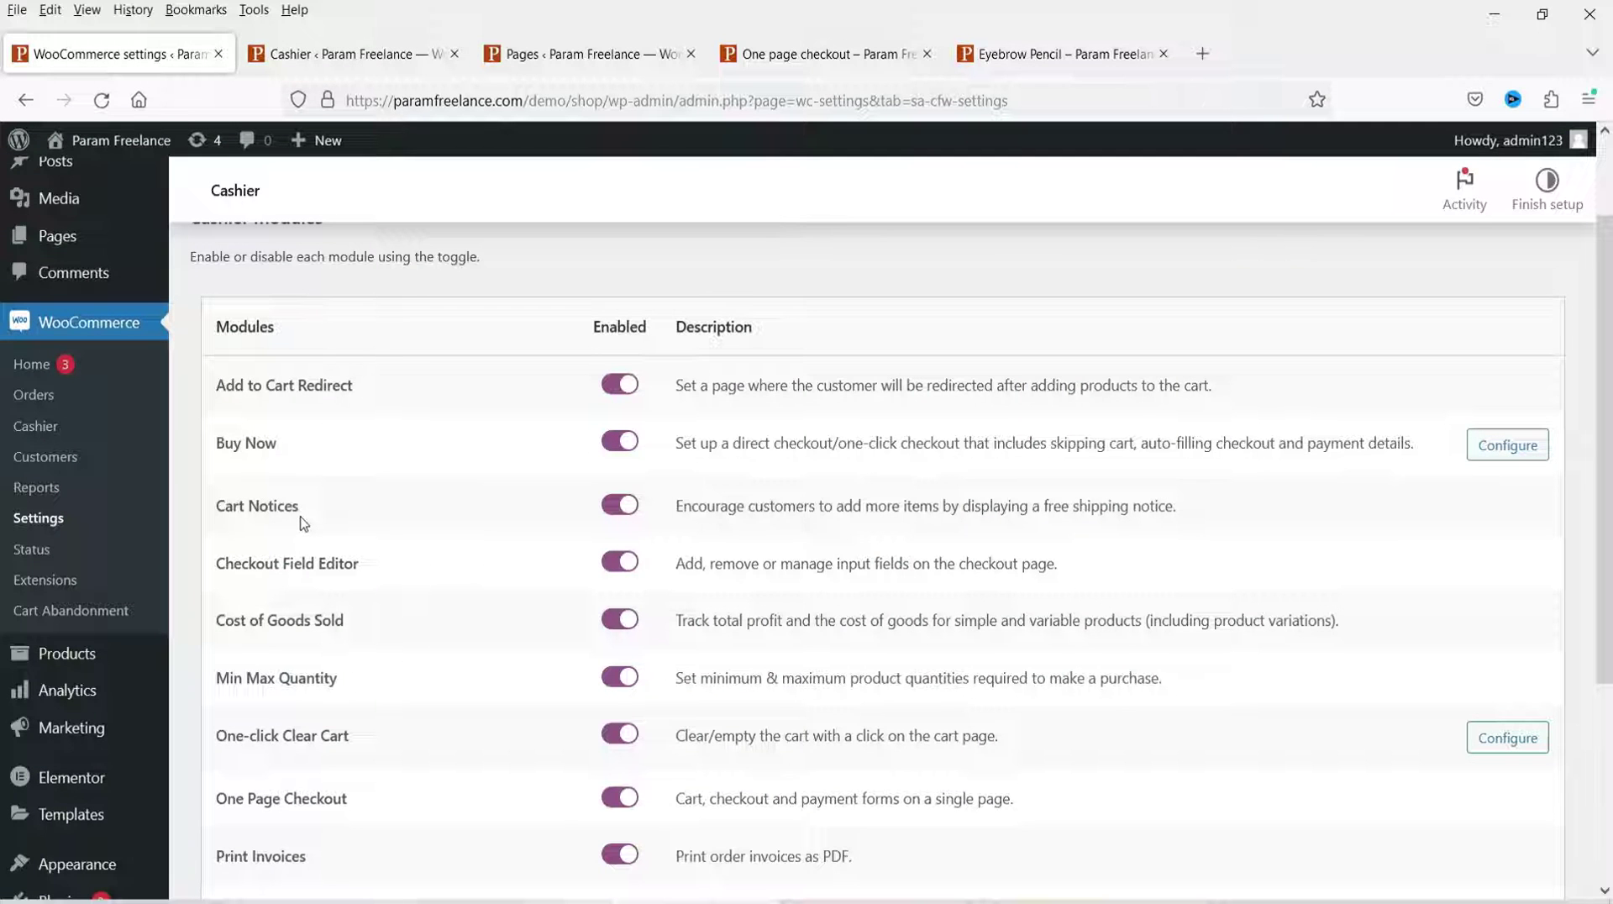
{"action": "triple_click", "coordinate": [372, 564]}
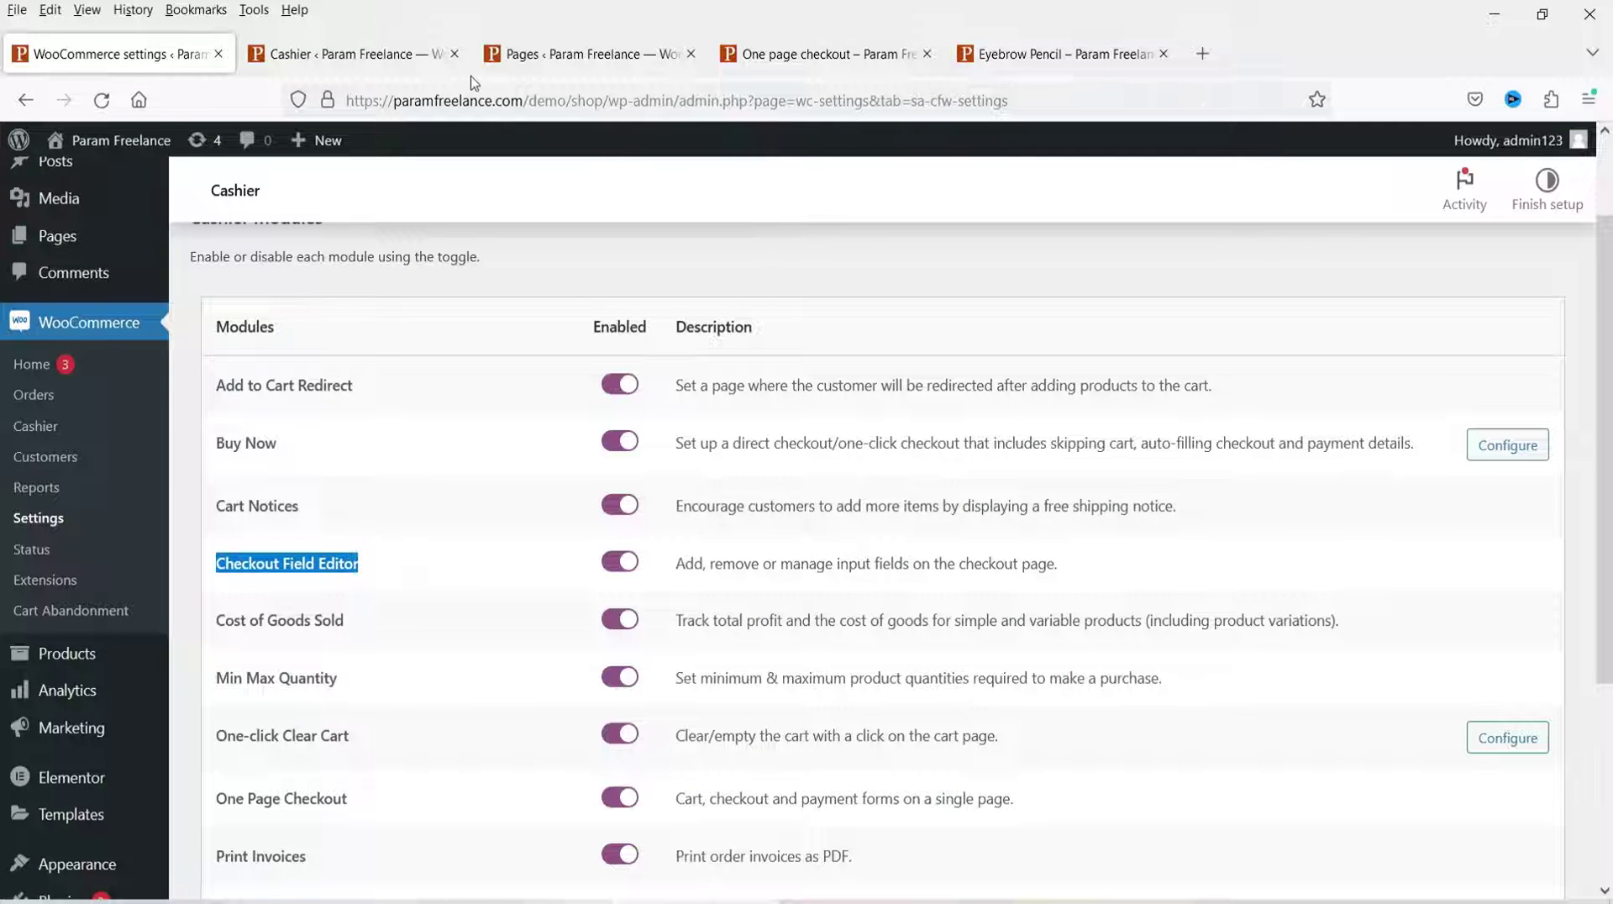
{"action": "left_click", "coordinate": [328, 66]}
{"action": "scroll", "coordinate": [464, 584], "scroll_direction": "down", "scroll_amount": 3}
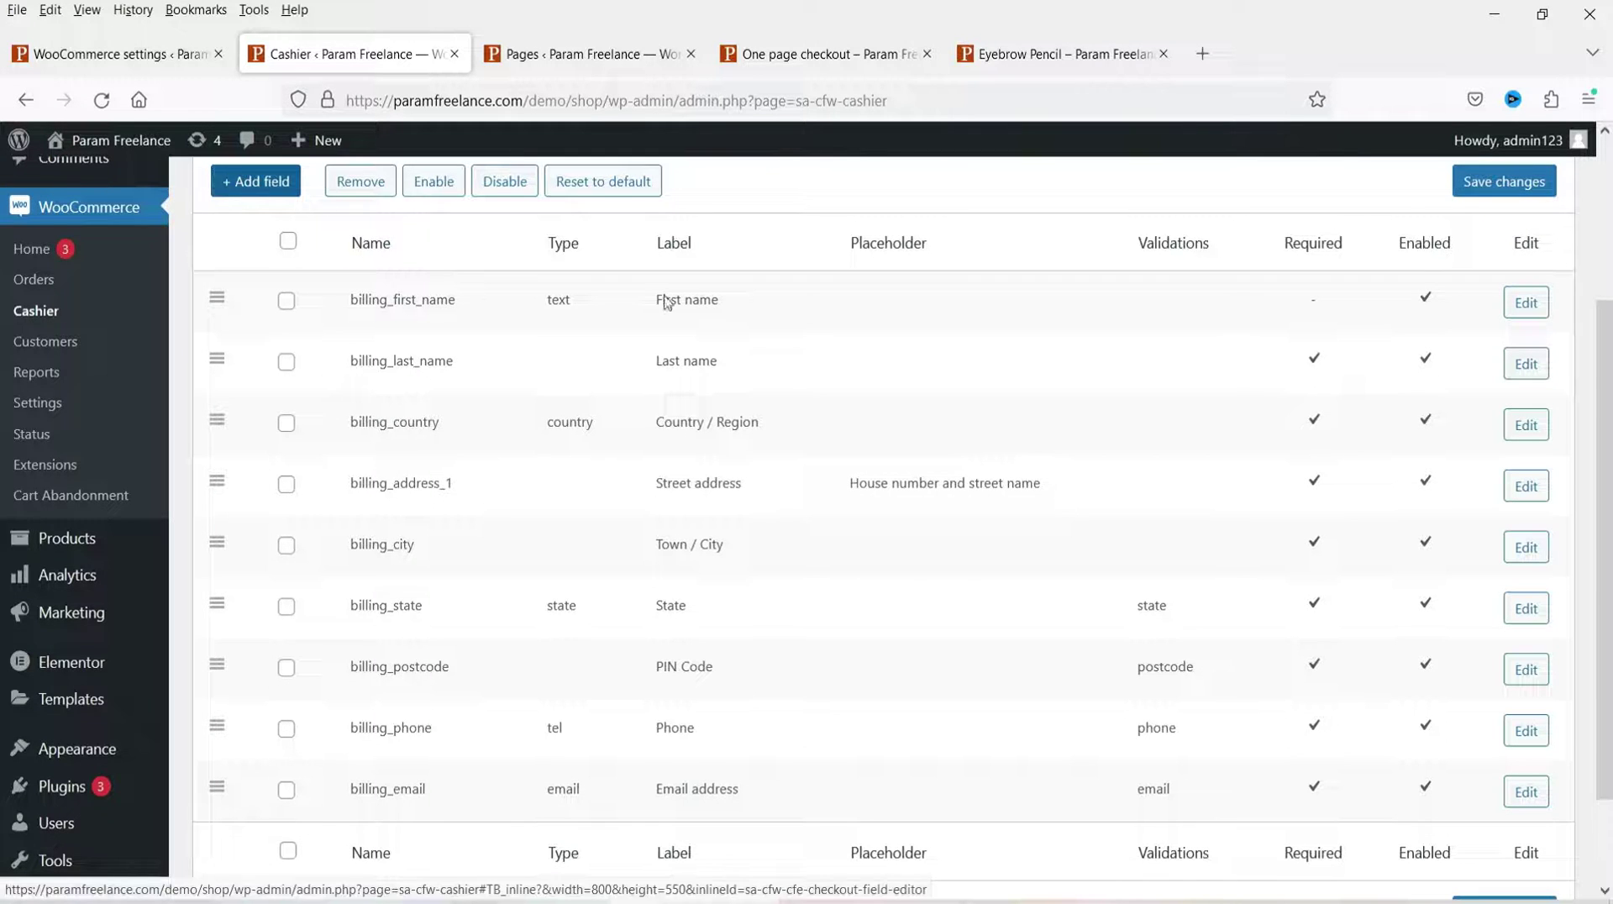
{"action": "key", "text": "ctrl+shift+Tab"}
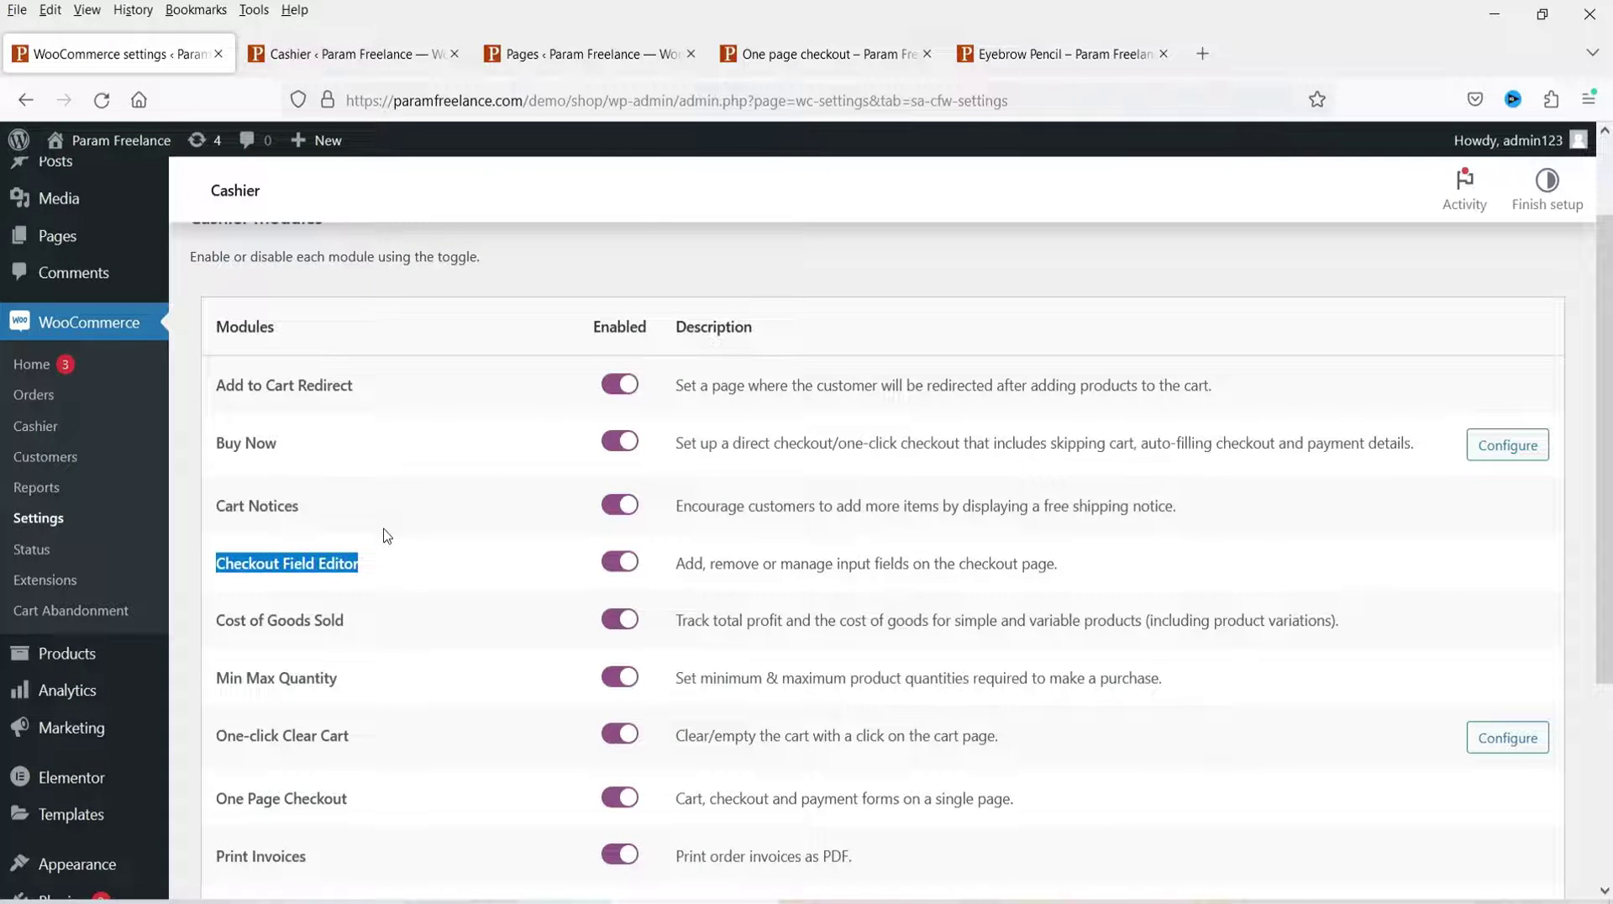
Highlight the Cost of Goods Sold, Min Max Quantity, One-click Clear Cart, Product Recommendations and Print Invoices module names.
{"action": "scroll", "coordinate": [395, 521], "scroll_direction": "down", "scroll_amount": 3}
{"action": "left_click_drag", "start_coordinate": [361, 388], "coordinate": [216, 390]}
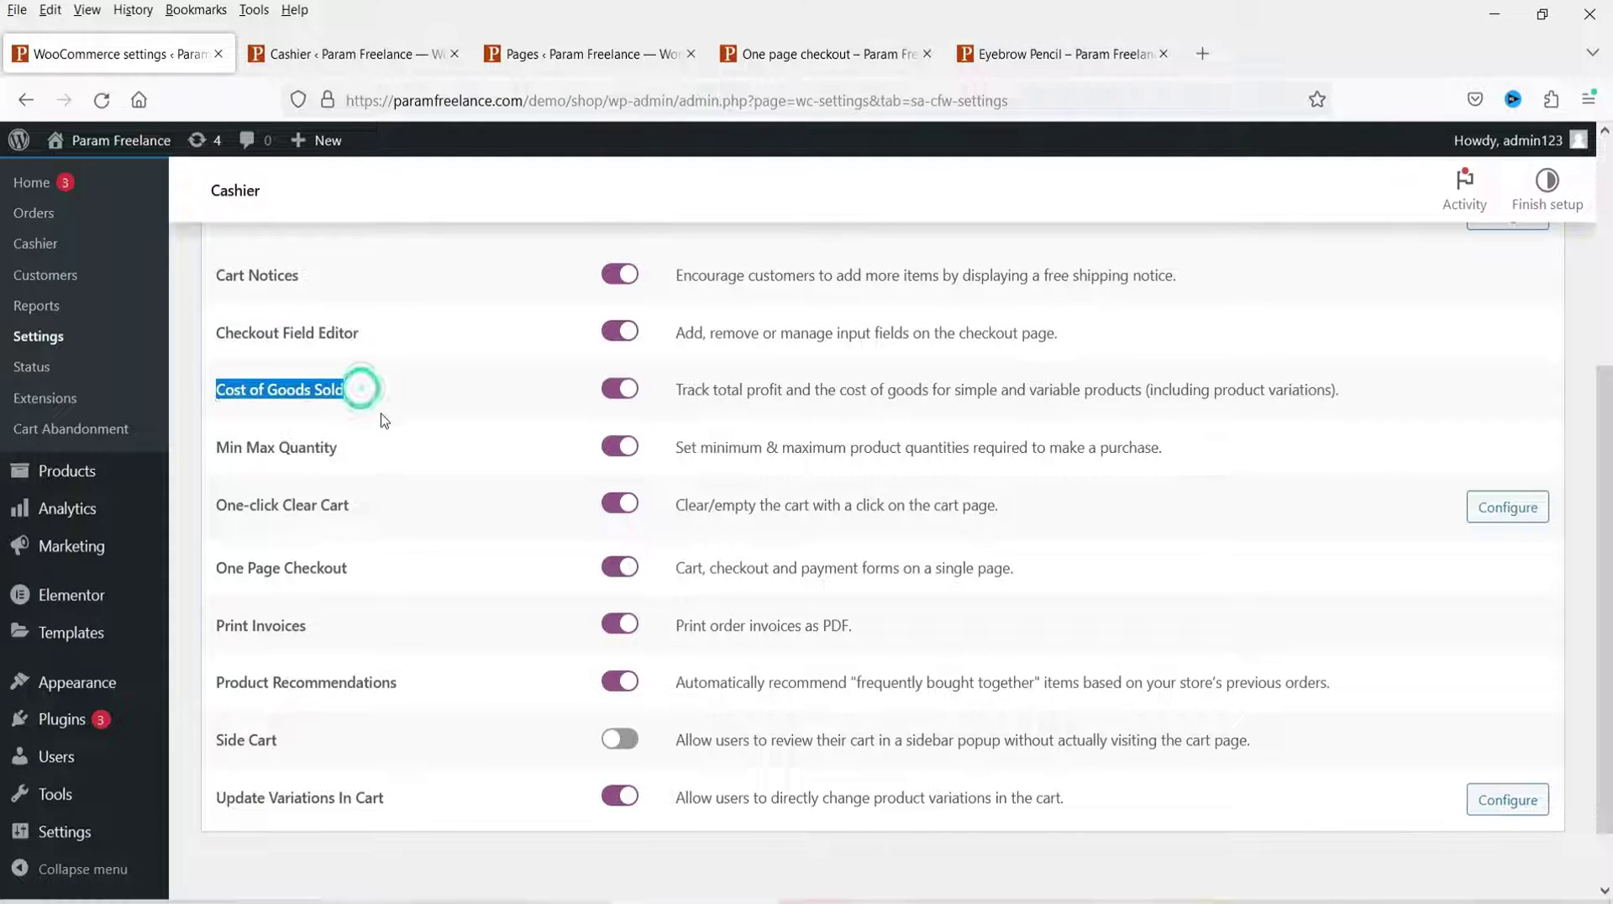
{"action": "left_click", "coordinate": [381, 411]}
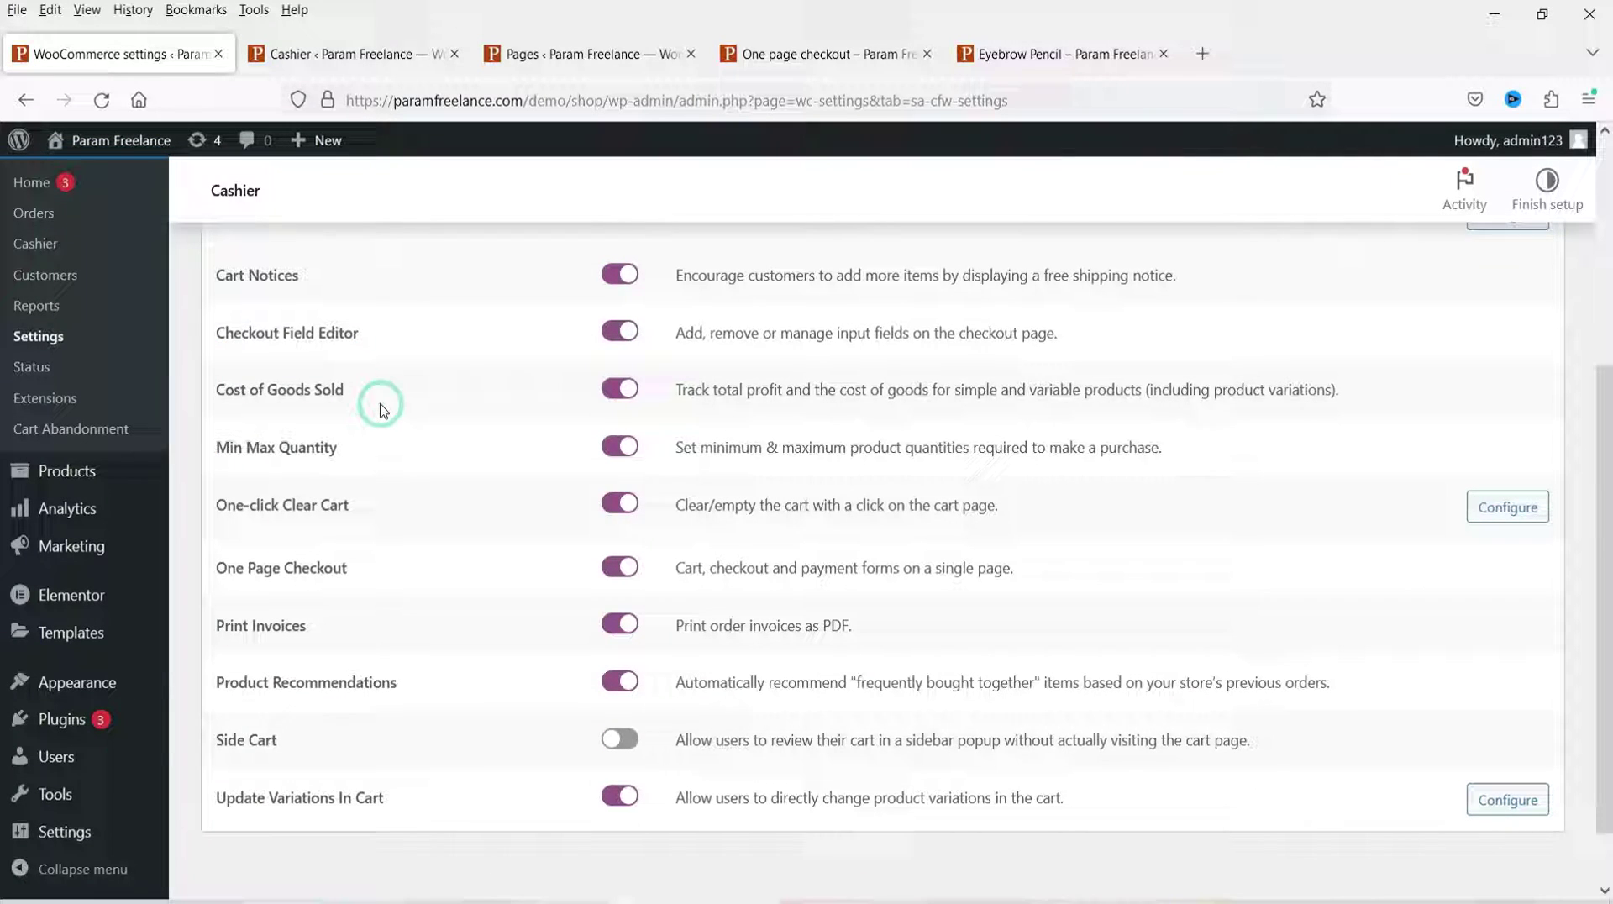
{"action": "left_click_drag", "start_coordinate": [350, 454], "coordinate": [216, 448]}
{"action": "left_click", "coordinate": [359, 455]}
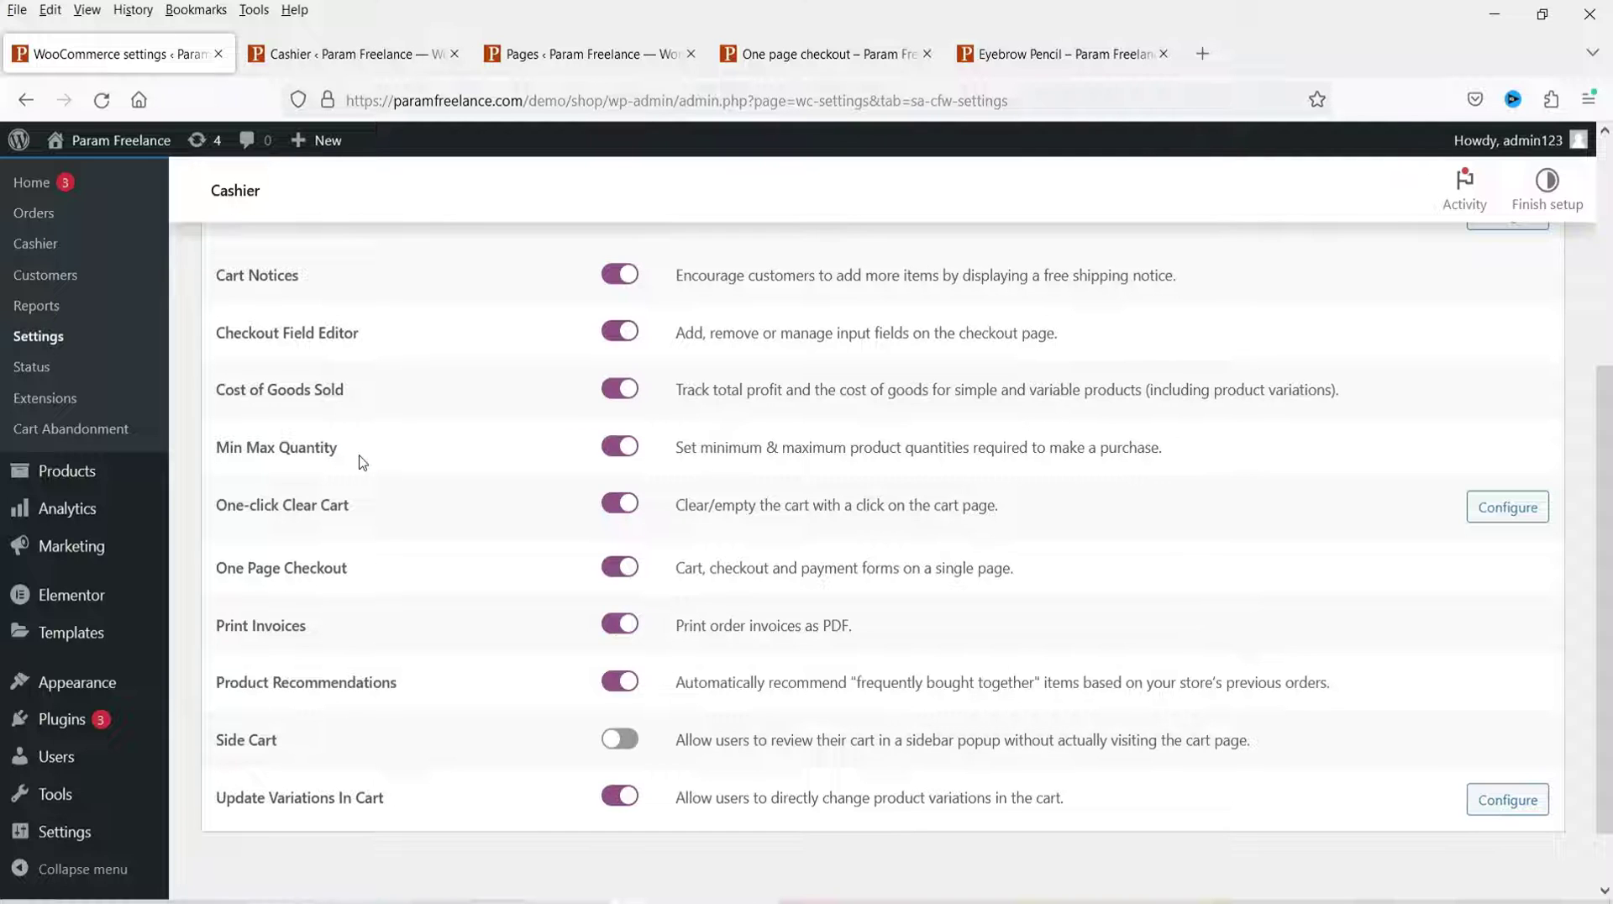
{"action": "left_click_drag", "start_coordinate": [367, 515], "coordinate": [227, 509]}
{"action": "left_click", "coordinate": [359, 511]}
{"action": "left_click_drag", "start_coordinate": [351, 510], "coordinate": [277, 527]}
{"action": "left_click", "coordinate": [397, 527]}
{"action": "left_click_drag", "start_coordinate": [402, 683], "coordinate": [216, 685]}
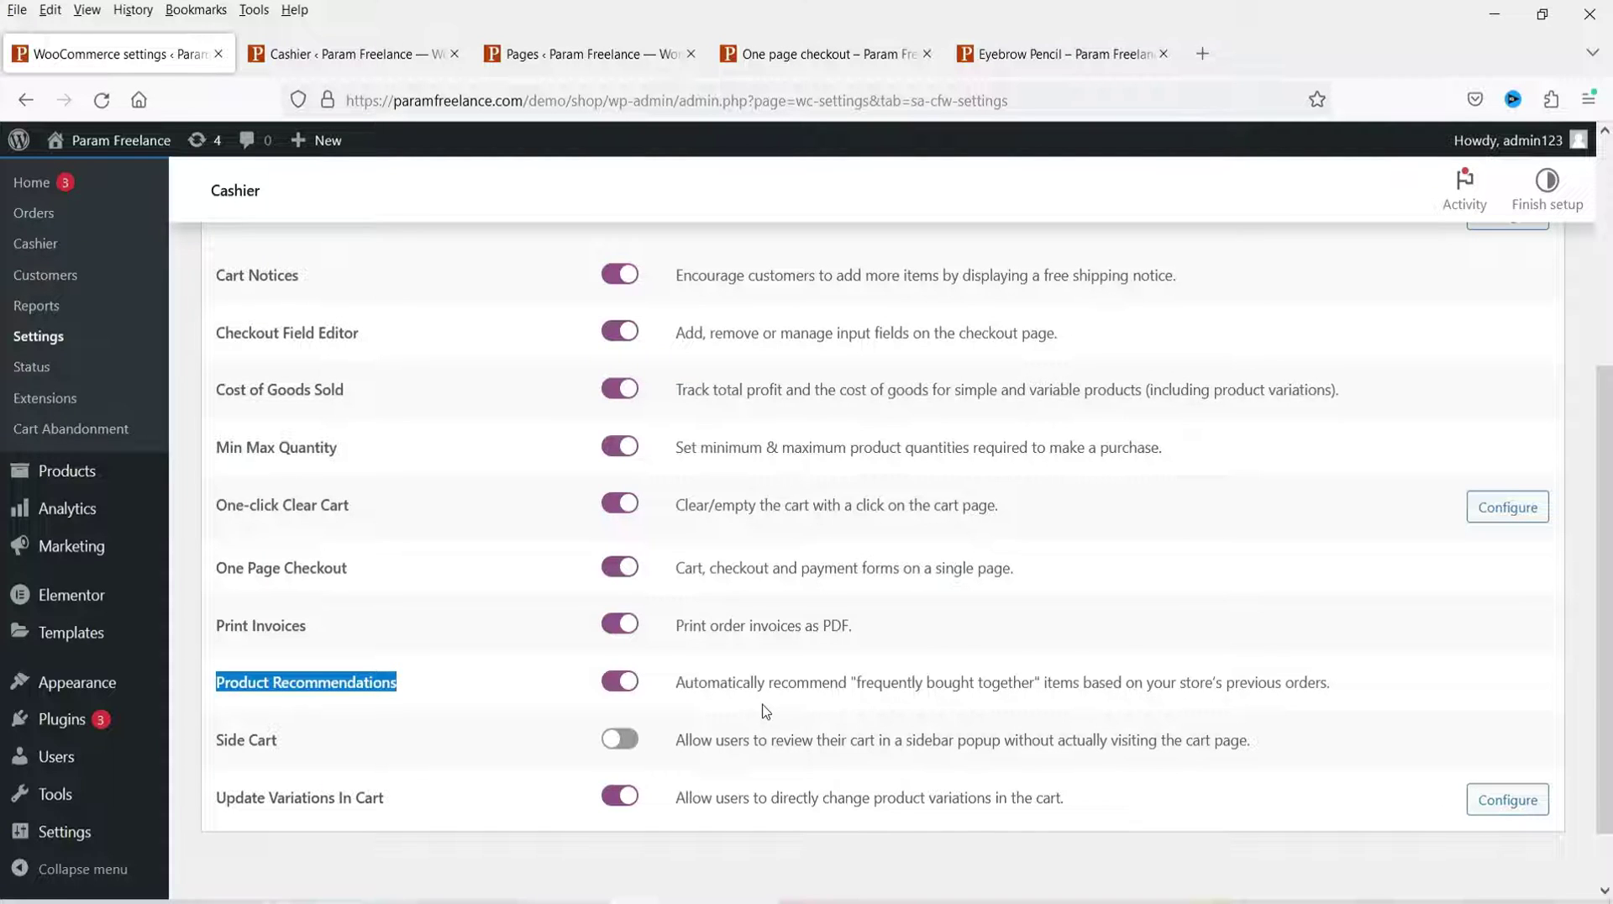
{"action": "triple_click", "coordinate": [336, 625]}
{"action": "left_click", "coordinate": [340, 645]}
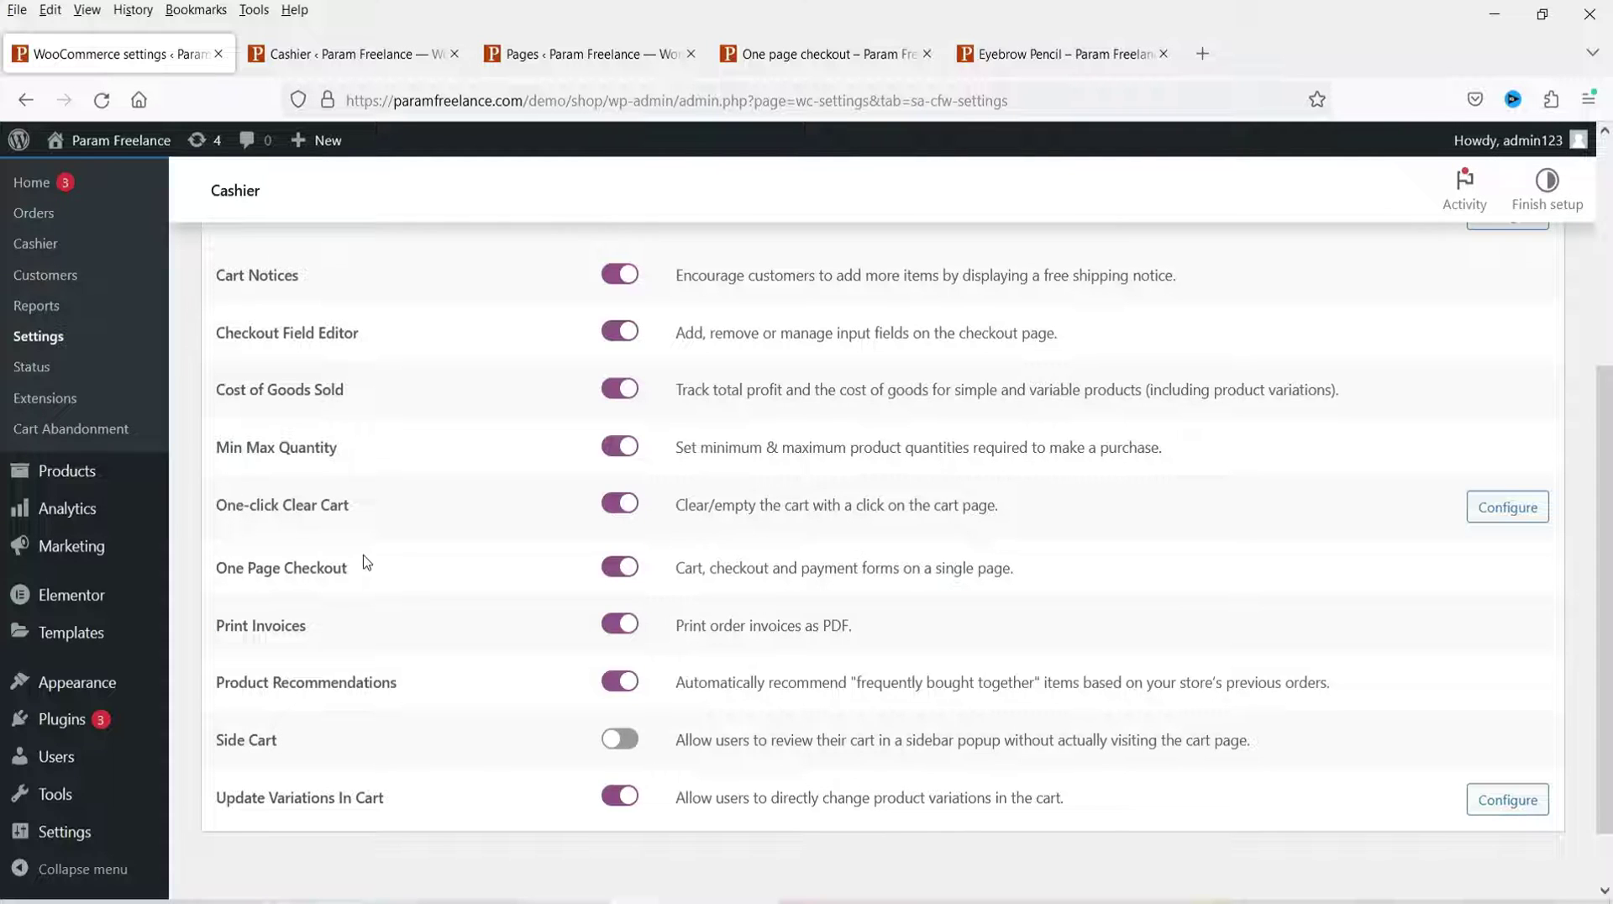
Highlight the Side Cart module name and switch Side Cart on.
{"action": "scroll", "coordinate": [361, 565], "scroll_direction": "down", "scroll_amount": 2}
{"action": "triple_click", "coordinate": [294, 668]}
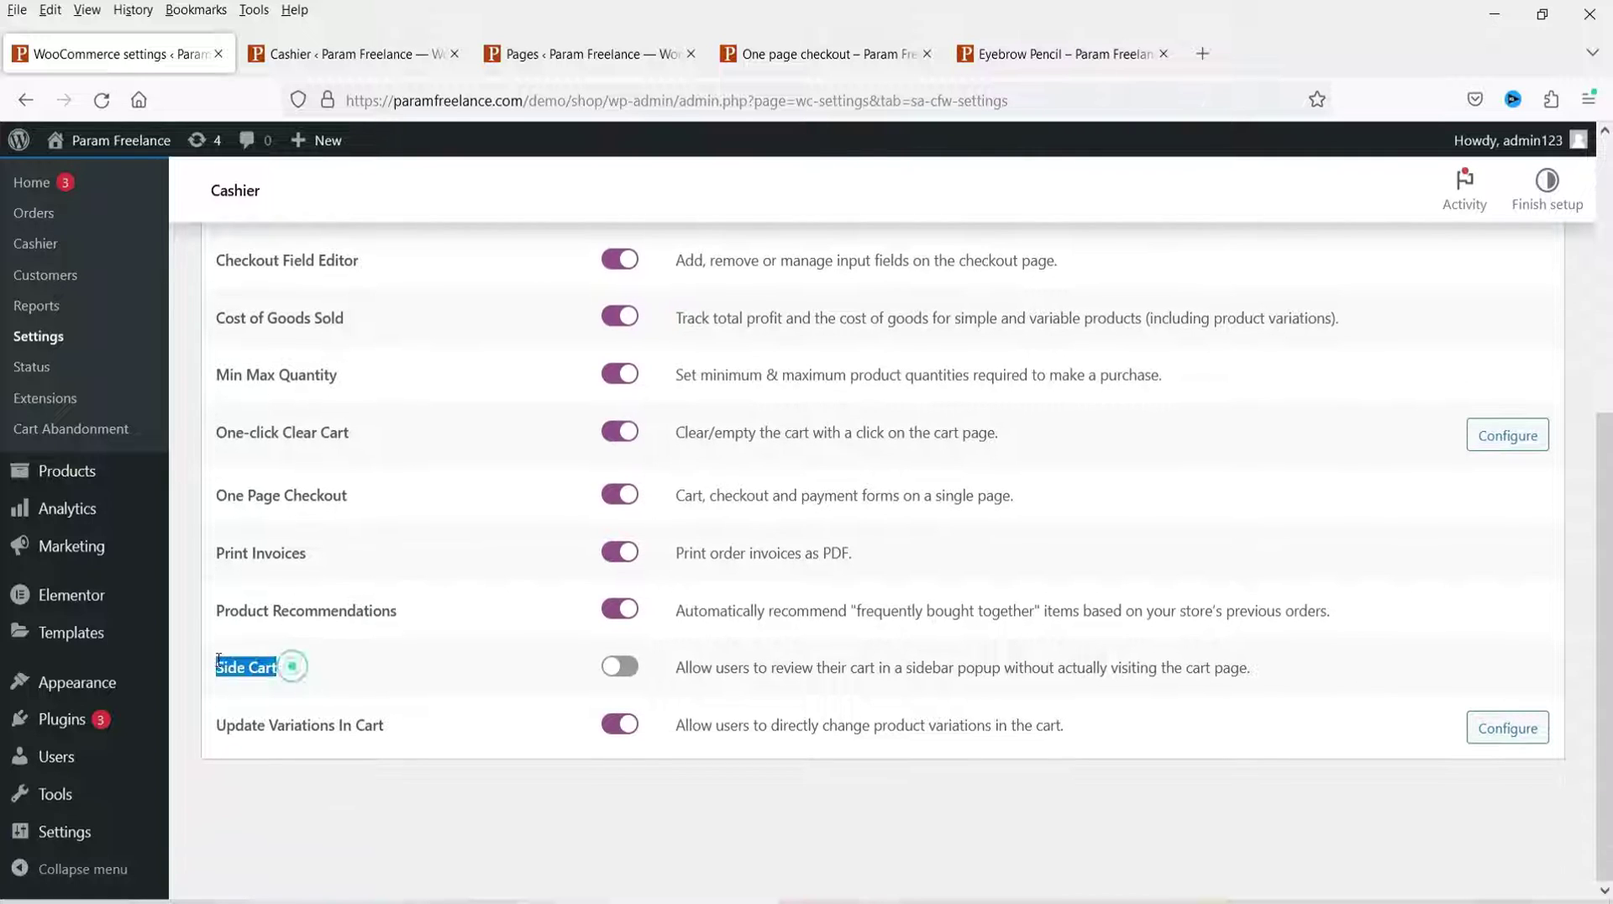
{"action": "left_click", "coordinate": [343, 700]}
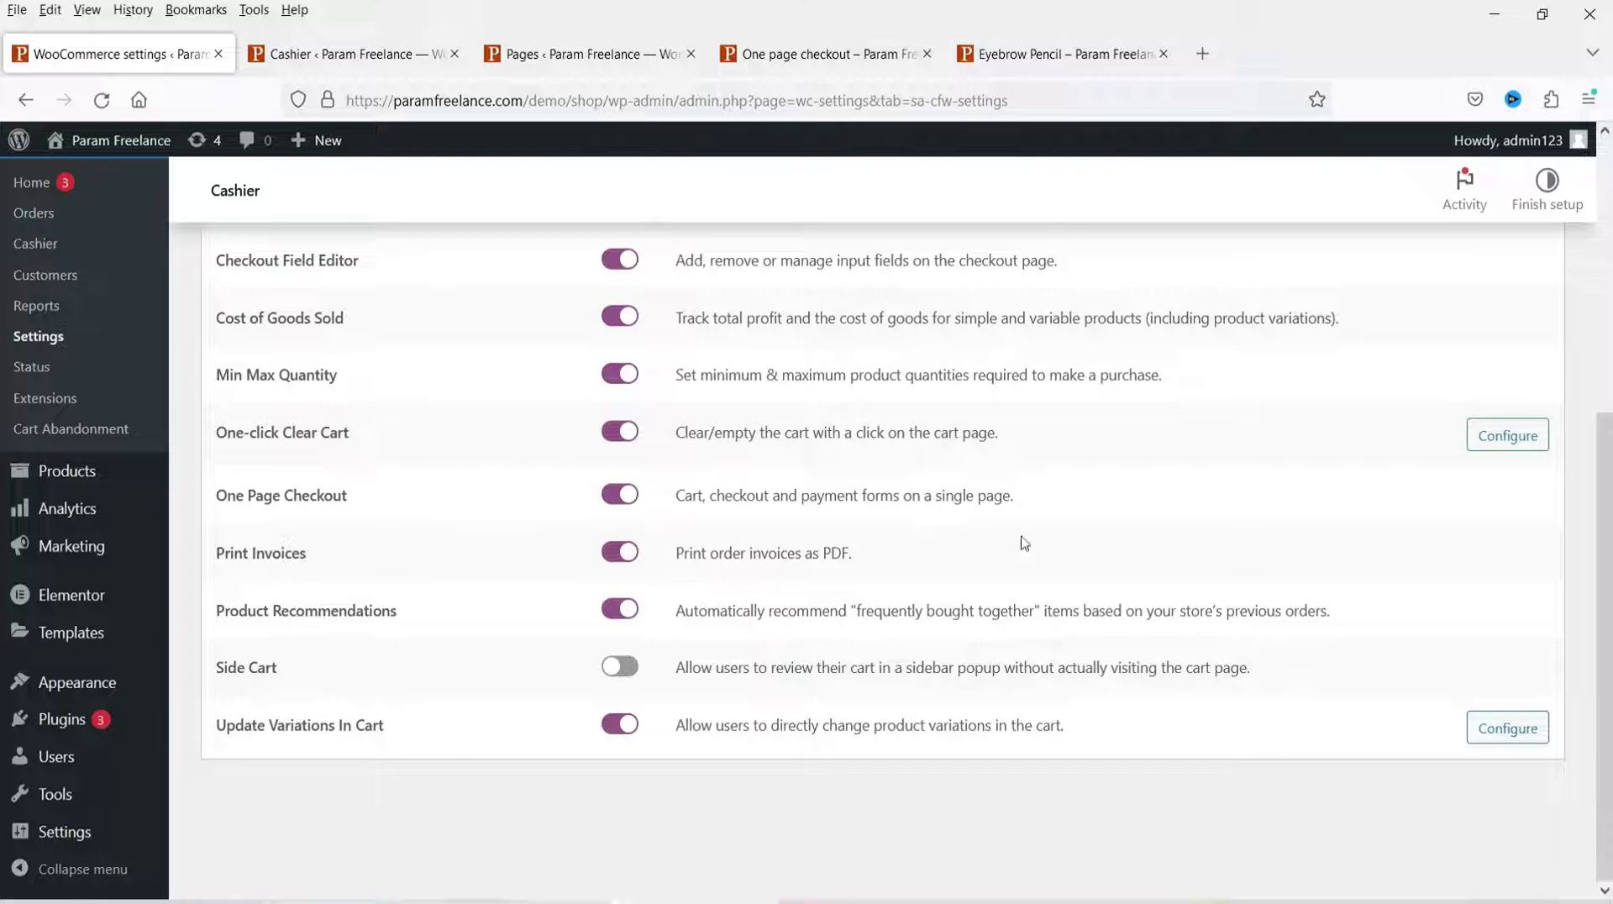
{"action": "left_click", "coordinate": [626, 668]}
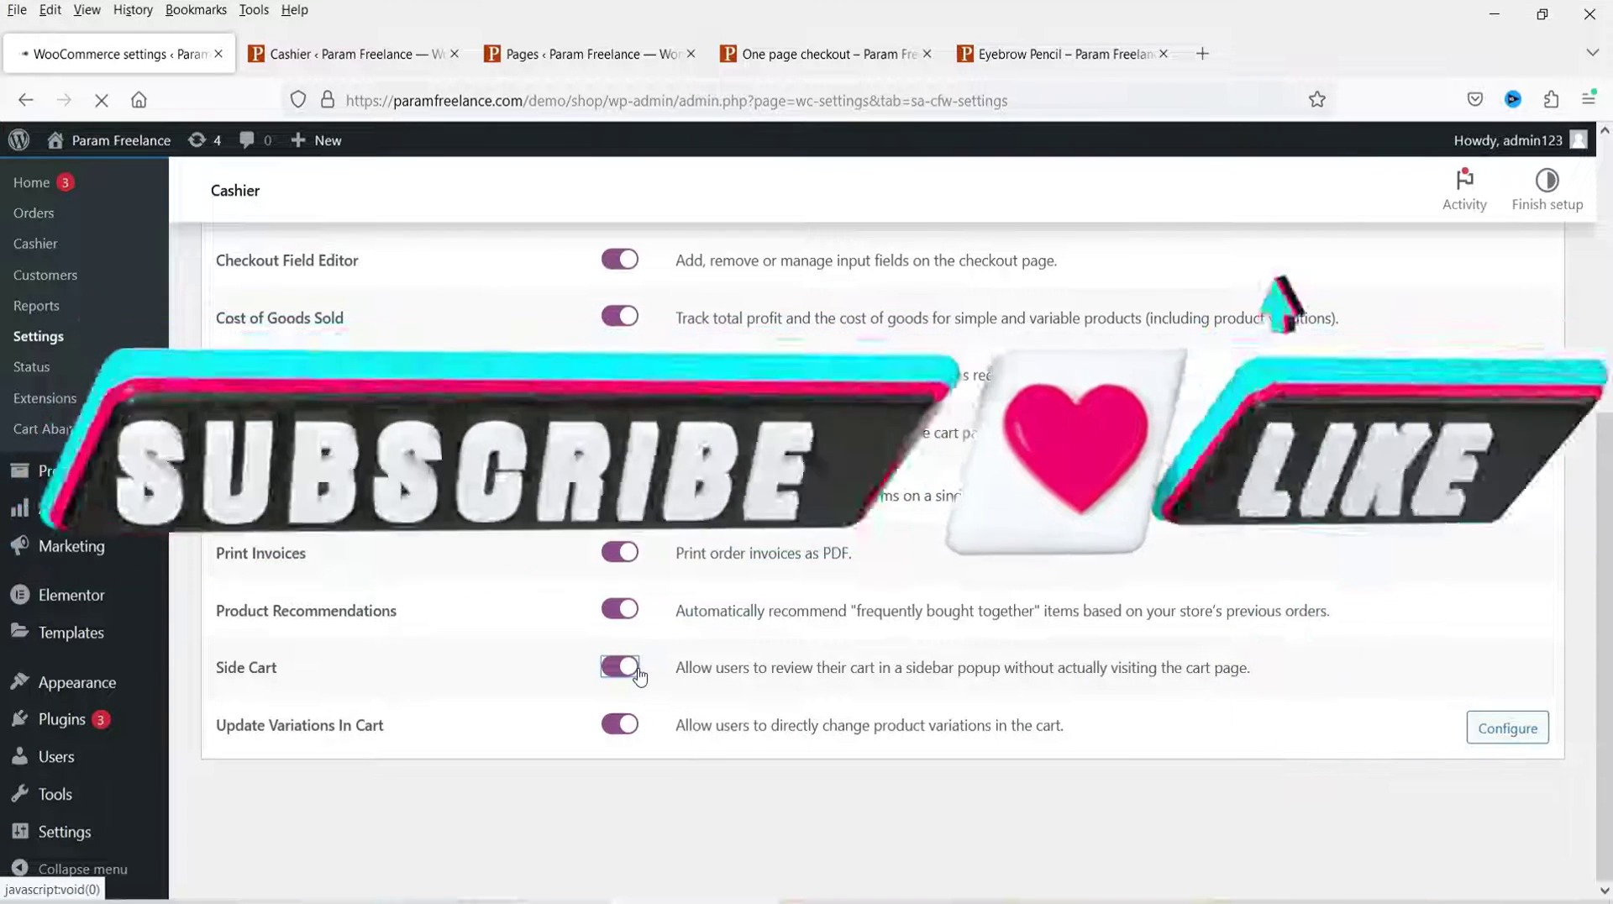
{"action": "left_click", "coordinate": [1061, 53]}
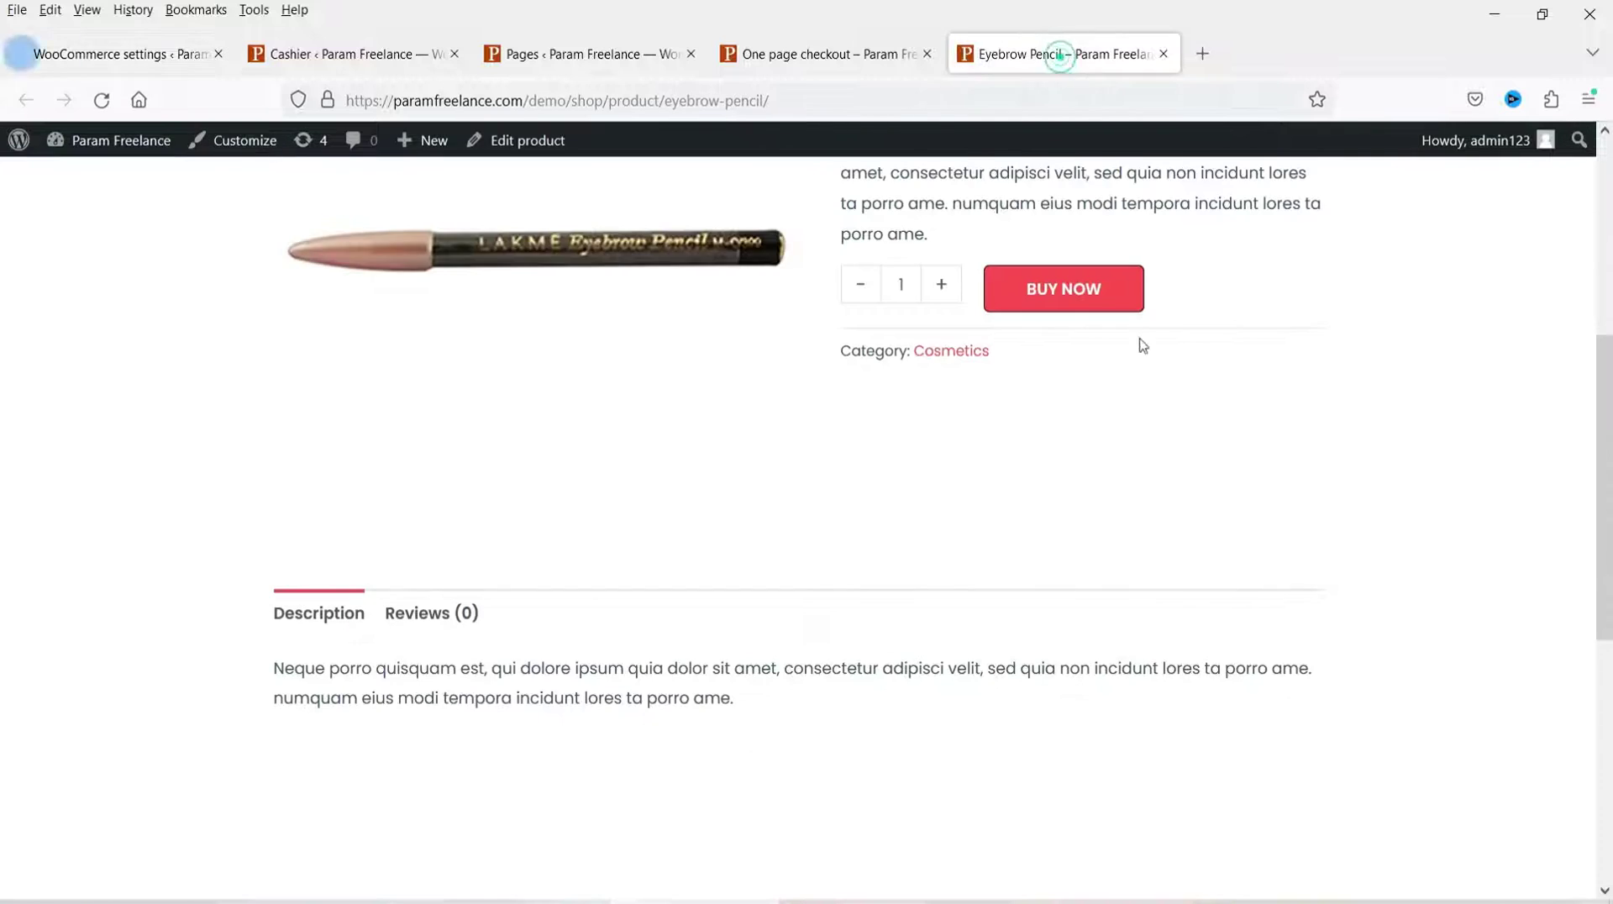
{"action": "left_click", "coordinate": [101, 99]}
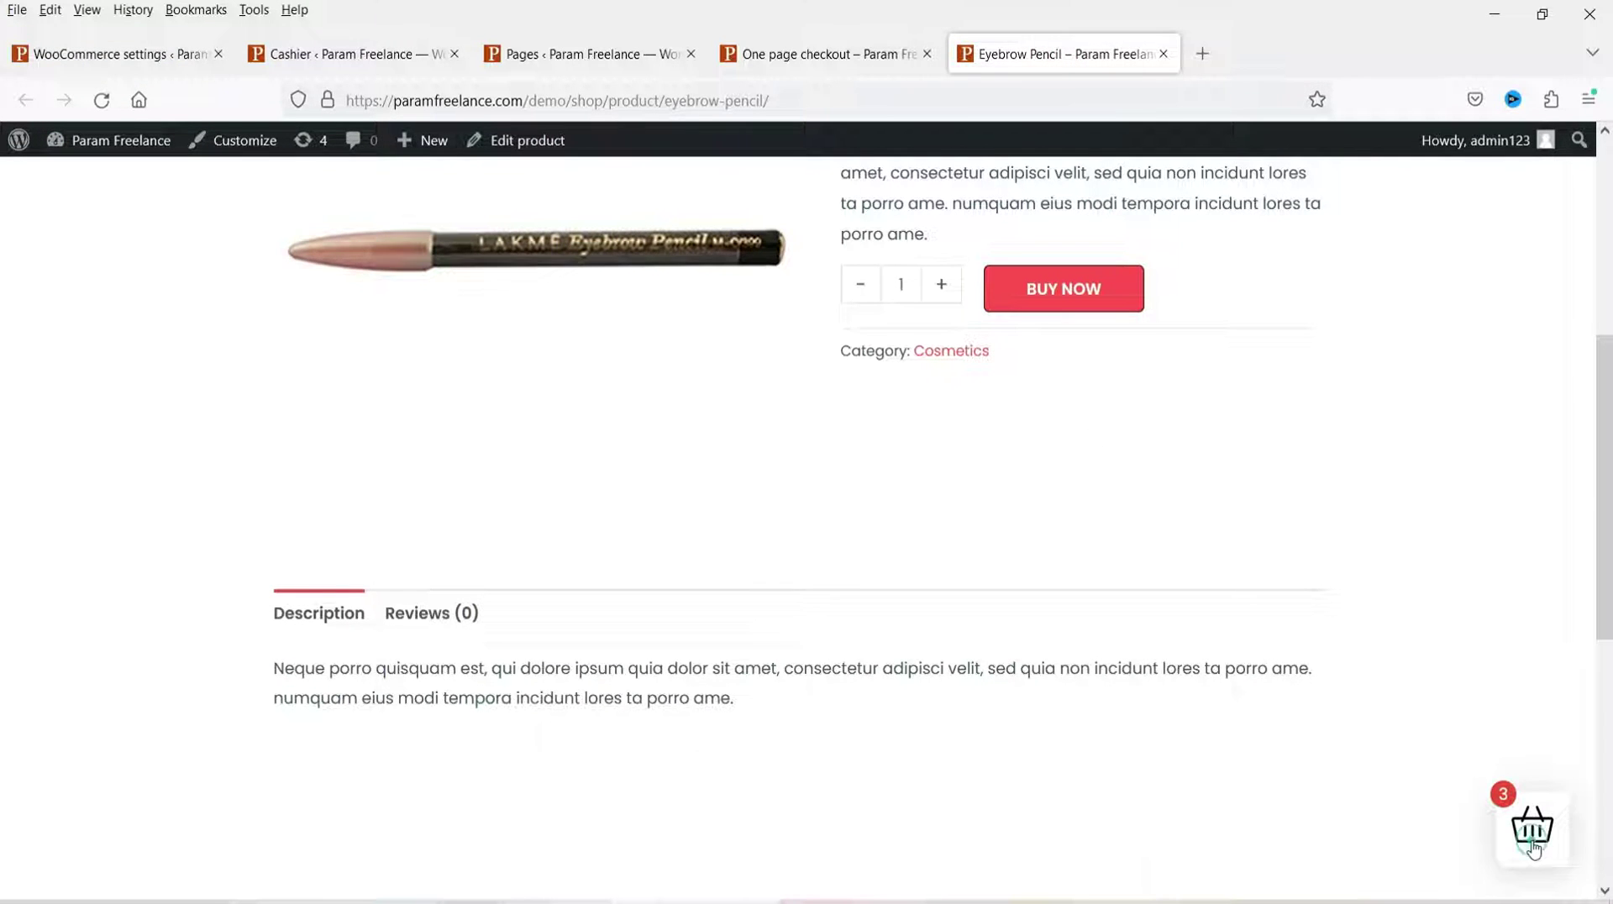
{"action": "left_click", "coordinate": [1533, 851]}
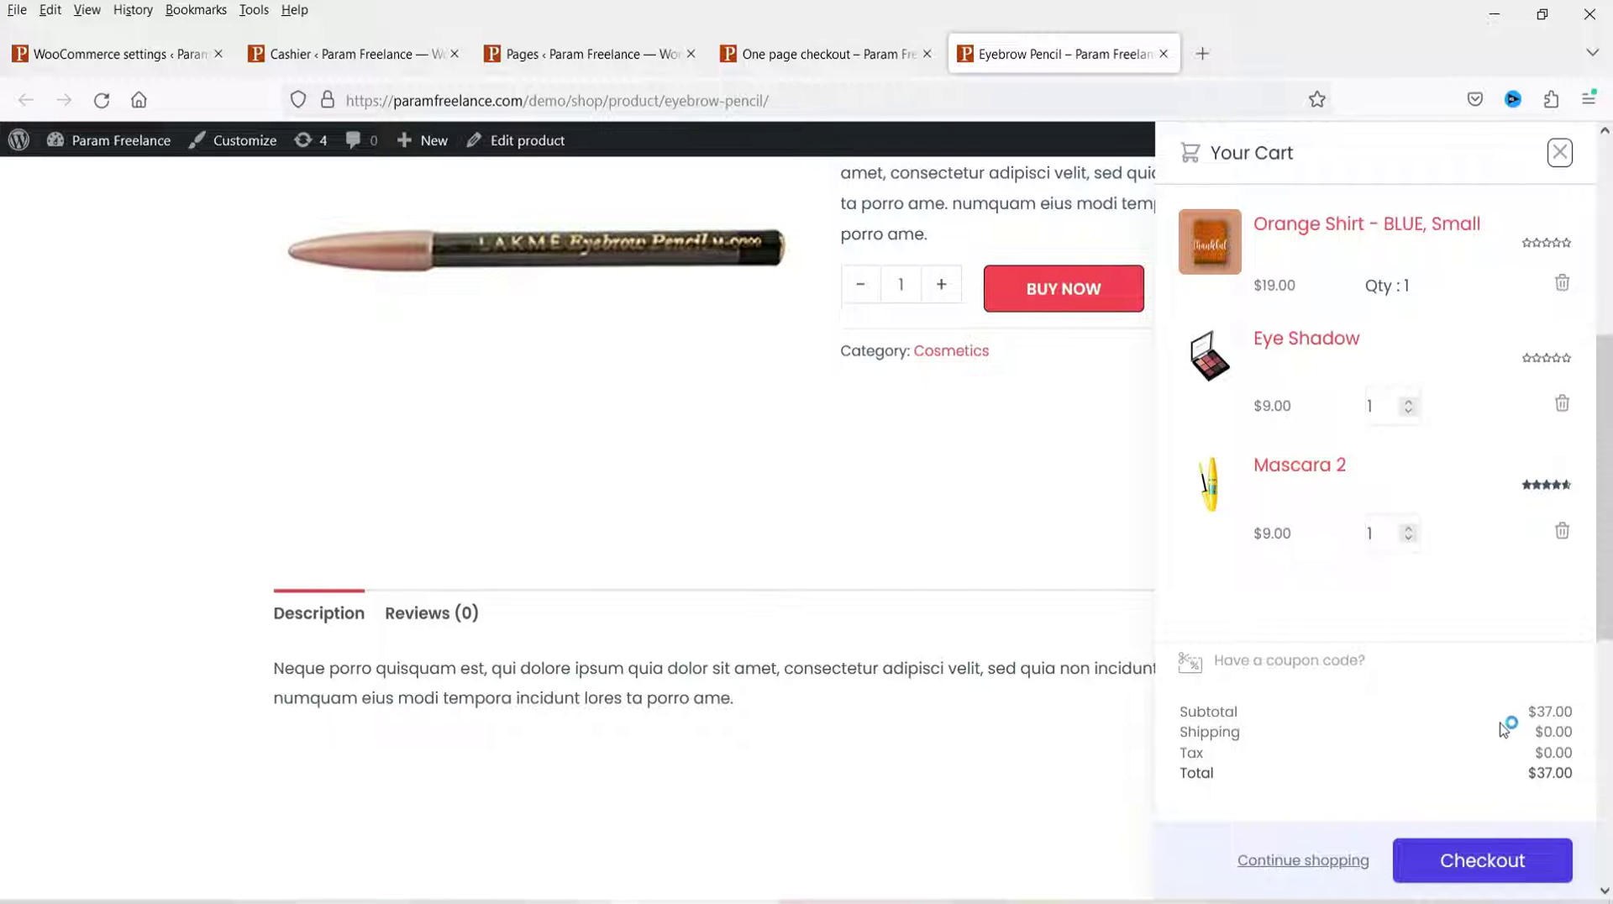
{"action": "key", "text": "ctrl+Tab"}
{"action": "left_click_drag", "start_coordinate": [396, 726], "coordinate": [244, 738]}
{"action": "left_click", "coordinate": [412, 796]}
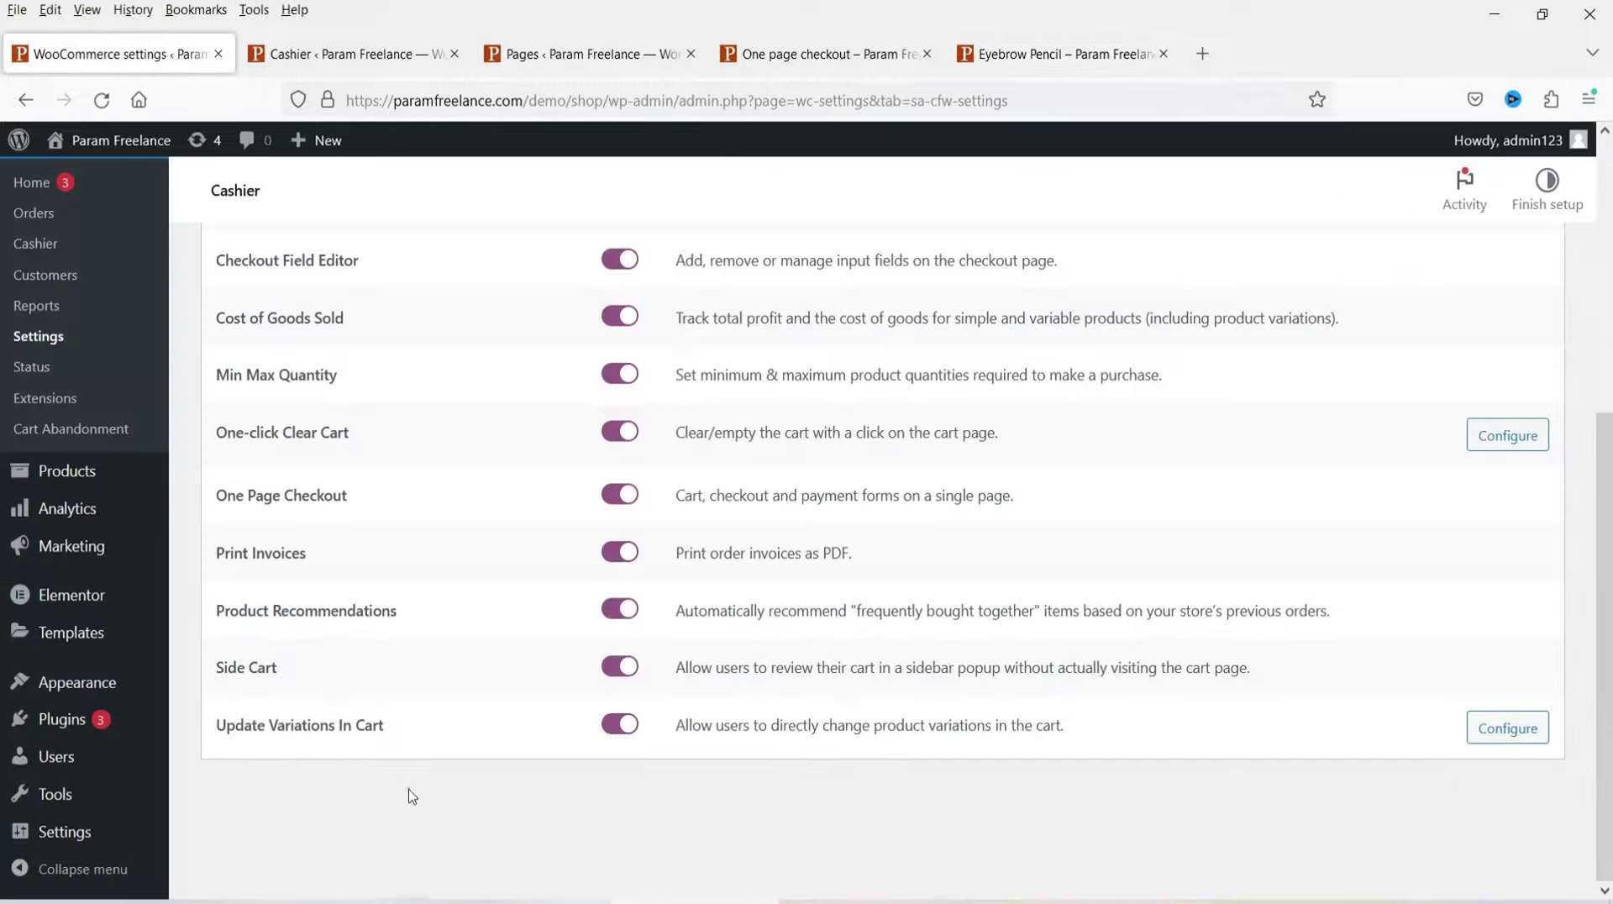
{"action": "left_click", "coordinate": [437, 729]}
{"action": "scroll", "coordinate": [438, 734], "scroll_direction": "up", "scroll_amount": 5}
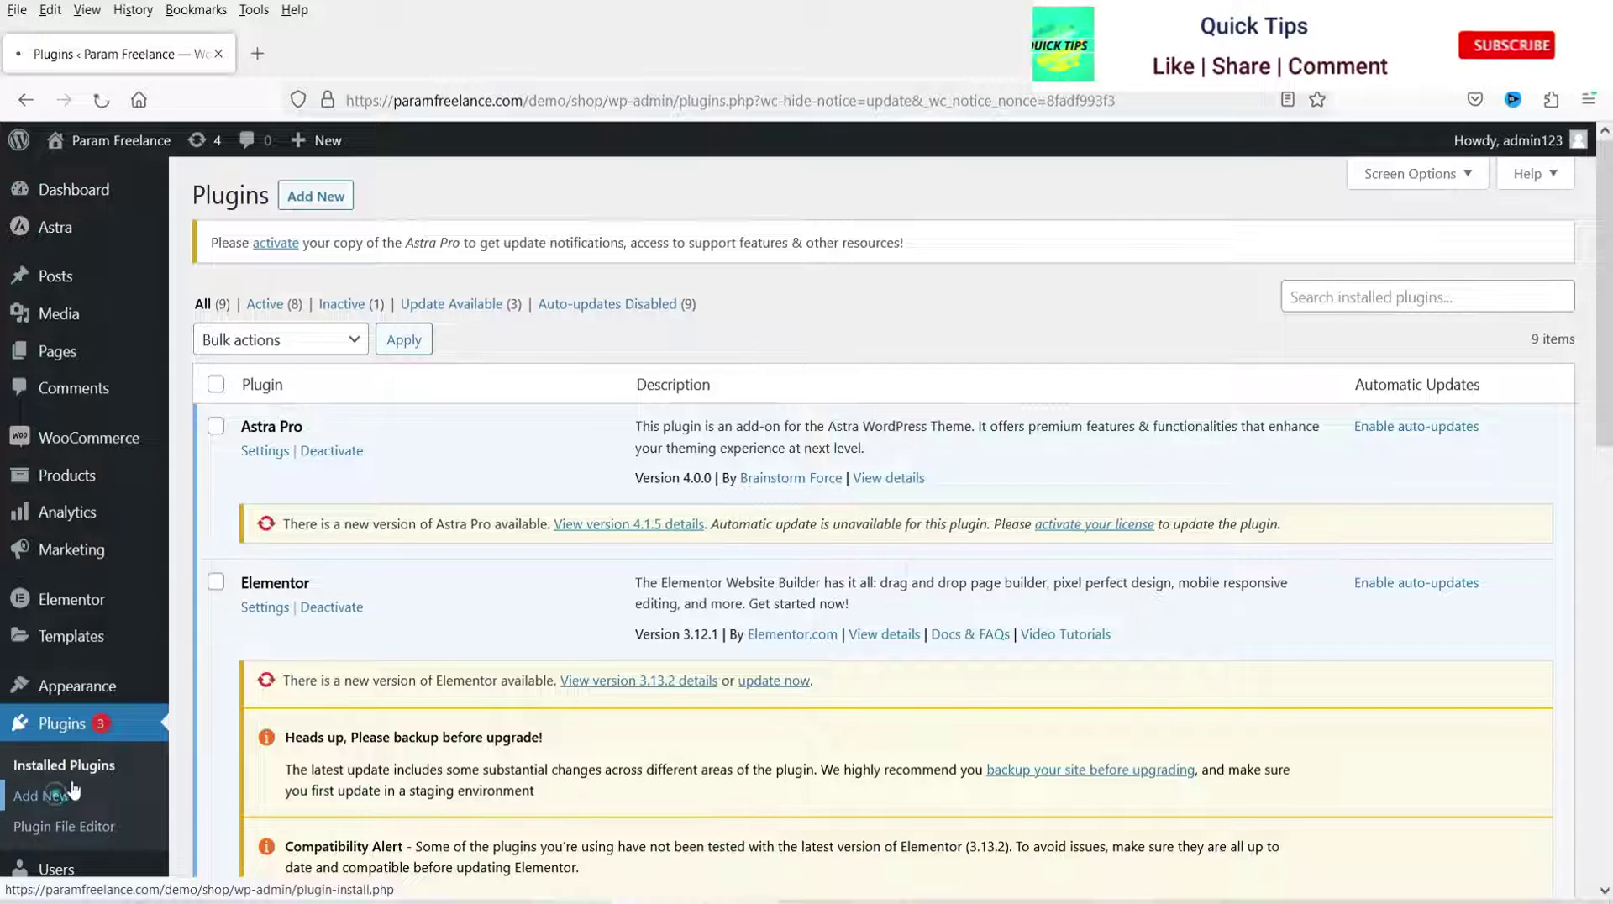
Upload cashier.zip from the Desktop through Add New > Upload Plugin and install it.
{"action": "left_click", "coordinate": [41, 795]}
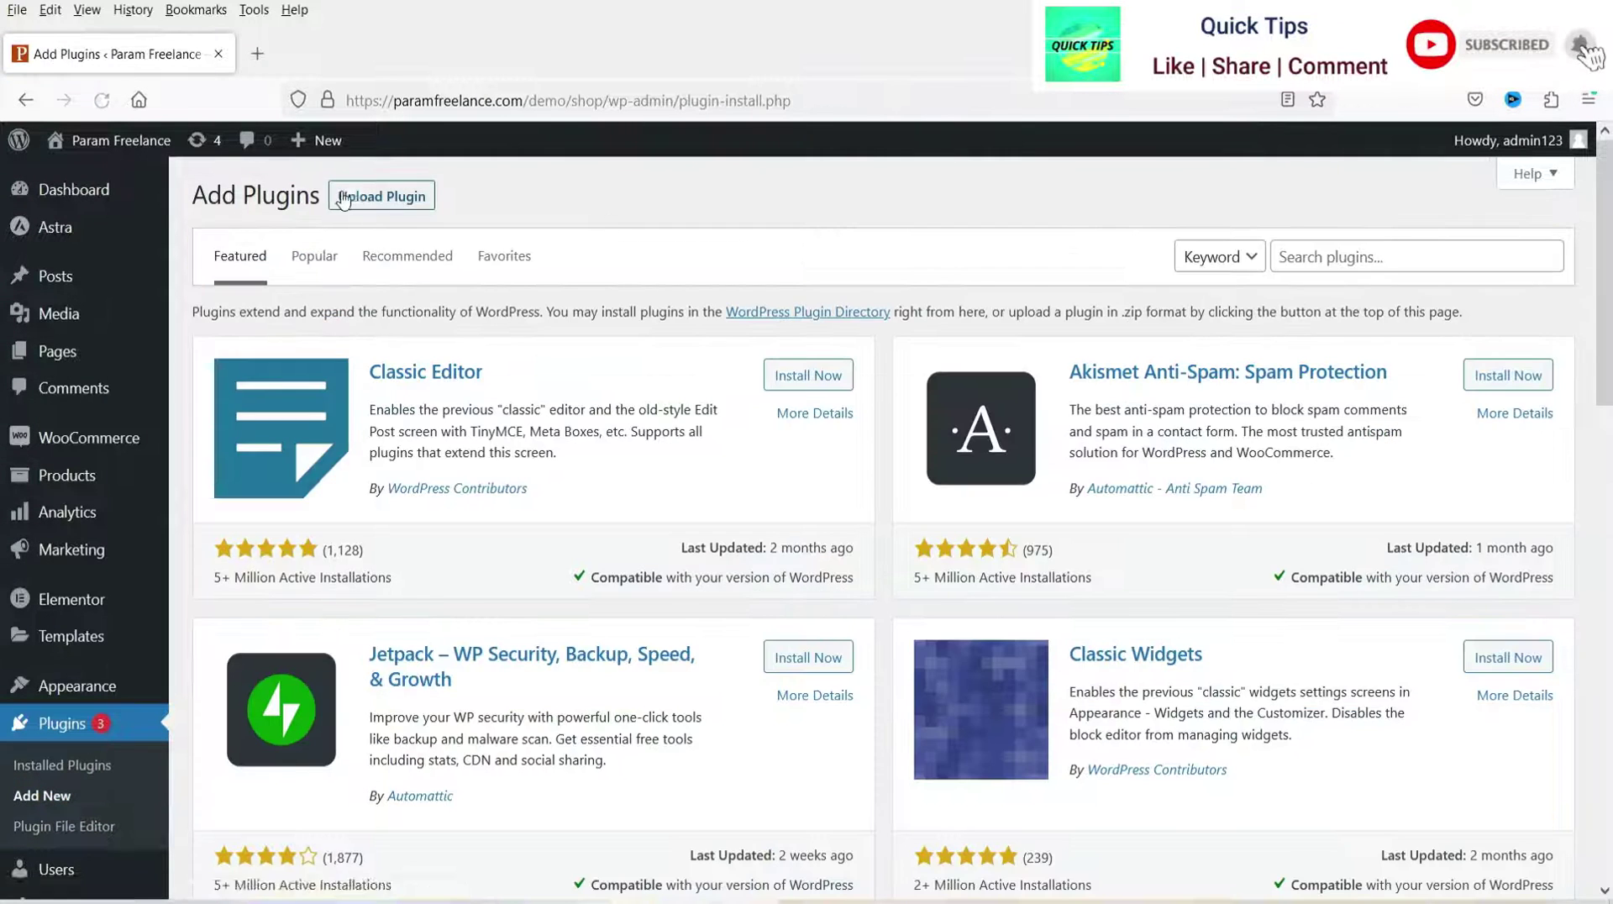
{"action": "left_click", "coordinate": [350, 196]}
{"action": "left_click", "coordinate": [742, 393]}
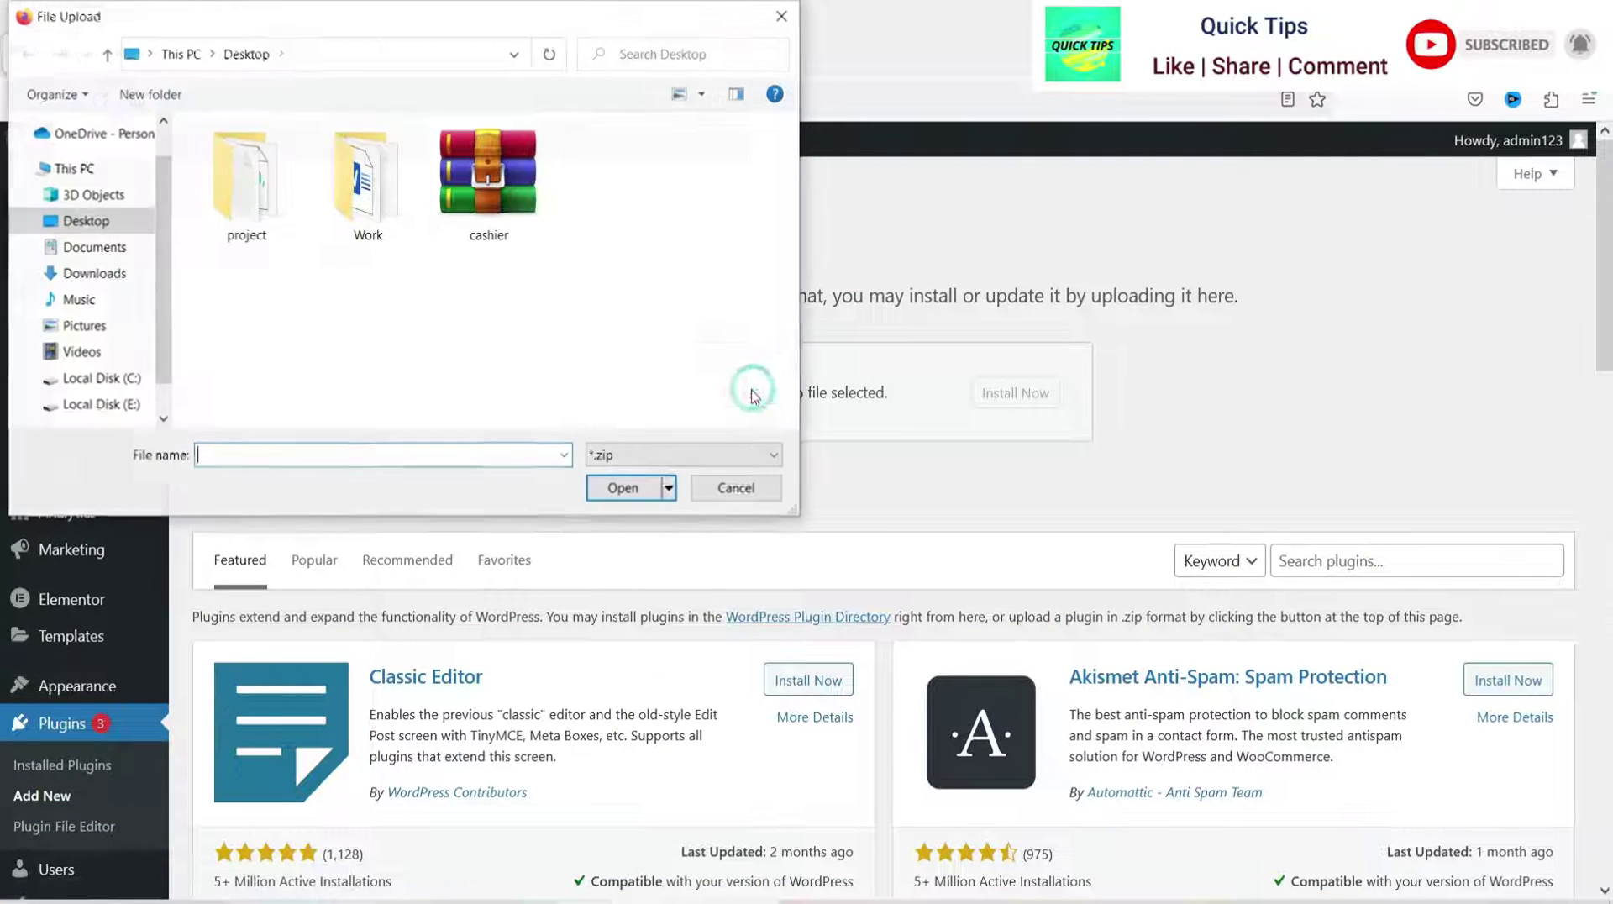
{"action": "double_click", "coordinate": [545, 213]}
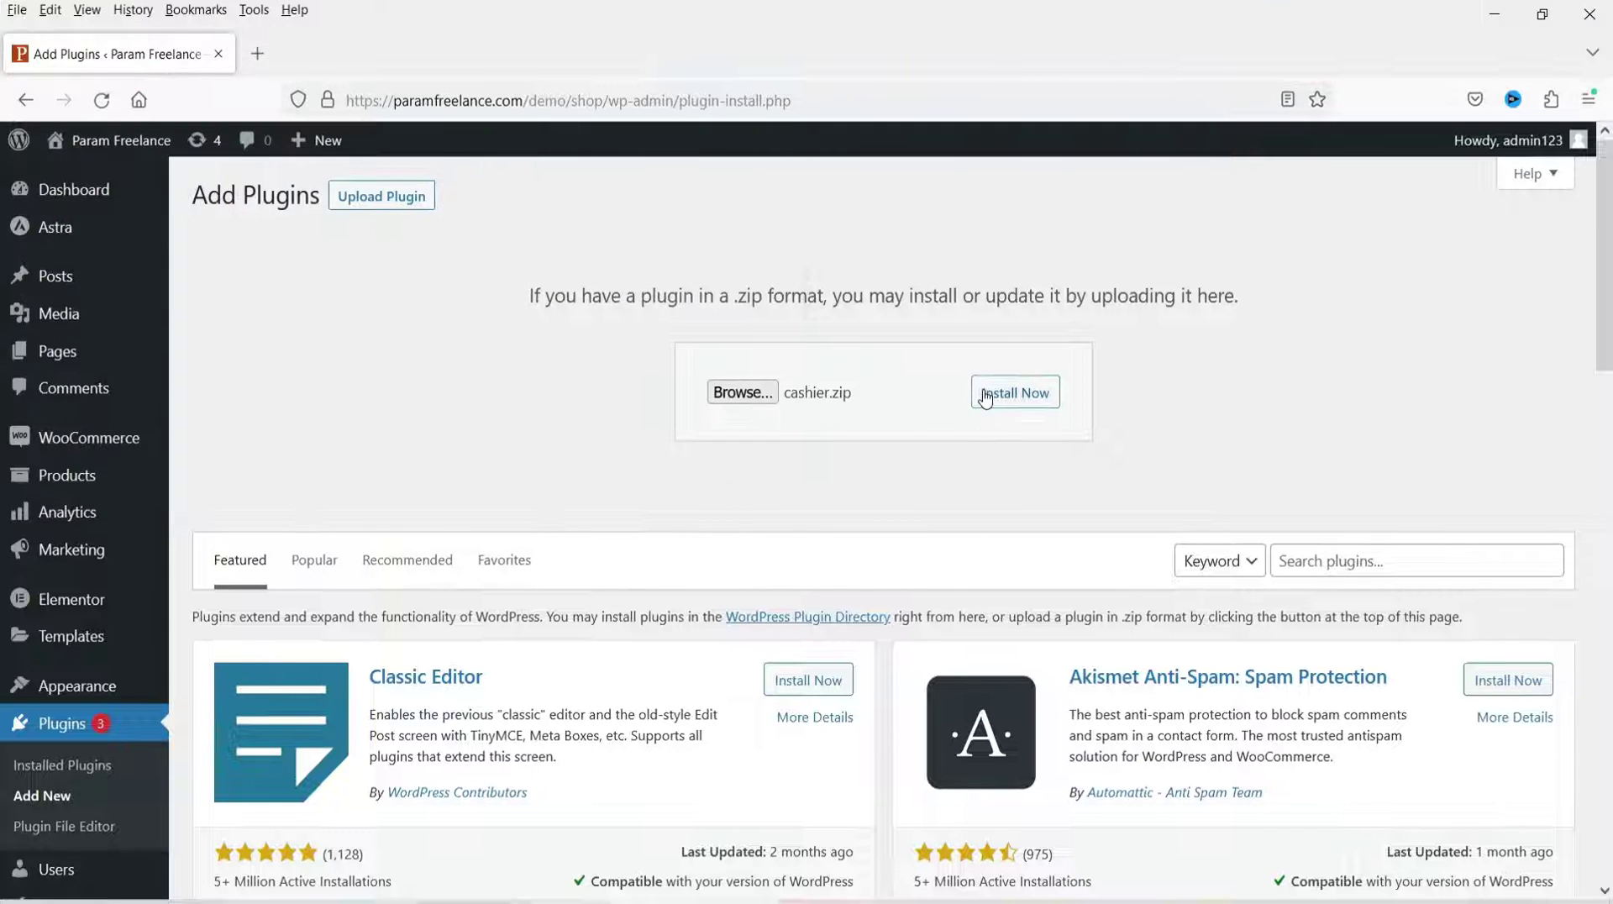
{"action": "left_click", "coordinate": [985, 393]}
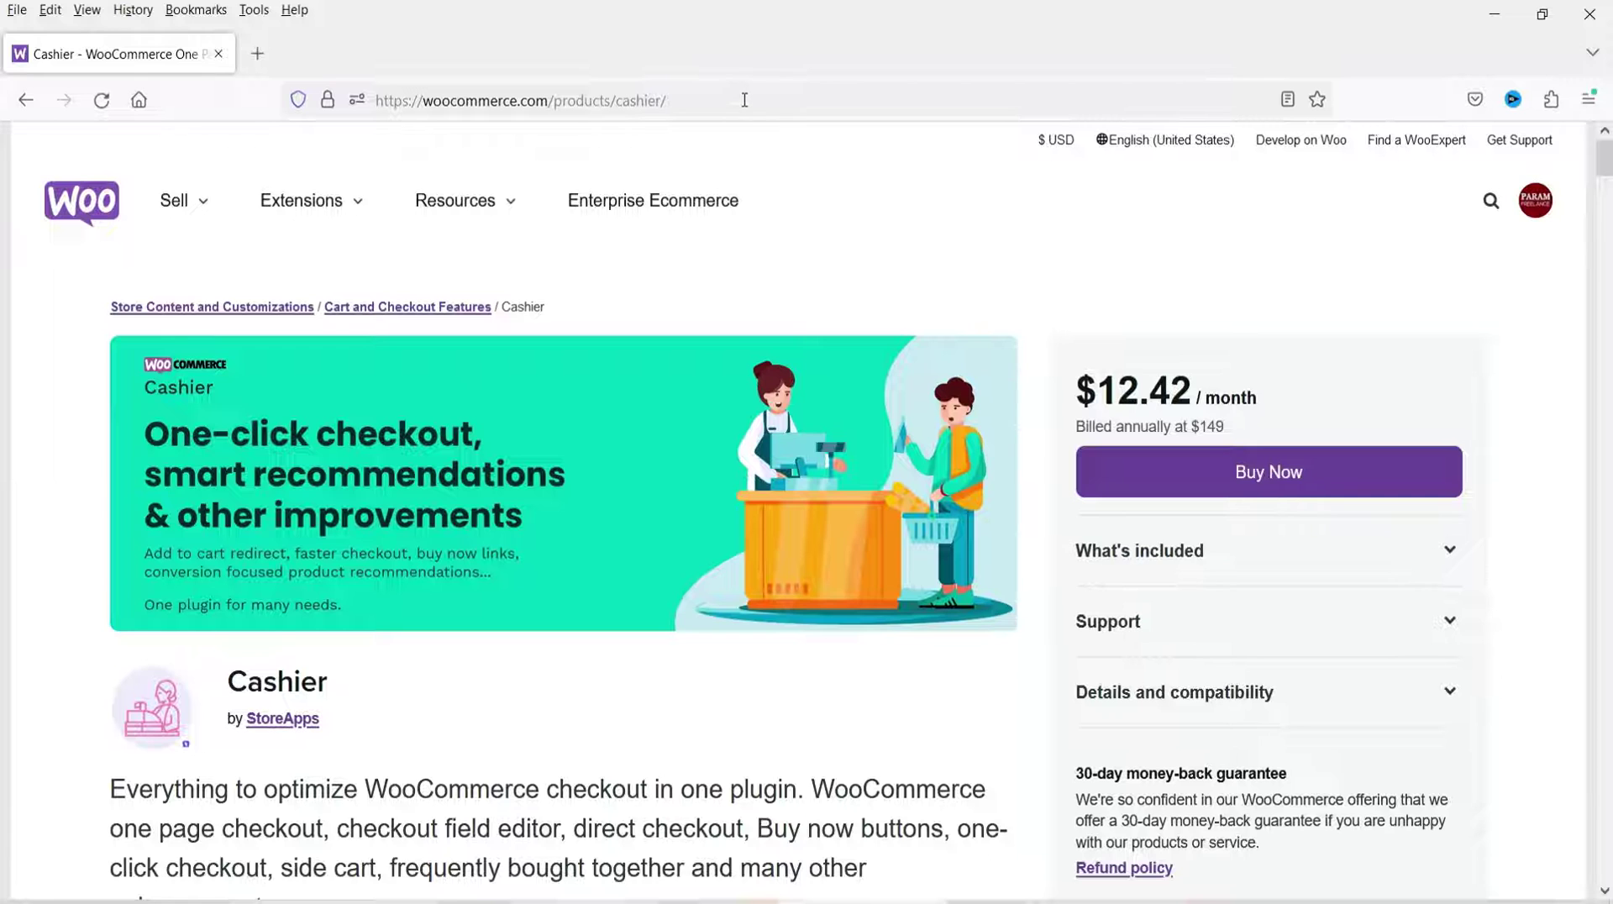
Scroll through the Cashier feature bullets on the woocommerce.com product page.
{"action": "scroll", "coordinate": [159, 421], "scroll_direction": "down", "scroll_amount": 10}
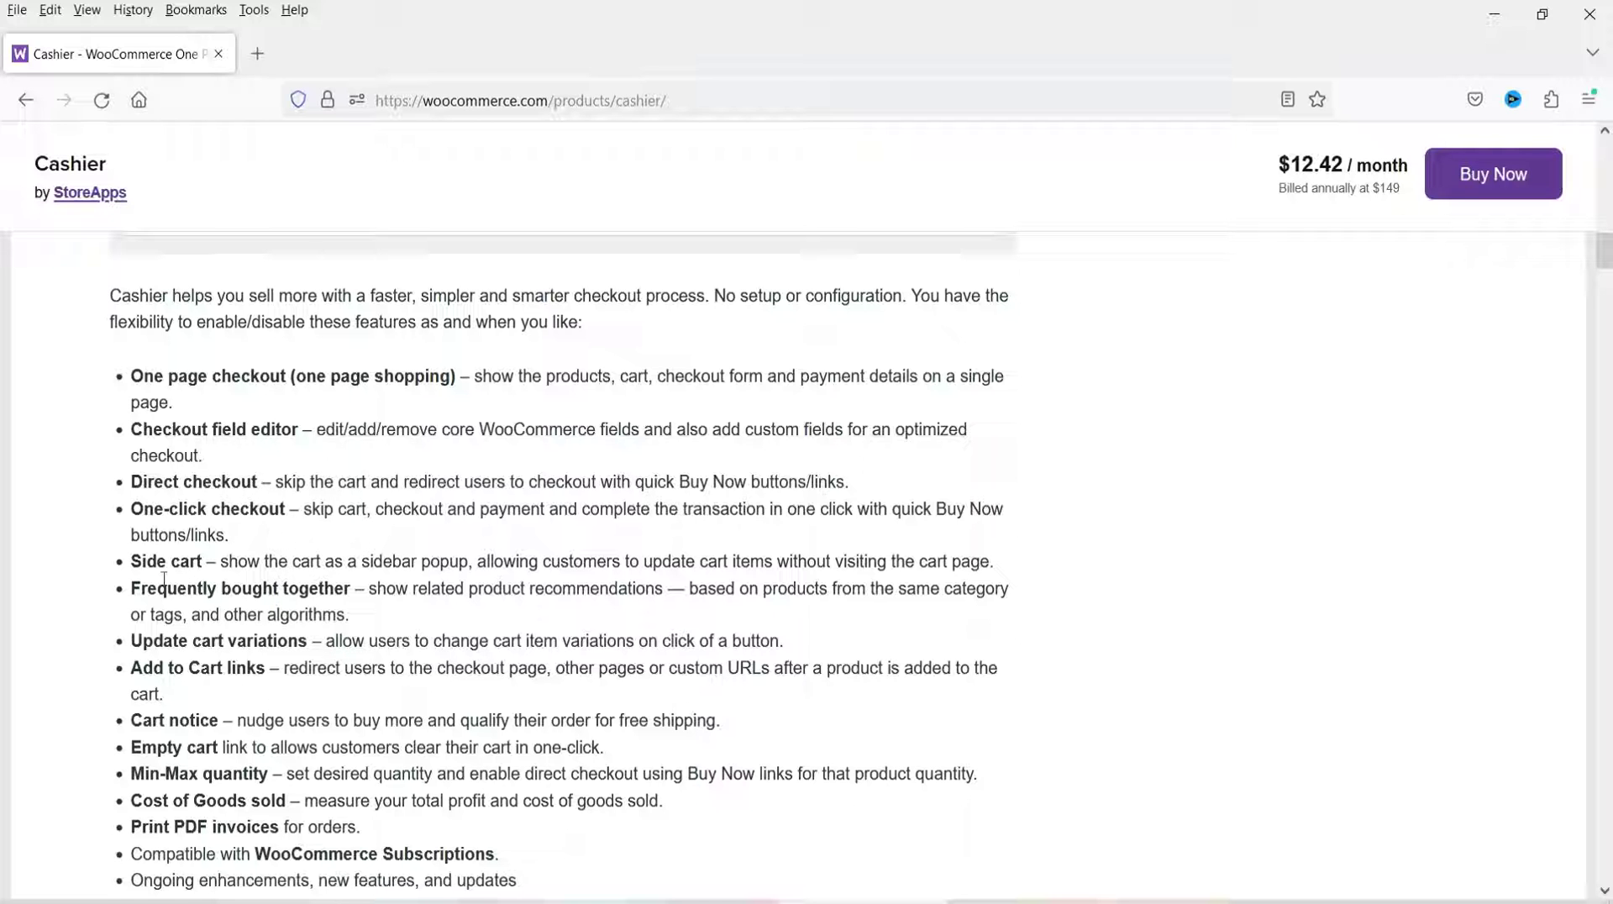
{"action": "scroll", "coordinate": [421, 542], "scroll_direction": "down", "scroll_amount": 3}
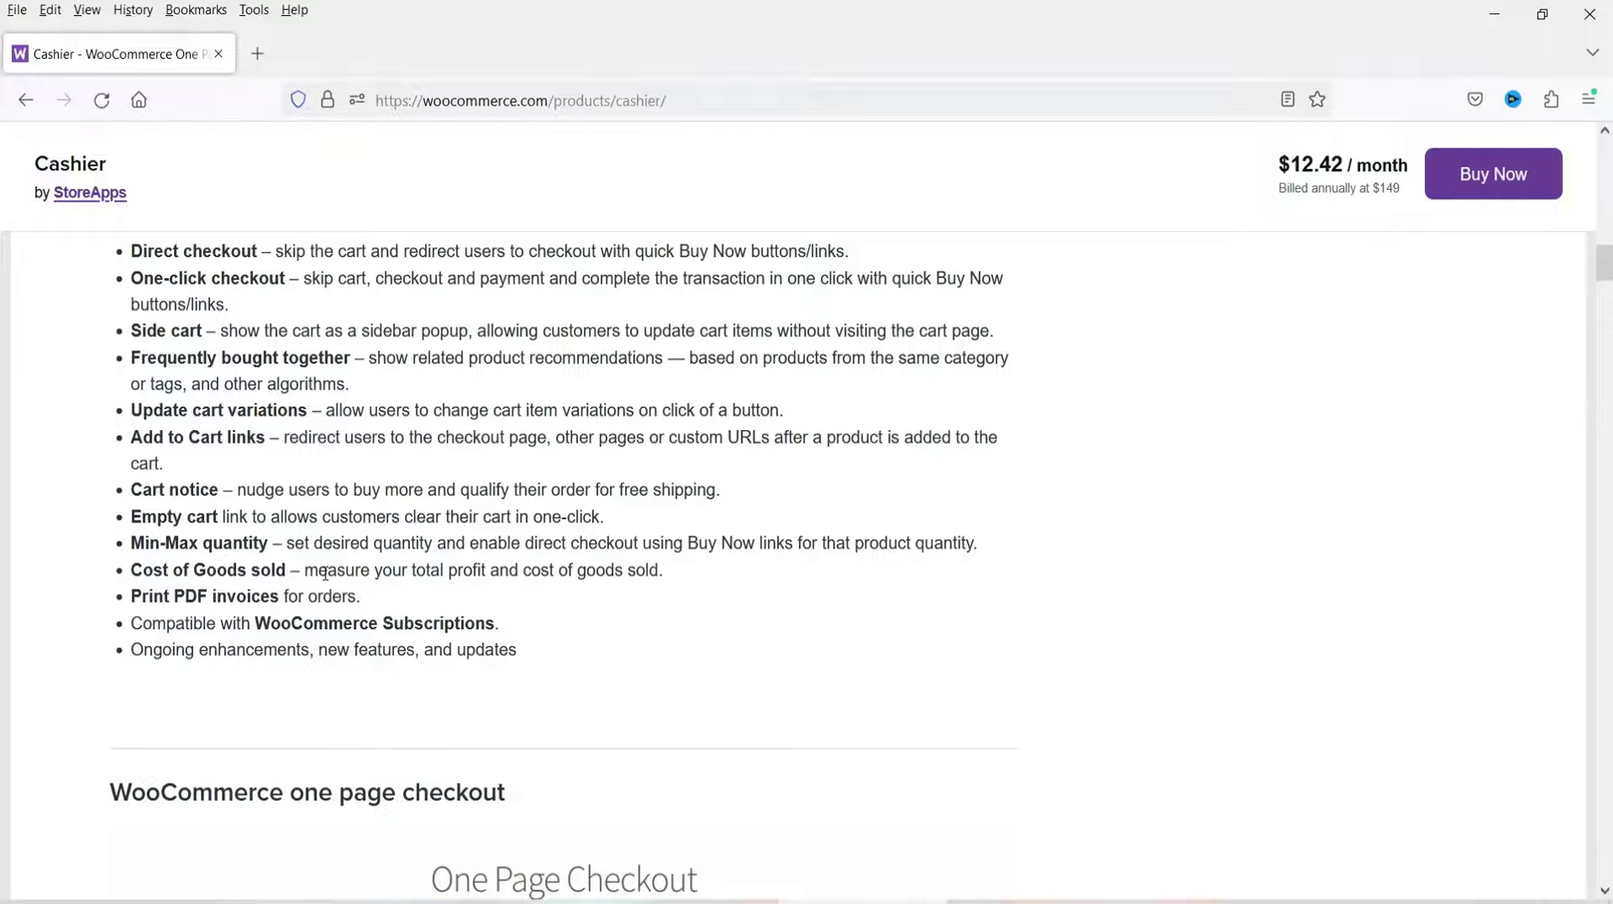
{"action": "scroll", "coordinate": [267, 602], "scroll_direction": "up", "scroll_amount": 15}
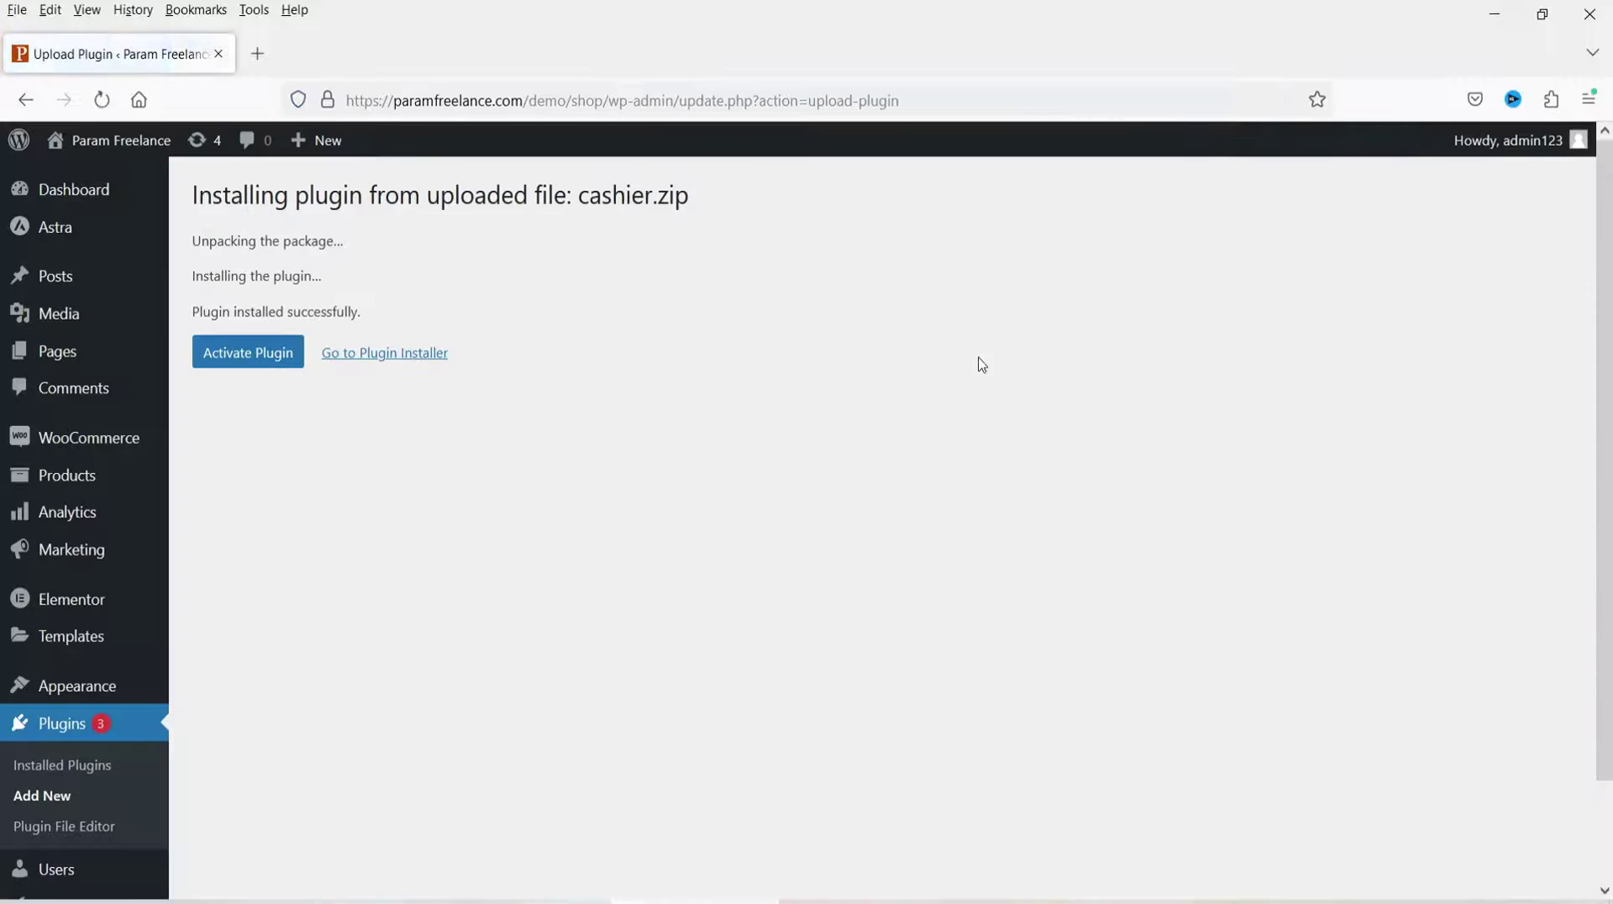
Activate Cashier for WooCommerce and open WooCommerce settings' Cashier section in a new tab.
{"action": "left_click", "coordinate": [248, 363]}
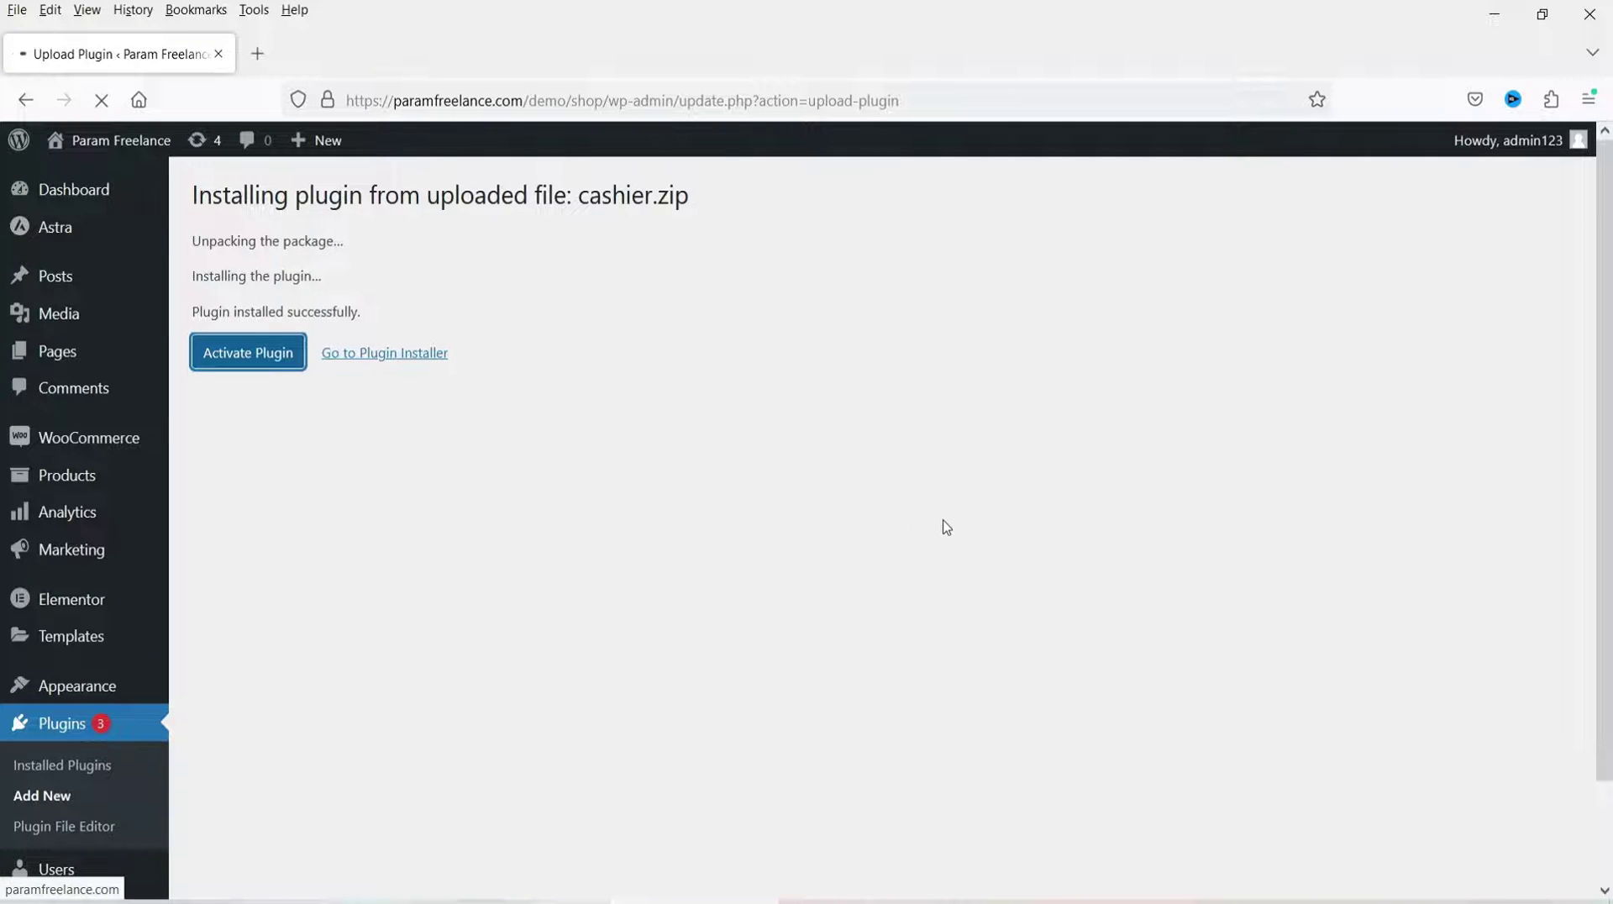
{"action": "mouse_move", "coordinate": [152, 438]}
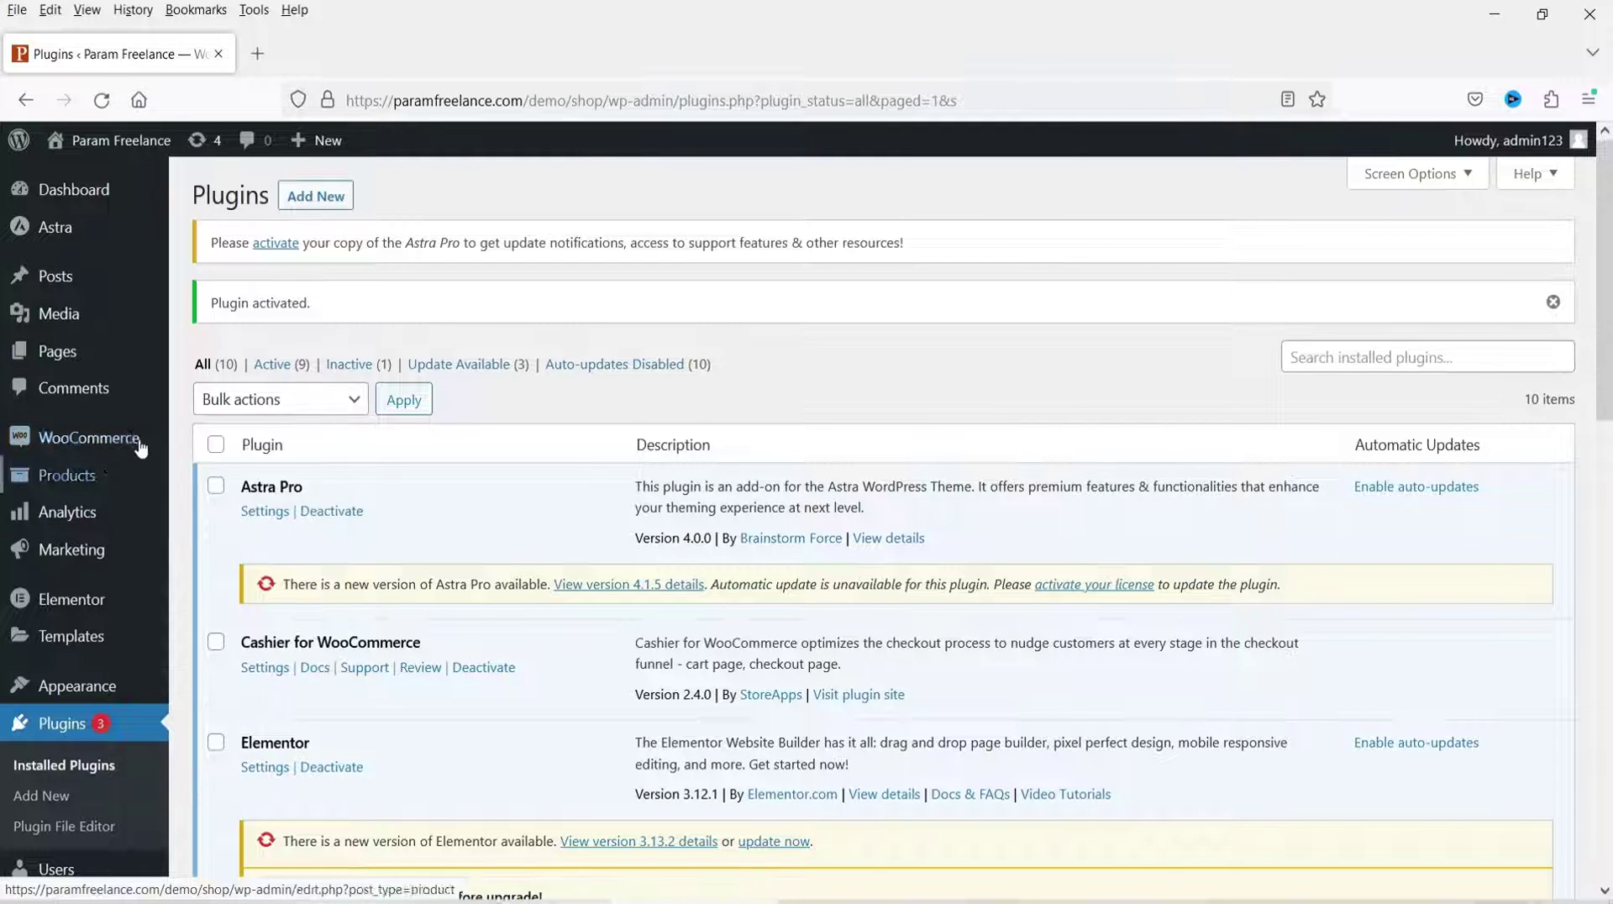
{"action": "right_click", "coordinate": [217, 595]}
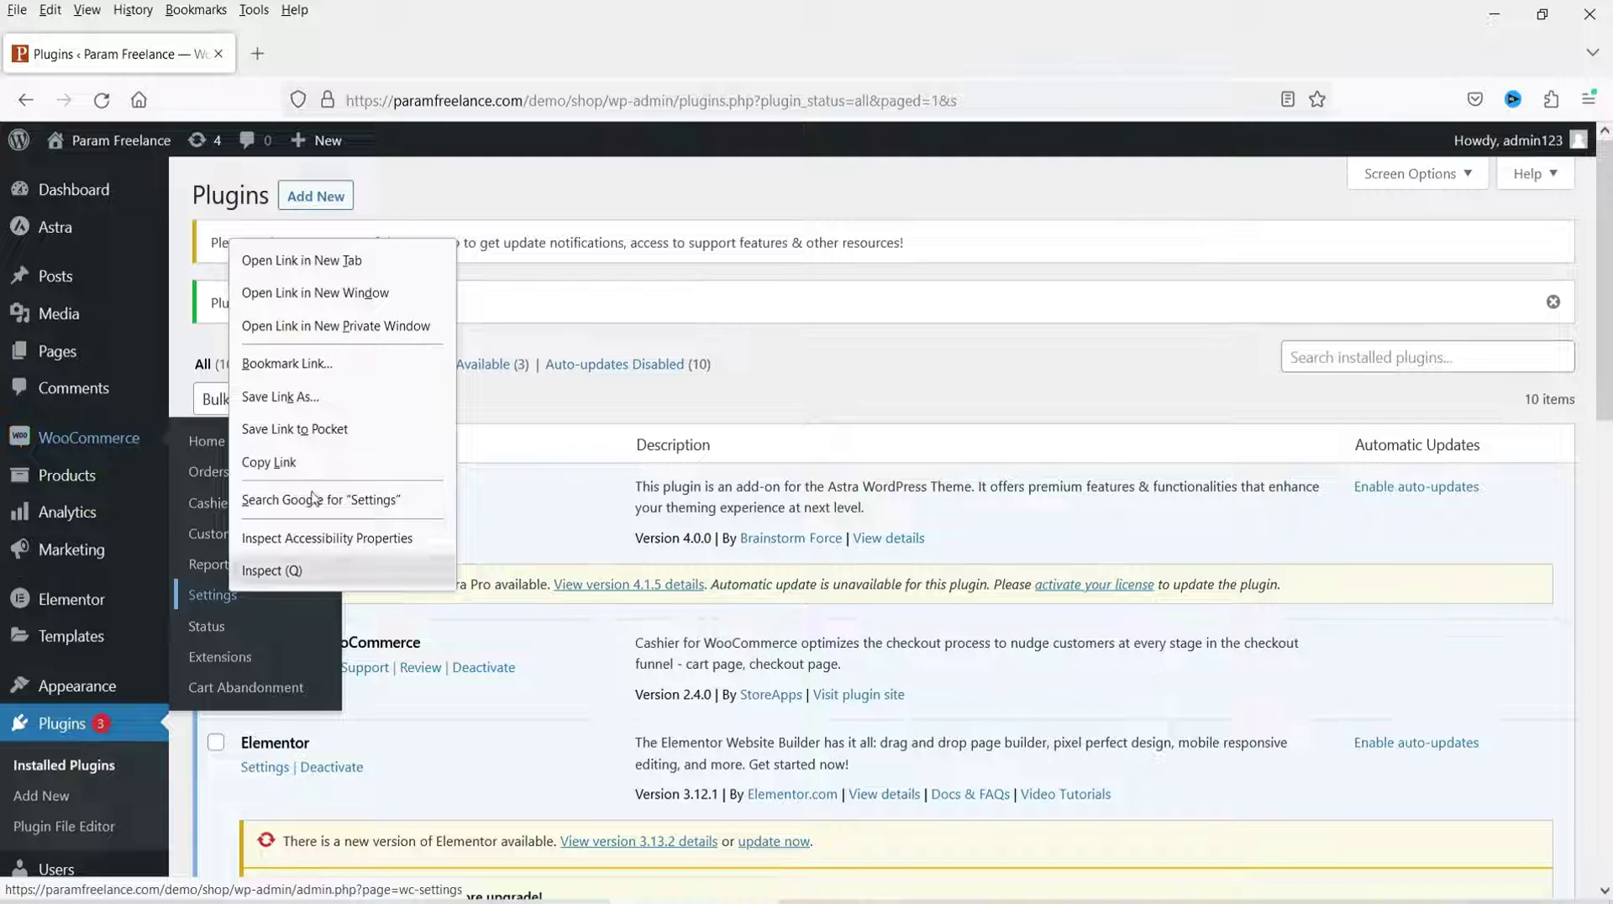
{"action": "left_click", "coordinate": [311, 259]}
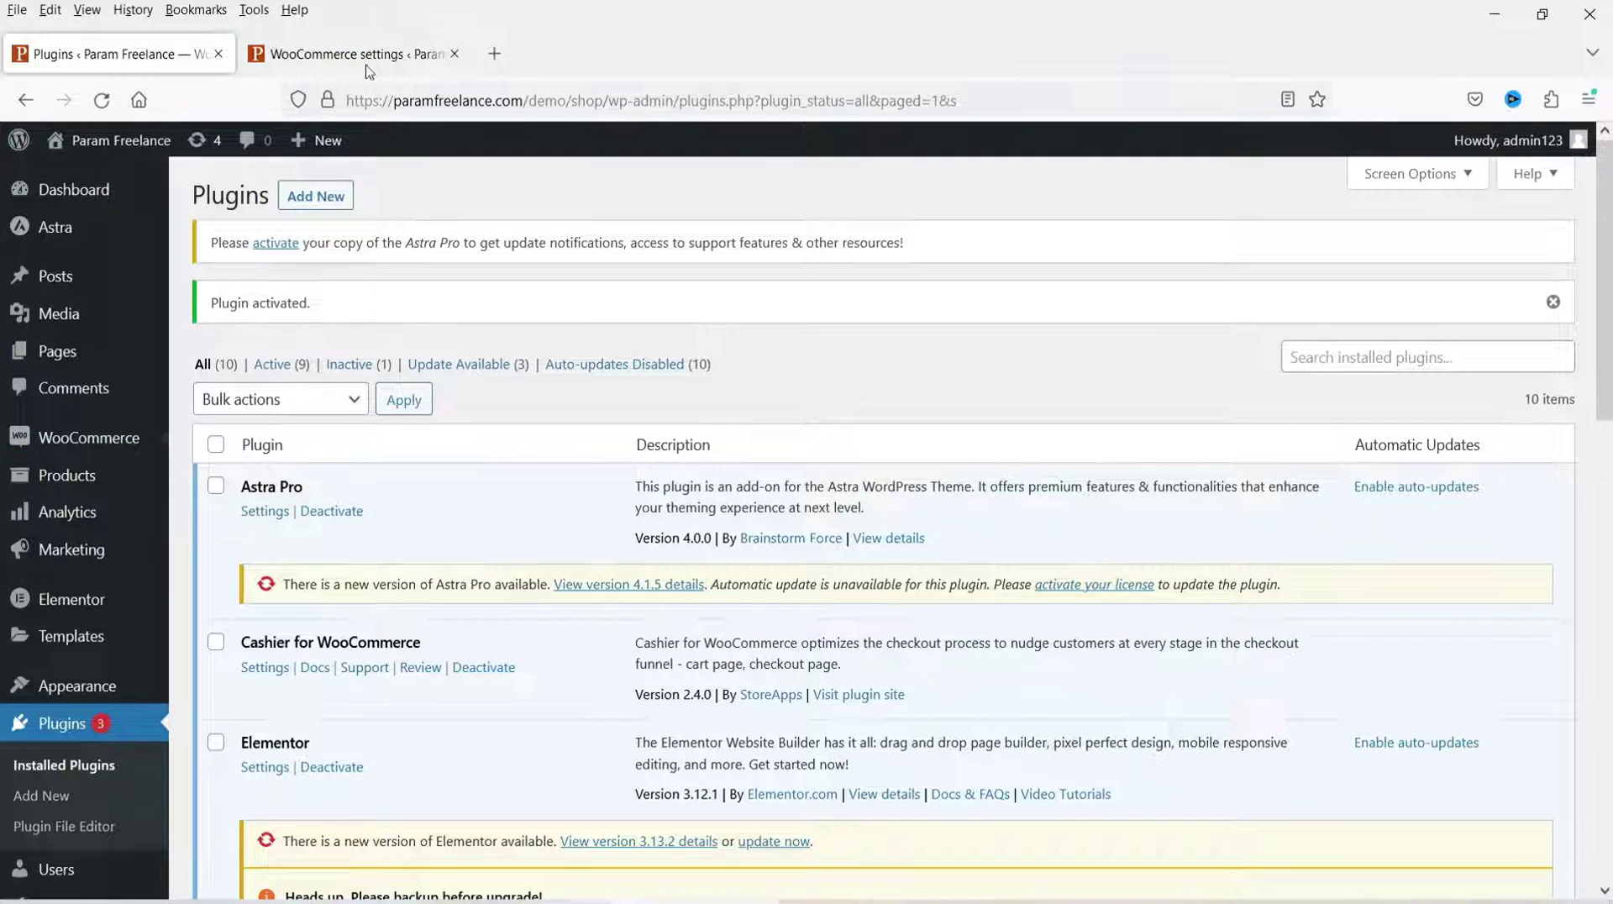
{"action": "left_click", "coordinate": [366, 65]}
{"action": "left_click", "coordinate": [1127, 287]}
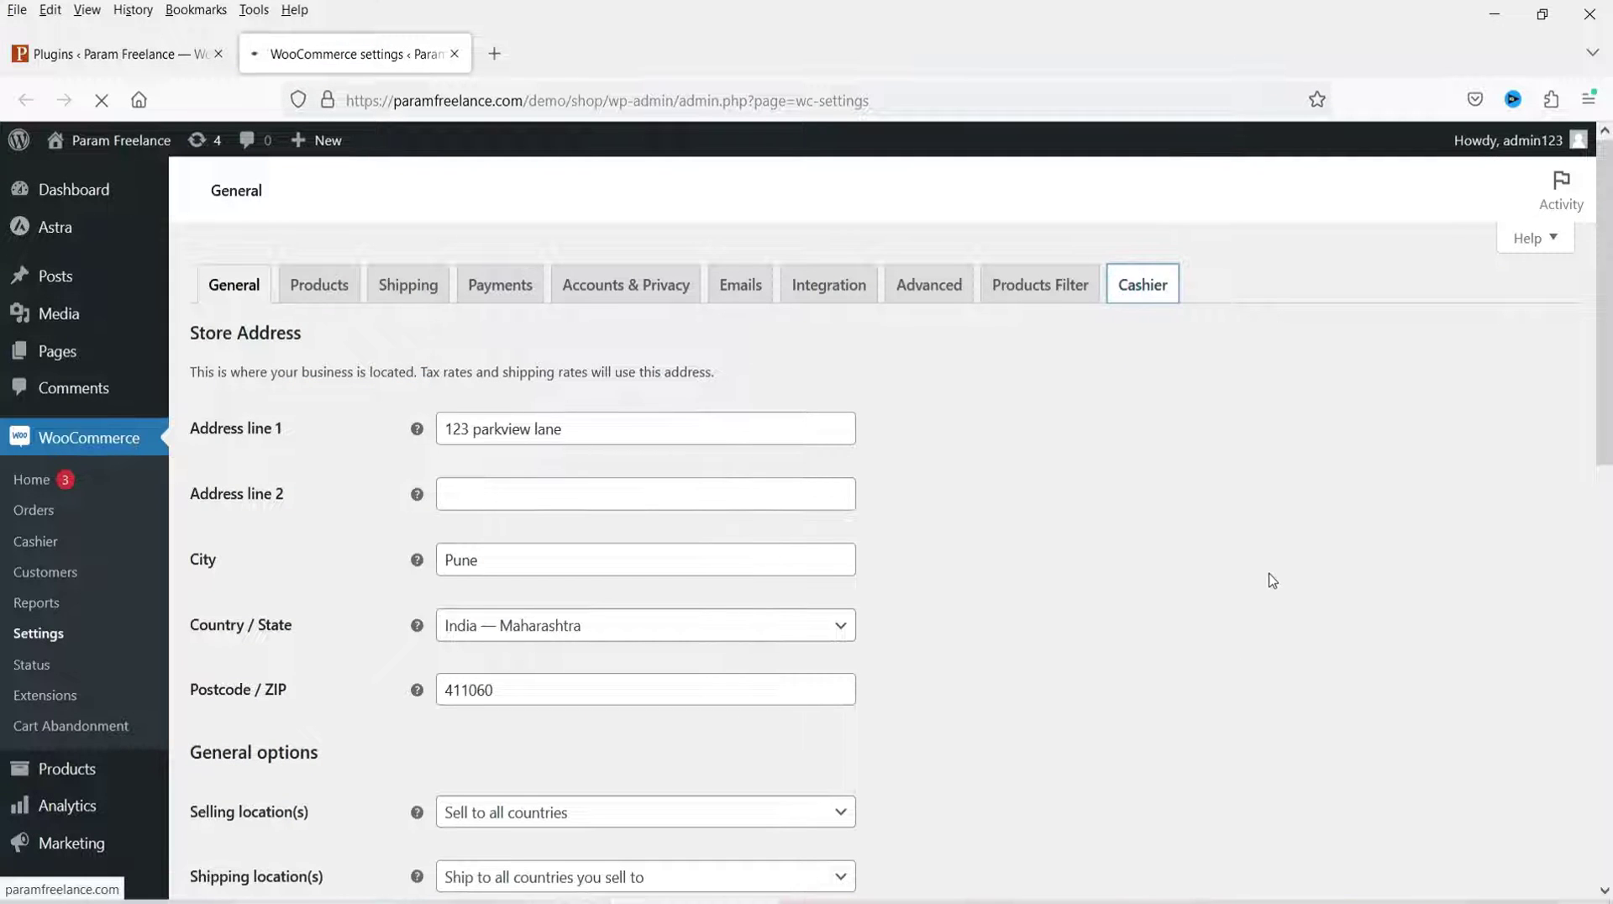
Switch on the Side Cart module in the Cashier modules list.
{"action": "scroll", "coordinate": [857, 384], "scroll_direction": "down", "scroll_amount": 1}
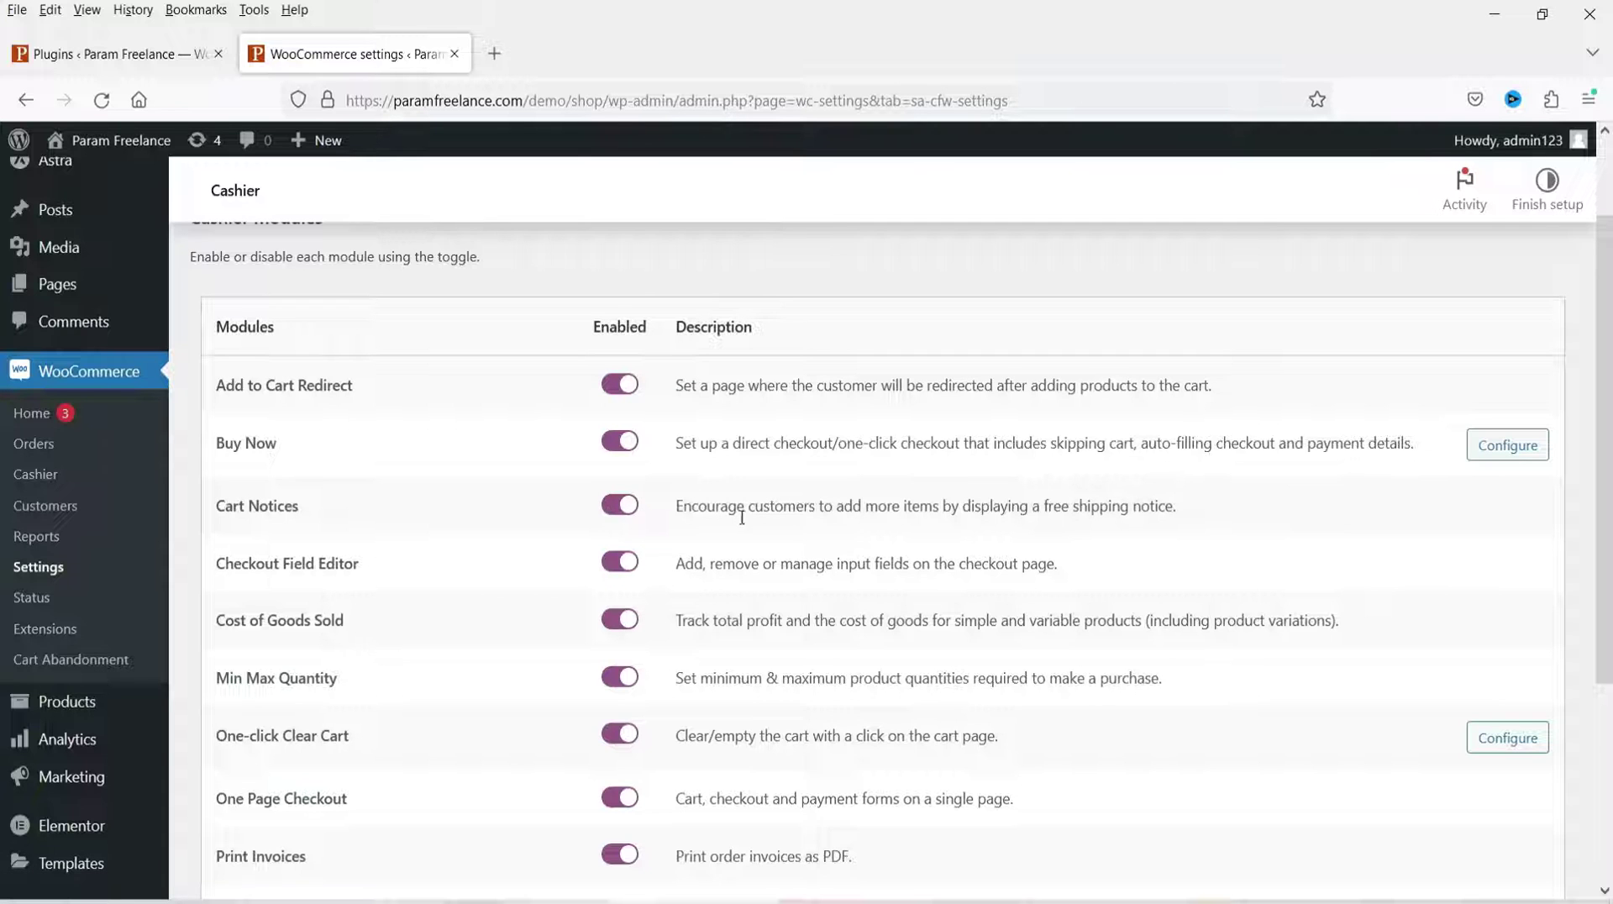
{"action": "scroll", "coordinate": [621, 428], "scroll_direction": "down", "scroll_amount": 3}
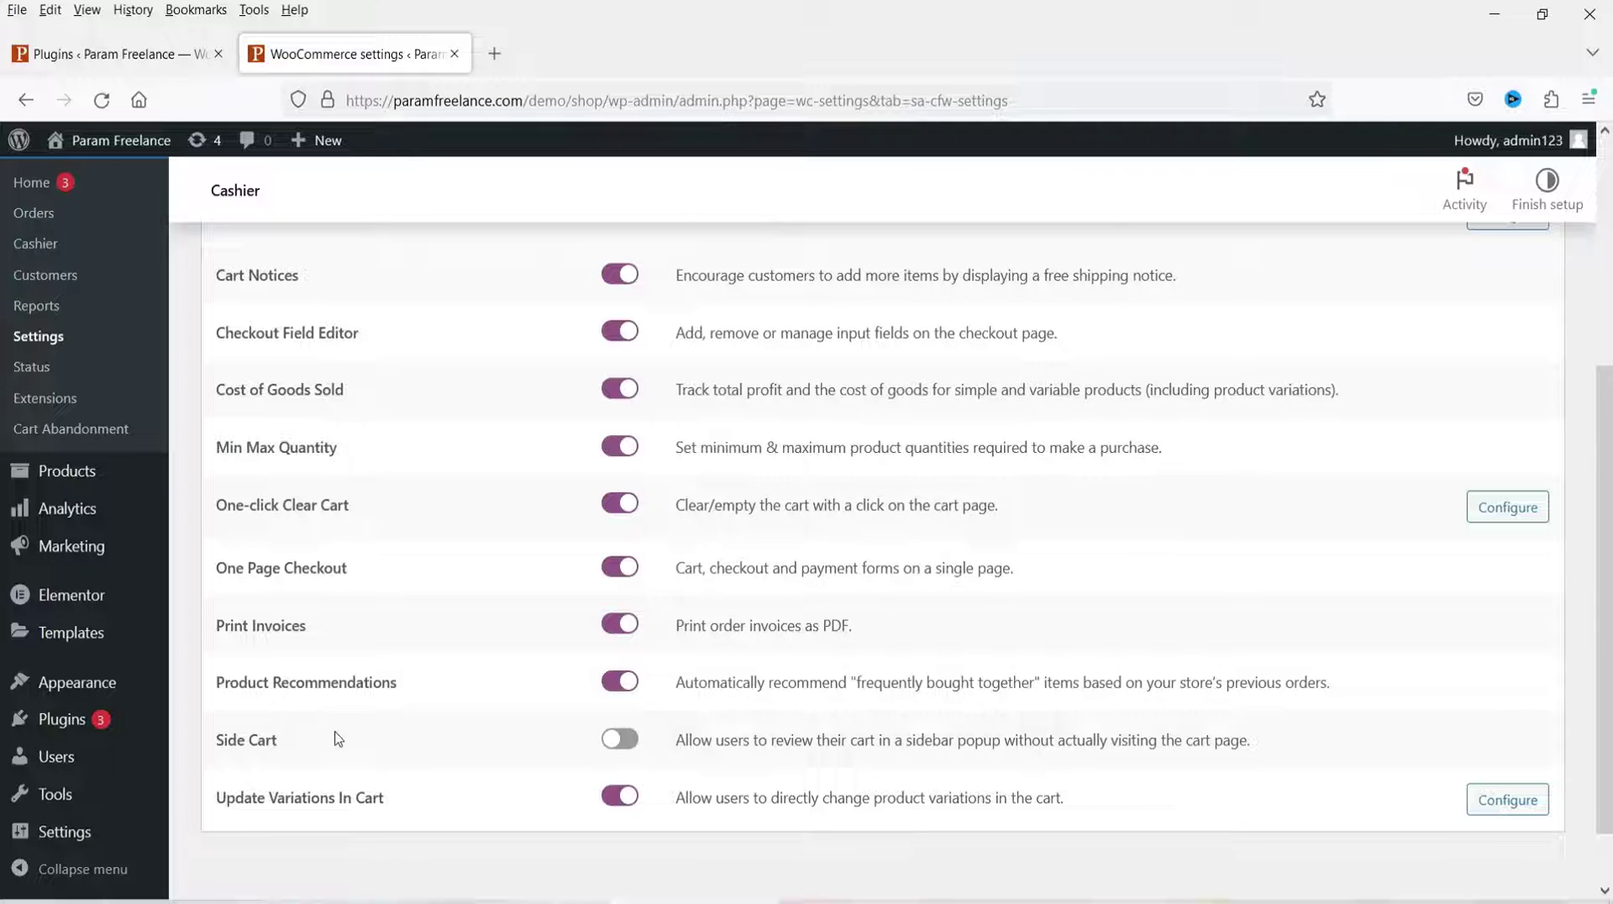
{"action": "left_click", "coordinate": [620, 740]}
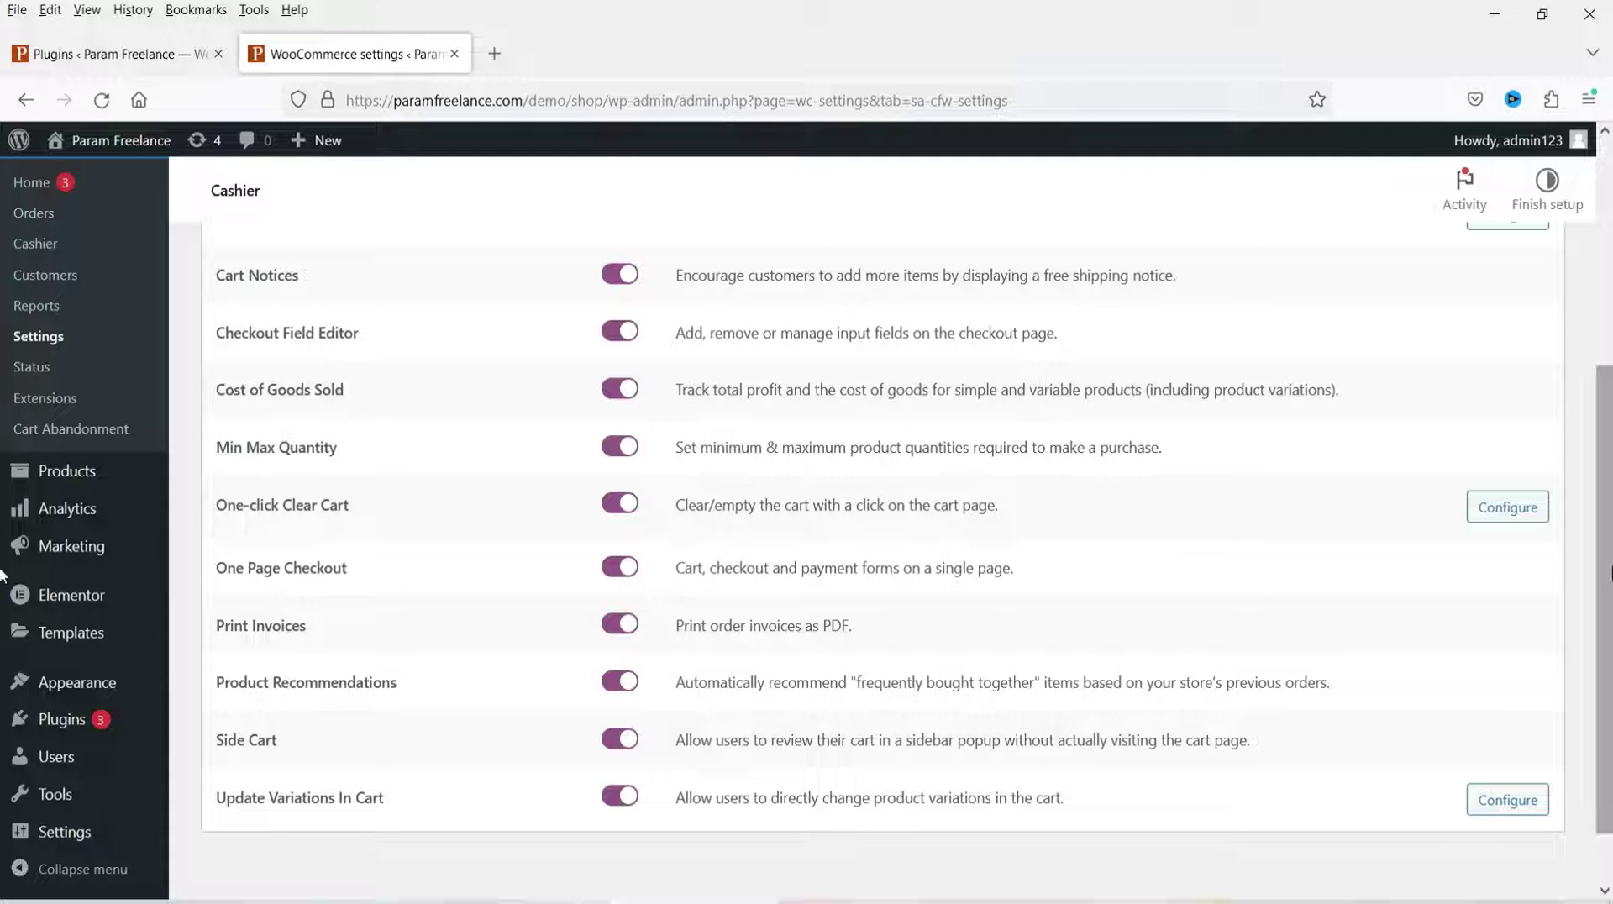
Go to the store's Products list.
{"action": "scroll", "coordinate": [794, 612], "scroll_direction": "up", "scroll_amount": 2}
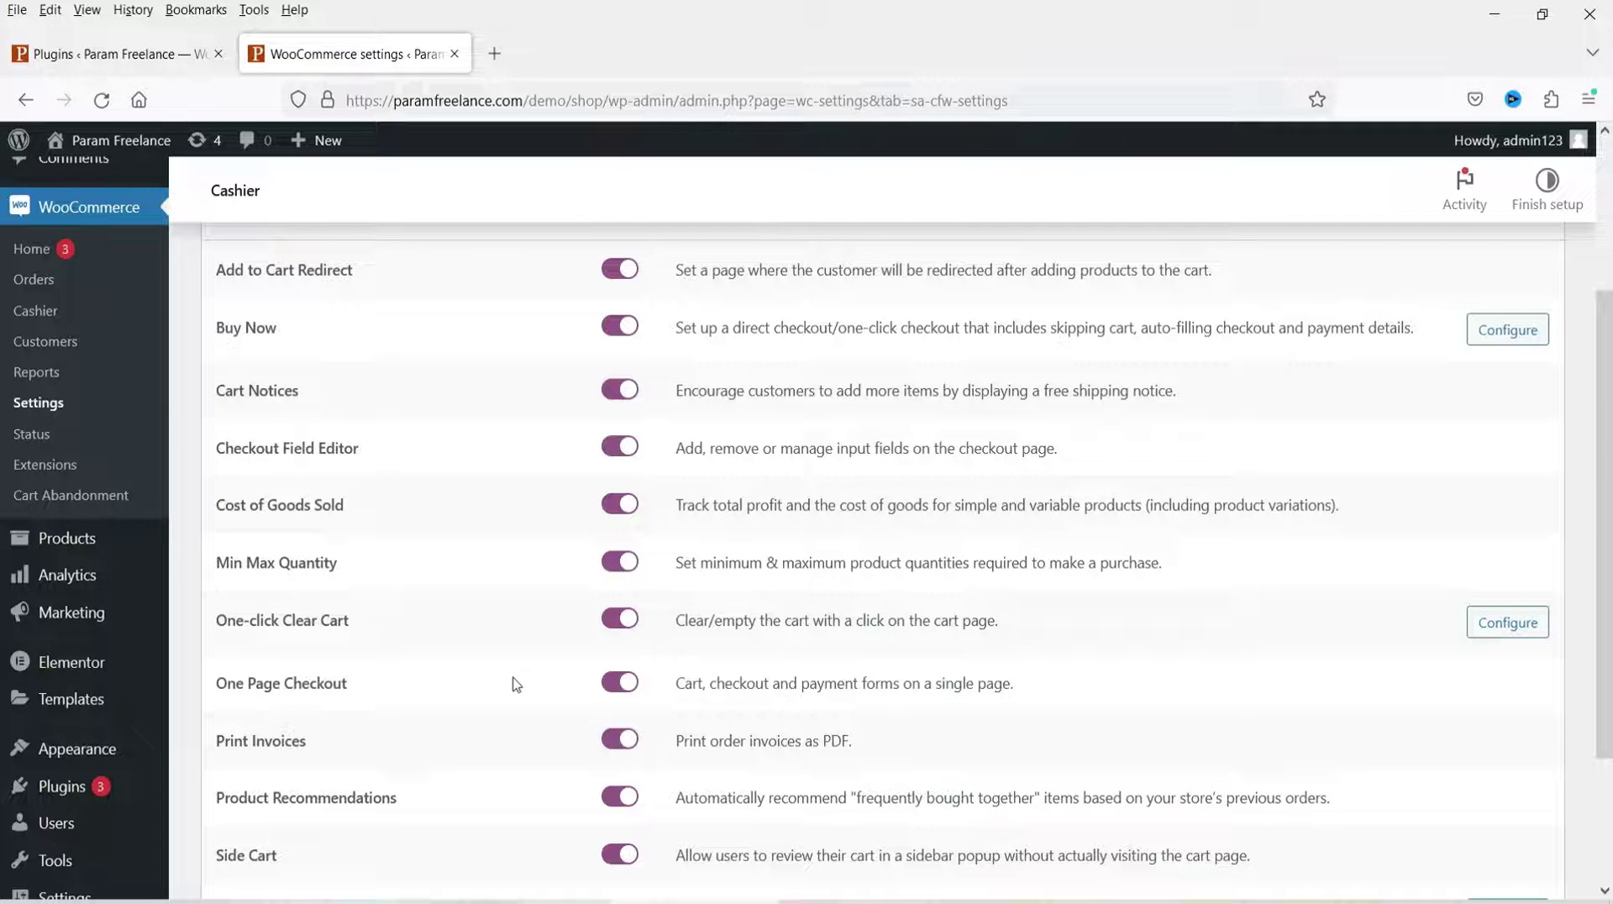
{"action": "scroll", "coordinate": [485, 666], "scroll_direction": "up", "scroll_amount": 4}
{"action": "scroll", "coordinate": [71, 613], "scroll_direction": "down", "scroll_amount": 4}
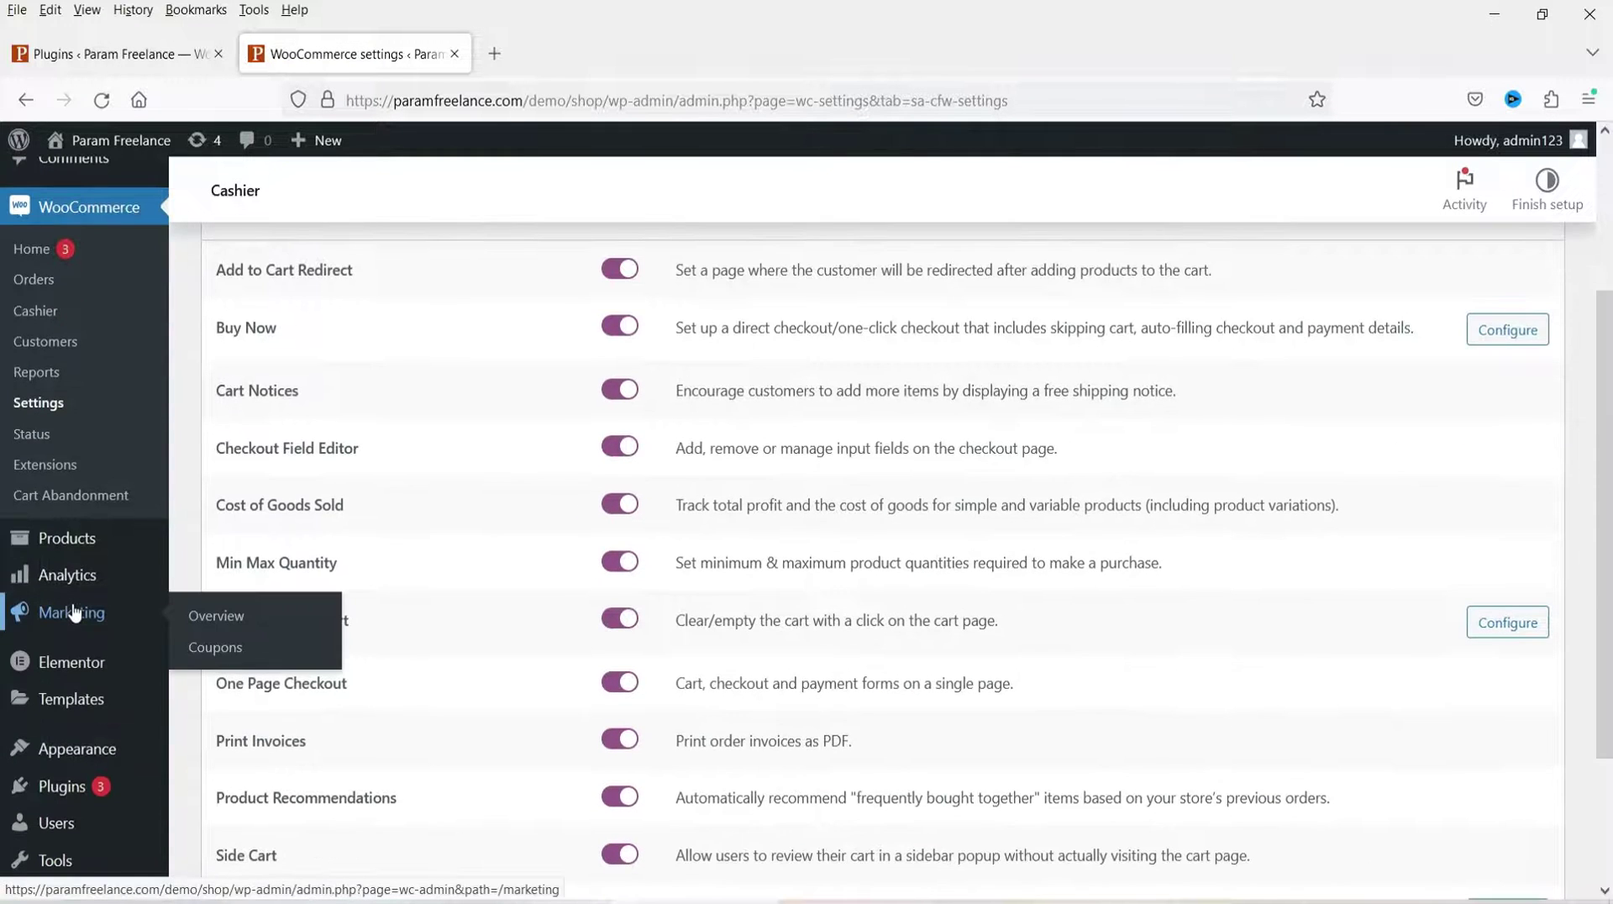
{"action": "left_click", "coordinate": [47, 538]}
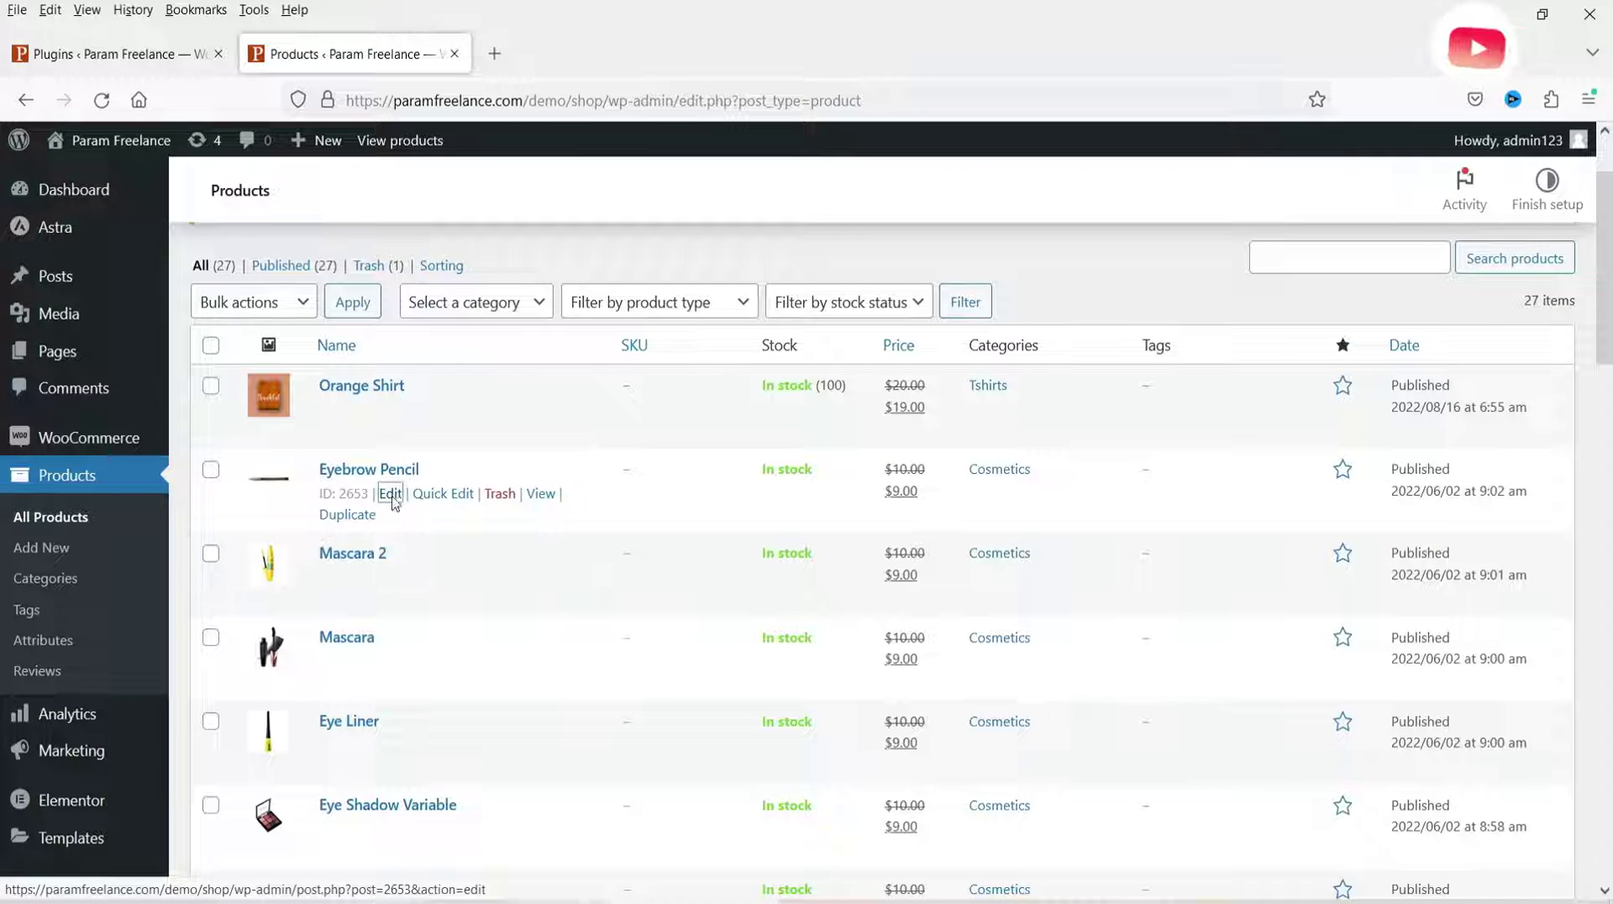
Open Eyebrow Pencil's edit screen and its storefront product page in new tabs, viewing the product page.
{"action": "middle_click", "coordinate": [390, 496]}
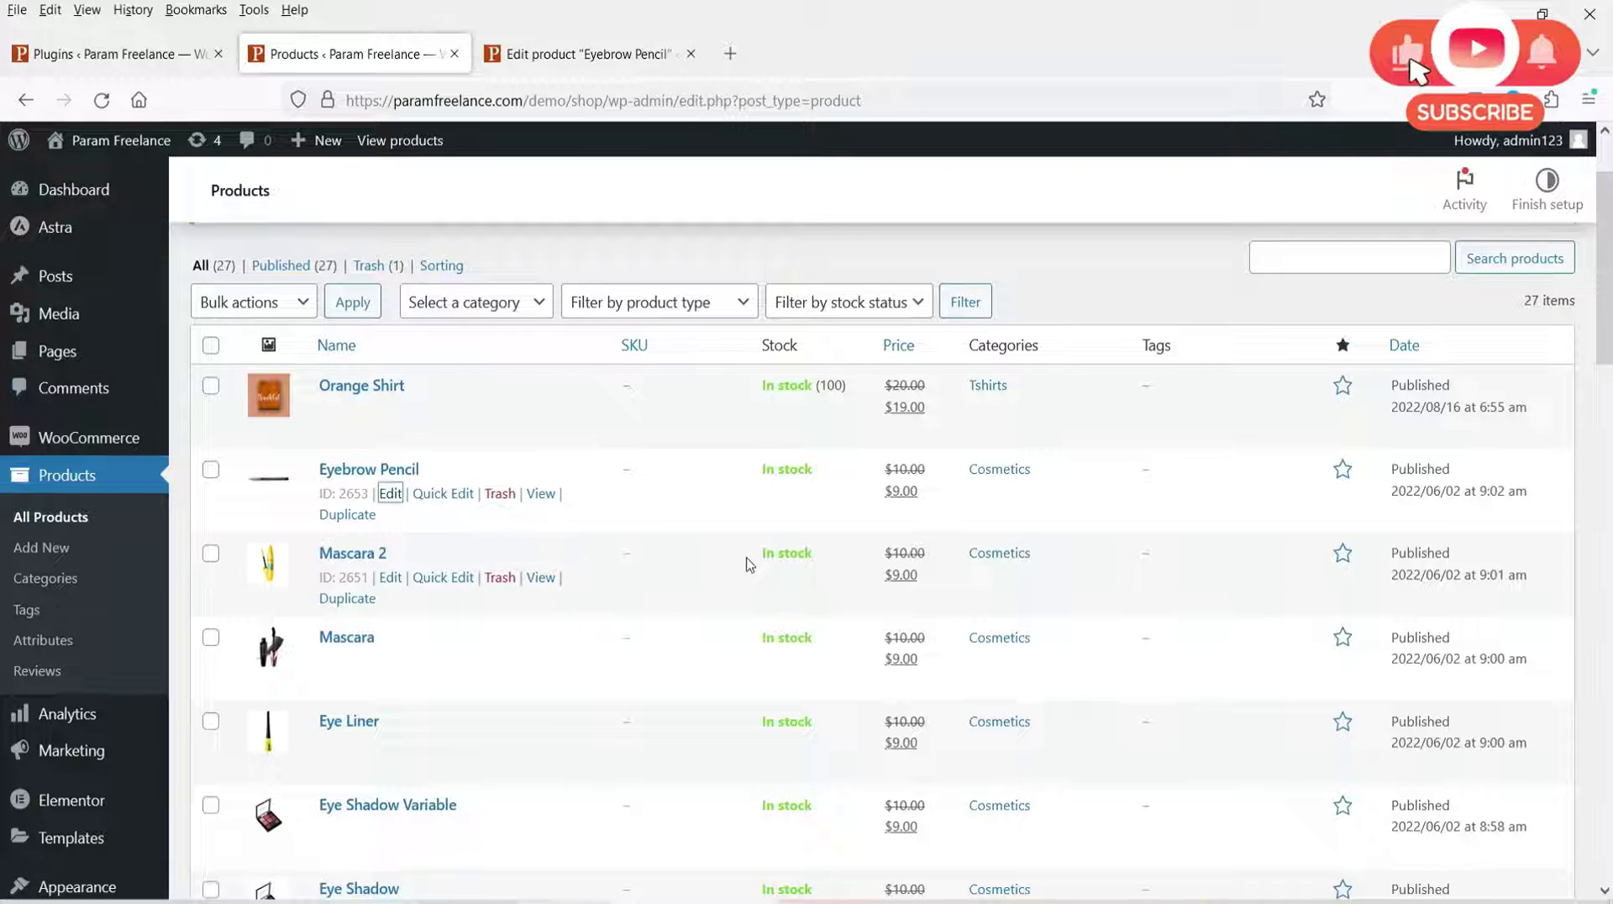
{"action": "right_click", "coordinate": [543, 494]}
{"action": "left_click", "coordinate": [645, 515]}
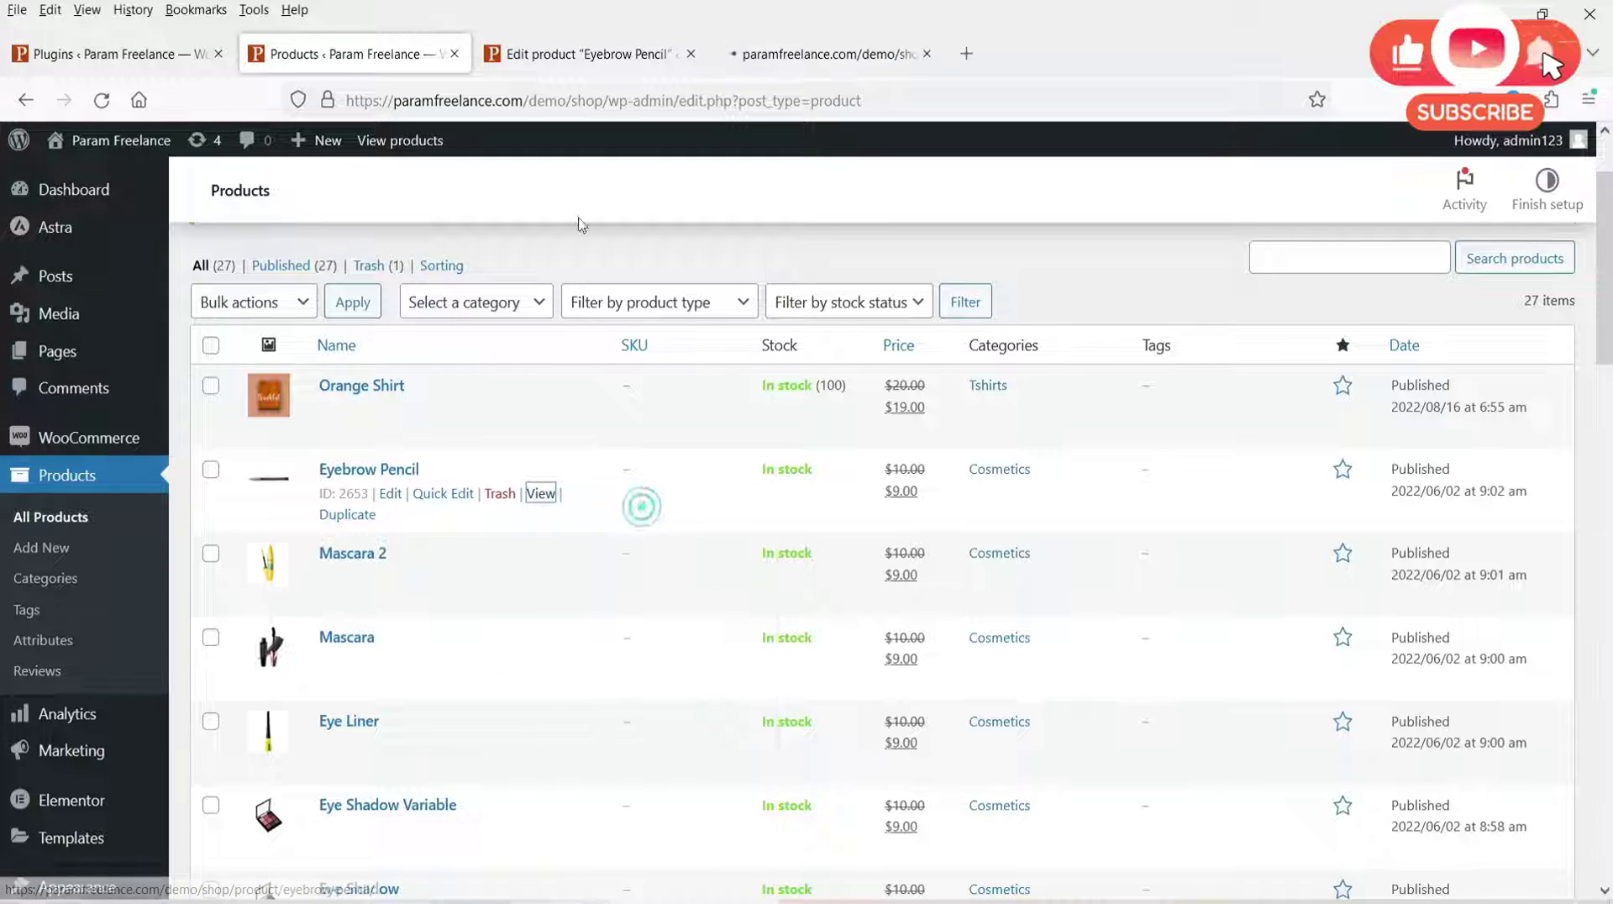
{"action": "left_click", "coordinate": [827, 53]}
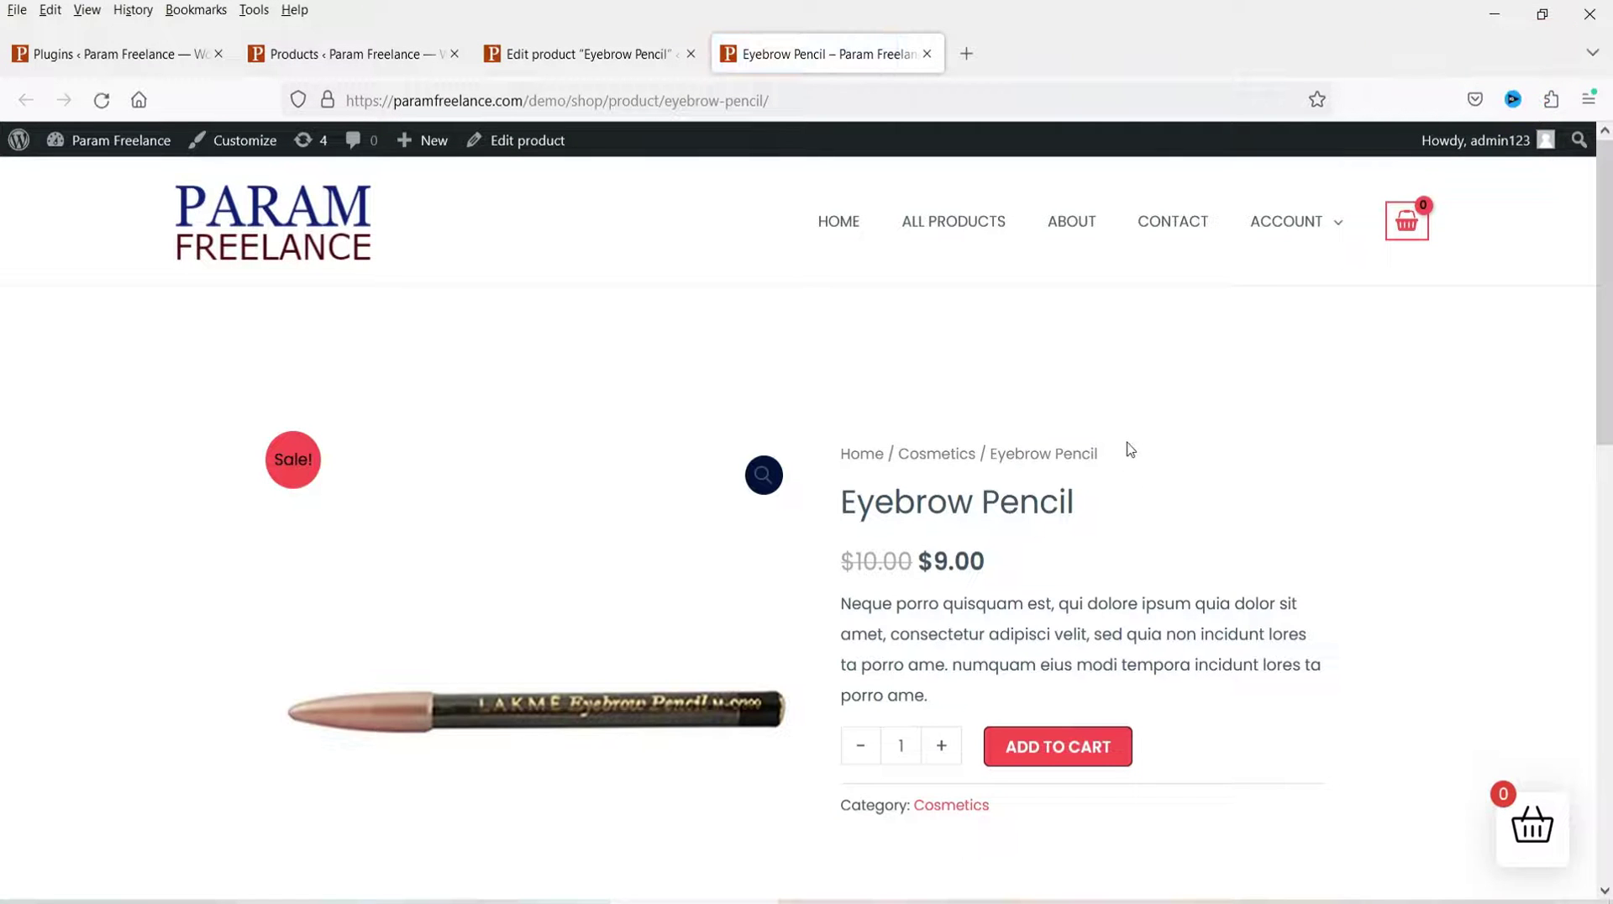
Check the empty side cart, then look at the Cashier modules in WooCommerce settings.
{"action": "left_click", "coordinate": [1540, 832]}
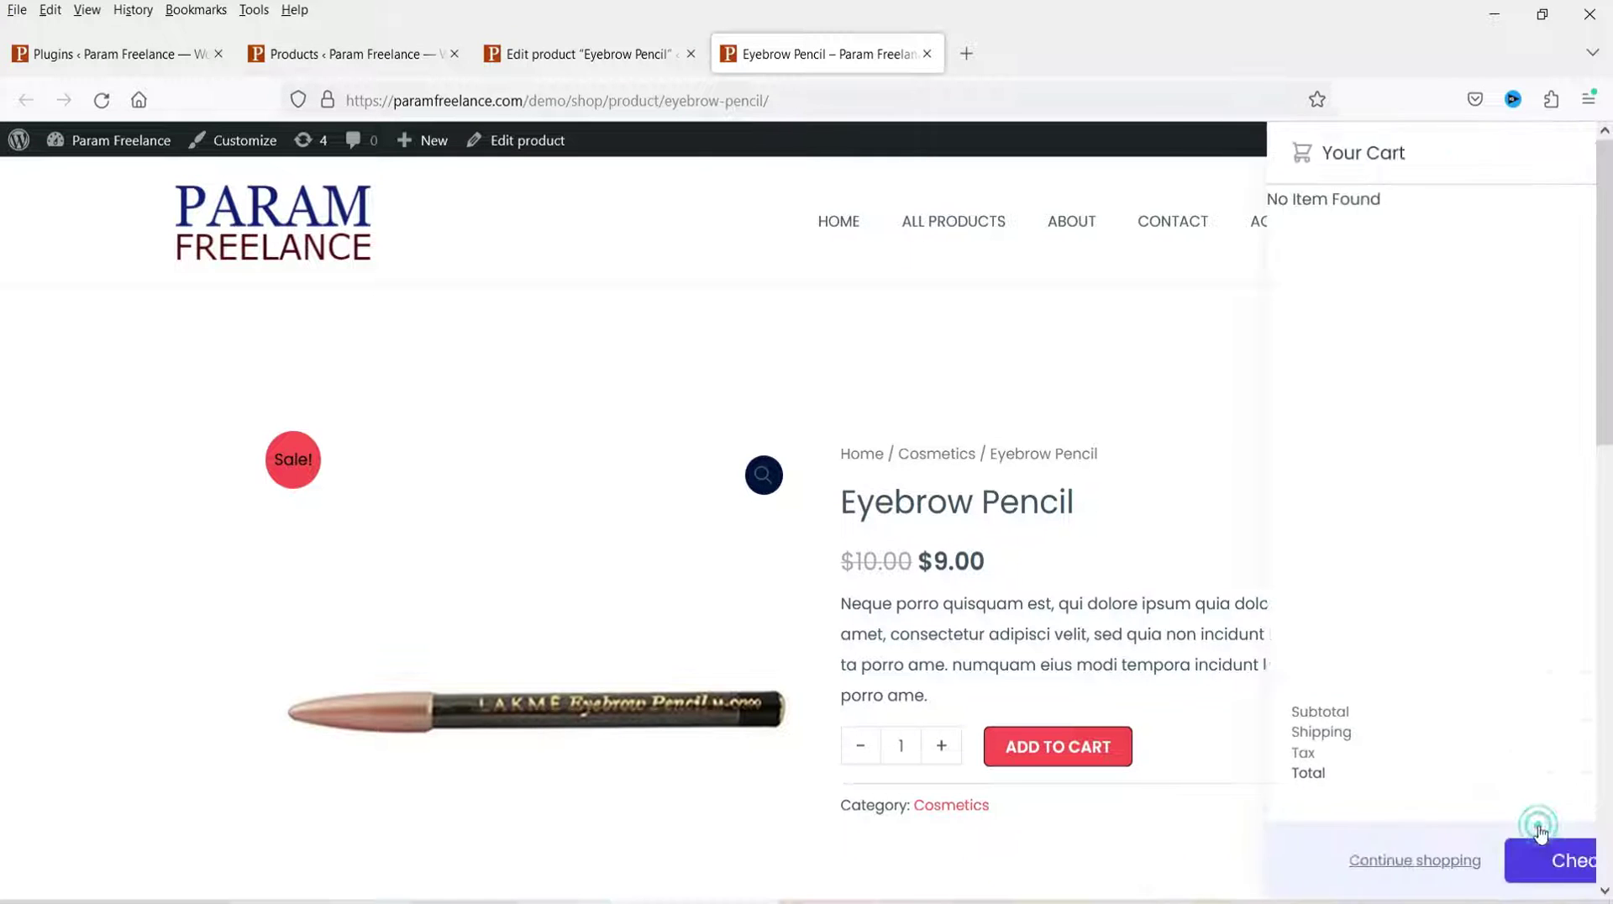
{"action": "left_click", "coordinate": [1560, 154]}
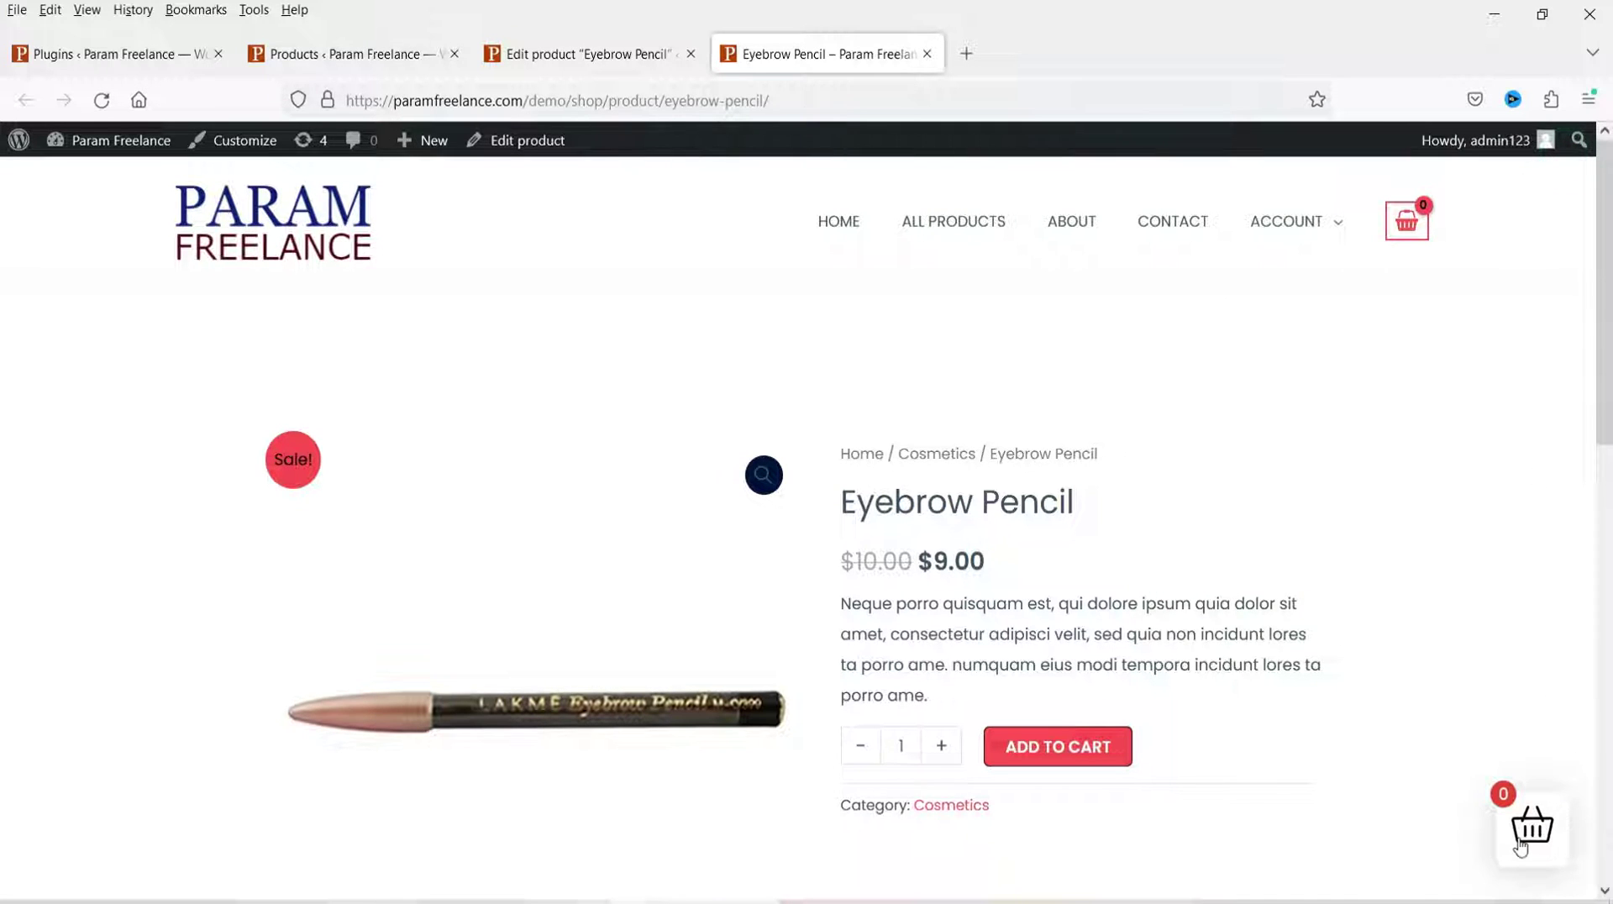
{"action": "left_click", "coordinate": [128, 55]}
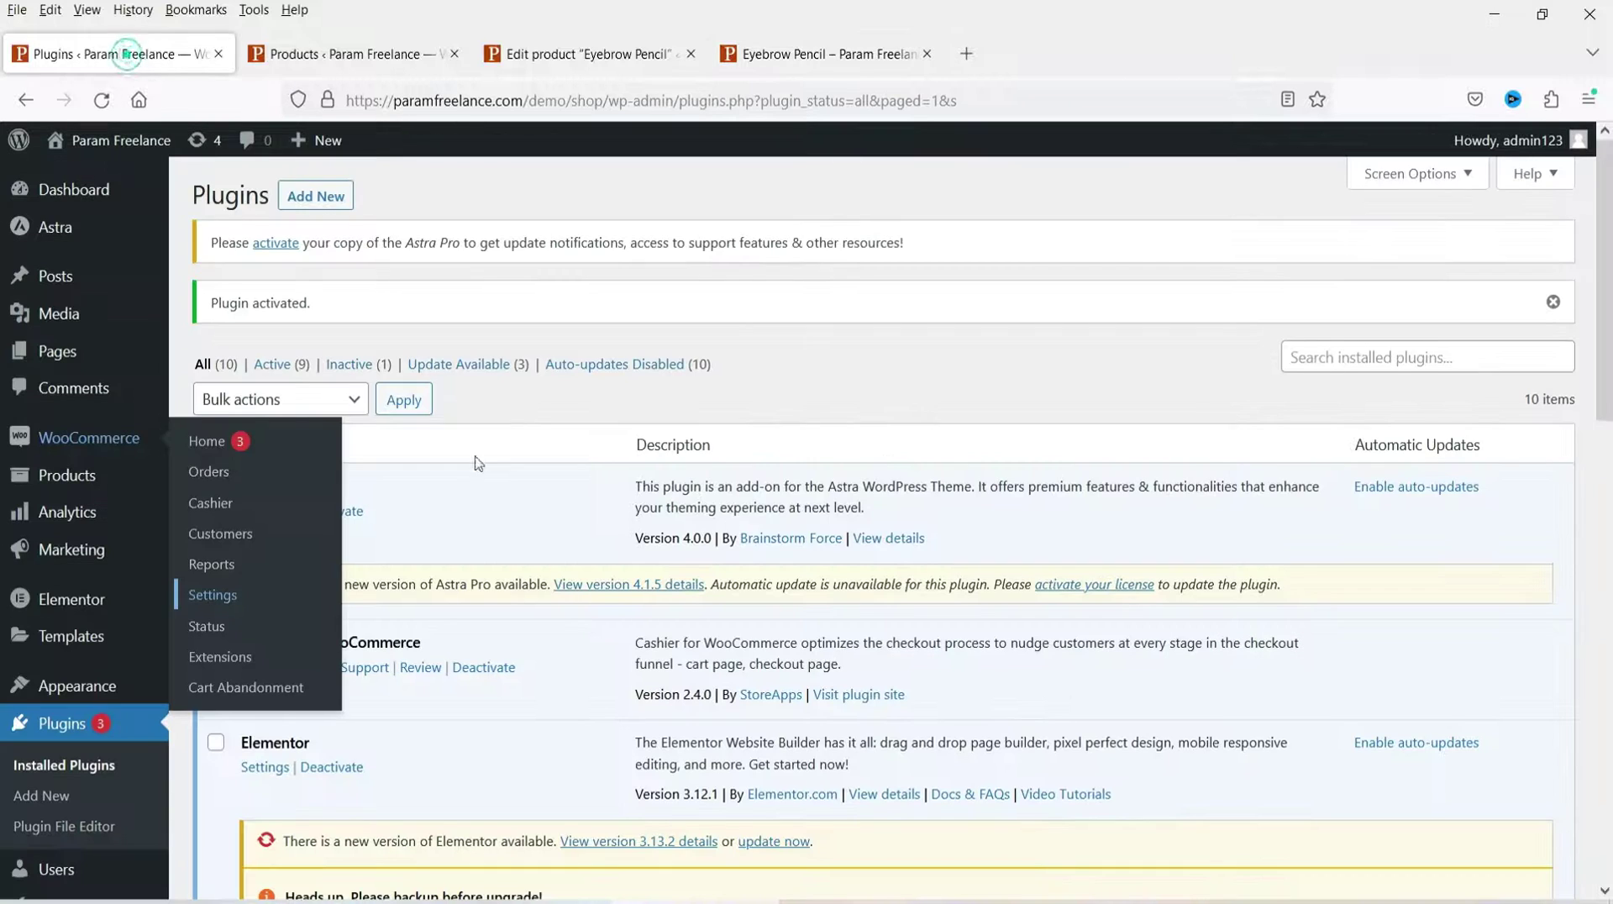
{"action": "left_click", "coordinate": [357, 53]}
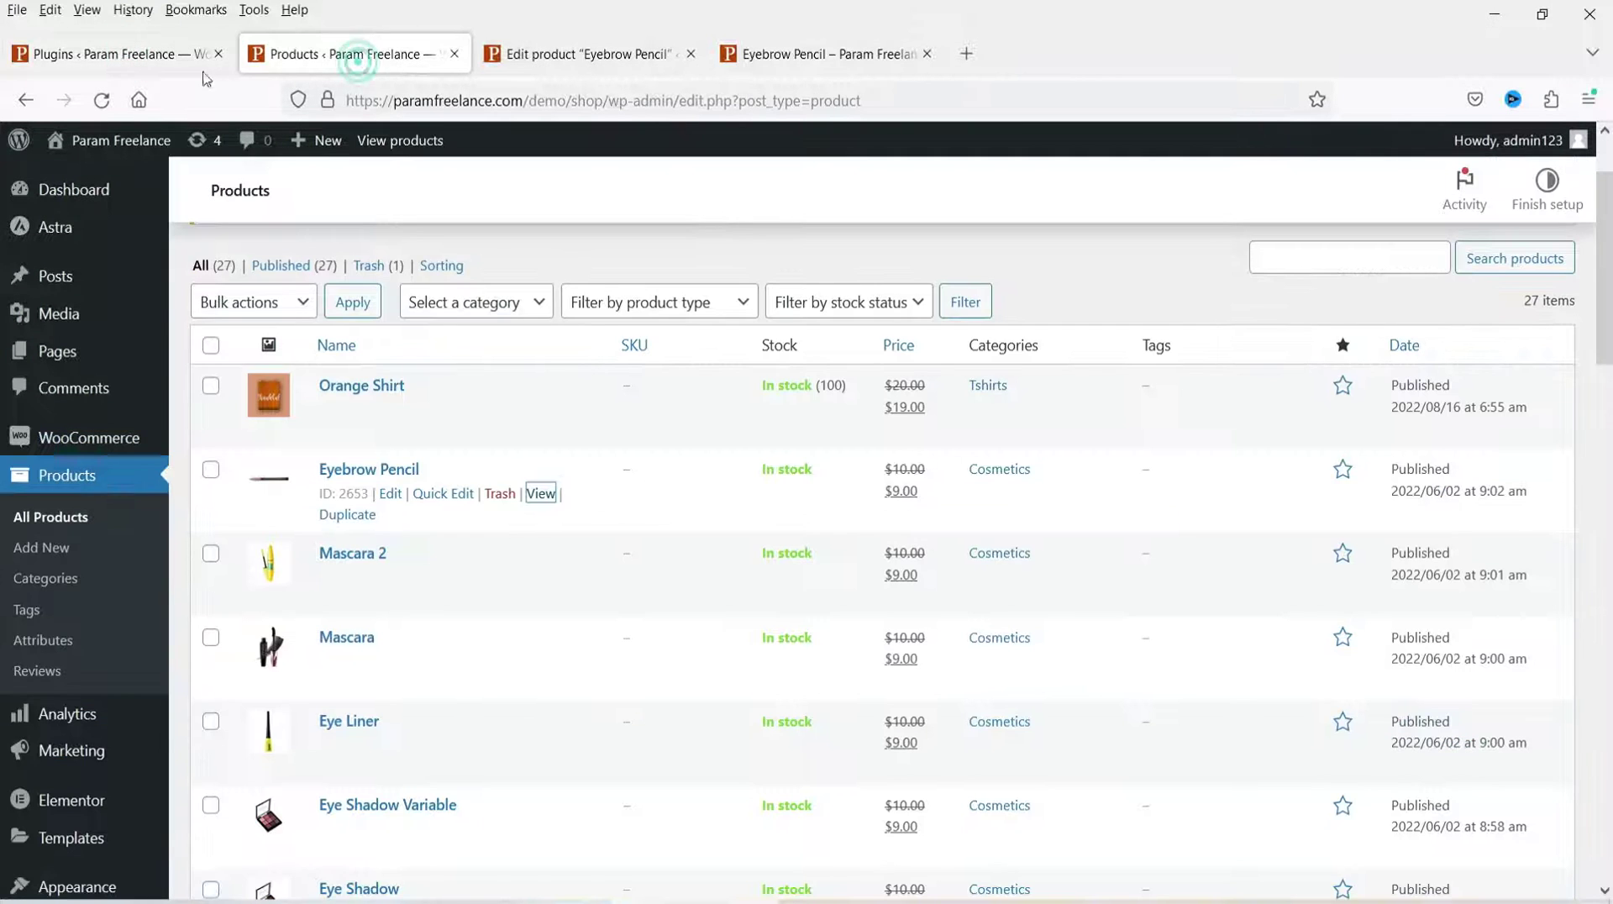
{"action": "left_click", "coordinate": [171, 54]}
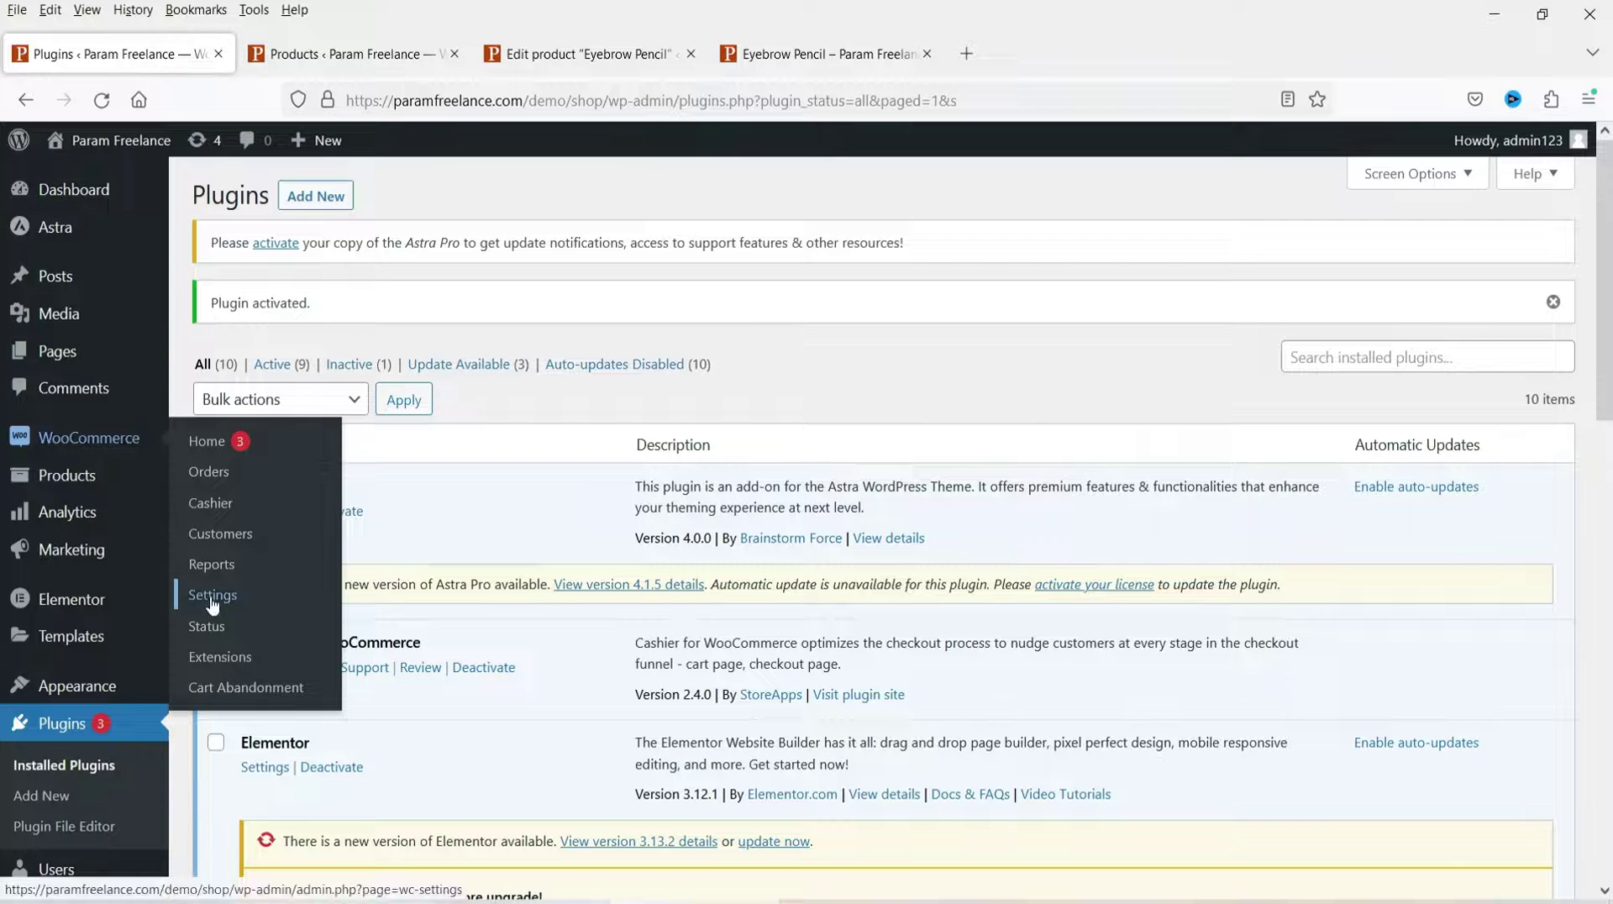
{"action": "left_click", "coordinate": [213, 598]}
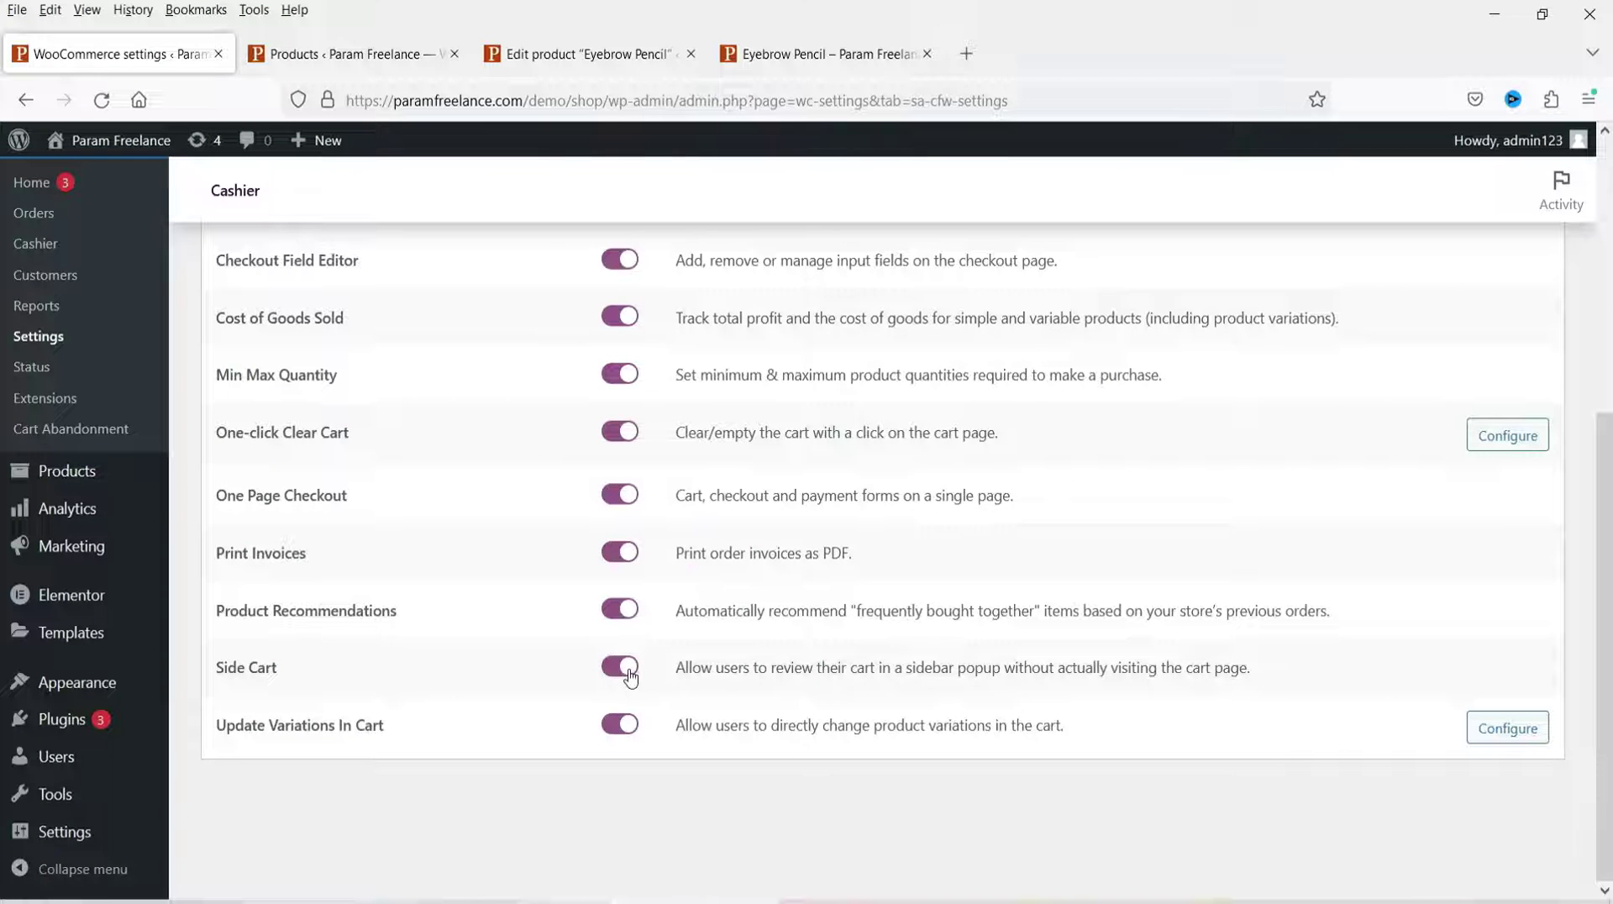
Add Eyebrow Pencil to the cart, remove it from the side cart, and return to its editor.
{"action": "left_click", "coordinate": [828, 54]}
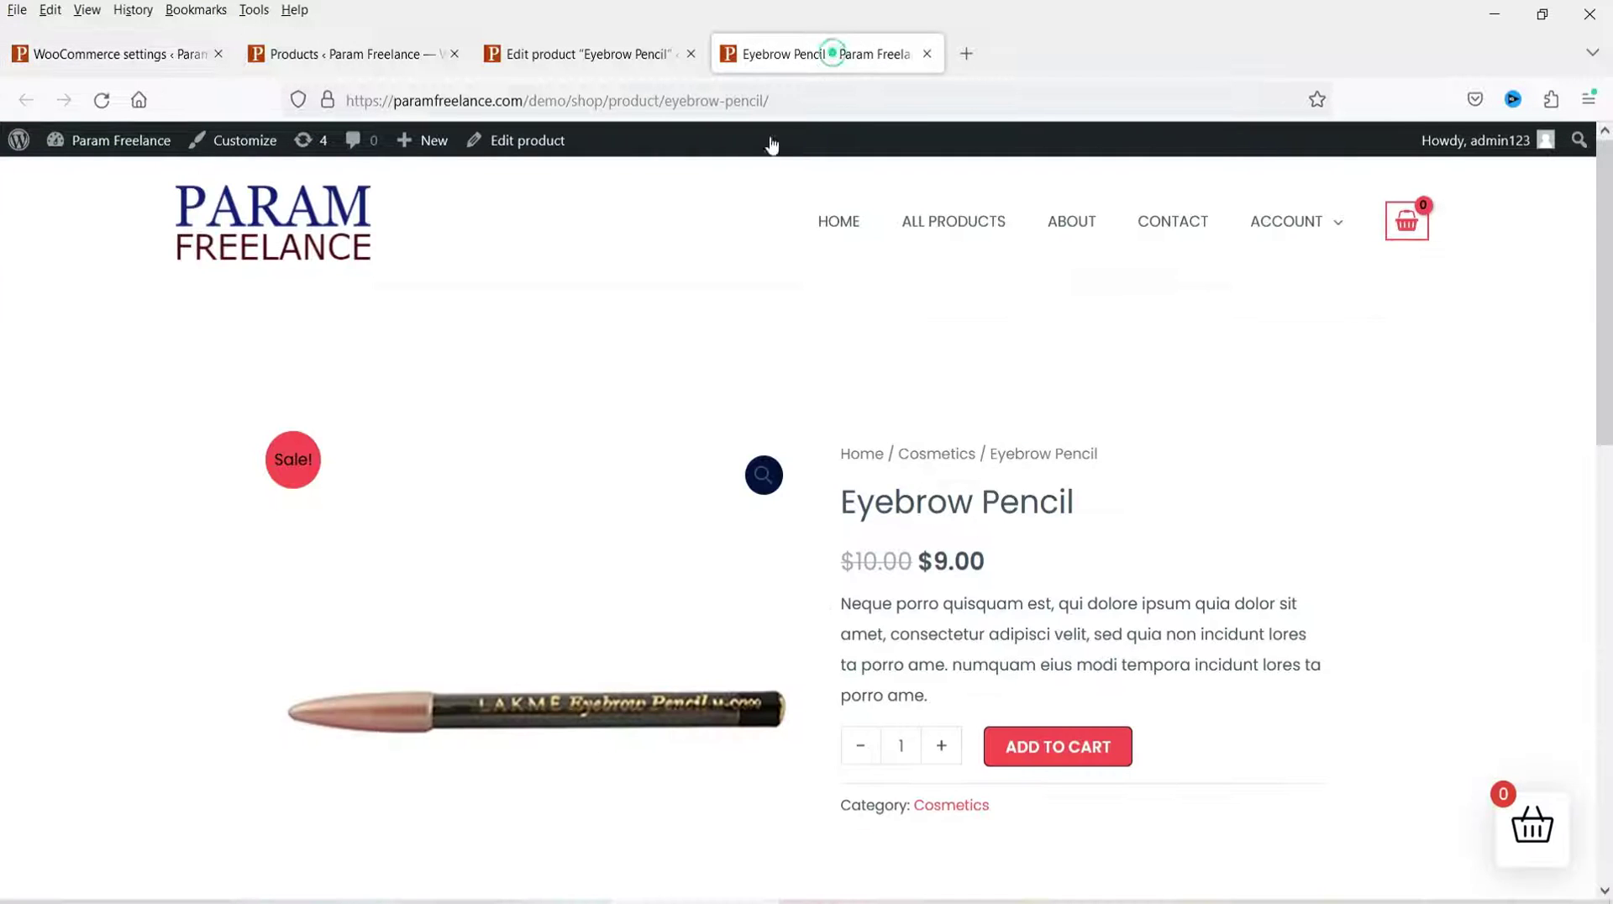
{"action": "left_click", "coordinate": [1047, 759]}
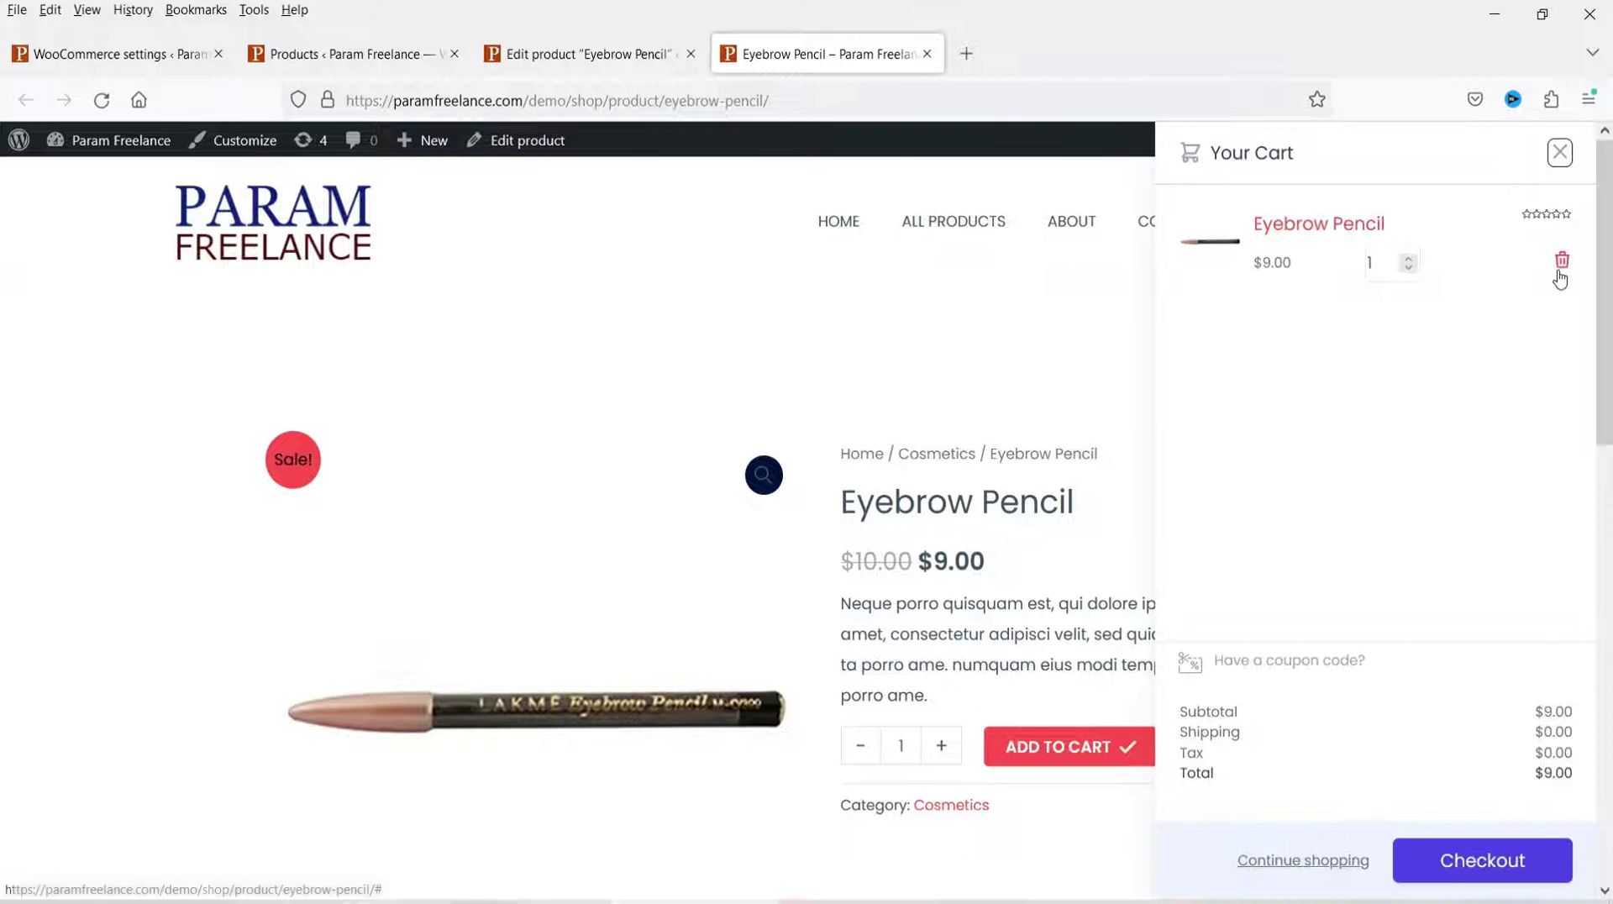
{"action": "left_click", "coordinate": [1561, 265]}
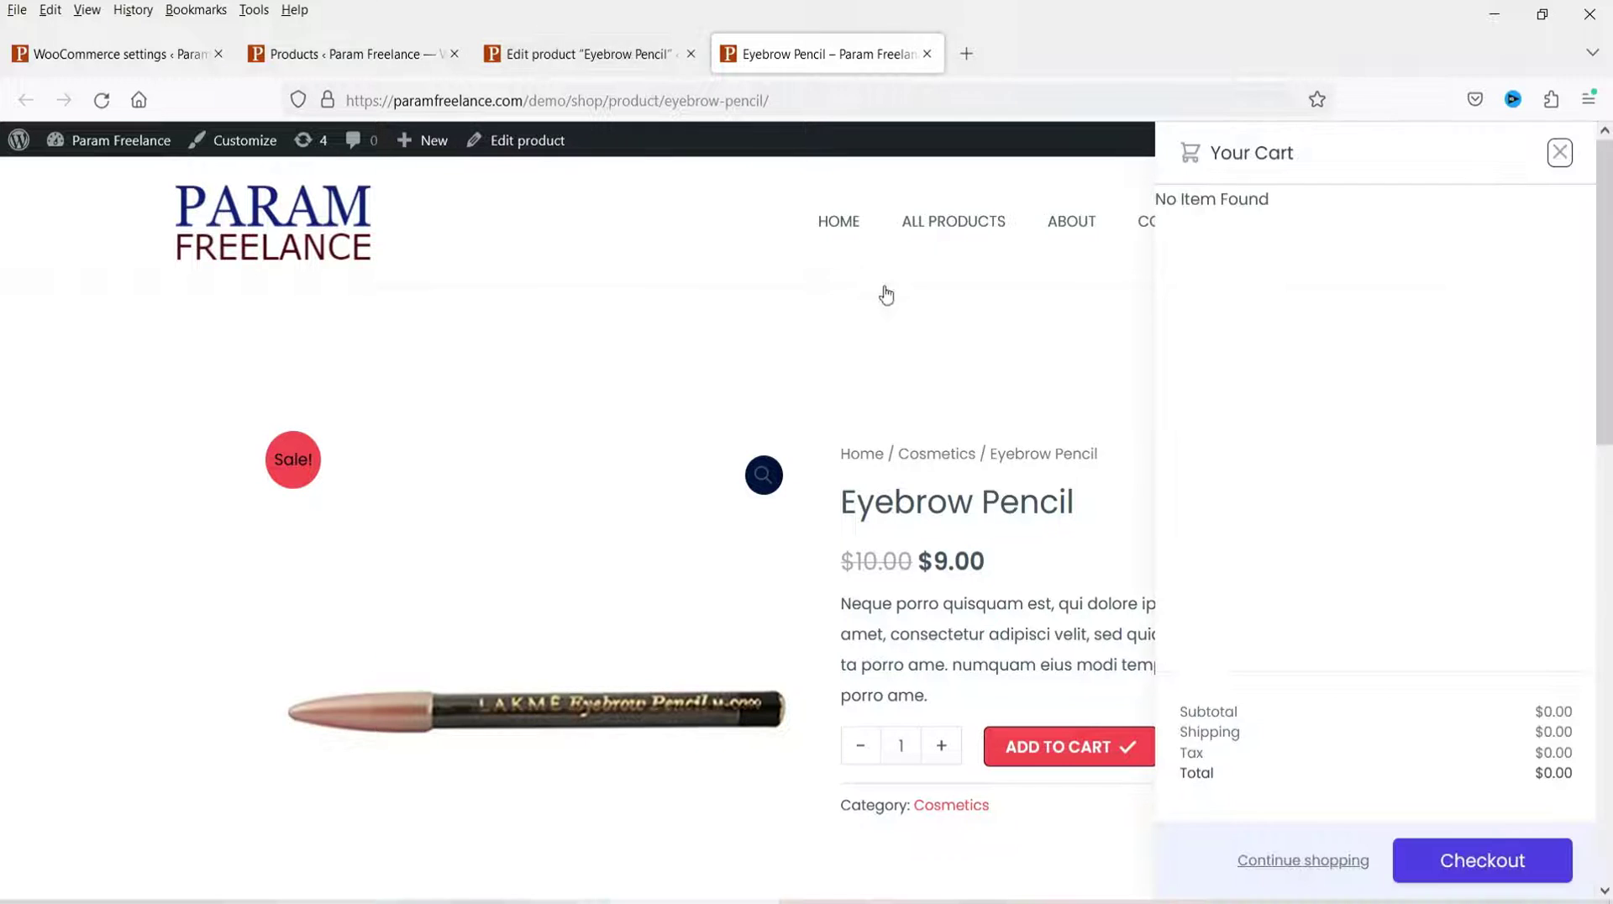
{"action": "left_click", "coordinate": [1560, 154]}
{"action": "left_click", "coordinate": [588, 54]}
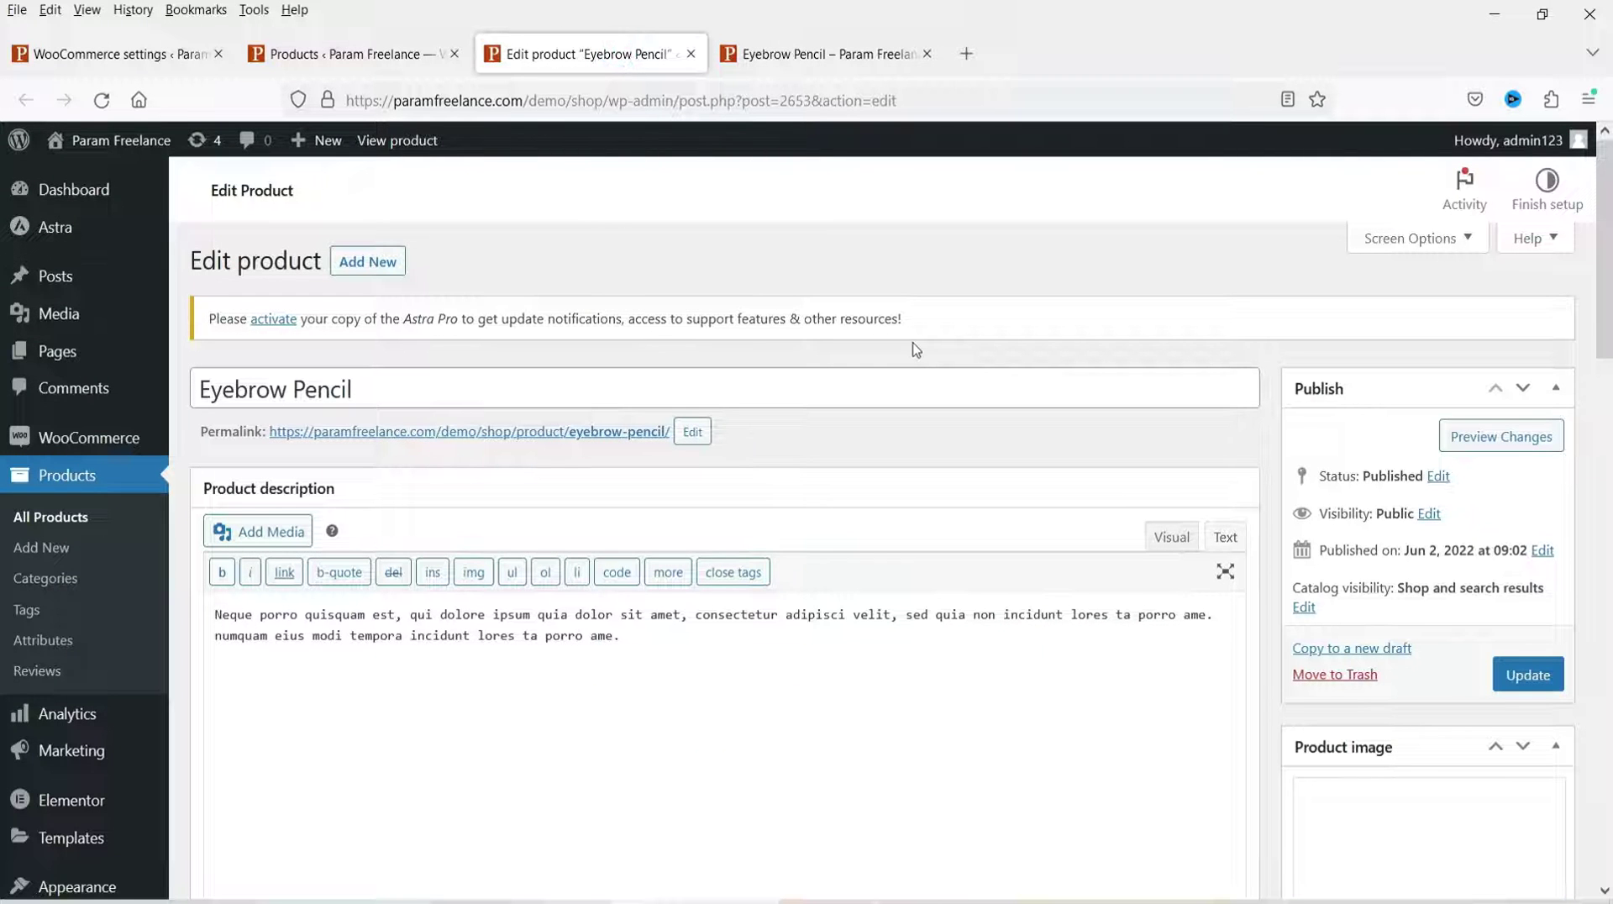
Tick One Page Checkout in Eyebrow Pencil's product data, with the description editor in Visual mode.
{"action": "left_click", "coordinate": [1171, 537]}
{"action": "scroll", "coordinate": [892, 364], "scroll_direction": "down", "scroll_amount": 4}
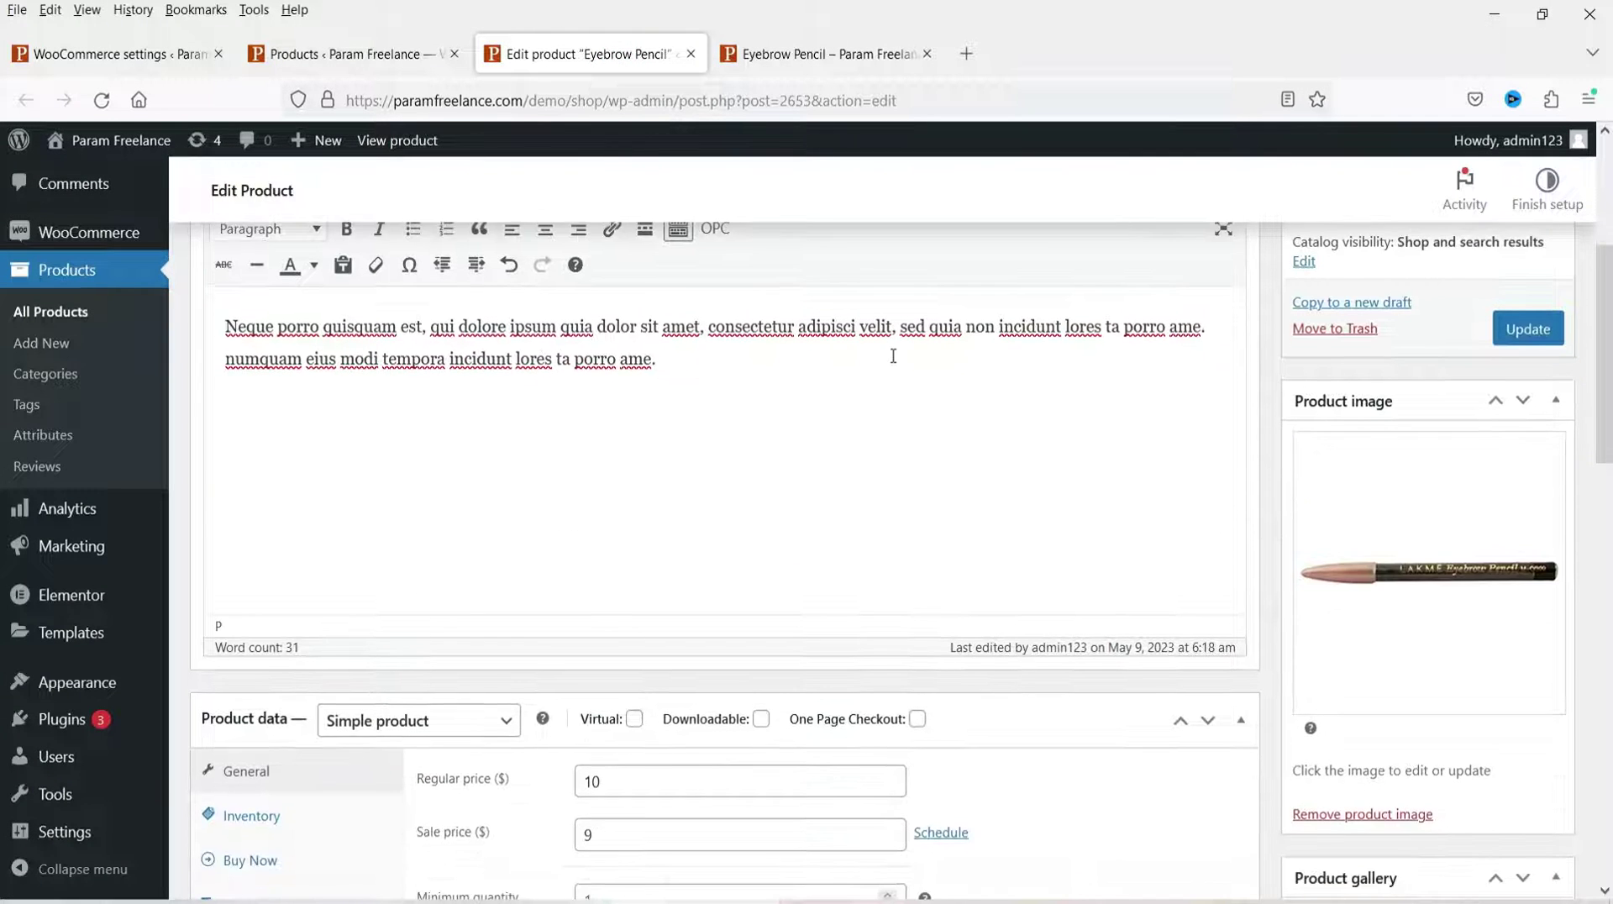
{"action": "scroll", "coordinate": [894, 355], "scroll_direction": "down", "scroll_amount": 3}
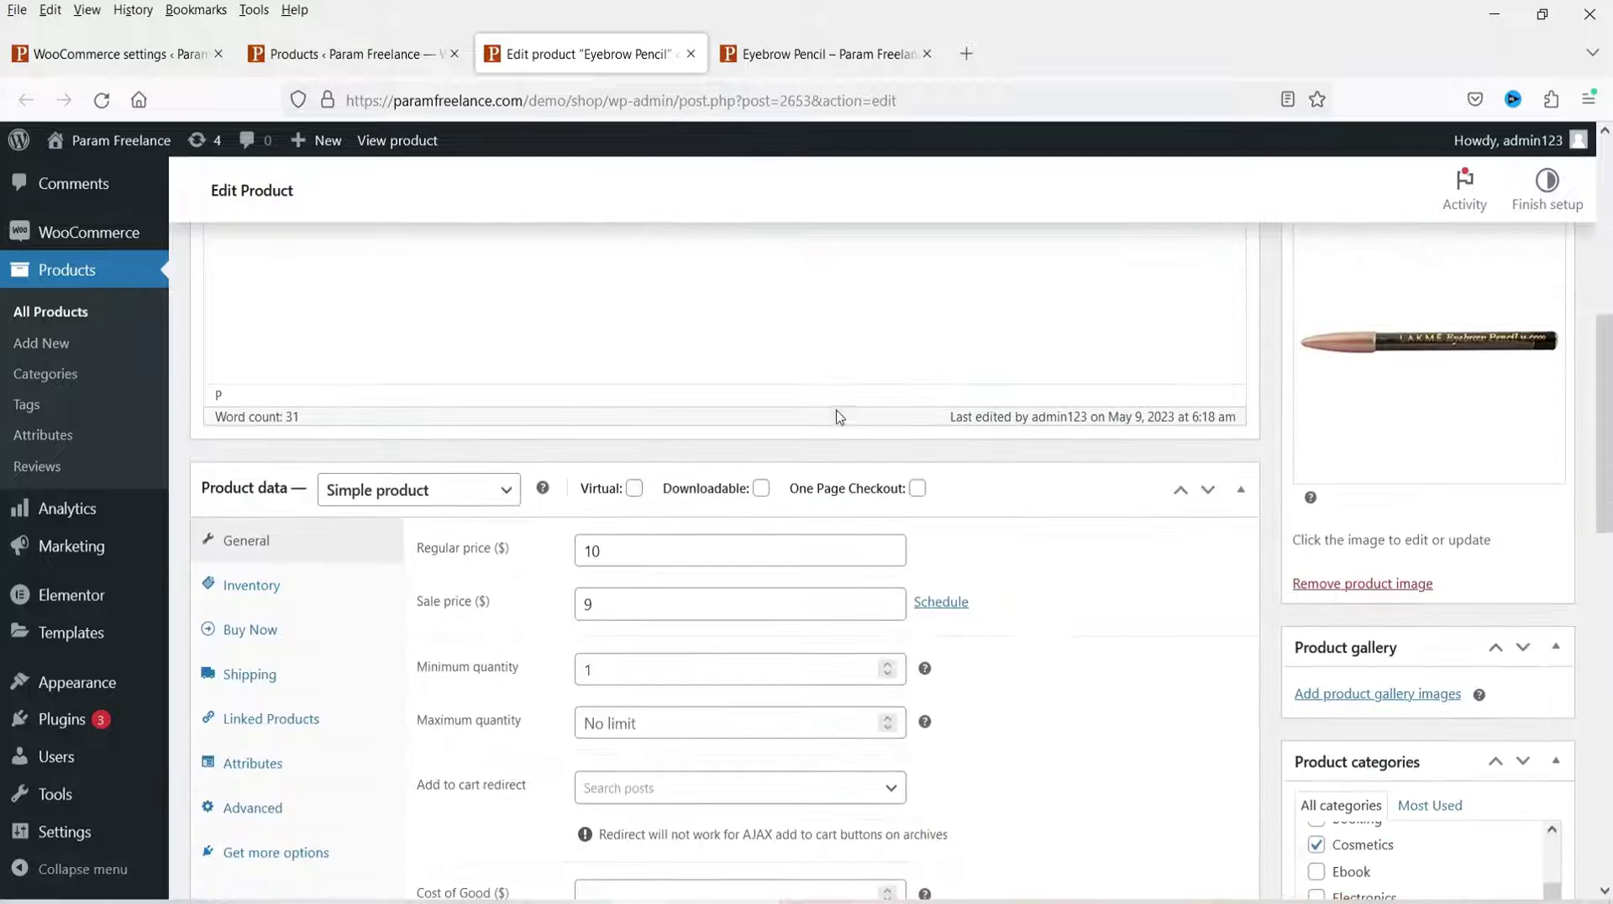
{"action": "left_click", "coordinate": [917, 490]}
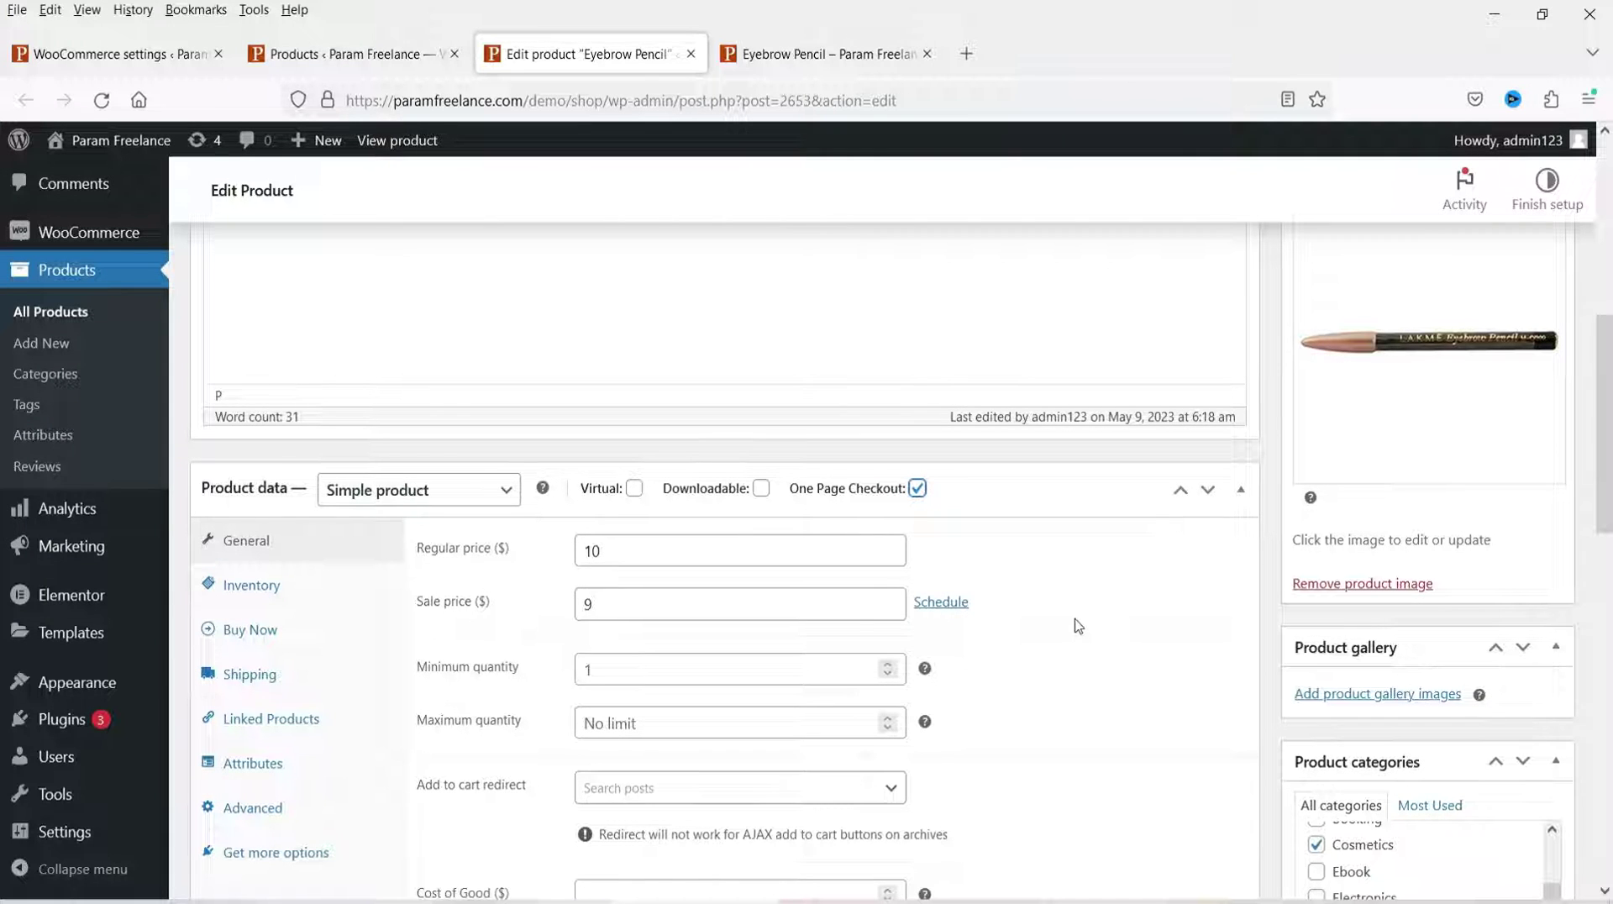
{"action": "scroll", "coordinate": [1078, 626], "scroll_direction": "down", "scroll_amount": 4}
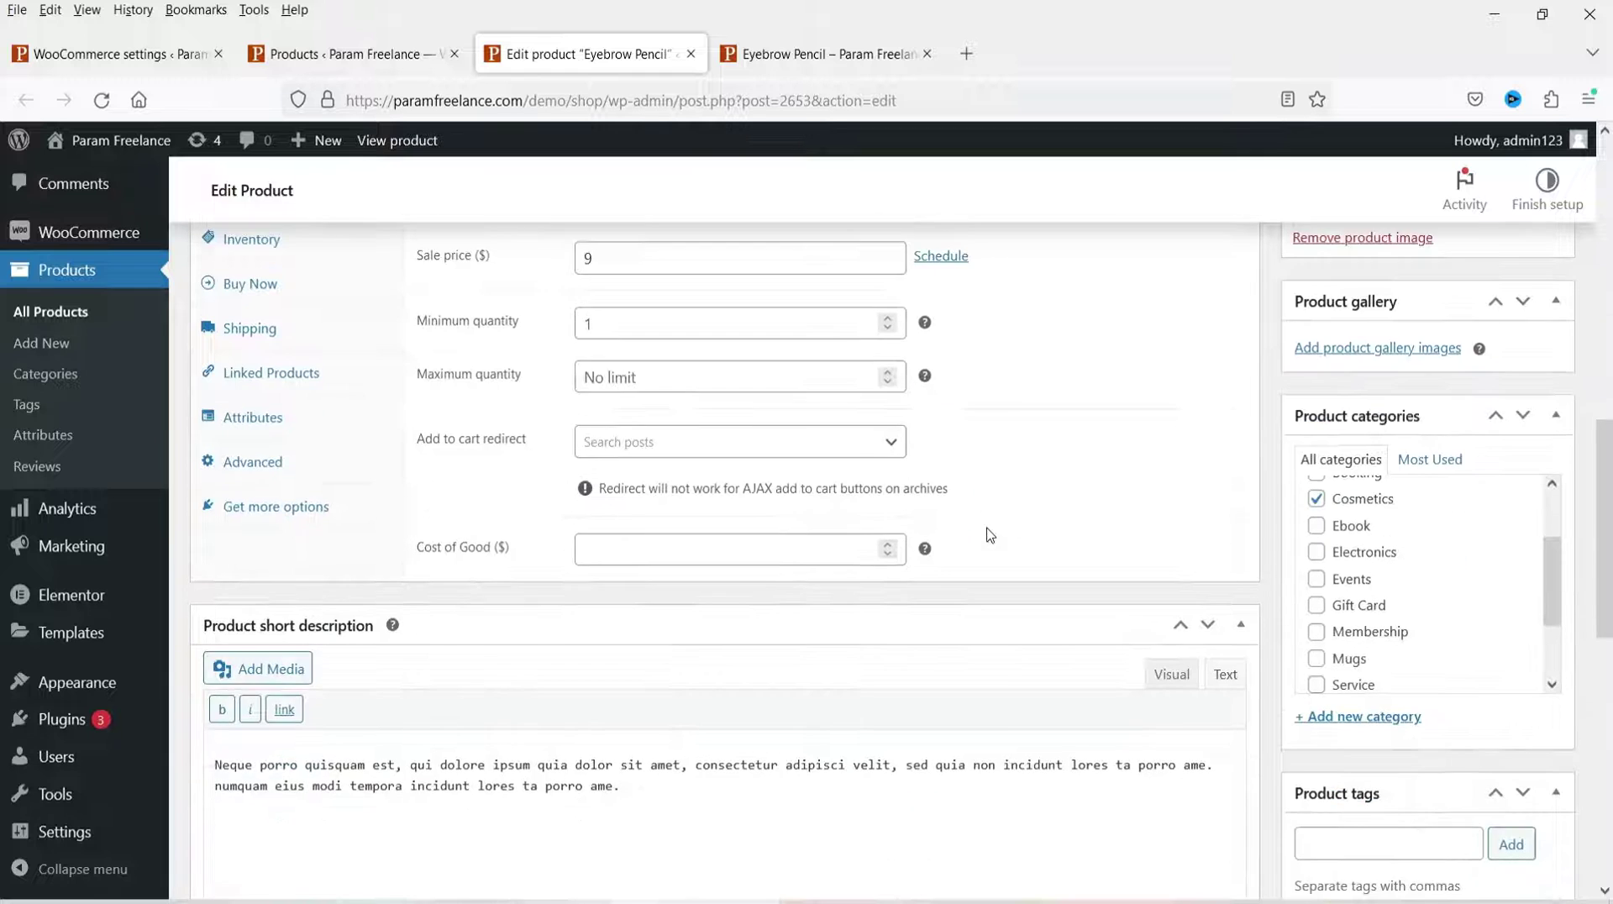
{"action": "scroll", "coordinate": [939, 528], "scroll_direction": "up", "scroll_amount": 3}
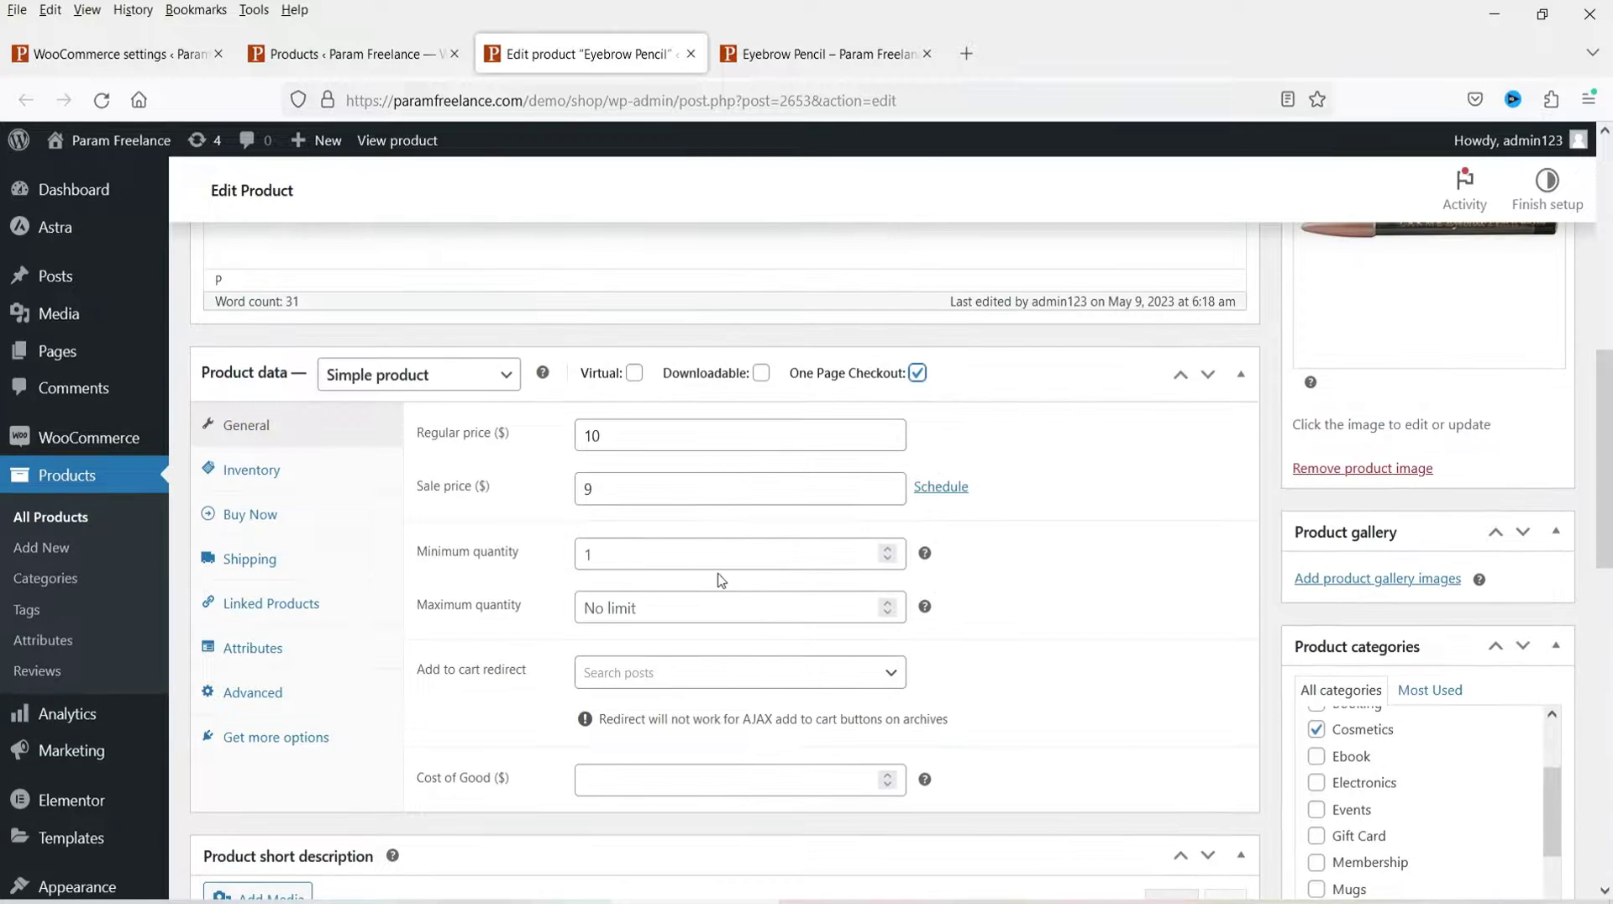
{"action": "left_click", "coordinate": [22, 56]}
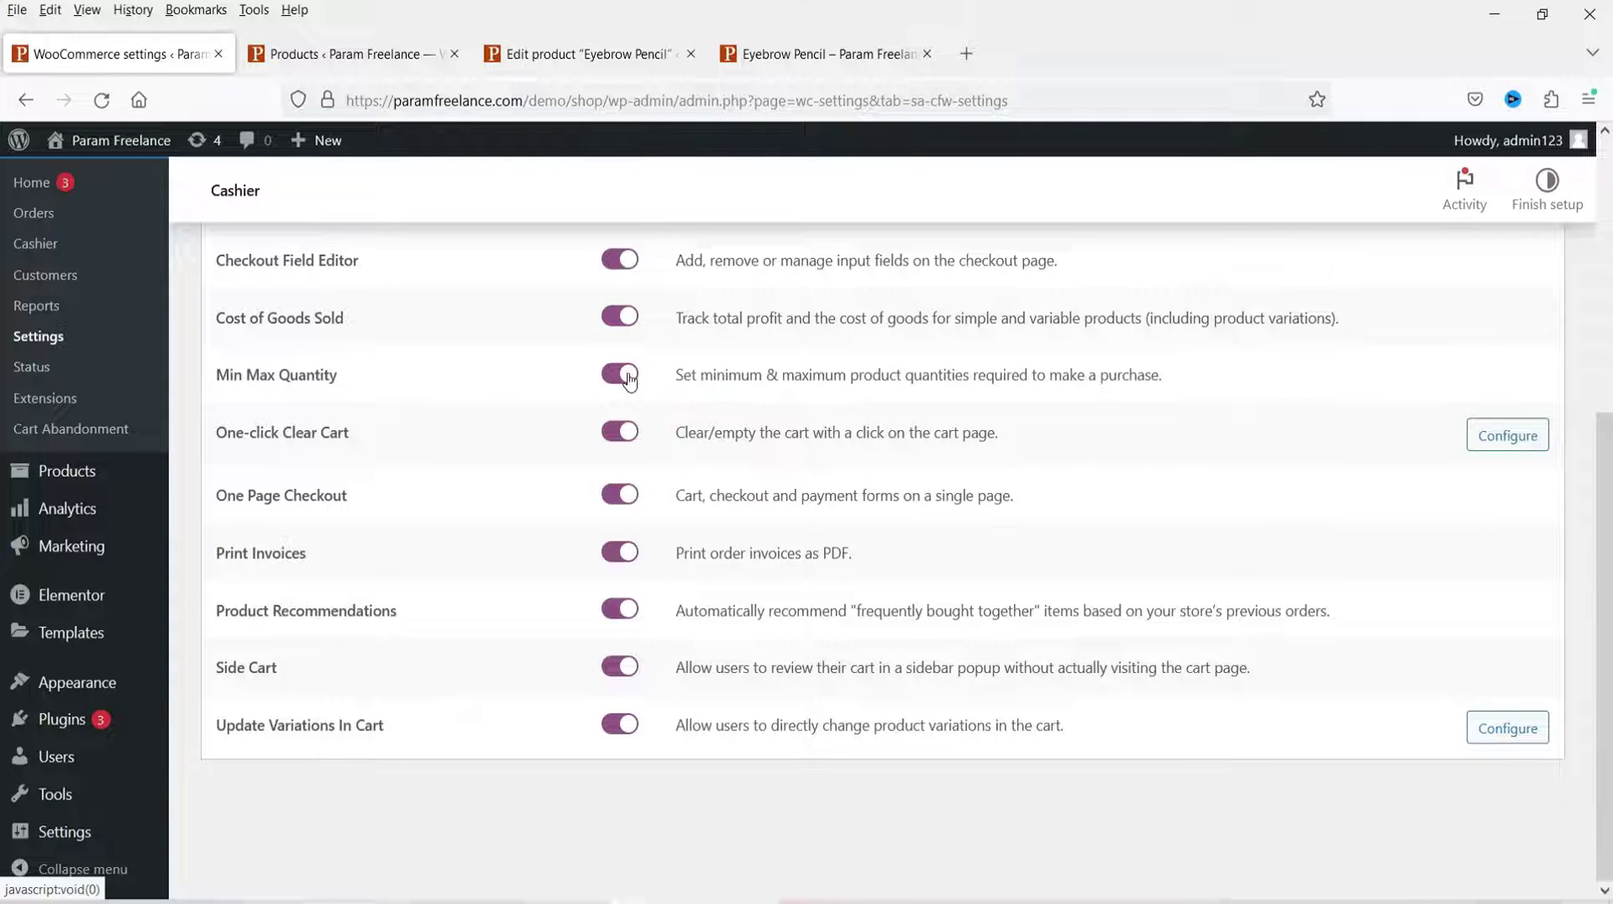
{"action": "left_click", "coordinate": [588, 53]}
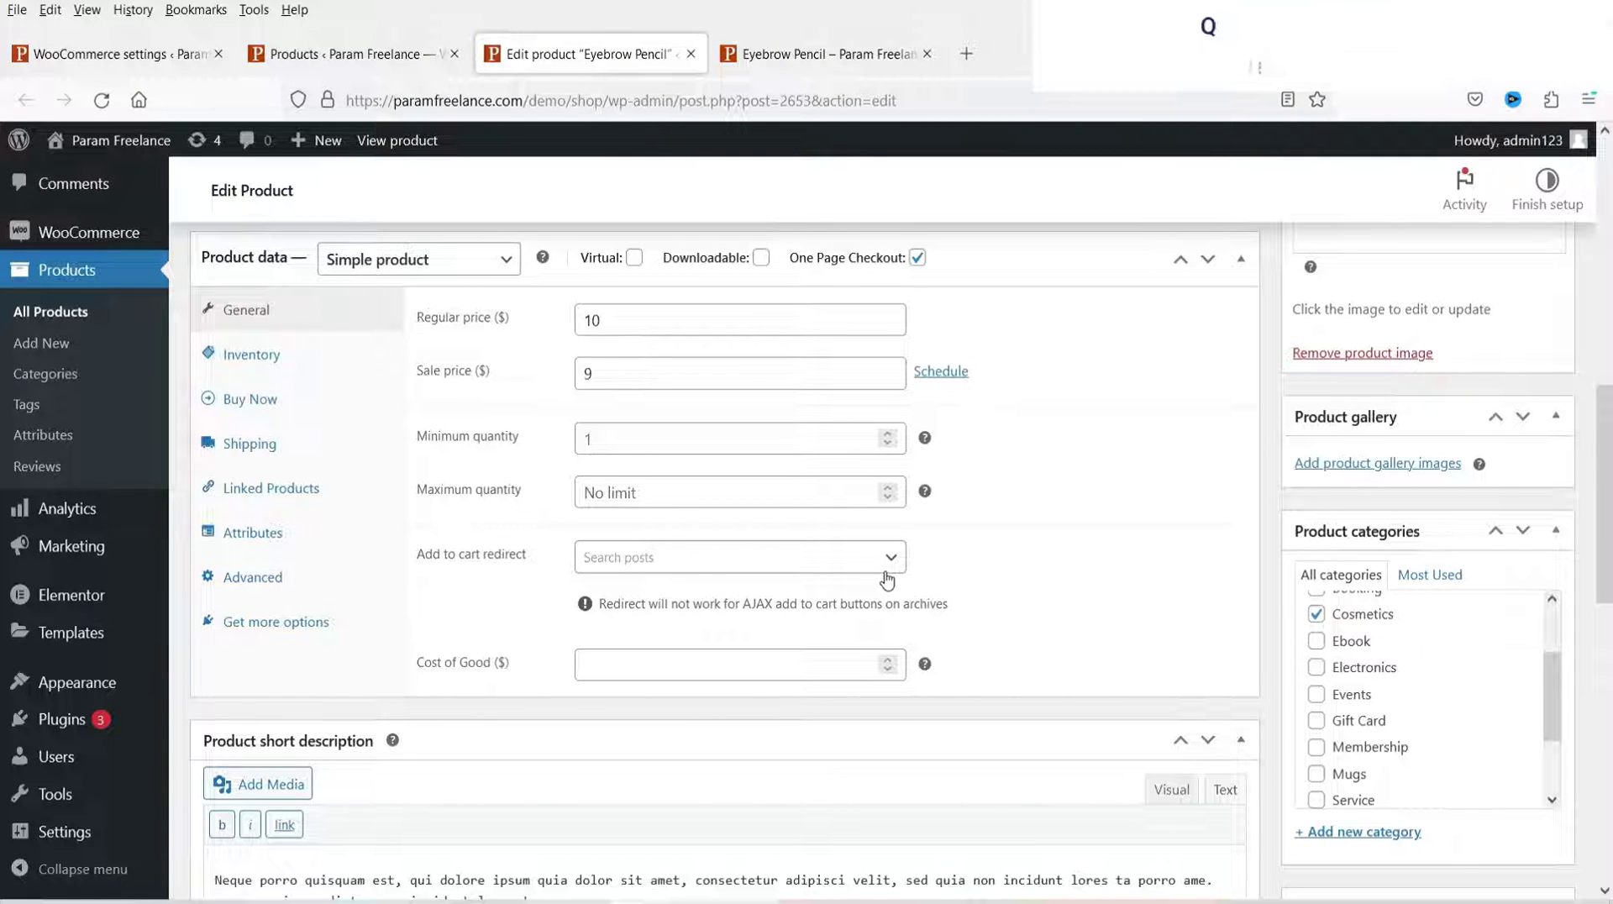
{"action": "left_click", "coordinate": [793, 562]}
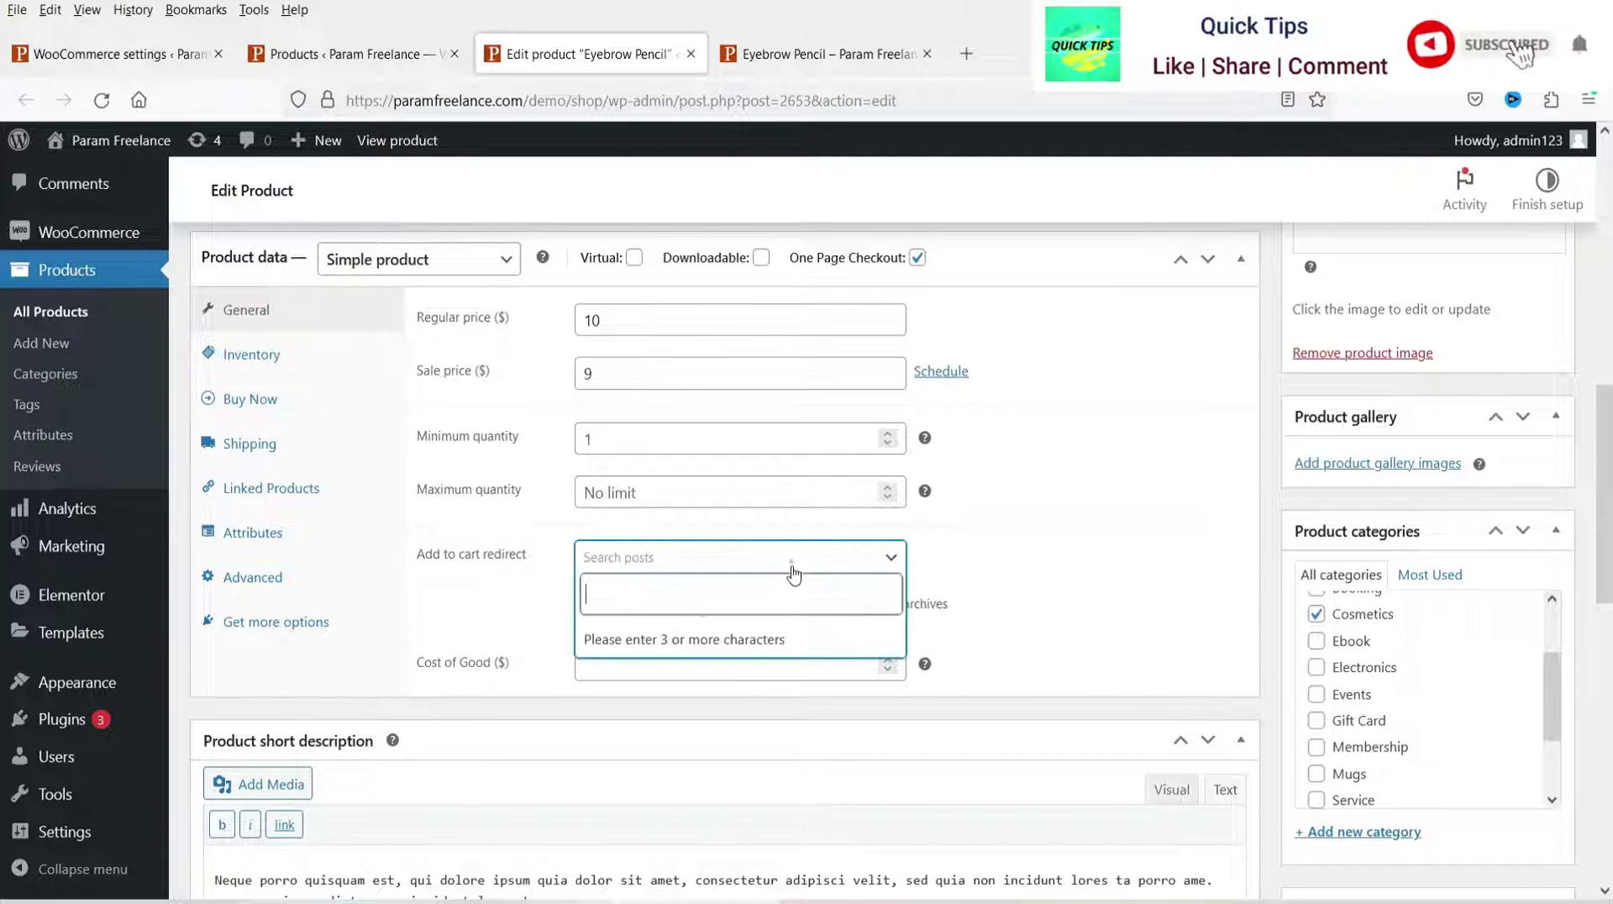
{"action": "type", "text": "home"}
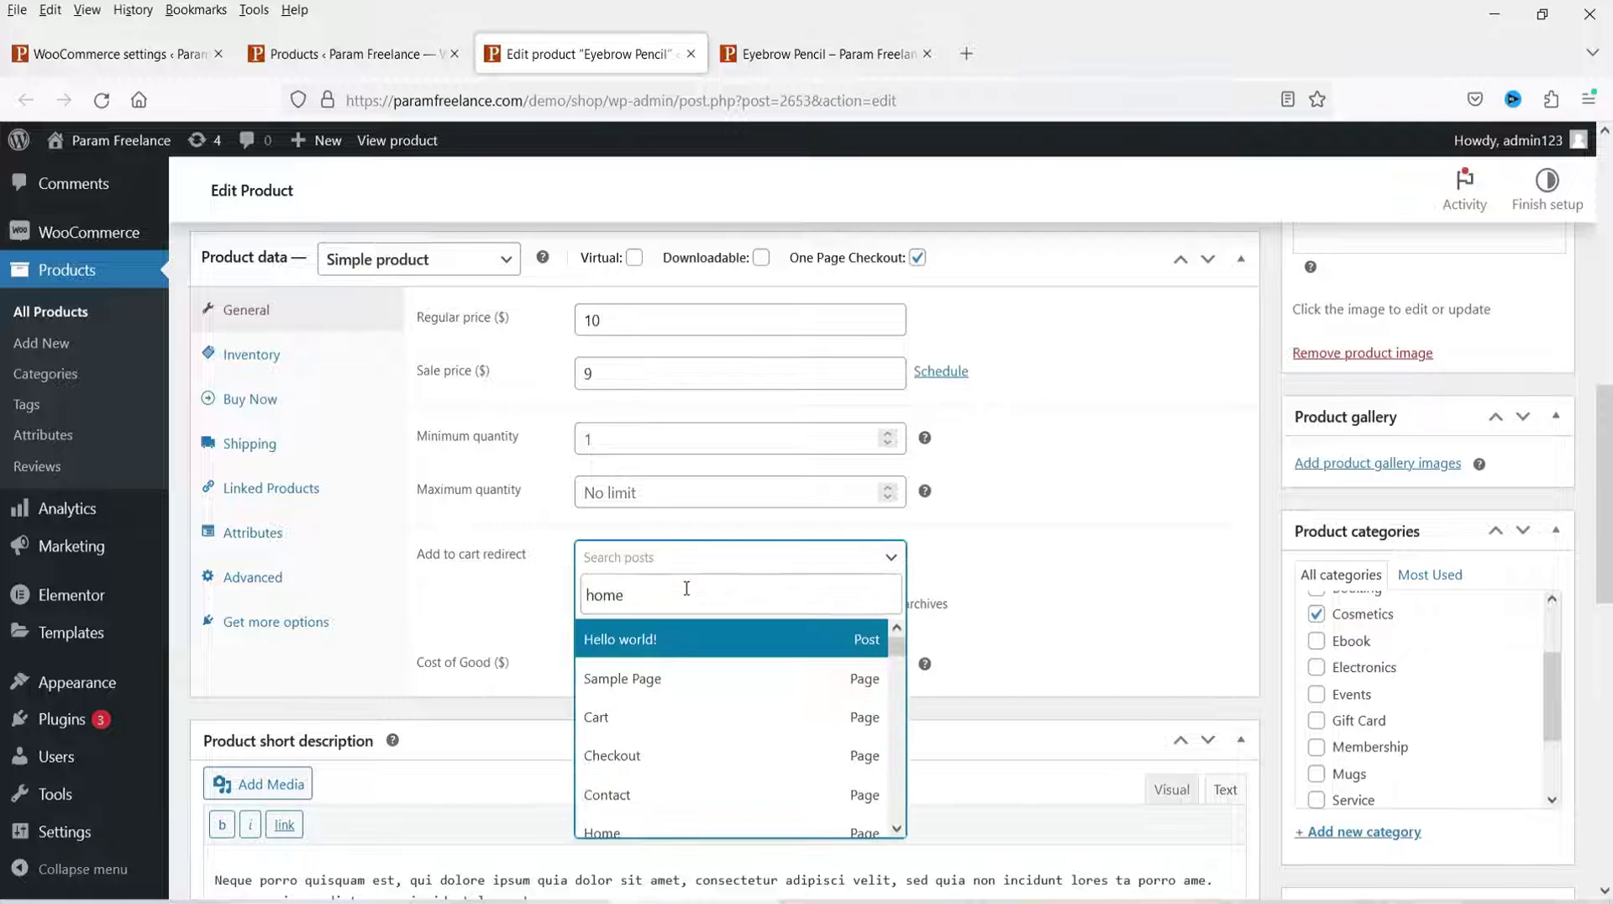
{"action": "left_click", "coordinate": [671, 829]}
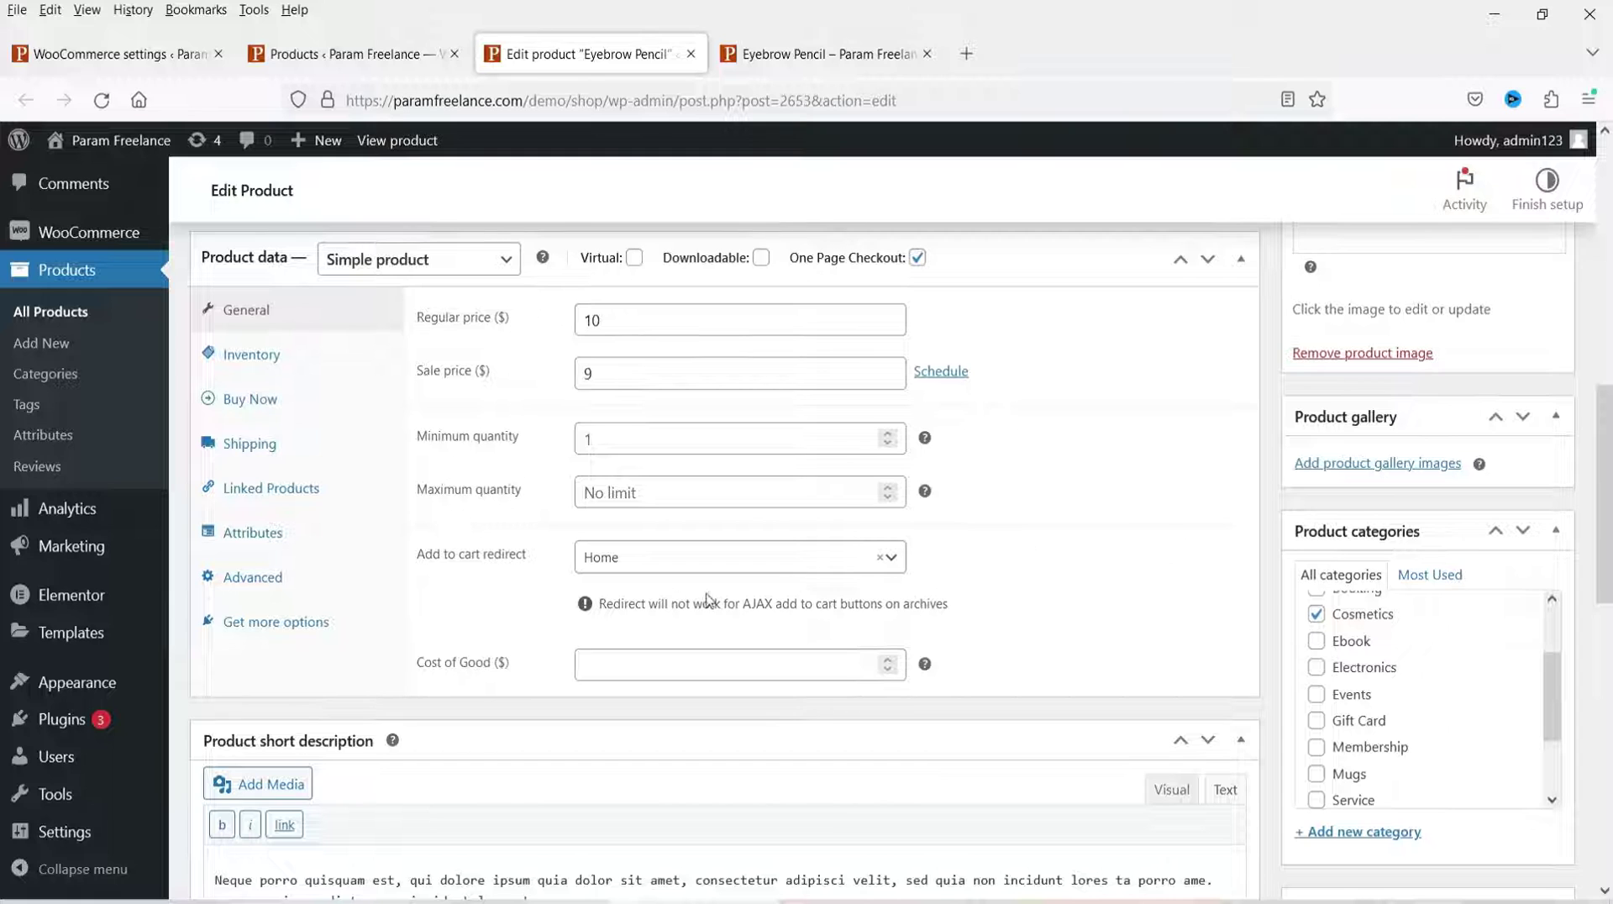
{"action": "left_click", "coordinate": [880, 557]}
{"action": "left_click", "coordinate": [1095, 547]}
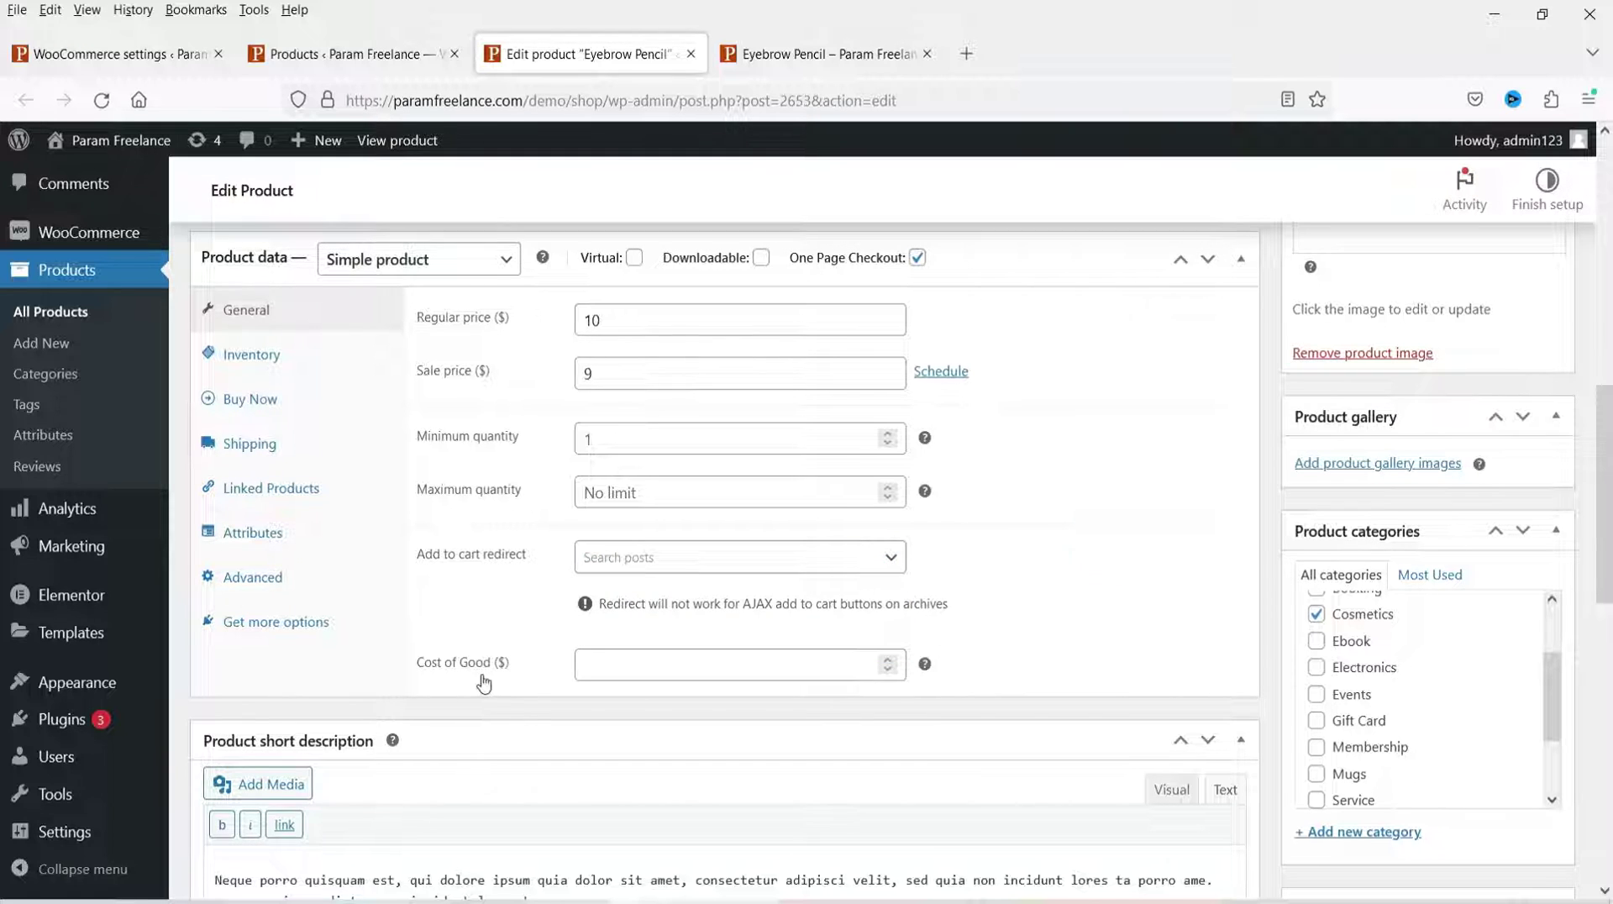
Check the Eyebrow Pencil's regular and sale prices and enter 4 as its cost of goods.
{"action": "double_click", "coordinate": [590, 321]}
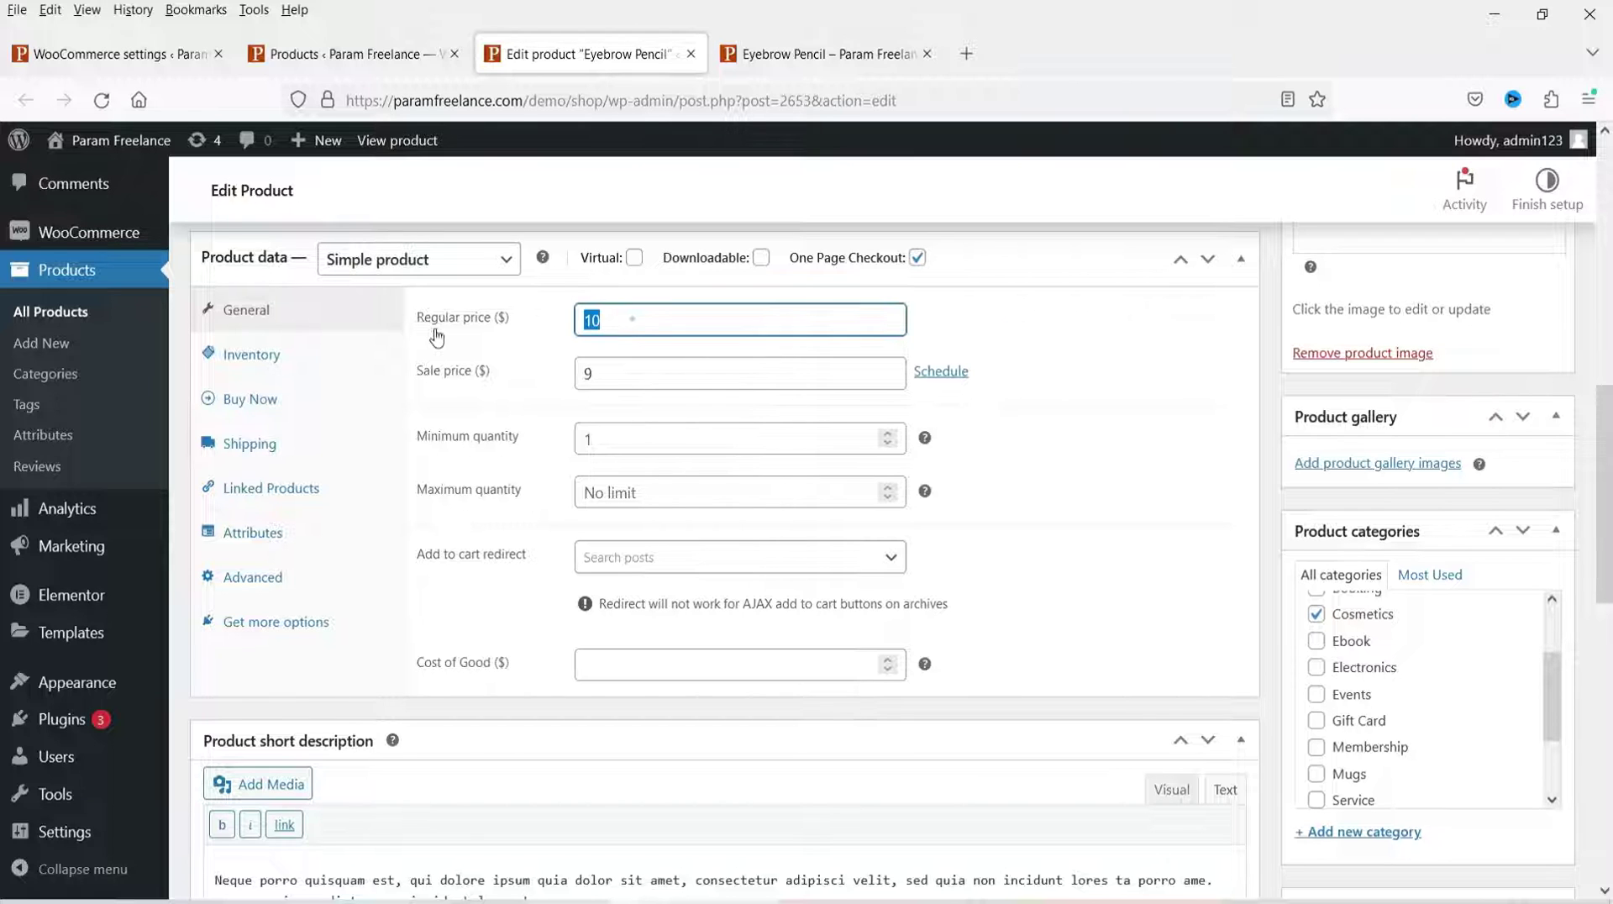
{"action": "left_click", "coordinate": [610, 372]}
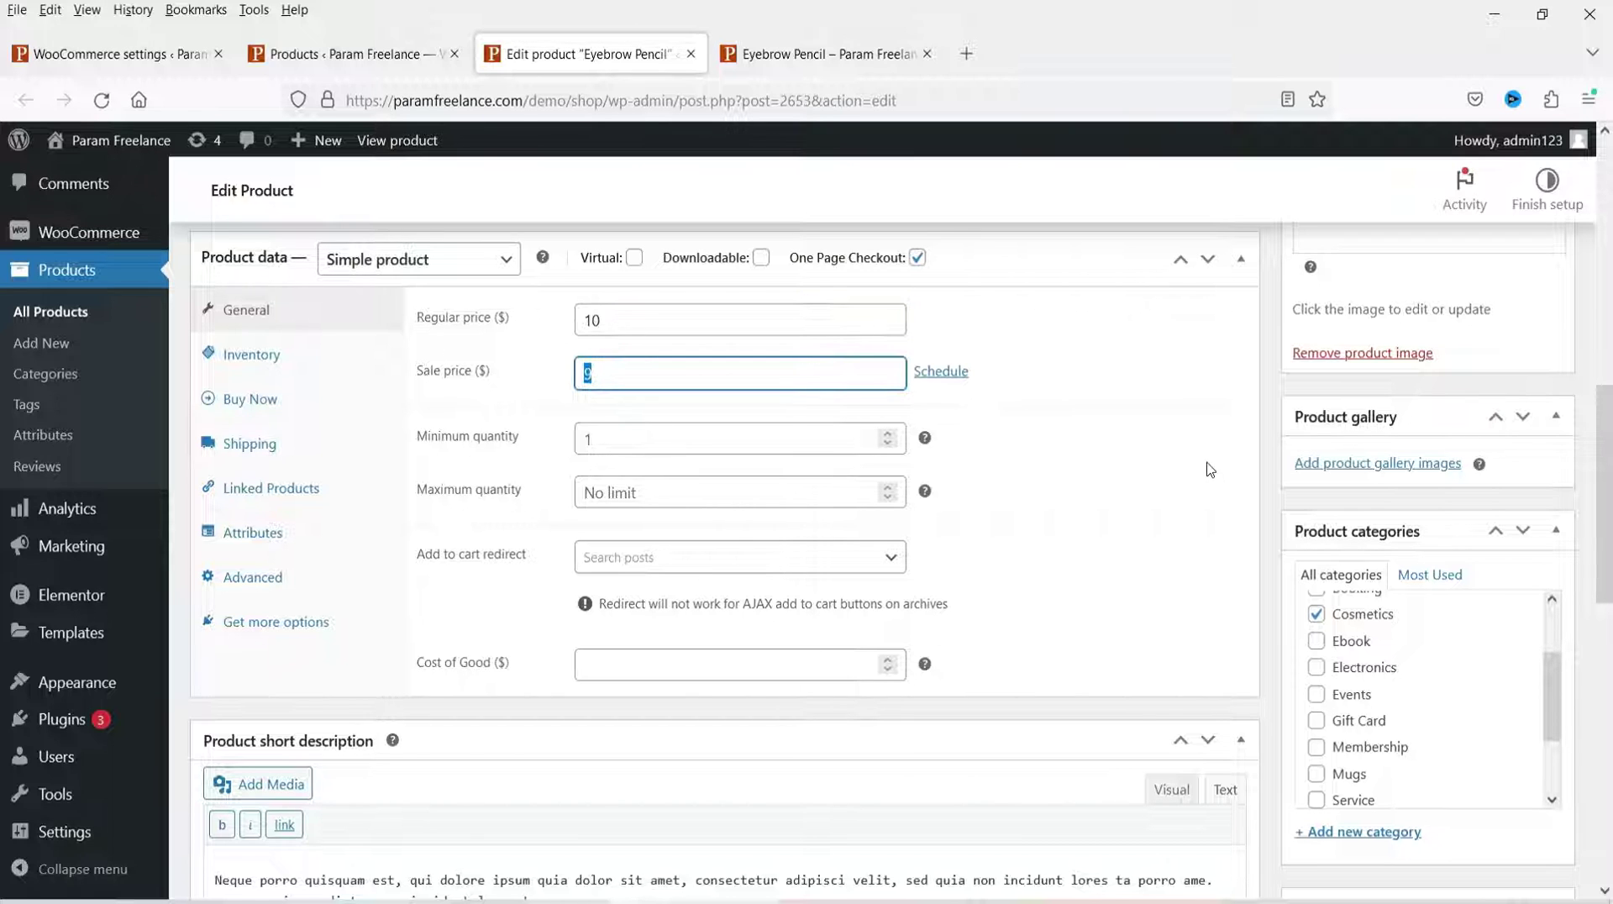
{"action": "double_click", "coordinate": [621, 319]}
{"action": "left_click", "coordinate": [623, 375]}
{"action": "left_click", "coordinate": [624, 376]}
{"action": "left_click", "coordinate": [627, 374]}
{"action": "left_click", "coordinate": [1124, 603]}
{"action": "left_click", "coordinate": [1106, 662]}
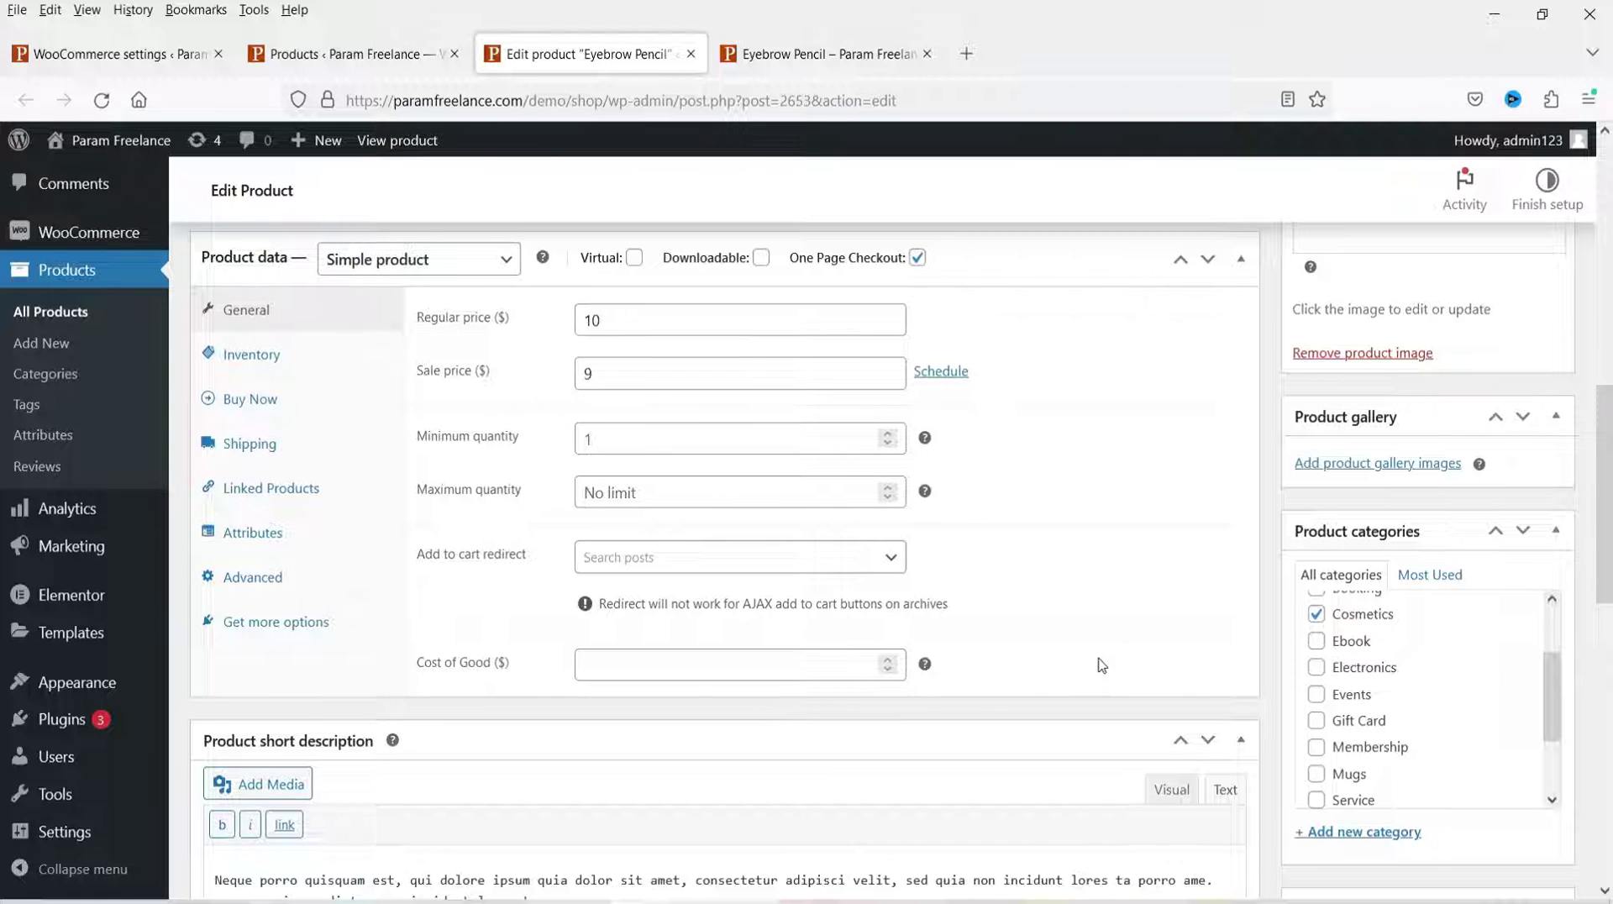
{"action": "left_click", "coordinate": [639, 662]}
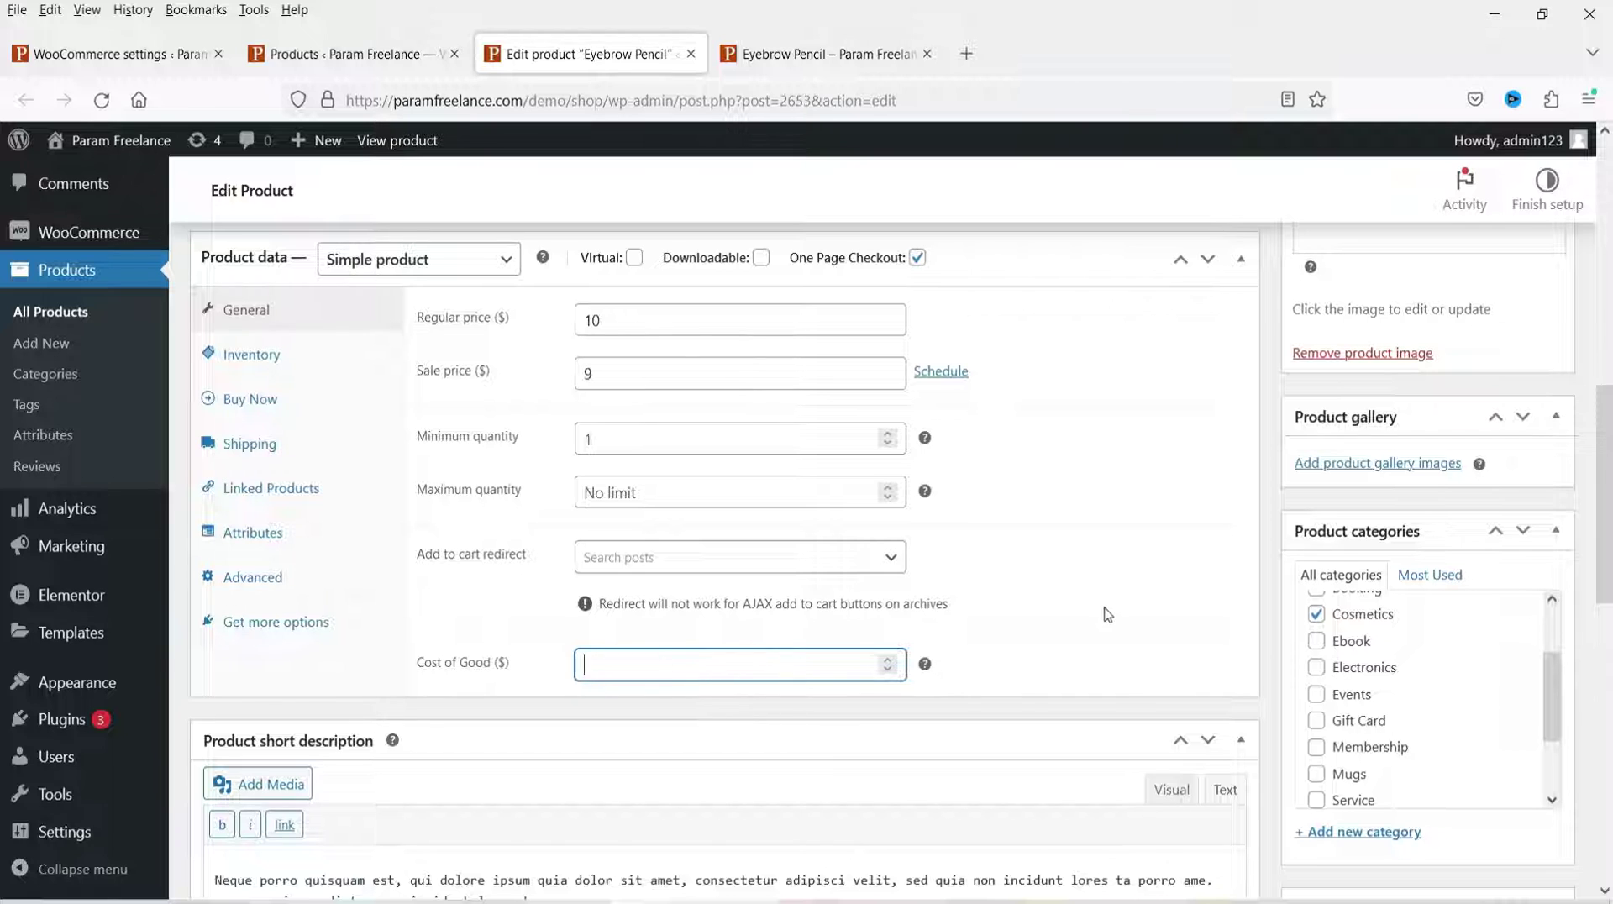
{"action": "left_click", "coordinate": [1075, 595]}
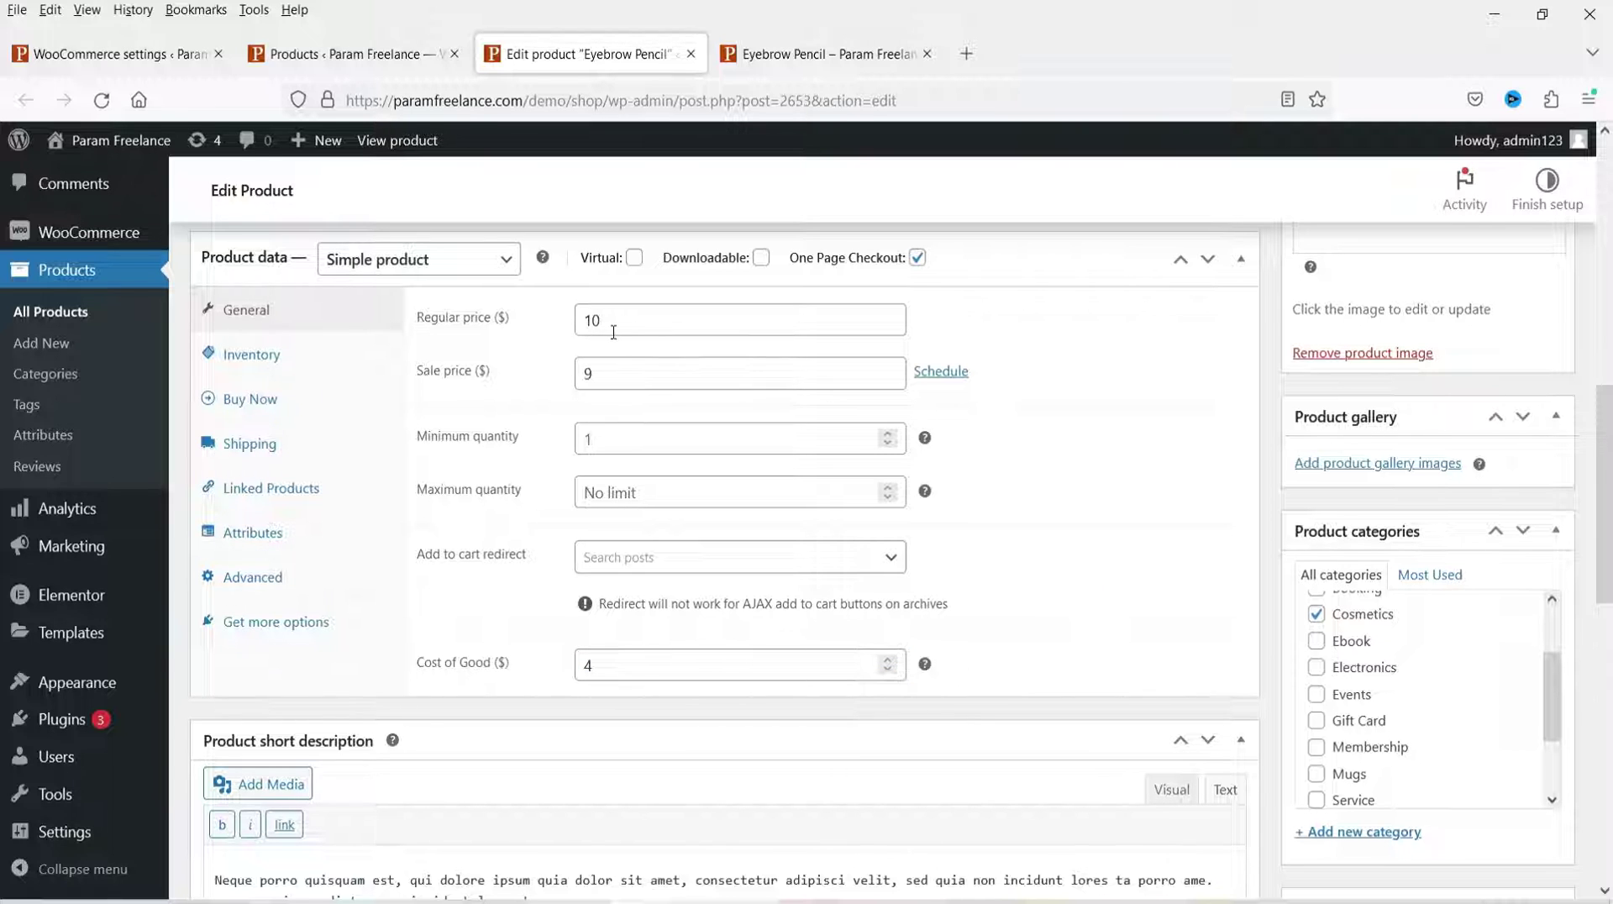
{"action": "double_click", "coordinate": [601, 372]}
Update the Eyebrow Pencil product and go back to the Products list.
{"action": "scroll", "coordinate": [974, 566], "scroll_direction": "down", "scroll_amount": 1}
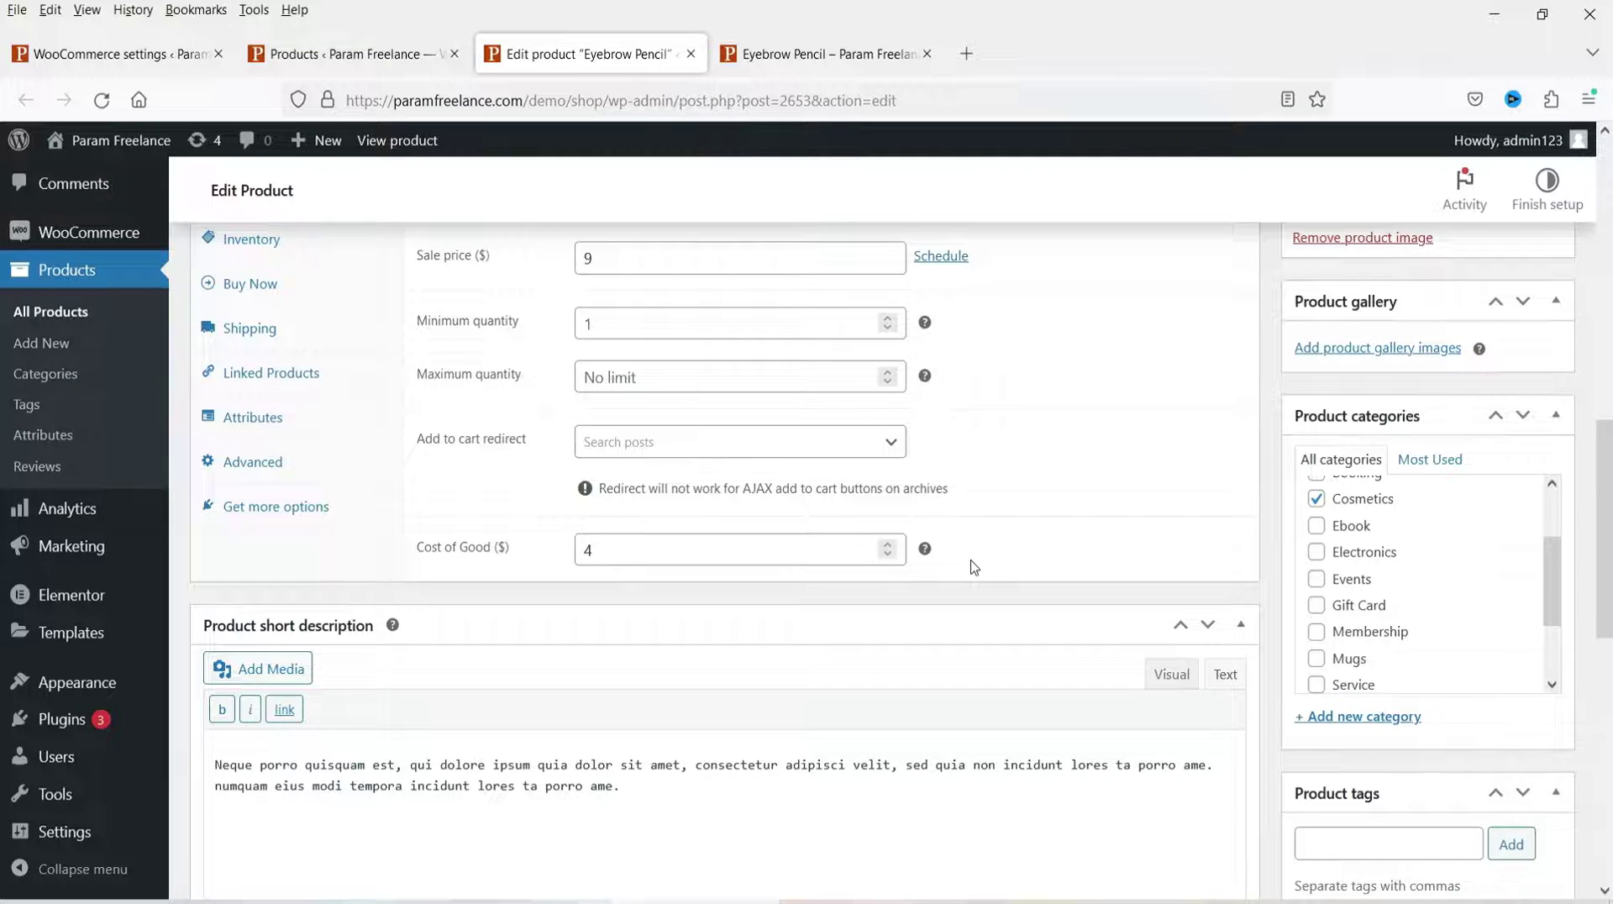
{"action": "scroll", "coordinate": [973, 567], "scroll_direction": "up", "scroll_amount": 5}
{"action": "left_click", "coordinate": [1528, 329]}
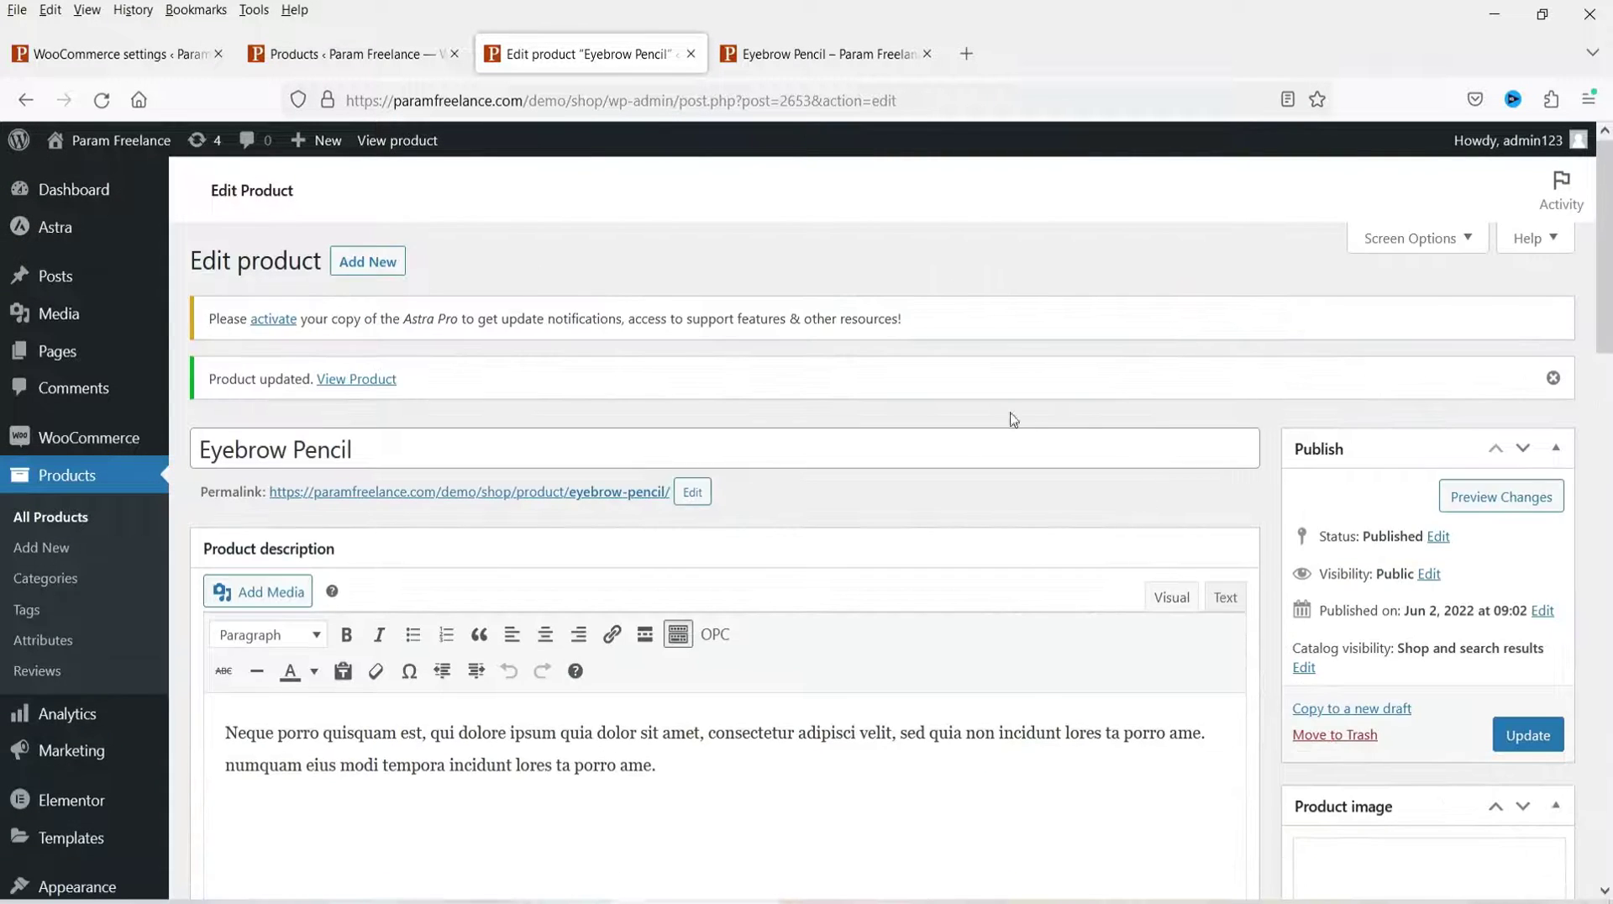
{"action": "scroll", "coordinate": [994, 511], "scroll_direction": "down", "scroll_amount": 4}
{"action": "left_click", "coordinate": [317, 53]}
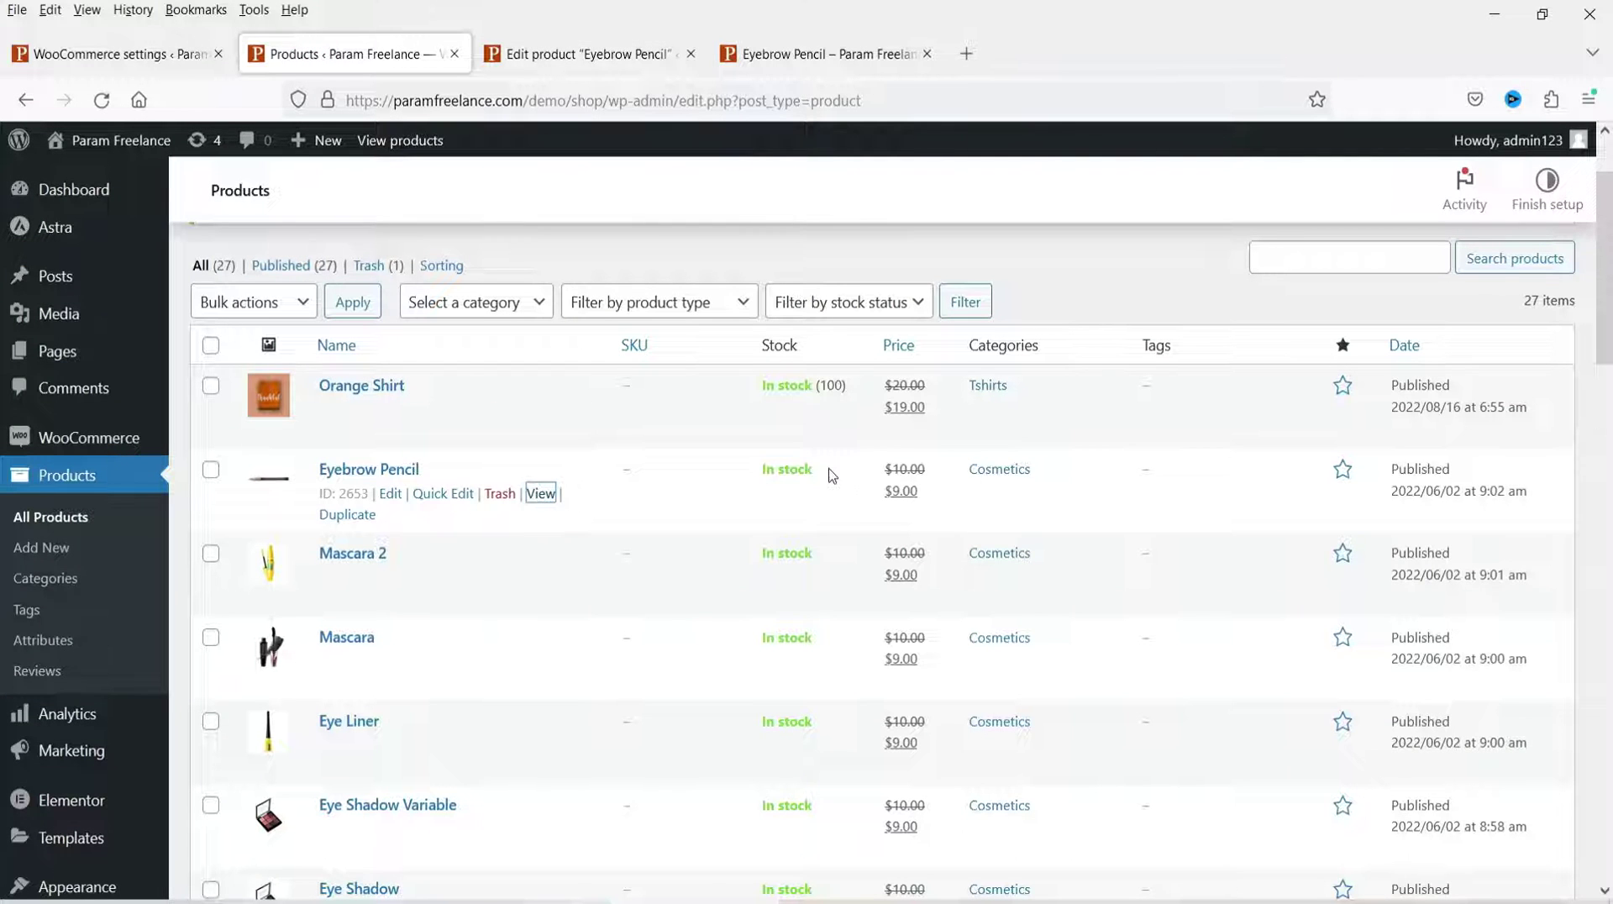
Open Mascara 2's product editor in a new tab.
{"action": "right_click", "coordinate": [391, 586]}
{"action": "left_click", "coordinate": [445, 592]}
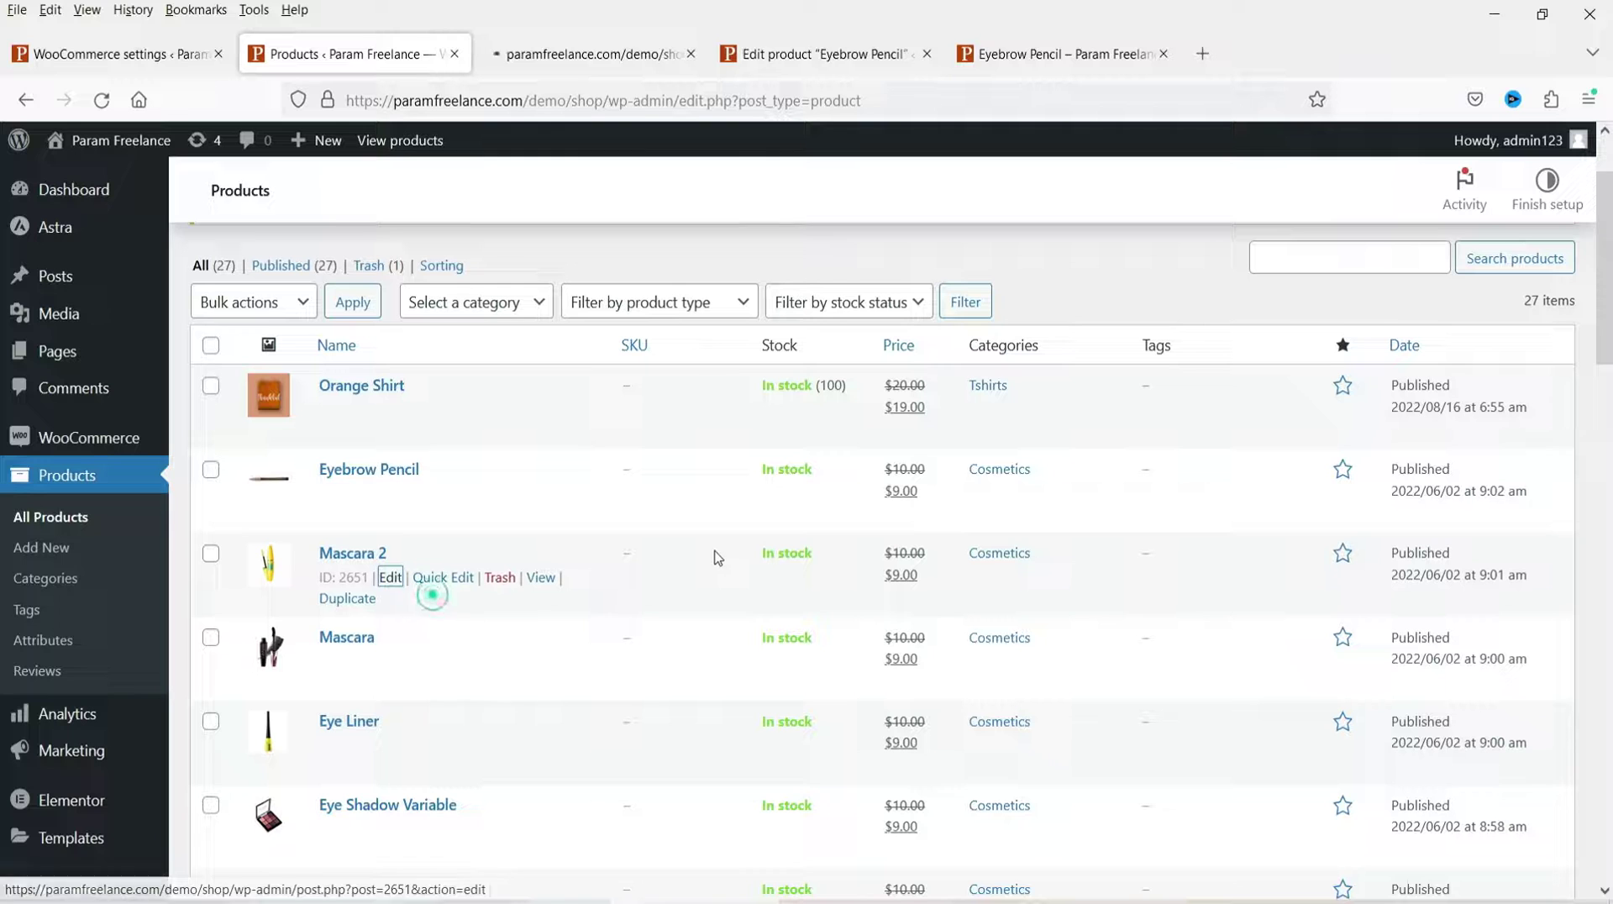
{"action": "left_click", "coordinate": [597, 57]}
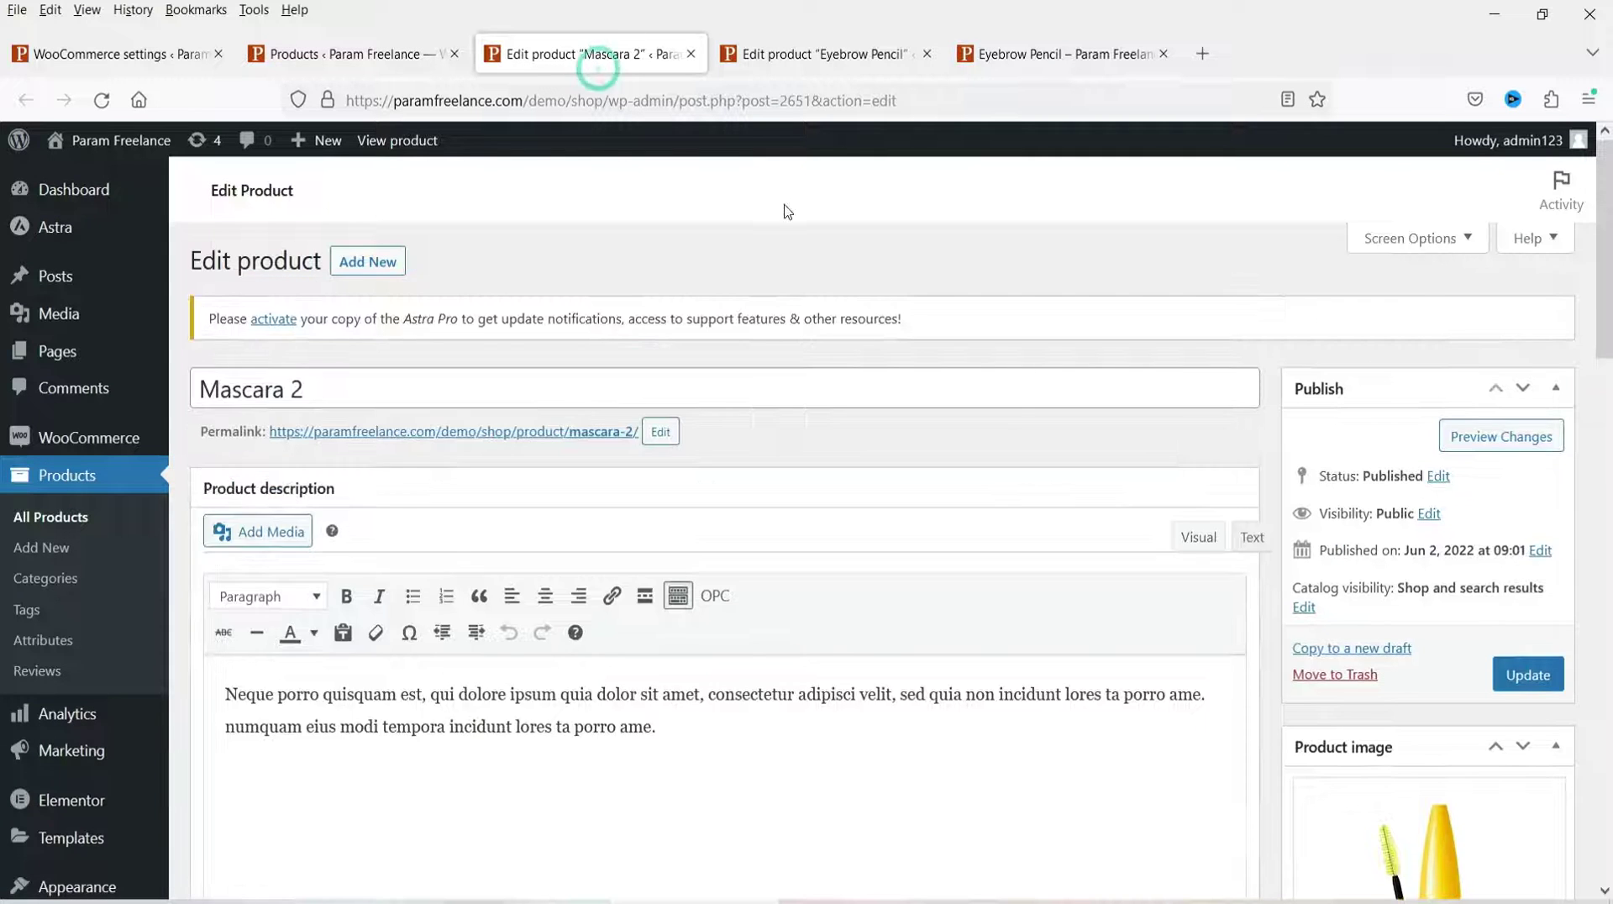
{"action": "scroll", "coordinate": [715, 294], "scroll_direction": "down", "scroll_amount": 5}
Tick One Page Checkout for Mascara 2, update it, and return to the Products list.
{"action": "left_click", "coordinate": [918, 489]}
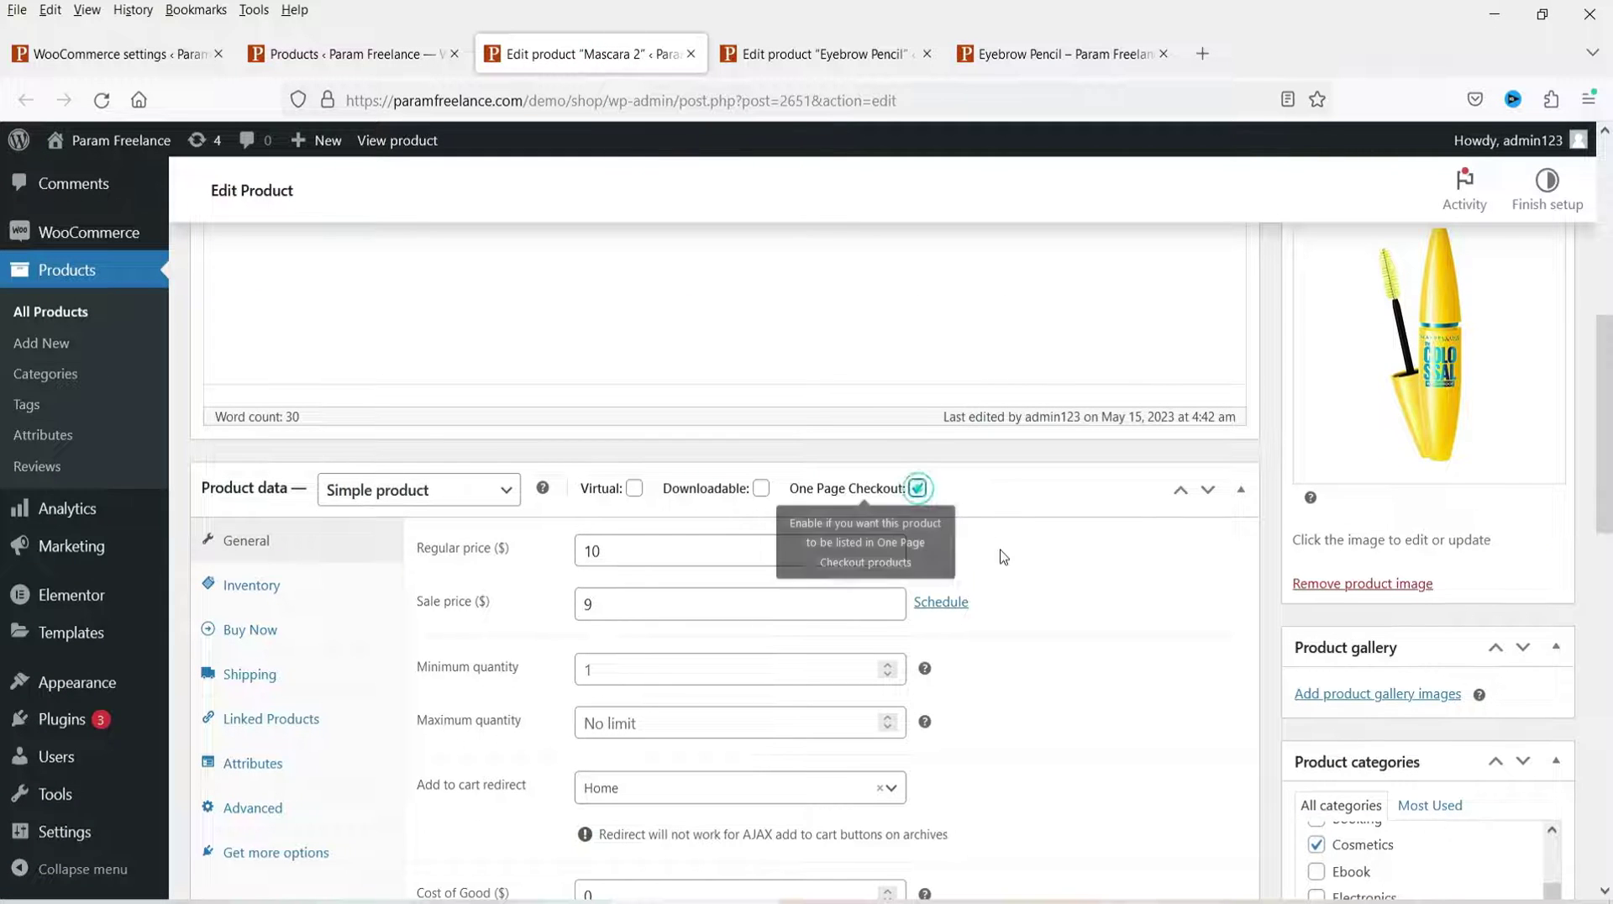
{"action": "scroll", "coordinate": [1606, 544], "scroll_direction": "up", "scroll_amount": 5}
{"action": "left_click", "coordinate": [1522, 675]}
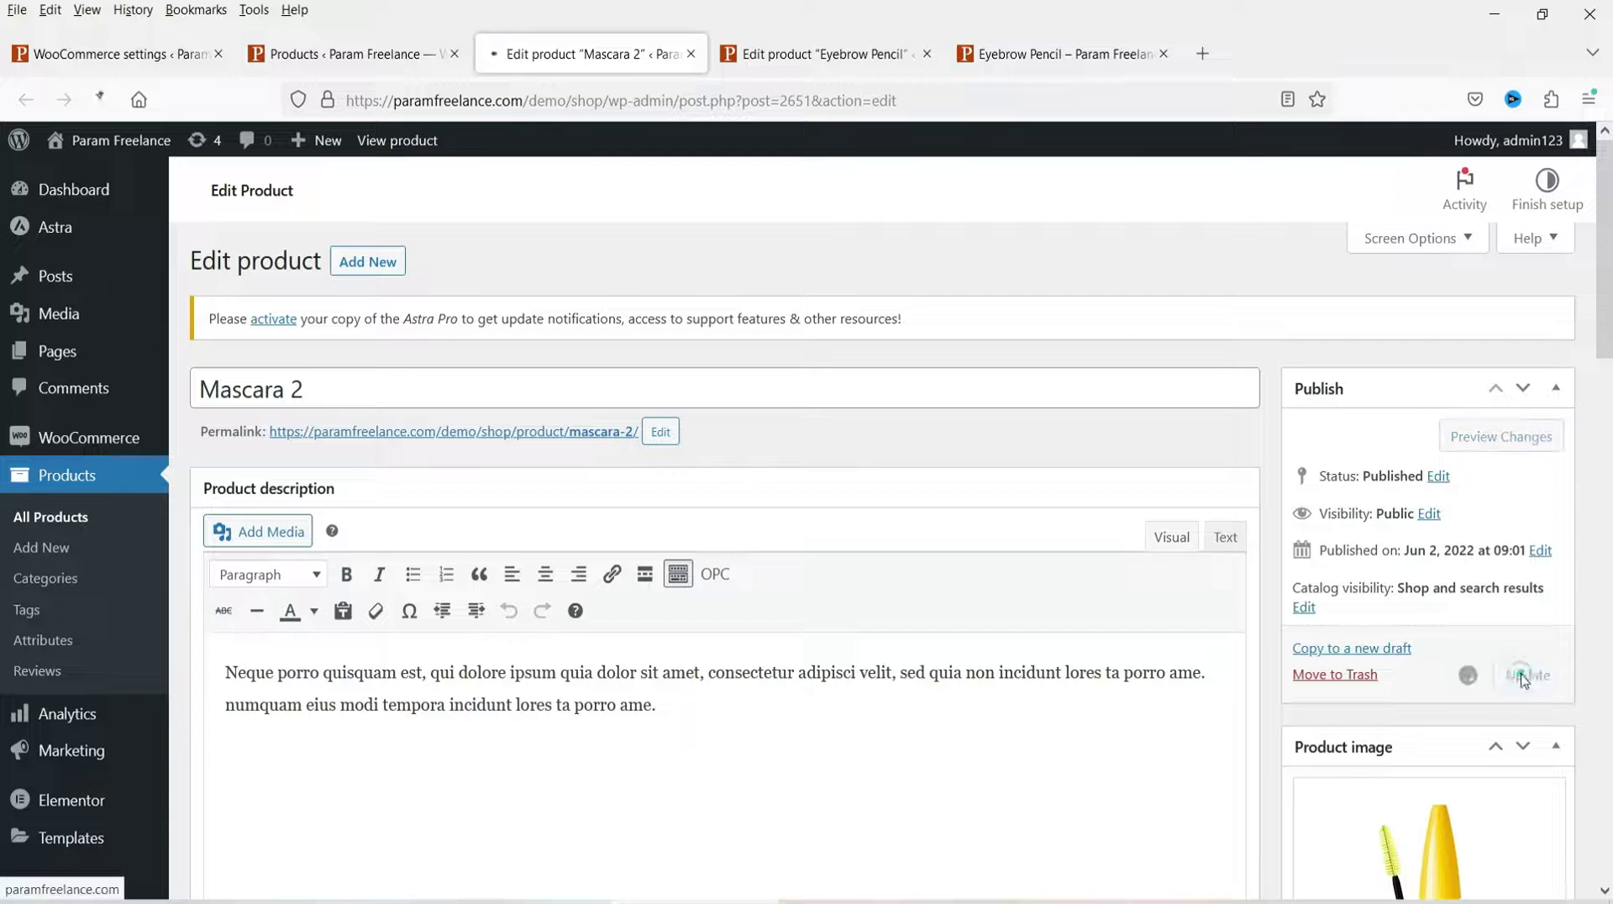
{"action": "left_click", "coordinate": [336, 54]}
{"action": "scroll", "coordinate": [518, 472], "scroll_direction": "down", "scroll_amount": 3}
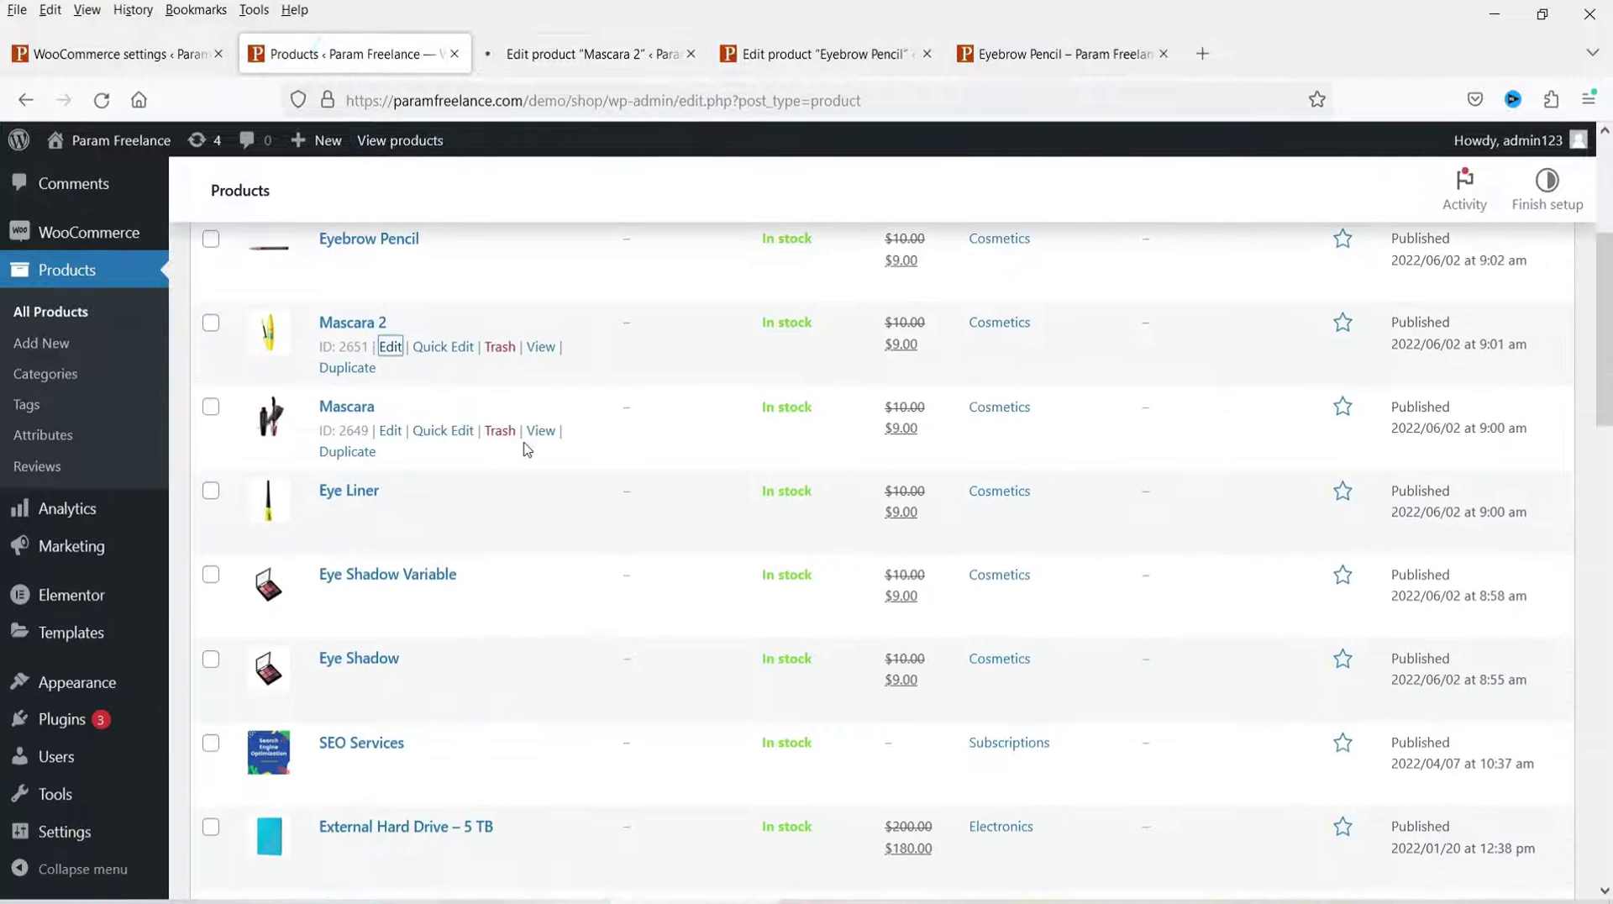
{"action": "right_click", "coordinate": [390, 430]}
Open the Mascara and Orange Shirt product editors in new tabs.
{"action": "left_click", "coordinate": [468, 458]}
{"action": "scroll", "coordinate": [361, 319], "scroll_direction": "up", "scroll_amount": 2}
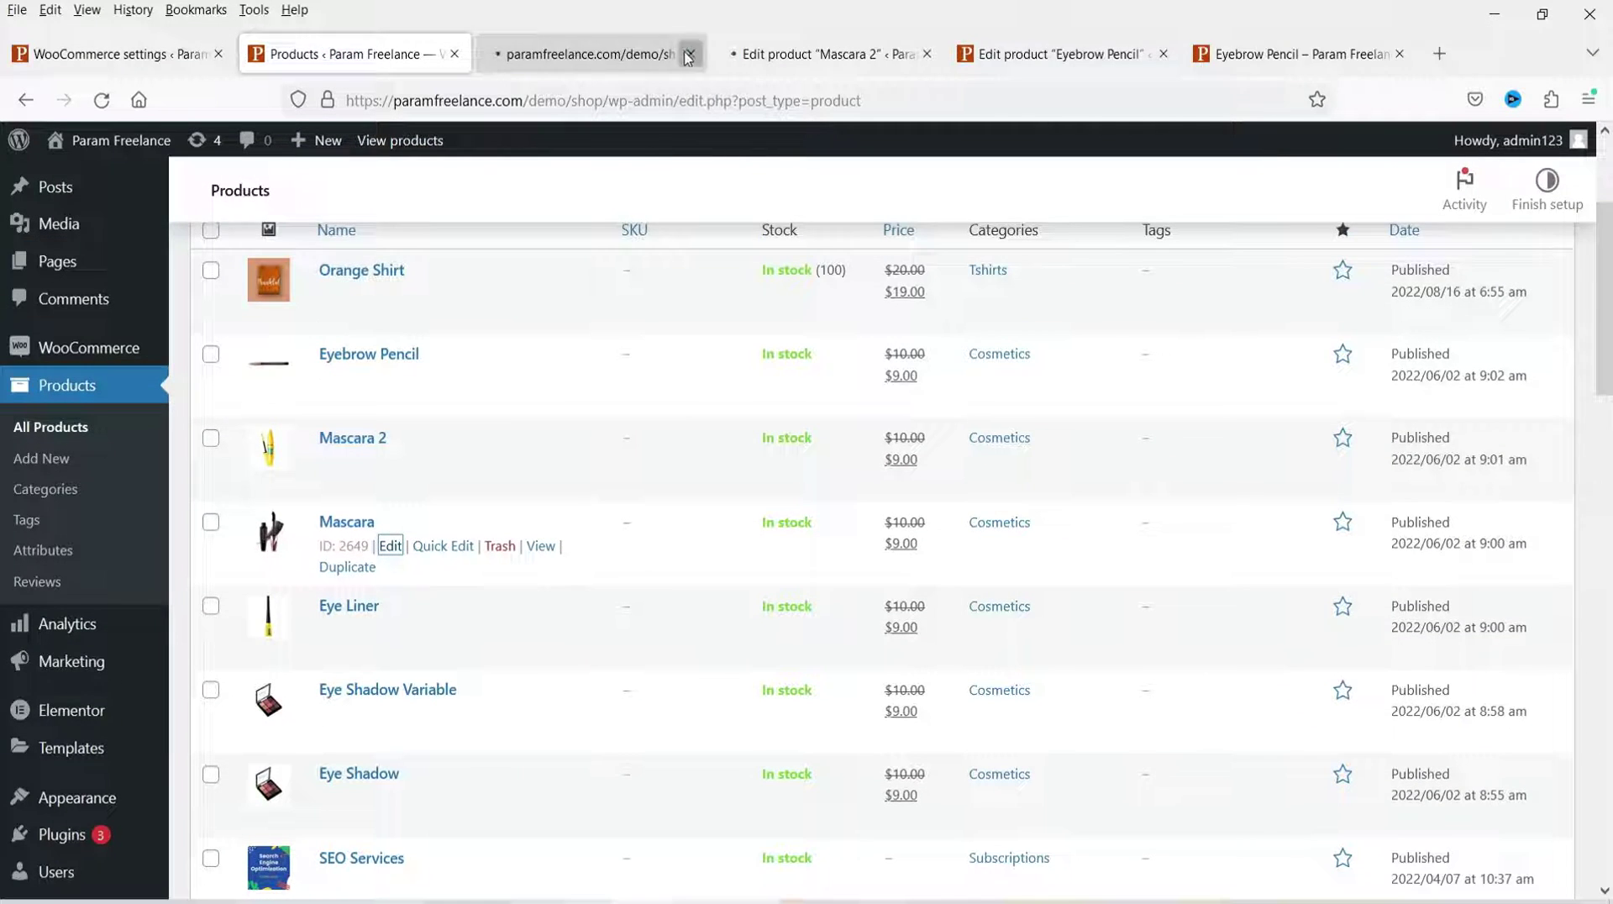
{"action": "right_click", "coordinate": [390, 294]}
{"action": "left_click", "coordinate": [440, 318]}
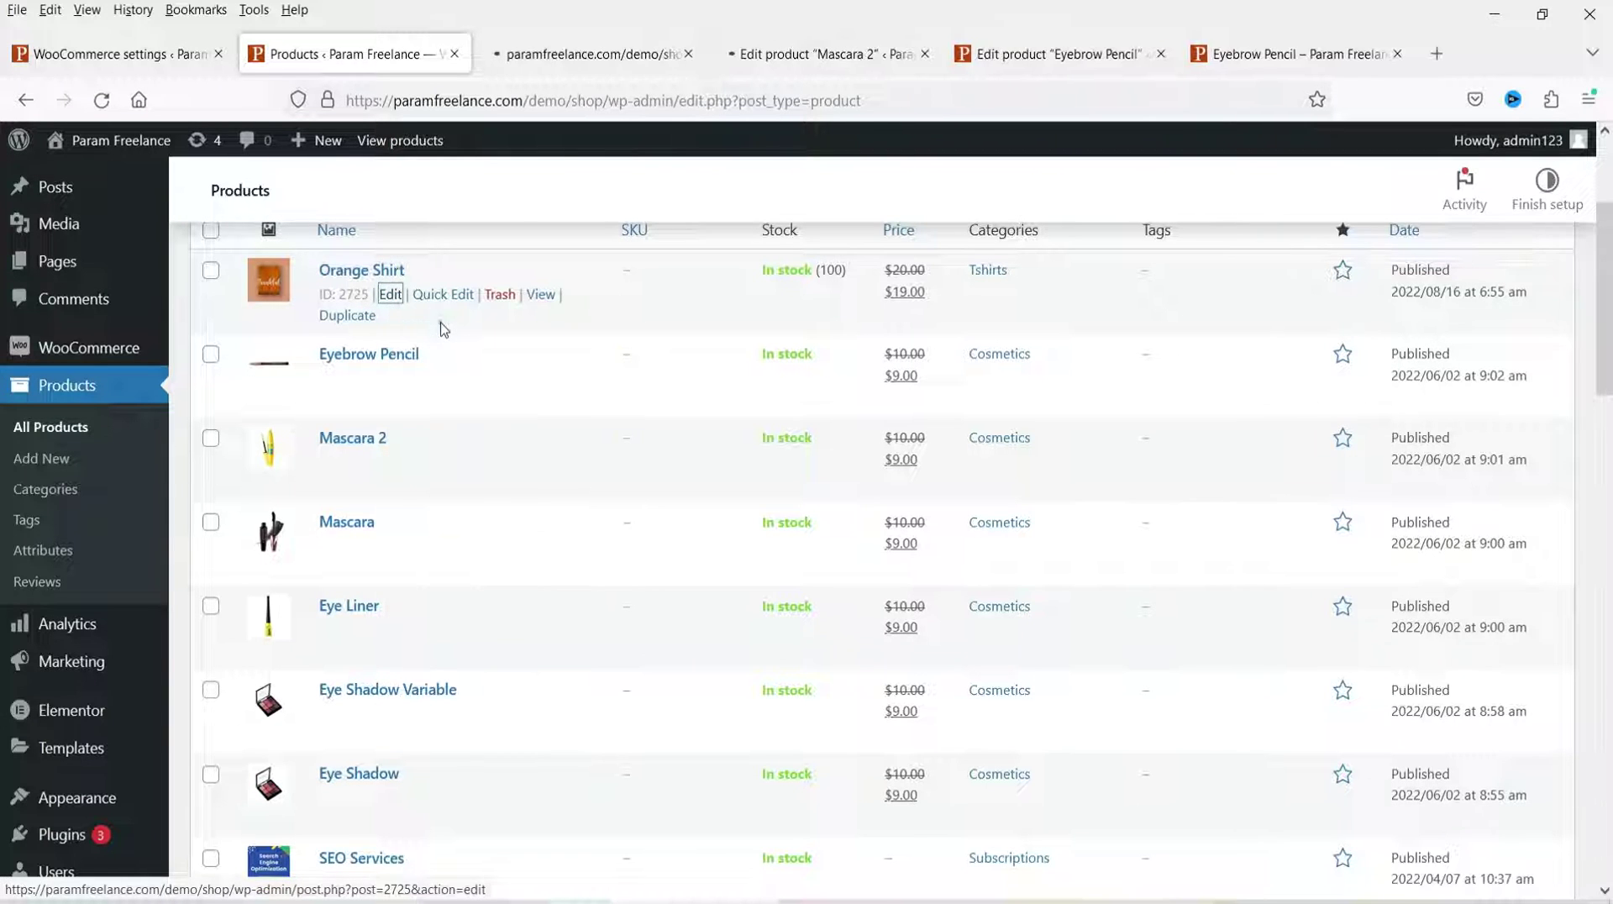
{"action": "left_click", "coordinate": [580, 54]}
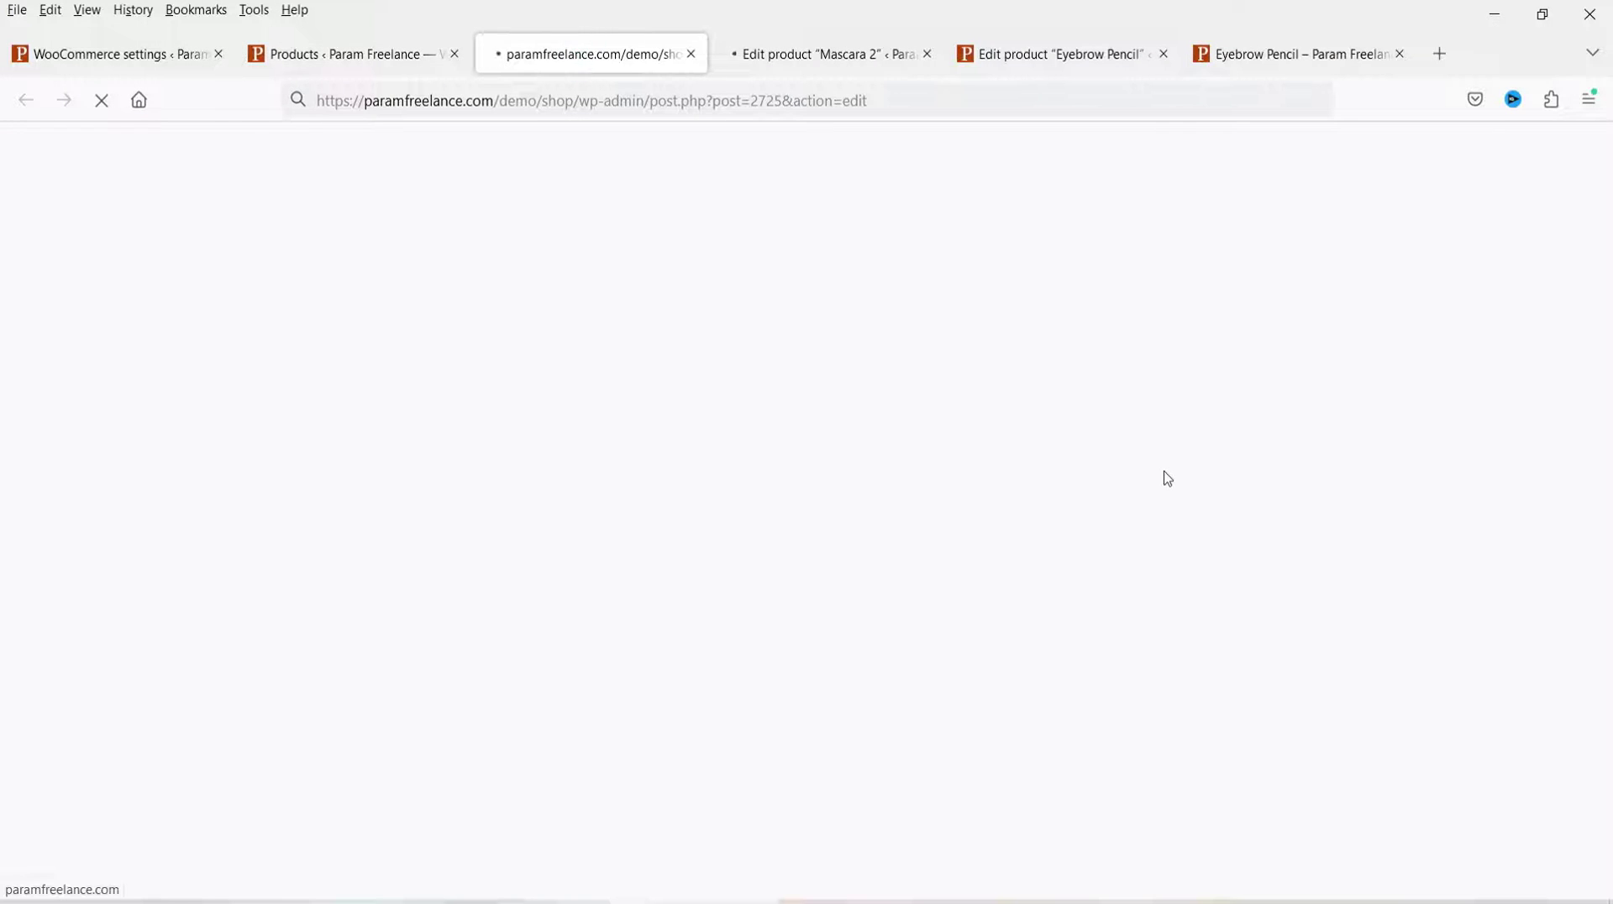
Enable One Page Checkout for Orange Shirt variation #2789.
{"action": "scroll", "coordinate": [832, 413], "scroll_direction": "down", "scroll_amount": 5}
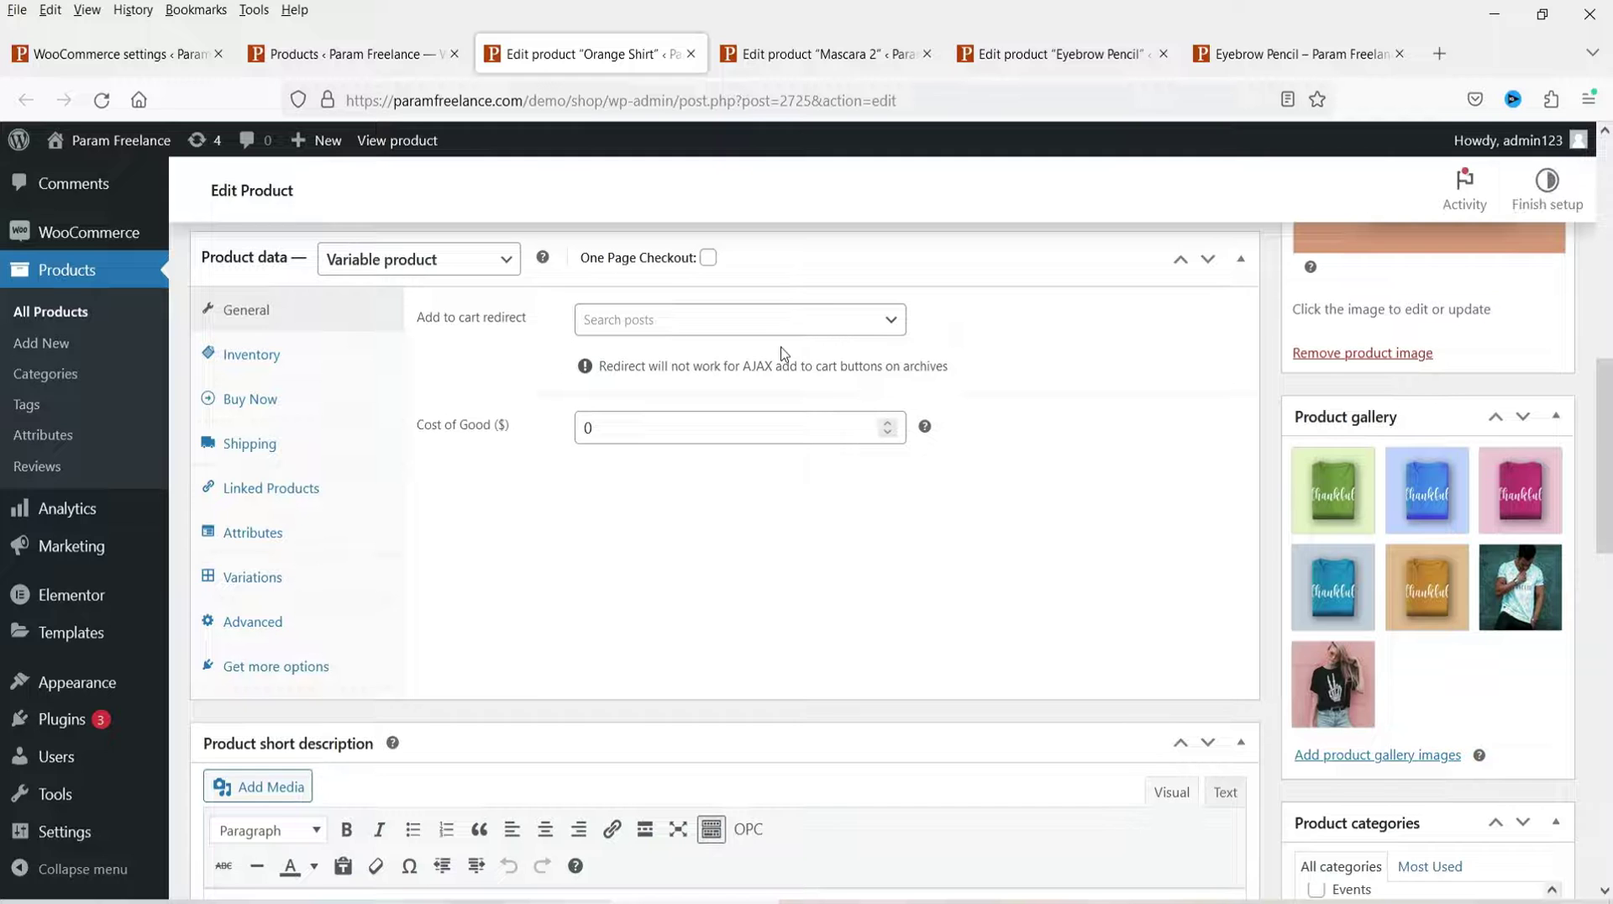
{"action": "left_click", "coordinate": [290, 577]}
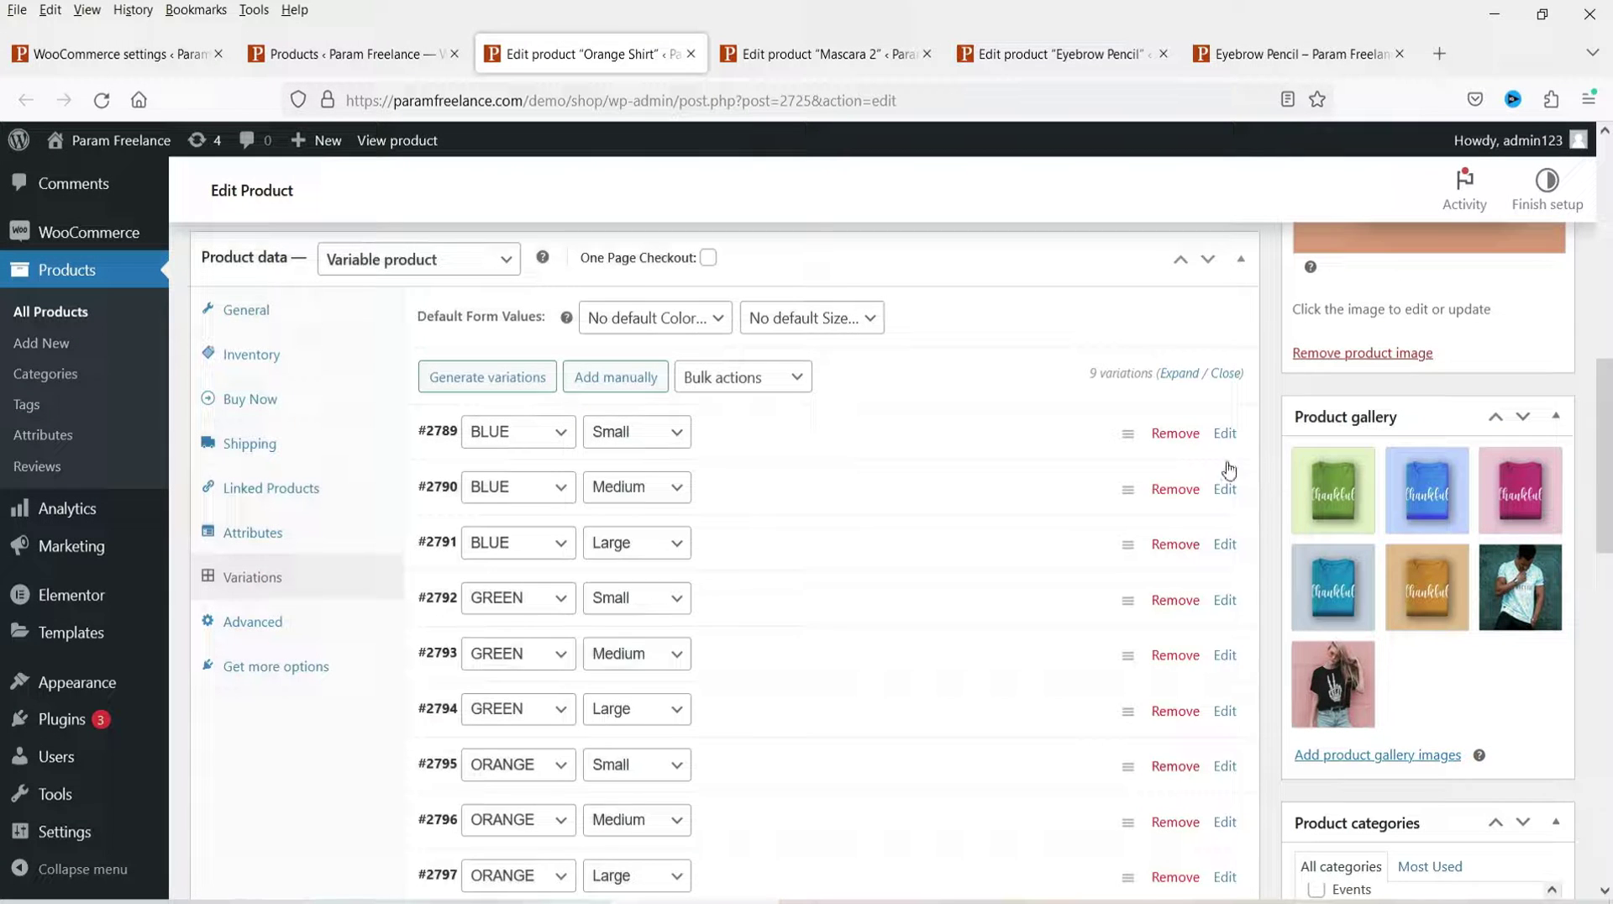
{"action": "left_click", "coordinate": [813, 436]}
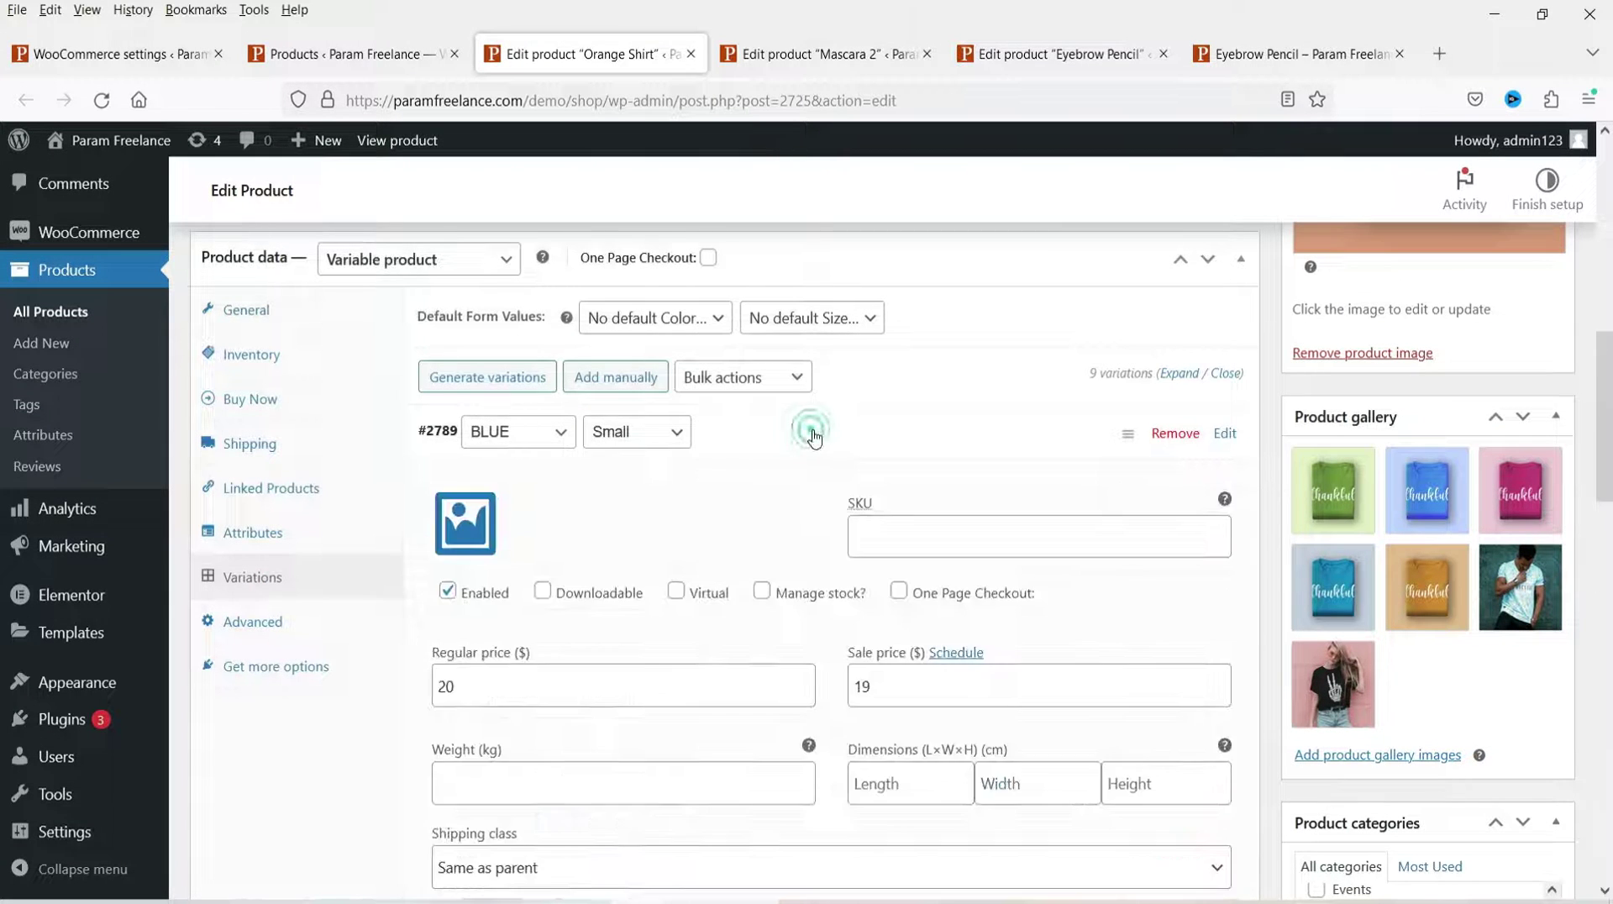
{"action": "left_click", "coordinate": [900, 590]}
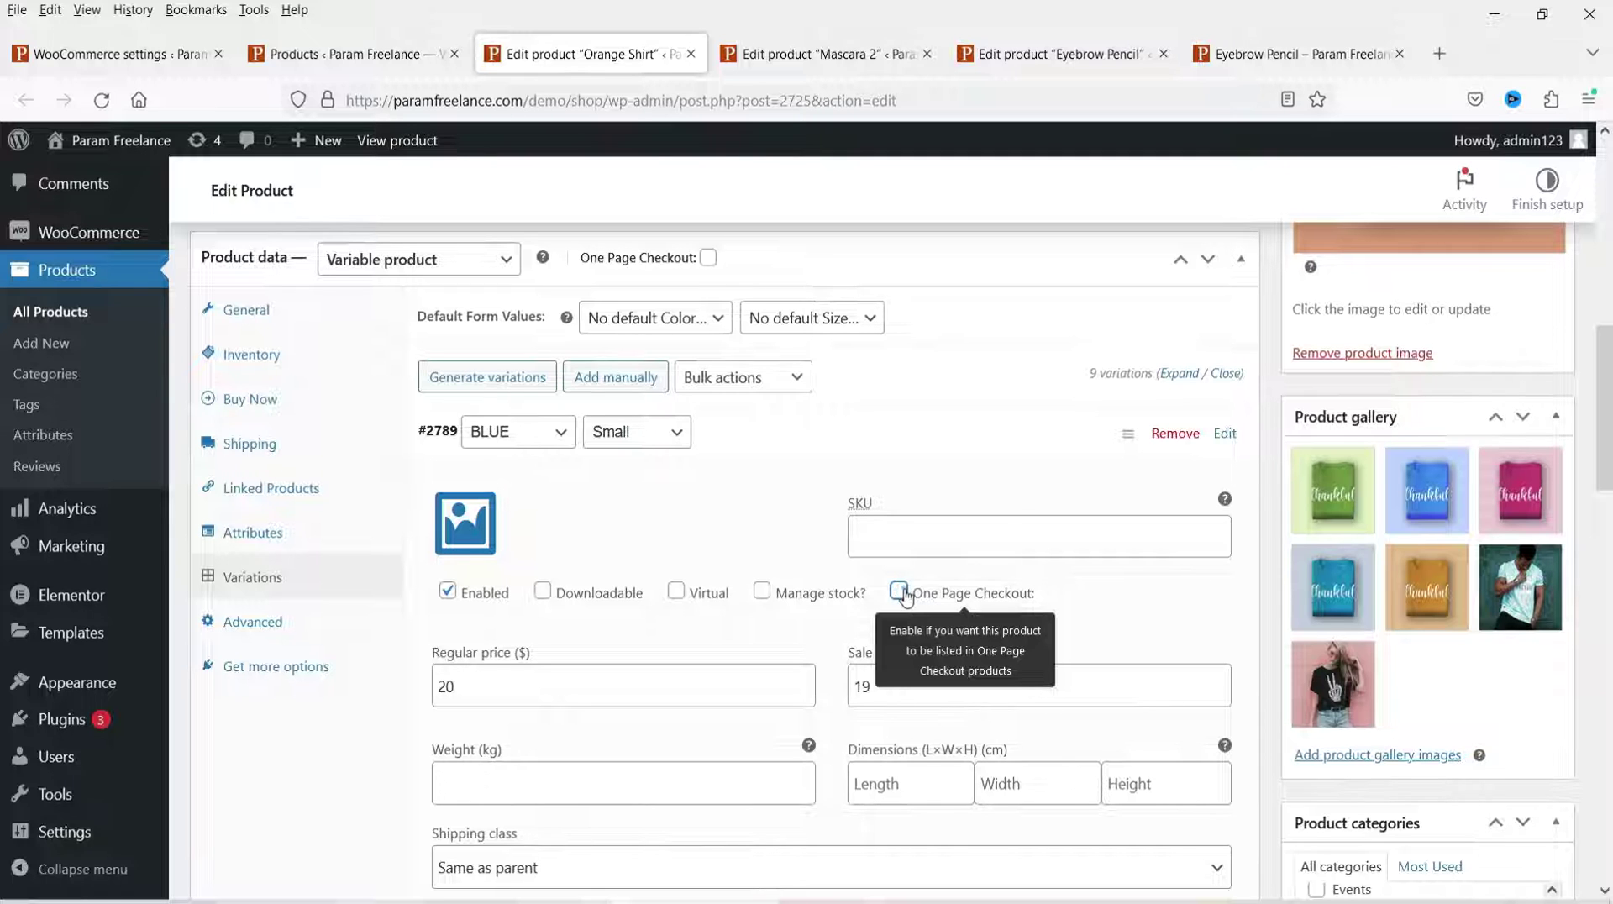
{"action": "left_click", "coordinate": [900, 591]}
Enable One Page Checkout for Orange Shirt variation #2790.
{"action": "left_click", "coordinate": [846, 434]}
{"action": "left_click", "coordinate": [849, 487]}
{"action": "left_click", "coordinate": [898, 647]}
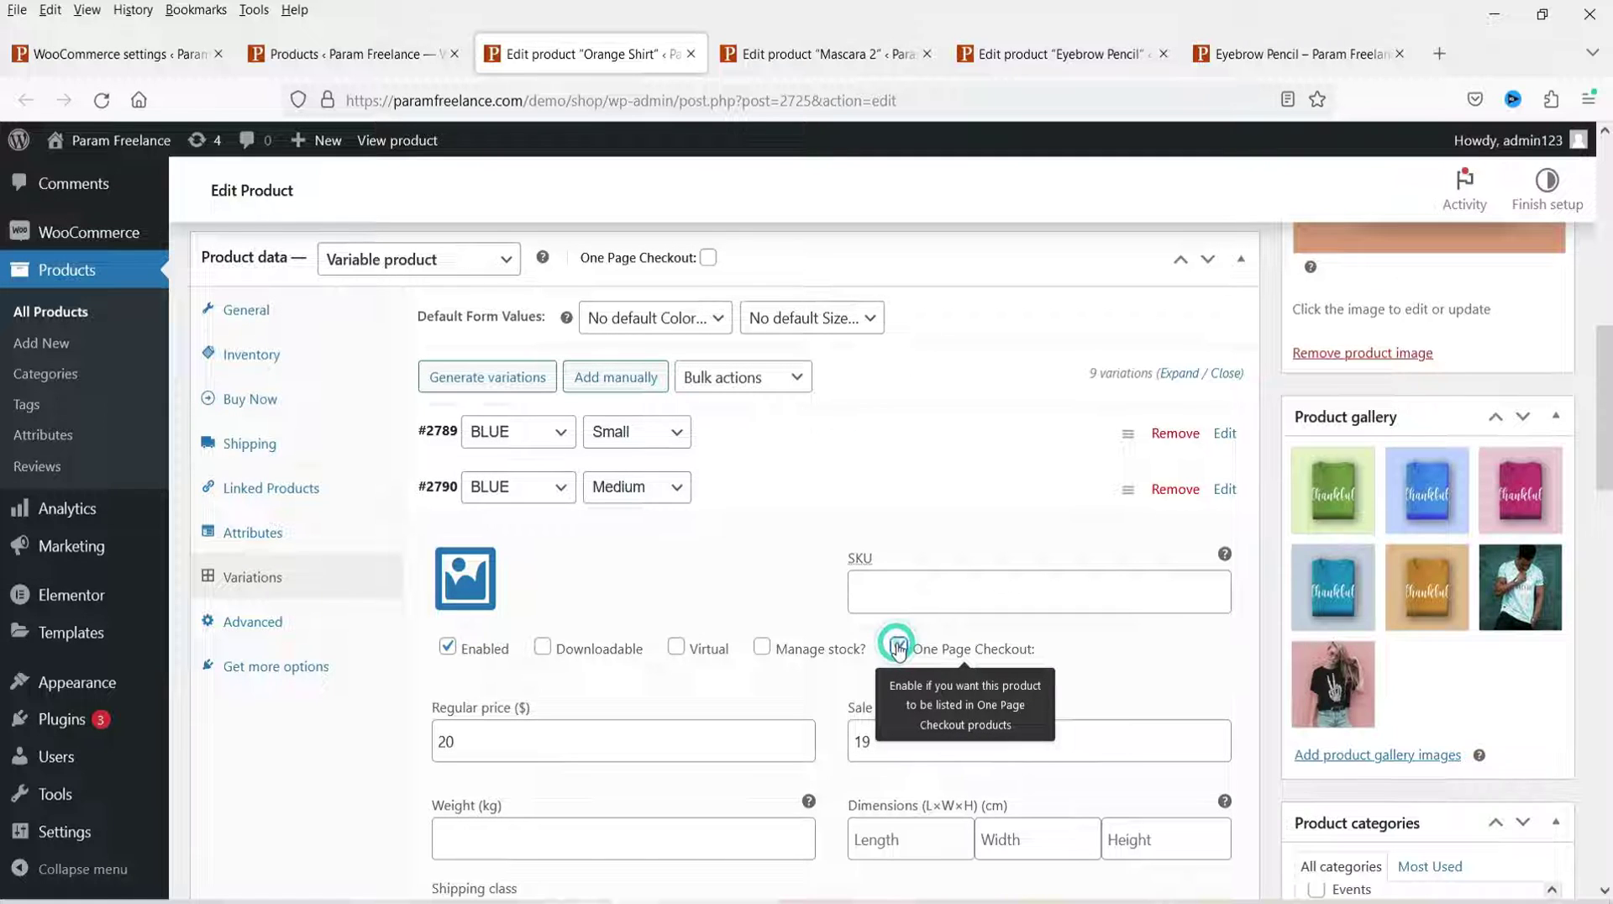
{"action": "left_click", "coordinate": [899, 649]}
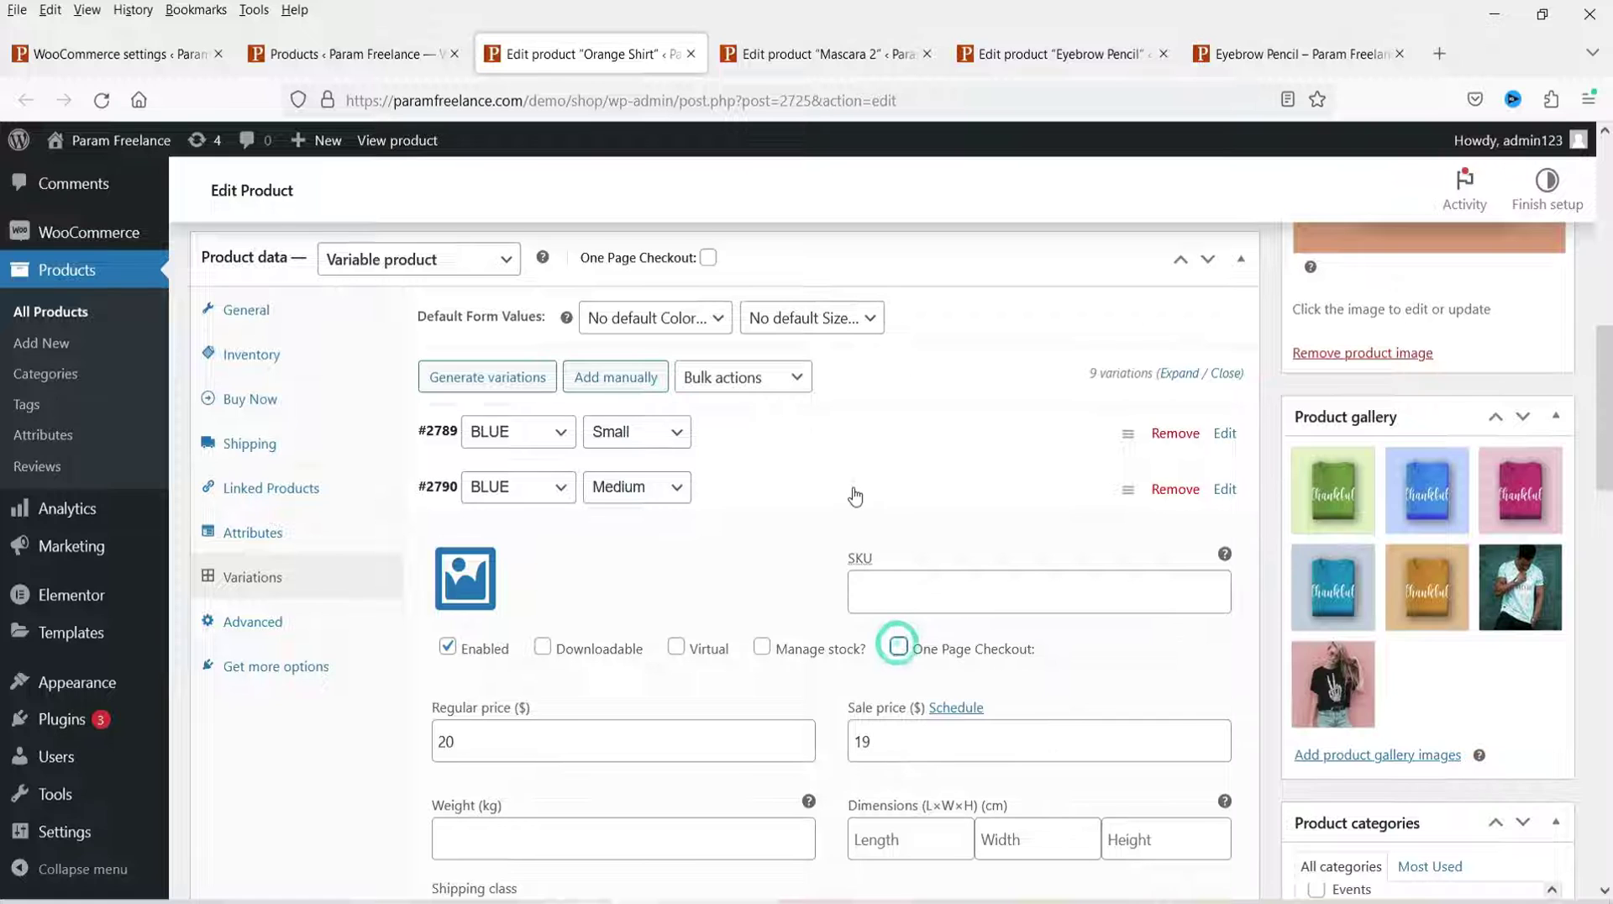
{"action": "left_click", "coordinate": [854, 488]}
{"action": "left_click", "coordinate": [820, 482]}
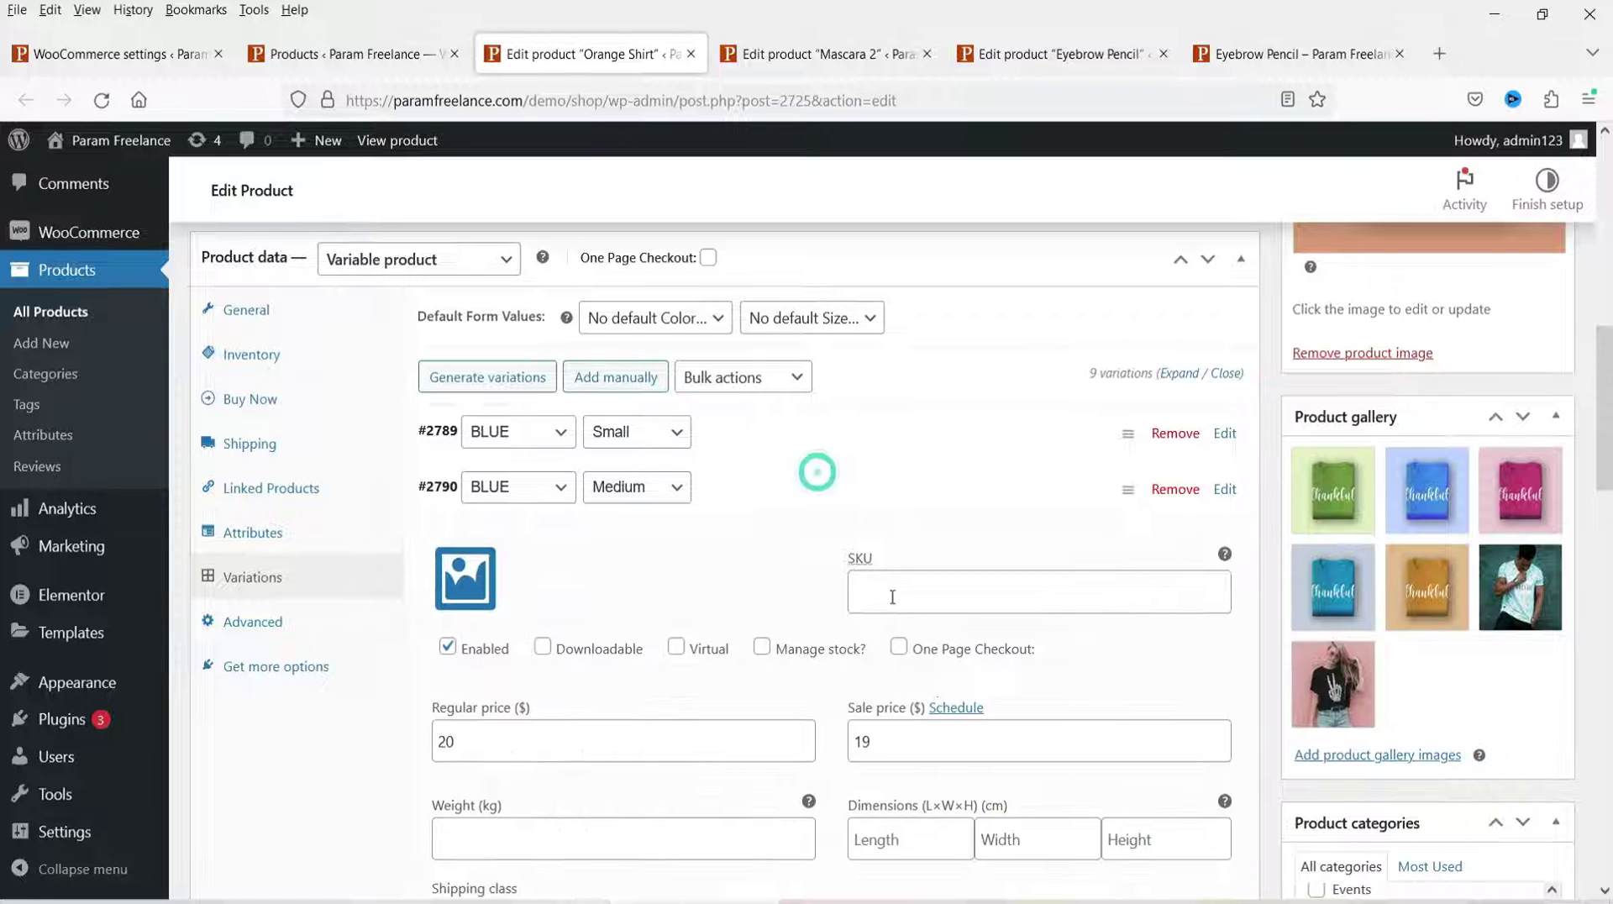
{"action": "left_click", "coordinate": [899, 647]}
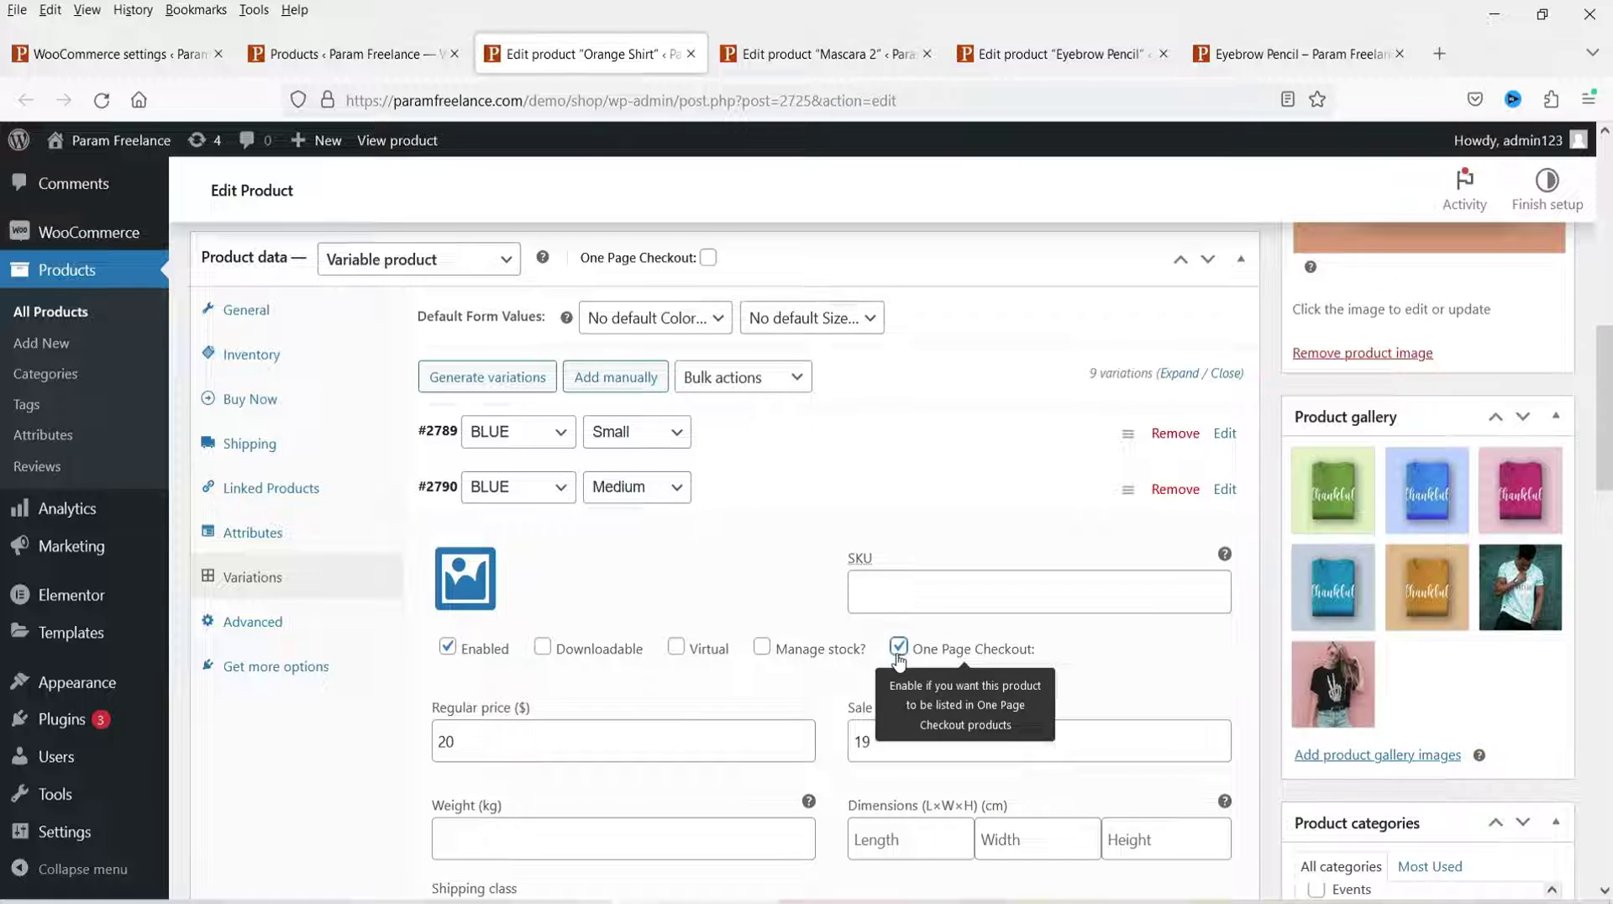
{"action": "left_click", "coordinate": [853, 489]}
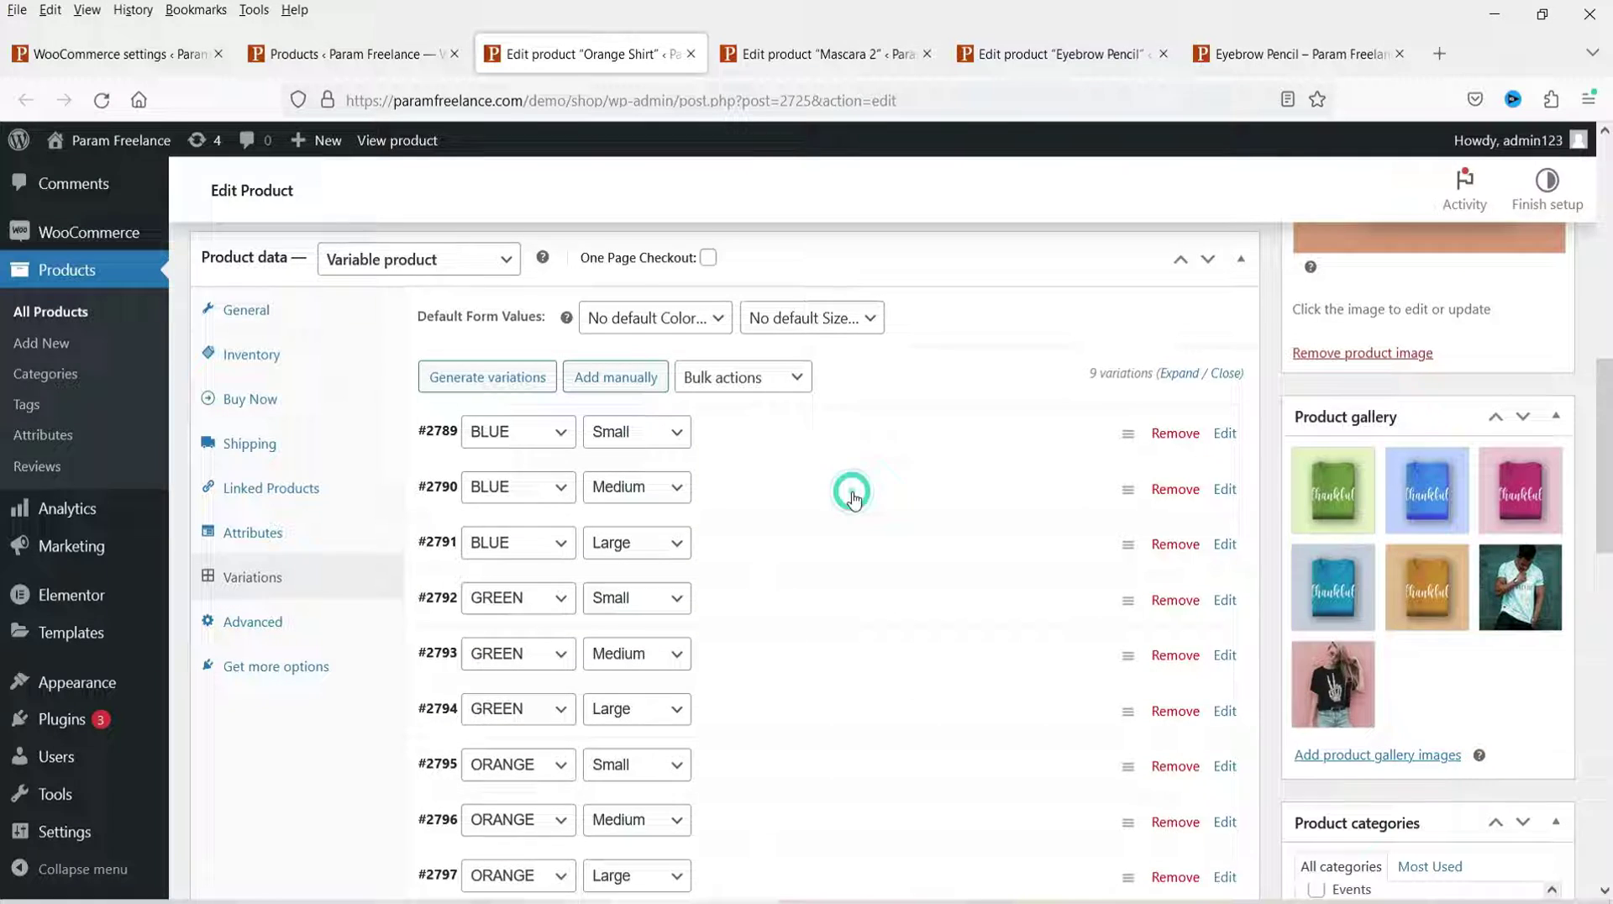
Include the Orange Shirt product itself in One Page Checkout and update it.
{"action": "left_click", "coordinate": [708, 257]}
{"action": "scroll", "coordinate": [711, 270], "scroll_direction": "up", "scroll_amount": 10}
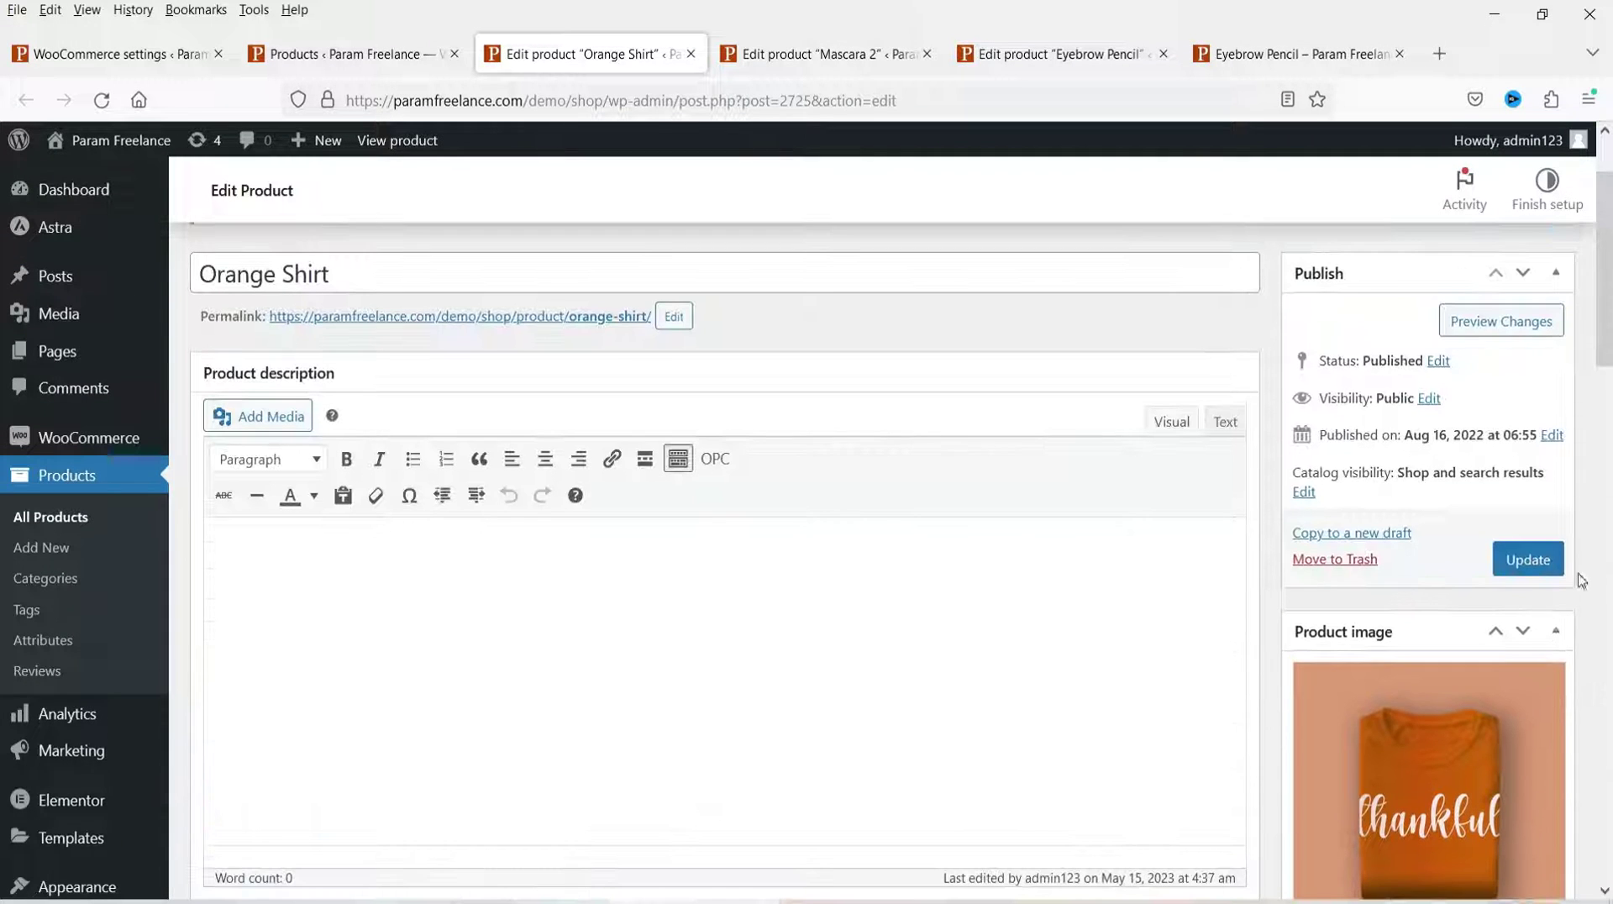
{"action": "left_click", "coordinate": [1527, 558]}
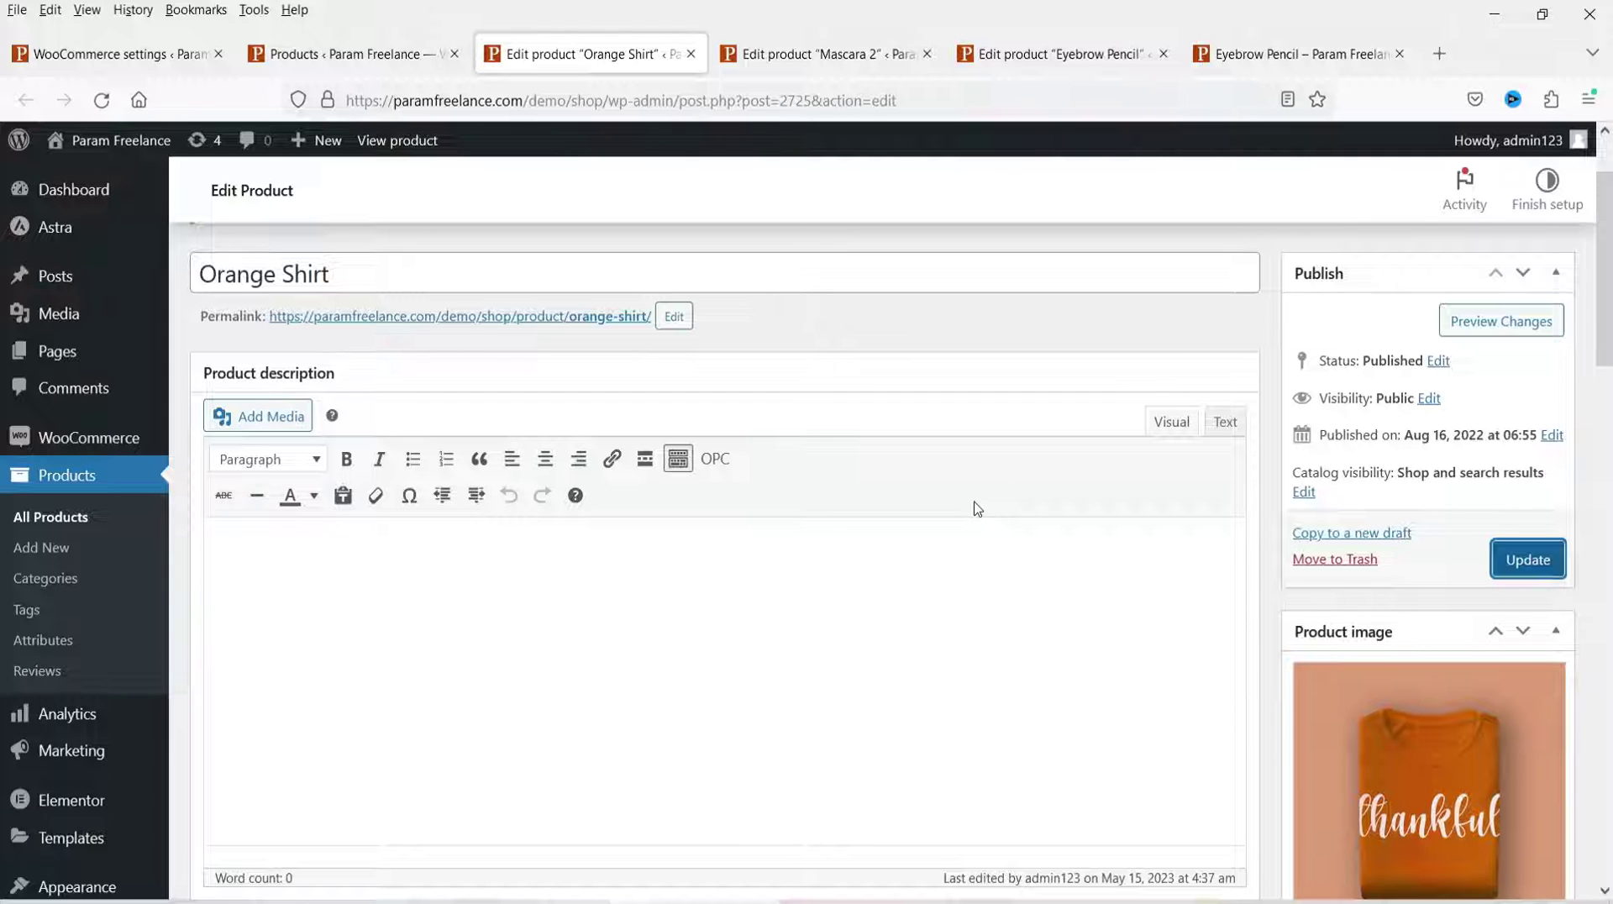
Show the Pages list of 24 pages and bring up Add New's link options.
{"action": "left_click", "coordinate": [353, 53]}
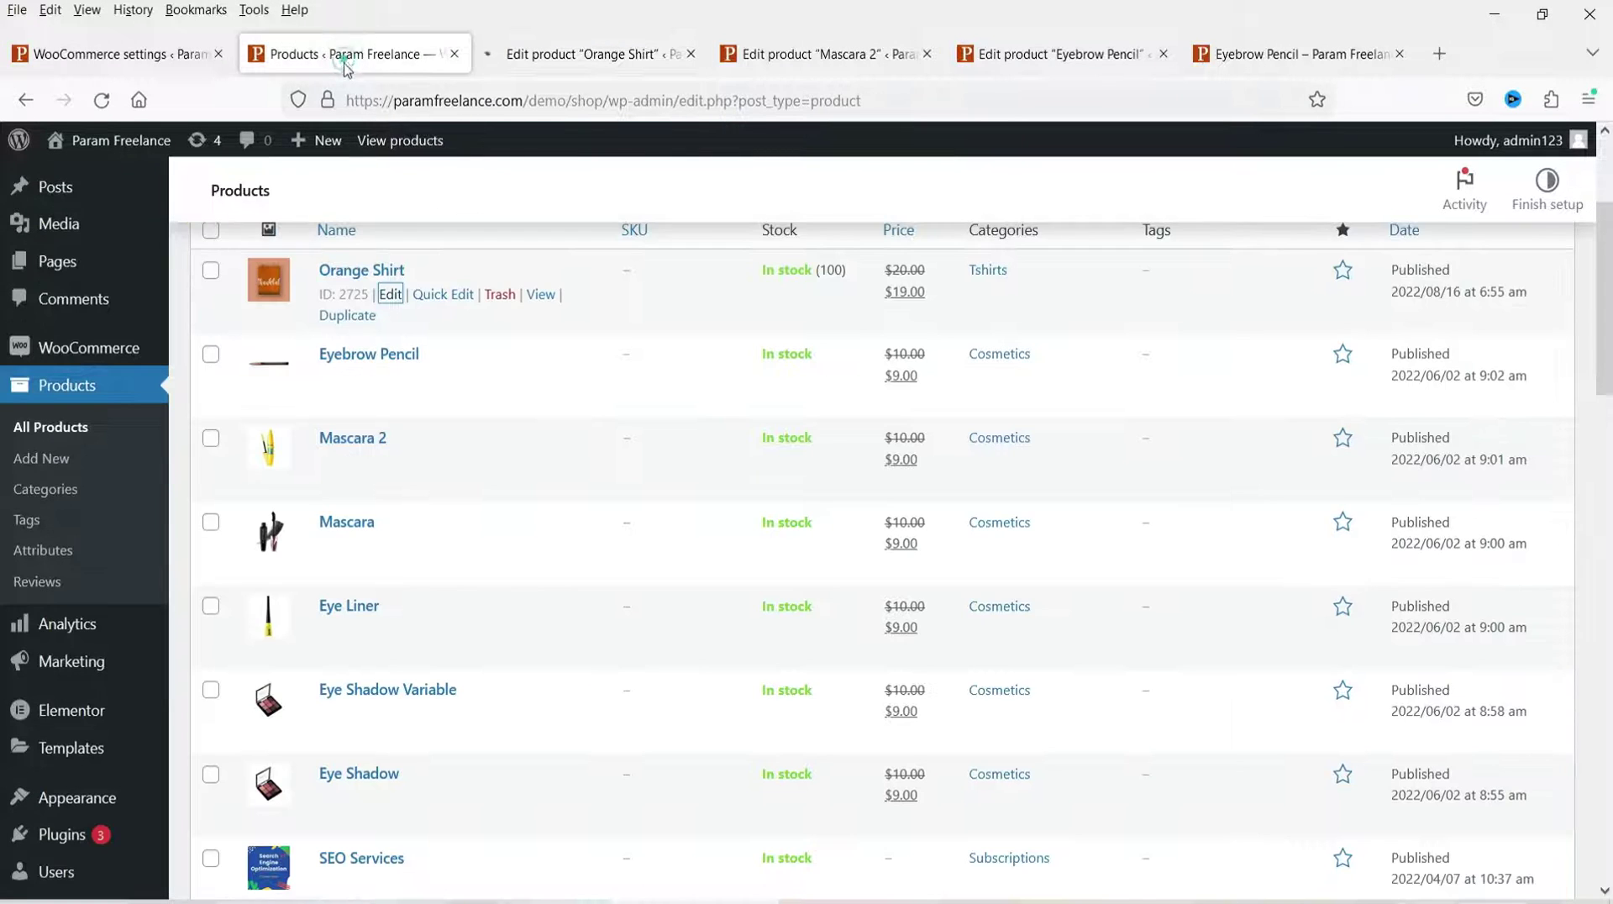
{"action": "left_click", "coordinate": [60, 261]}
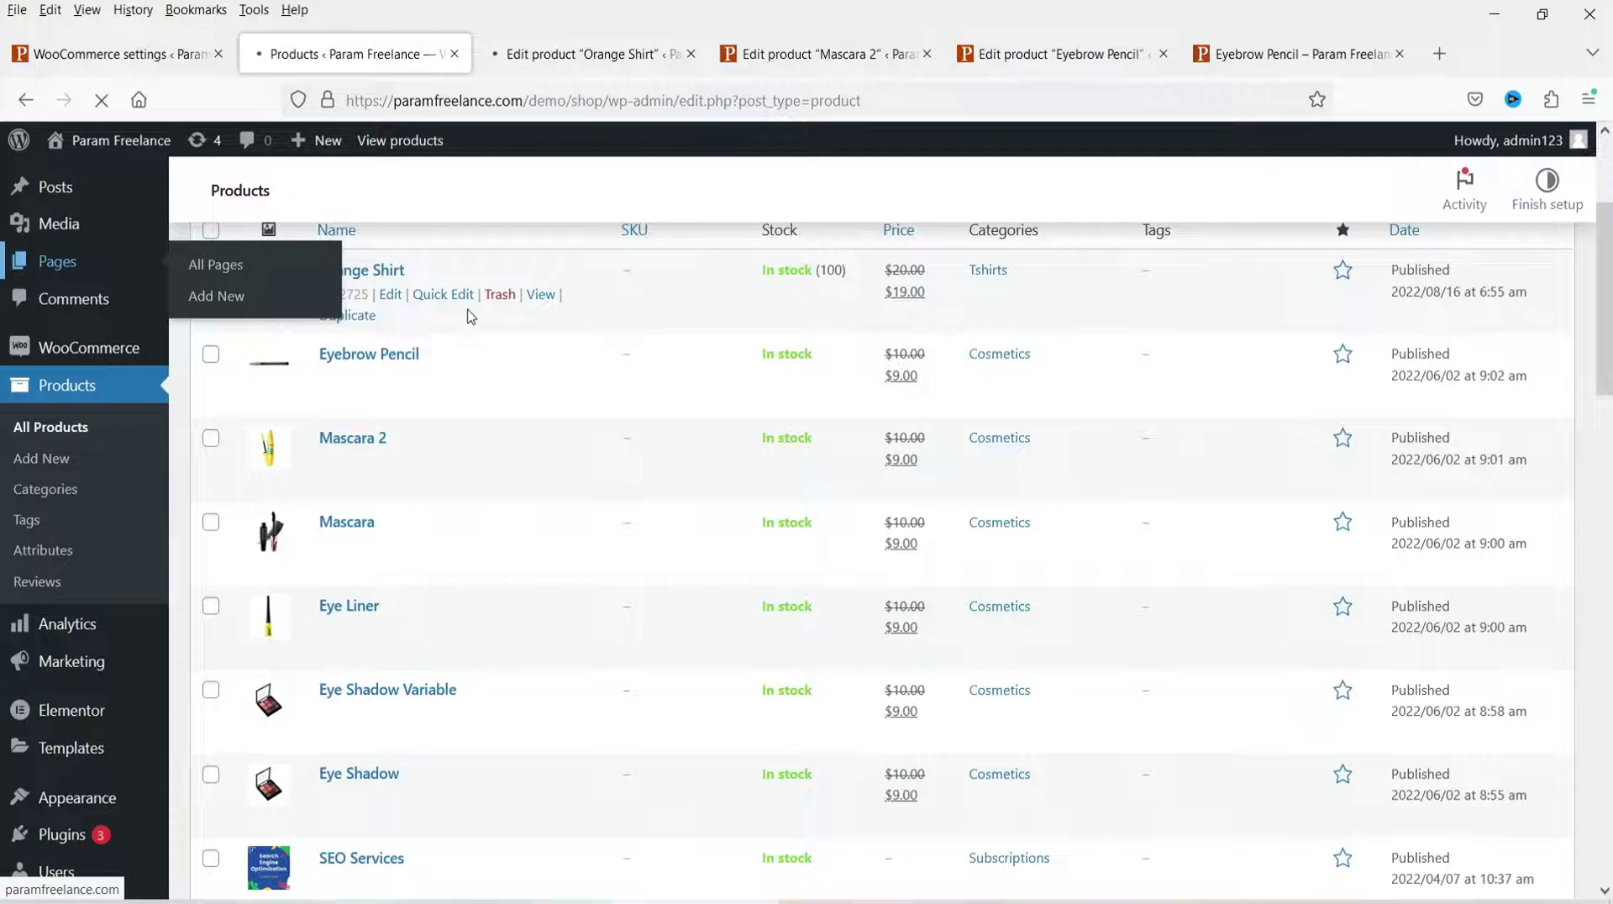
{"action": "right_click", "coordinate": [321, 205]}
Open a new page editor in another tab and close the Orange Shirt and Mascara 2 tabs.
{"action": "left_click", "coordinate": [371, 221]}
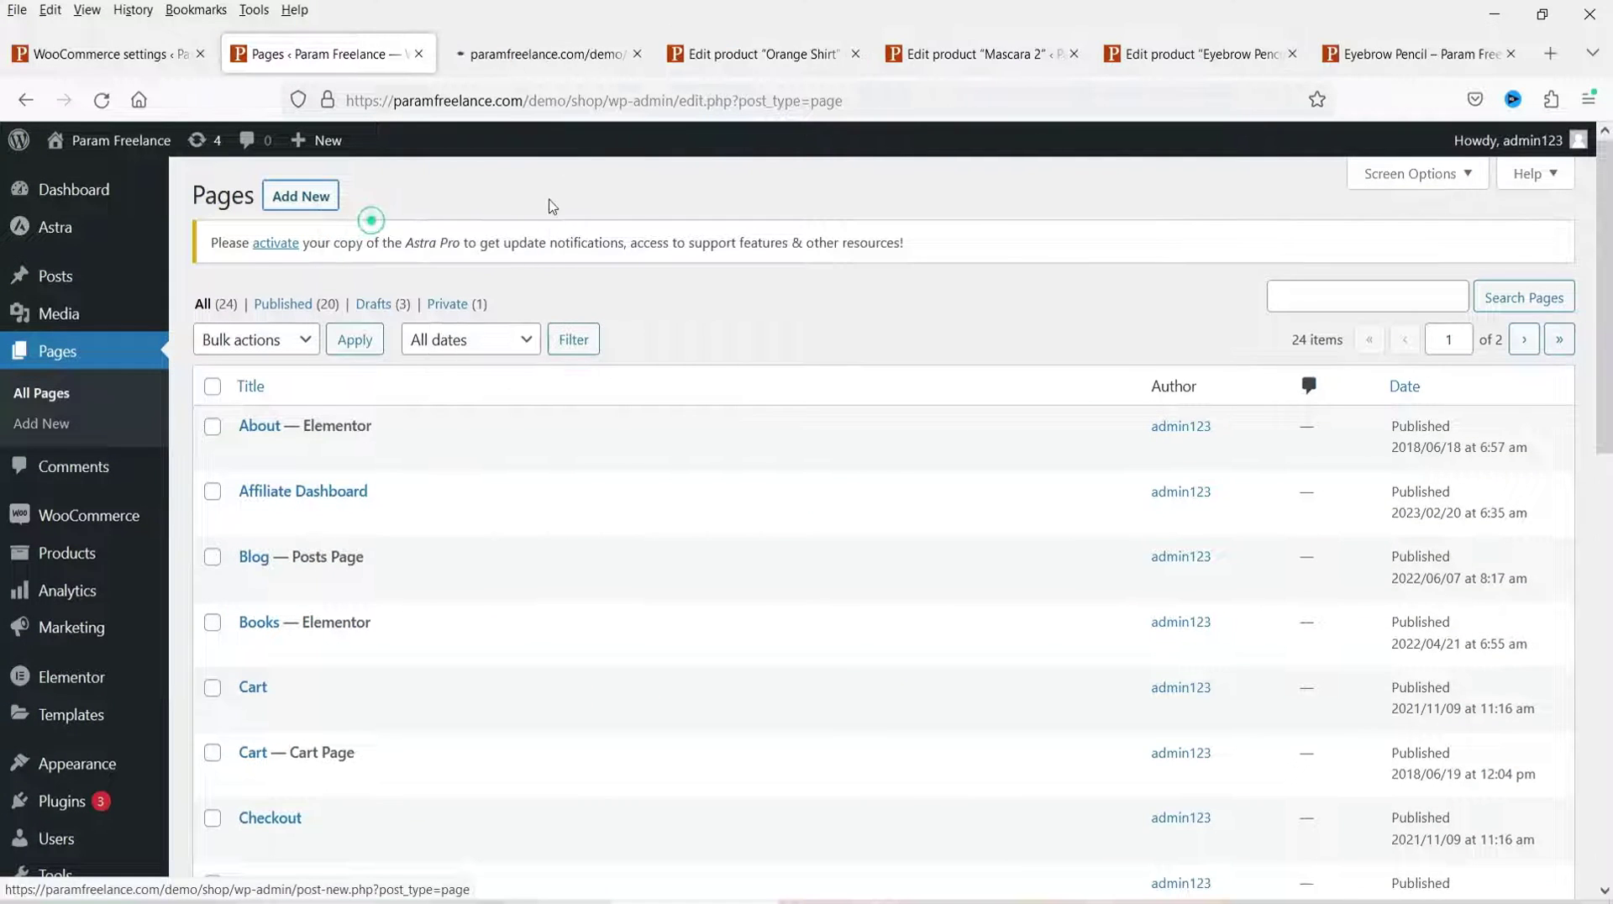
{"action": "left_click", "coordinate": [844, 54]}
{"action": "left_click", "coordinate": [855, 53]}
{"action": "left_click", "coordinate": [538, 54]}
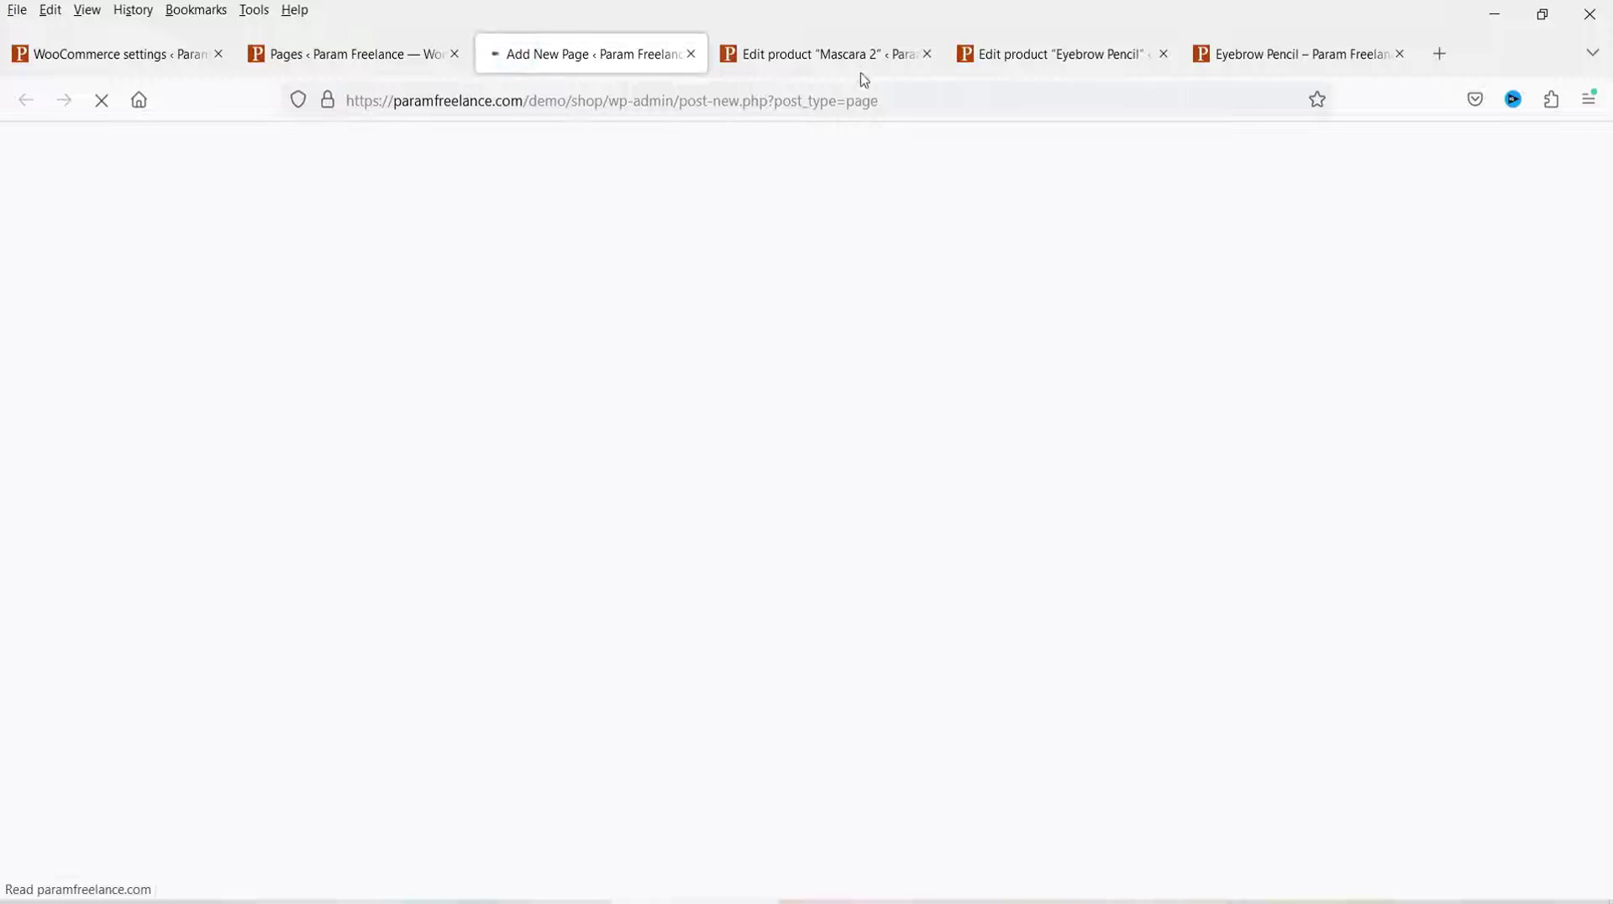
{"action": "left_click", "coordinate": [874, 56]}
{"action": "left_click", "coordinate": [928, 54]}
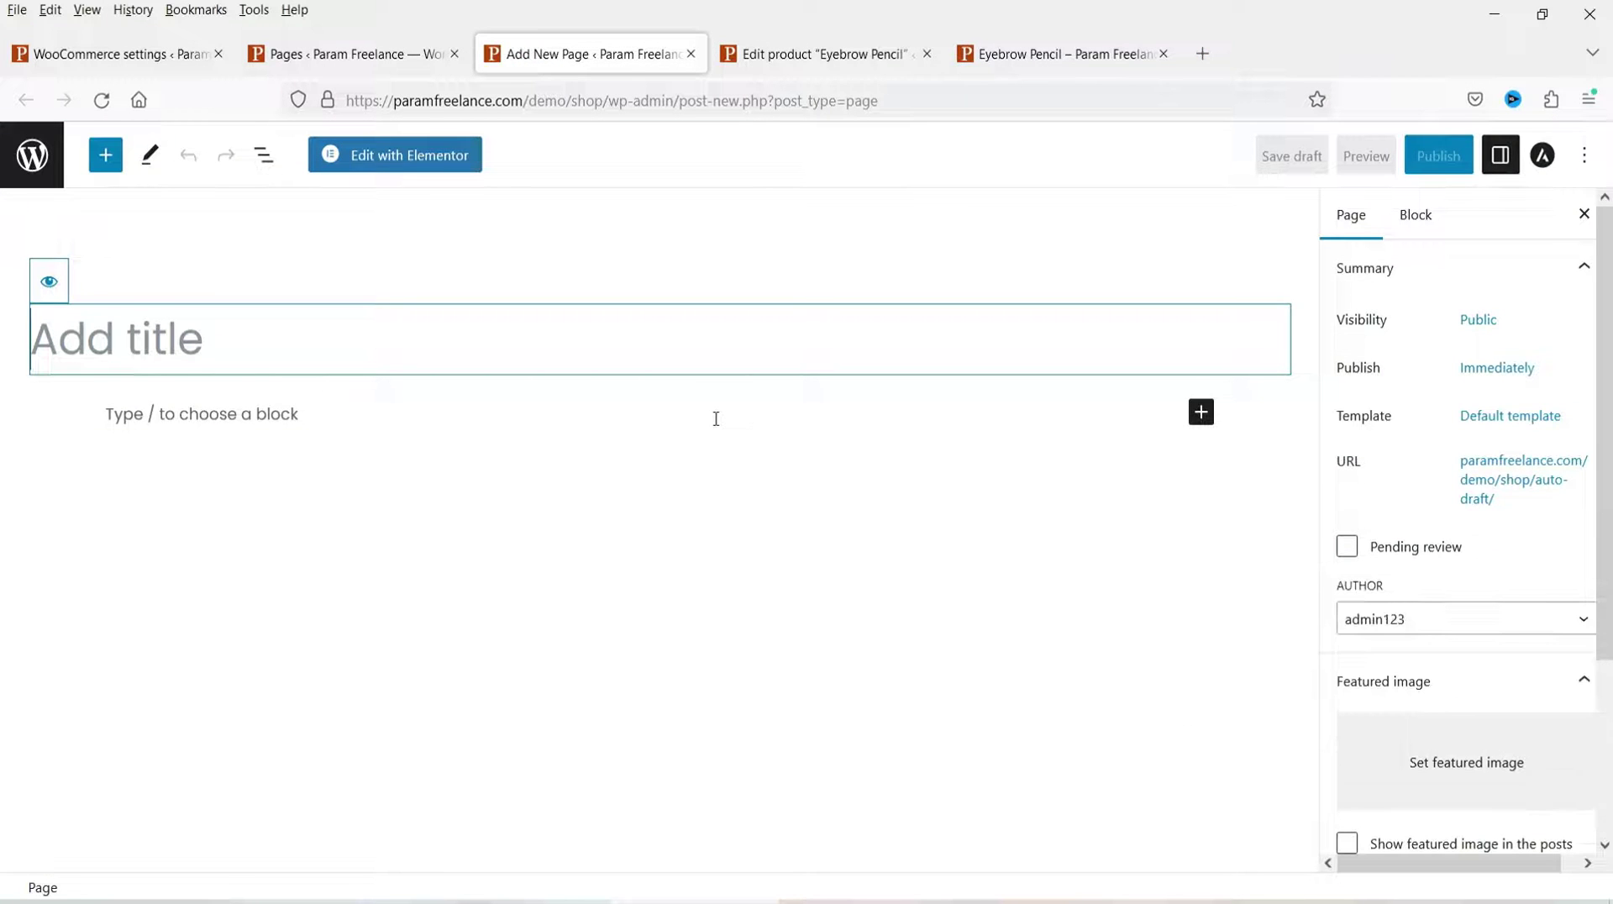
Title the page 'One page checkout', apply the Elementor Full Width template, and publish.
{"action": "left_click", "coordinate": [642, 346]}
{"action": "type", "text": "One page ch"}
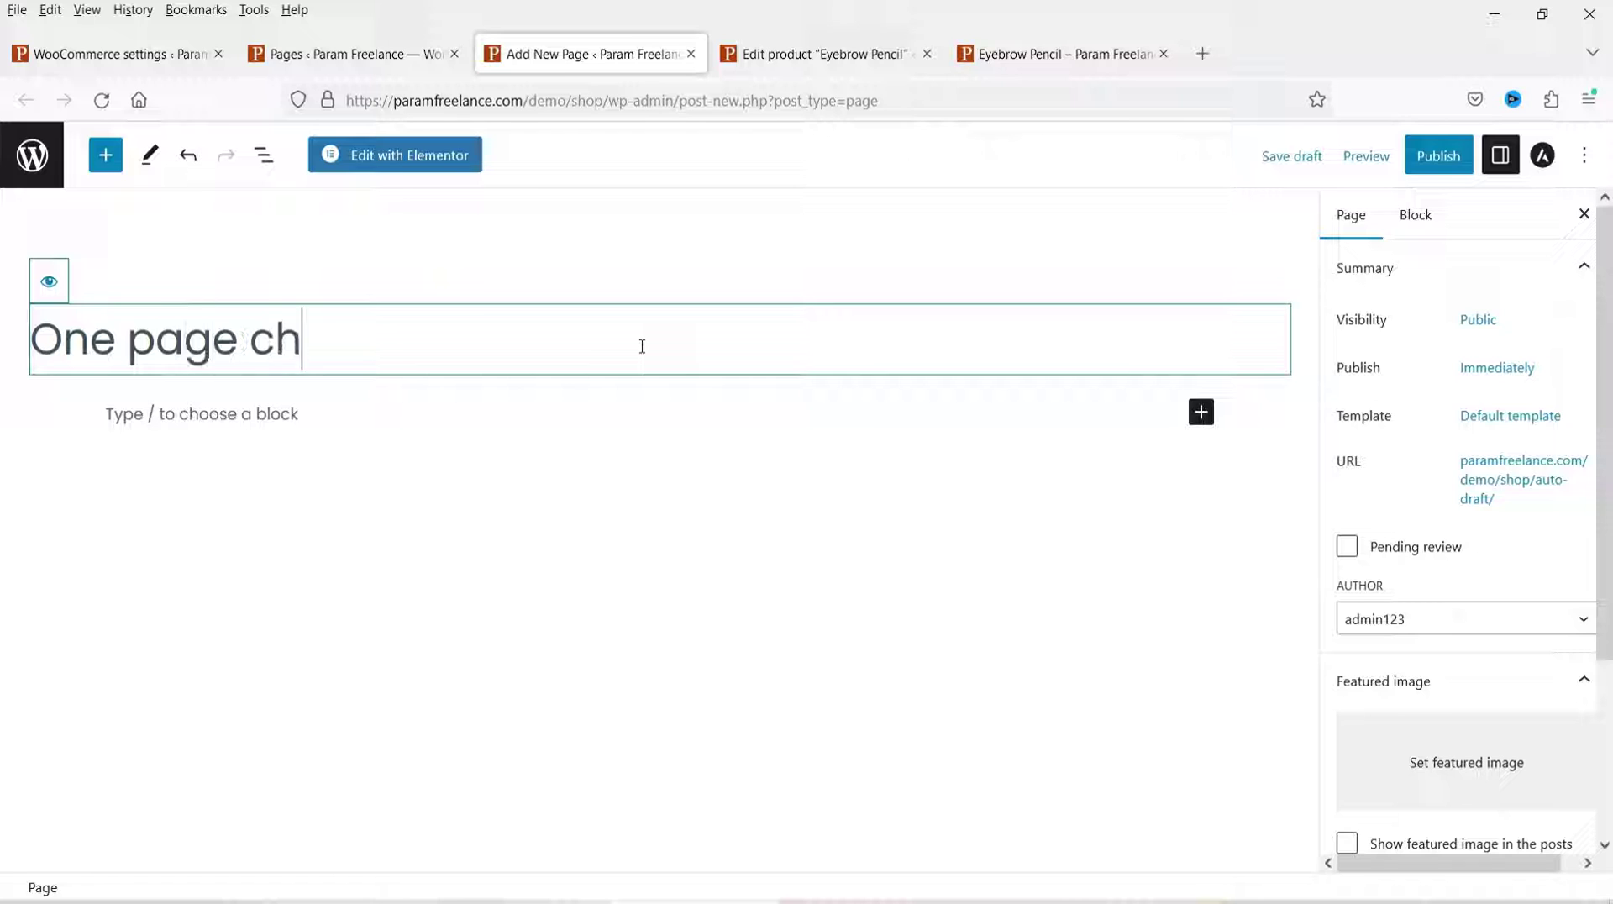
{"action": "type", "text": "eckout"}
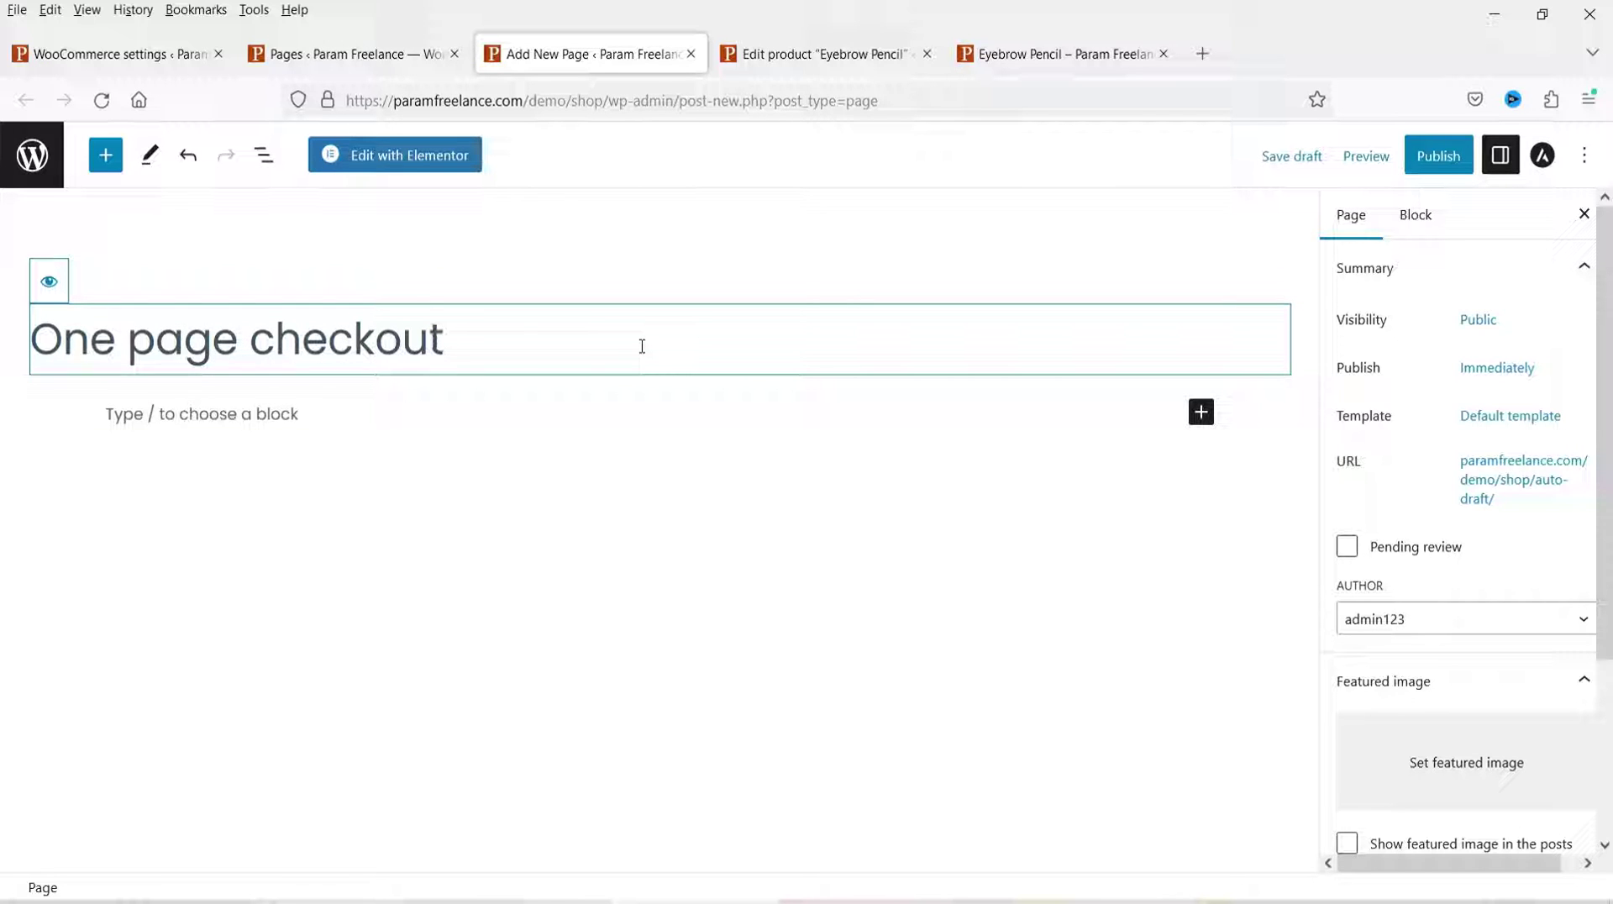
{"action": "left_click", "coordinate": [1510, 415]}
{"action": "left_click", "coordinate": [1429, 577]}
{"action": "left_click", "coordinate": [1451, 658]}
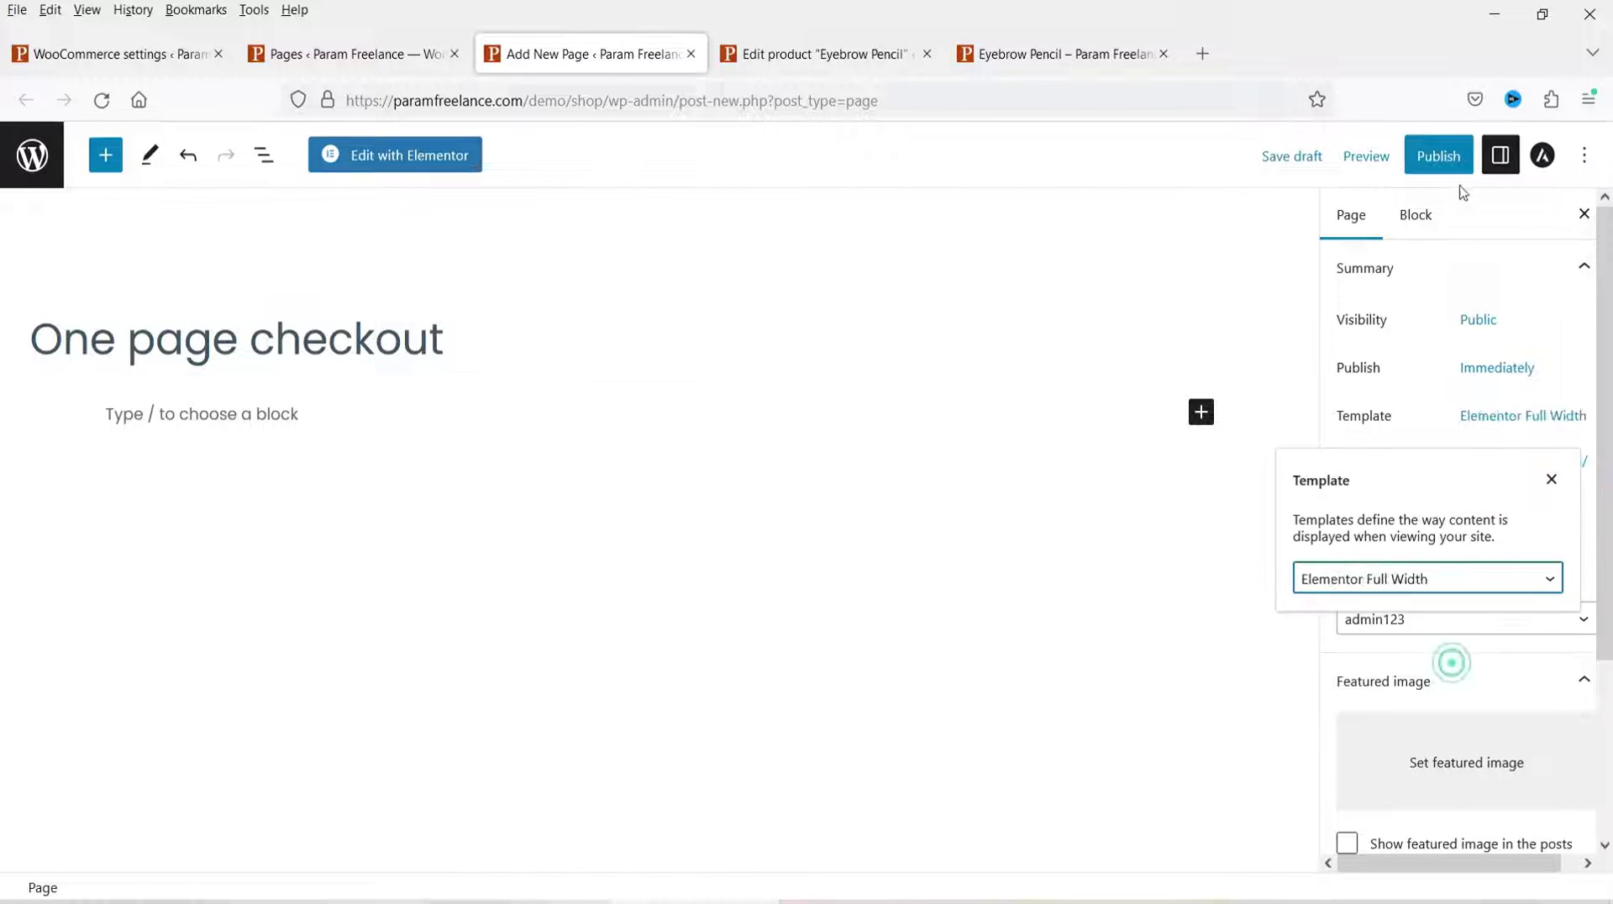
{"action": "left_click", "coordinate": [1439, 155]}
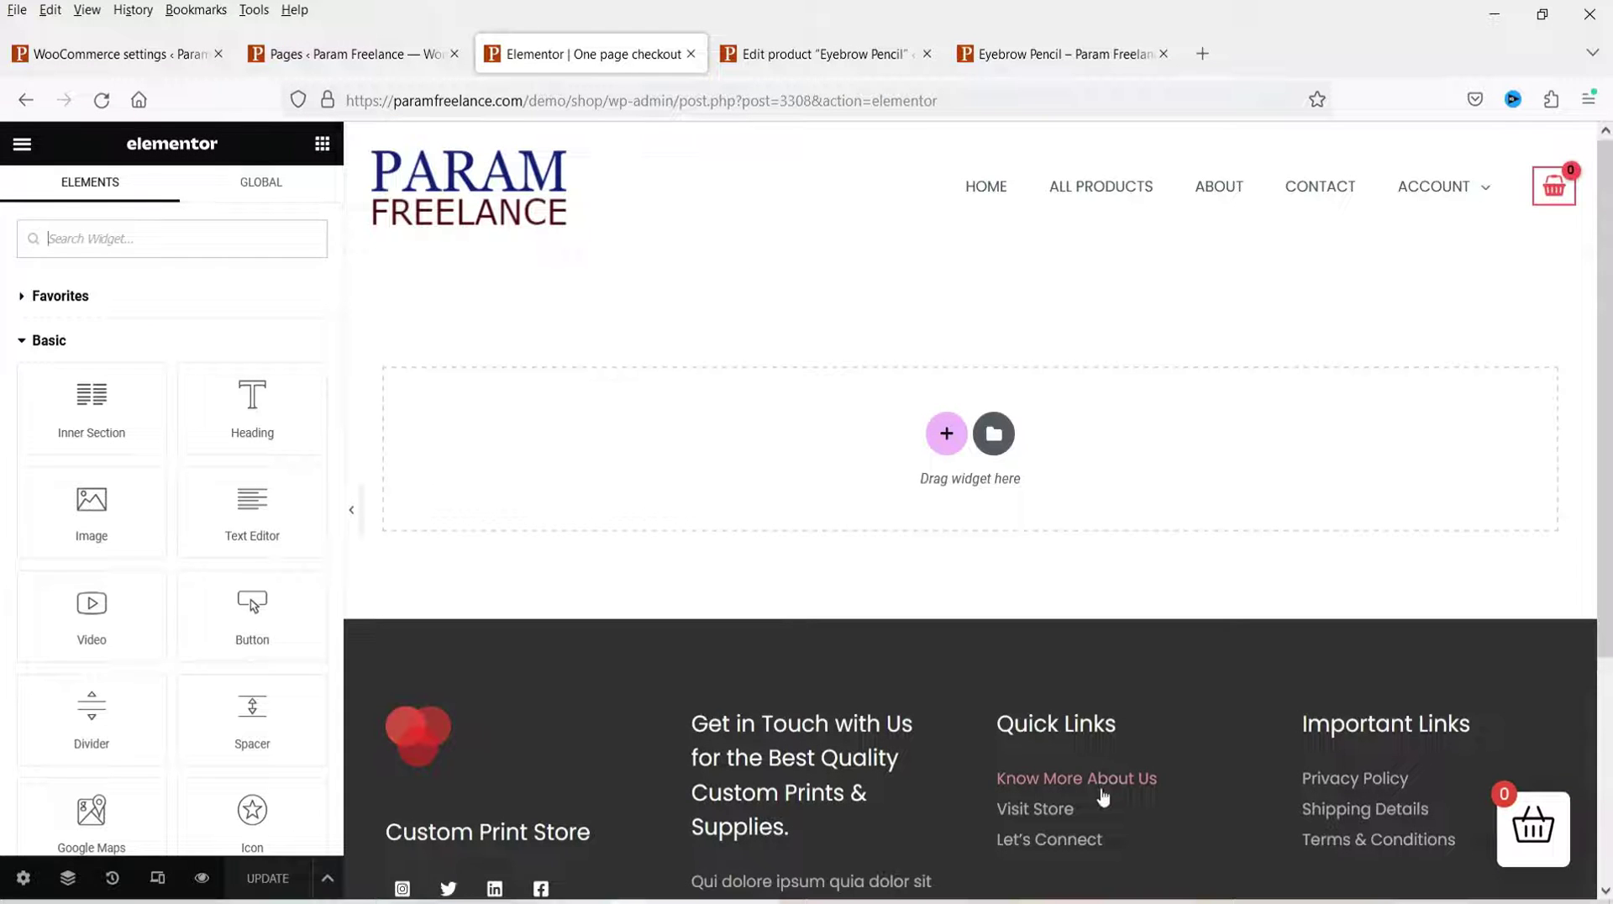
Open the Demo 2 page editor in a new tab from the Pages list.
{"action": "left_click", "coordinate": [323, 54]}
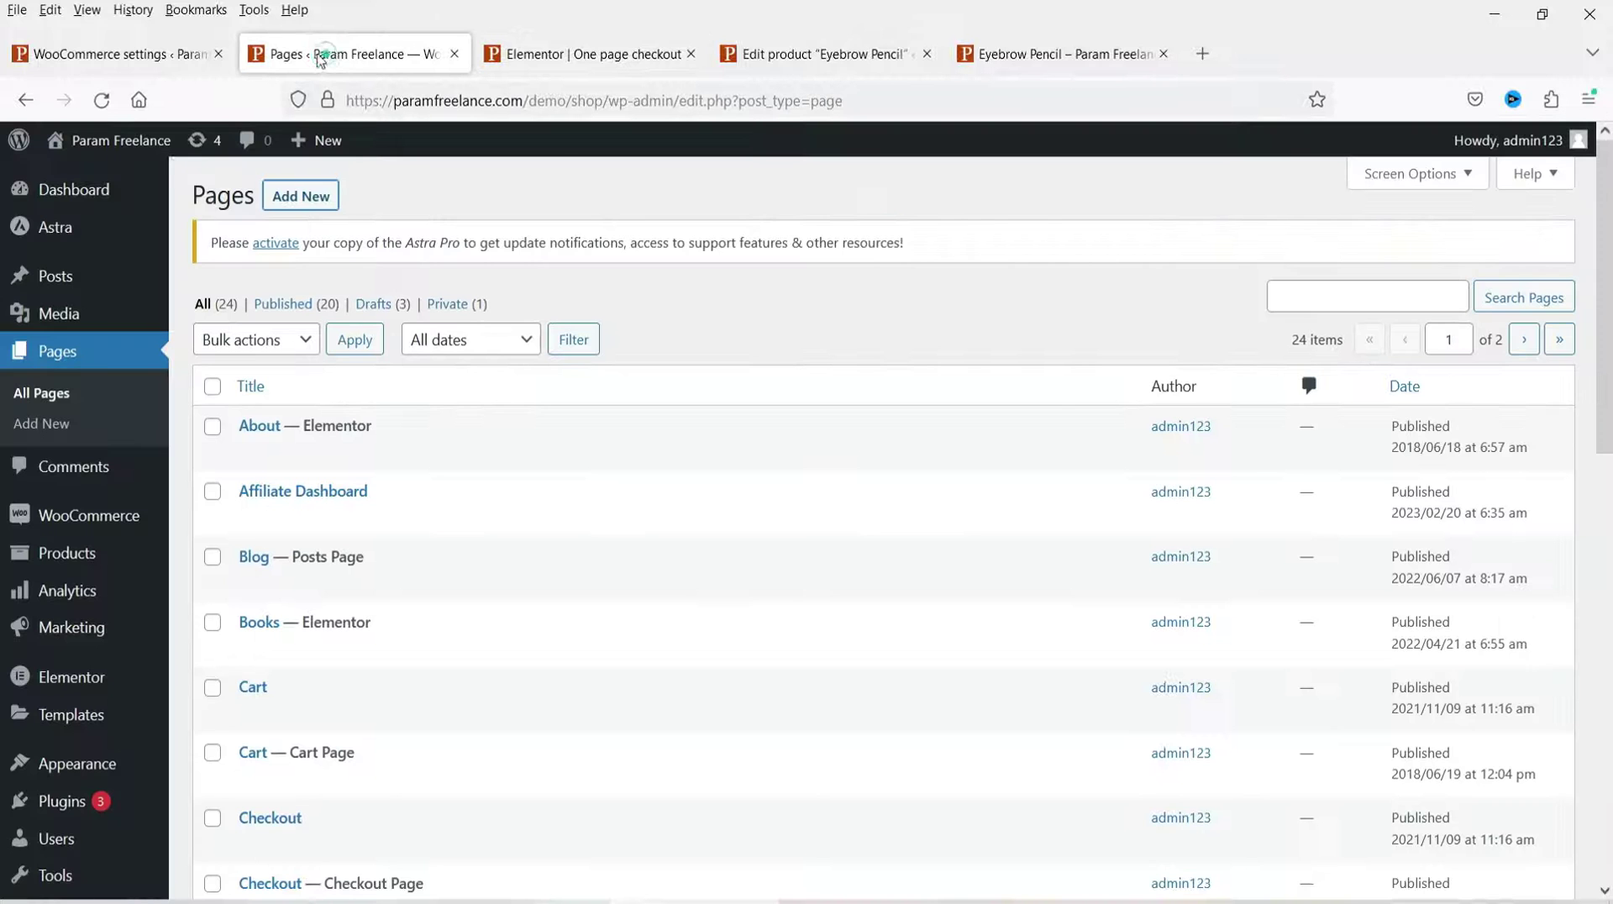
{"action": "scroll", "coordinate": [639, 437], "scroll_direction": "down", "scroll_amount": 2}
{"action": "scroll", "coordinate": [638, 437], "scroll_direction": "down", "scroll_amount": 5}
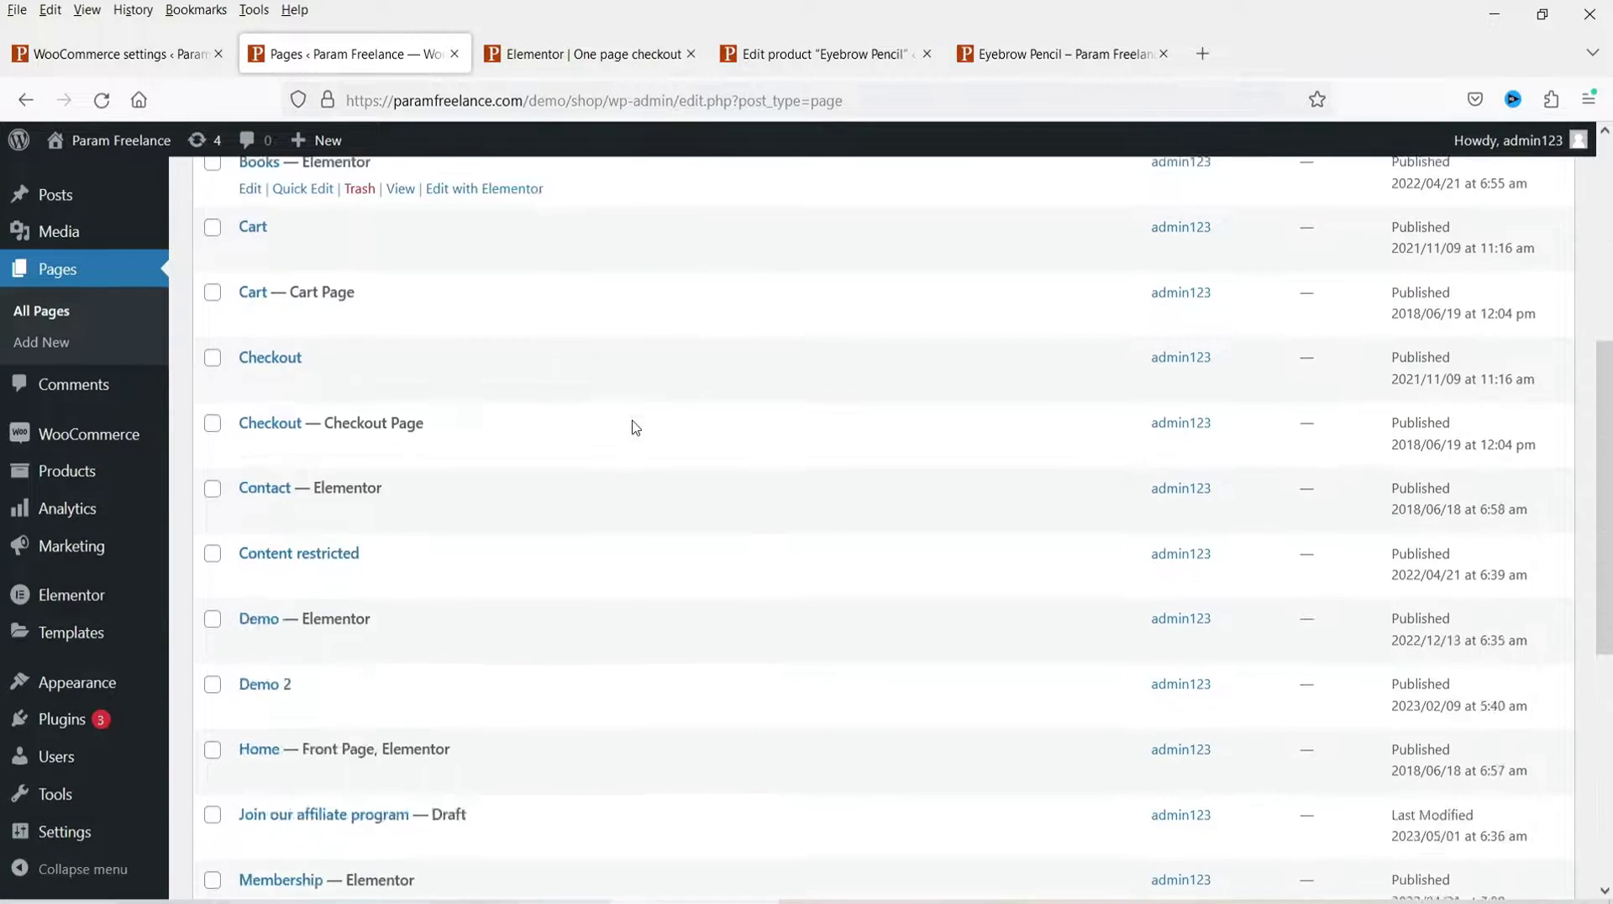
{"action": "scroll", "coordinate": [636, 428], "scroll_direction": "down", "scroll_amount": 3}
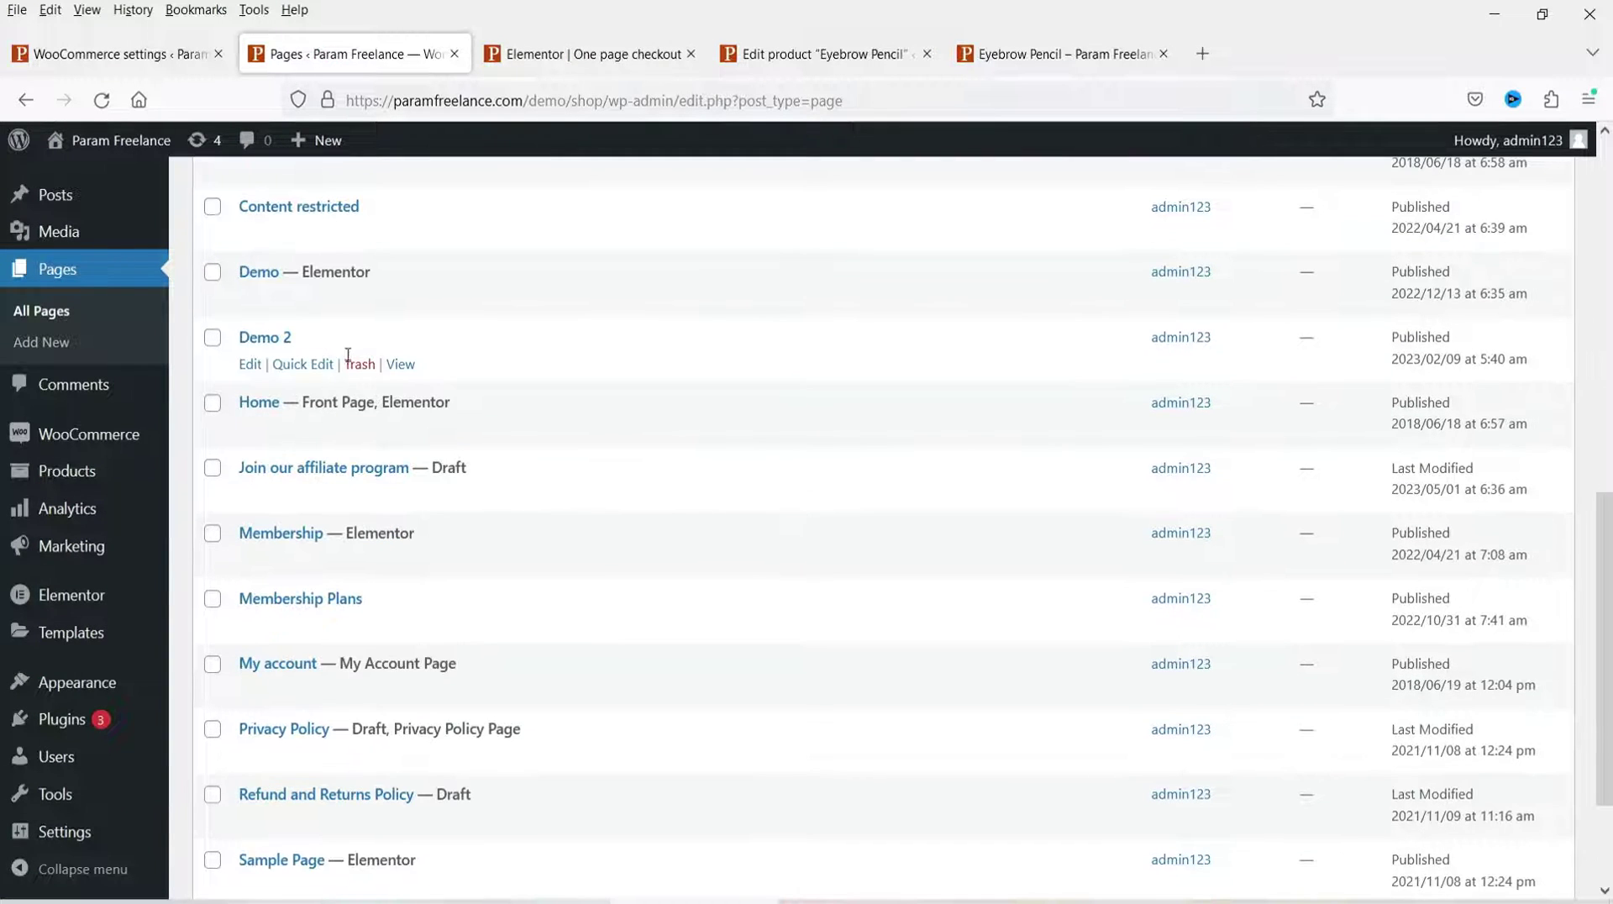
{"action": "right_click", "coordinate": [252, 364]}
{"action": "left_click", "coordinate": [320, 389]}
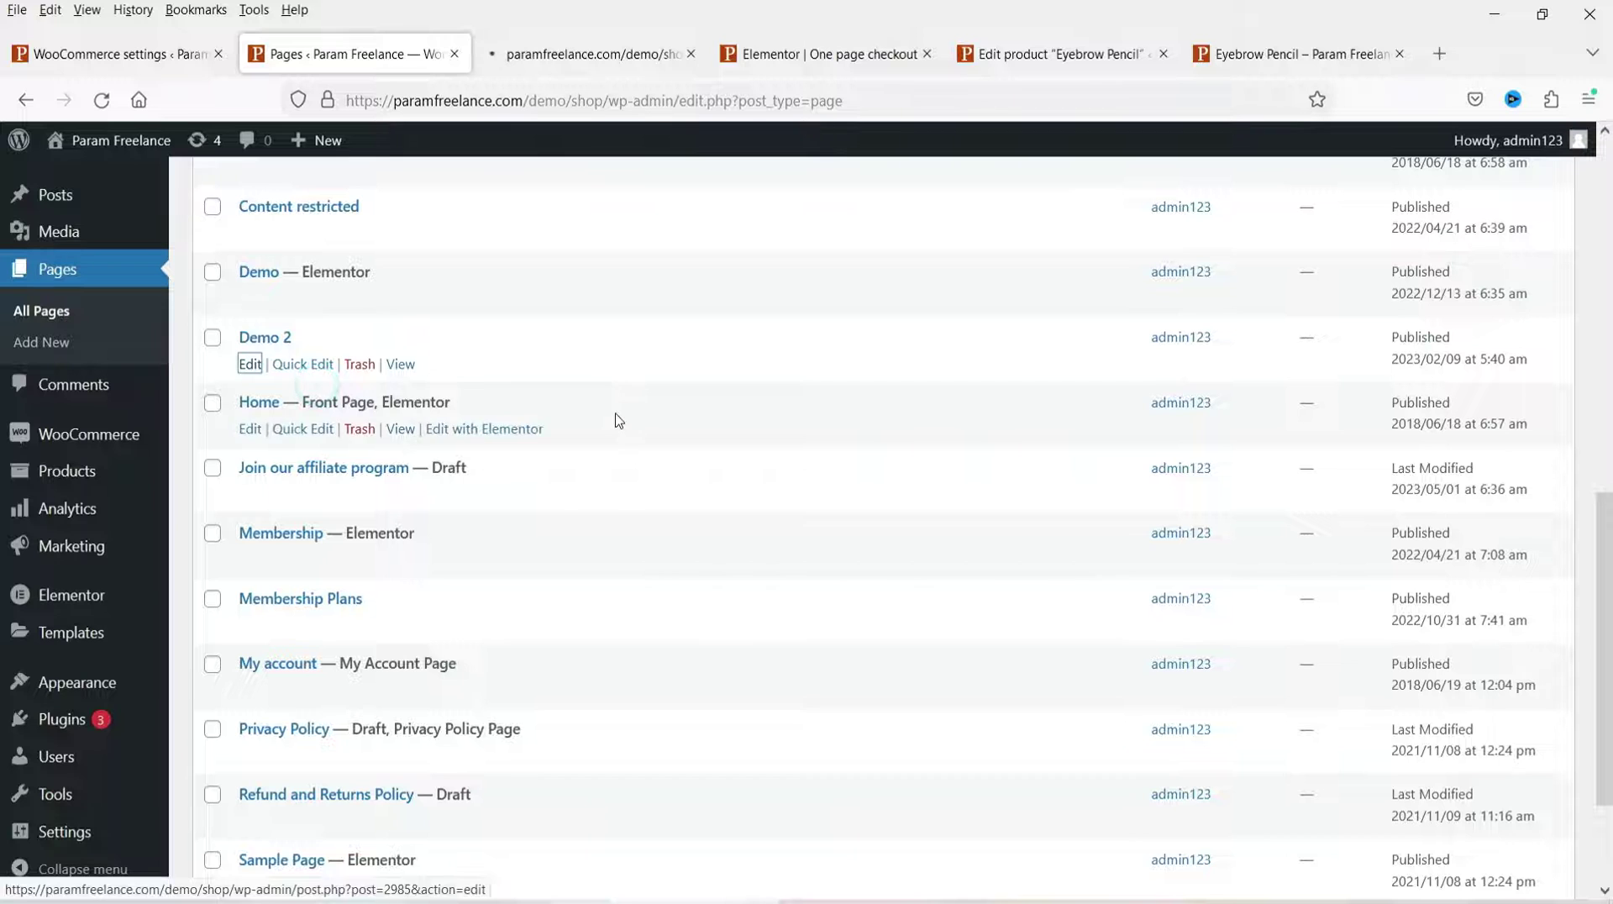
Add a single-column section with 60 px top and bottom padding in Elementor.
{"action": "left_click", "coordinate": [811, 54]}
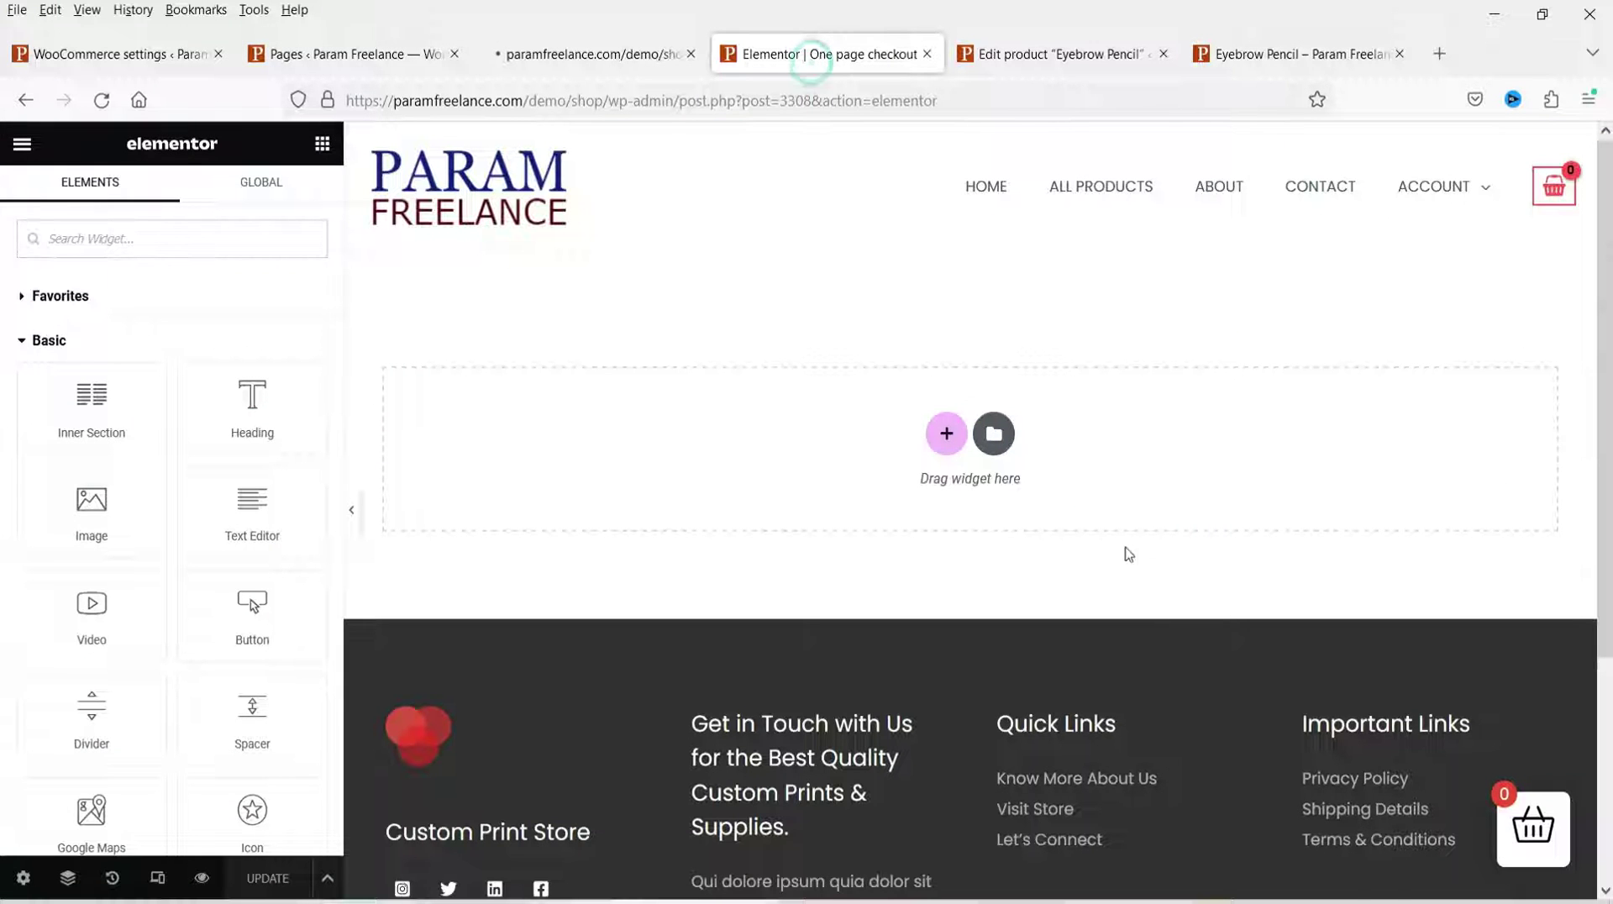
{"action": "left_click", "coordinate": [944, 439]}
{"action": "left_click", "coordinate": [713, 483]}
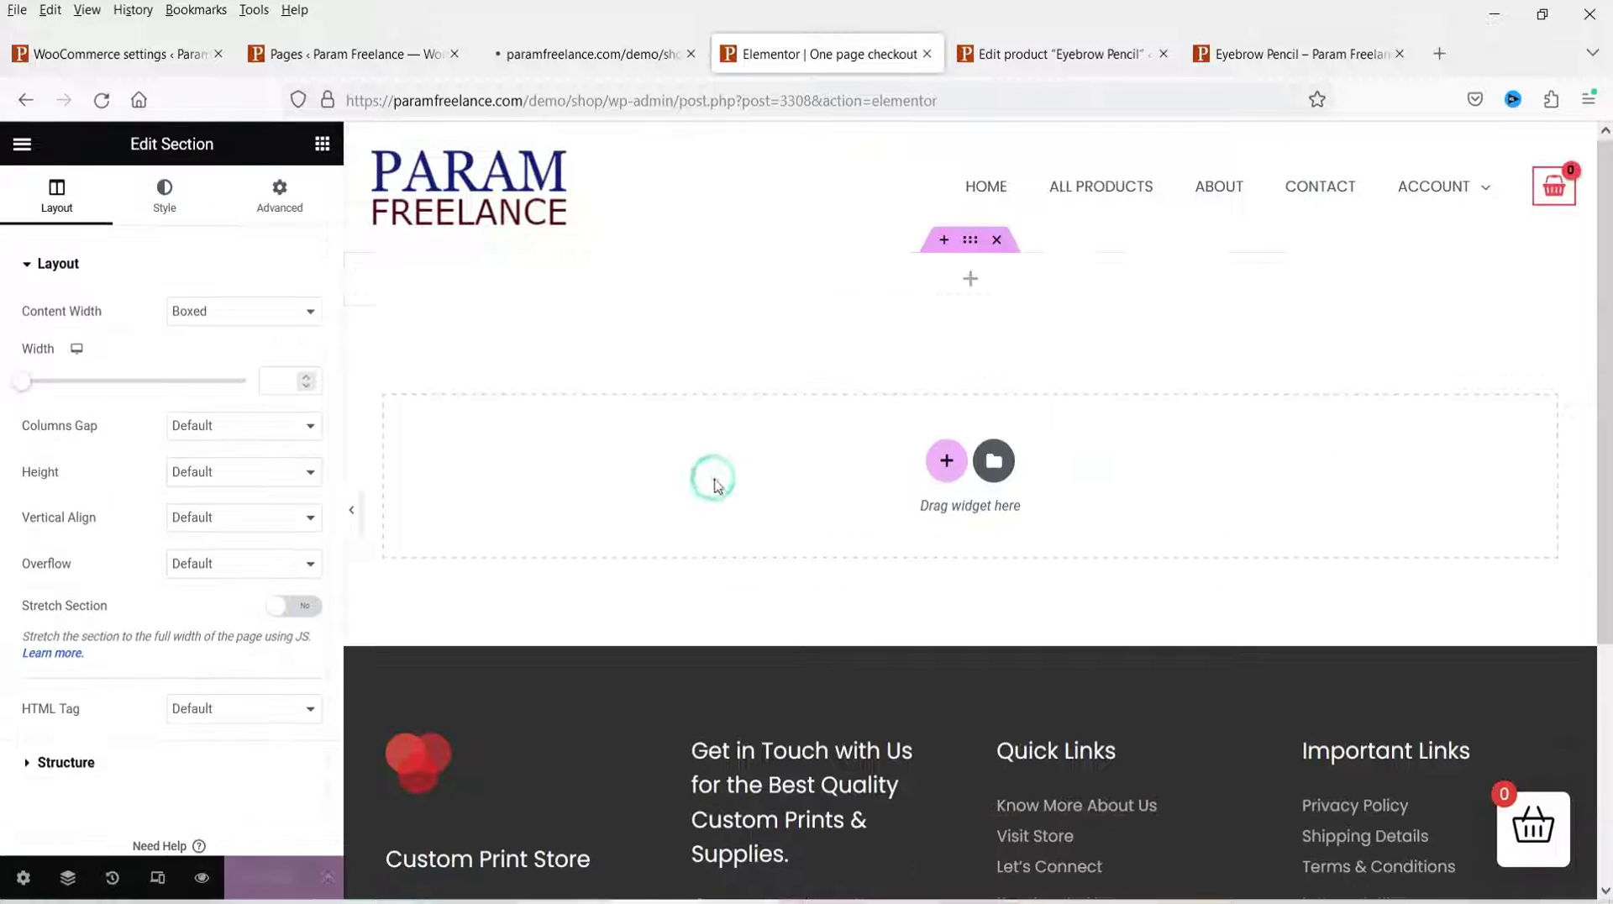
{"action": "left_click", "coordinate": [280, 195]}
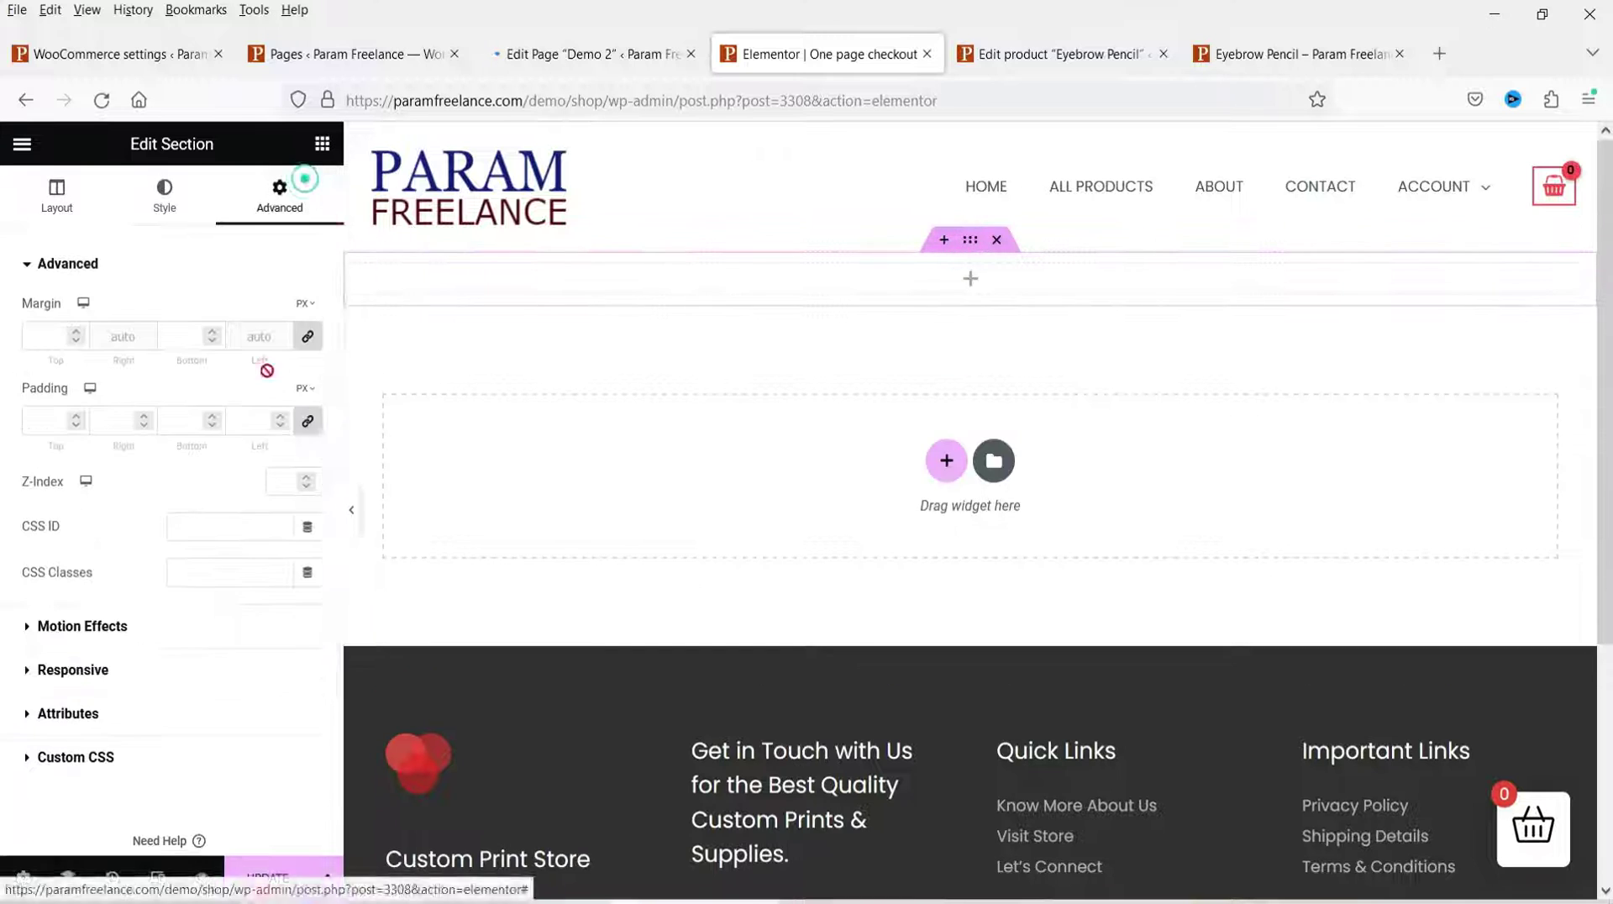
{"action": "left_click", "coordinate": [172, 421]}
{"action": "type", "text": "60"}
{"action": "left_click", "coordinate": [968, 346]}
Insert a Classic block into the Demo 2 page.
{"action": "key", "text": "ctrl+shift+Tab"}
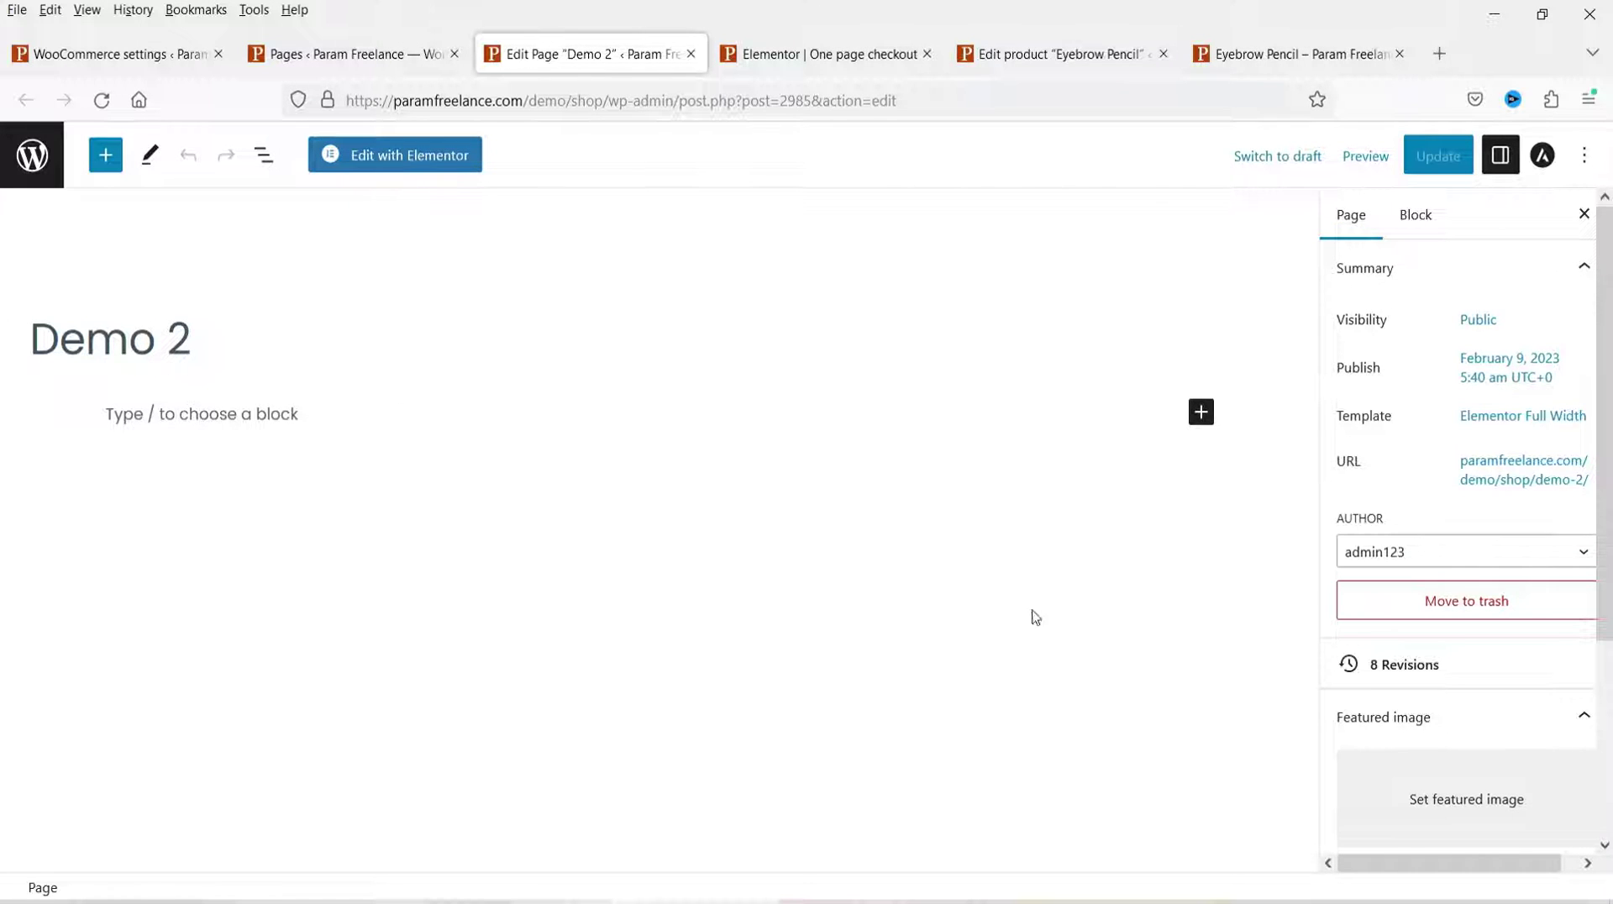
{"action": "left_click", "coordinate": [105, 155]}
{"action": "type", "text": "class"}
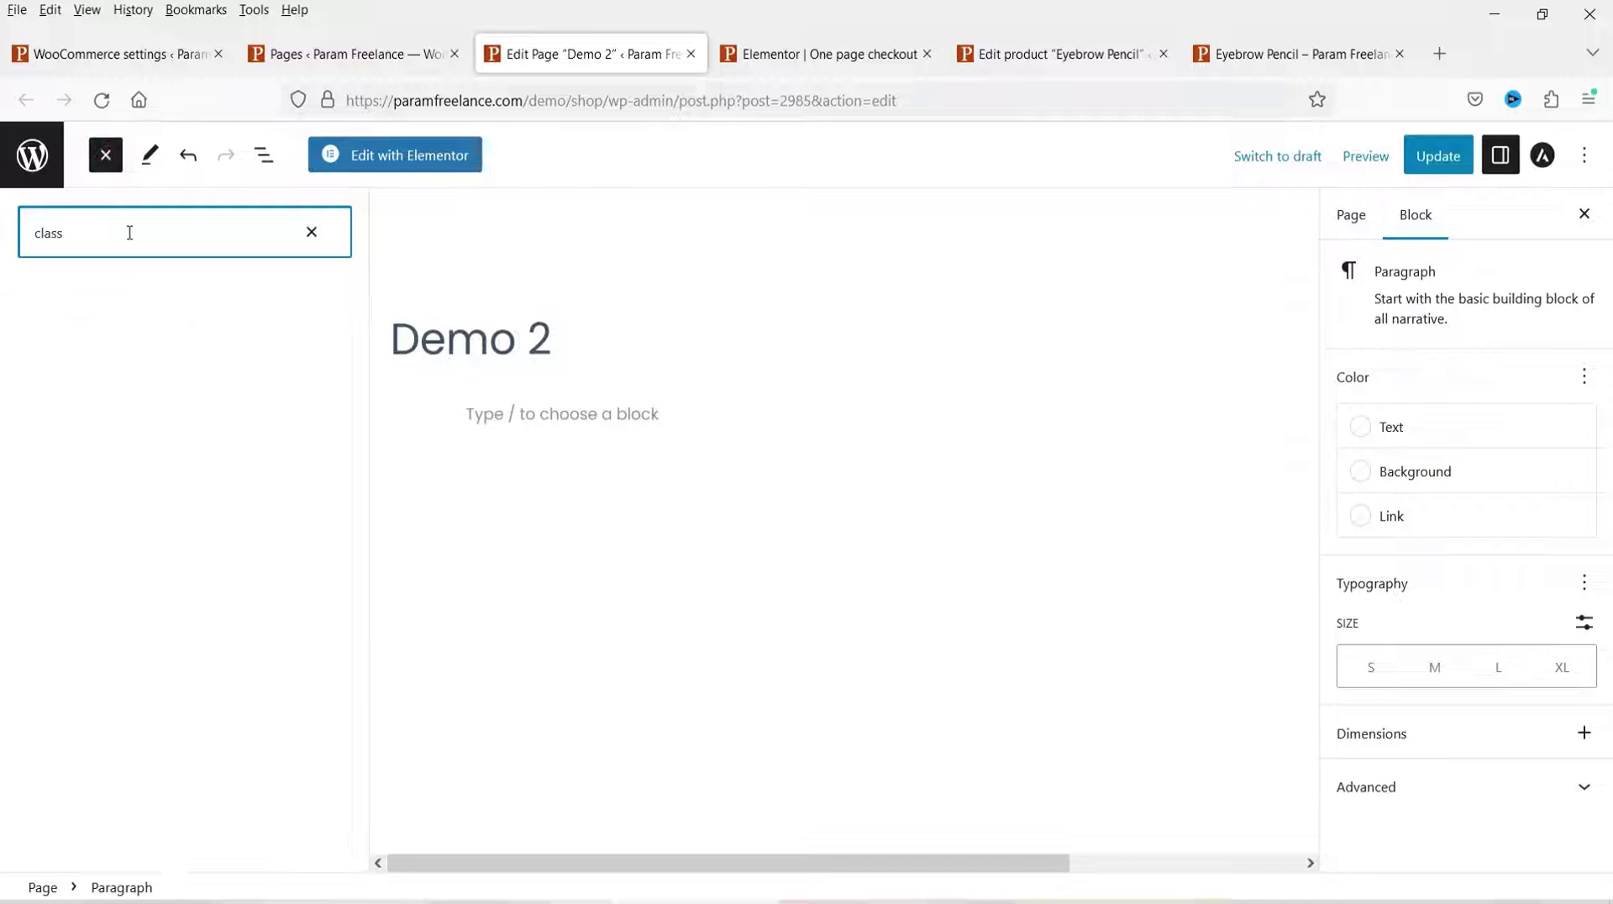
{"action": "left_click", "coordinate": [73, 361]}
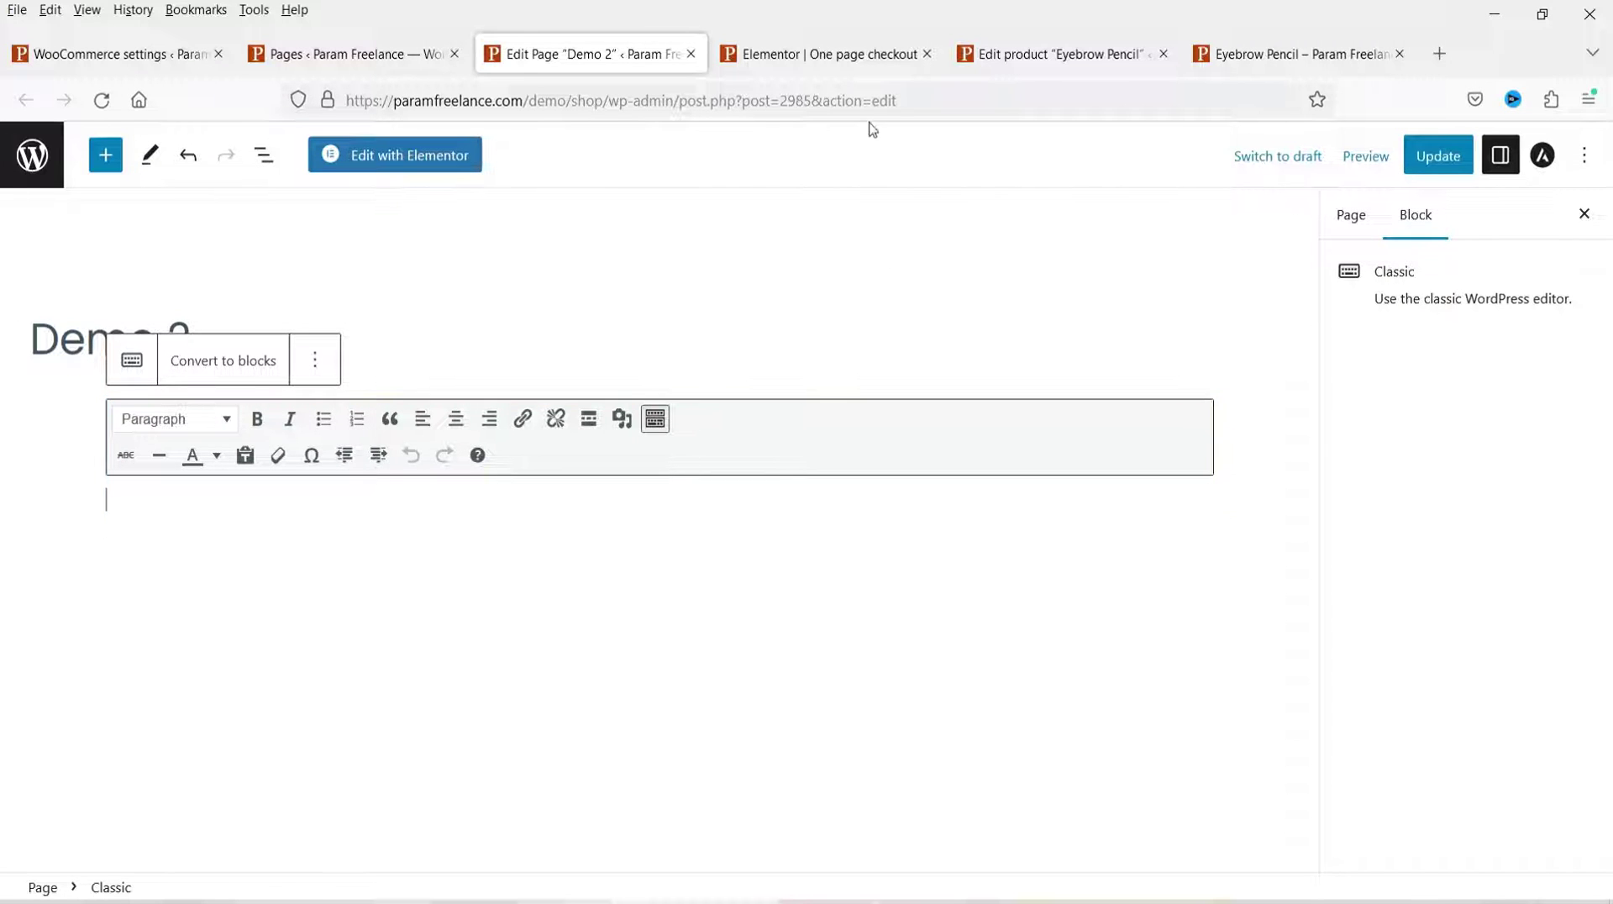
Place a Text Editor widget into the new One page checkout section.
{"action": "left_click", "coordinate": [828, 54]}
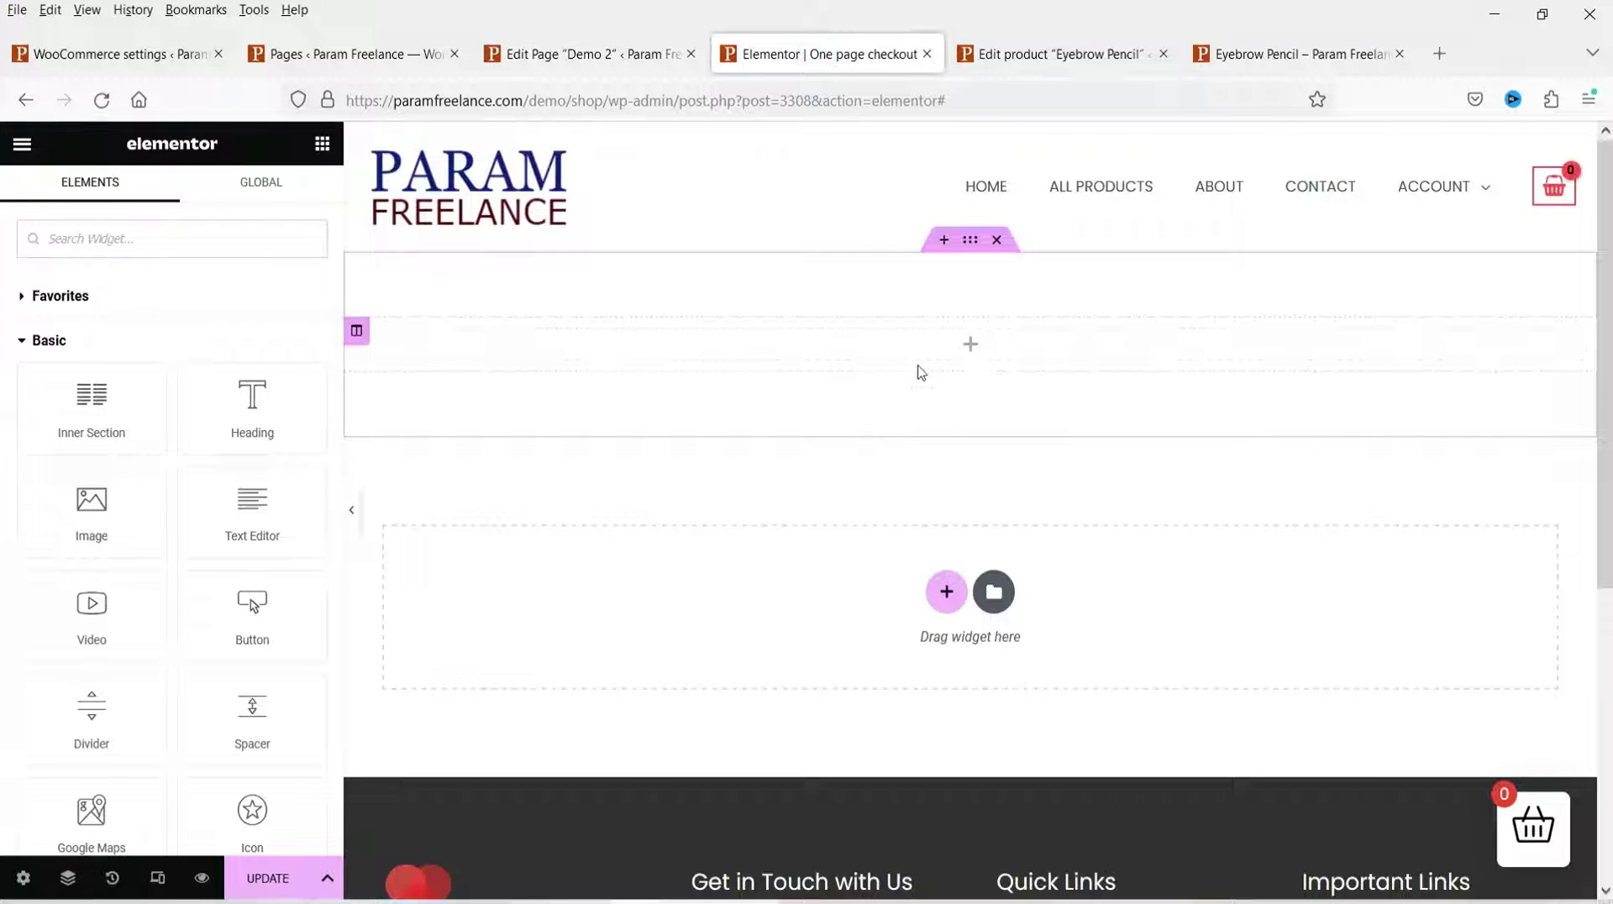
{"action": "left_click_drag", "start_coordinate": [252, 518], "coordinate": [798, 336]}
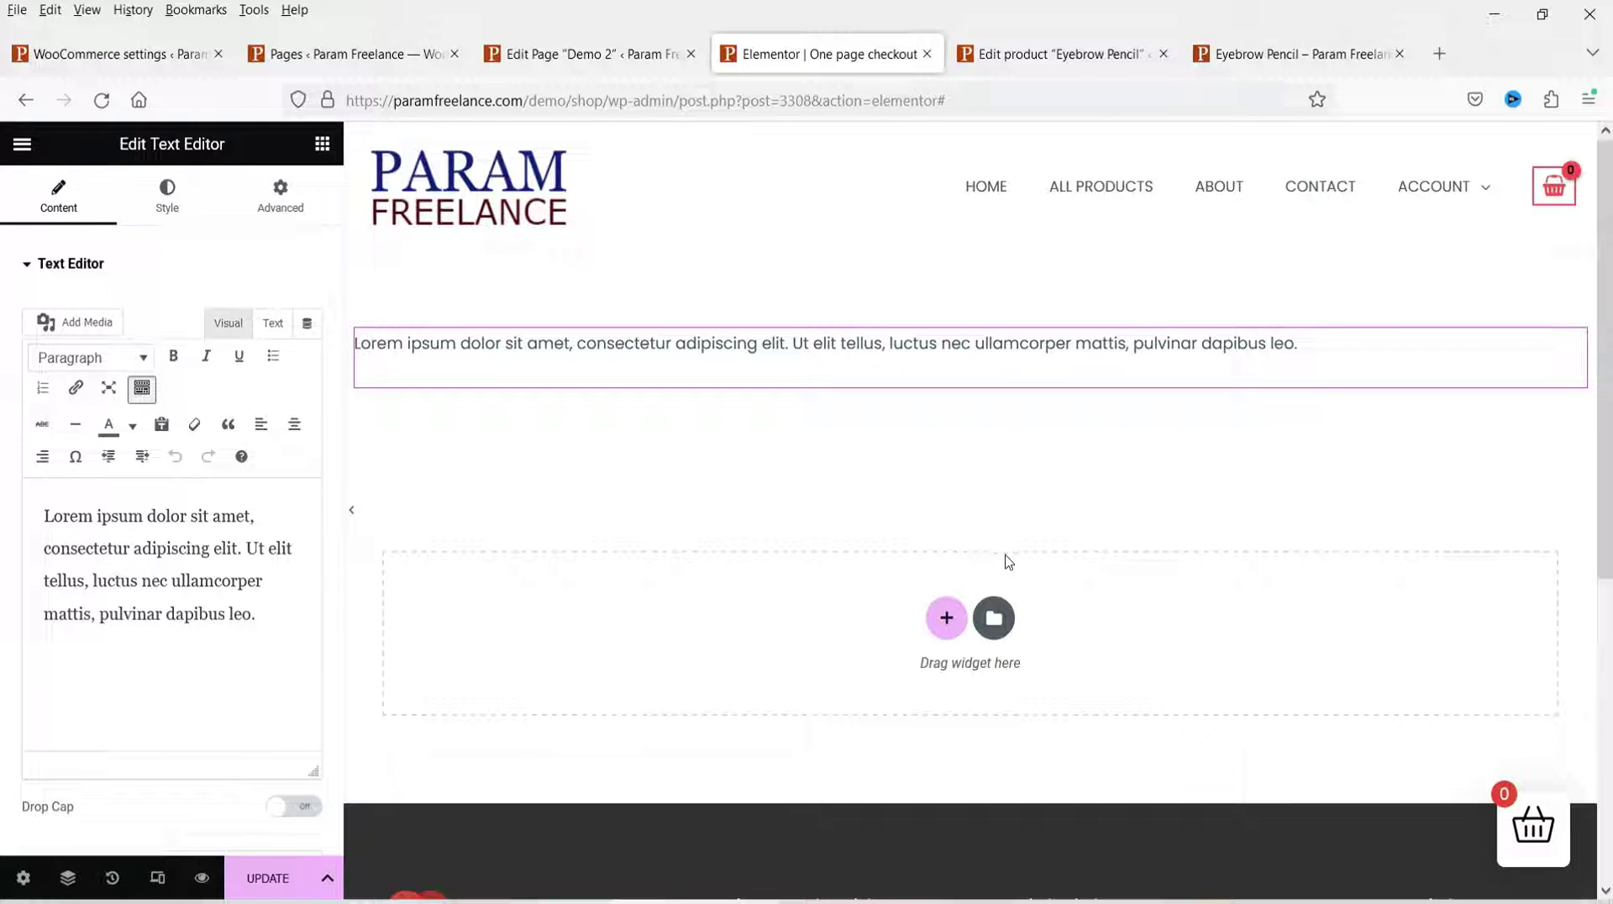
{"action": "left_click", "coordinate": [1076, 54]}
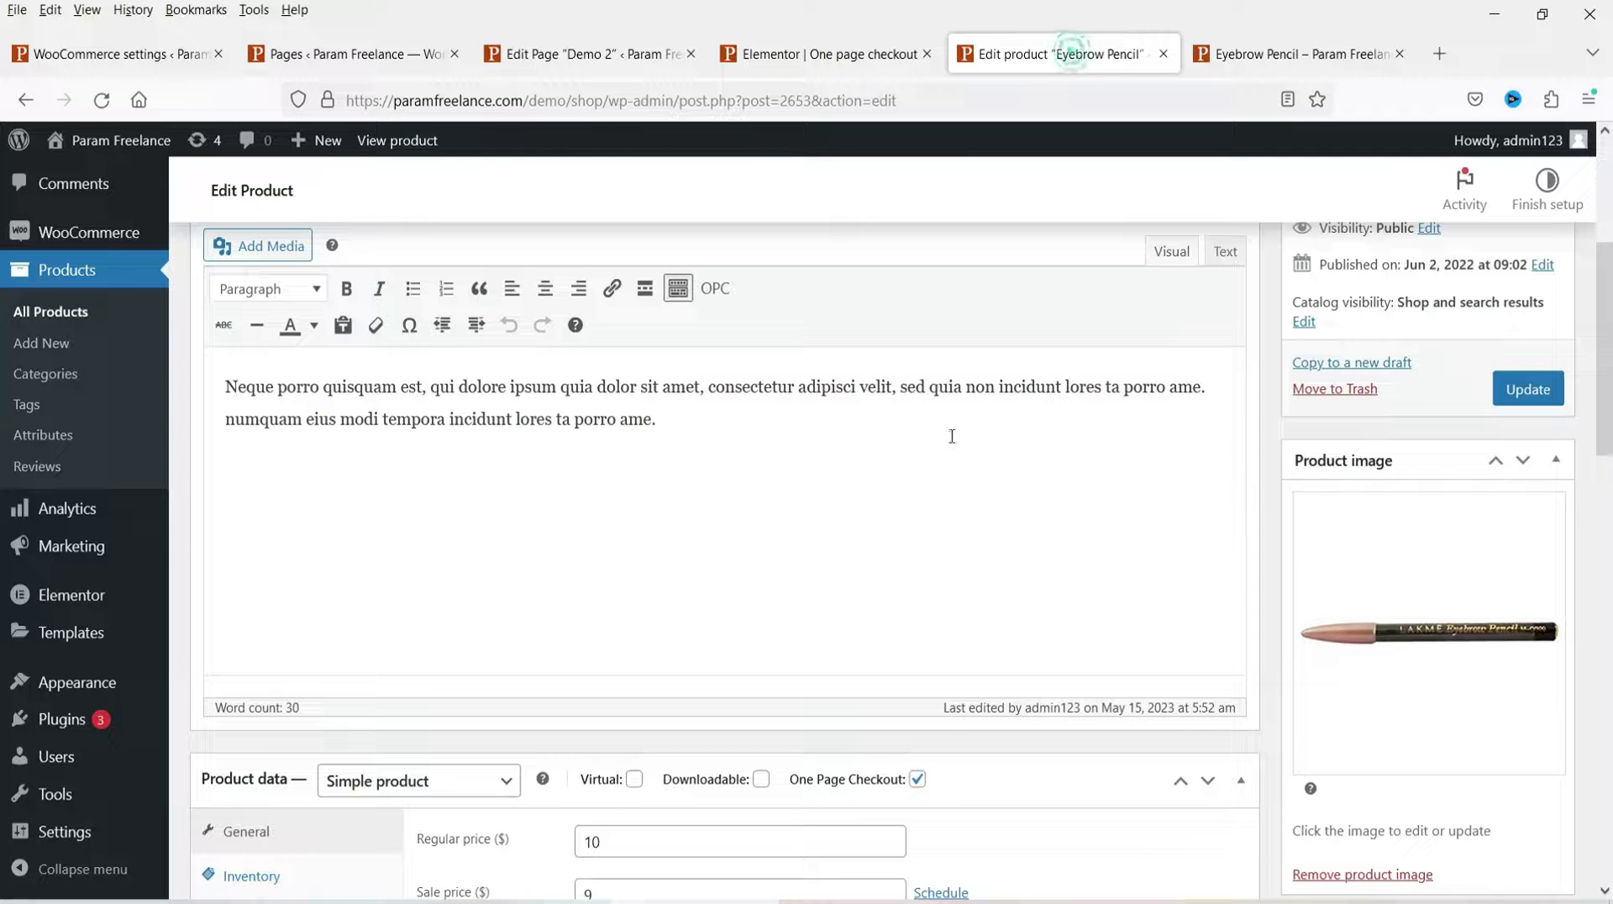
Insert a Pre-selected products [sa_cfw_opc type="pre_selected"] shortcode at the end of Eyebrow Pencil's description and select it.
{"action": "scroll", "coordinate": [888, 382], "scroll_direction": "down", "scroll_amount": 5}
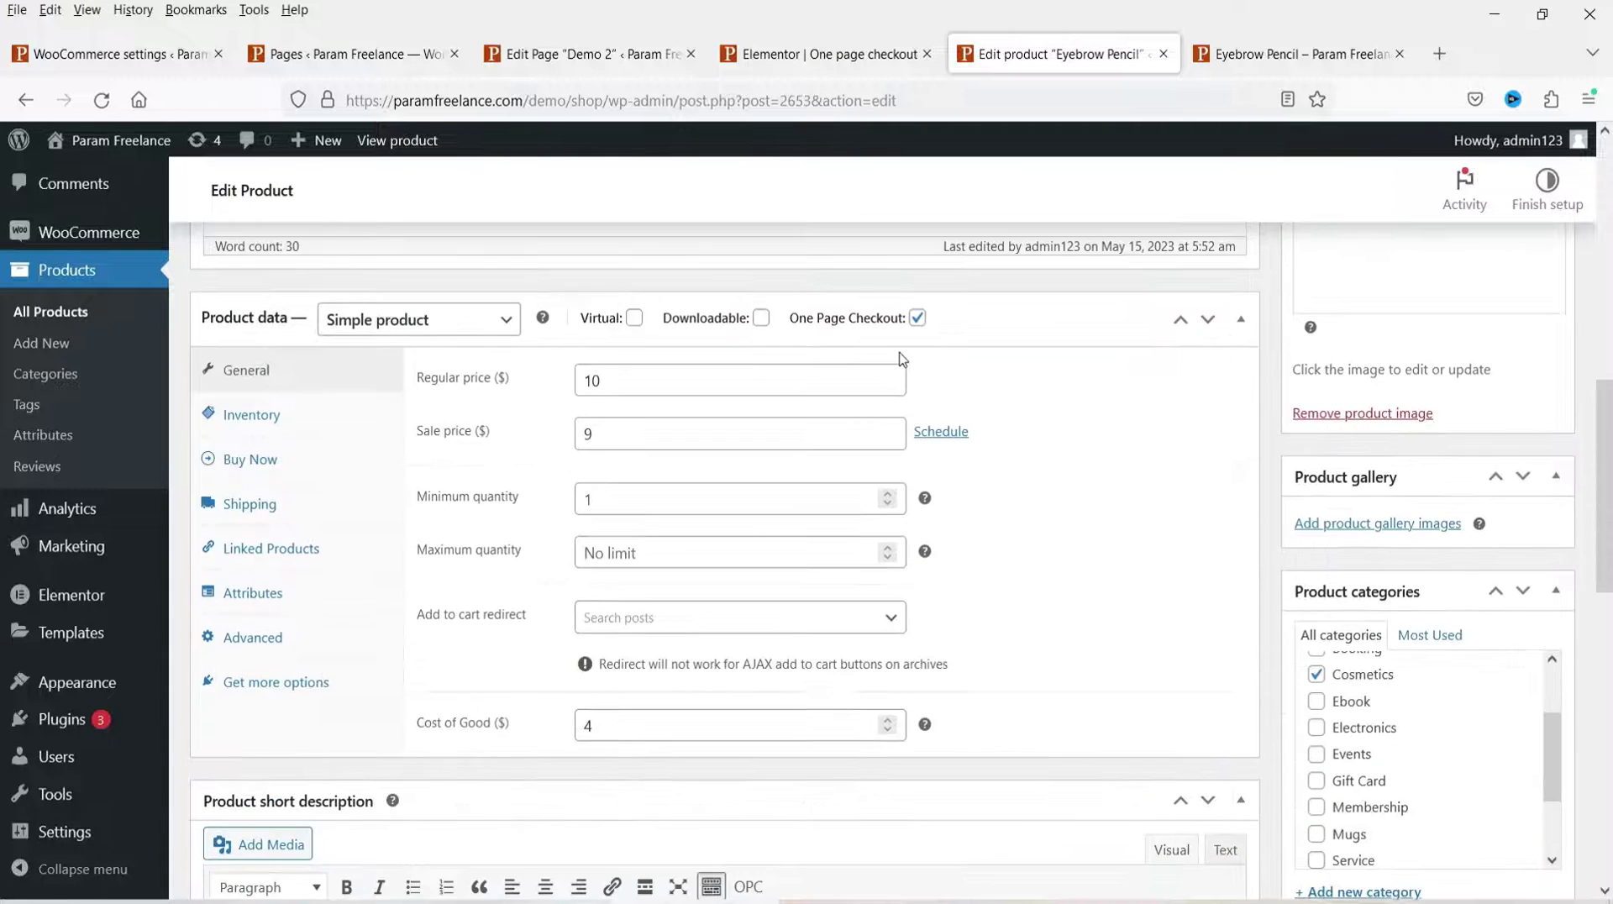
{"action": "scroll", "coordinate": [911, 336], "scroll_direction": "up", "scroll_amount": 5}
{"action": "left_click", "coordinate": [896, 492]}
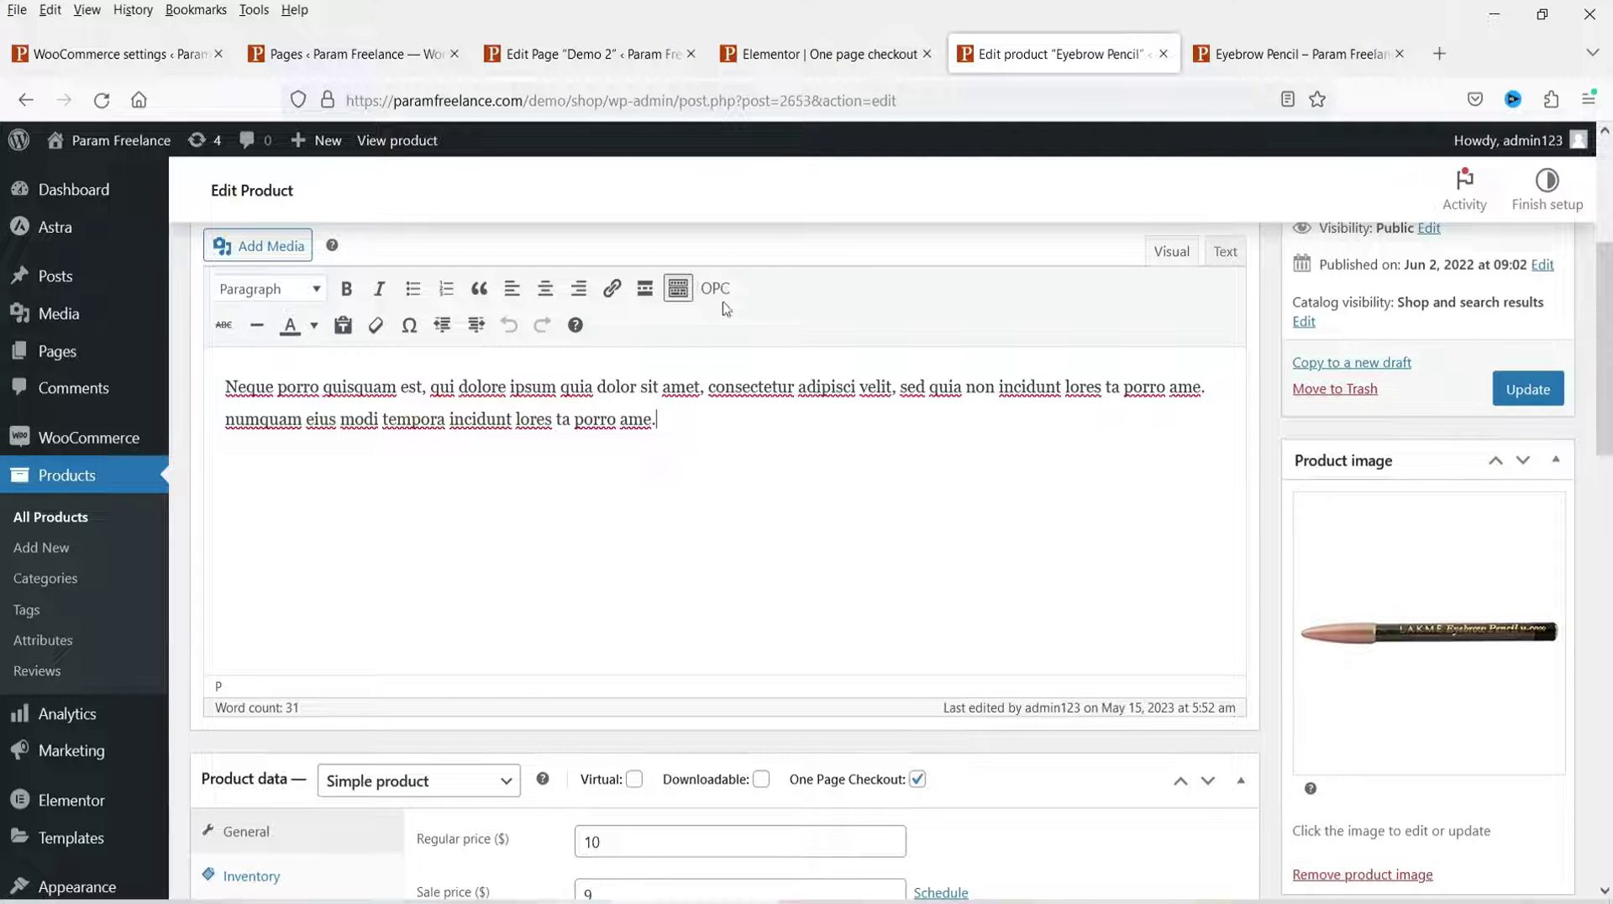
{"action": "left_click", "coordinate": [716, 289]}
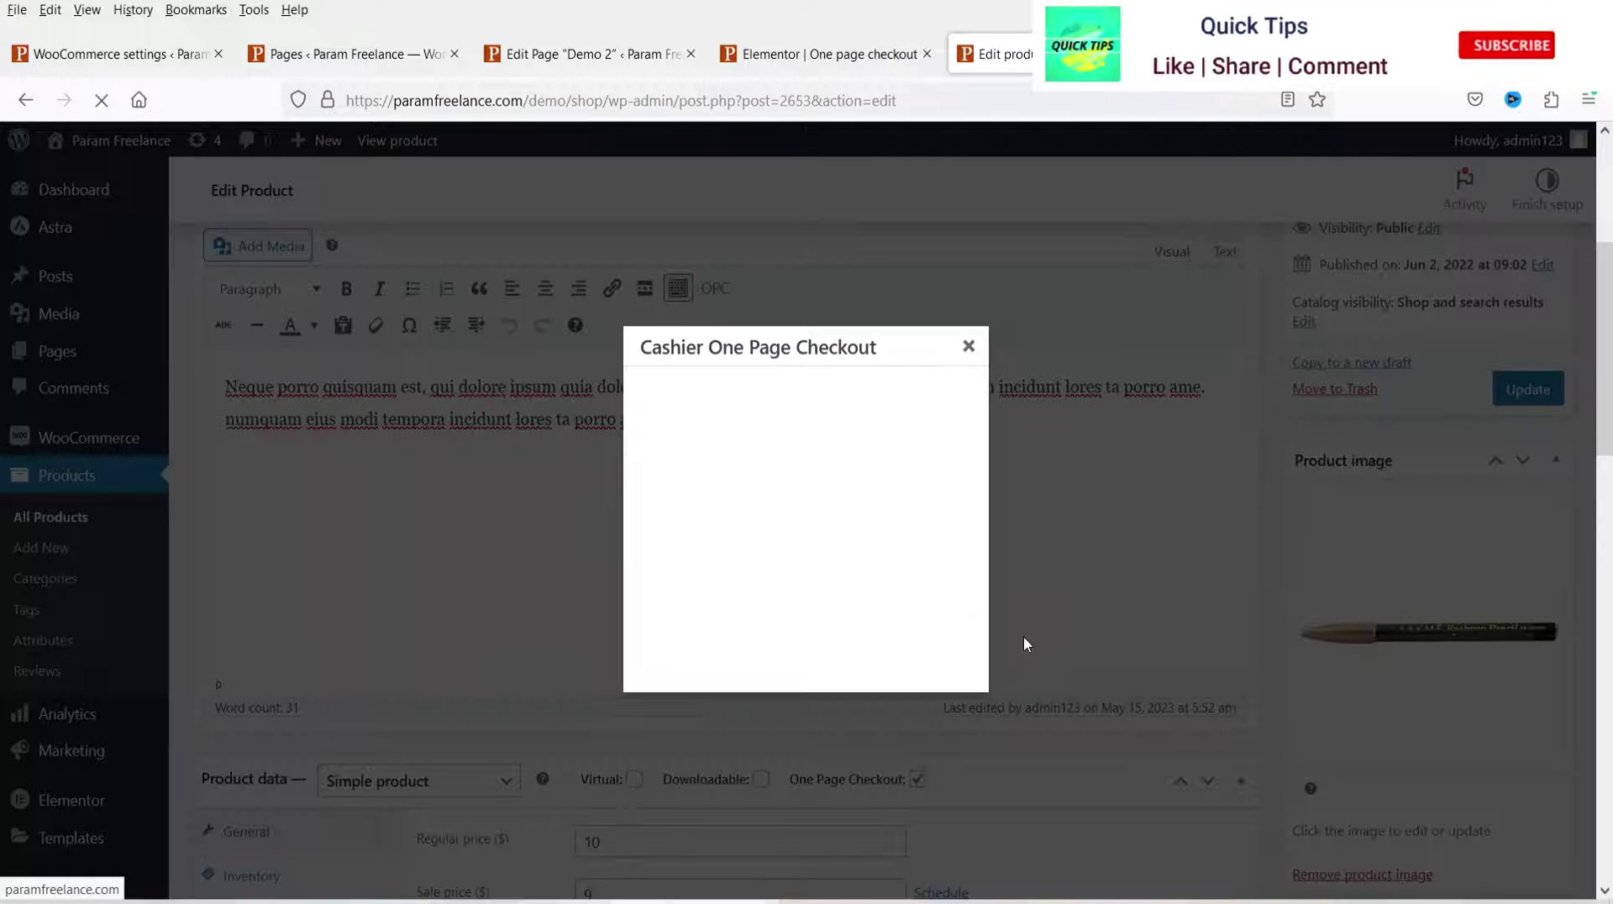
{"action": "left_click", "coordinate": [769, 425]}
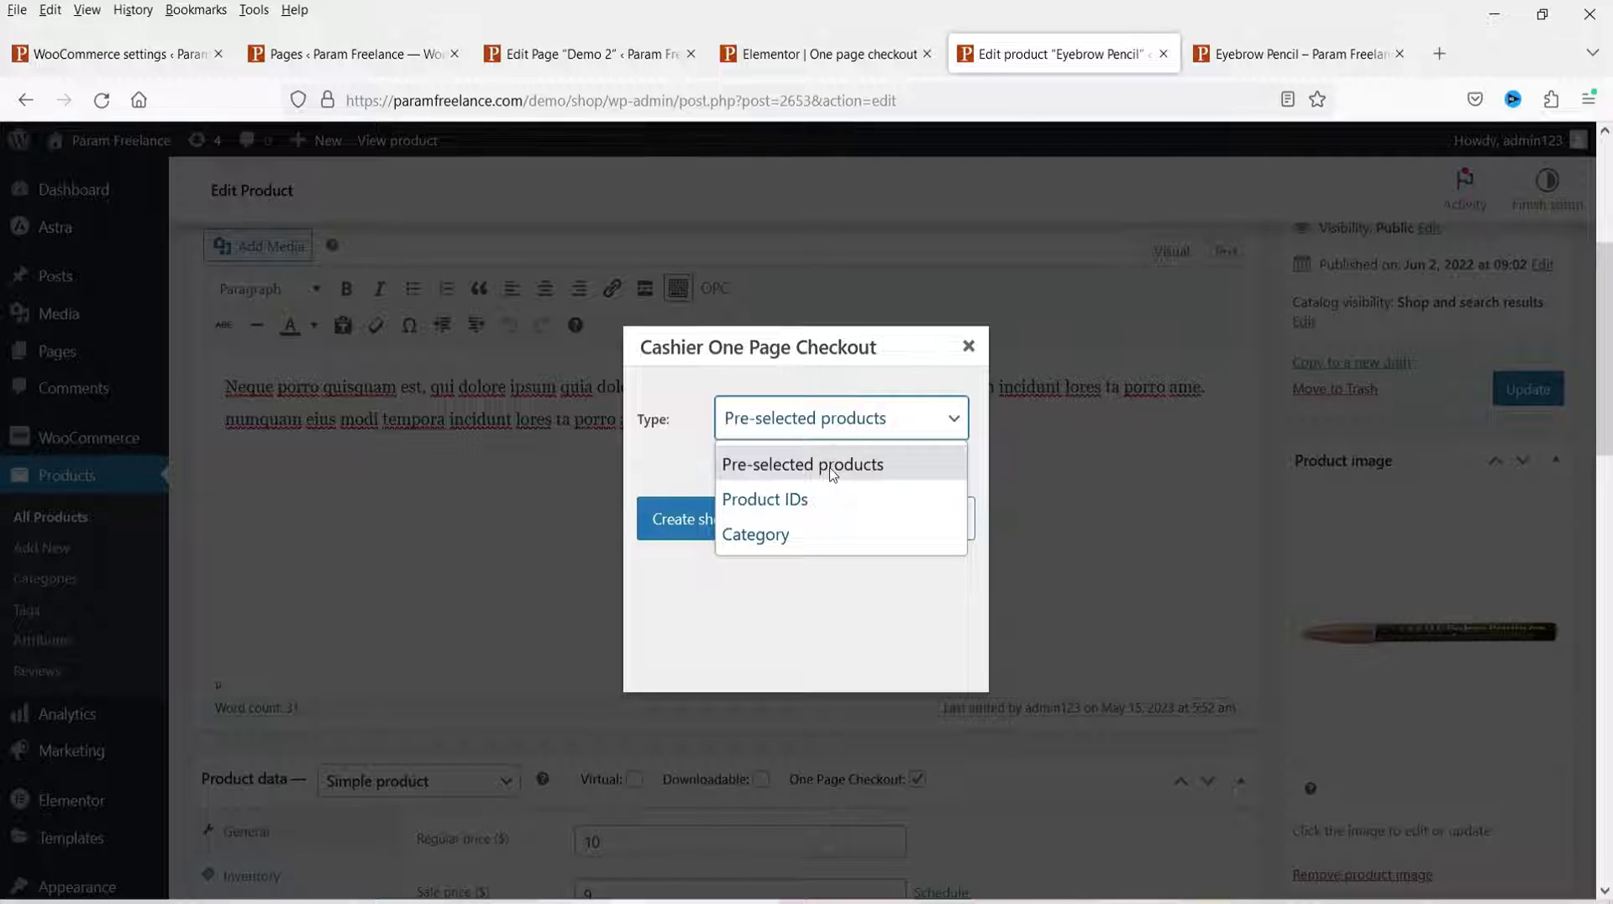
{"action": "left_click", "coordinate": [832, 473]}
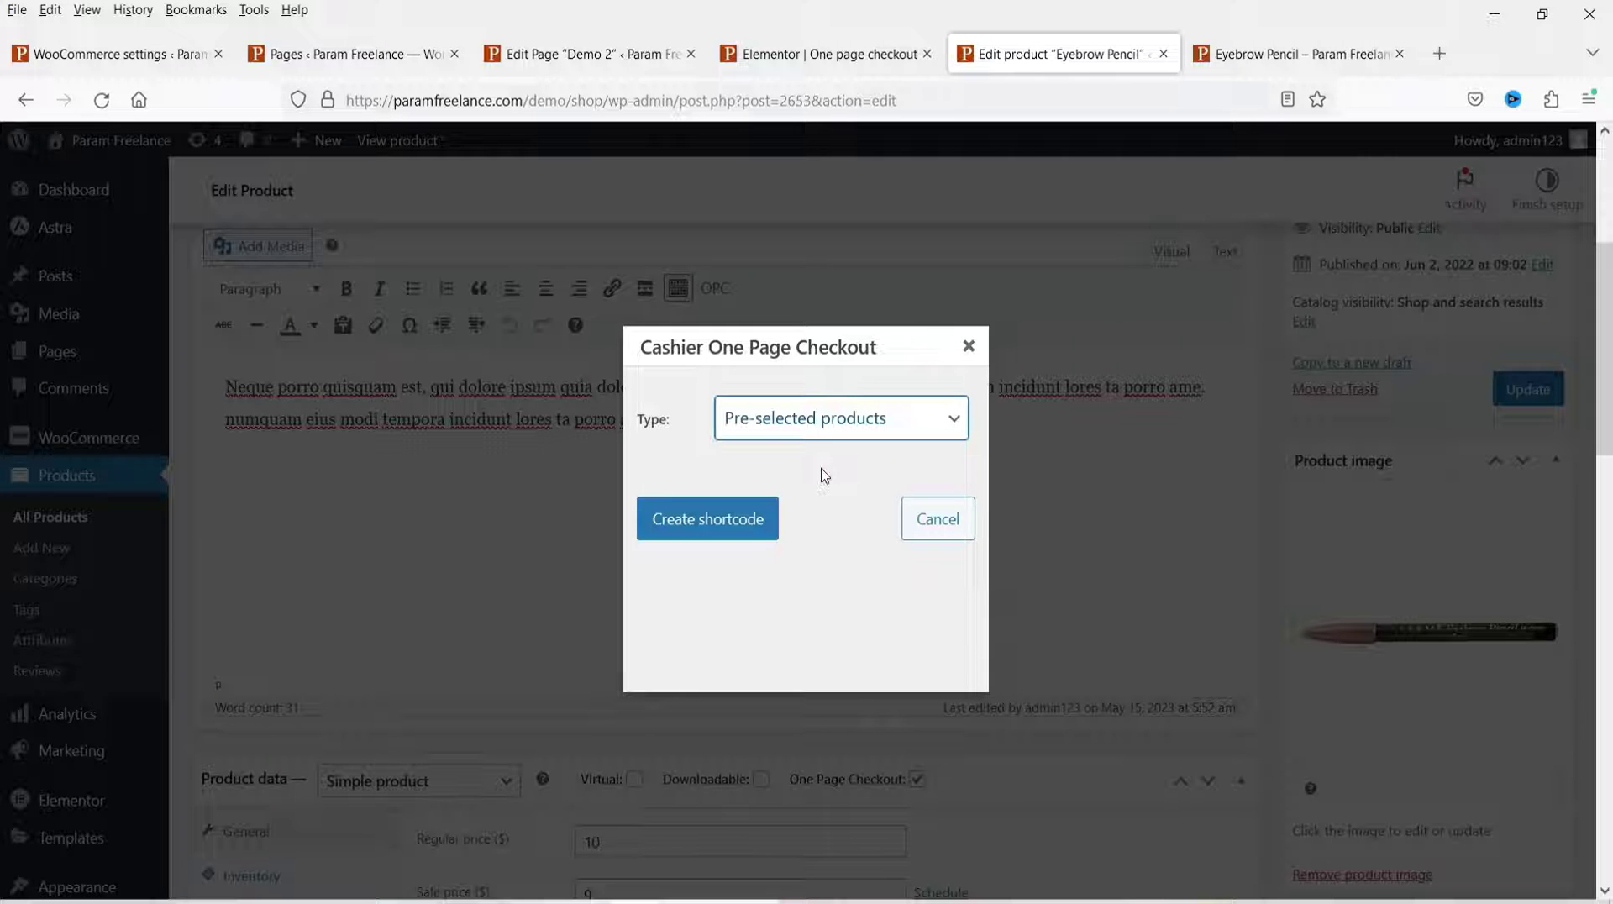
{"action": "left_click", "coordinate": [758, 529]}
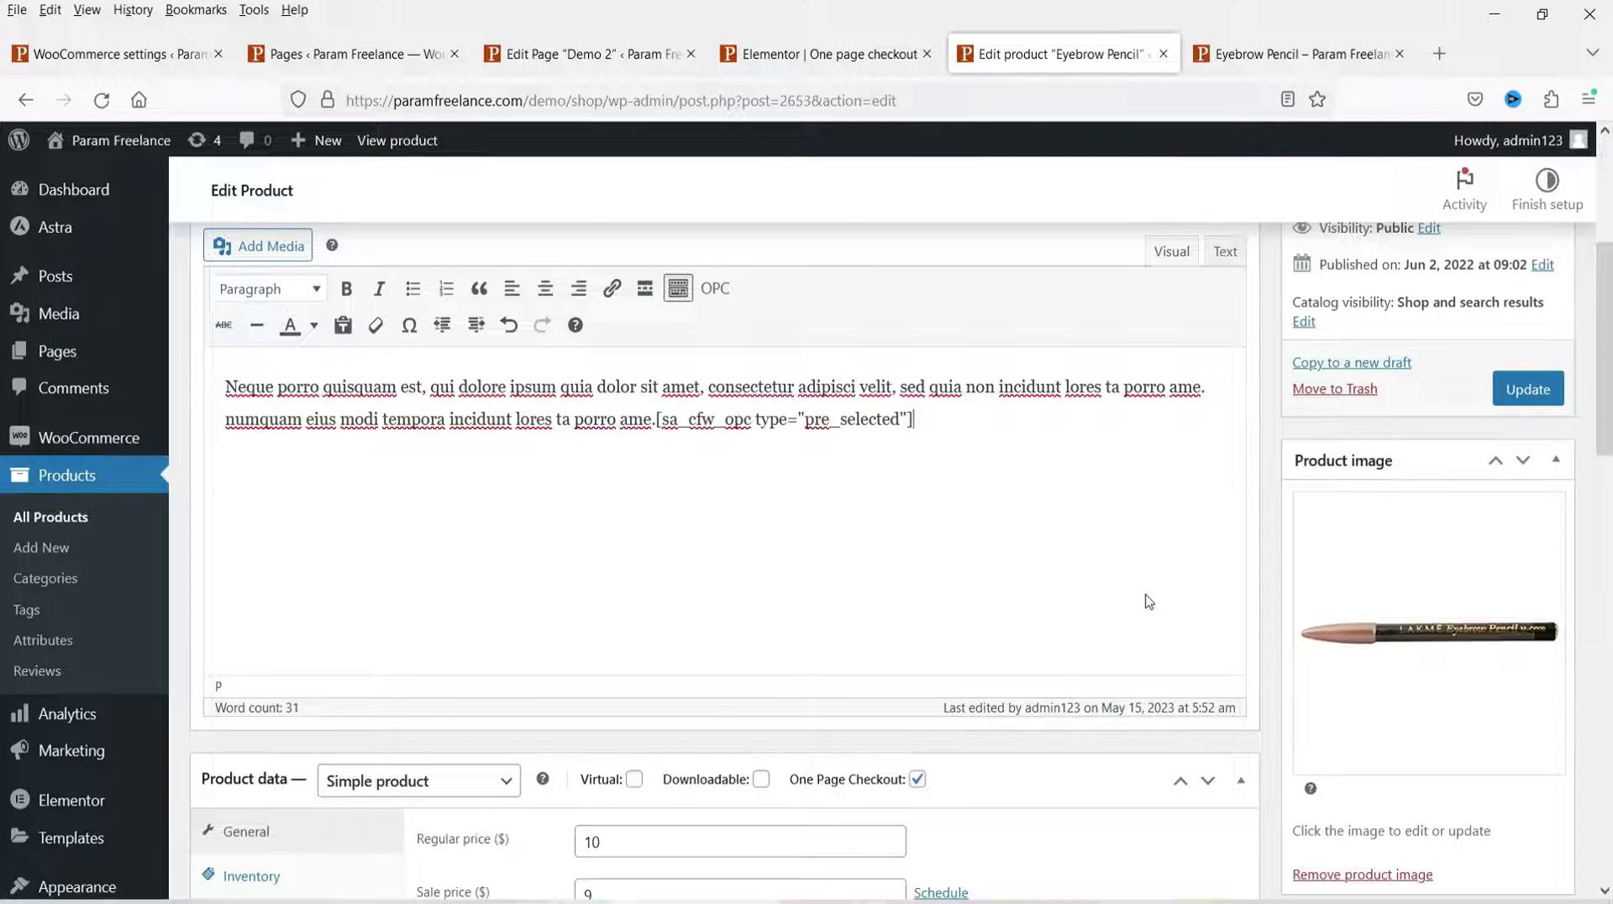
{"action": "left_click_drag", "start_coordinate": [657, 419], "coordinate": [950, 420]}
{"action": "key", "text": "ctrl+c"}
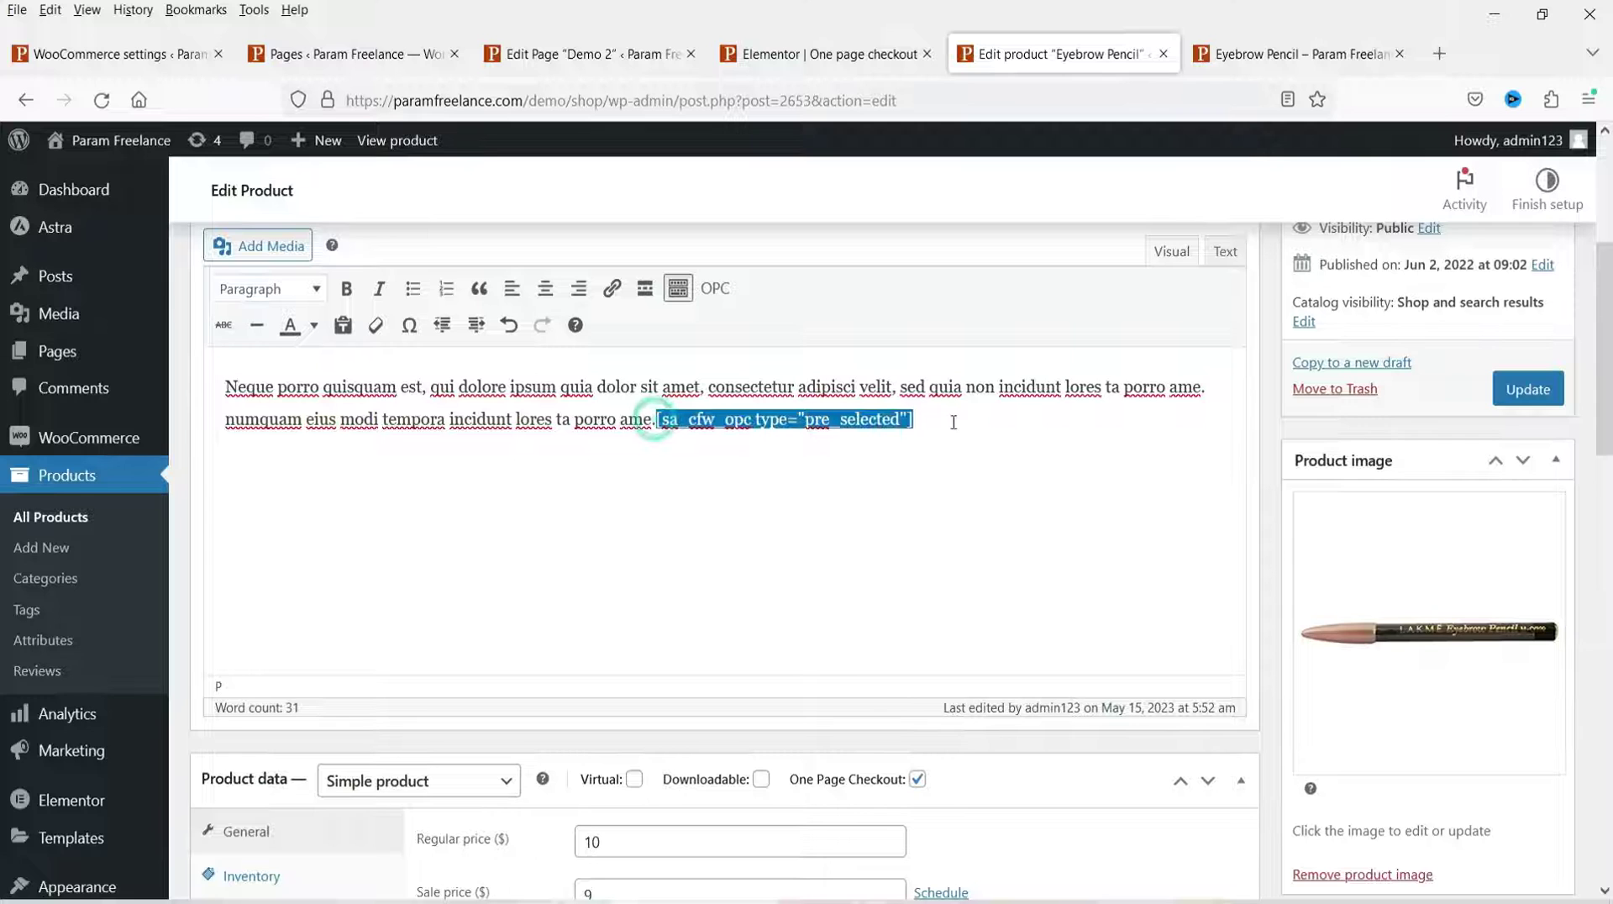
{"action": "left_click", "coordinate": [821, 54]}
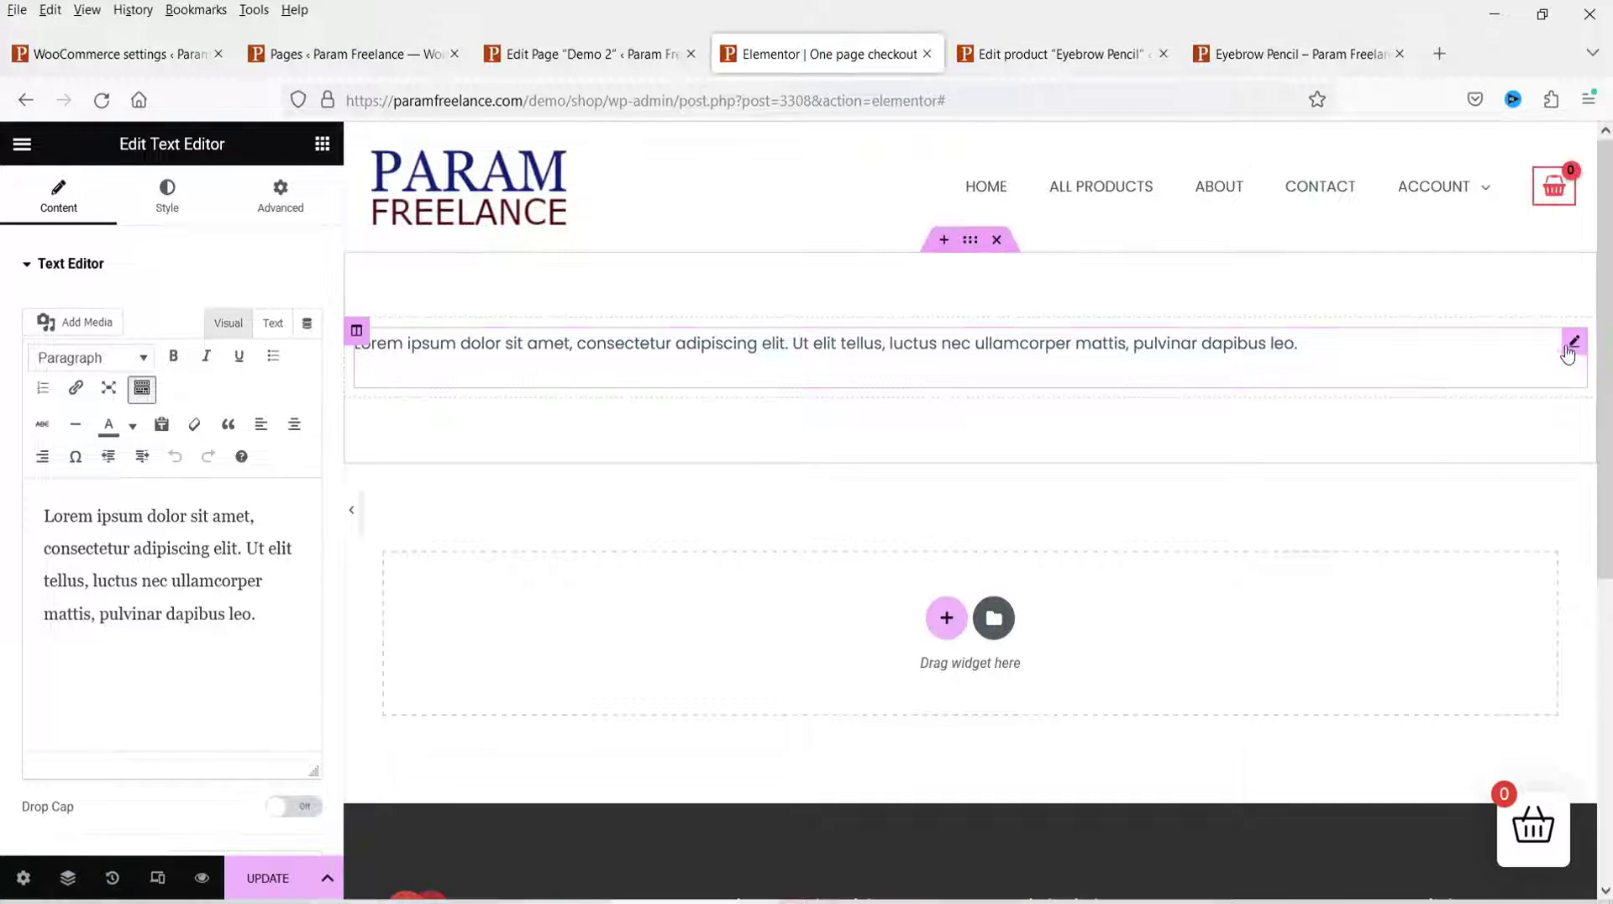
Replace the text widget with a Shortcode widget holding the pasted pre-selected checkout shortcode.
{"action": "right_click", "coordinate": [1590, 362]}
{"action": "left_click", "coordinate": [1482, 737]}
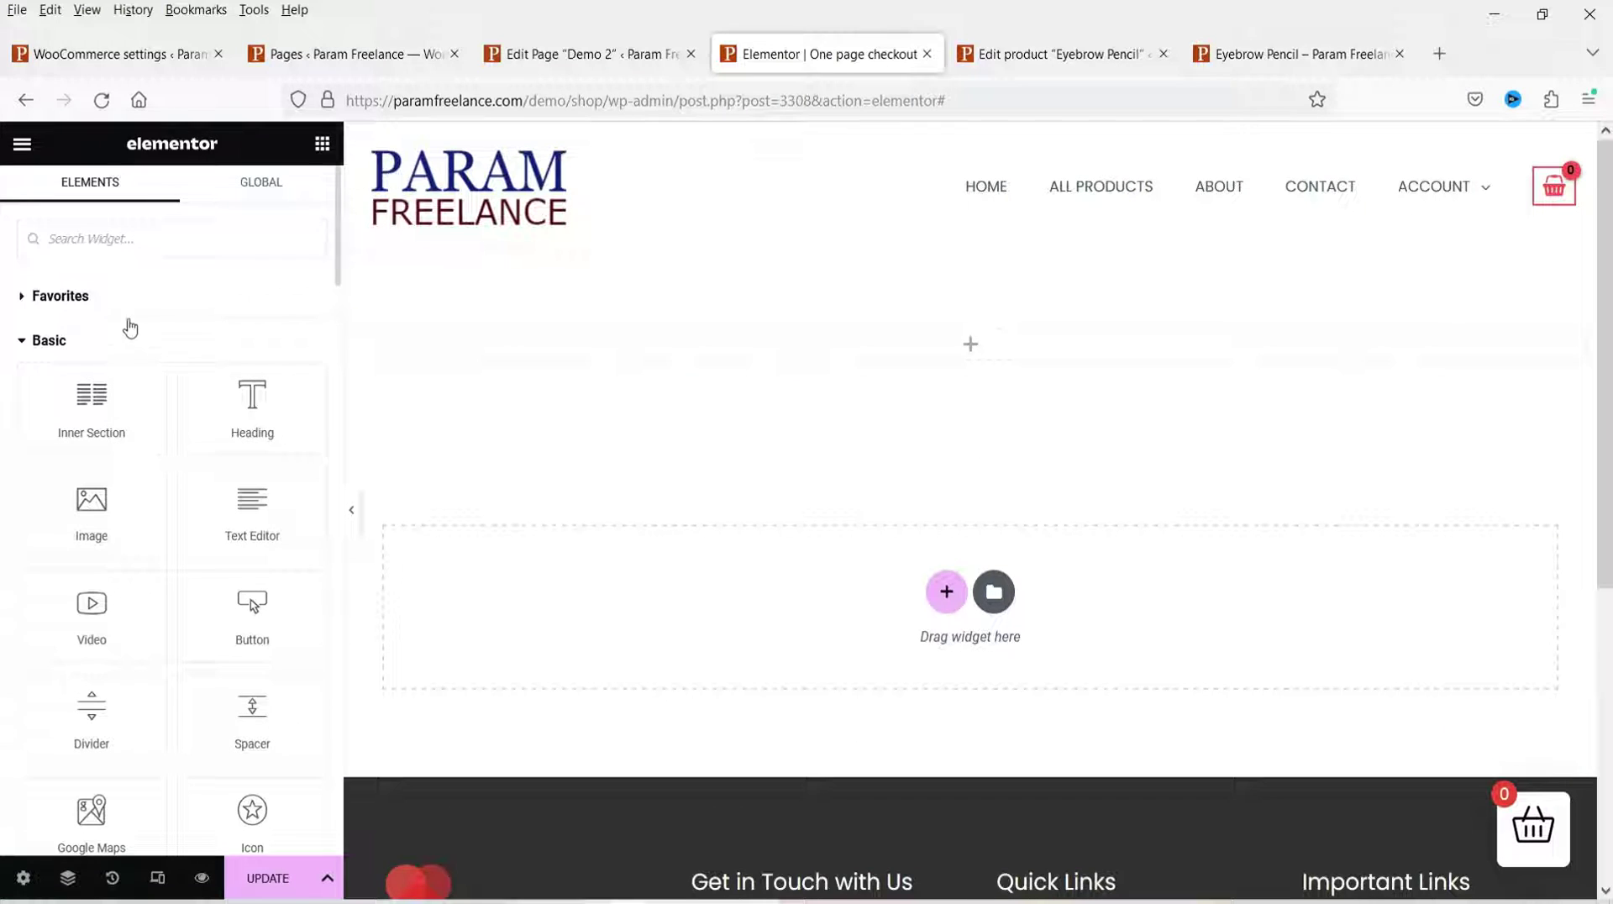
{"action": "left_click", "coordinate": [129, 239]}
{"action": "type", "text": "shor"}
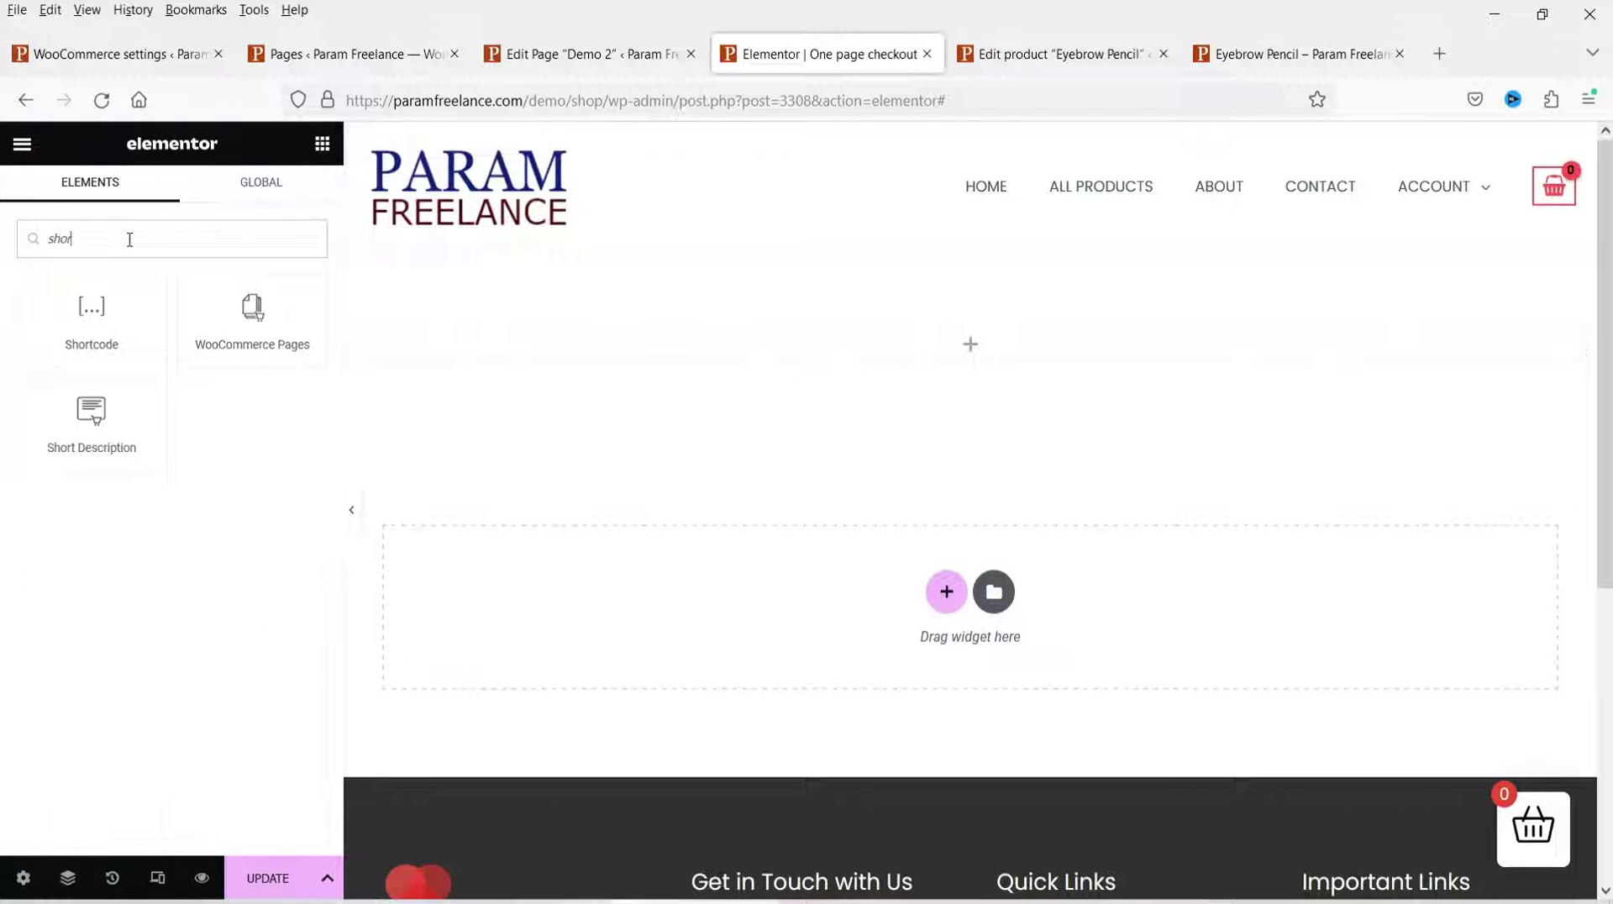
{"action": "left_click_drag", "start_coordinate": [30, 278], "coordinate": [658, 349]}
{"action": "left_click", "coordinate": [187, 387]}
{"action": "key", "text": "ctrl+v"}
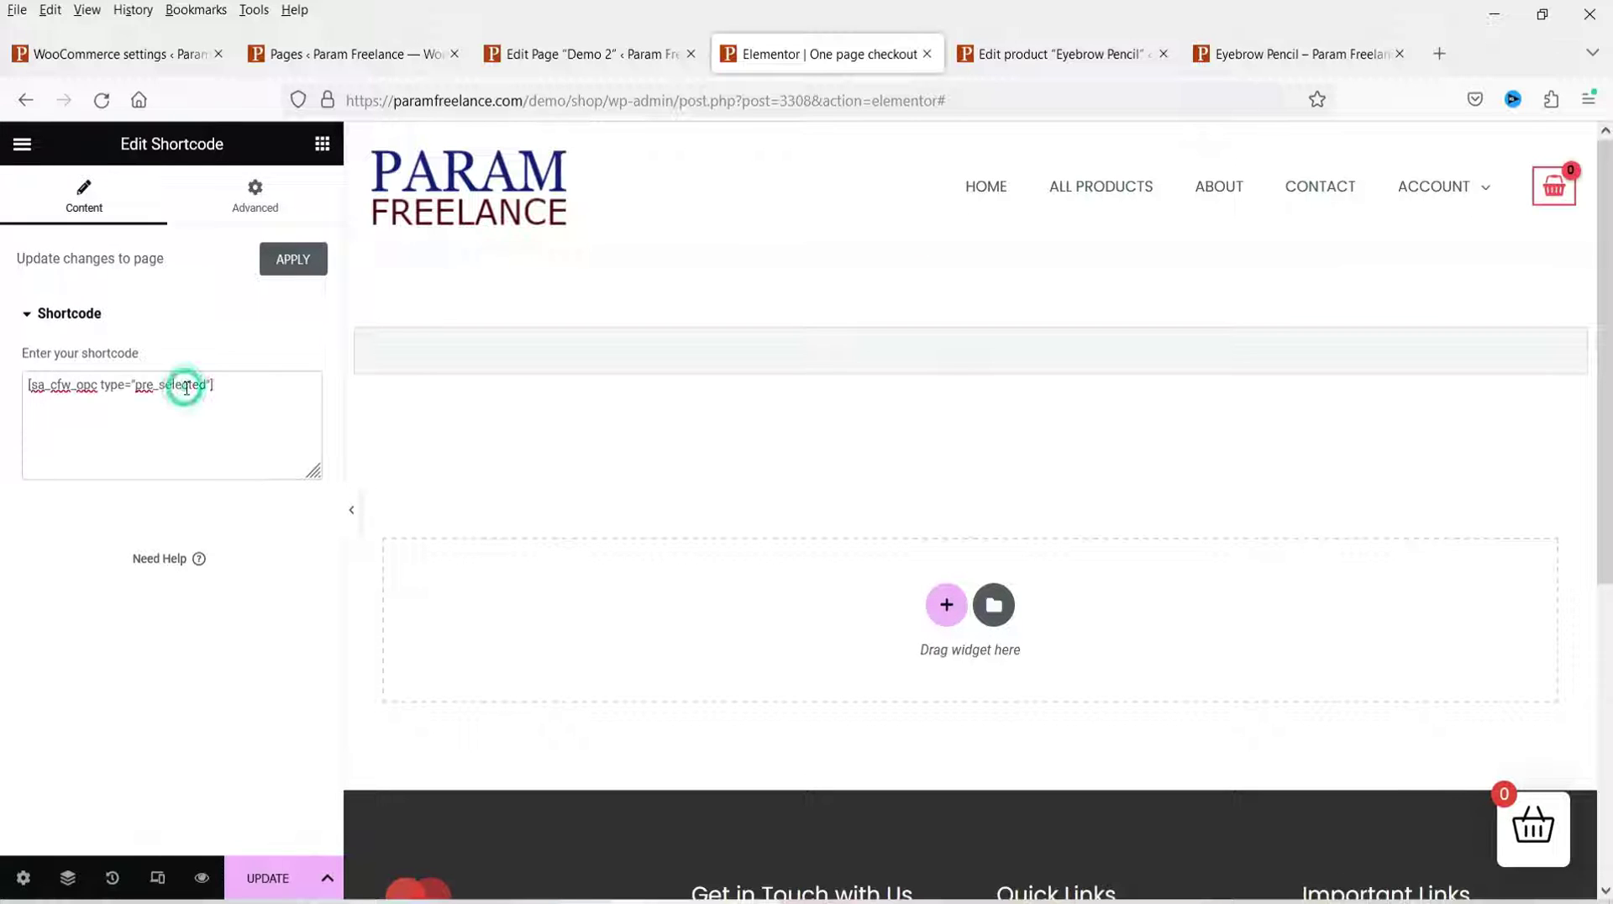
Update the One page checkout page and view the live page in a new tab.
{"action": "left_click", "coordinate": [265, 878]}
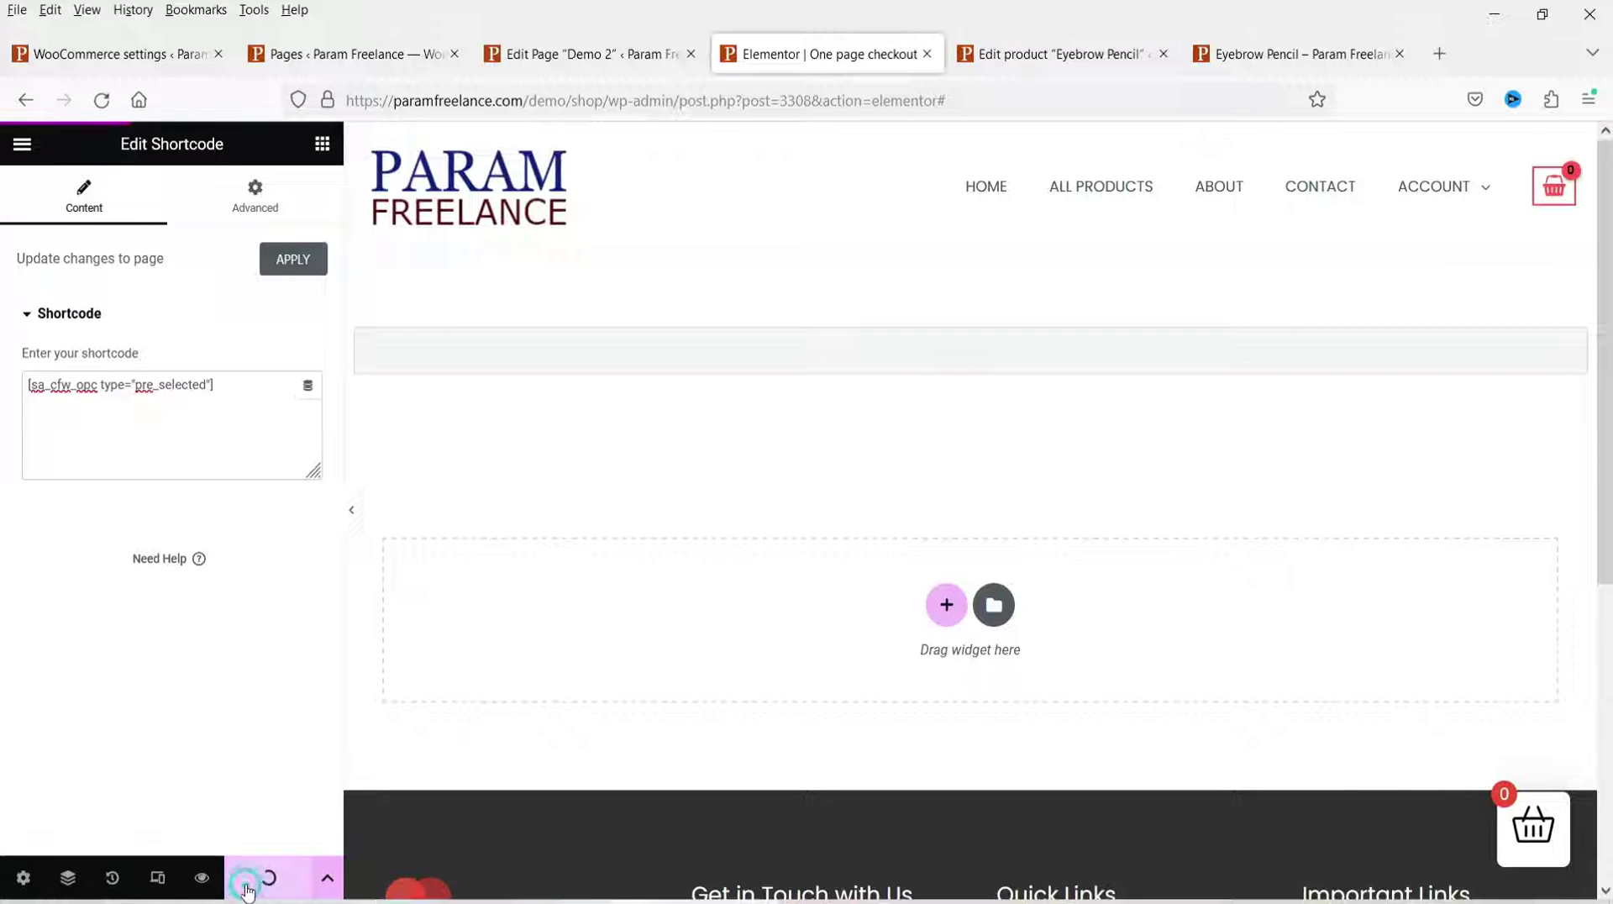
{"action": "left_click", "coordinate": [322, 144]}
{"action": "left_click", "coordinate": [21, 144]}
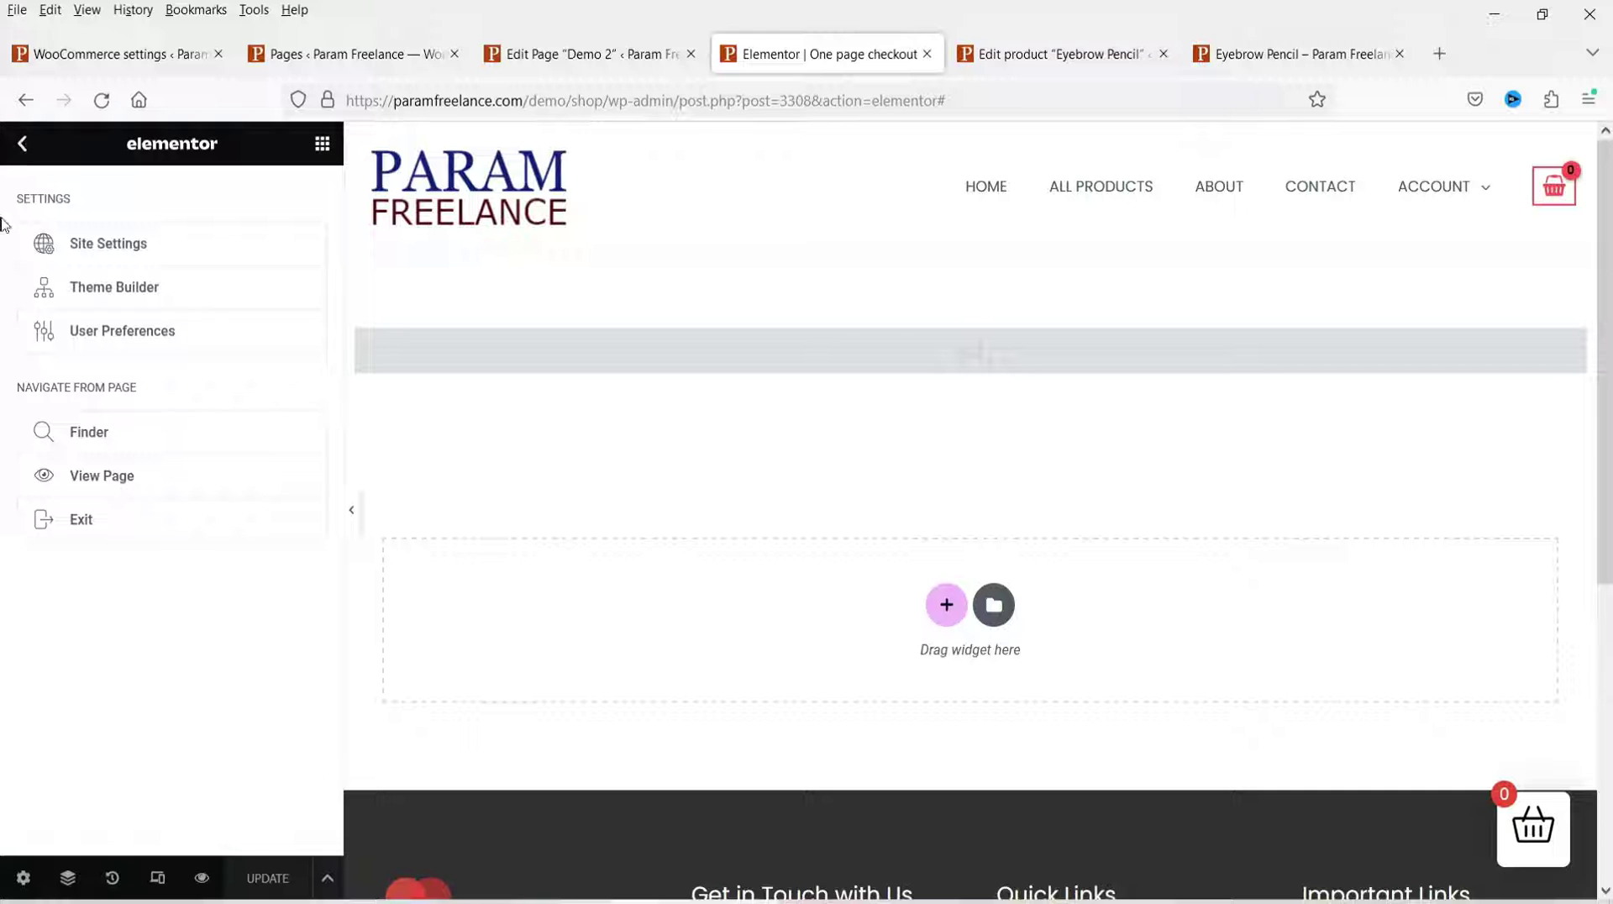
{"action": "right_click", "coordinate": [114, 476]}
{"action": "left_click", "coordinate": [170, 486]}
{"action": "left_click", "coordinate": [966, 54]}
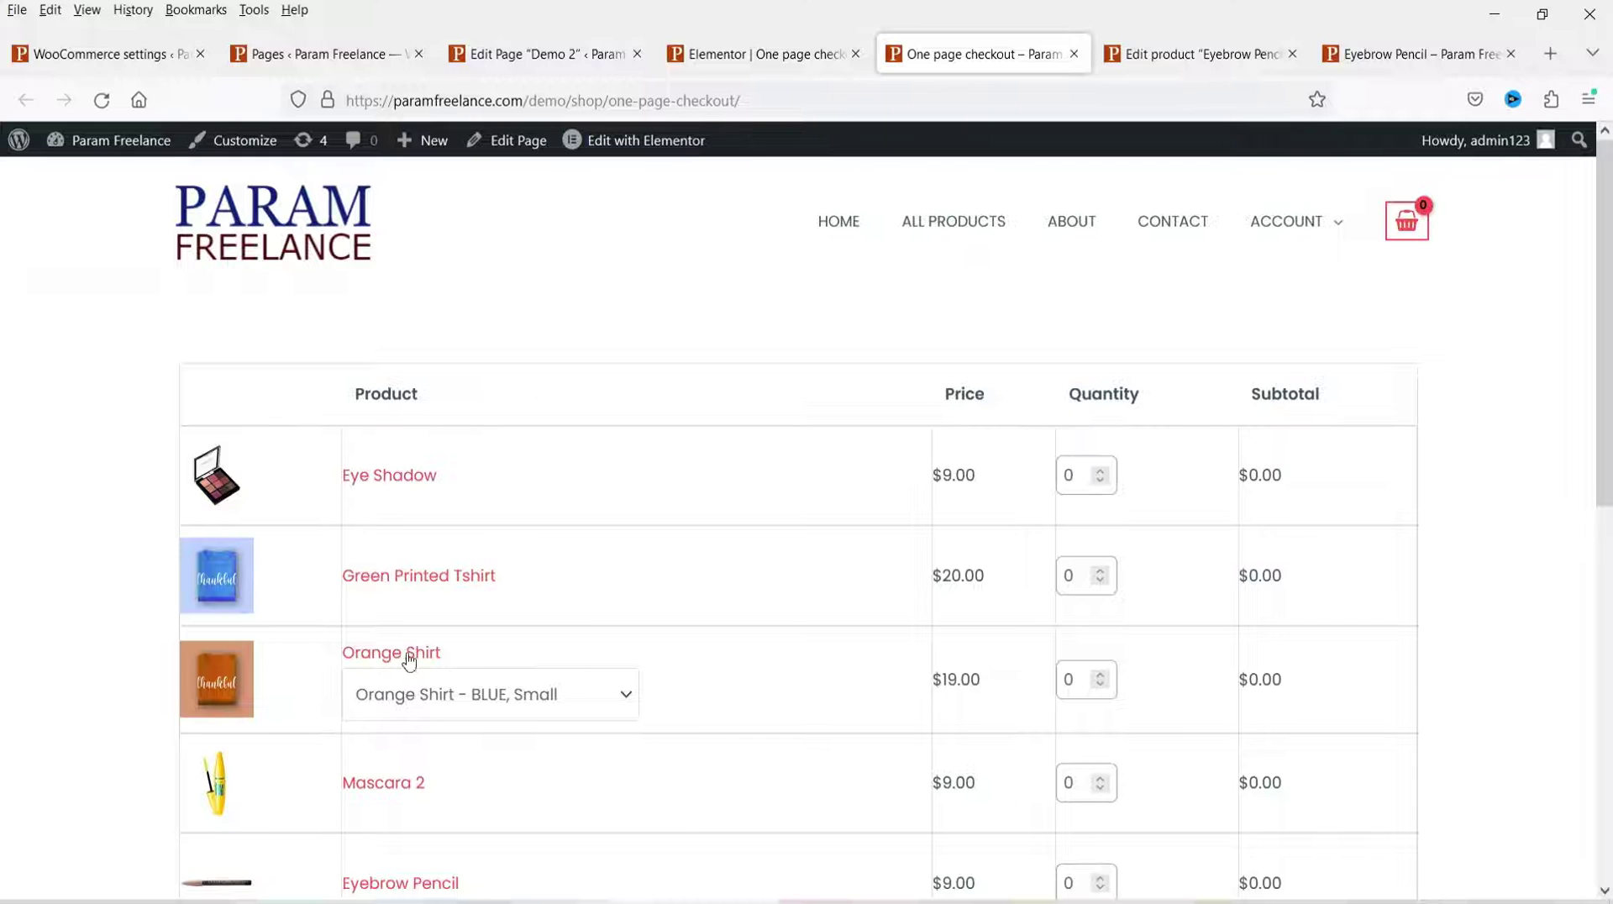
Turn off One Page Checkout for Green Printed Tshirt in its own tab.
{"action": "right_click", "coordinate": [439, 588]}
{"action": "left_click", "coordinate": [526, 591]}
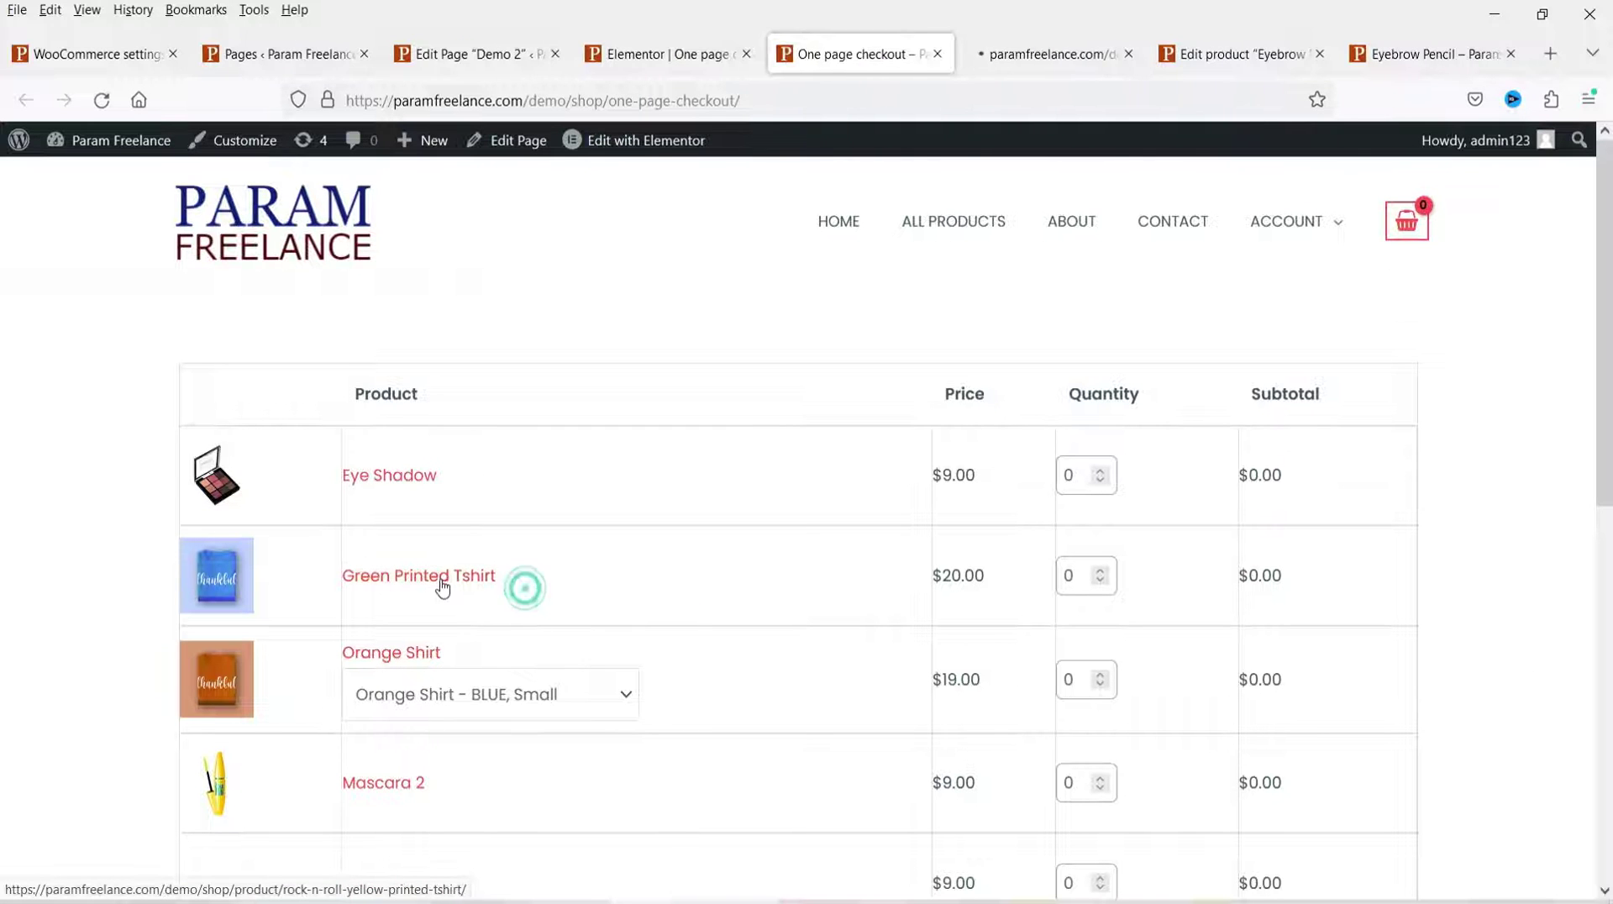
{"action": "left_click", "coordinate": [1014, 57]}
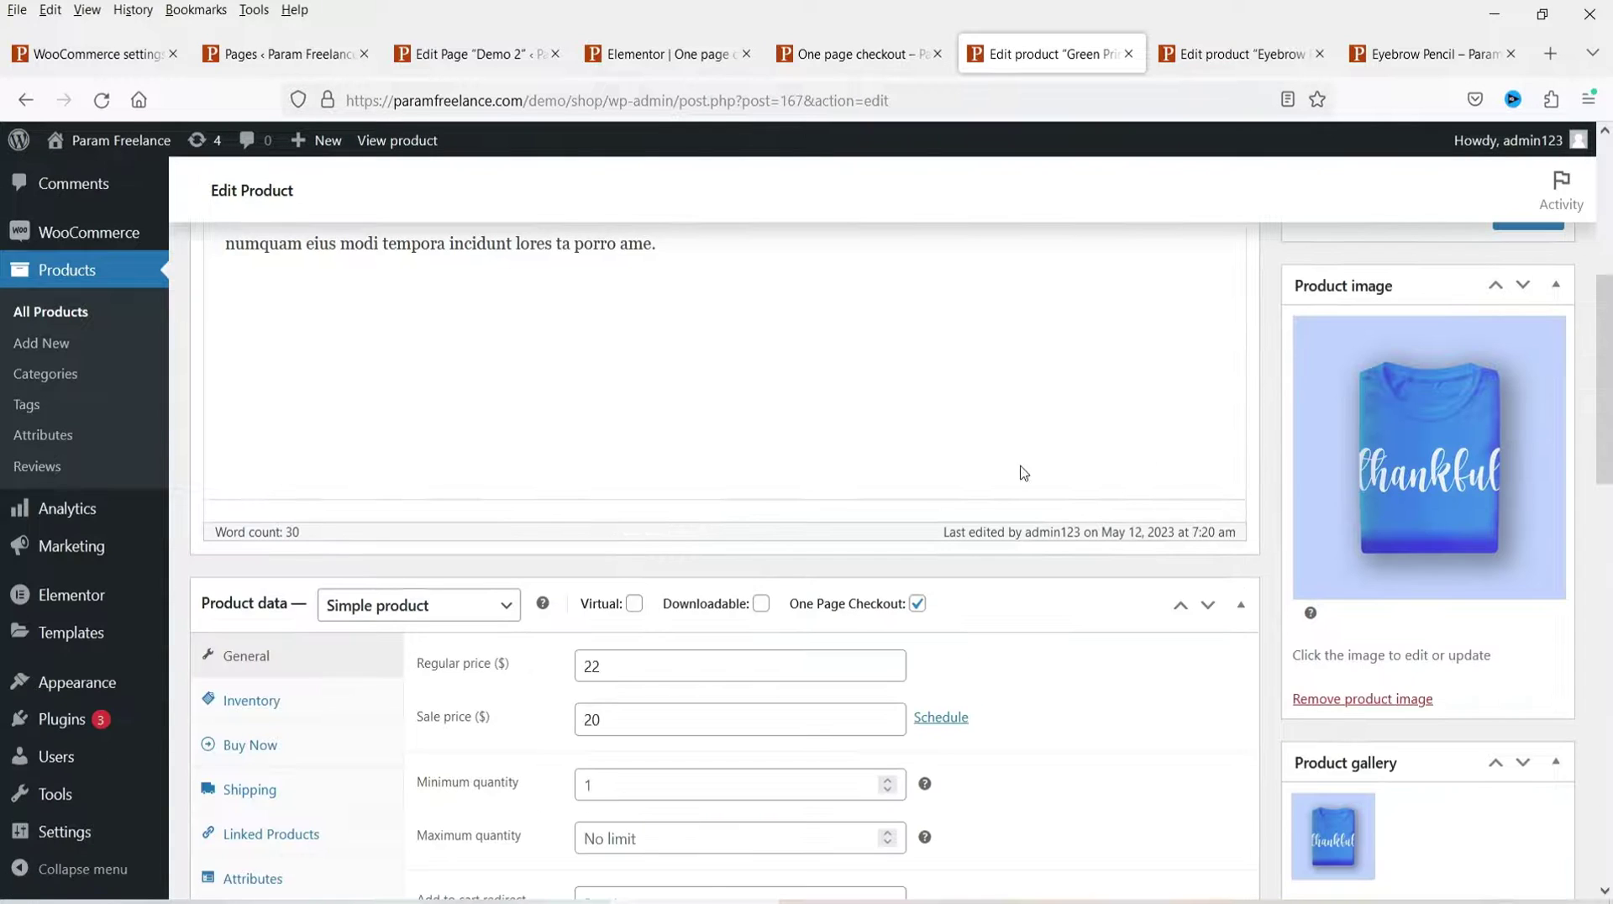
{"action": "left_click", "coordinate": [918, 603]}
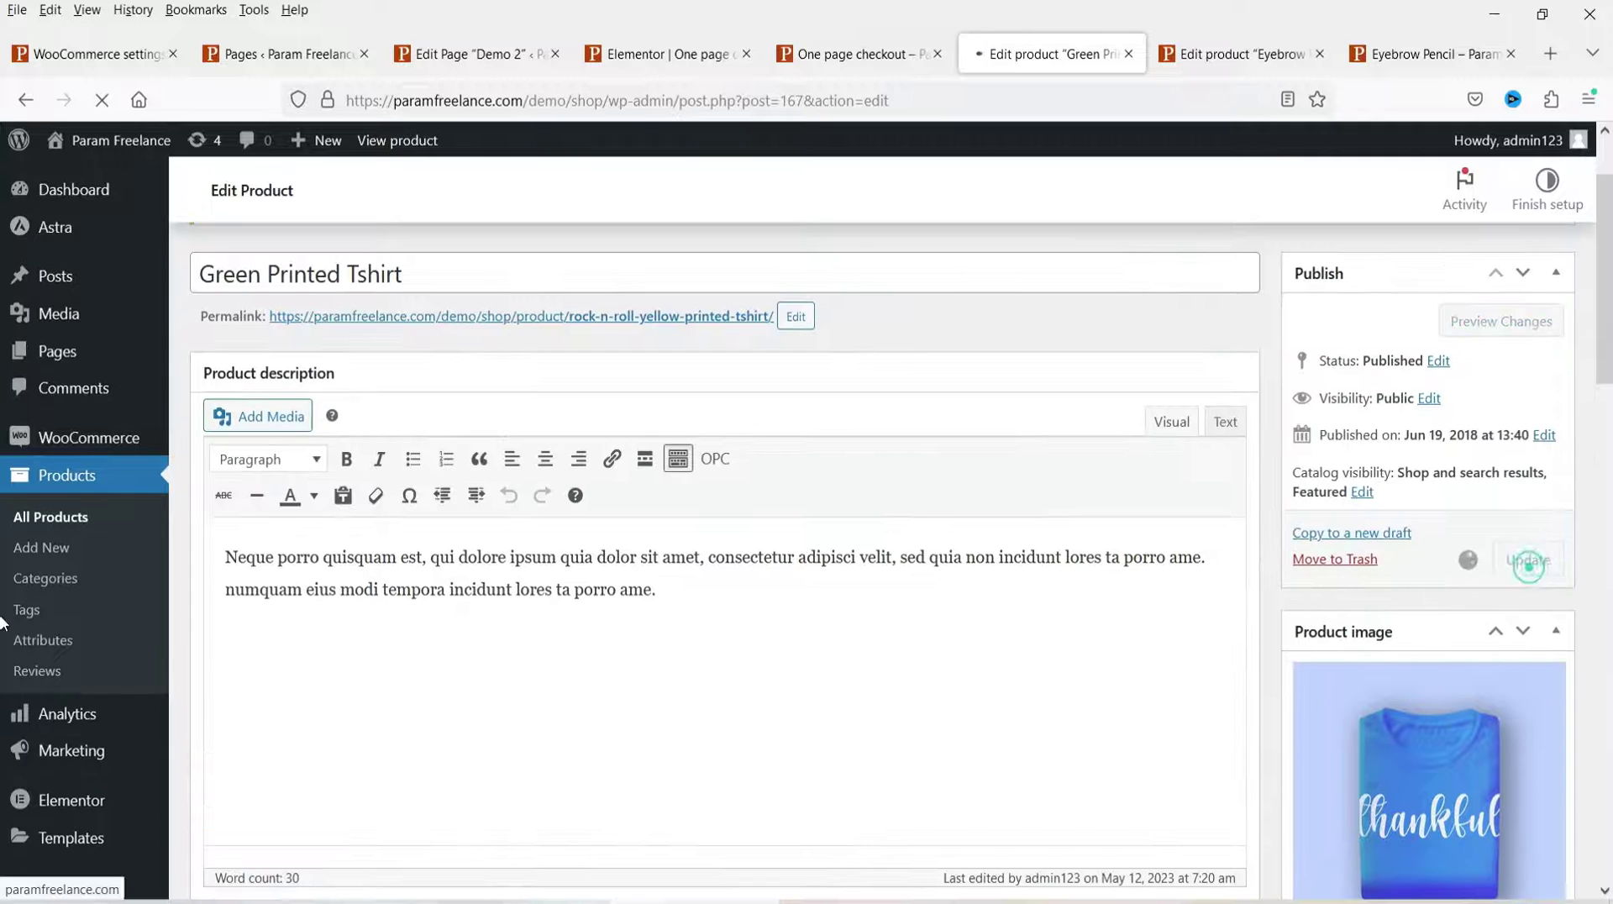
Reload the one page checkout page to confirm the change and close the Green Printed Tshirt tab.
{"action": "left_click", "coordinate": [845, 54]}
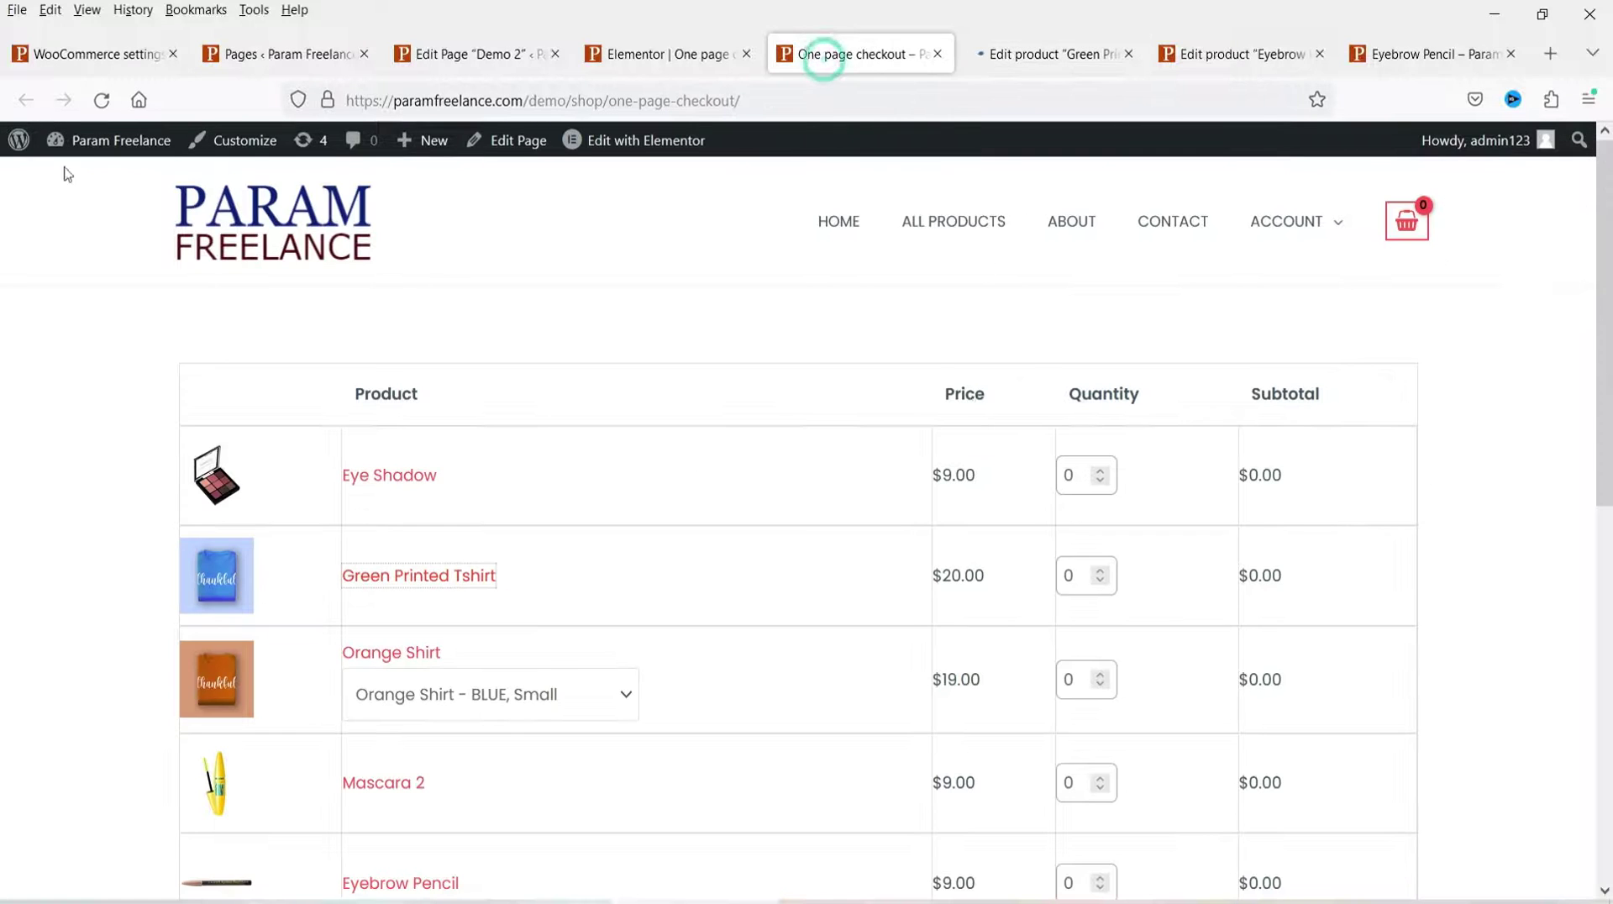
{"action": "left_click", "coordinate": [101, 100]}
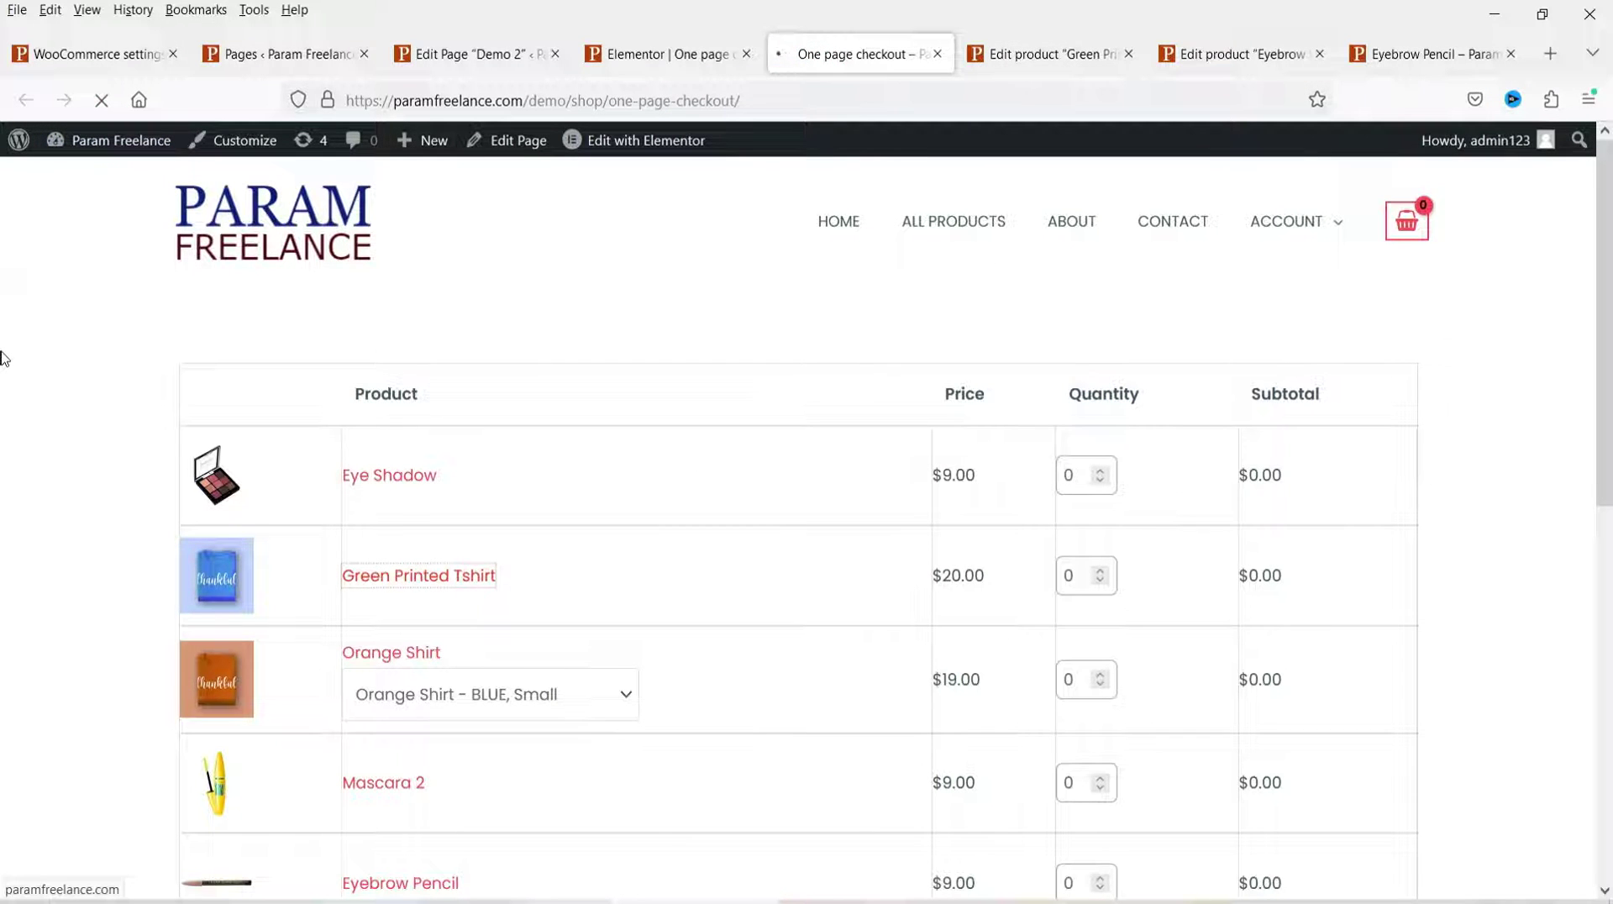
{"action": "scroll", "coordinate": [8, 360], "scroll_direction": "down", "scroll_amount": 3}
{"action": "left_click", "coordinate": [1129, 54]}
Delete the old pre-selected shortcode from Eyebrow Pencil's description and open the Cashier shortcode builder.
{"action": "scroll", "coordinate": [12, 376], "scroll_direction": "up", "scroll_amount": 1}
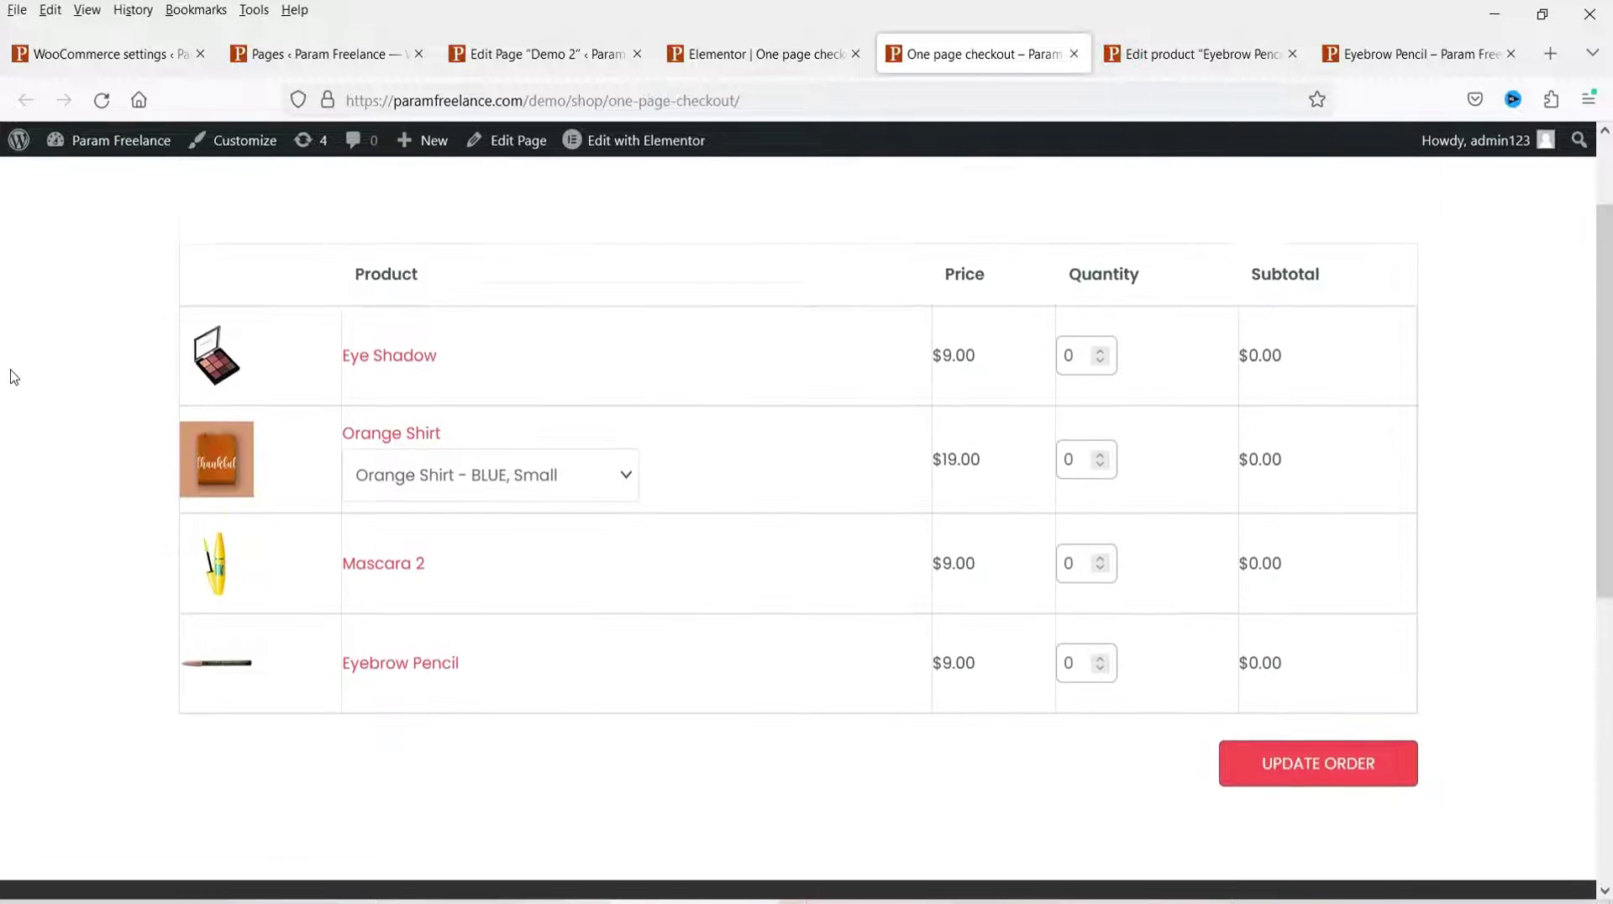
{"action": "scroll", "coordinate": [13, 377], "scroll_direction": "up", "scroll_amount": 1}
{"action": "left_click", "coordinate": [1194, 66]}
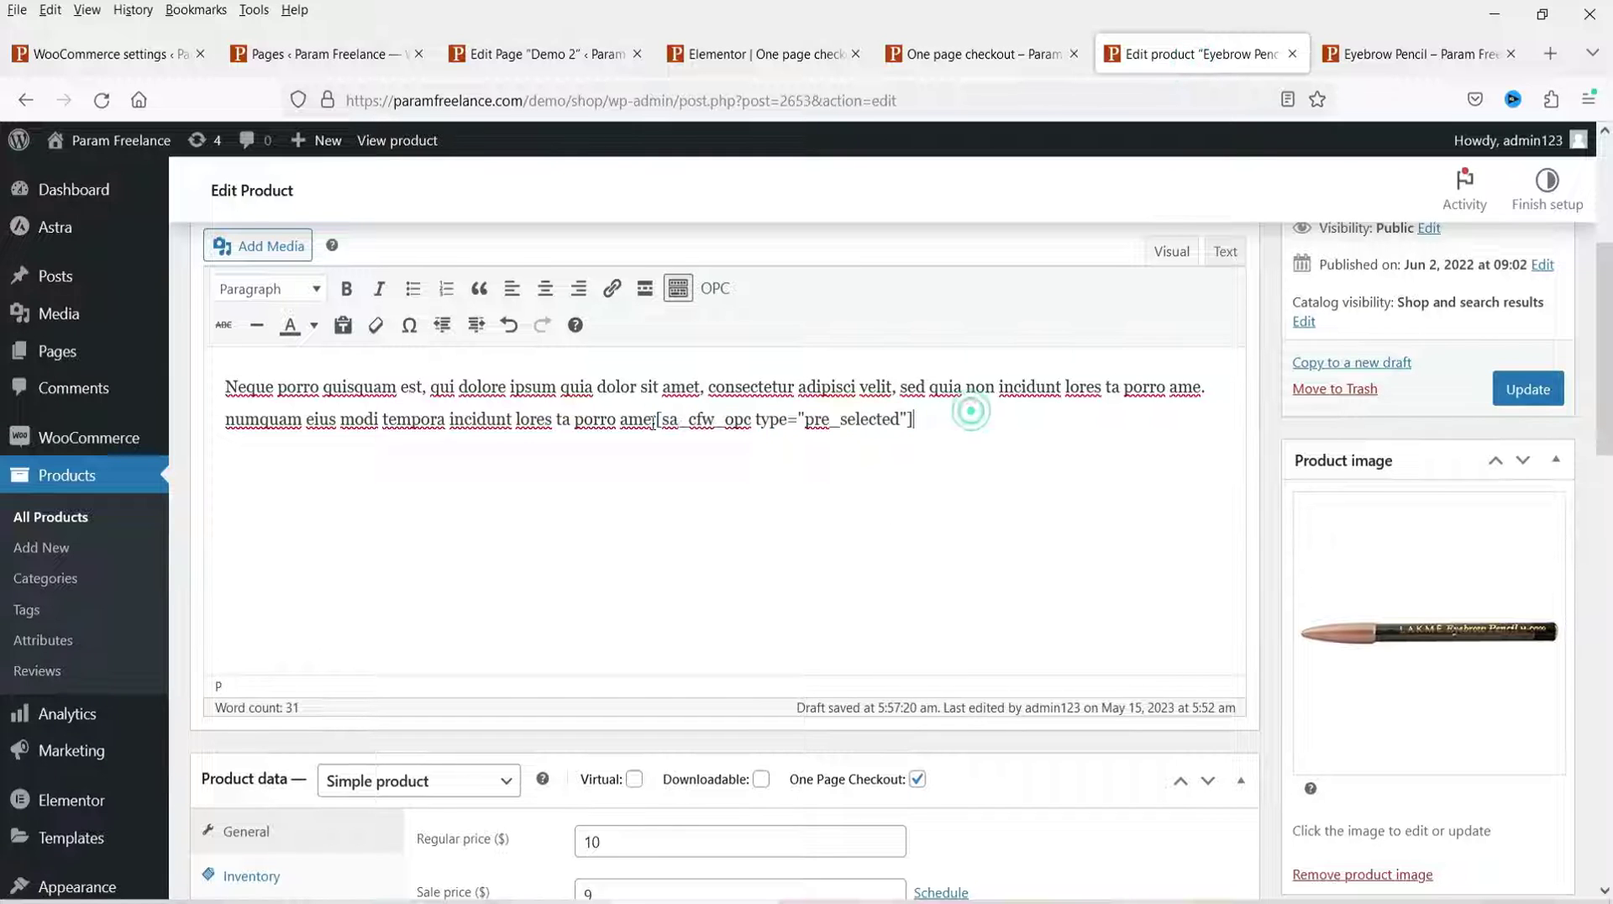
{"action": "key", "text": "BackSpace"}
{"action": "key", "text": "BackSpace"}
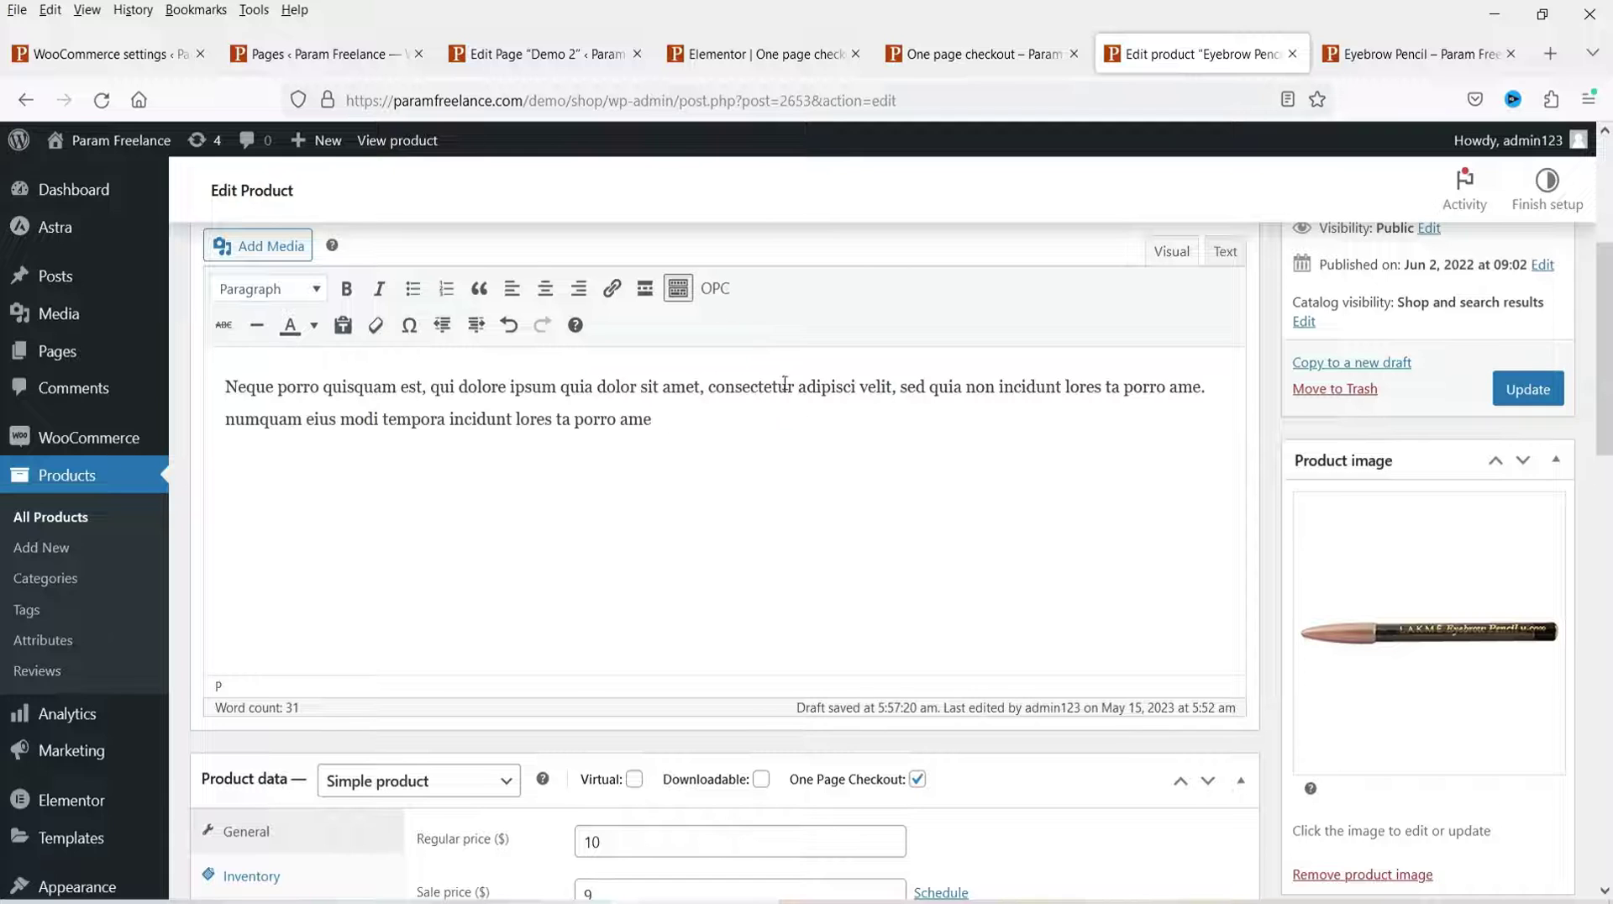
{"action": "left_click", "coordinate": [726, 296]}
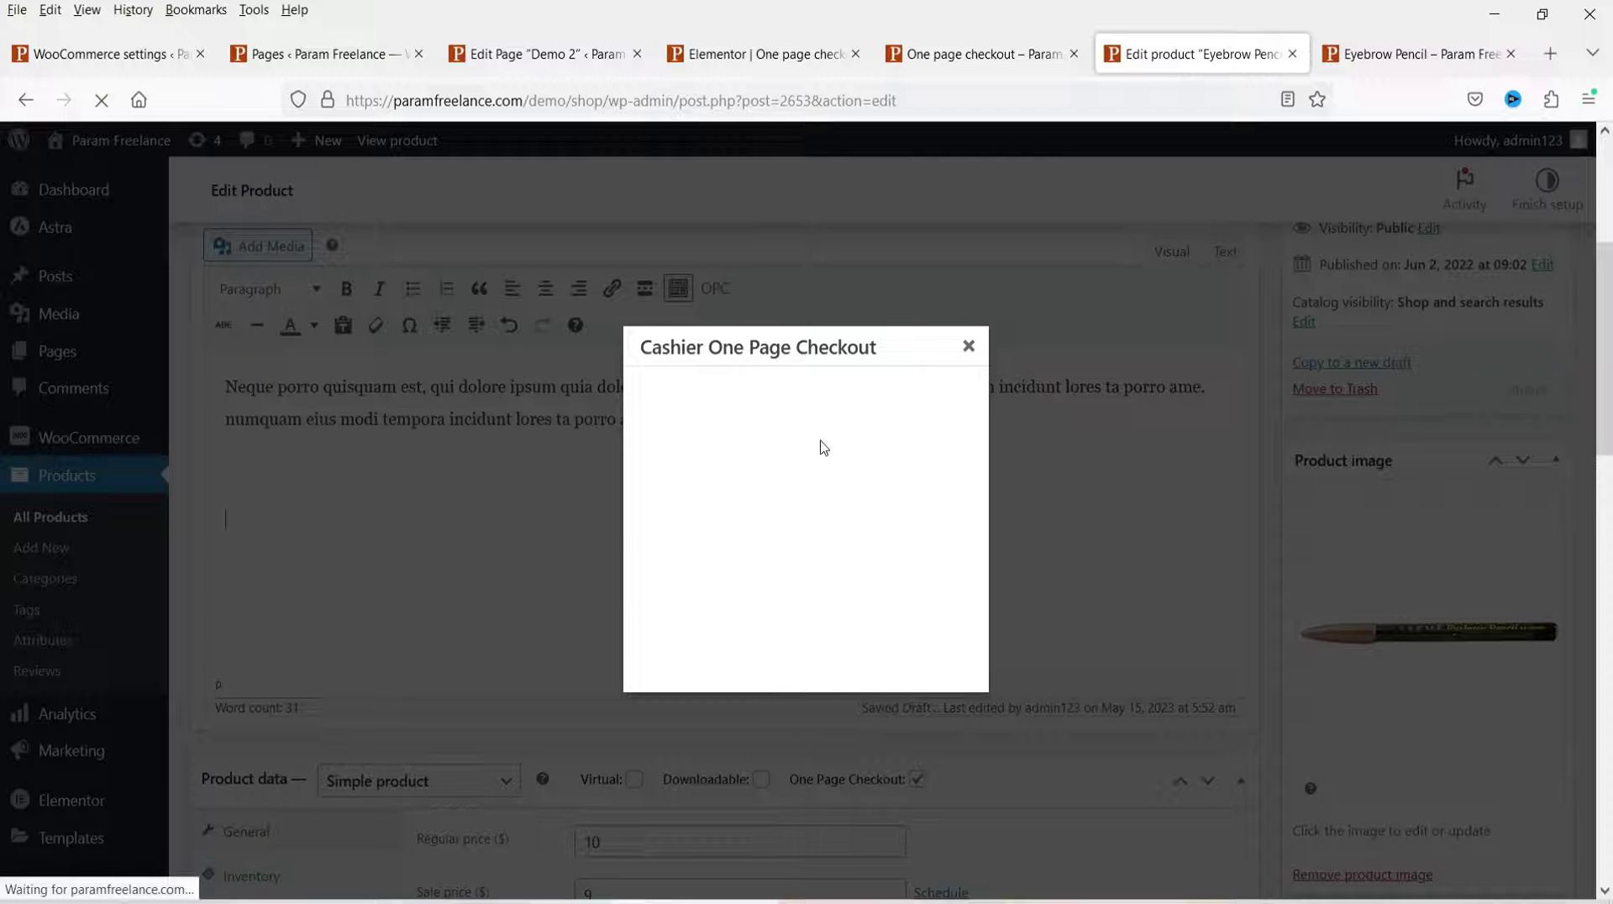
Insert a Product IDs shortcode for Black Printed Coffee Mug (ID 241) and select it for copying.
{"action": "left_click", "coordinate": [824, 431]}
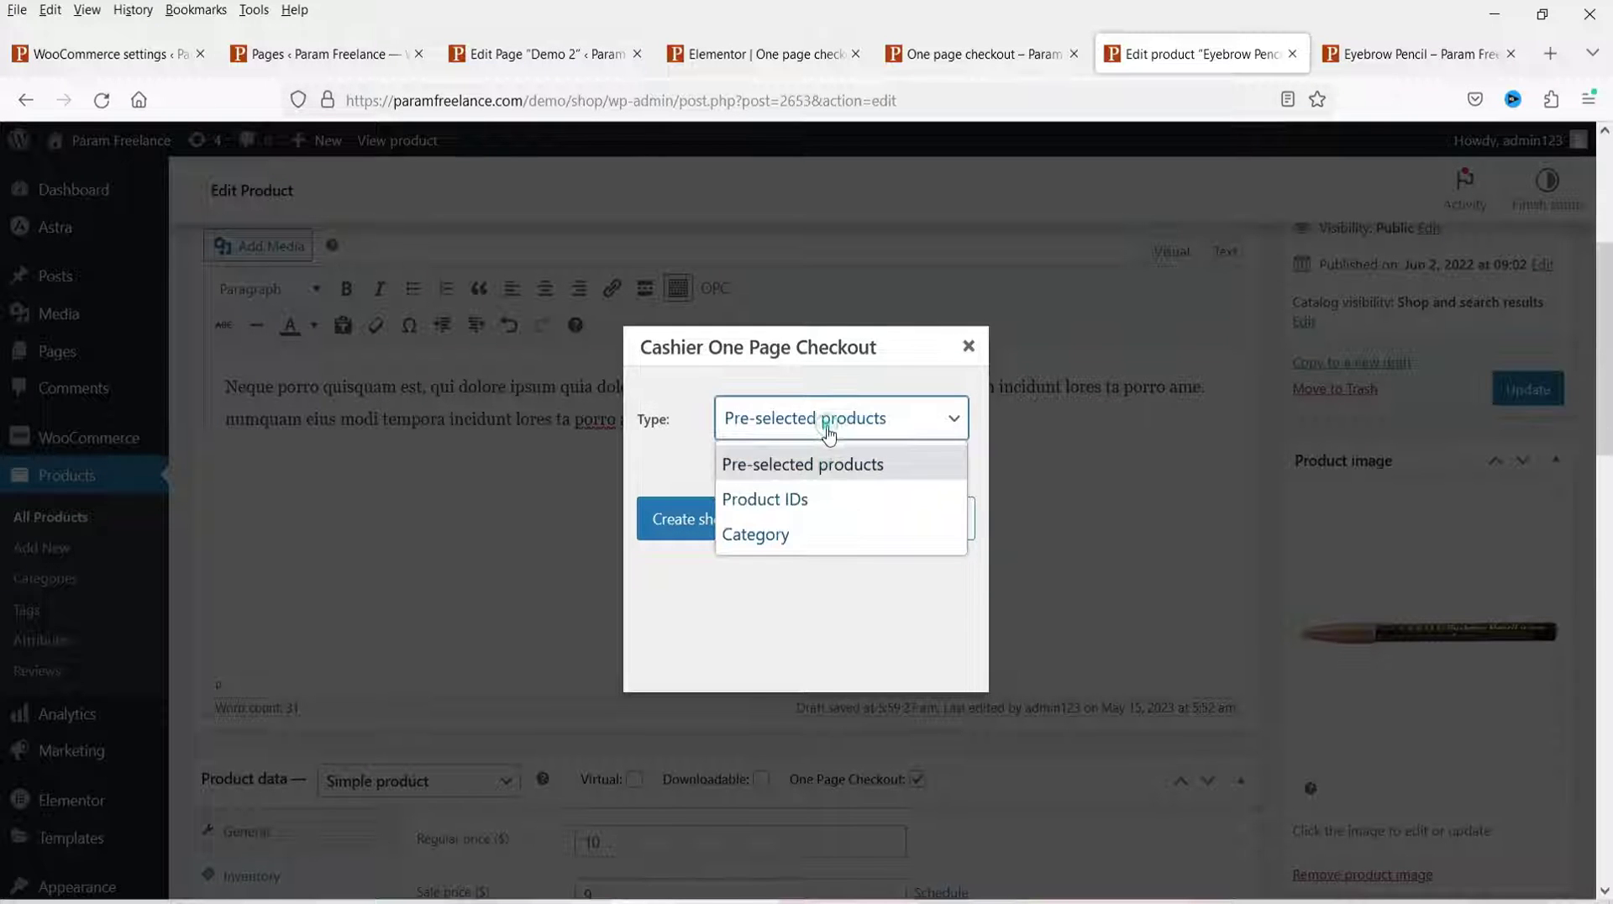
{"action": "left_click", "coordinate": [821, 504]}
{"action": "left_click", "coordinate": [804, 478]}
{"action": "type", "text": "mug"}
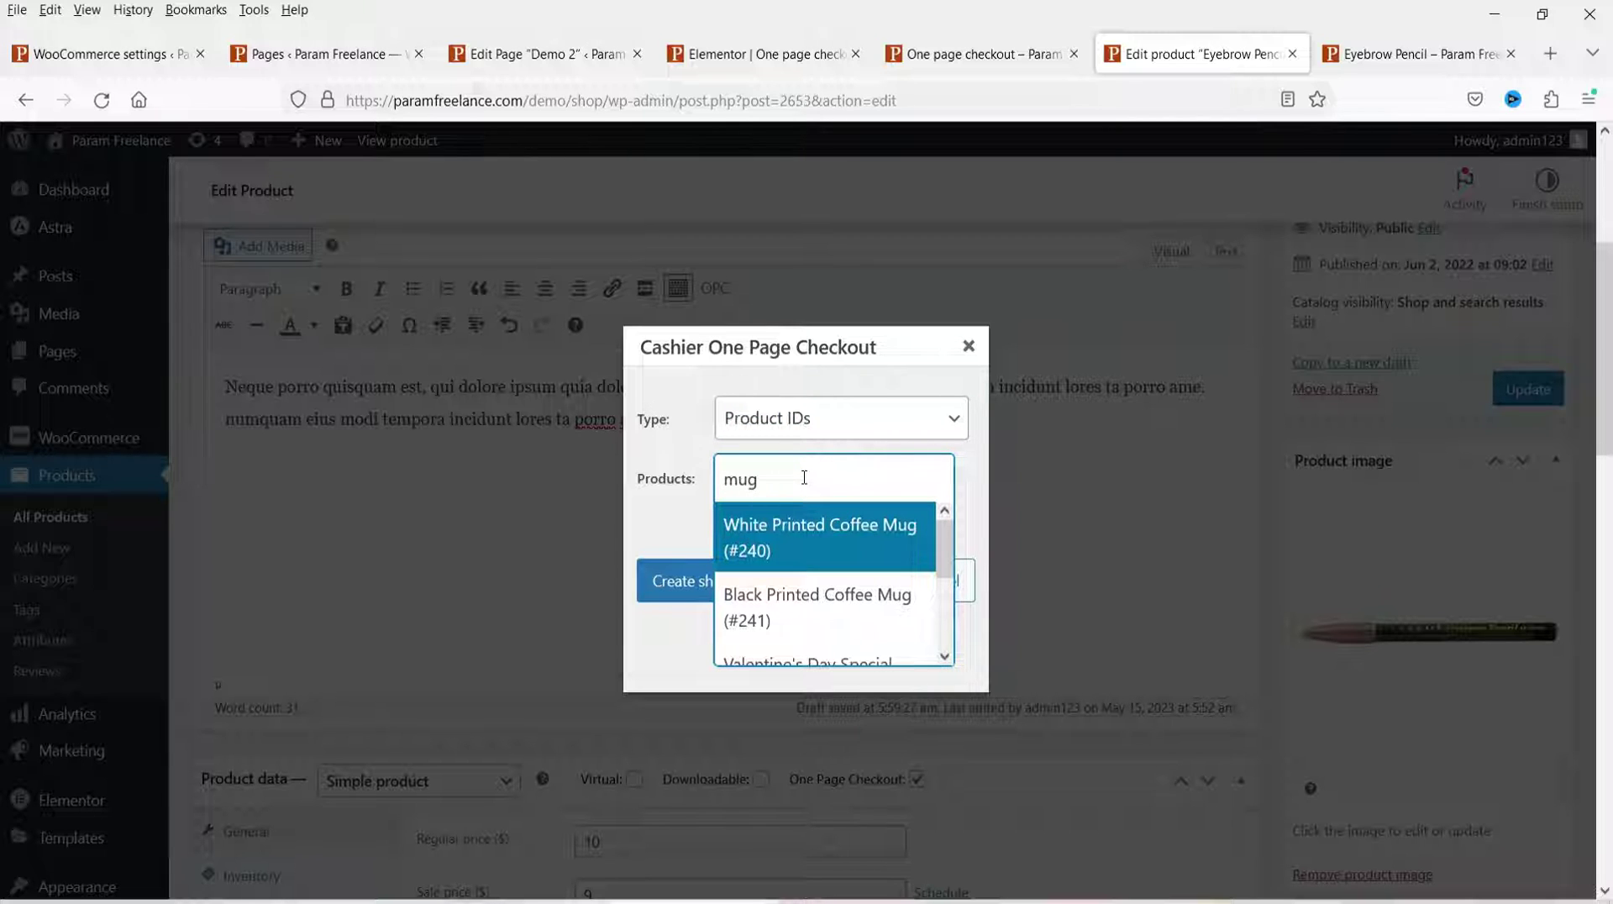
{"action": "left_click", "coordinate": [767, 611]}
{"action": "left_click", "coordinate": [709, 640]}
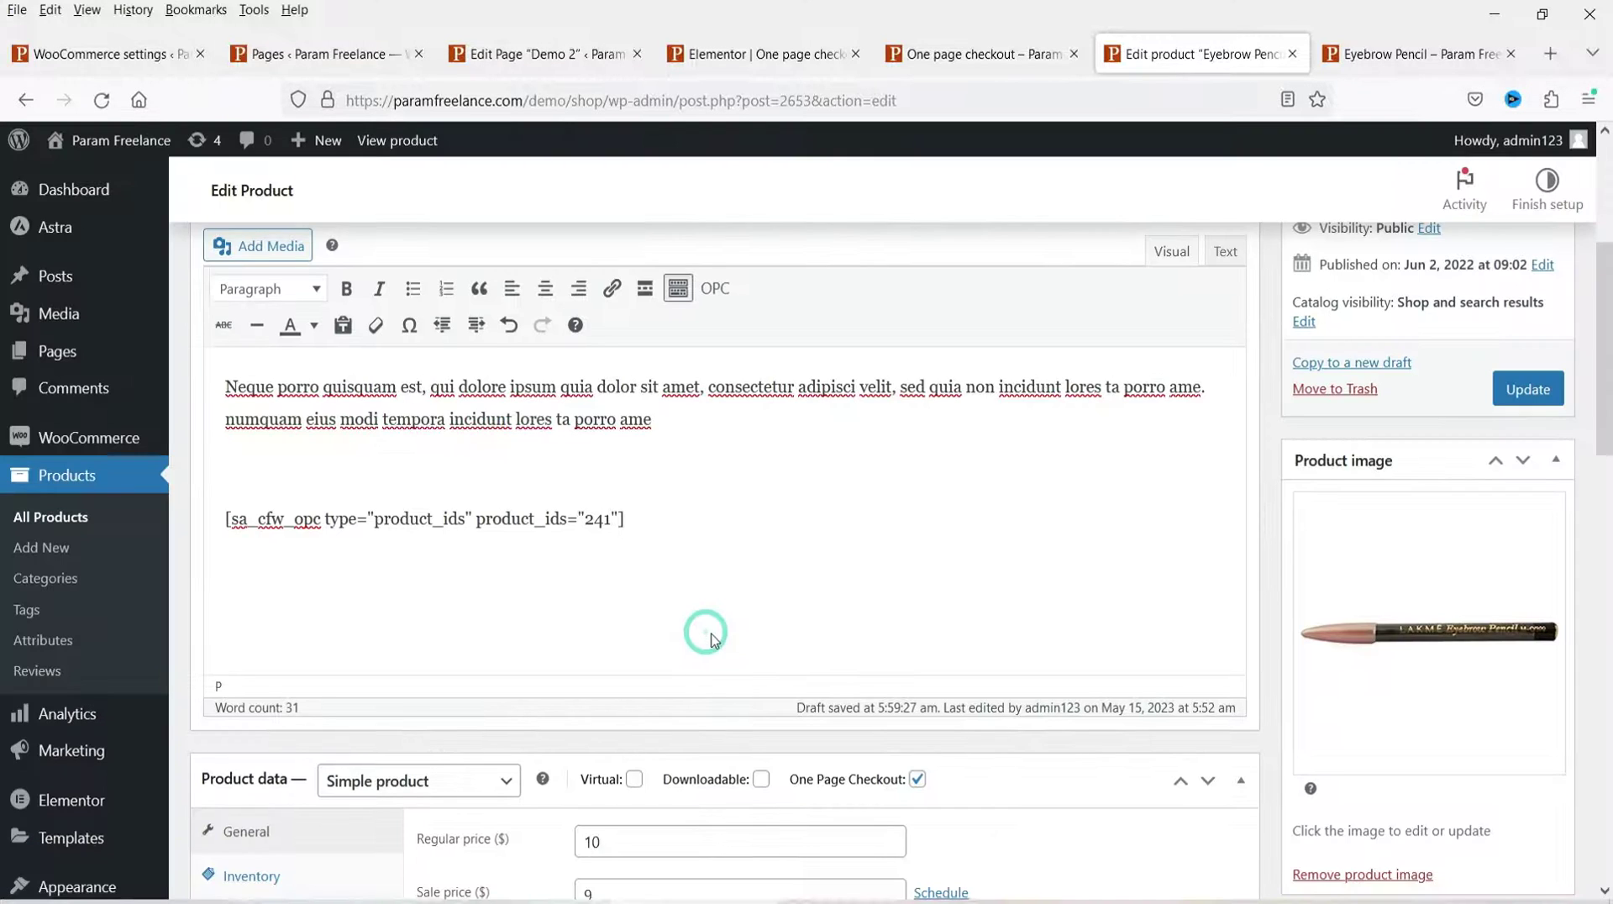
{"action": "left_click", "coordinate": [684, 529]}
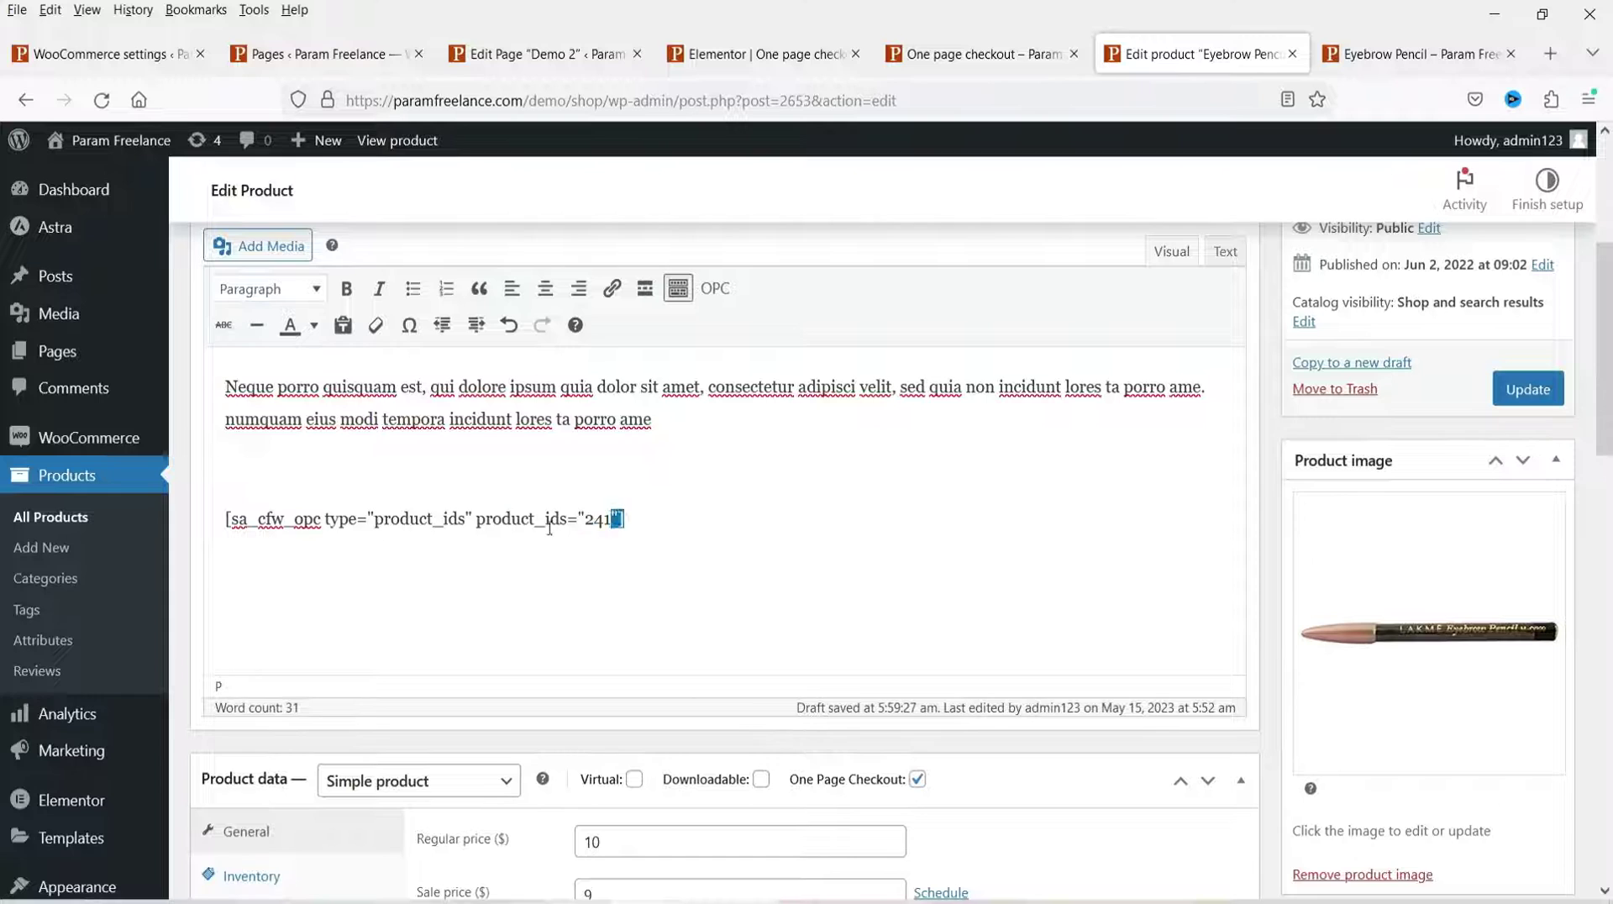
{"action": "left_click_drag", "start_coordinate": [550, 528], "coordinate": [180, 539]}
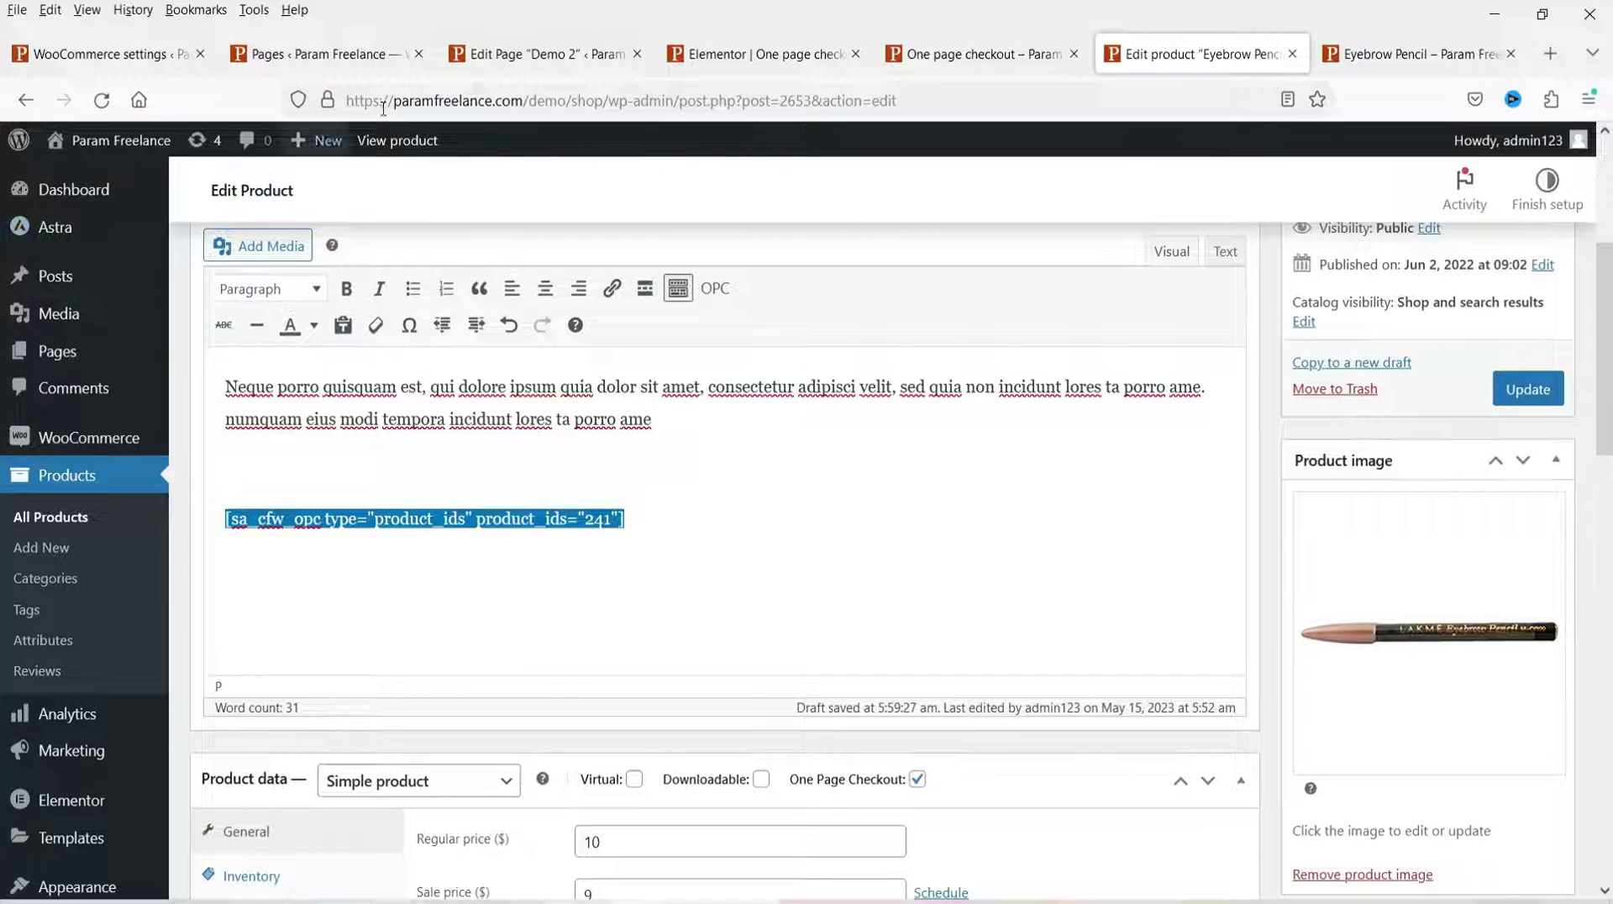
{"action": "left_click", "coordinate": [521, 53]}
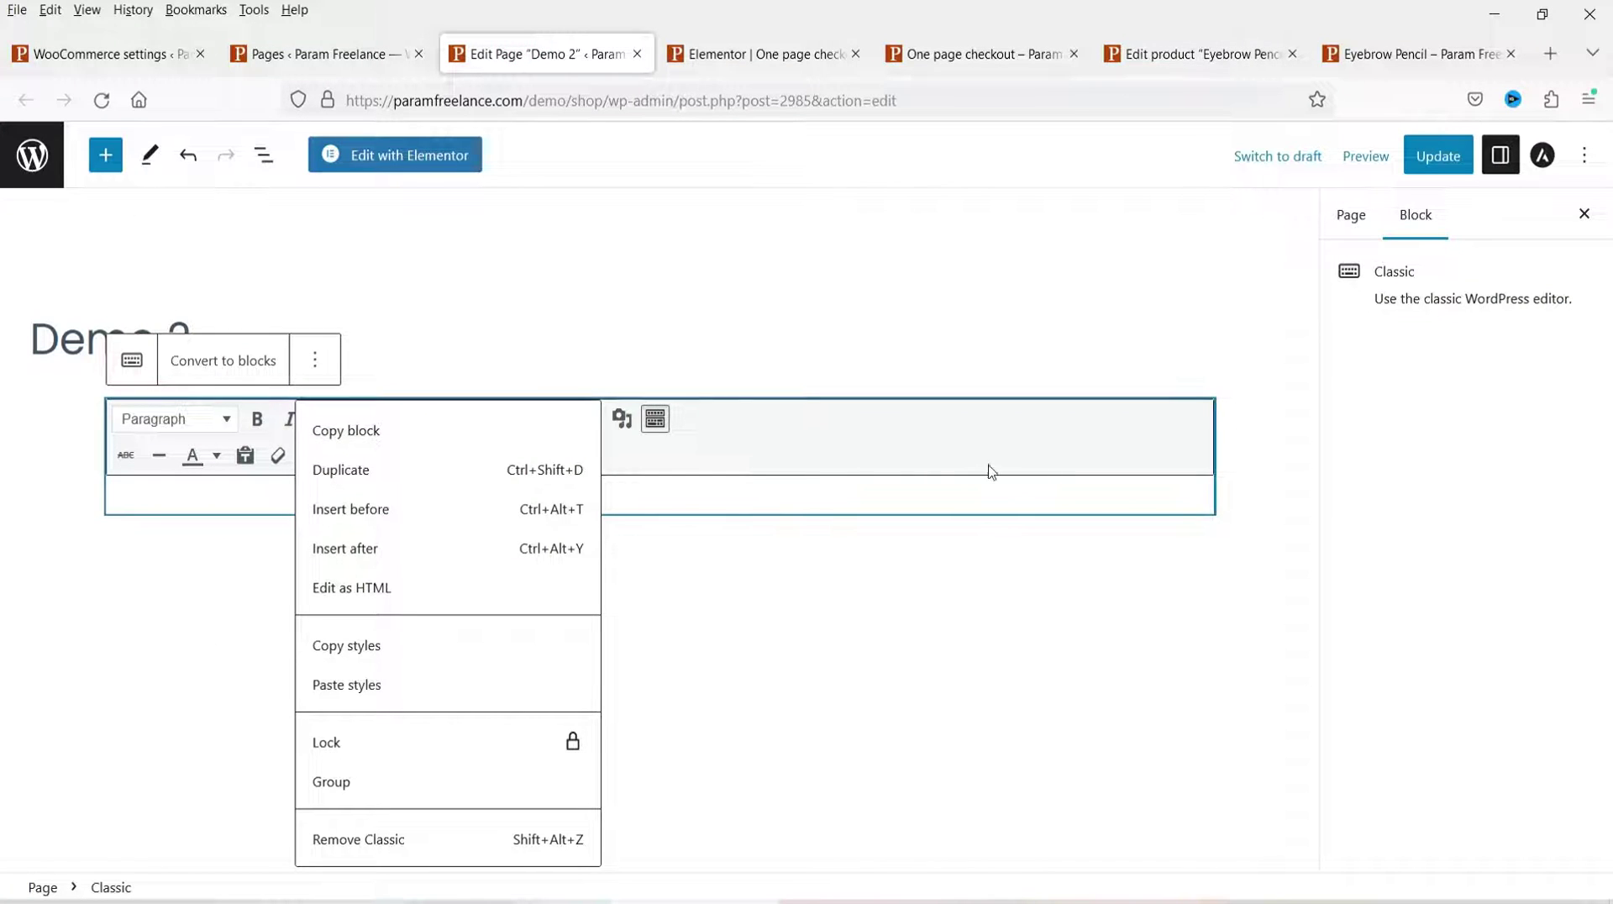
Replace Demo 2's Classic block with a Shortcode block containing the pasted coffee mug shortcode.
{"action": "left_click", "coordinate": [346, 431]}
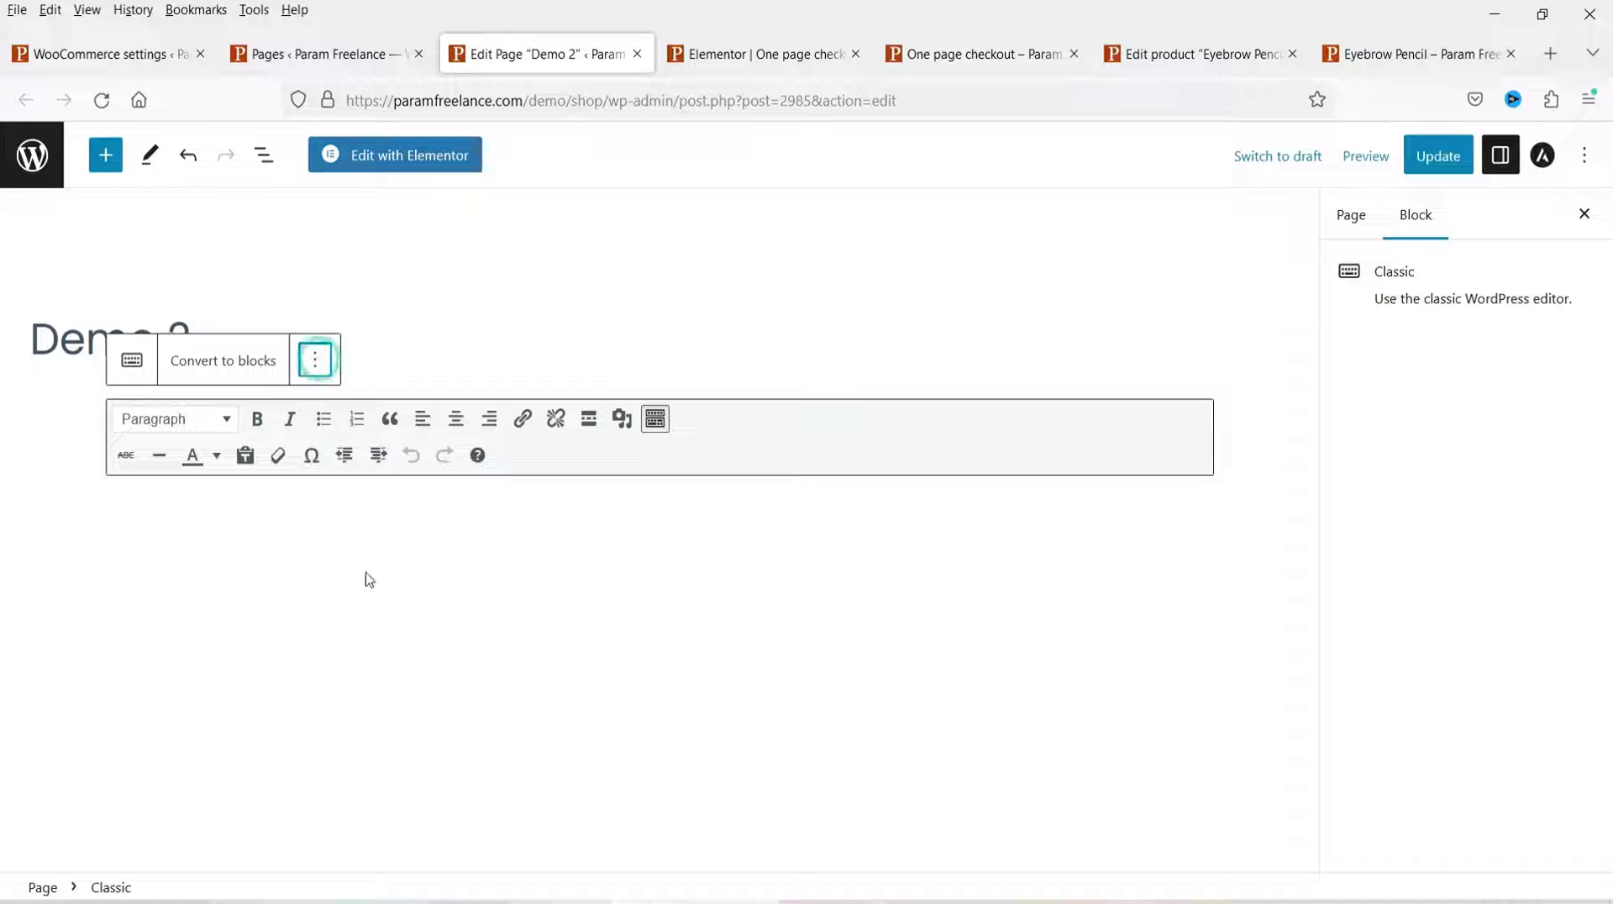
{"action": "left_click", "coordinate": [315, 359]}
{"action": "left_click", "coordinate": [375, 839]}
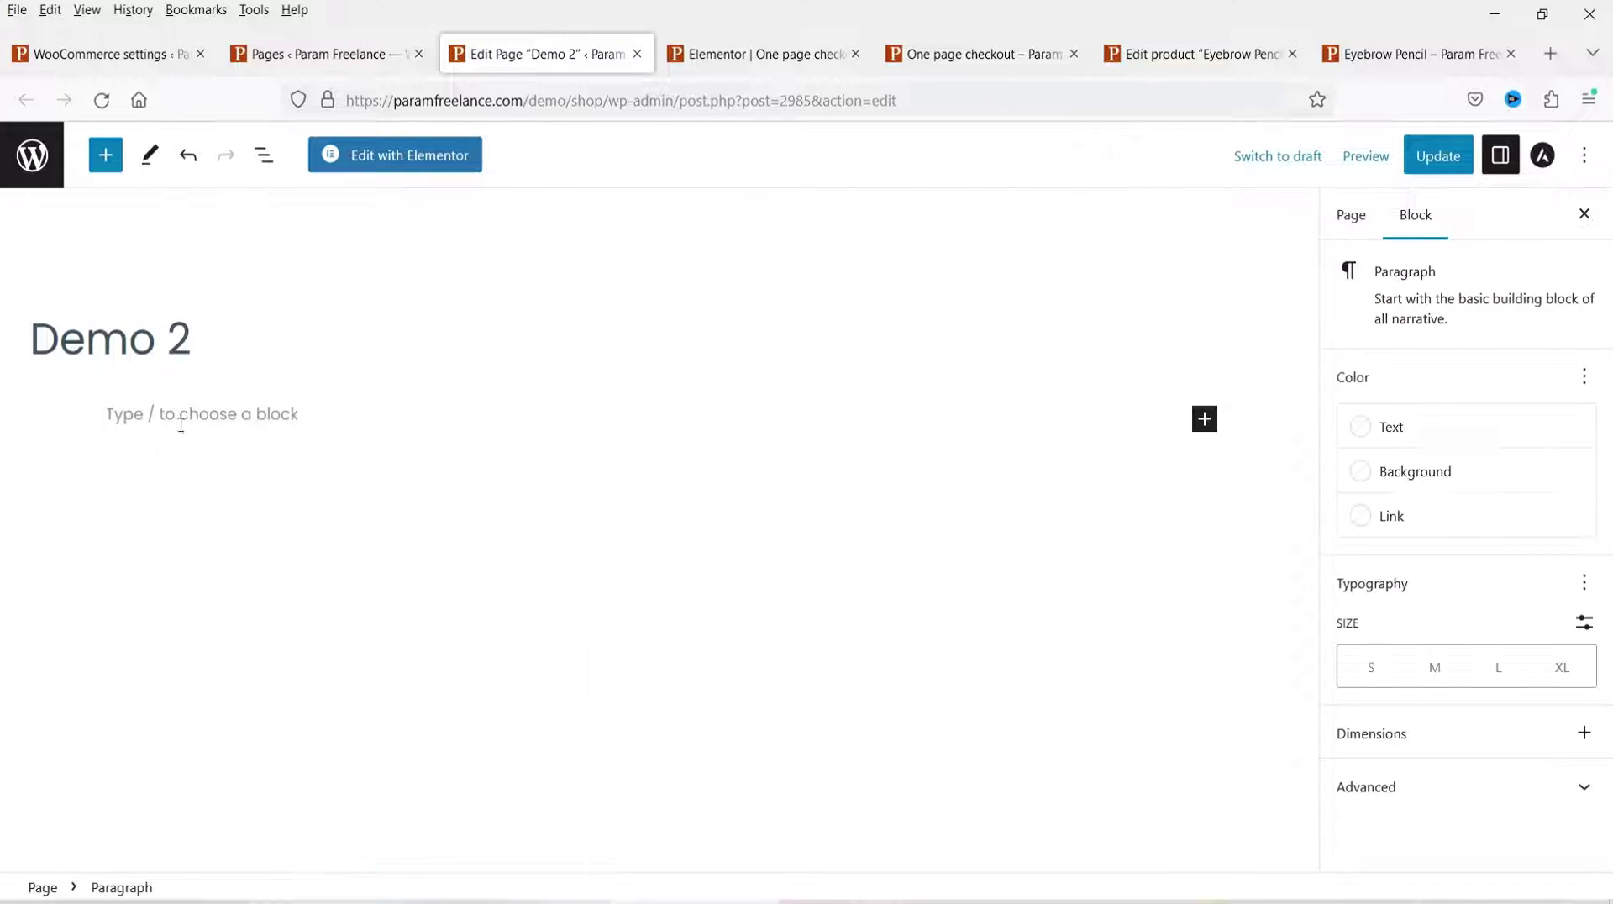
{"action": "left_click", "coordinate": [104, 171]}
{"action": "type", "text": "short"}
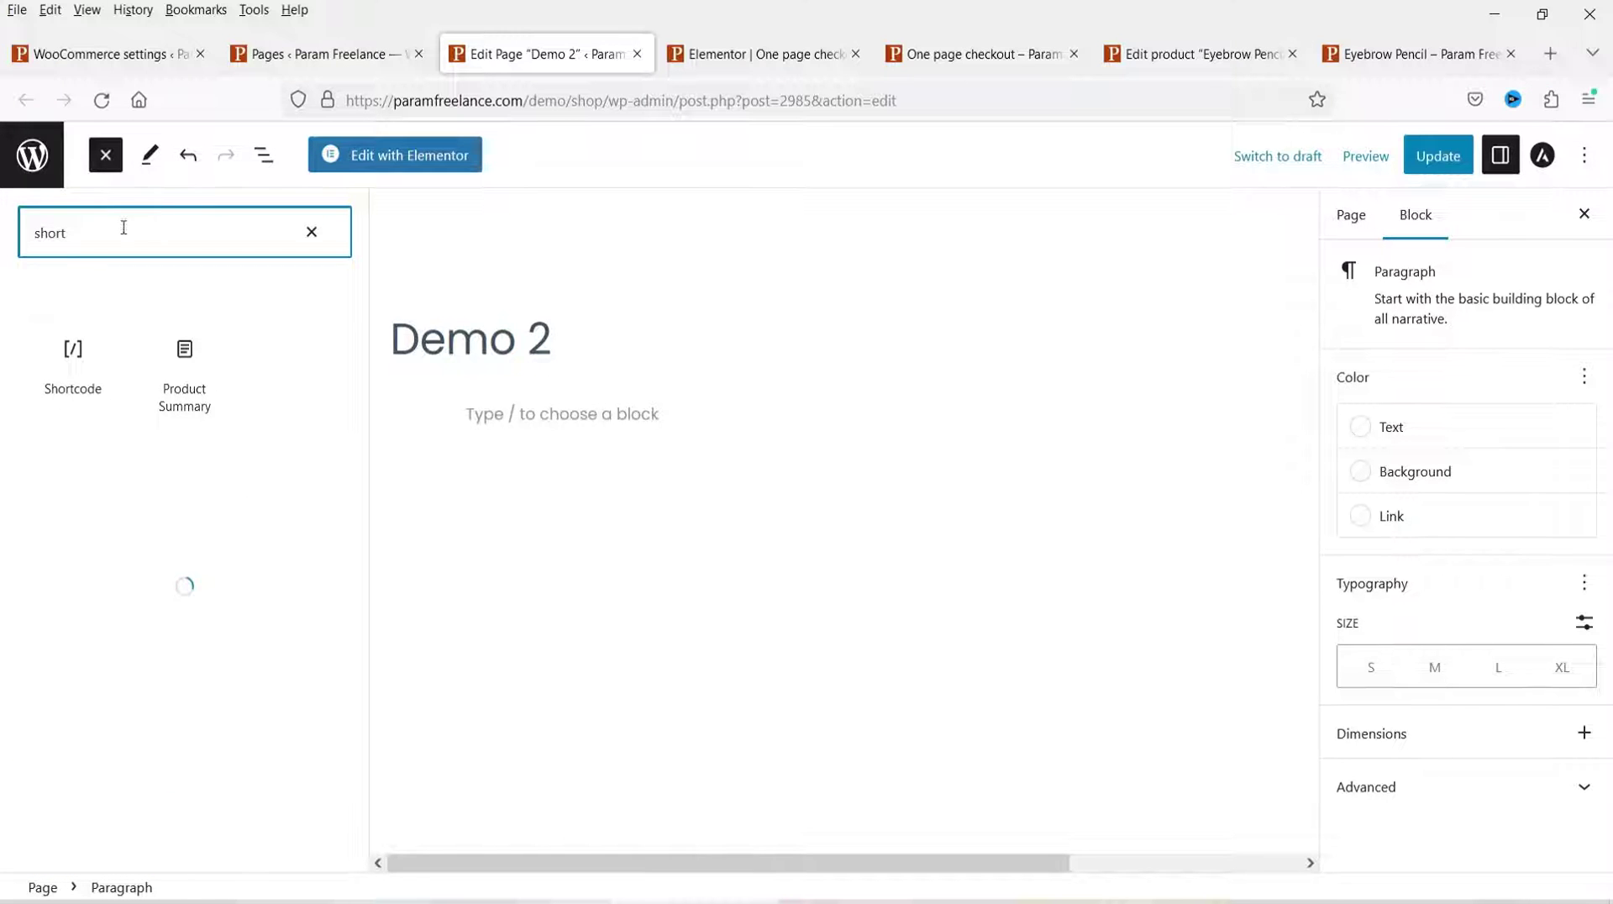
{"action": "left_click", "coordinate": [73, 357]}
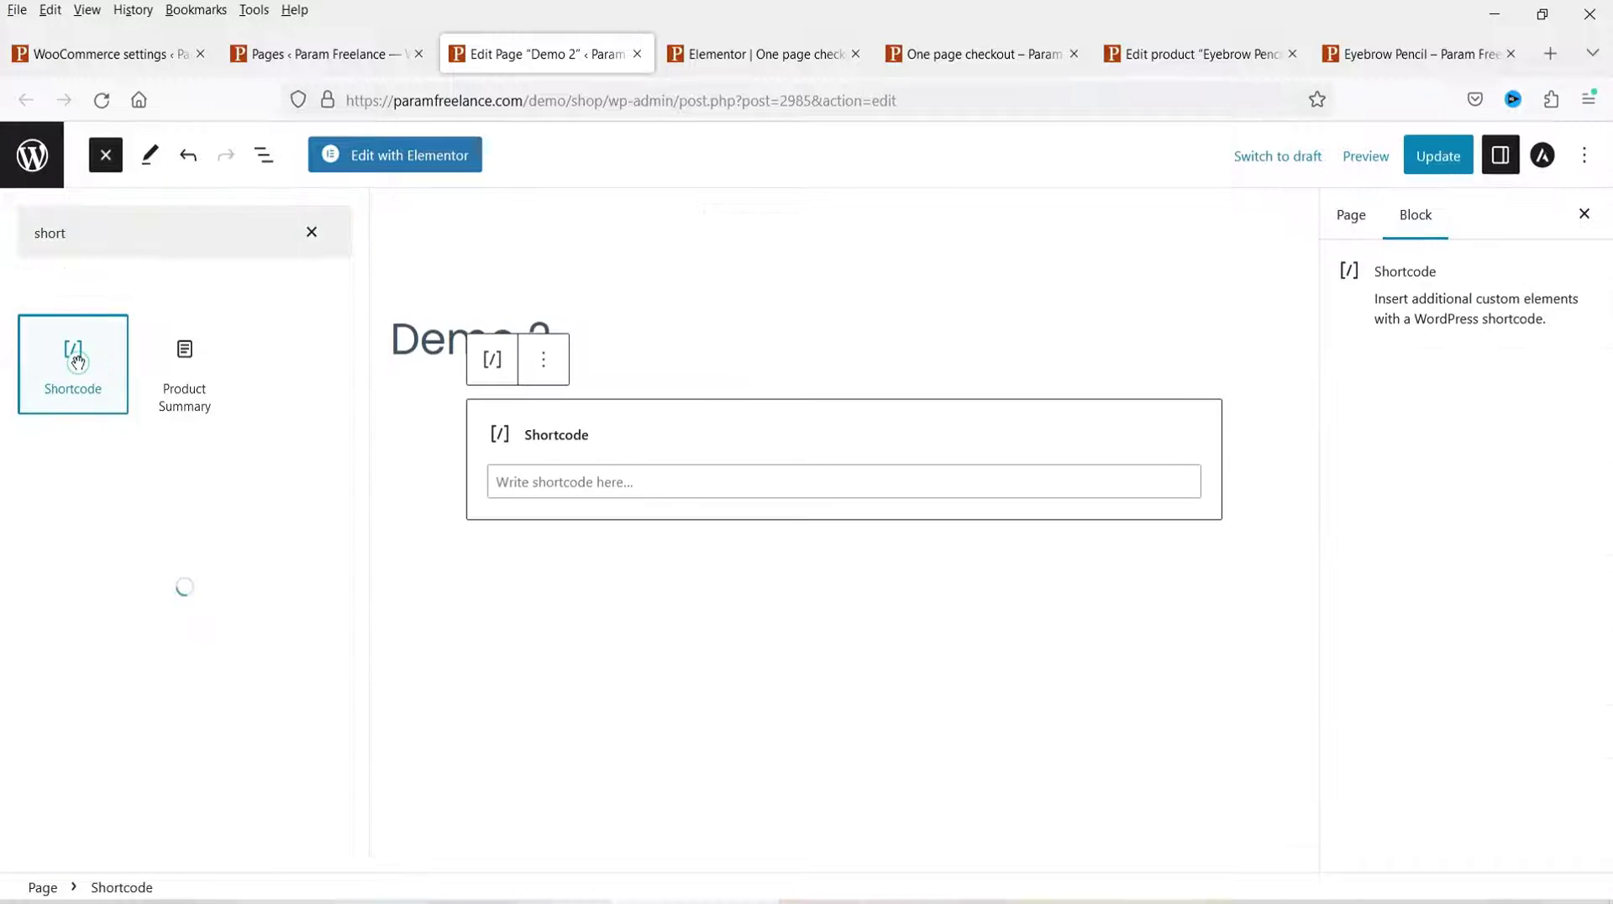
{"action": "left_click", "coordinate": [542, 484]}
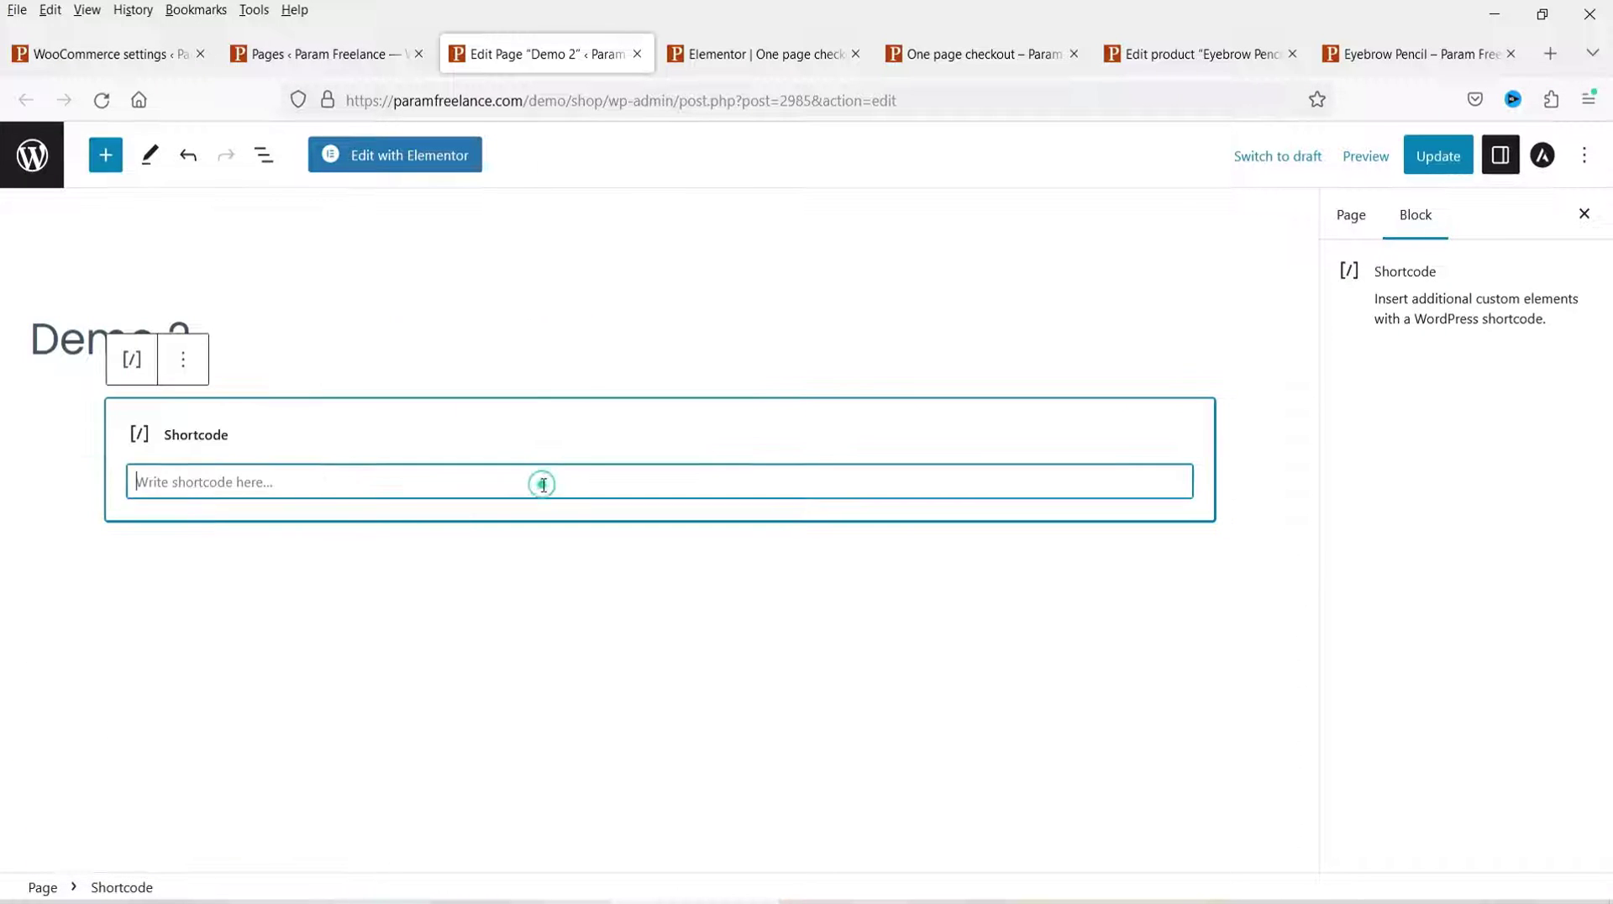
{"action": "left_click", "coordinate": [368, 472]}
{"action": "key", "text": "ctrl+v"}
Update Demo 2 and view the live page in a new tab.
{"action": "left_click", "coordinate": [1434, 171]}
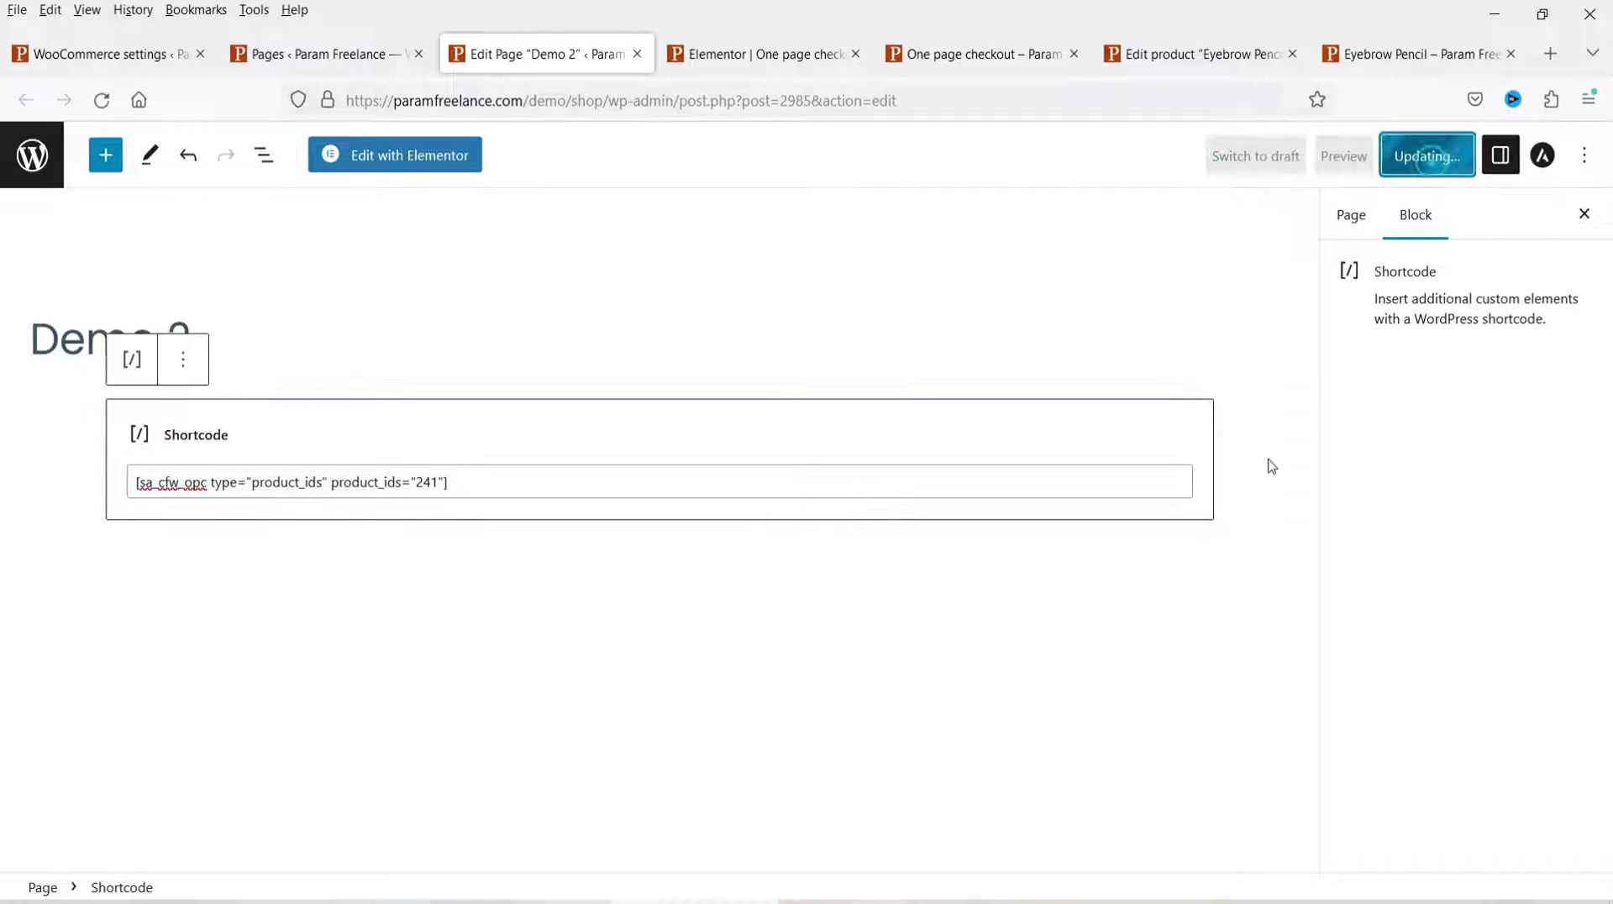
{"action": "right_click", "coordinate": [209, 834]}
{"action": "left_click", "coordinate": [323, 491]}
{"action": "key", "text": "ctrl+Tab"}
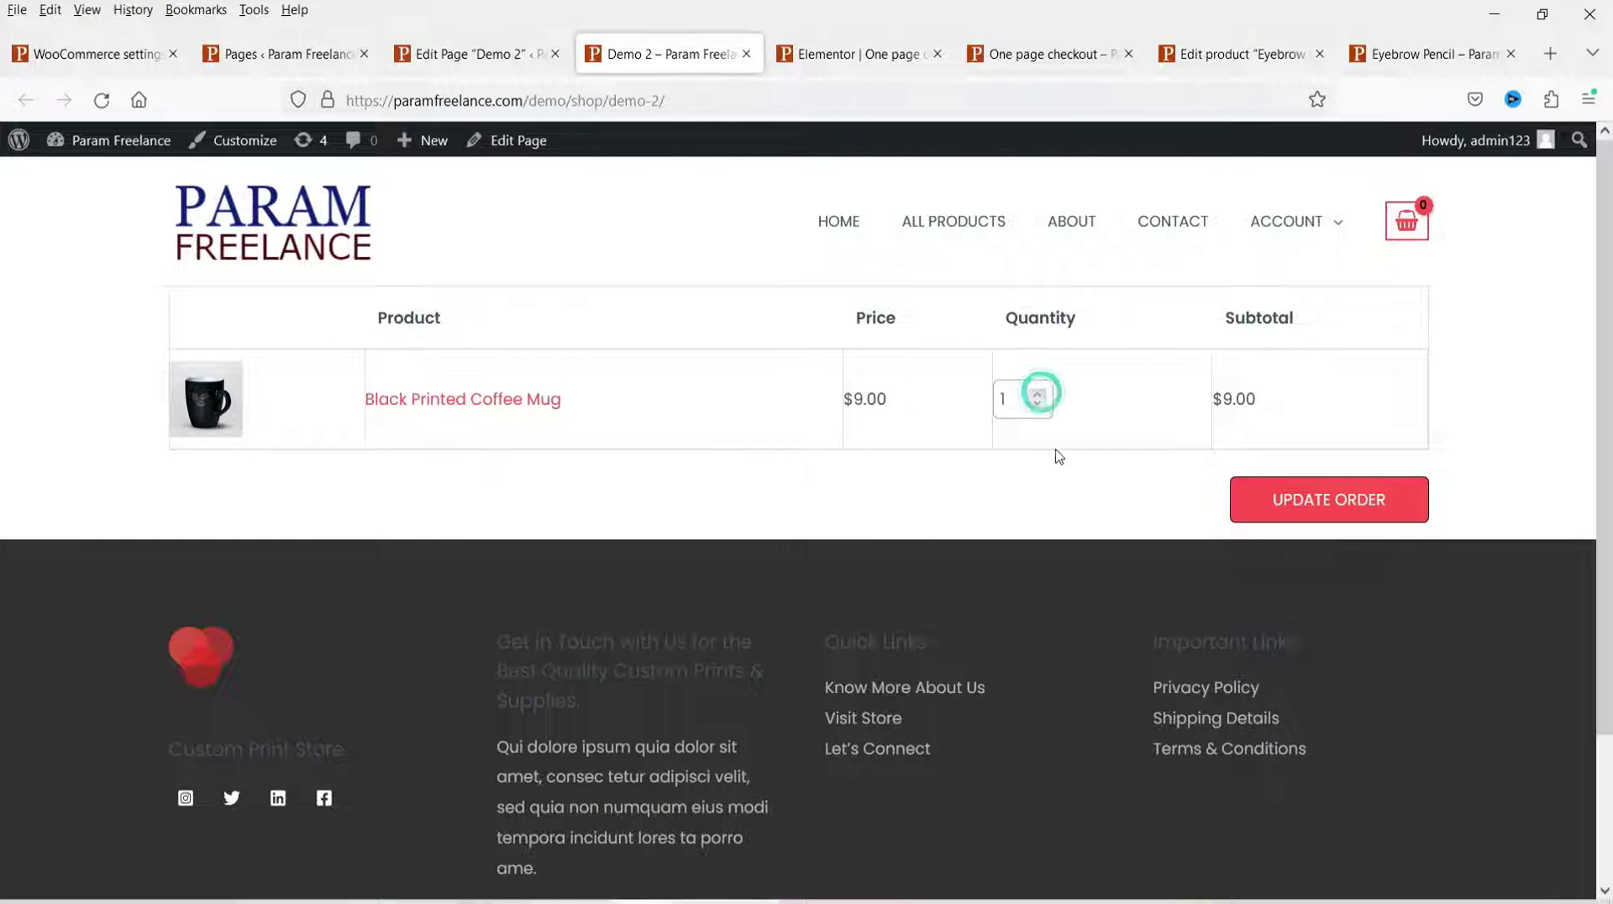
Set the coffee mug quantity to 3 and apply it to the order.
{"action": "left_click", "coordinate": [1040, 394]}
{"action": "left_click", "coordinate": [1039, 395]}
{"action": "left_click", "coordinate": [1040, 395]}
{"action": "left_click", "coordinate": [1039, 405]}
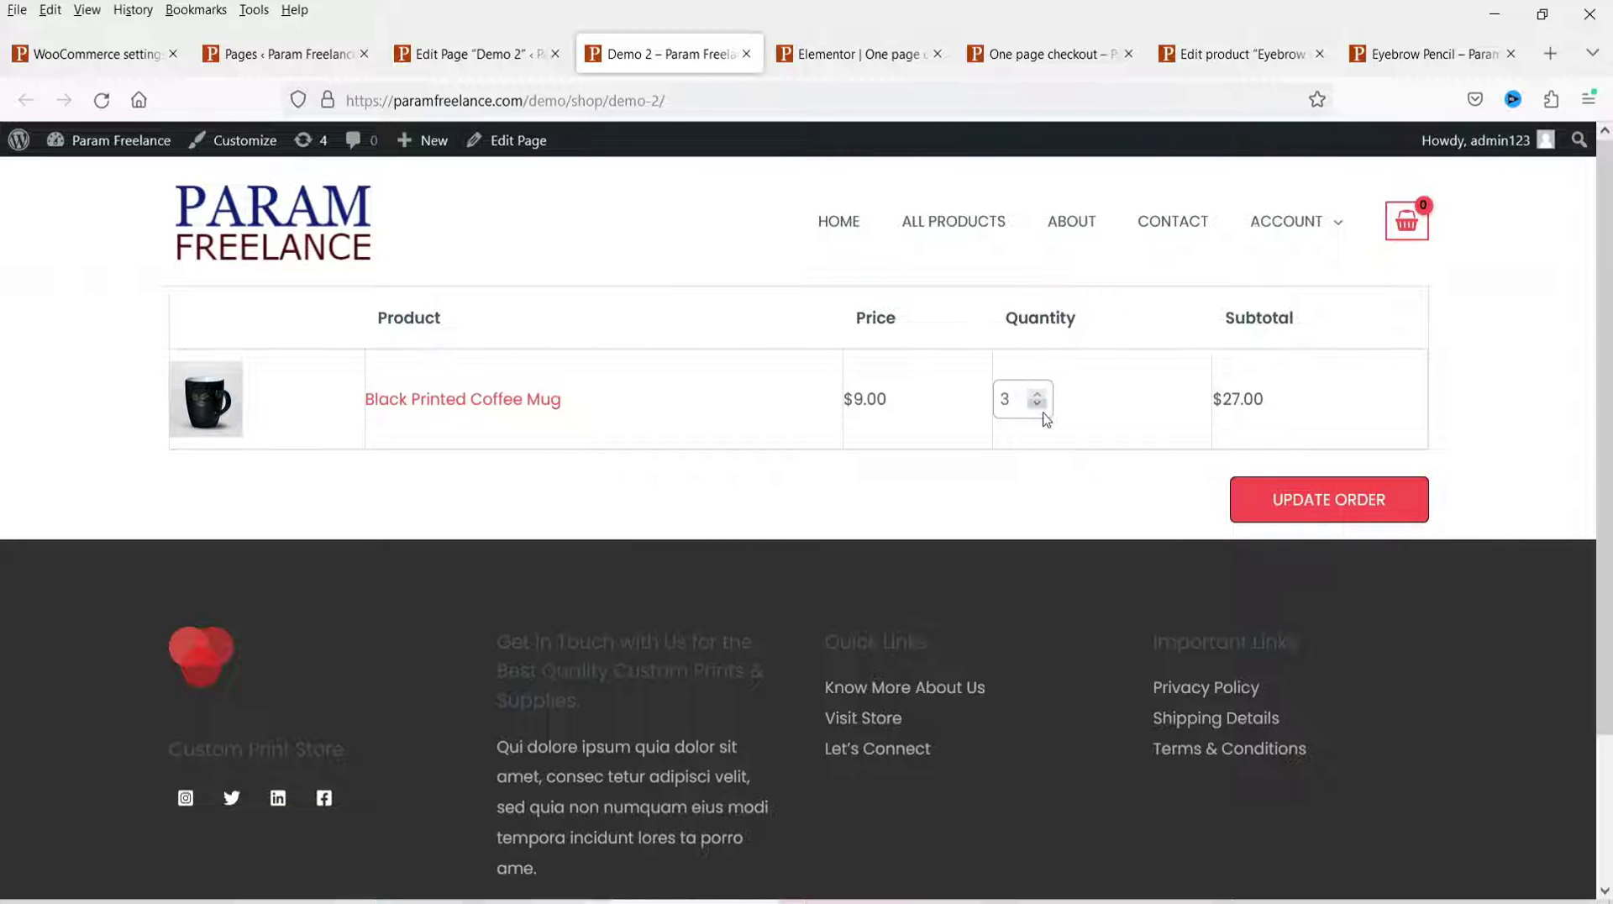
{"action": "left_click", "coordinate": [1315, 504]}
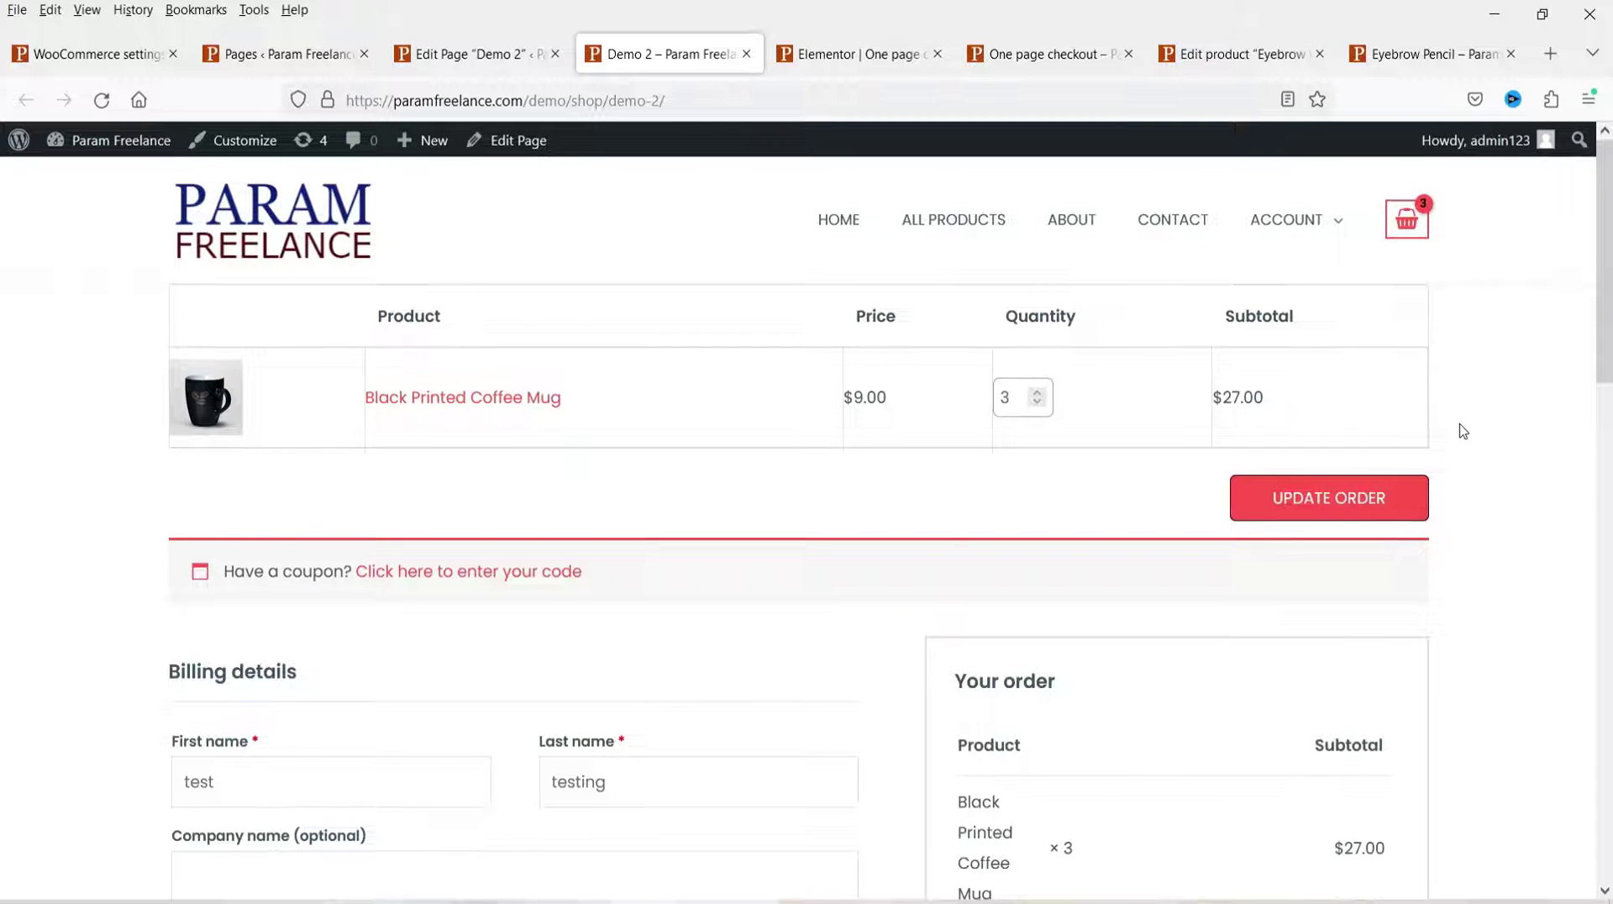
Scroll through the Demo 2 checkout form, then go to the One page checkout page.
{"action": "scroll", "coordinate": [268, 306], "scroll_direction": "down", "scroll_amount": 4}
{"action": "scroll", "coordinate": [1458, 366], "scroll_direction": "down", "scroll_amount": 2}
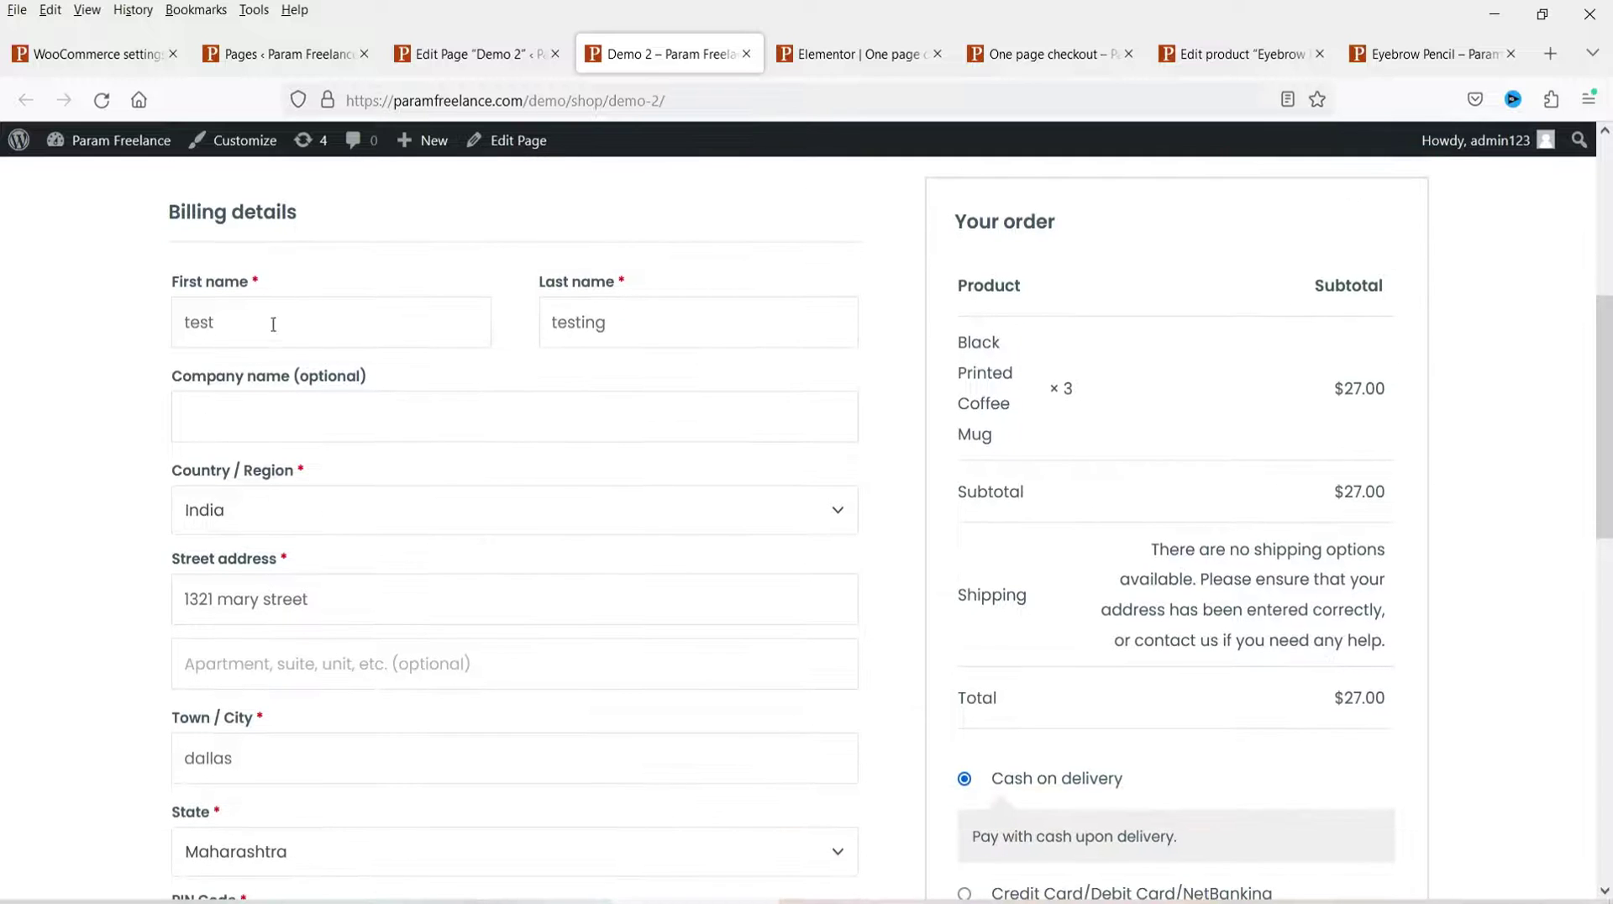
{"action": "scroll", "coordinate": [848, 388], "scroll_direction": "down", "scroll_amount": 3}
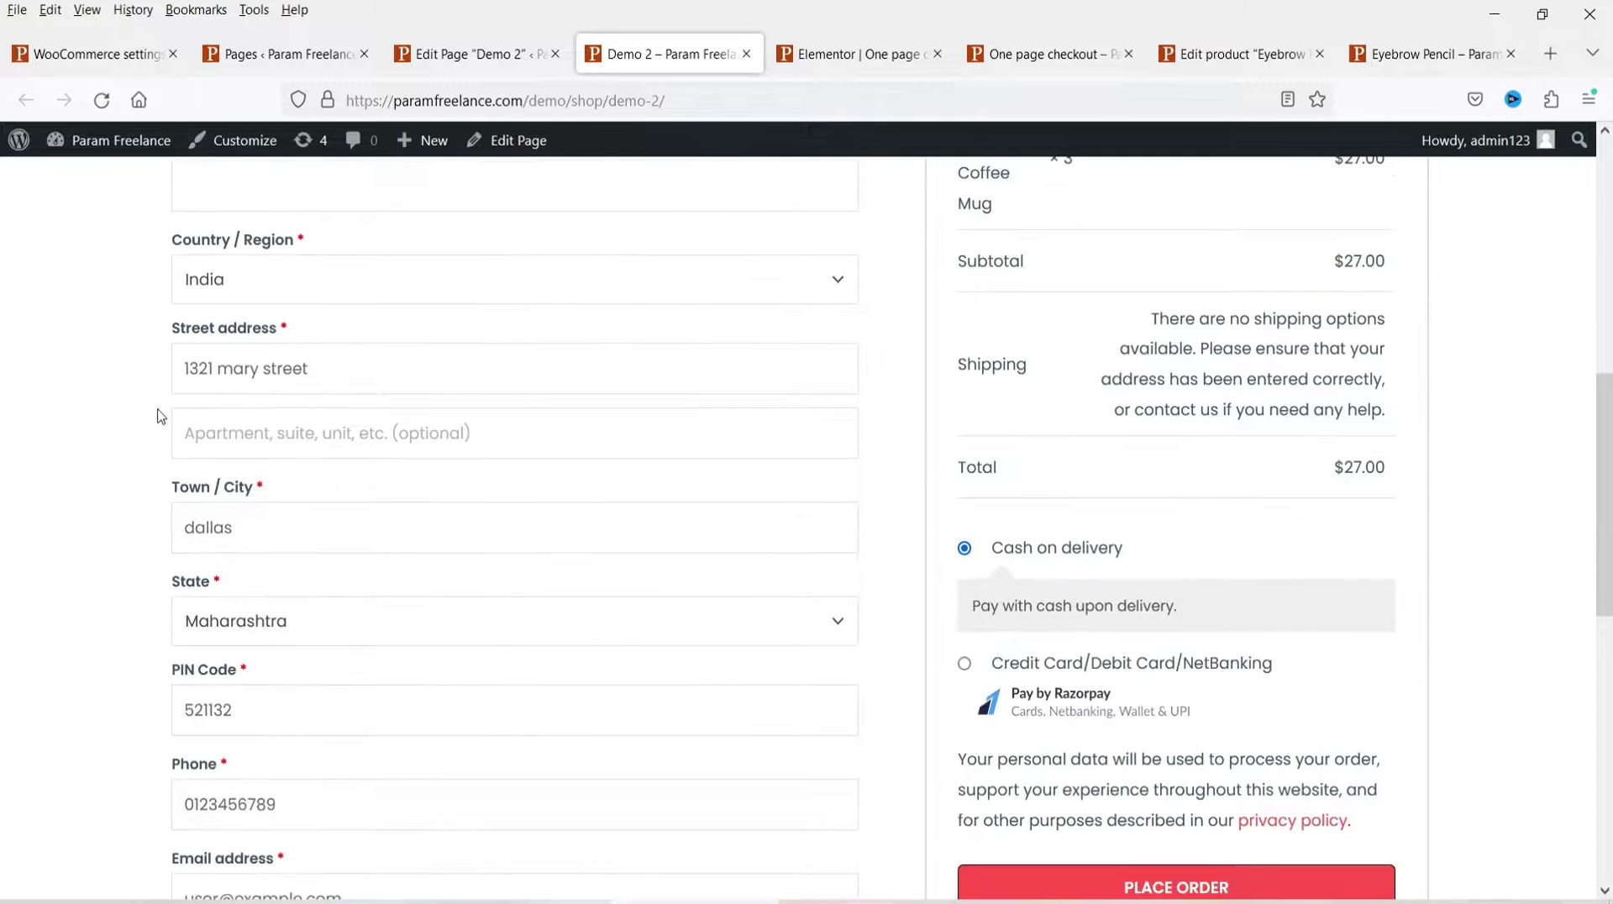
{"action": "scroll", "coordinate": [115, 427], "scroll_direction": "down", "scroll_amount": 3}
{"action": "scroll", "coordinate": [46, 423], "scroll_direction": "up", "scroll_amount": 8}
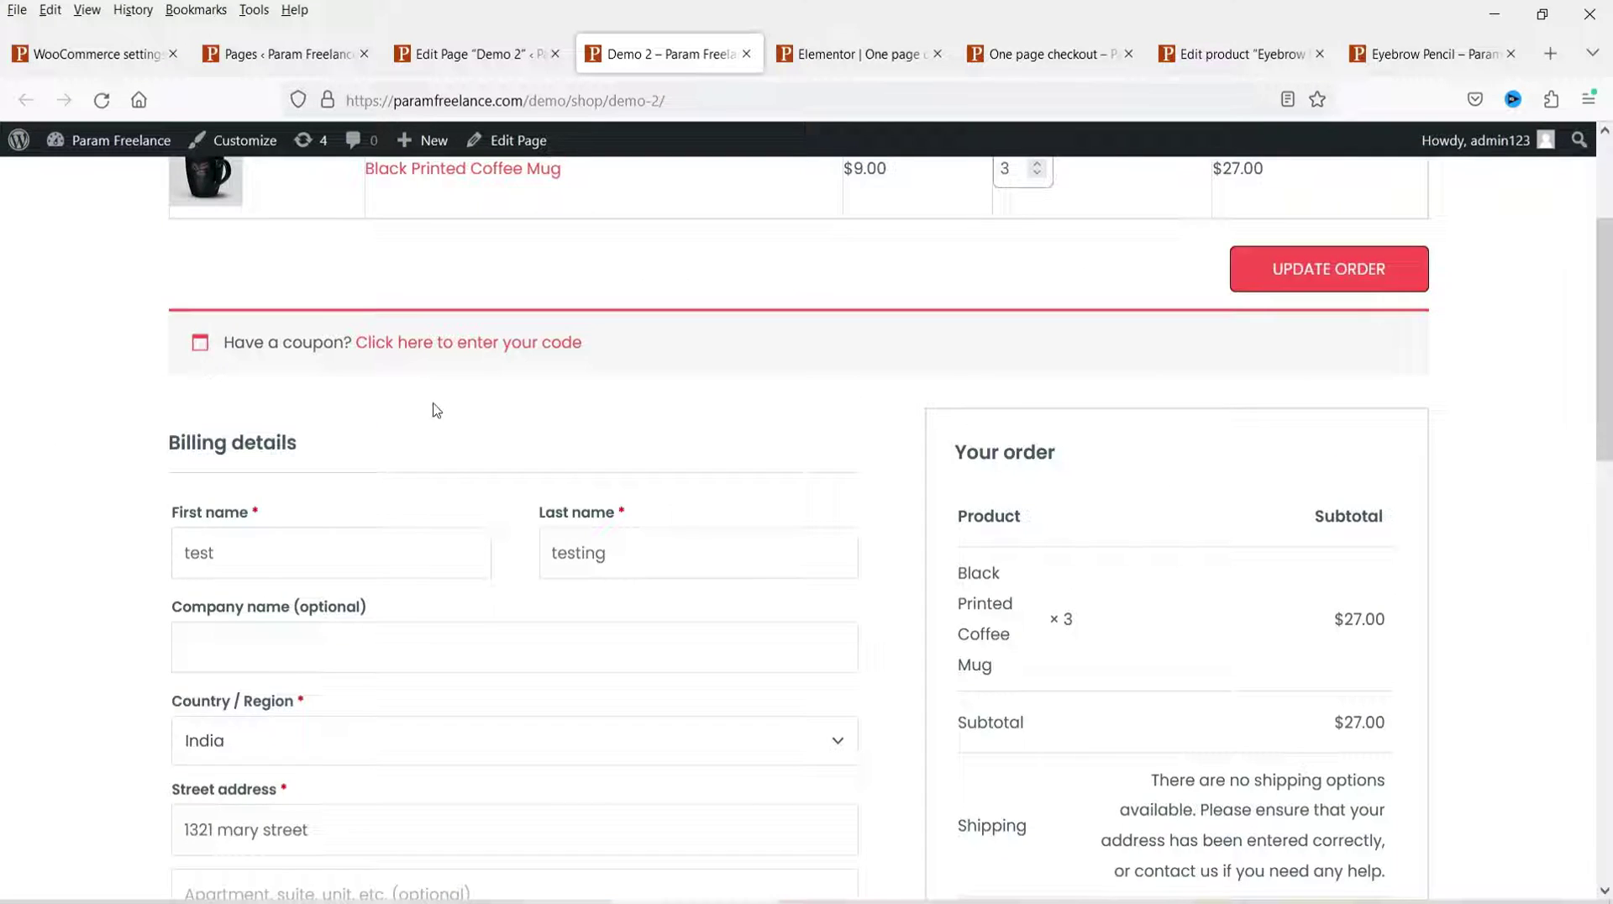
{"action": "scroll", "coordinate": [1517, 469], "scroll_direction": "down", "scroll_amount": 6}
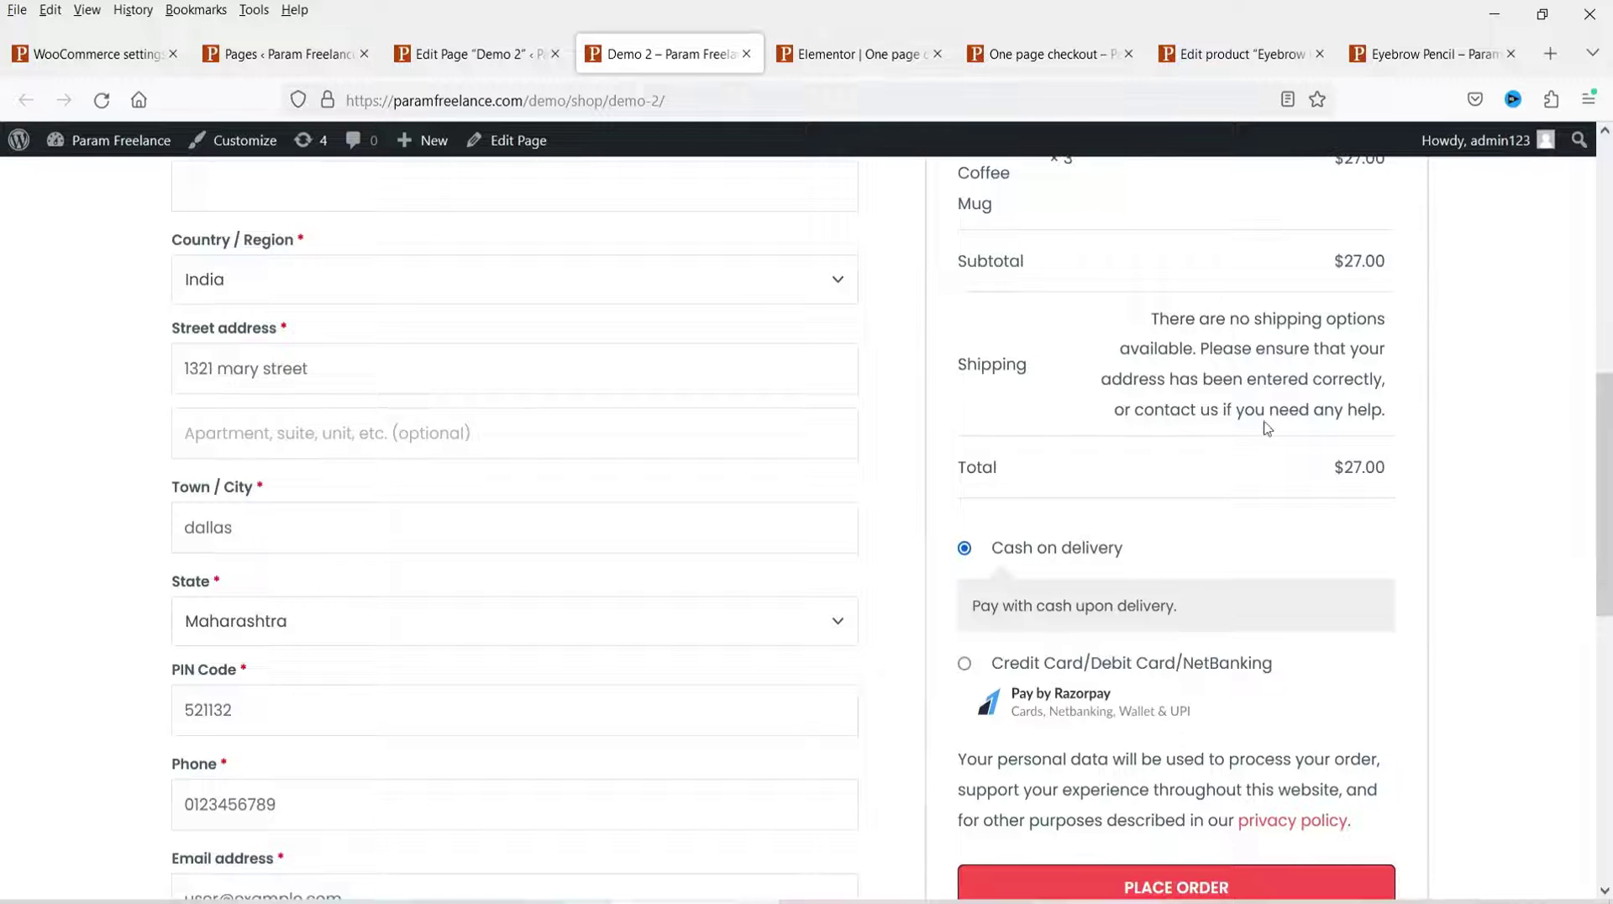
{"action": "scroll", "coordinate": [1135, 437], "scroll_direction": "down", "scroll_amount": 6}
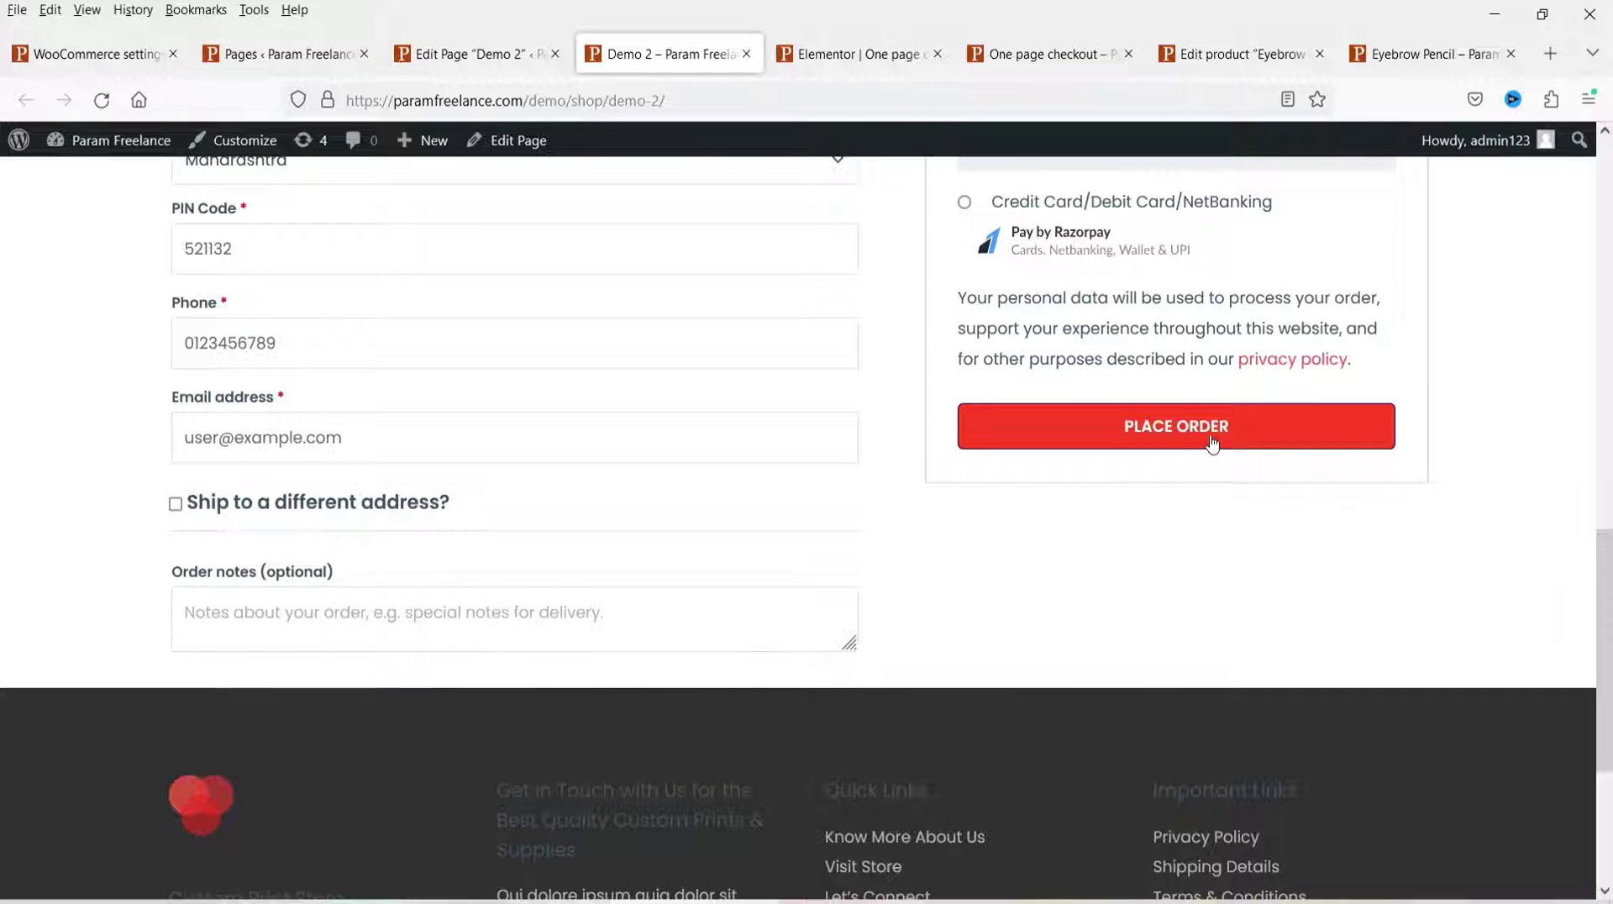
{"action": "left_click", "coordinate": [1025, 56]}
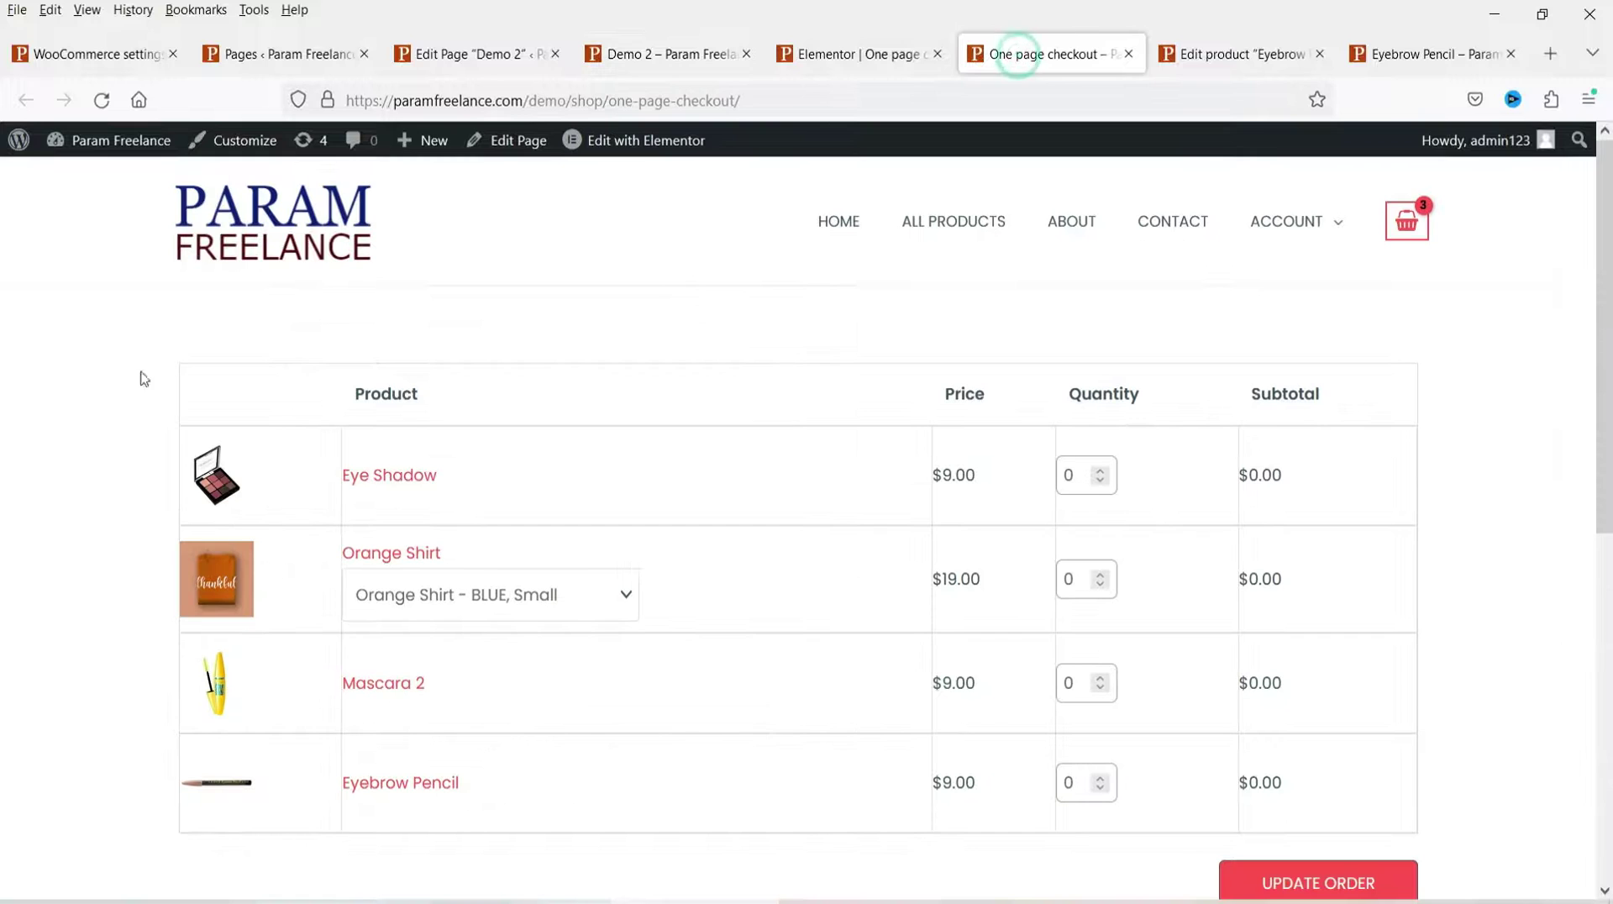
Reload and update the order with one each of Eye Shadow, Orange Shirt (BLUE, Large), Mascara 2 and Eyebrow Pencil.
{"action": "left_click", "coordinate": [102, 100]}
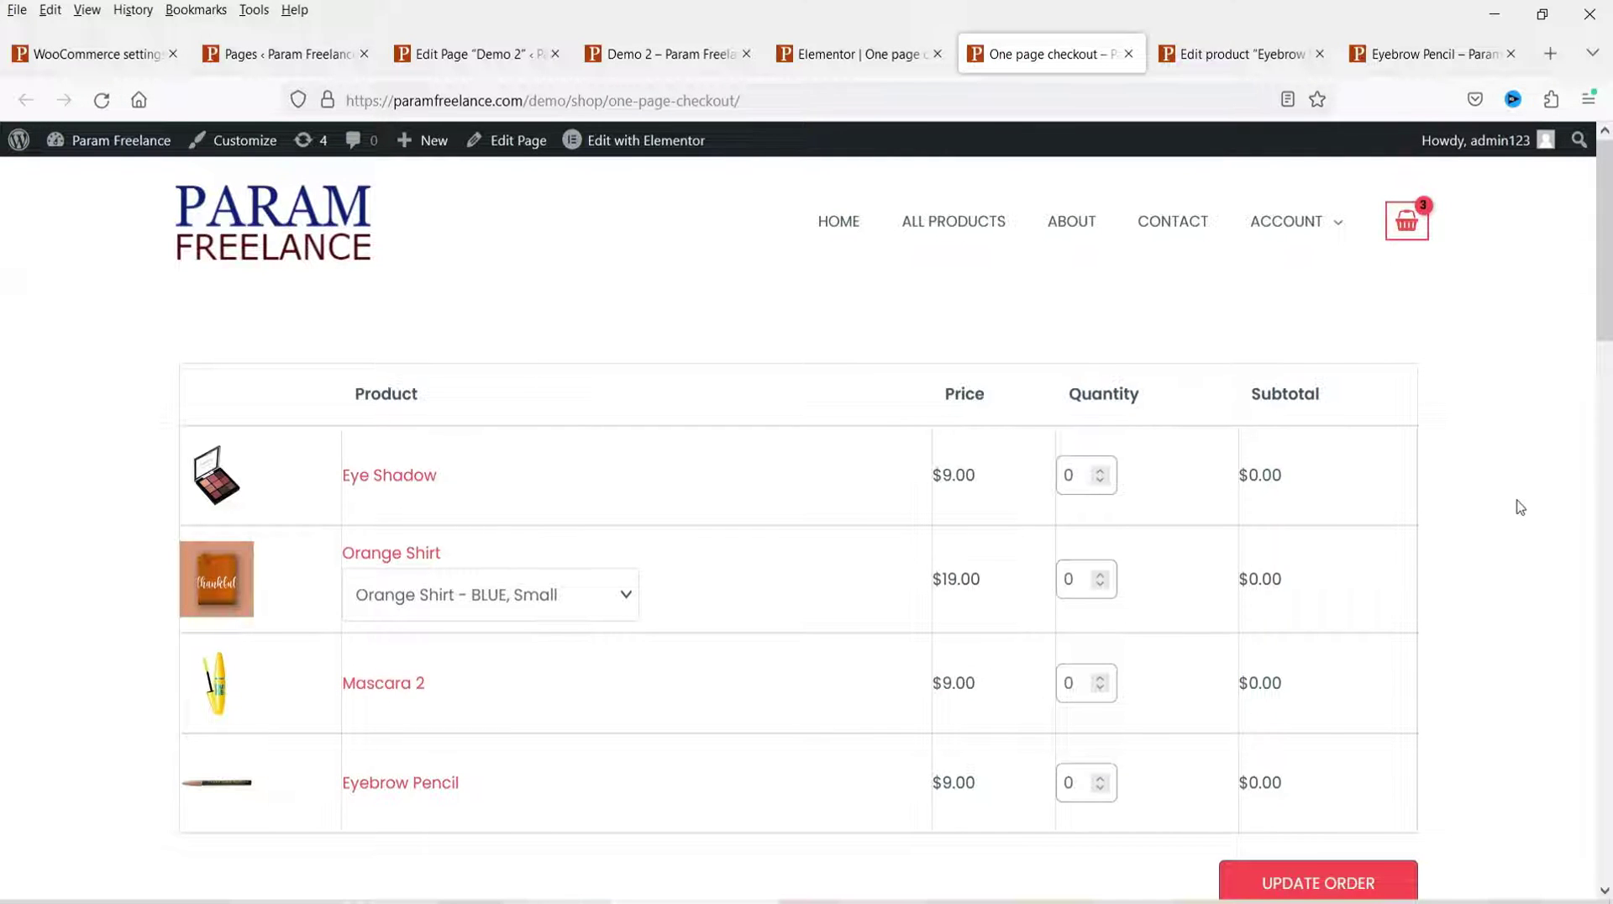
{"action": "left_click", "coordinate": [1100, 474]}
{"action": "scroll", "coordinate": [1577, 468], "scroll_direction": "down", "scroll_amount": 2}
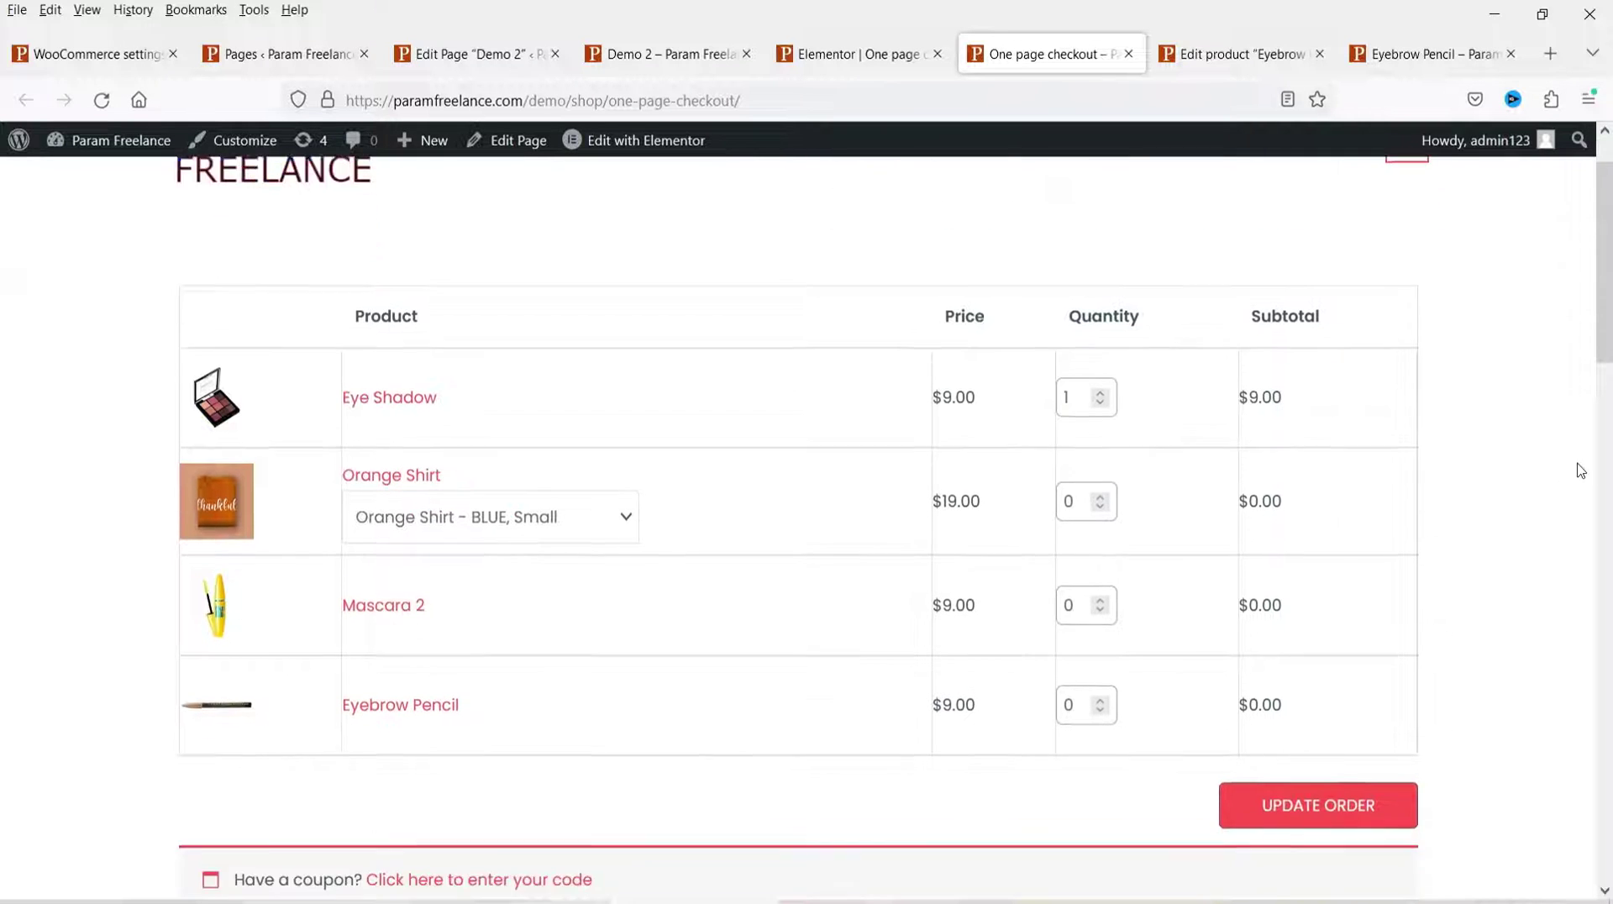
{"action": "left_click", "coordinate": [617, 474]}
{"action": "left_click", "coordinate": [526, 586]}
{"action": "left_click", "coordinate": [1100, 460]}
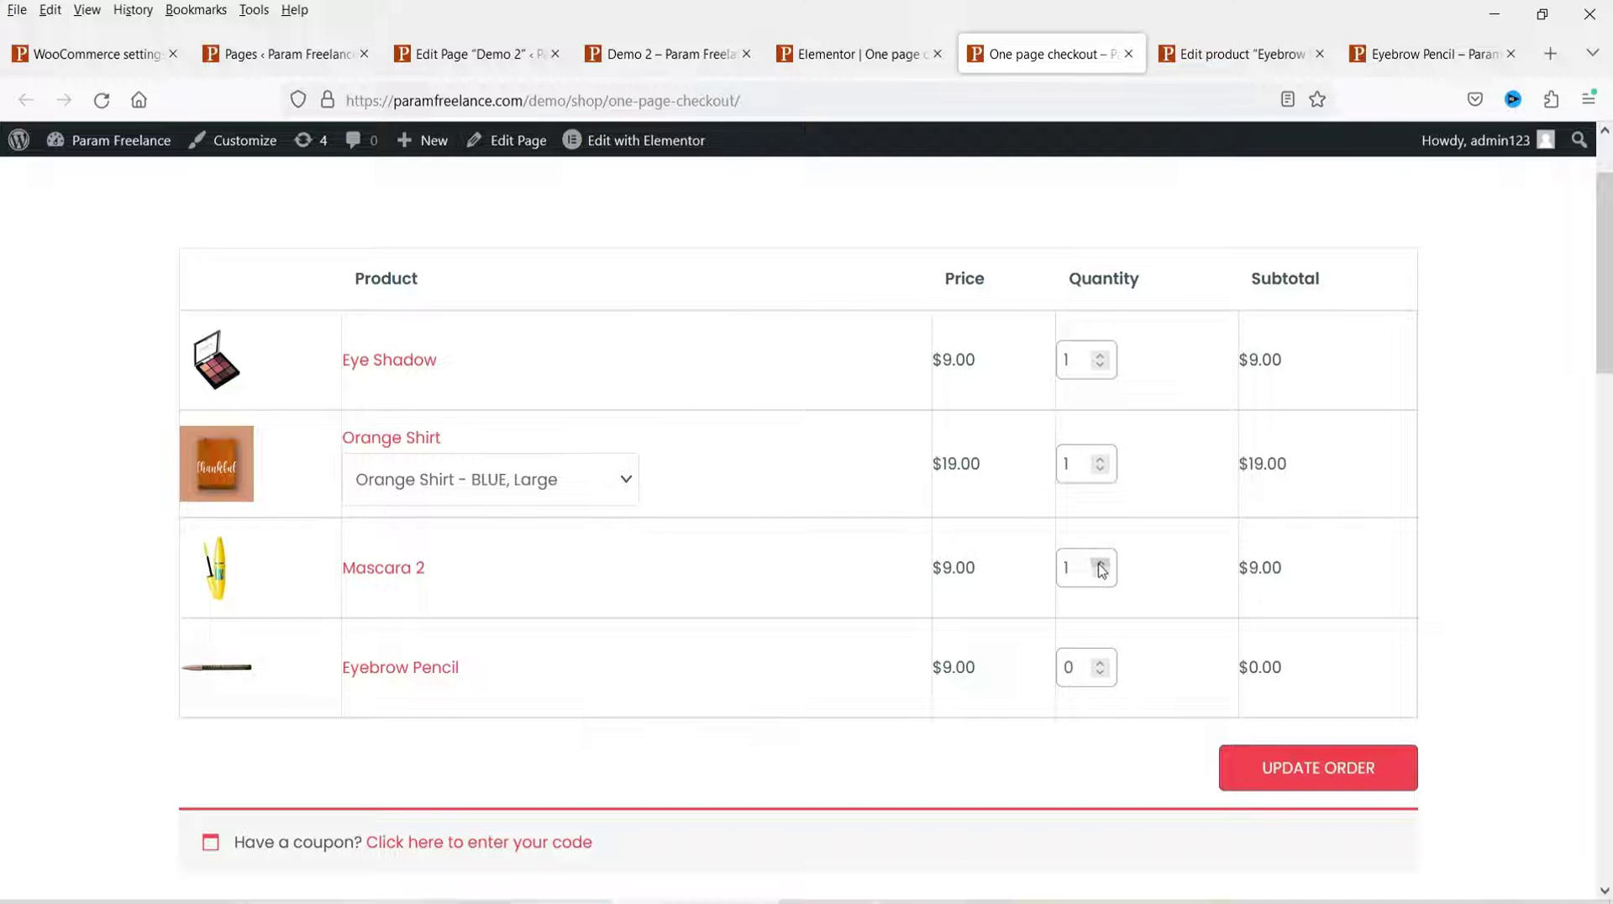
{"action": "left_click", "coordinate": [1102, 662]}
{"action": "scroll", "coordinate": [1491, 521], "scroll_direction": "down", "scroll_amount": 4}
{"action": "scroll", "coordinate": [787, 473], "scroll_direction": "up", "scroll_amount": 5}
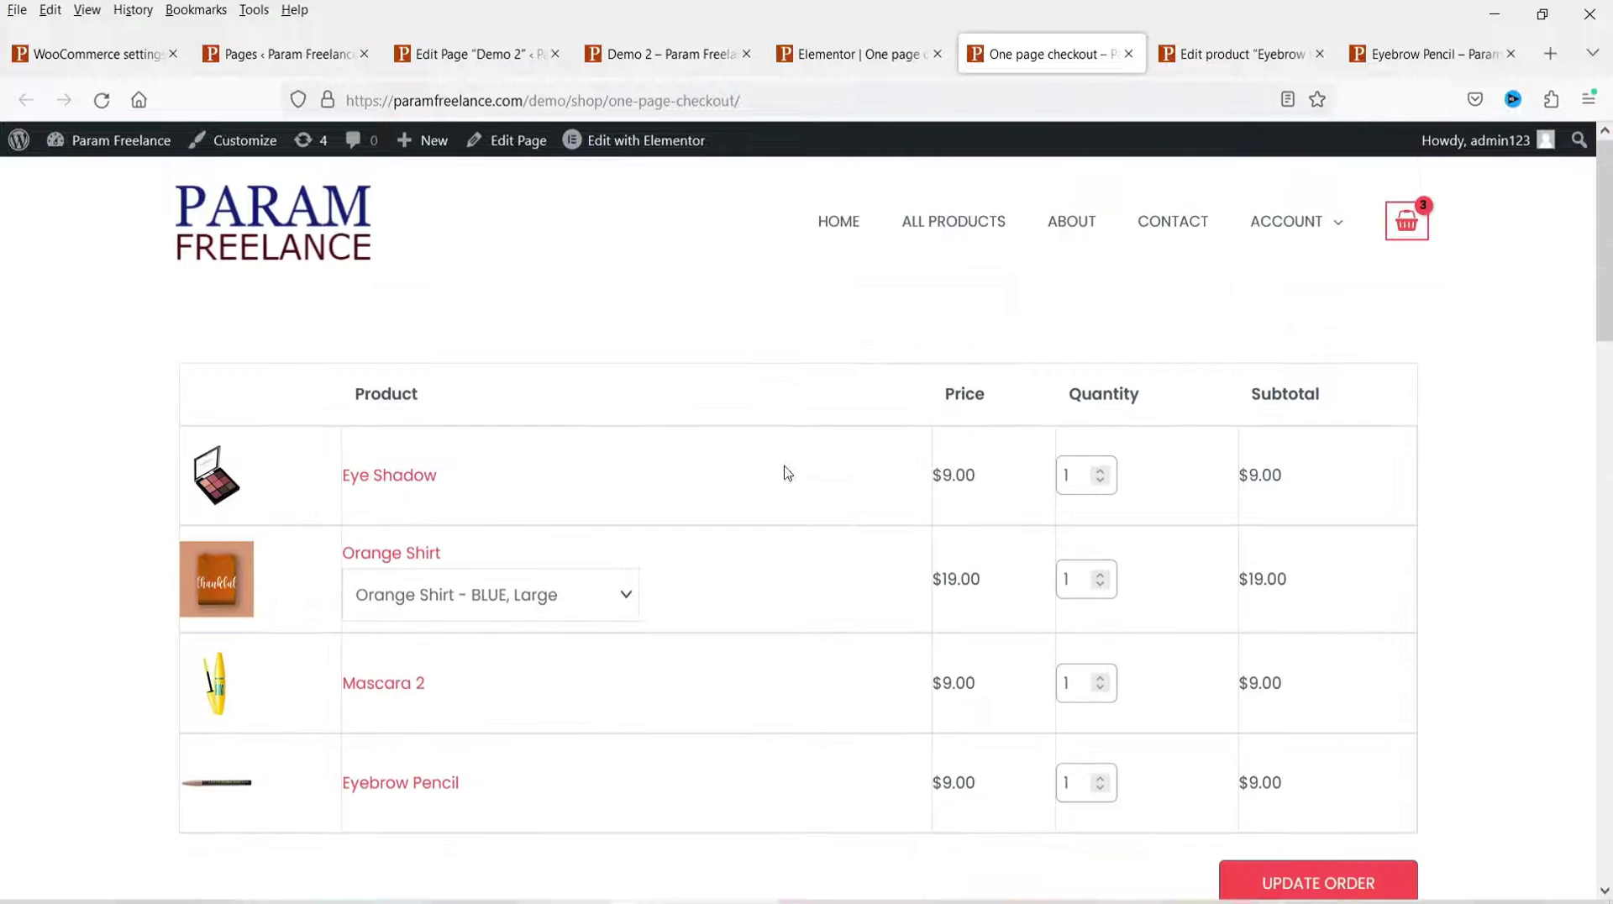
{"action": "scroll", "coordinate": [1348, 472], "scroll_direction": "down", "scroll_amount": 5}
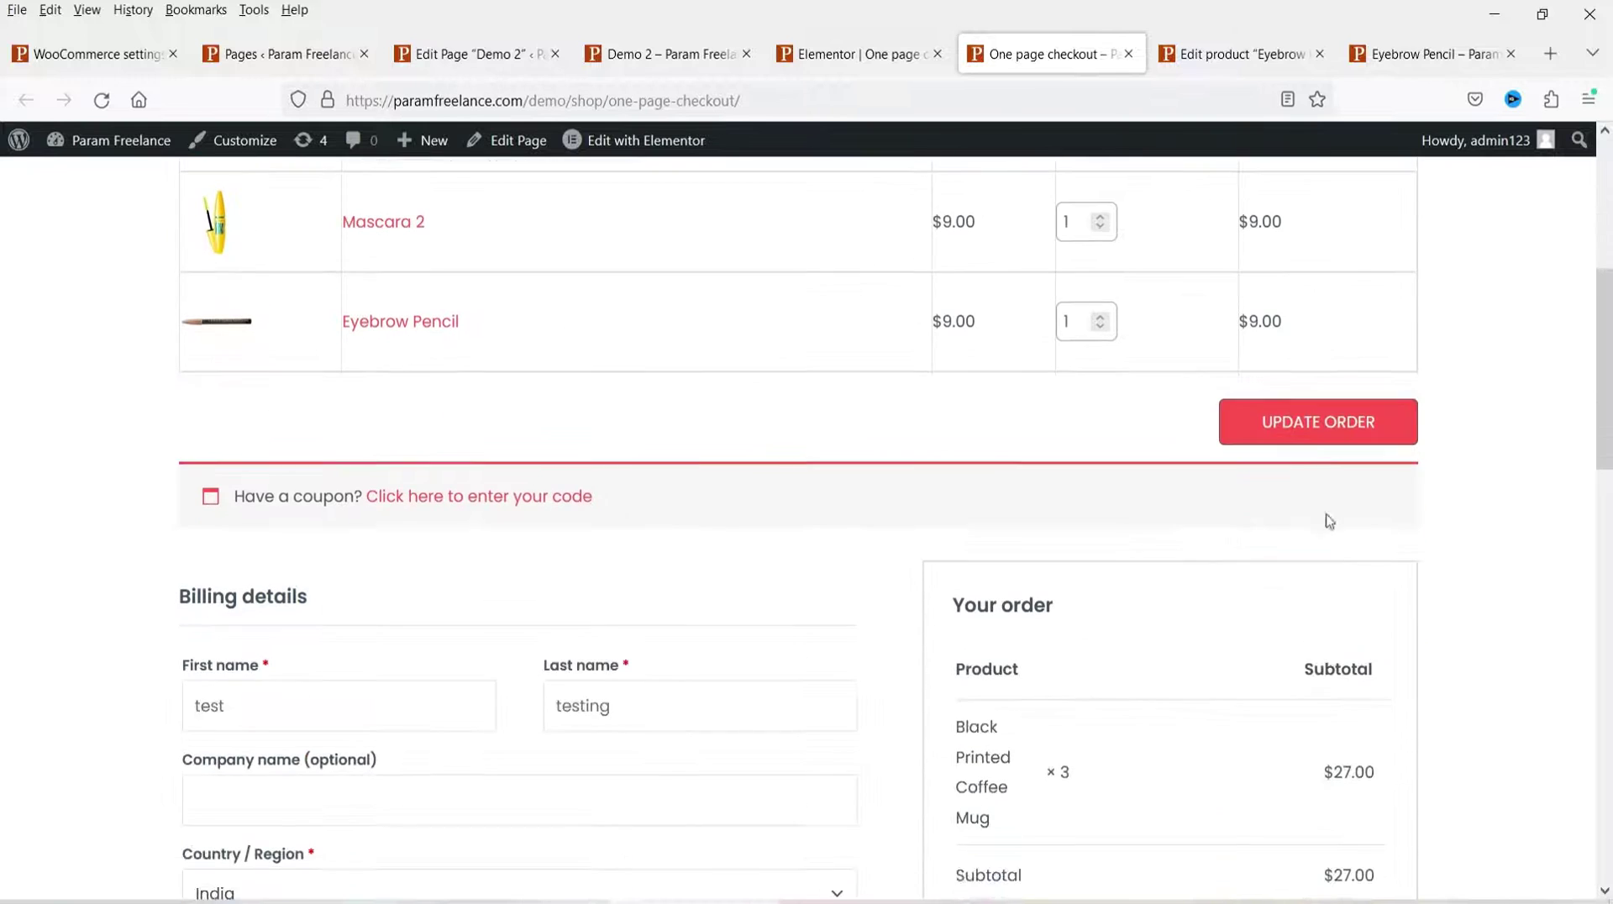
{"action": "left_click", "coordinate": [1328, 421]}
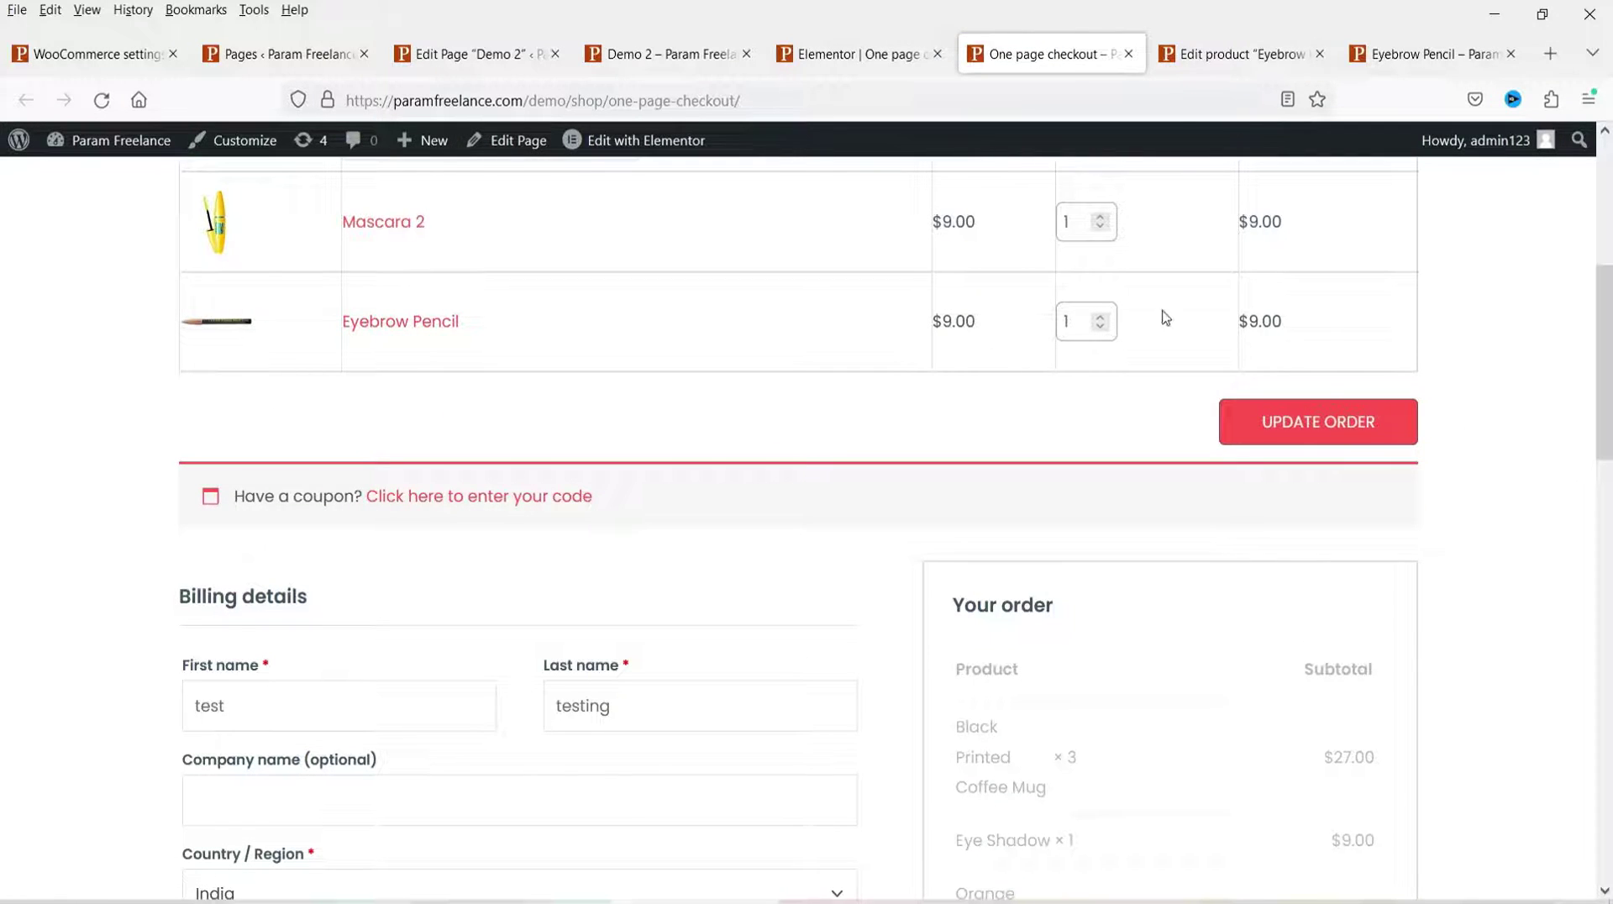
Review the updated $73.00 order, then go back to the Cashier module settings.
{"action": "scroll", "coordinate": [1428, 449], "scroll_direction": "down", "scroll_amount": 4}
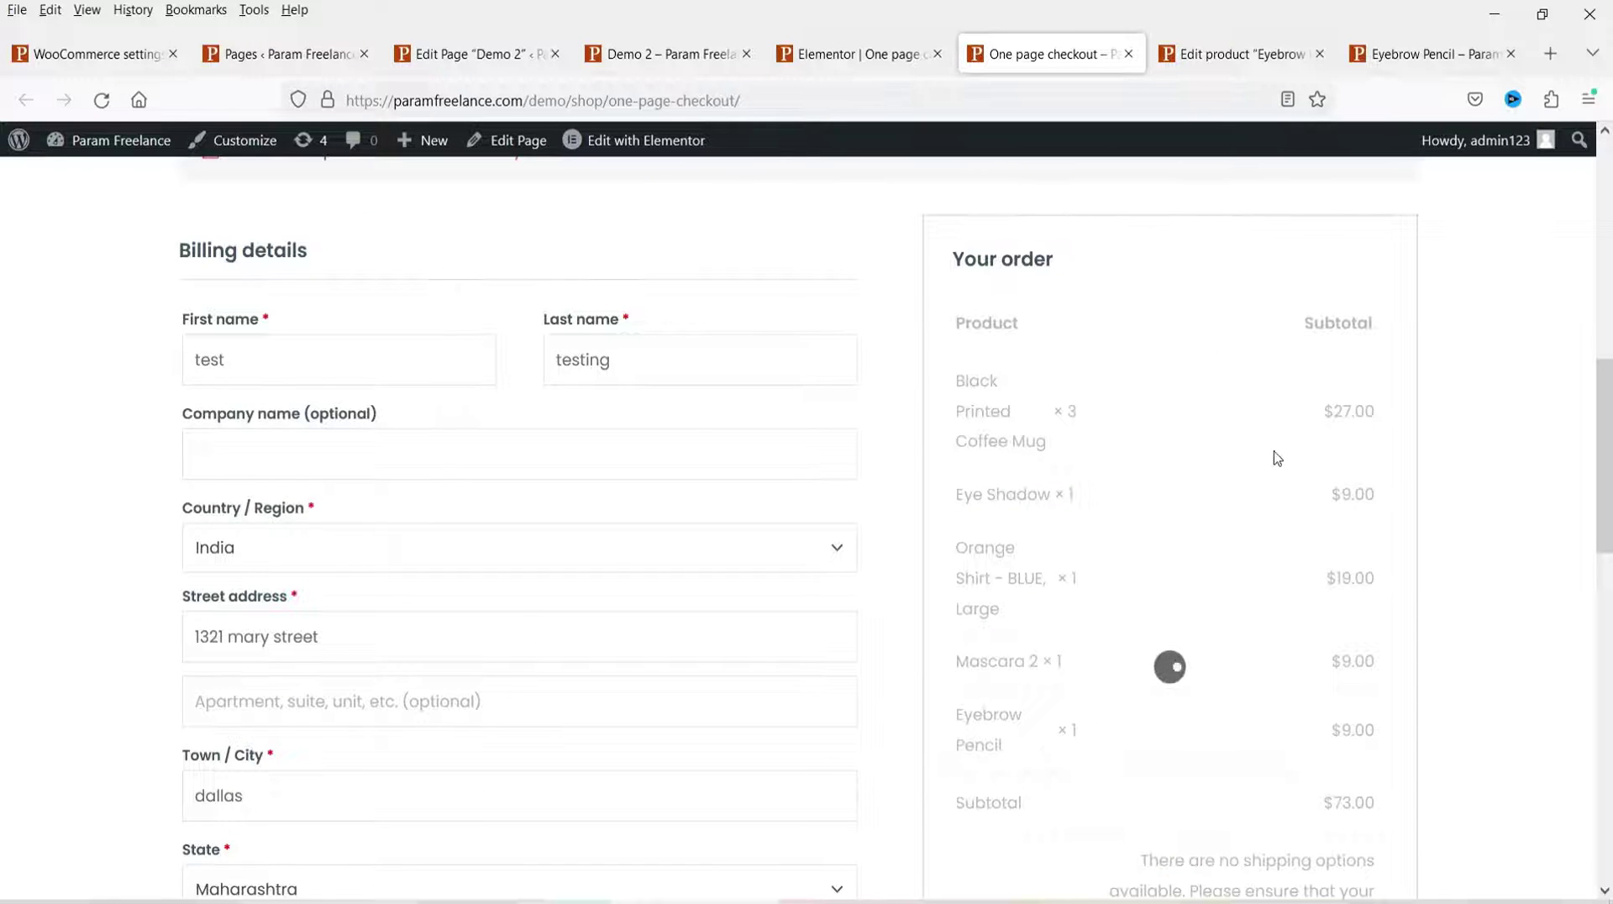
{"action": "scroll", "coordinate": [162, 506], "scroll_direction": "up", "scroll_amount": 3}
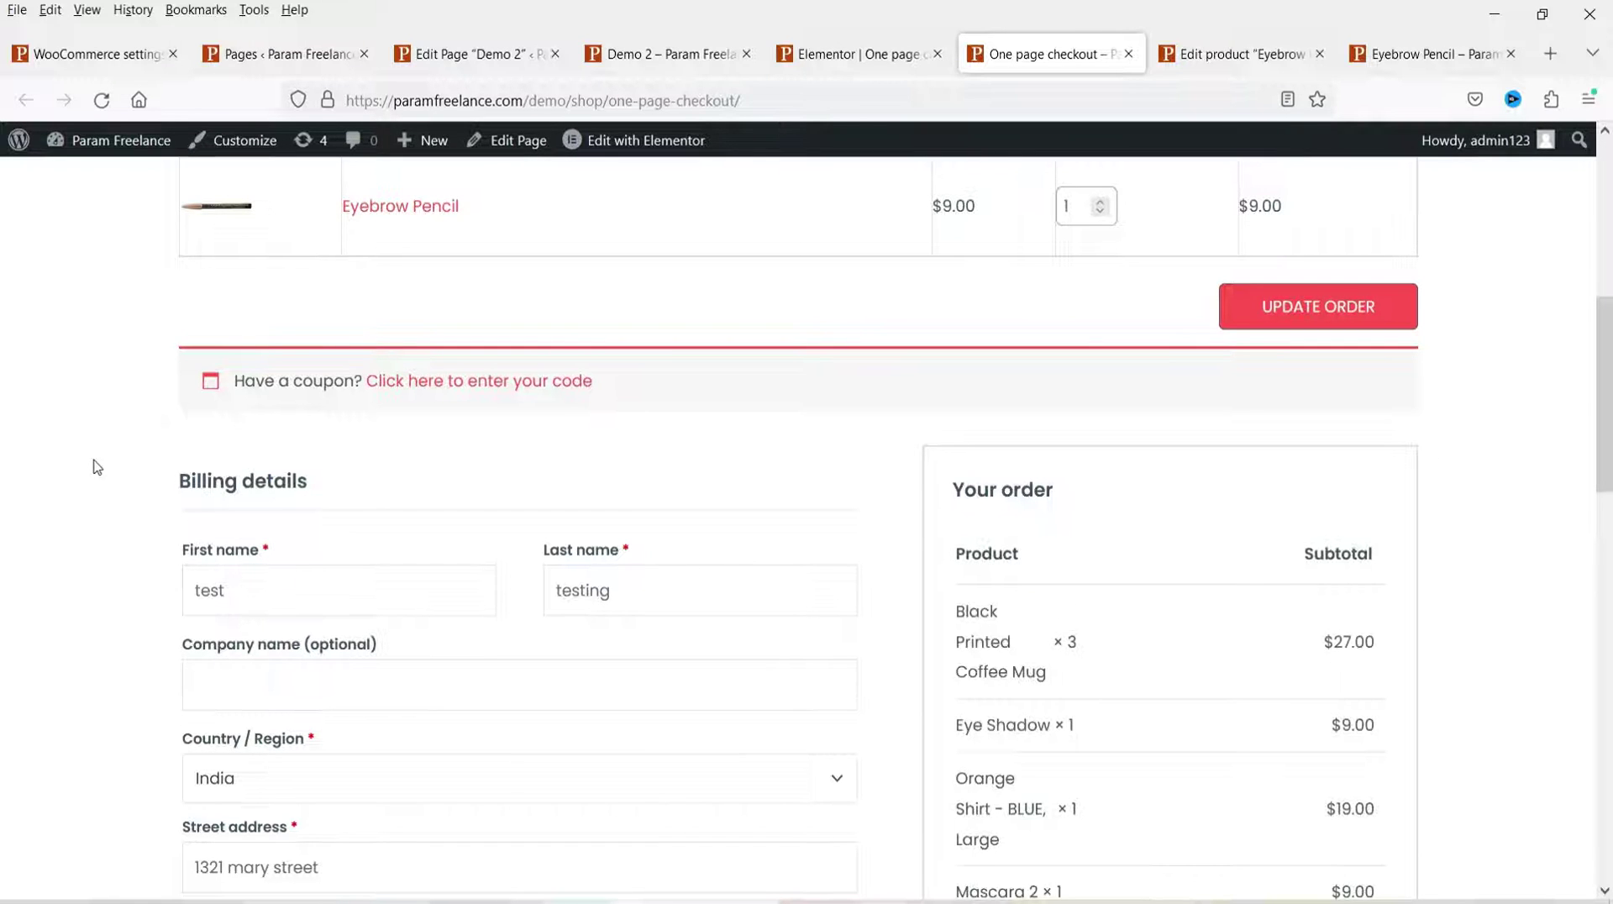
{"action": "scroll", "coordinate": [395, 405], "scroll_direction": "down", "scroll_amount": 5}
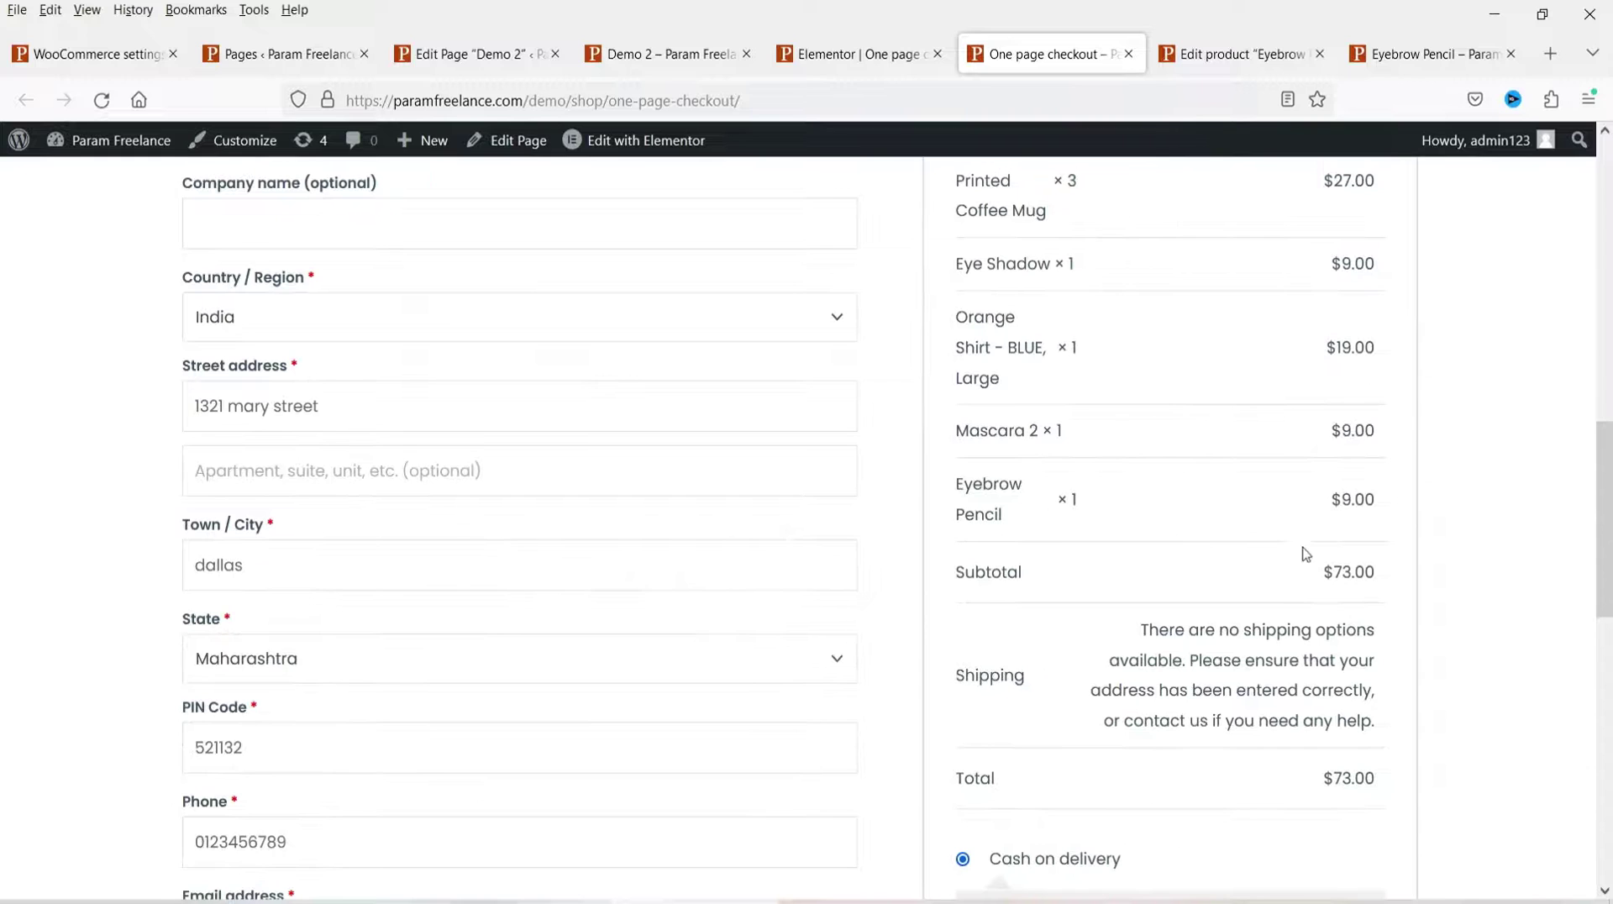
{"action": "left_click_drag", "start_coordinate": [1322, 580], "coordinate": [1408, 573]}
{"action": "left_click", "coordinate": [1479, 552]}
{"action": "scroll", "coordinate": [1462, 521], "scroll_direction": "down", "scroll_amount": 5}
{"action": "scroll", "coordinate": [1451, 508], "scroll_direction": "up", "scroll_amount": 20}
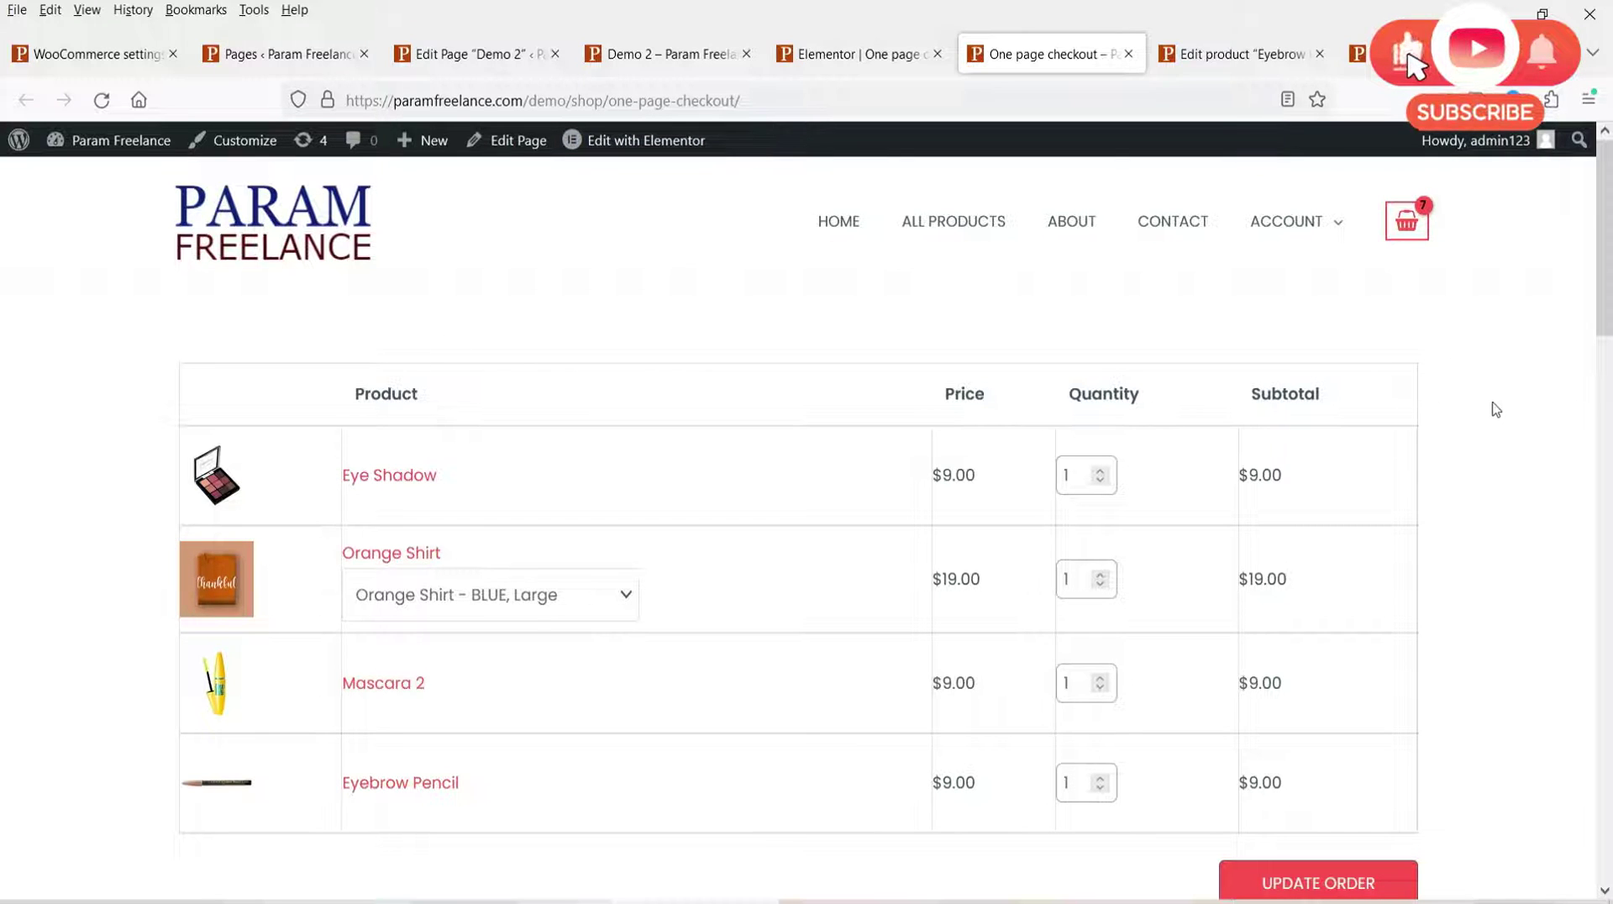
{"action": "scroll", "coordinate": [1483, 412], "scroll_direction": "down", "scroll_amount": 3}
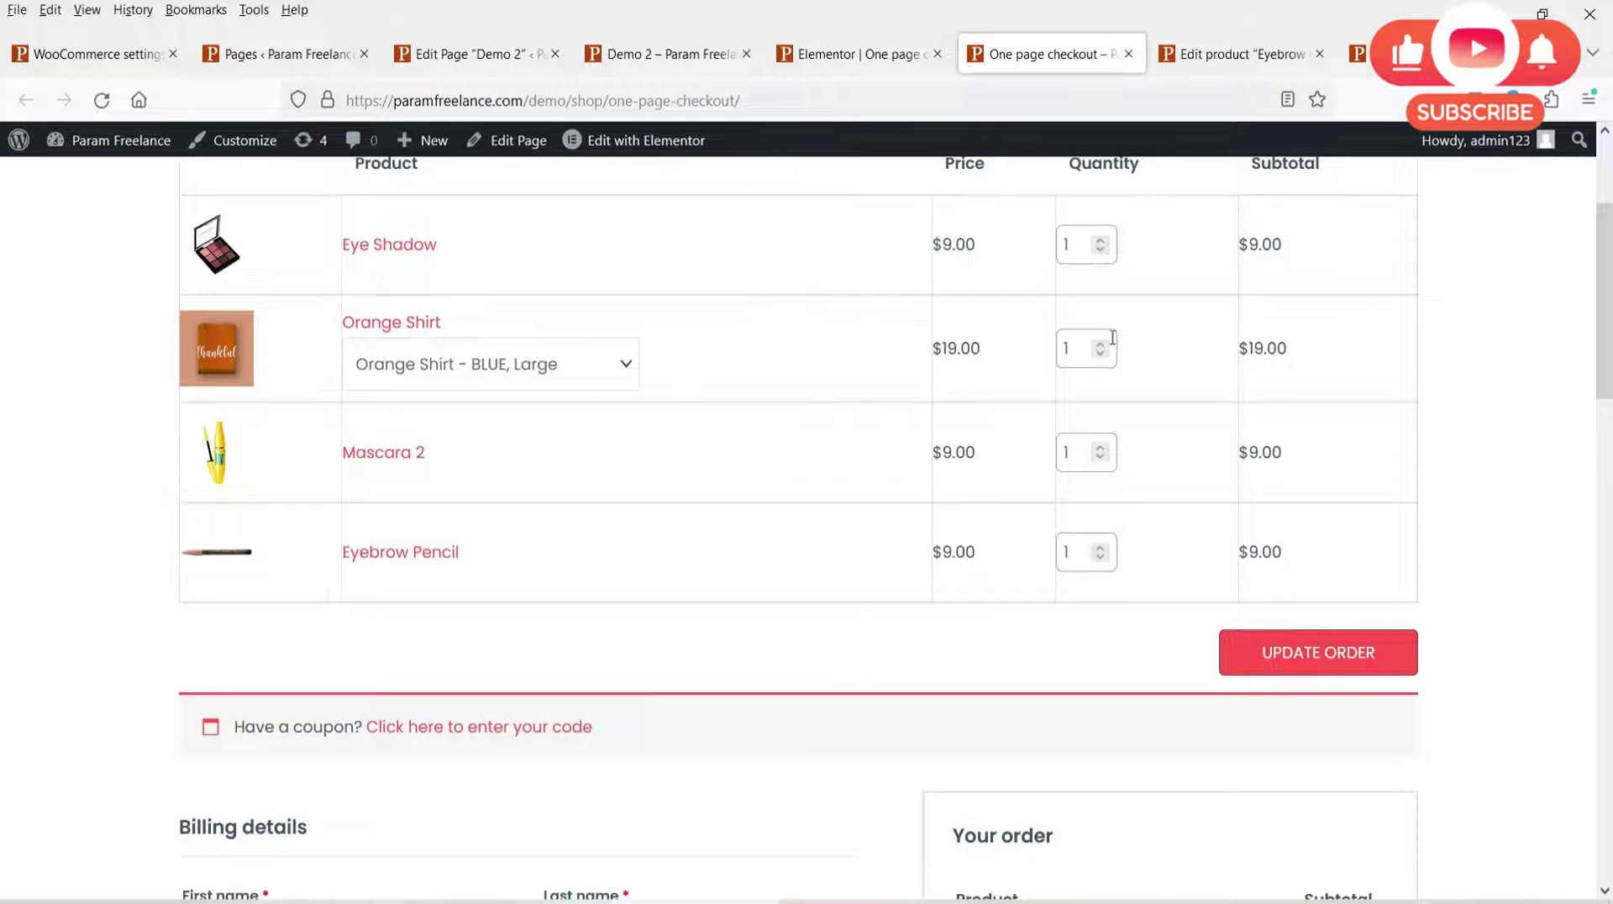
{"action": "scroll", "coordinate": [1383, 389], "scroll_direction": "down", "scroll_amount": 1}
{"action": "scroll", "coordinate": [1185, 379], "scroll_direction": "up", "scroll_amount": 2}
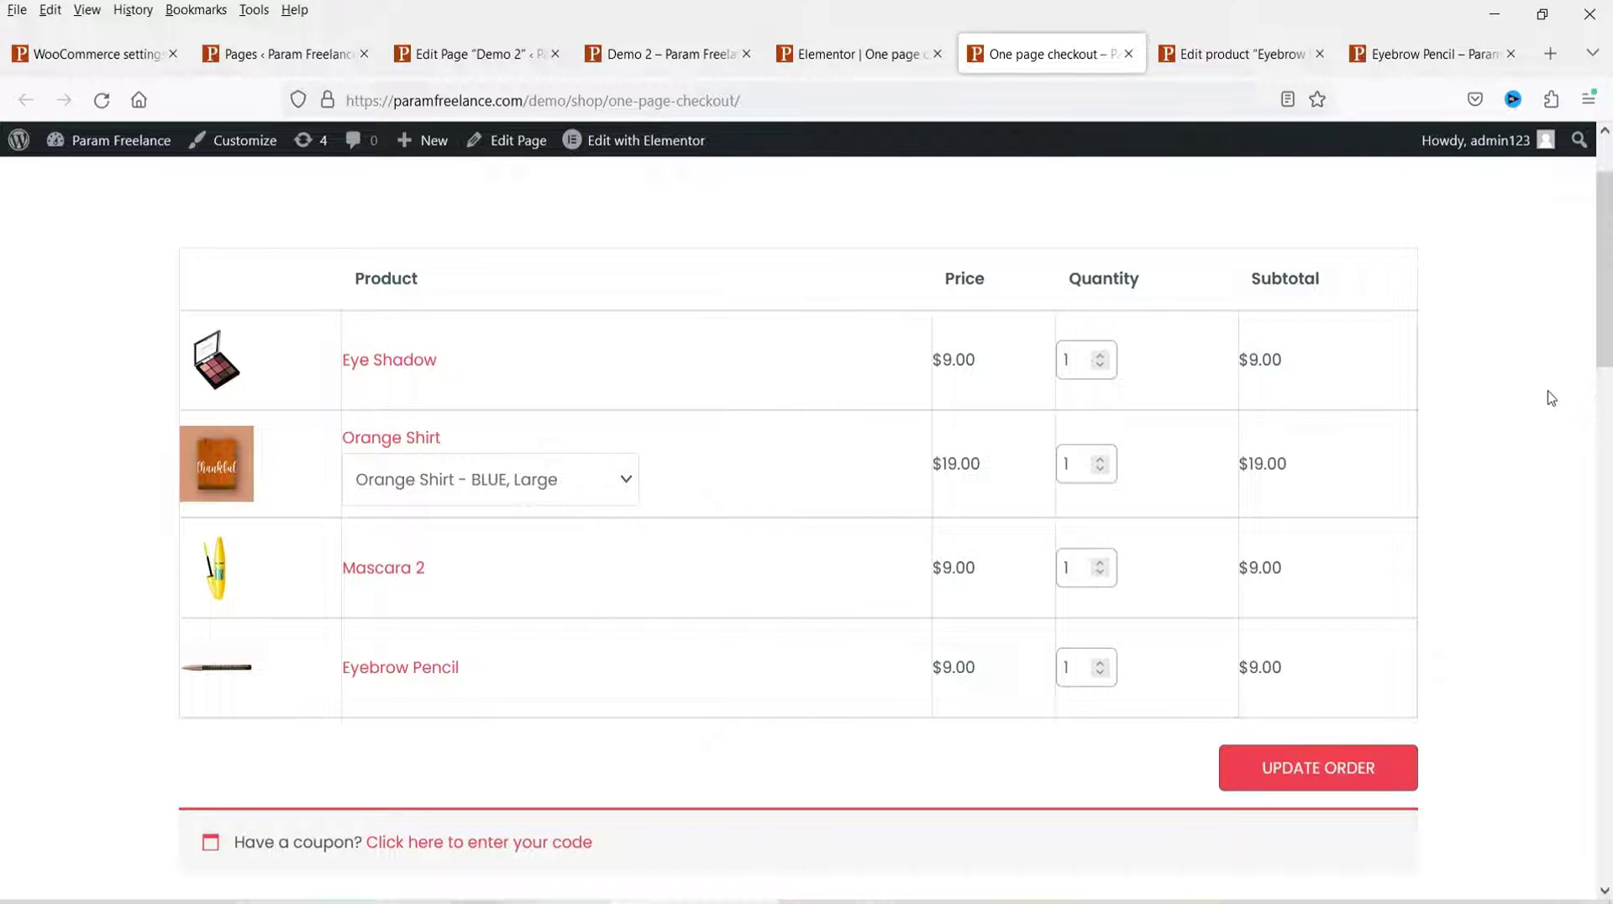
{"action": "scroll", "coordinate": [89, 358], "scroll_direction": "up", "scroll_amount": 2}
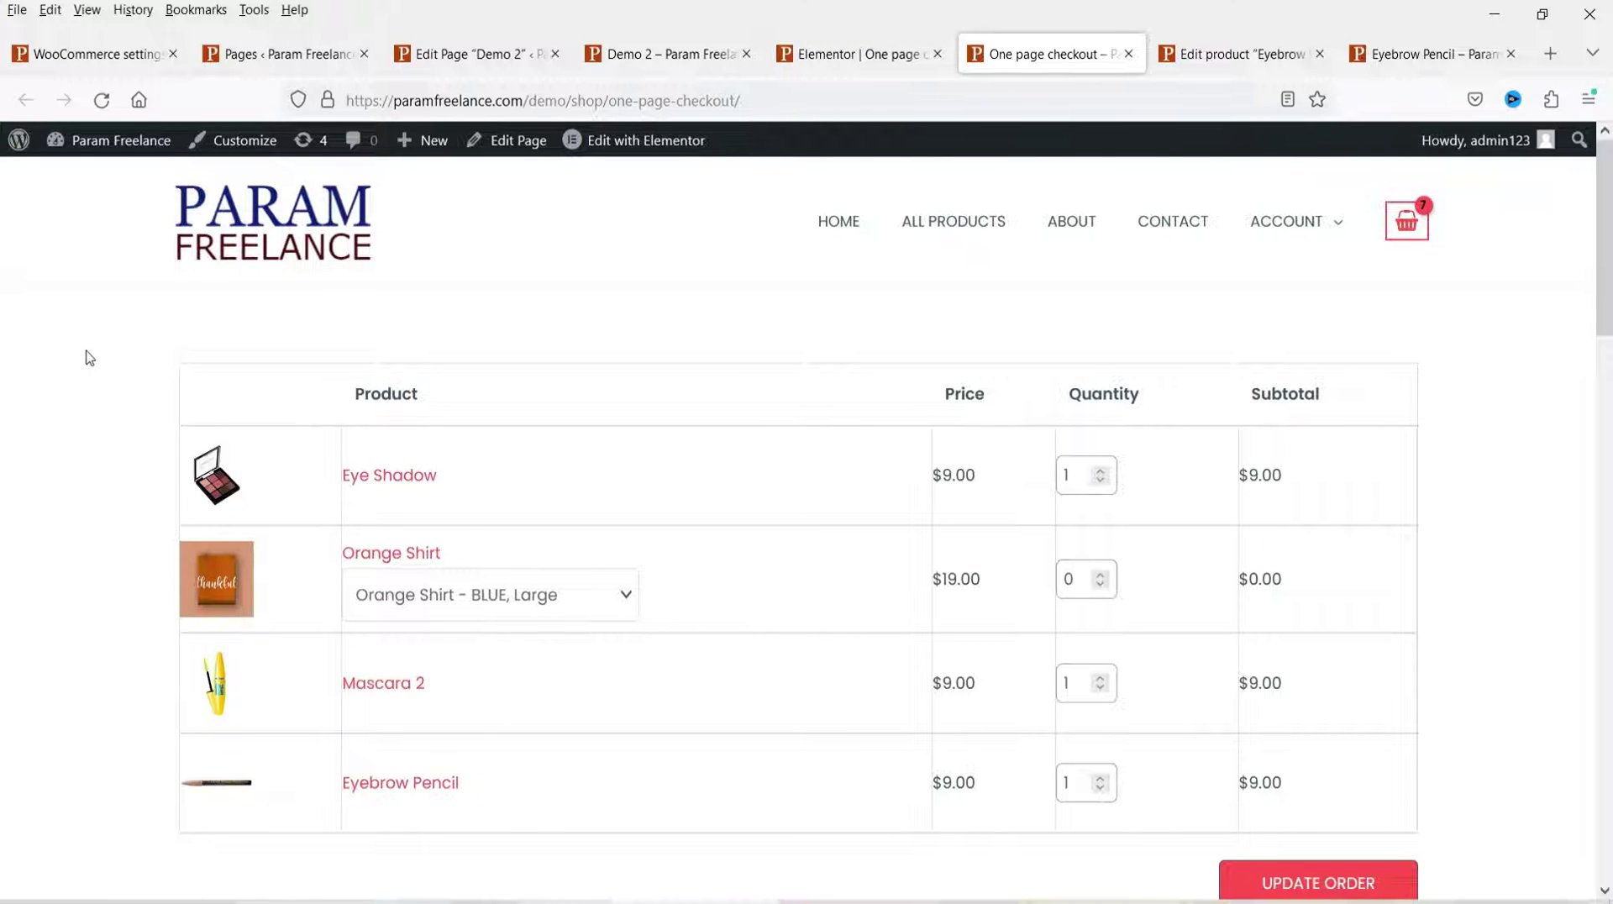
{"action": "left_click", "coordinate": [109, 55]}
Point out the Buy Now module and close the four extra browser tabs.
{"action": "scroll", "coordinate": [1047, 438], "scroll_direction": "up", "scroll_amount": 5}
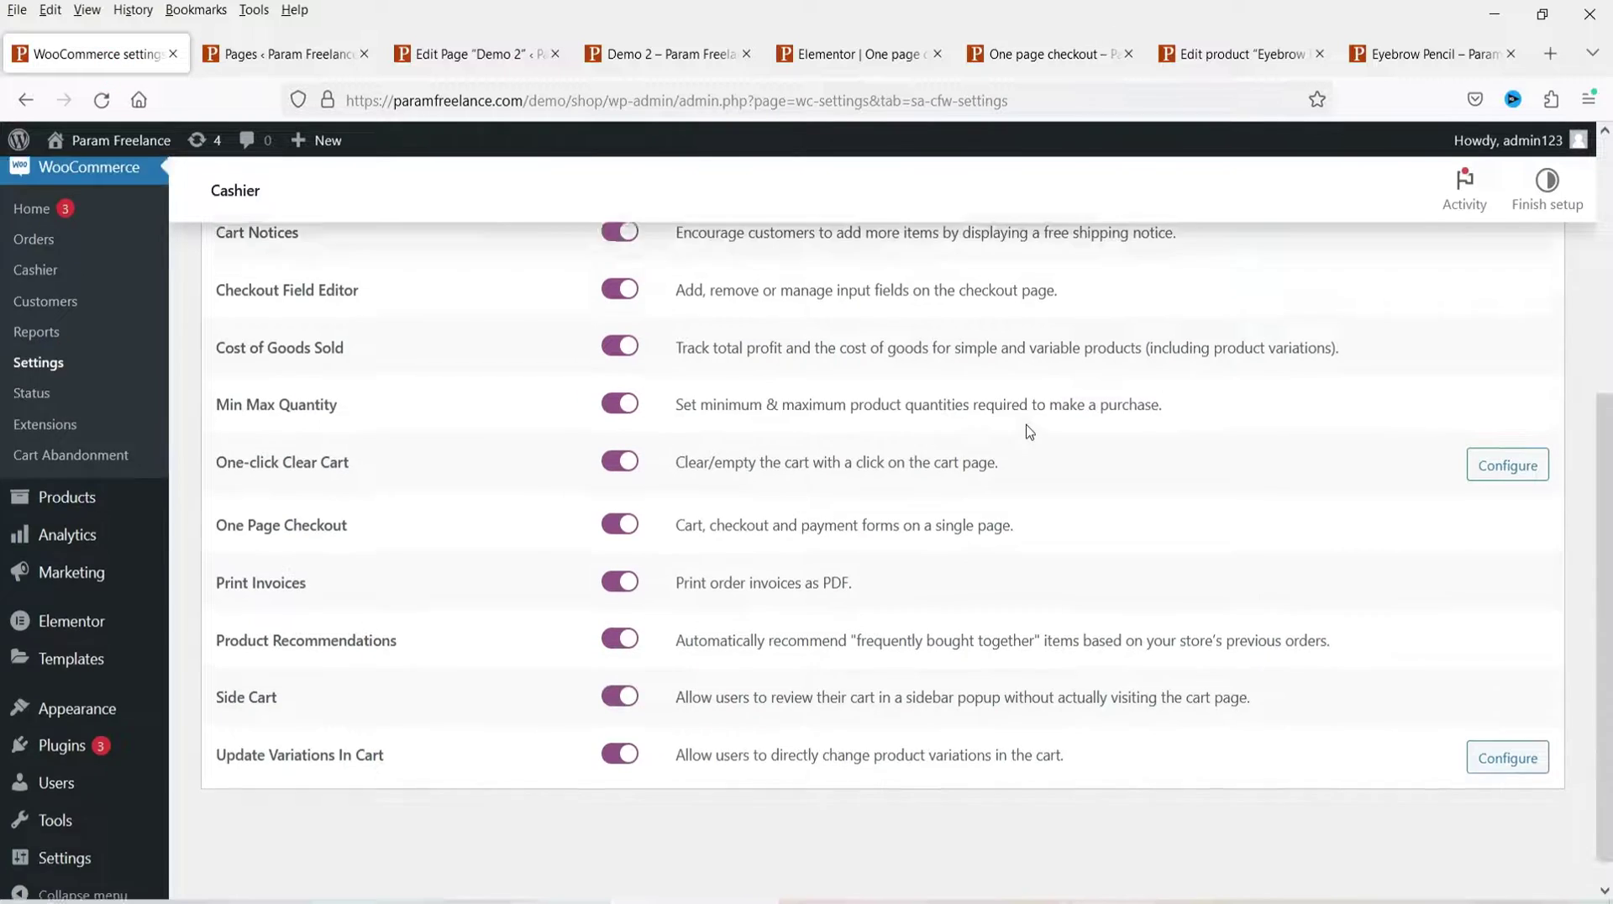
{"action": "triple_click", "coordinate": [296, 500]}
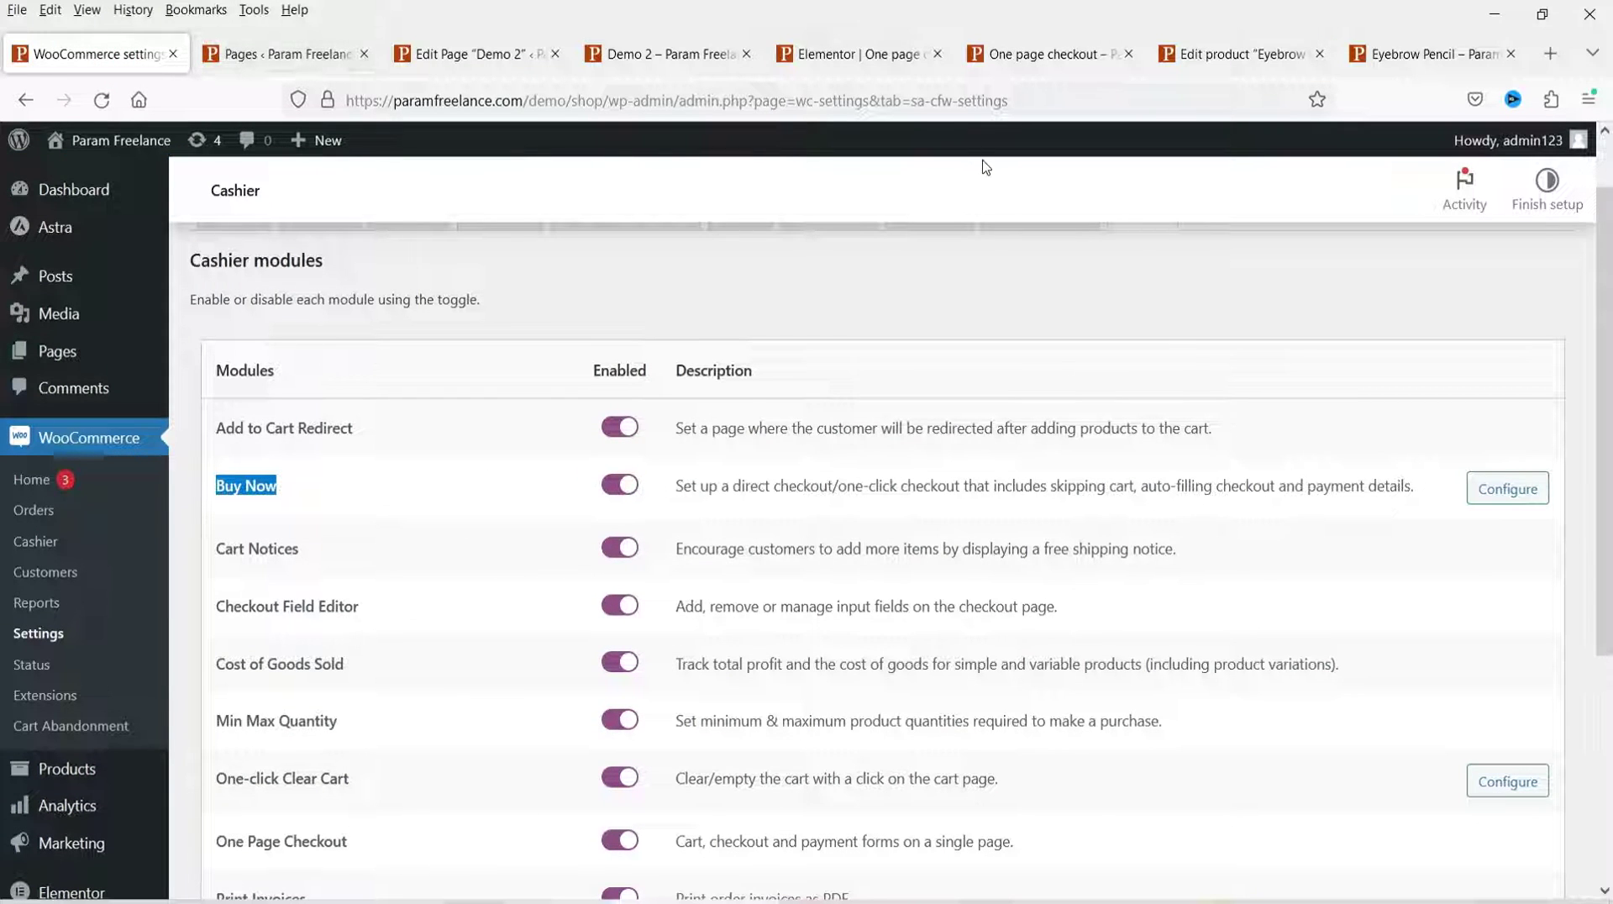
{"action": "left_click", "coordinate": [555, 54]}
{"action": "left_click", "coordinate": [555, 54]}
{"action": "left_click", "coordinate": [555, 54]}
{"action": "left_click", "coordinate": [555, 54]}
{"action": "left_click", "coordinate": [554, 54]}
{"action": "left_click", "coordinate": [554, 54]}
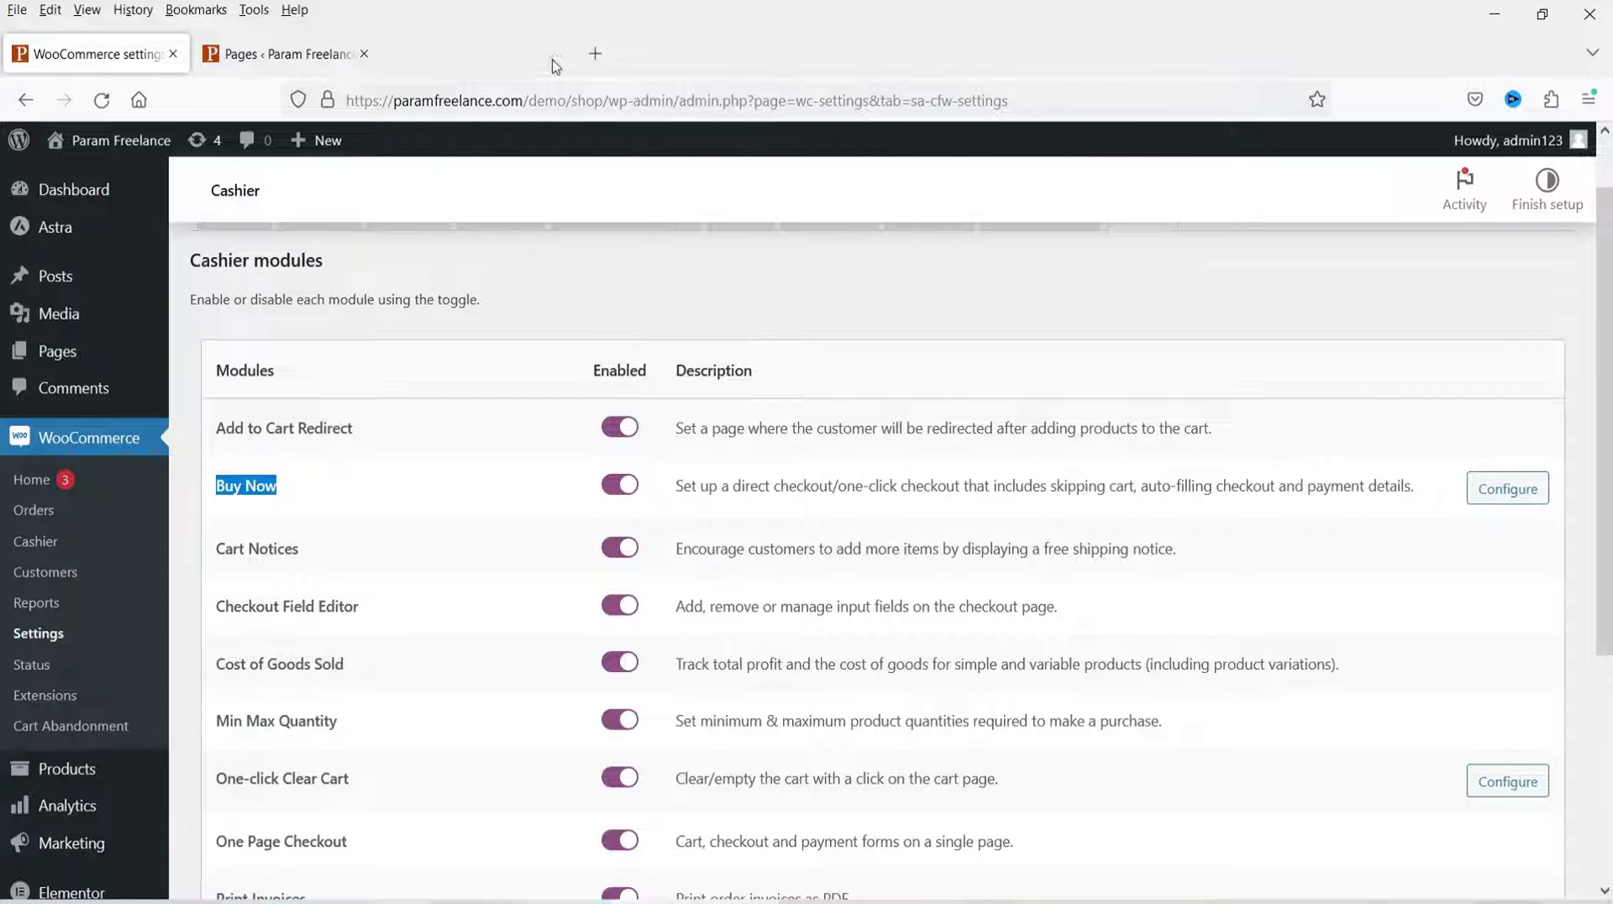
From the Products list, open Mascara 2's editor and storefront page in new tabs, viewing the storefront.
{"action": "left_click", "coordinate": [359, 53]}
{"action": "scroll", "coordinate": [105, 767], "scroll_direction": "up", "scroll_amount": 3}
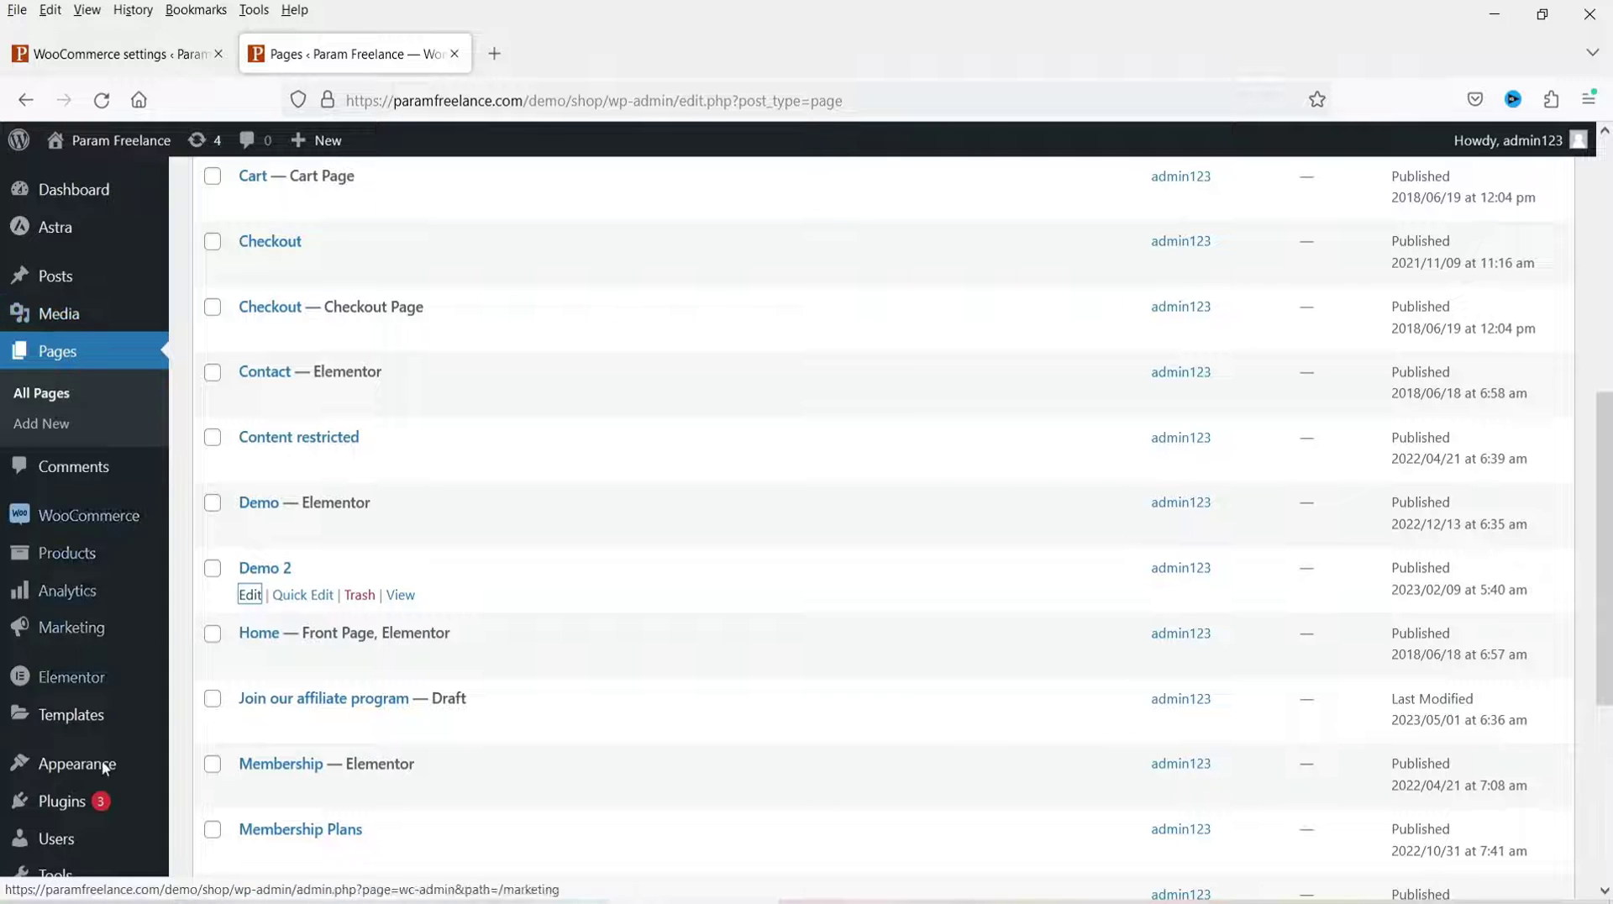
{"action": "left_click", "coordinate": [73, 553]}
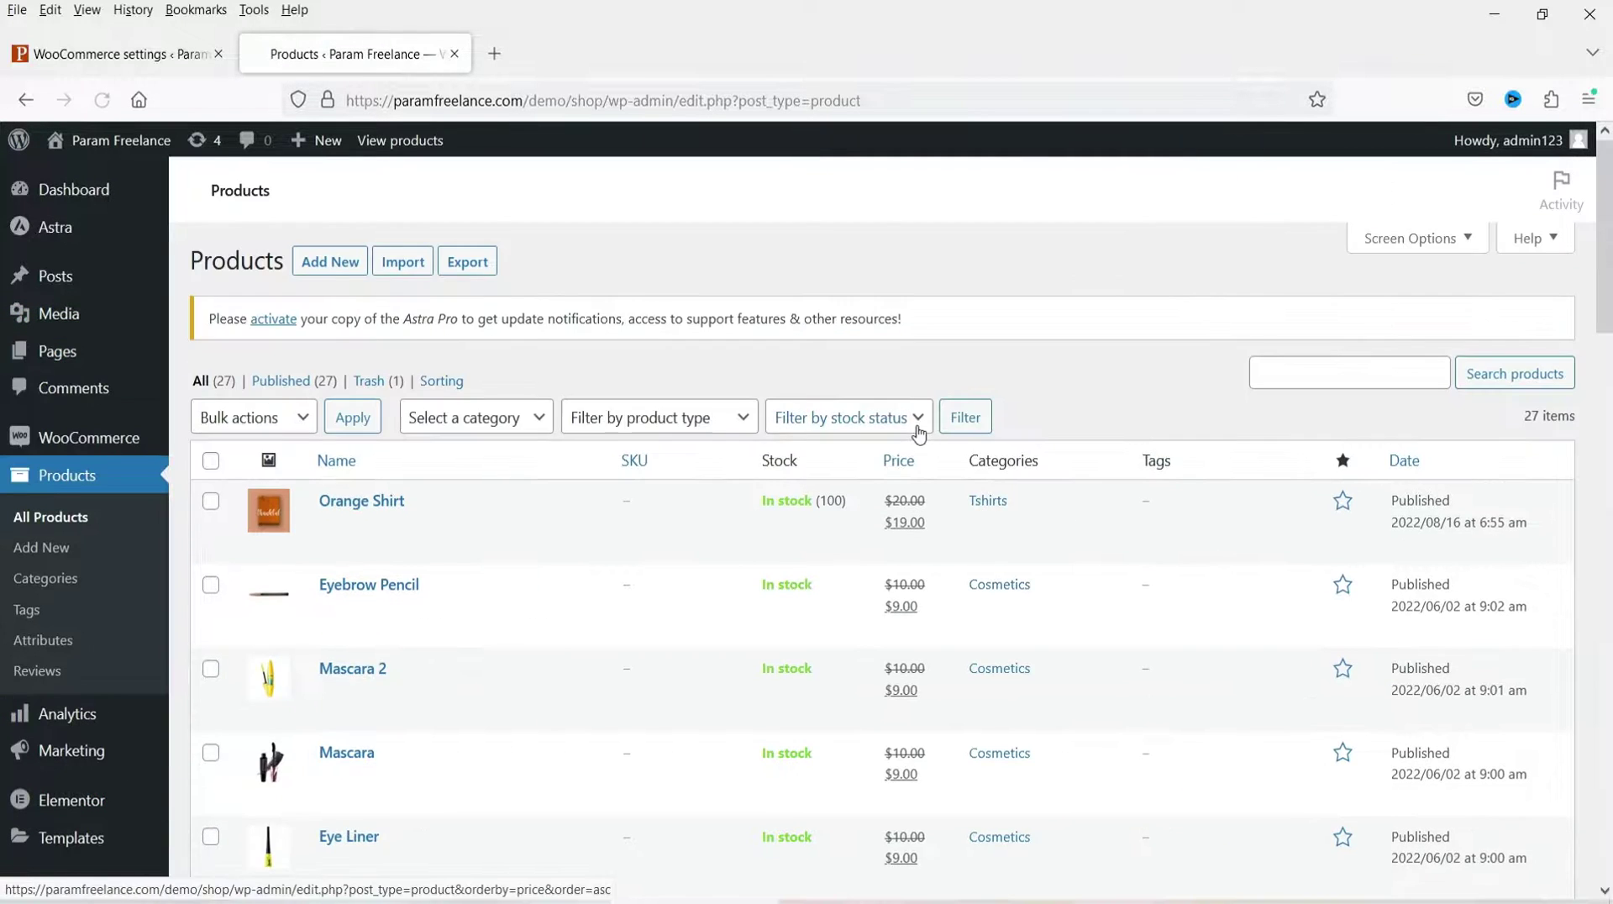
{"action": "scroll", "coordinate": [297, 329], "scroll_direction": "down", "scroll_amount": 4}
{"action": "right_click", "coordinate": [391, 357]}
{"action": "left_click", "coordinate": [454, 368]}
{"action": "right_click", "coordinate": [541, 347]}
{"action": "left_click", "coordinate": [605, 360]}
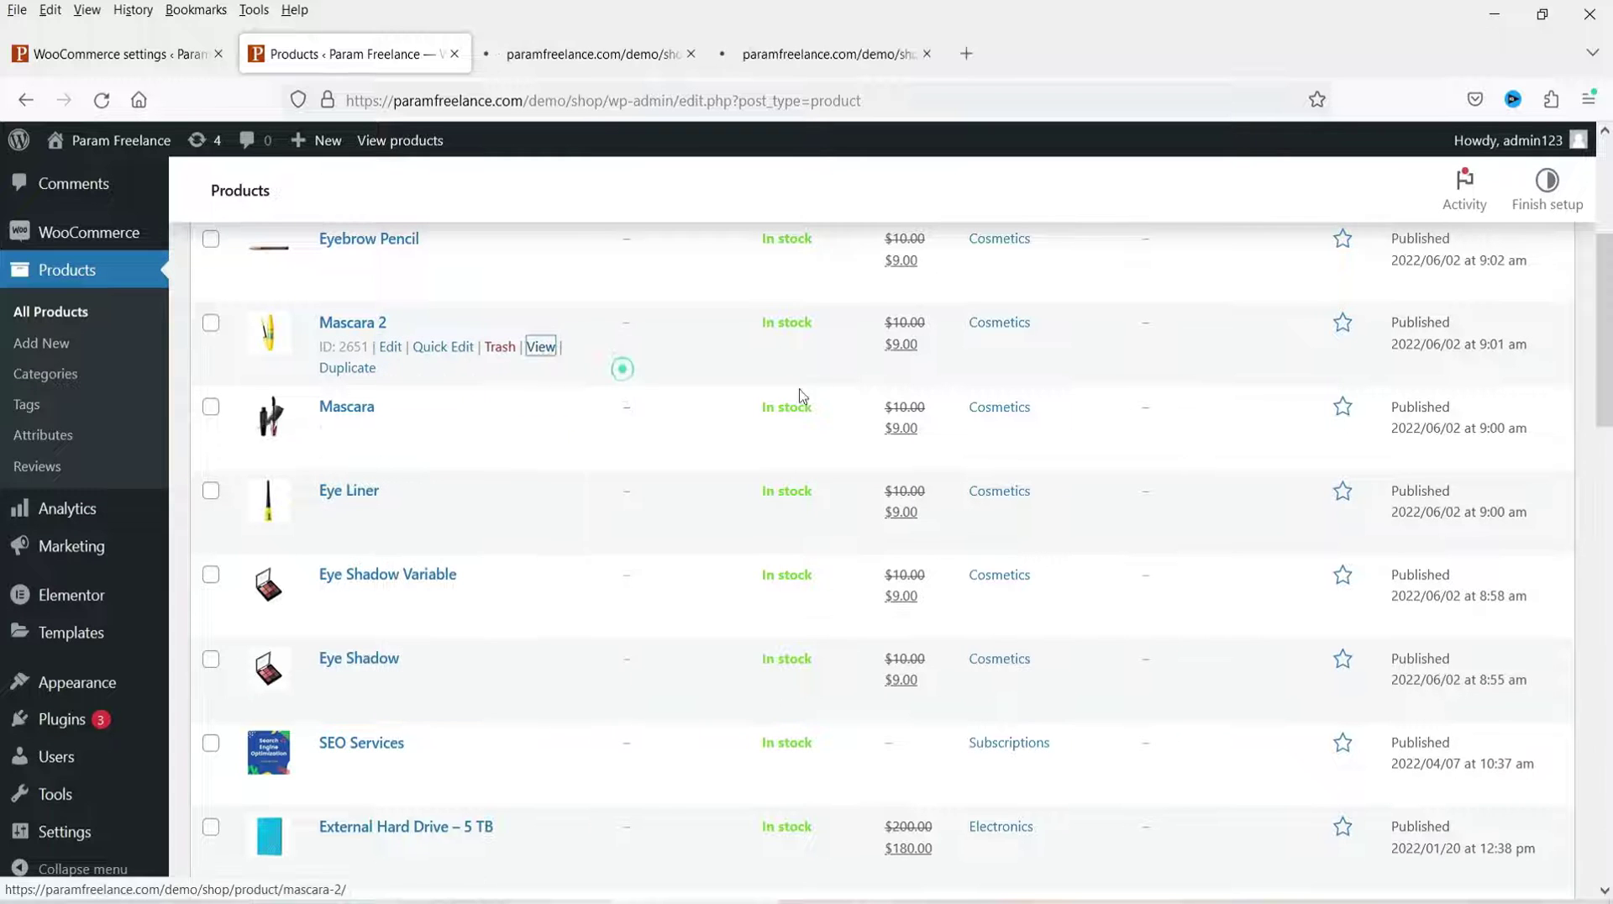
{"action": "left_click", "coordinate": [853, 57]}
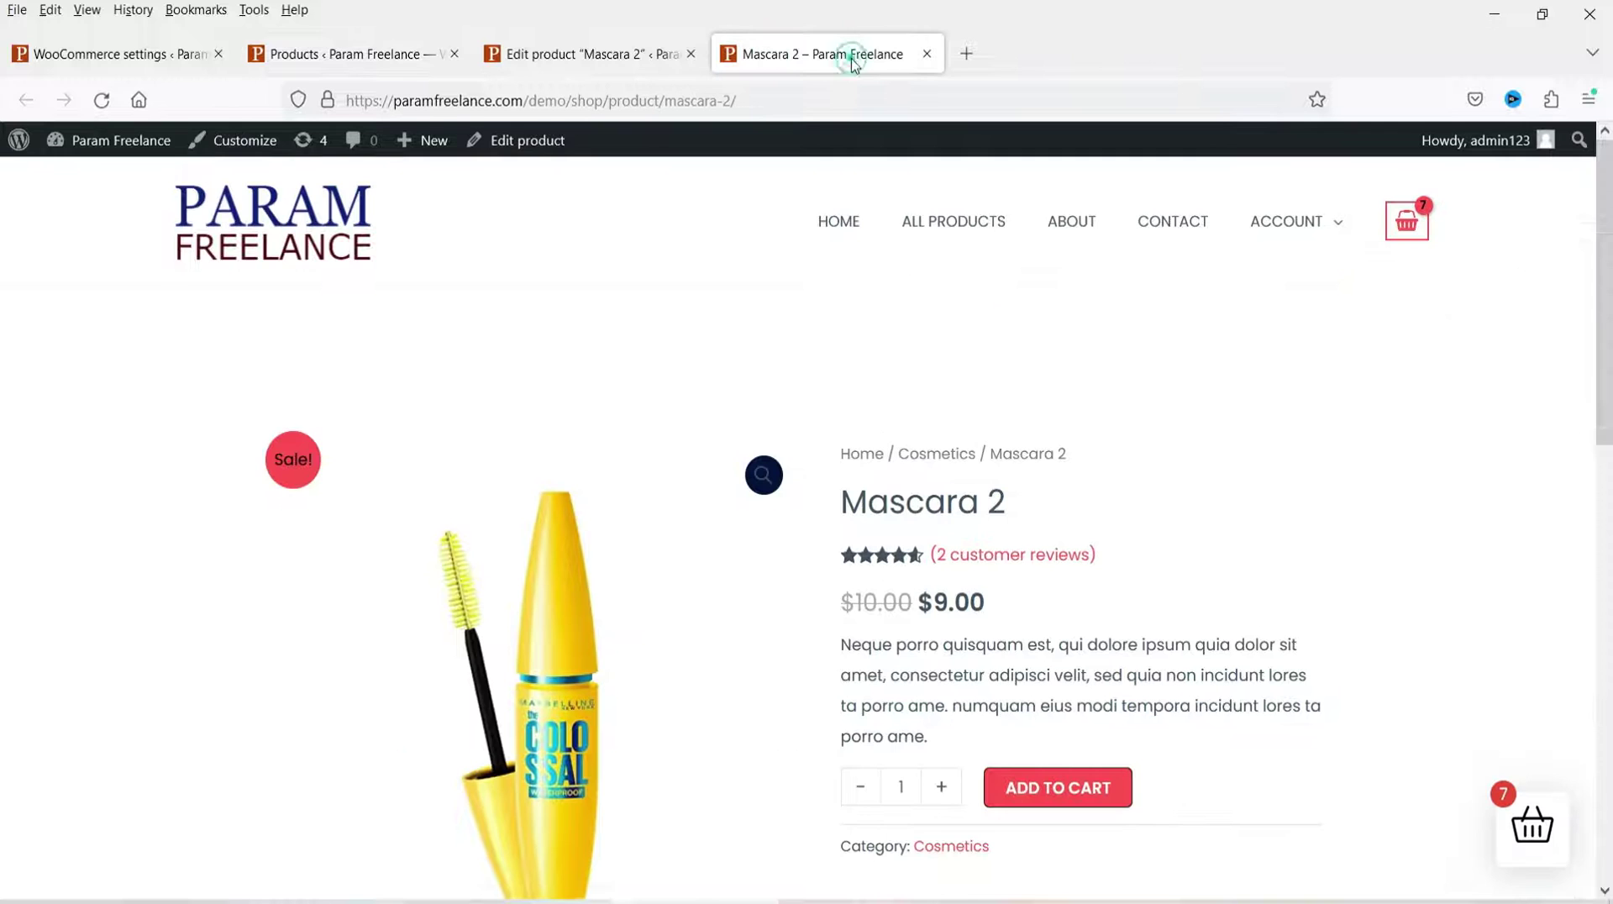
Trash Eyebrow Pencil in the side cart, check the $64.00 cart page, then return to Cashier modules.
{"action": "left_click", "coordinate": [1533, 834]}
{"action": "left_click", "coordinate": [1547, 292]}
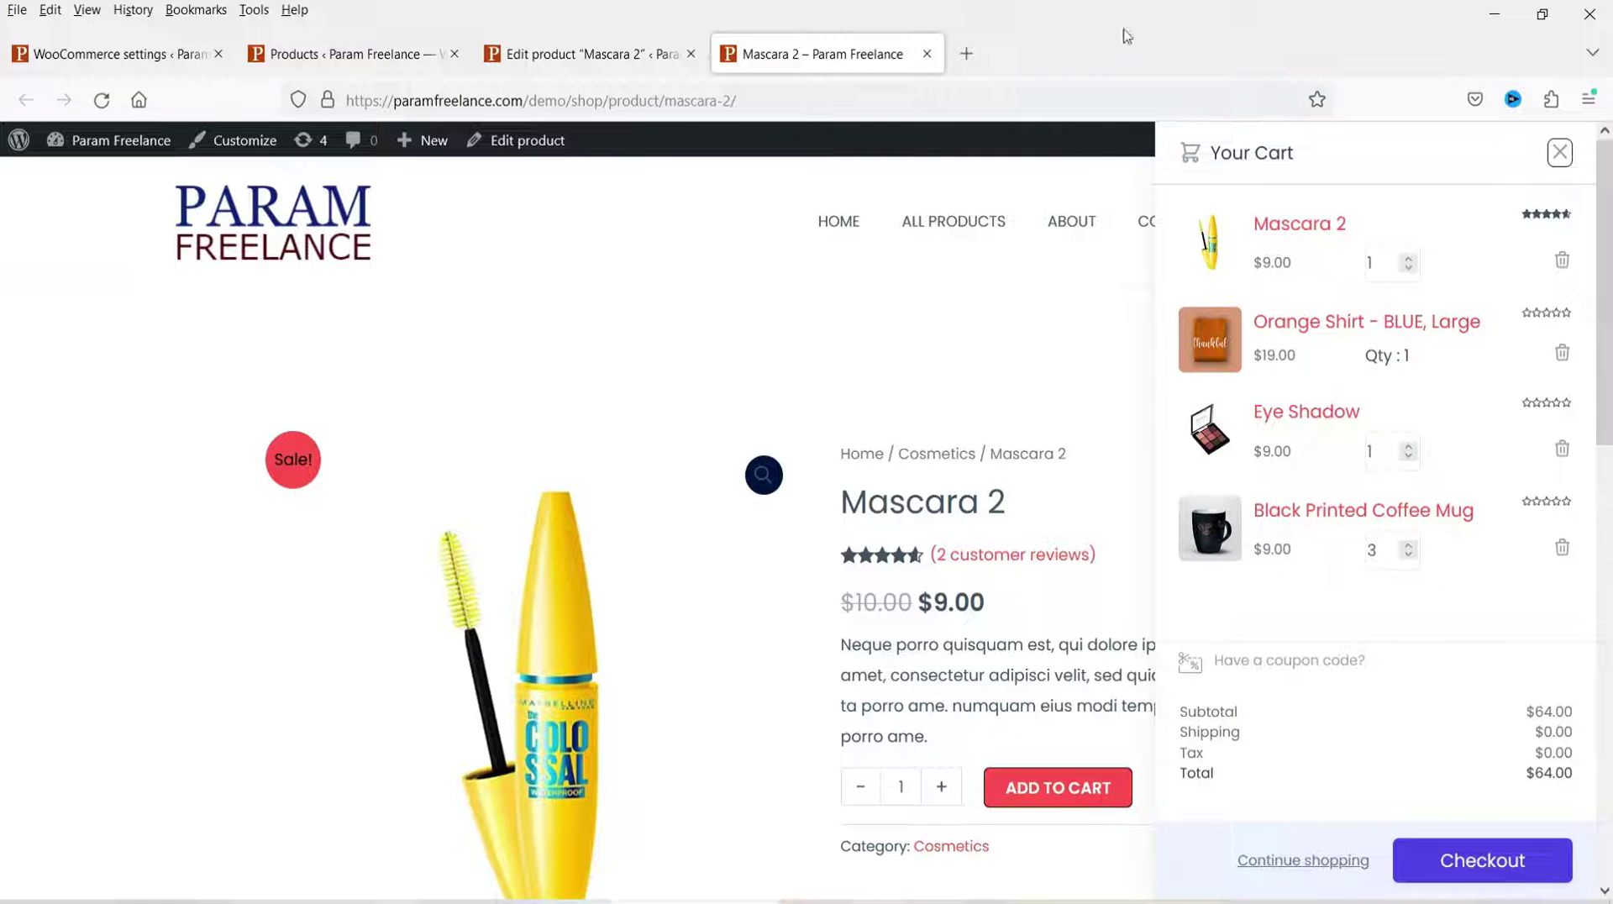
{"action": "left_click", "coordinate": [1560, 153]}
{"action": "left_click", "coordinate": [1415, 227]}
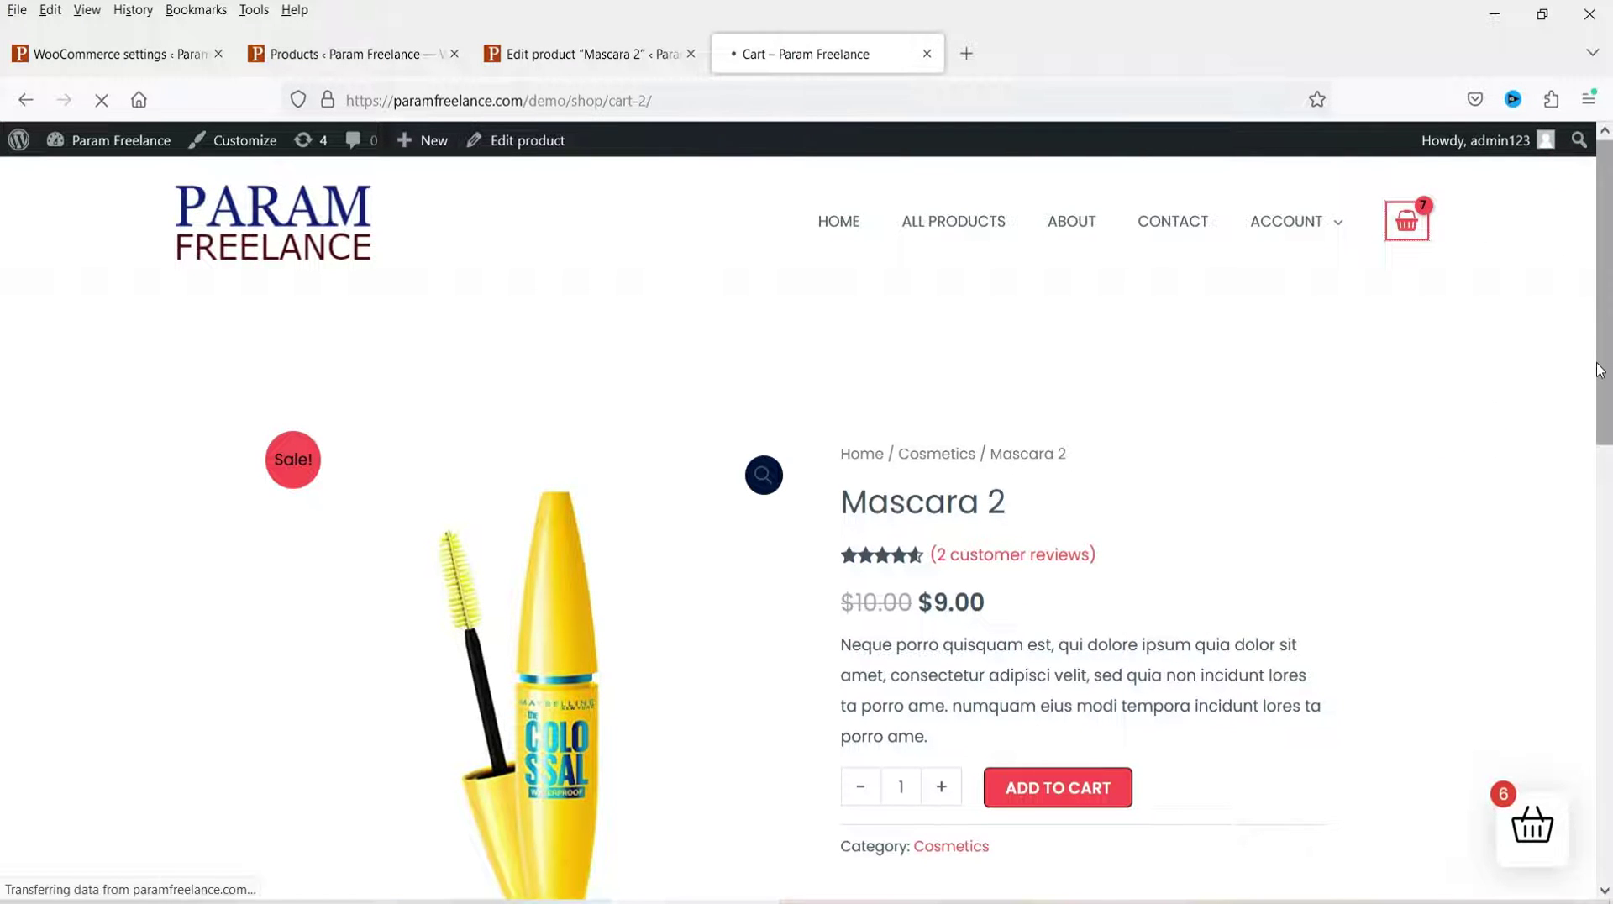
{"action": "scroll", "coordinate": [1563, 353], "scroll_direction": "down", "scroll_amount": 6}
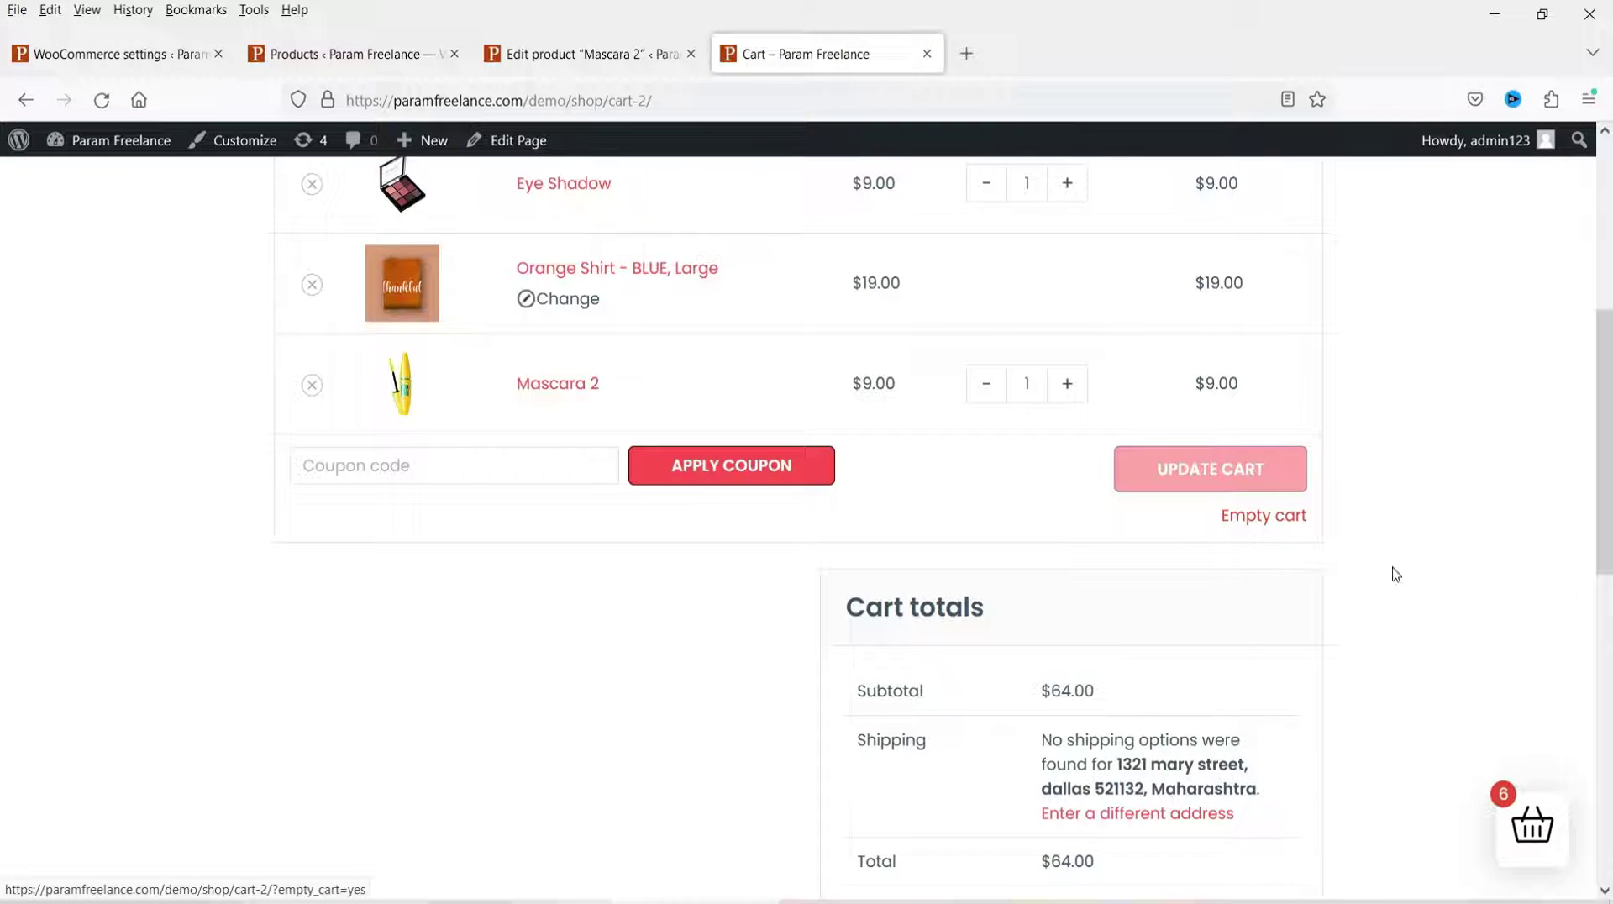
{"action": "left_click", "coordinate": [61, 49]}
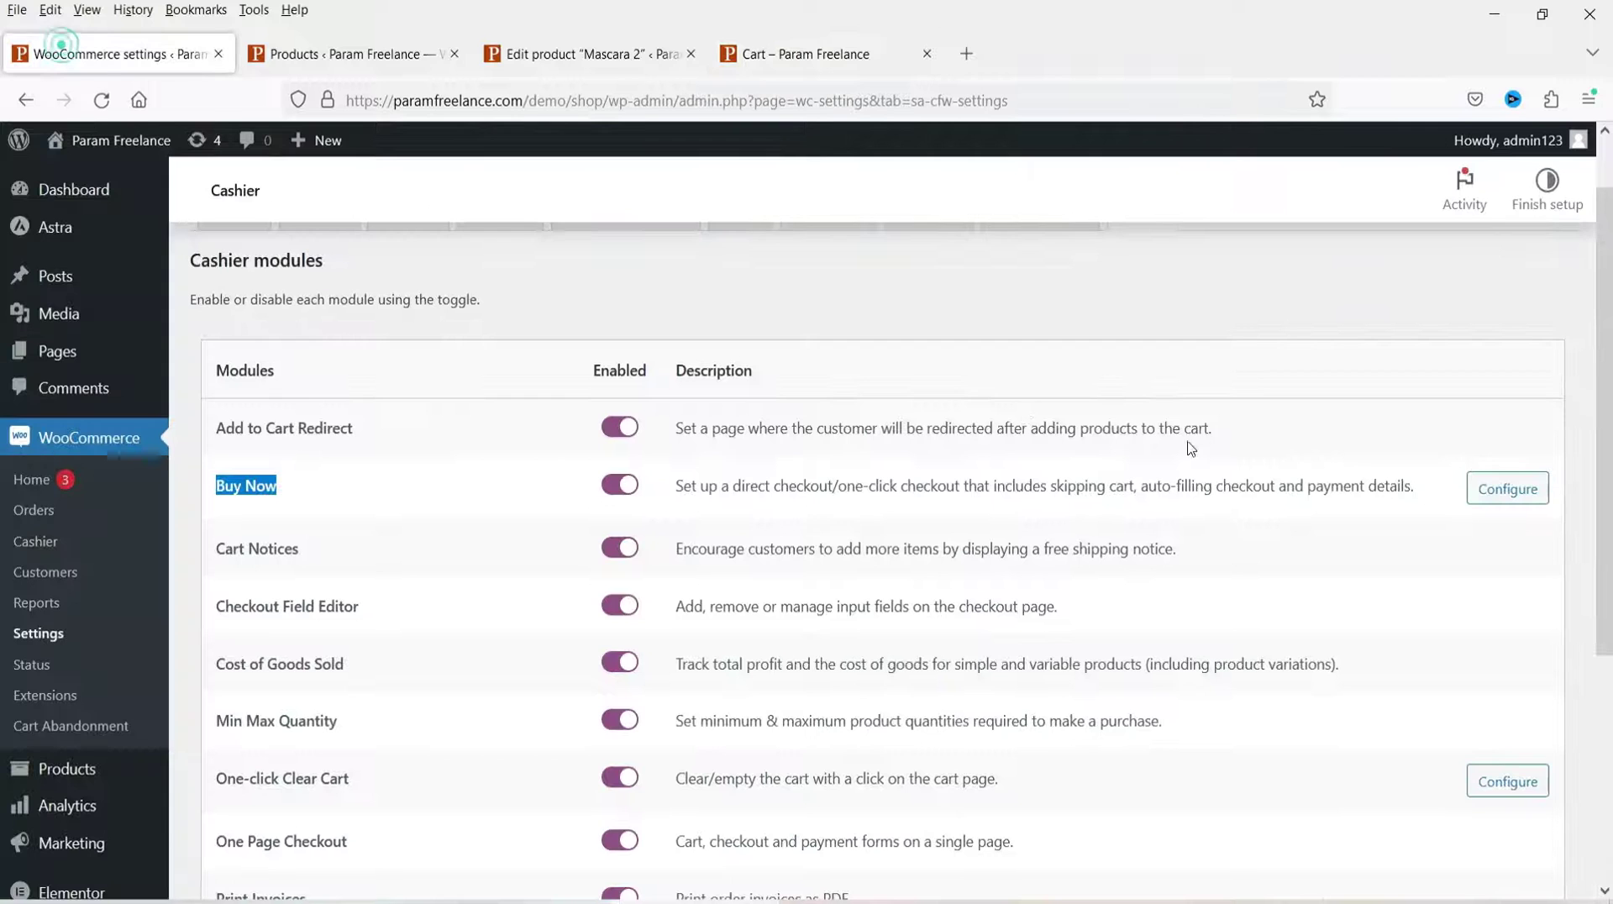
{"action": "scroll", "coordinate": [756, 454], "scroll_direction": "down", "scroll_amount": 3}
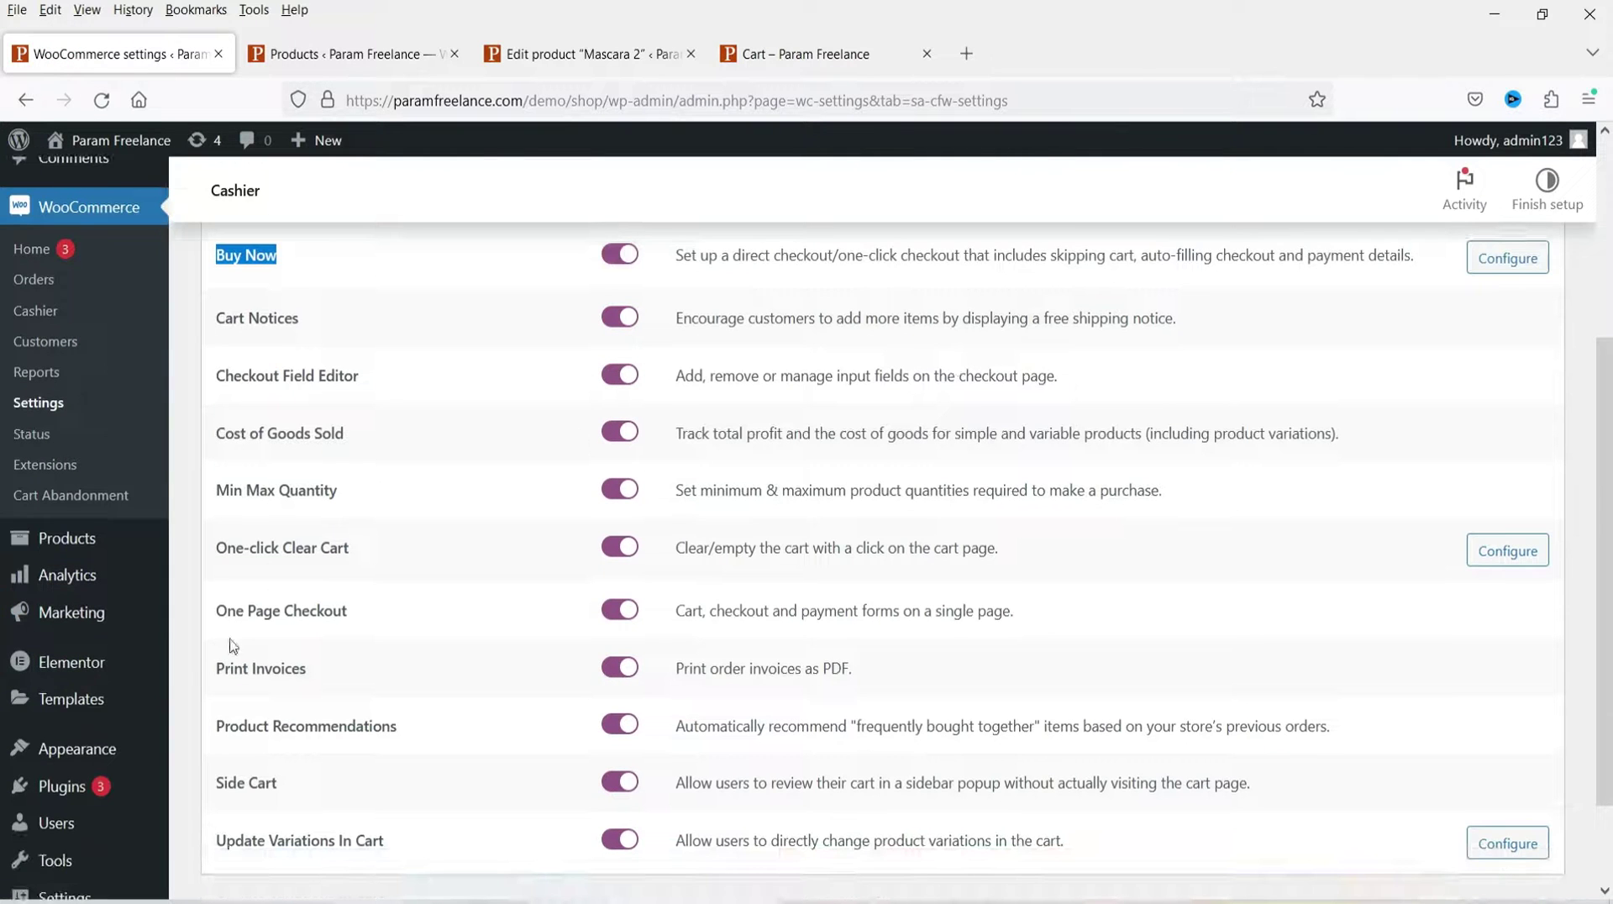
On the storefront Cart page, use Empty cart and confirm with OK.
{"action": "left_click_drag", "start_coordinate": [220, 551], "coordinate": [360, 561]}
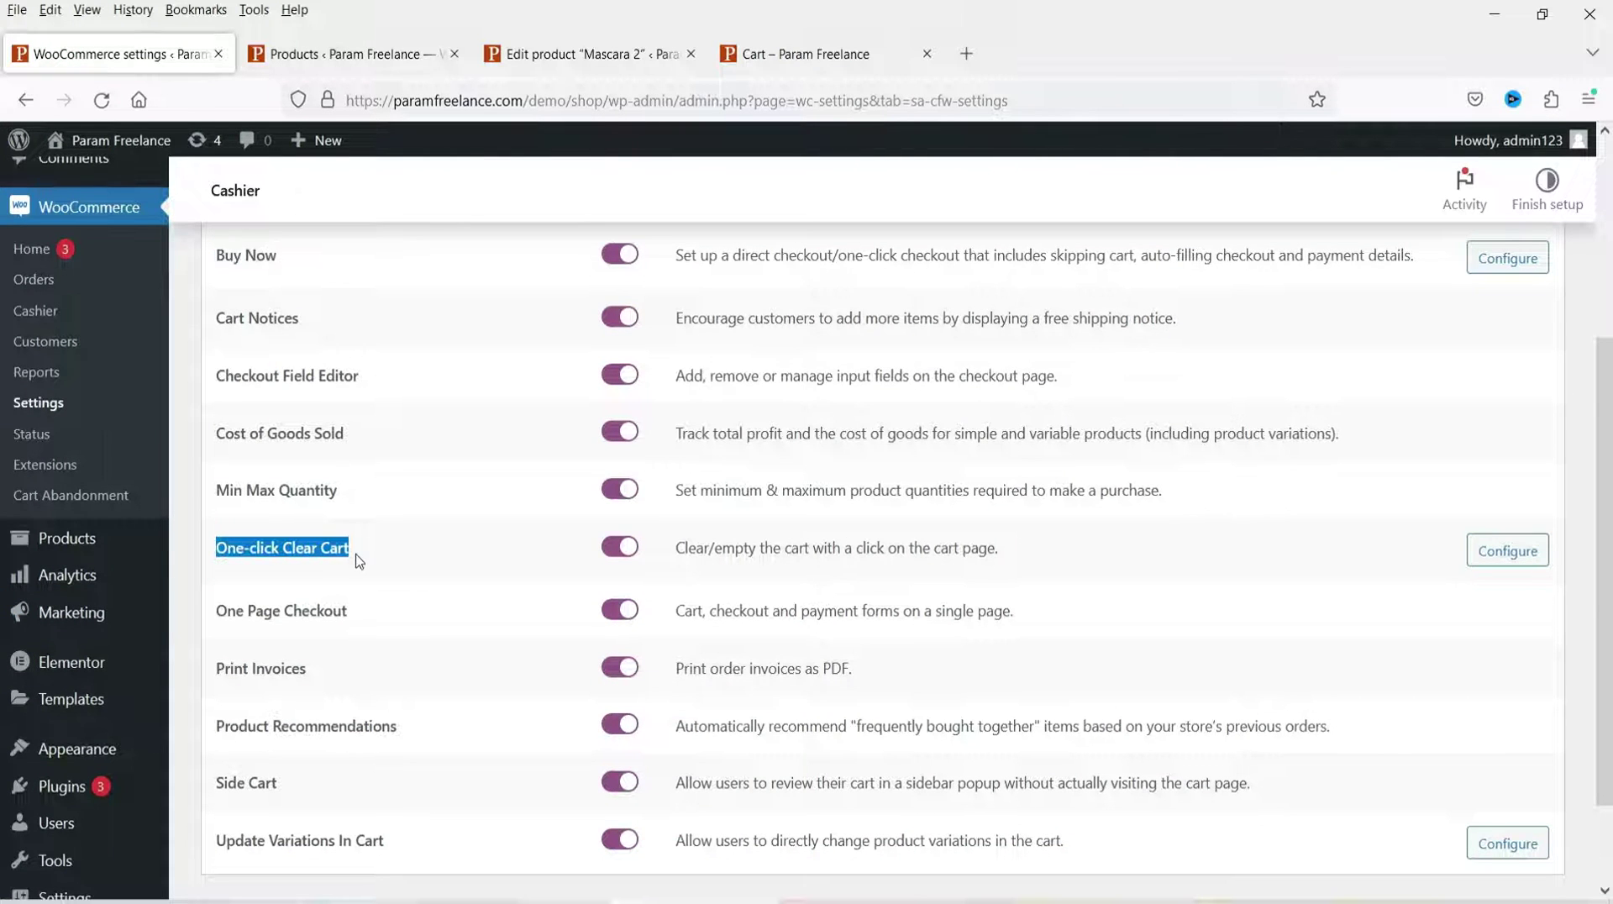
{"action": "left_click", "coordinate": [794, 58]}
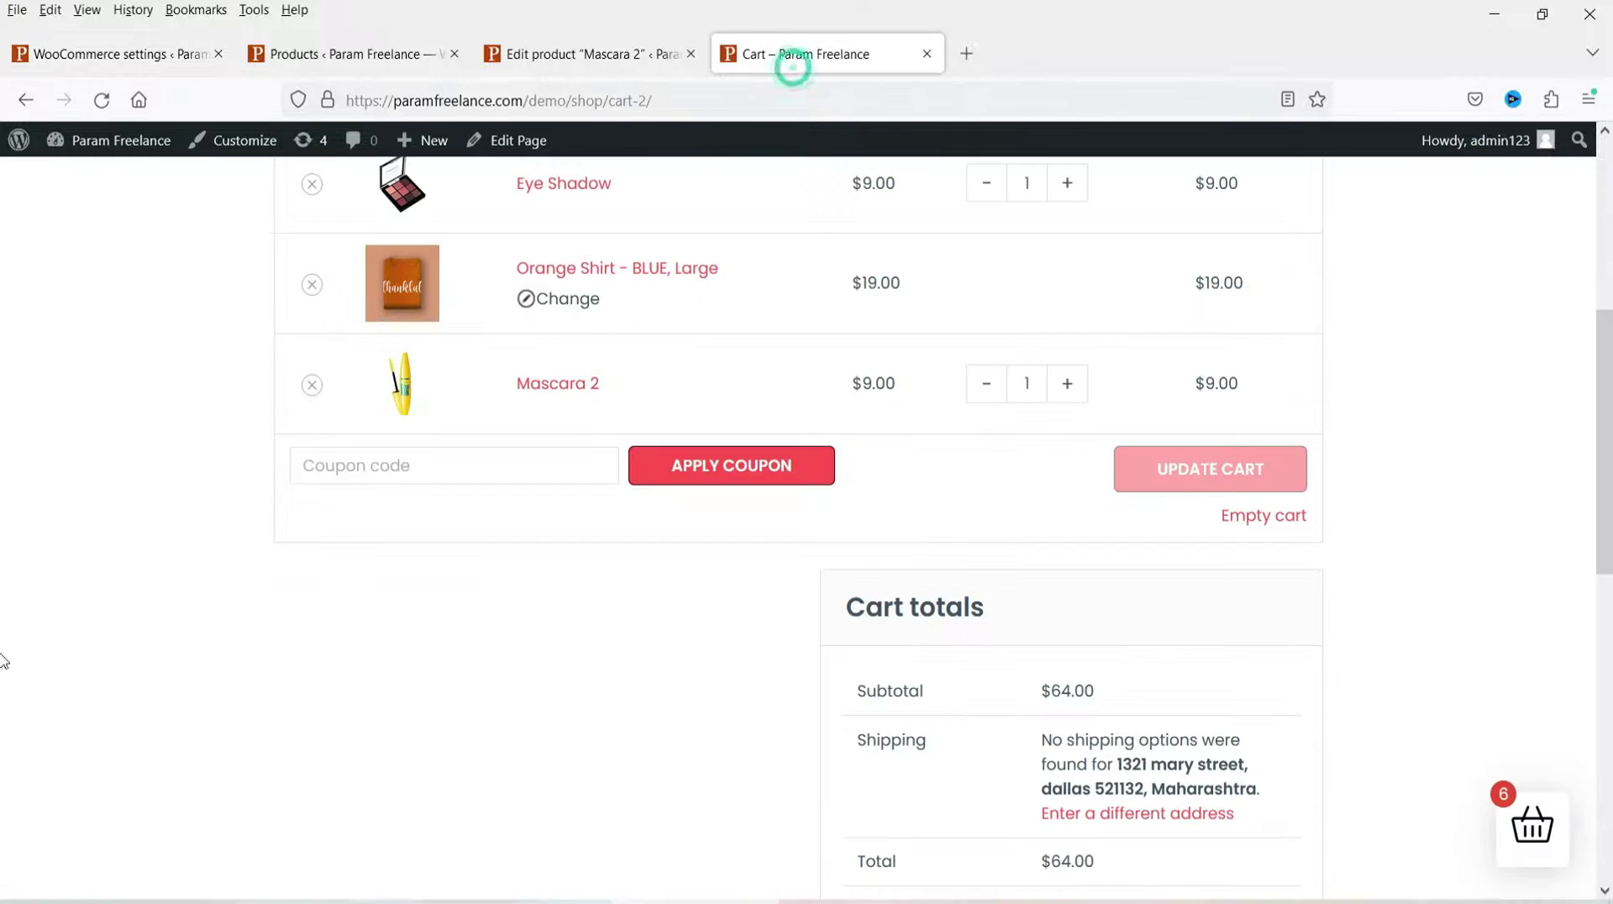
{"action": "left_click", "coordinate": [1260, 517]}
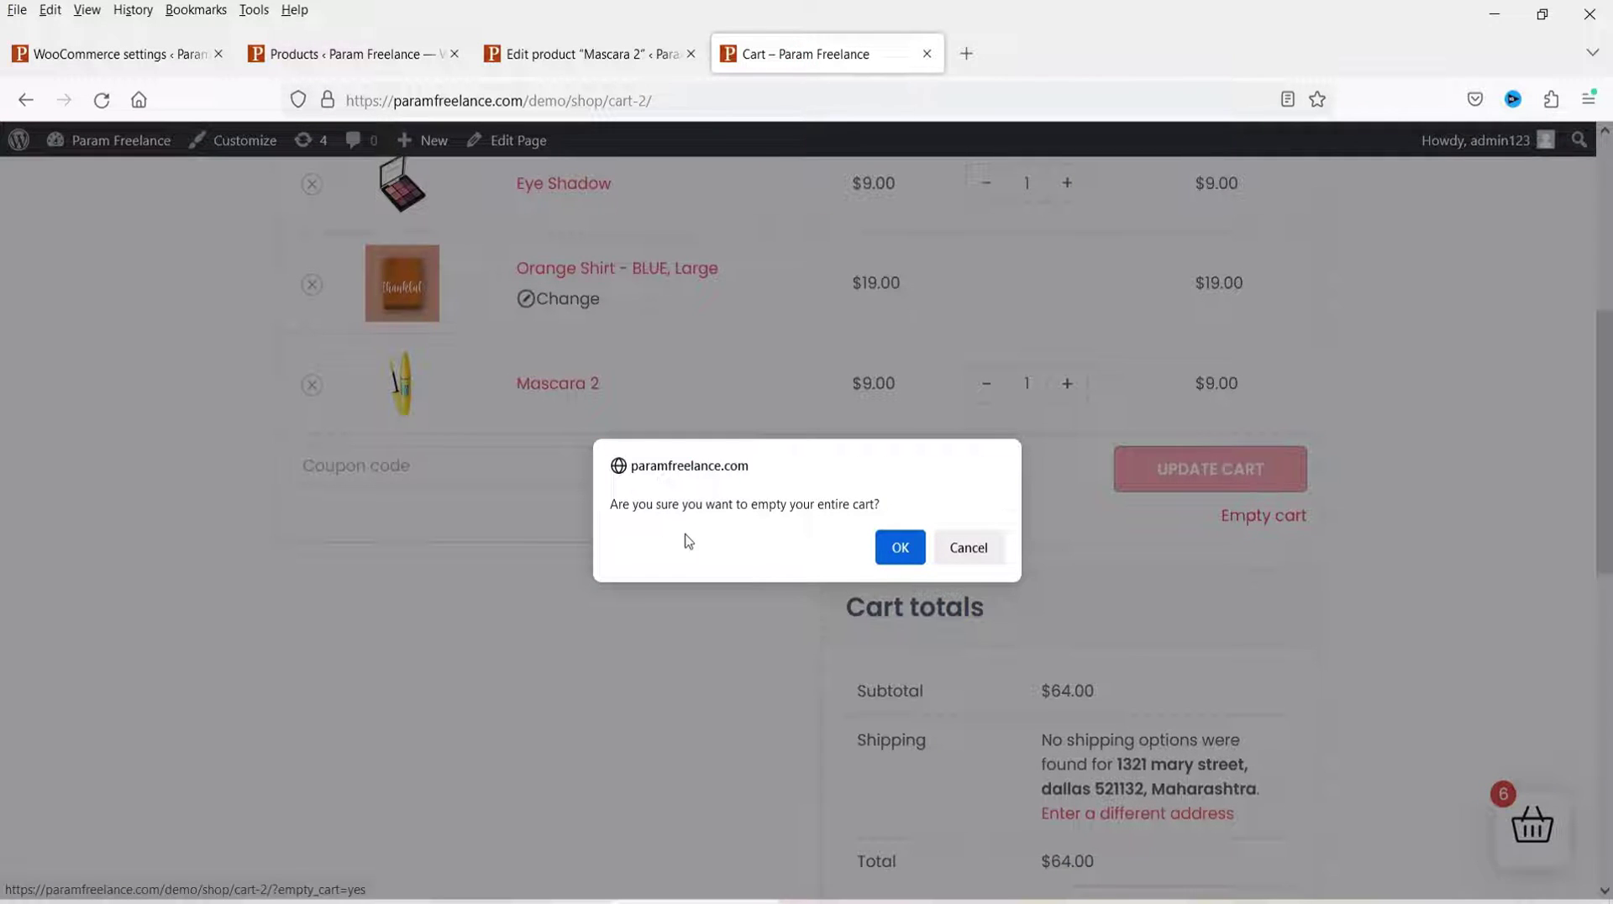
{"action": "left_click", "coordinate": [898, 547]}
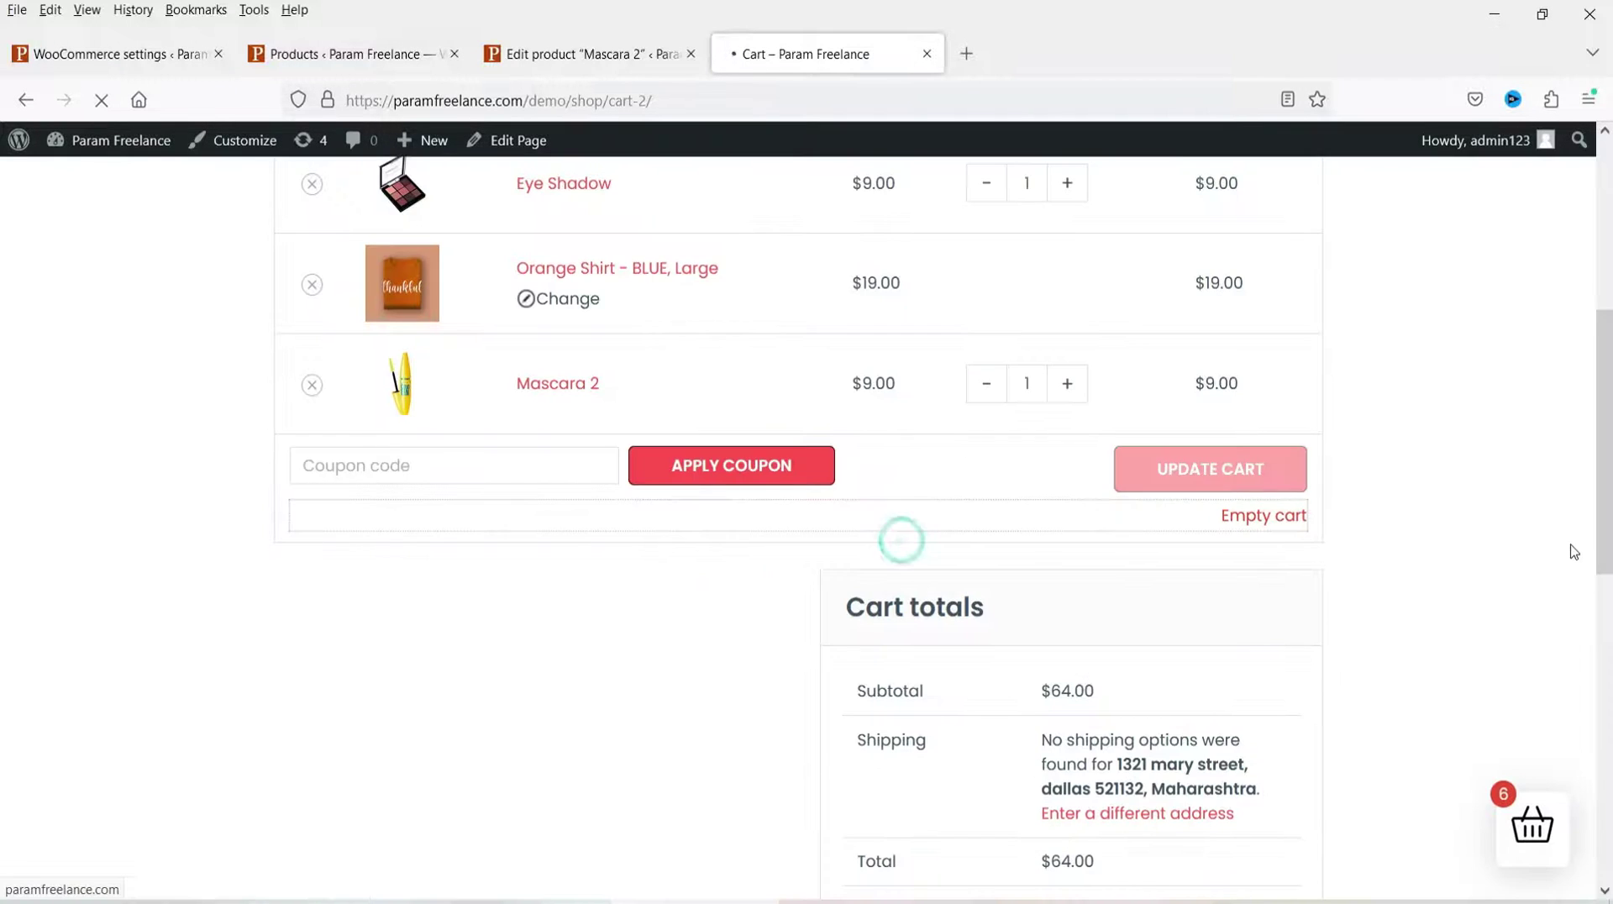
{"action": "scroll", "coordinate": [1554, 542], "scroll_direction": "up", "scroll_amount": 1}
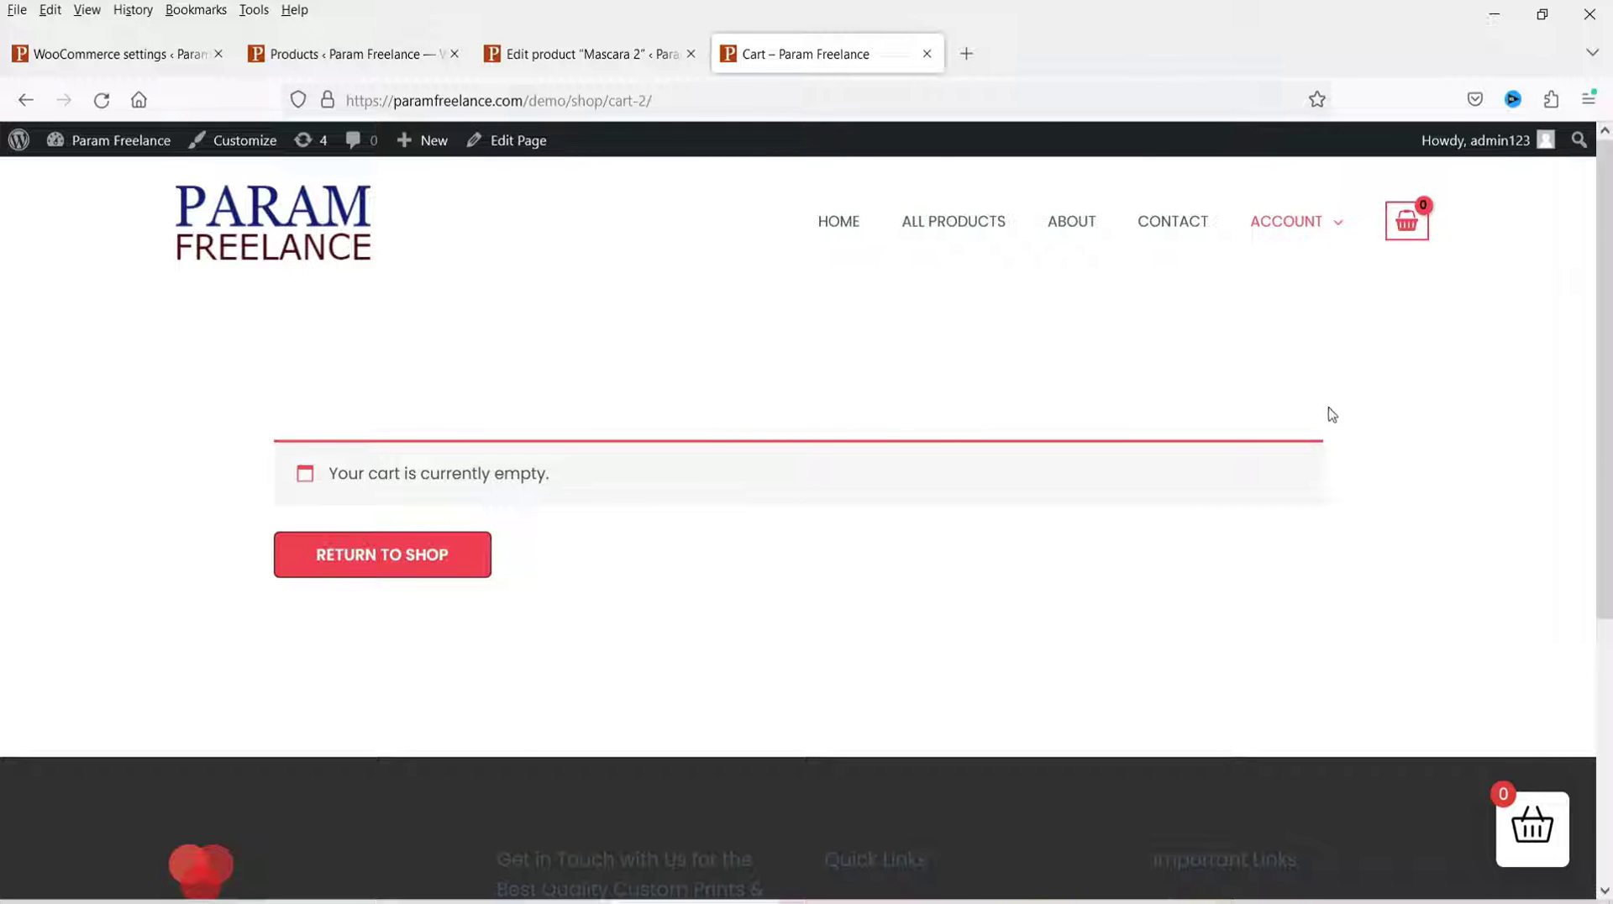
Uncheck One Page Checkout for Mascara 2, choose Only "Buy Now" button, and update the product.
{"action": "left_click", "coordinate": [590, 54]}
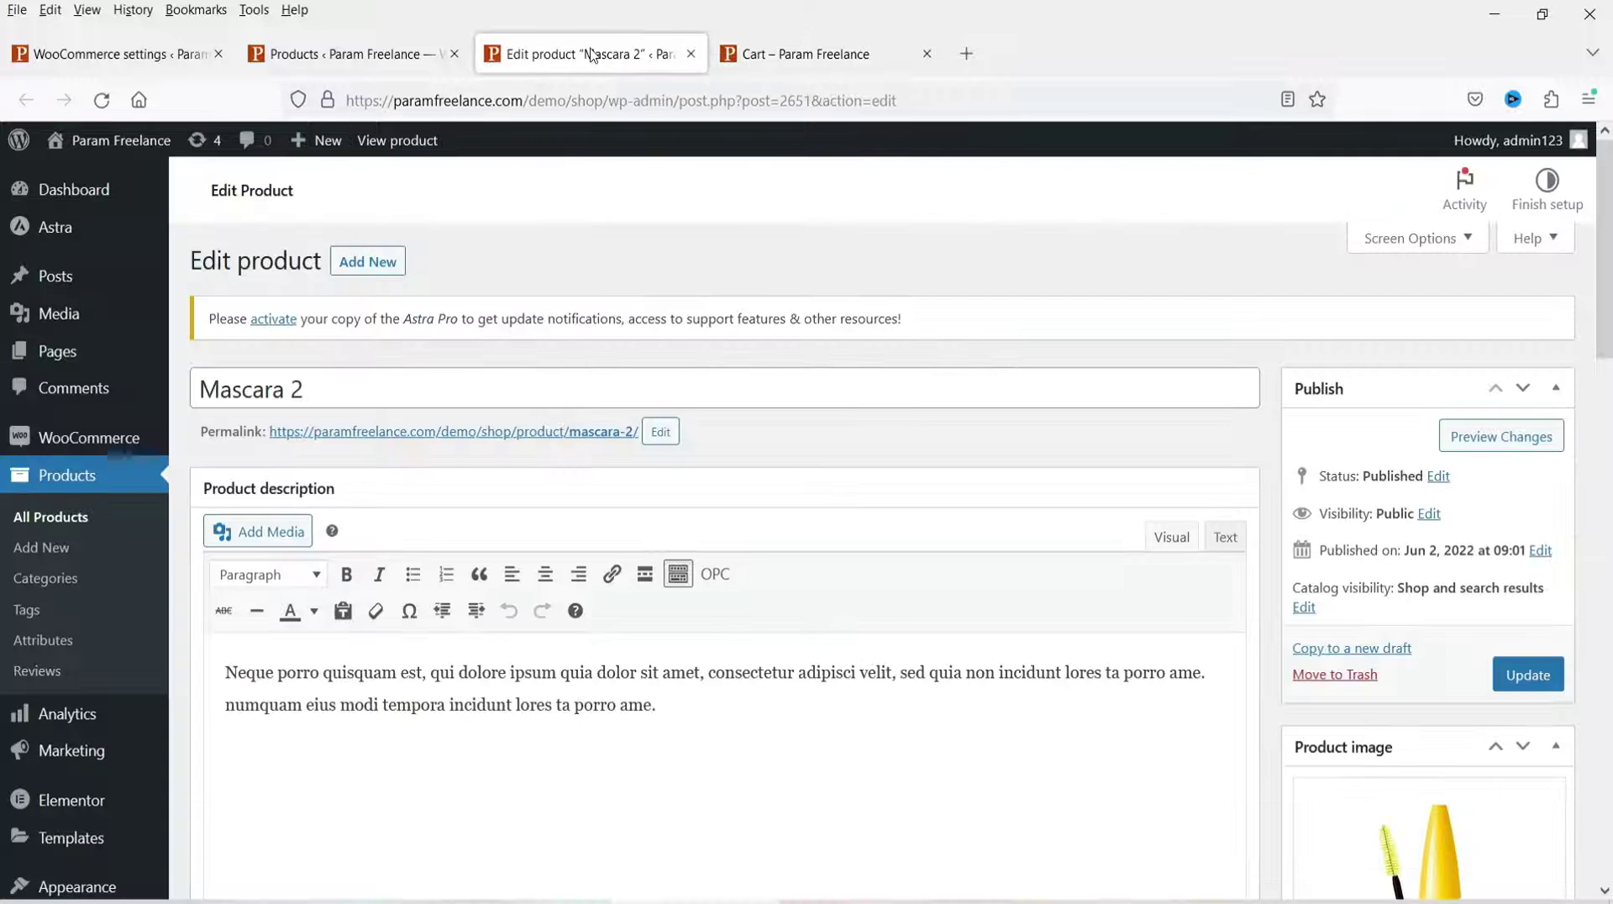
{"action": "scroll", "coordinate": [725, 419], "scroll_direction": "down", "scroll_amount": 8}
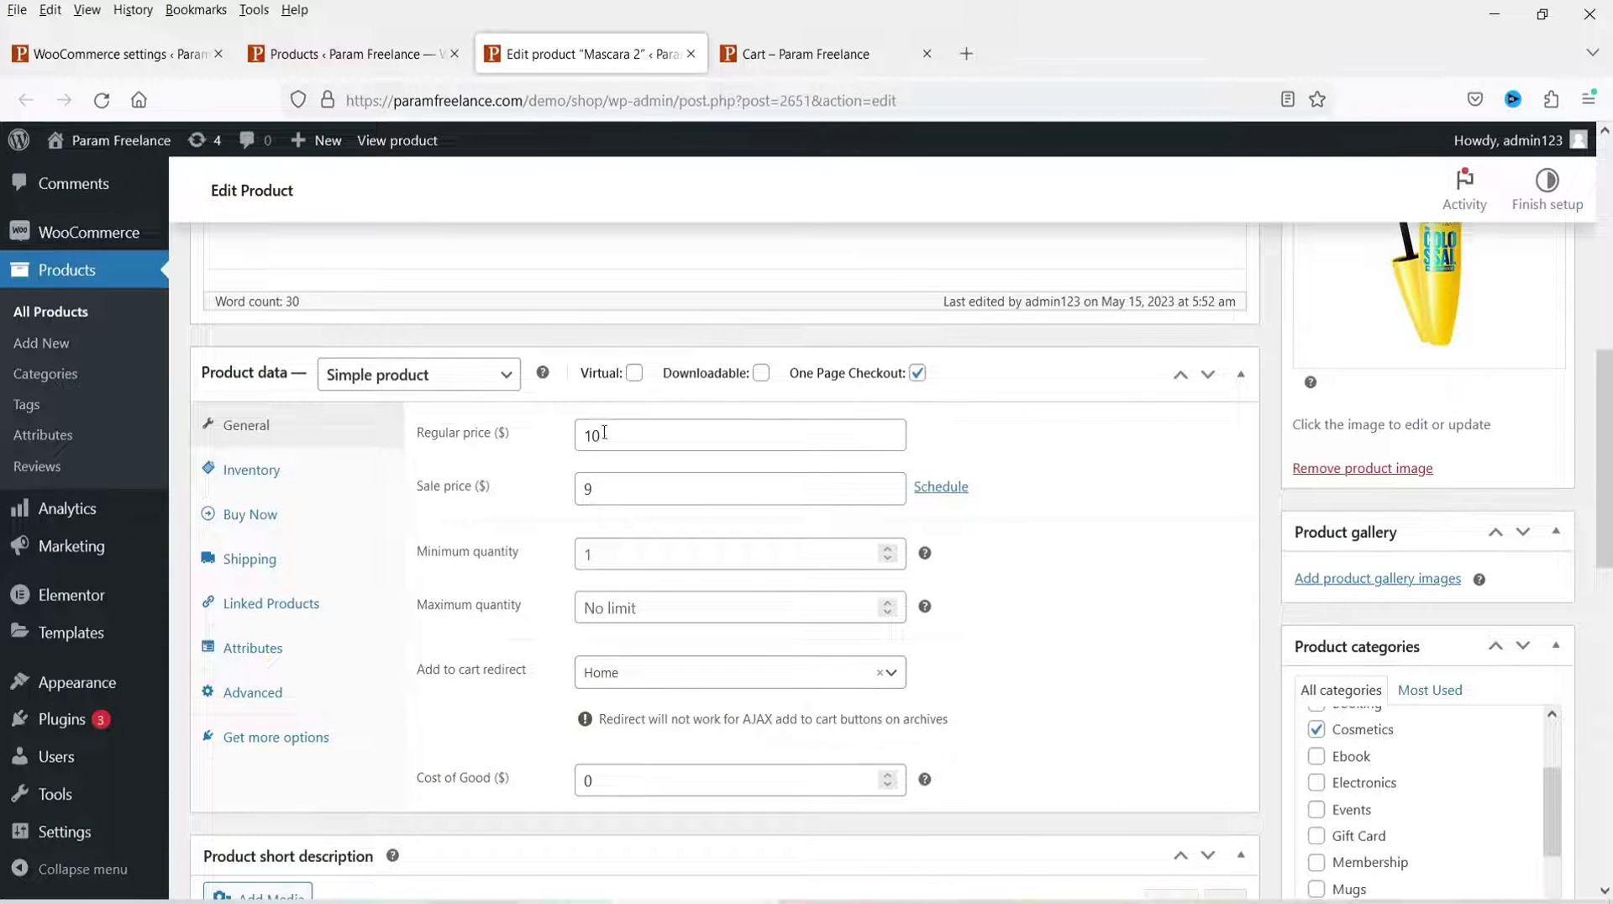
{"action": "left_click", "coordinate": [918, 374]}
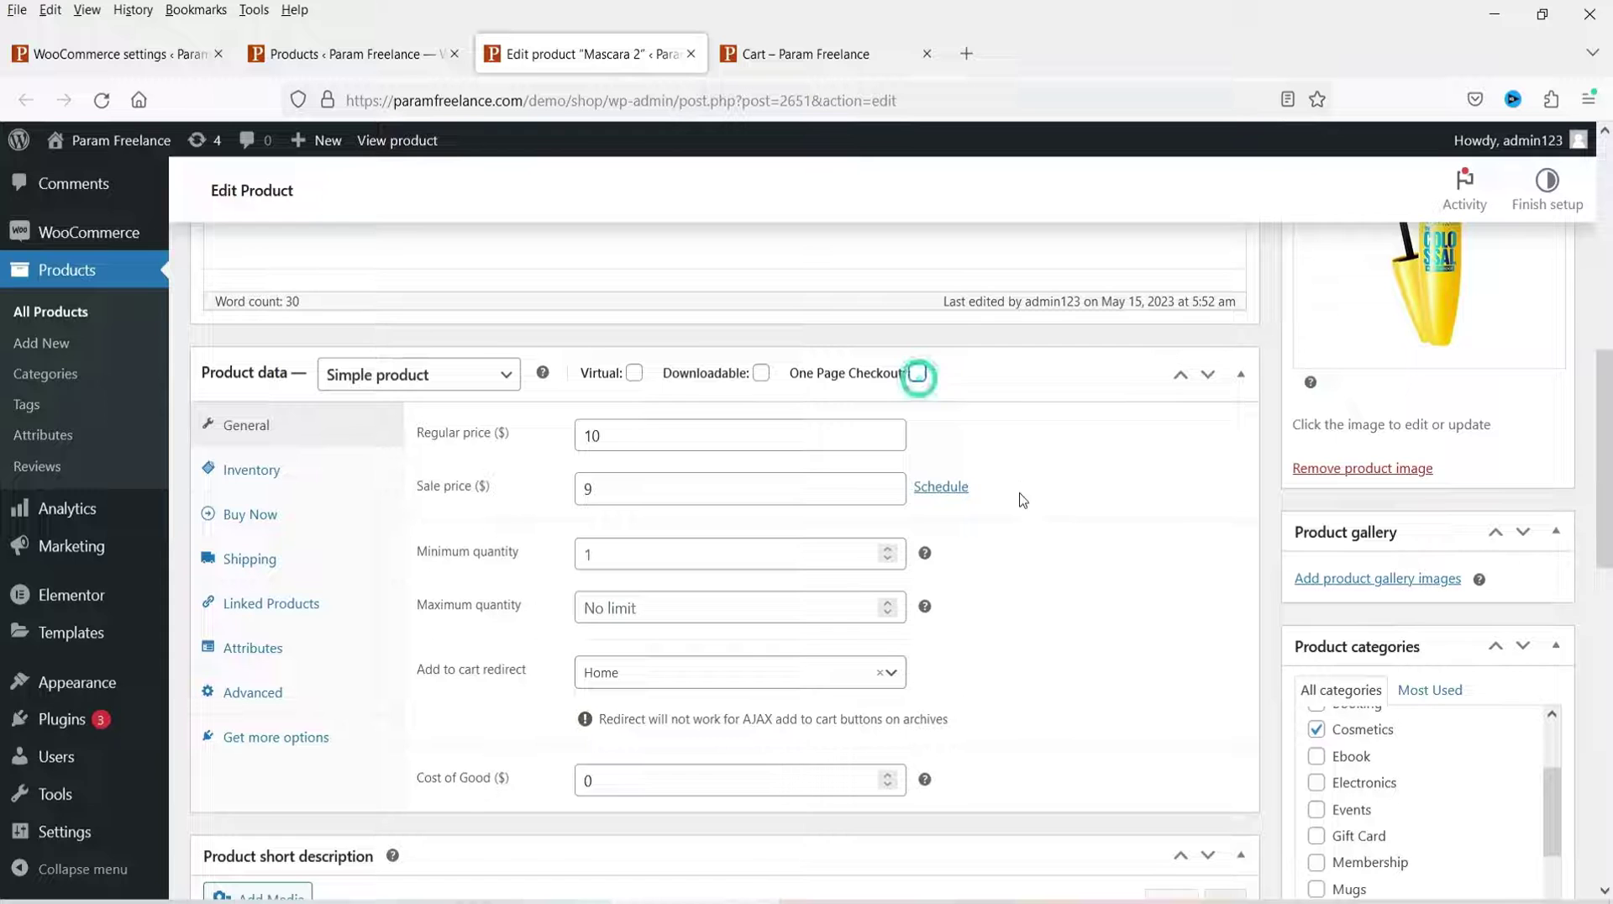
{"action": "left_click", "coordinate": [260, 521]}
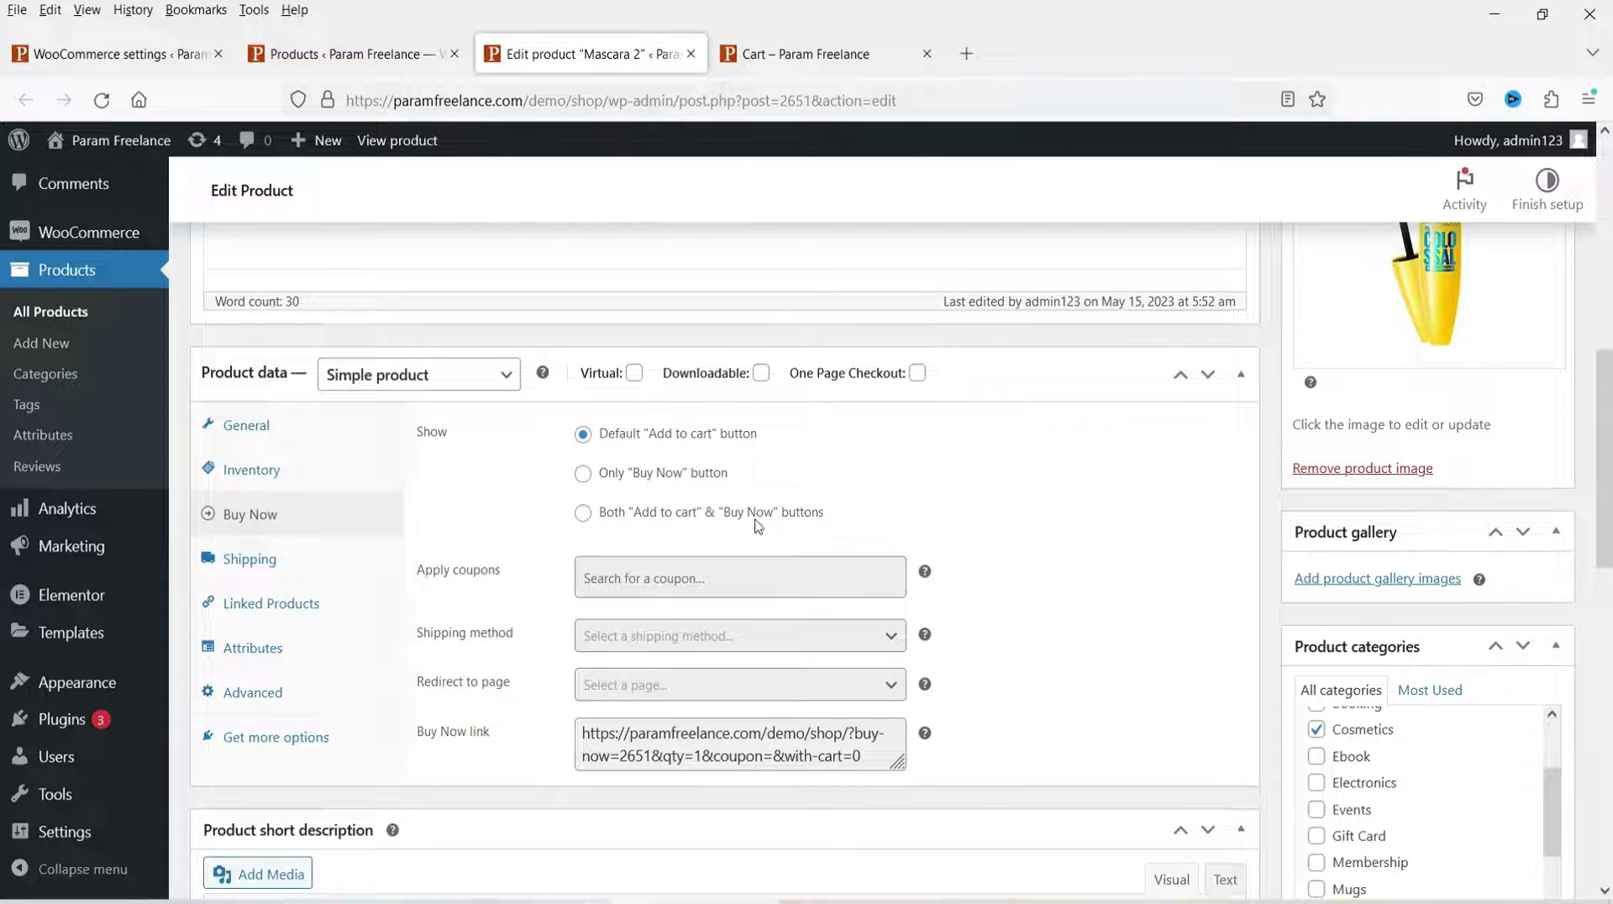
{"action": "left_click", "coordinate": [583, 473]}
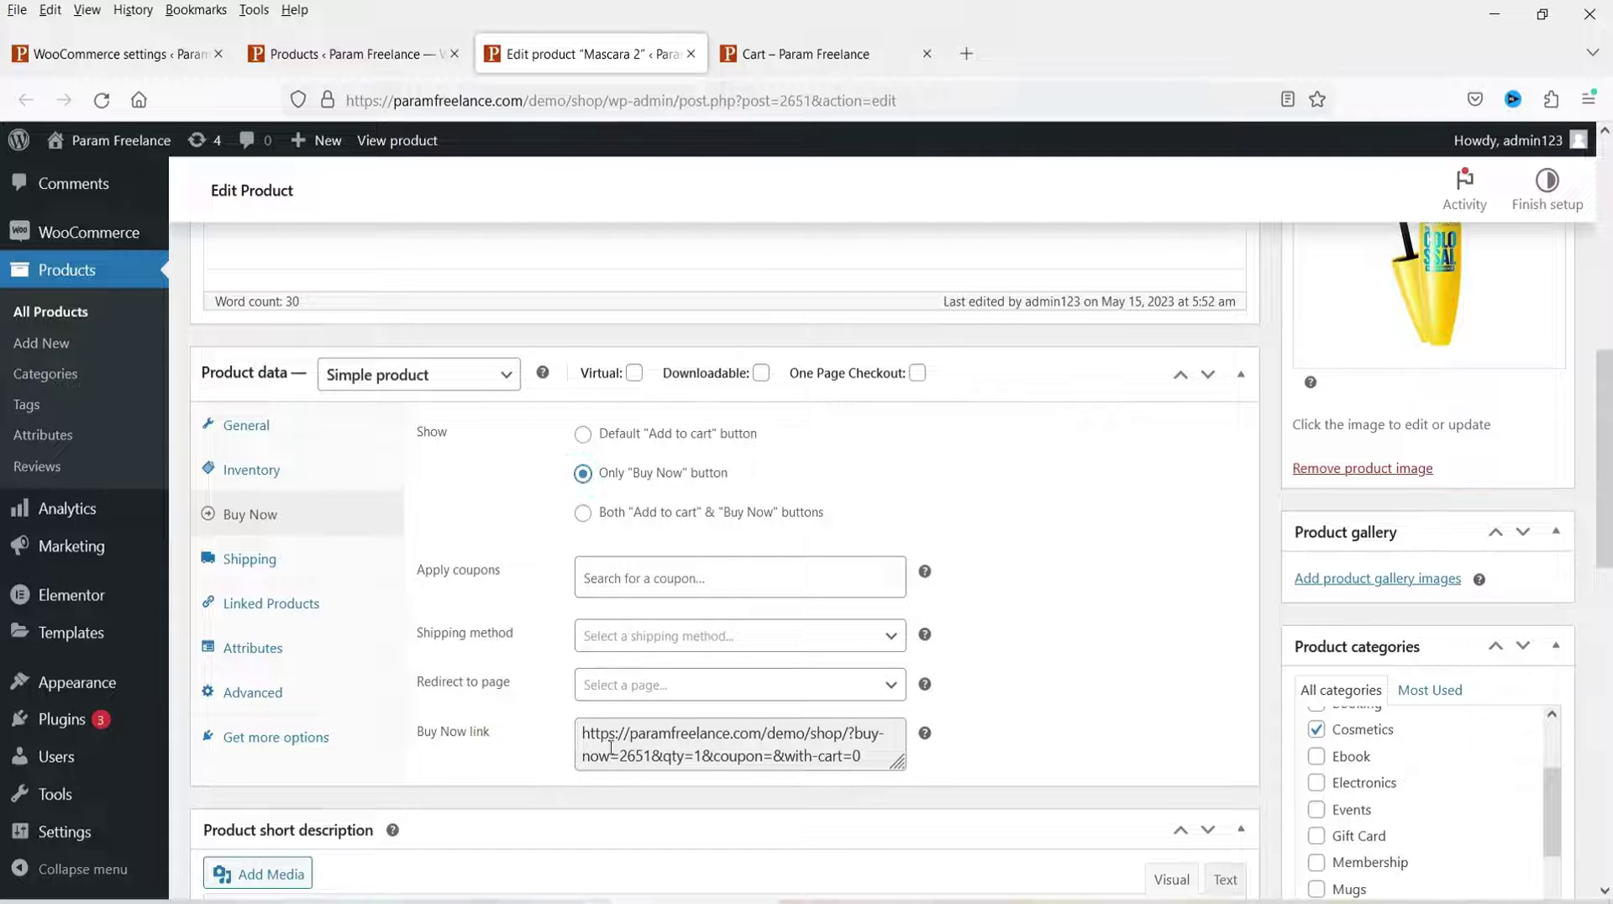
{"action": "triple_click", "coordinate": [704, 742]}
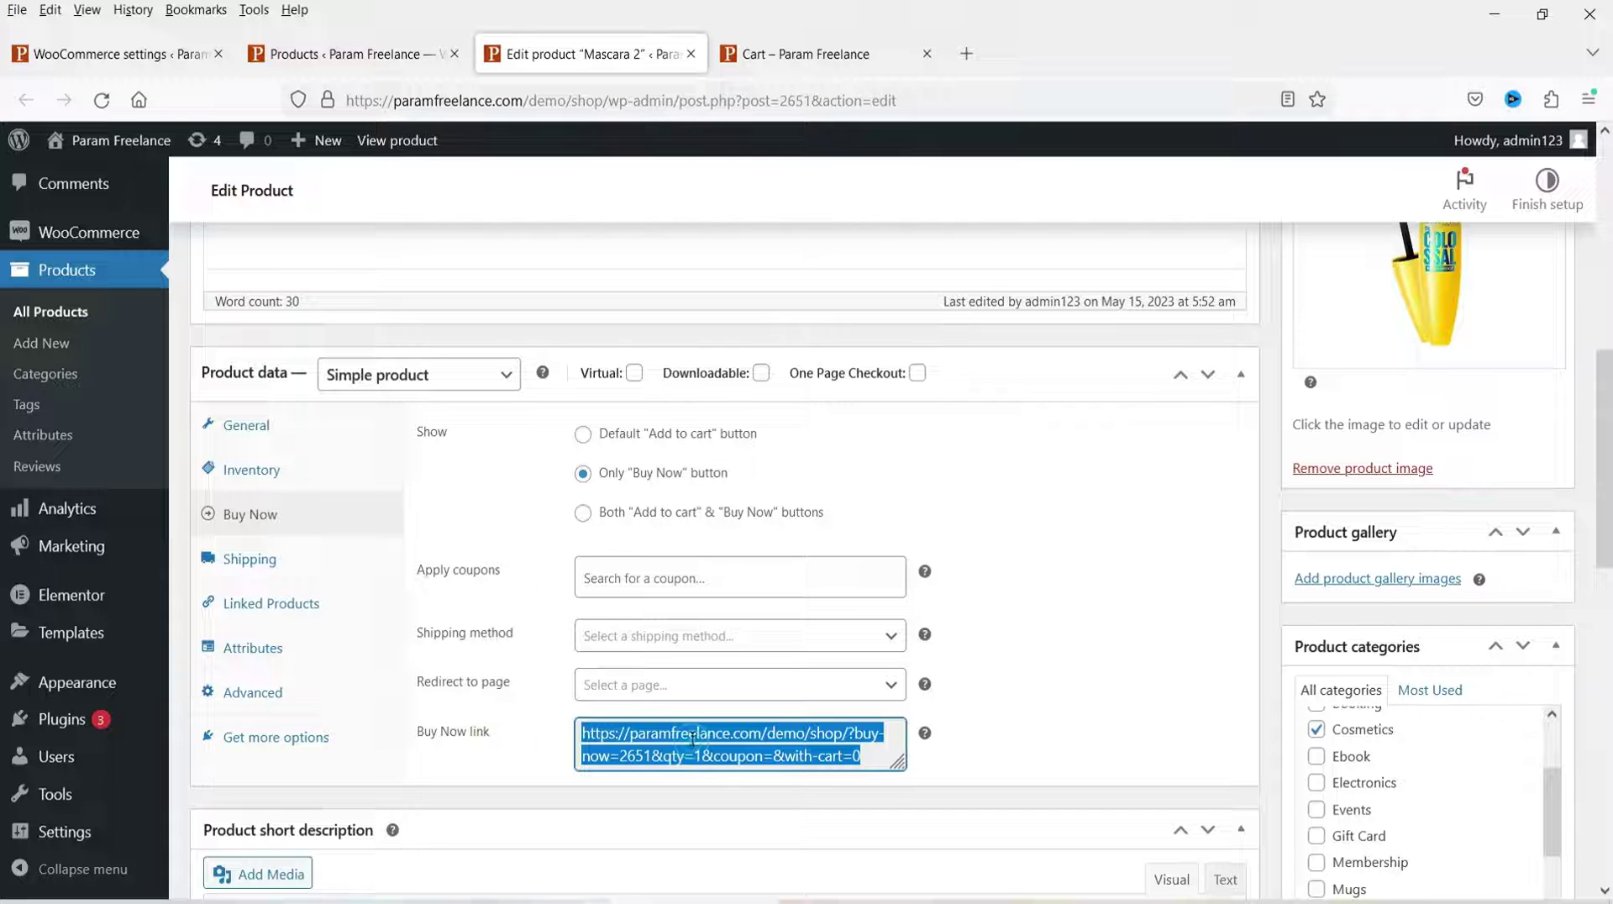
{"action": "left_click", "coordinate": [658, 479]}
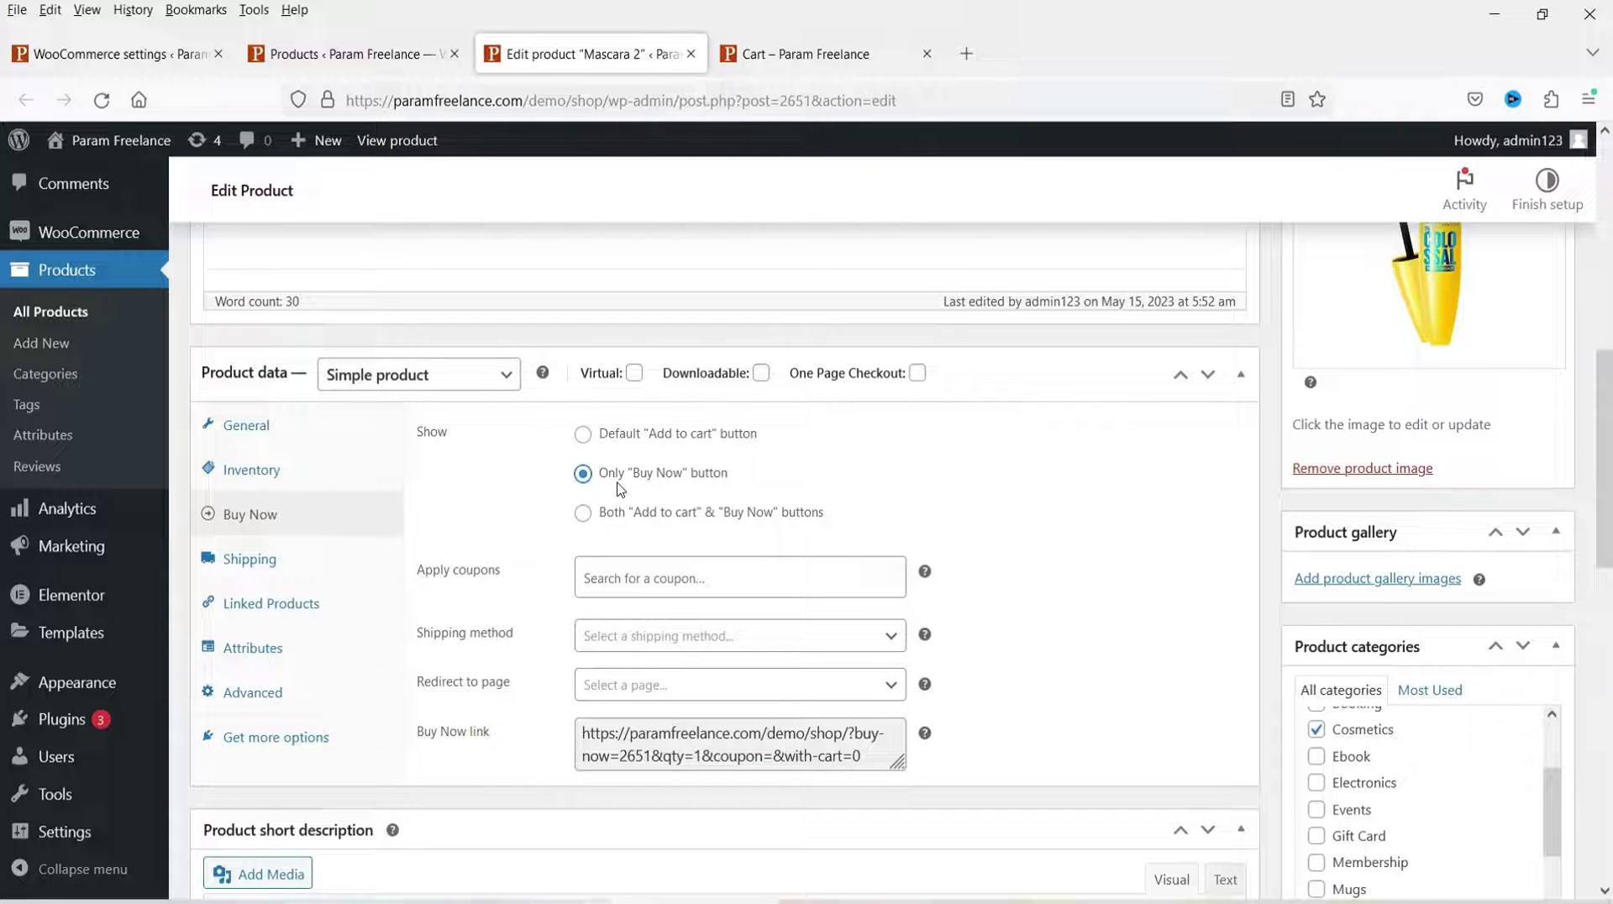
{"action": "scroll", "coordinate": [1529, 563], "scroll_direction": "up", "scroll_amount": 6}
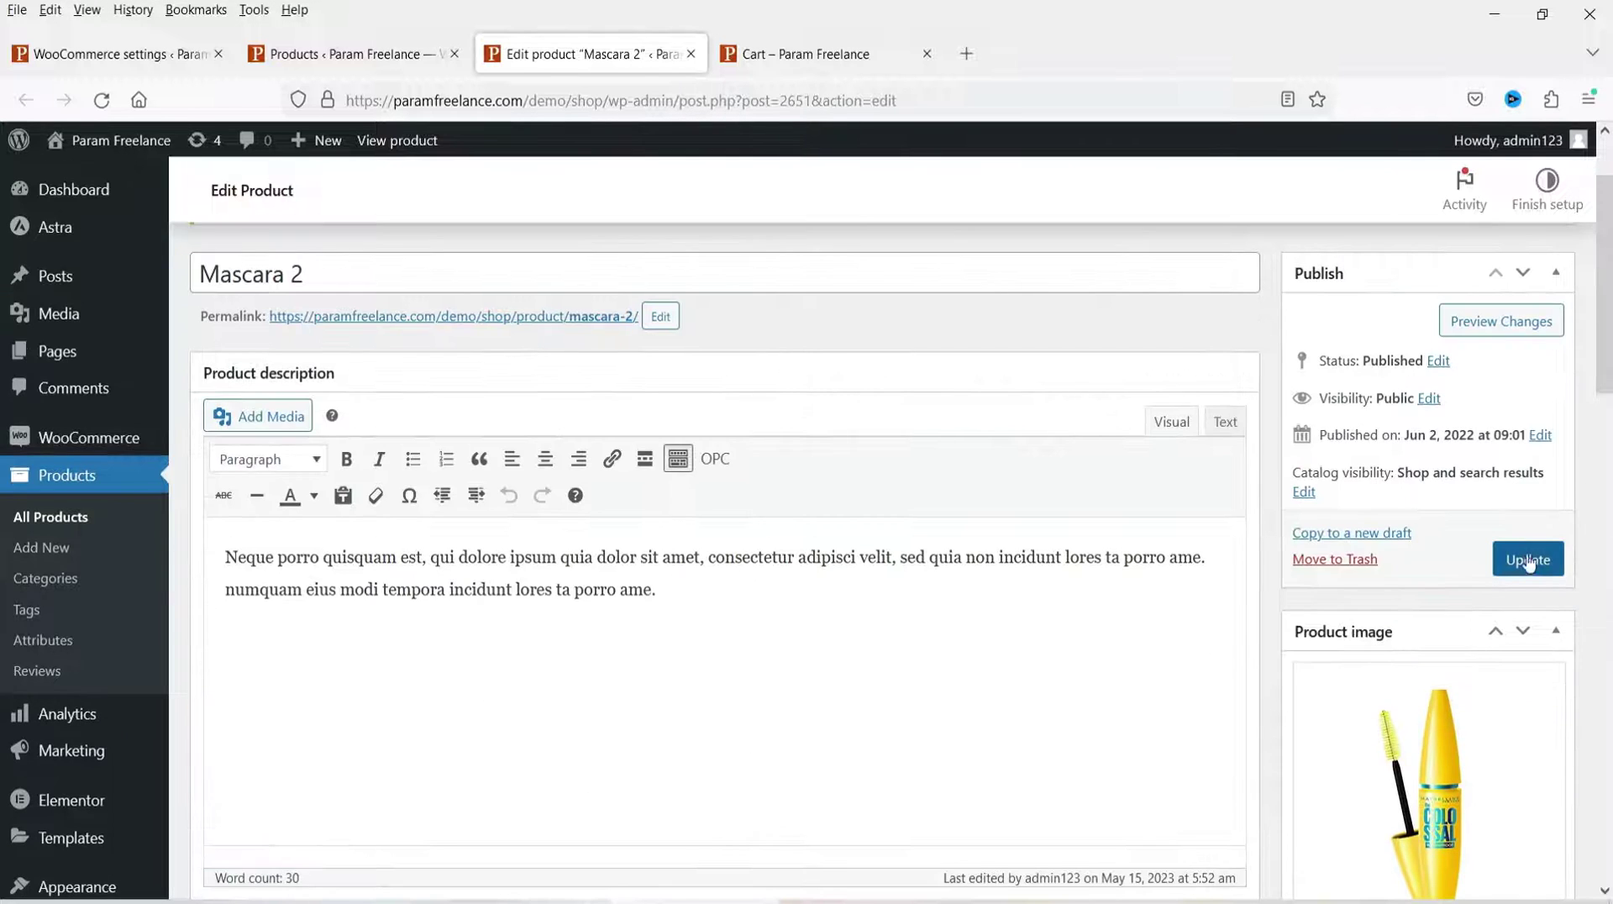
{"action": "left_click", "coordinate": [1528, 561]}
{"action": "left_click", "coordinate": [927, 53]}
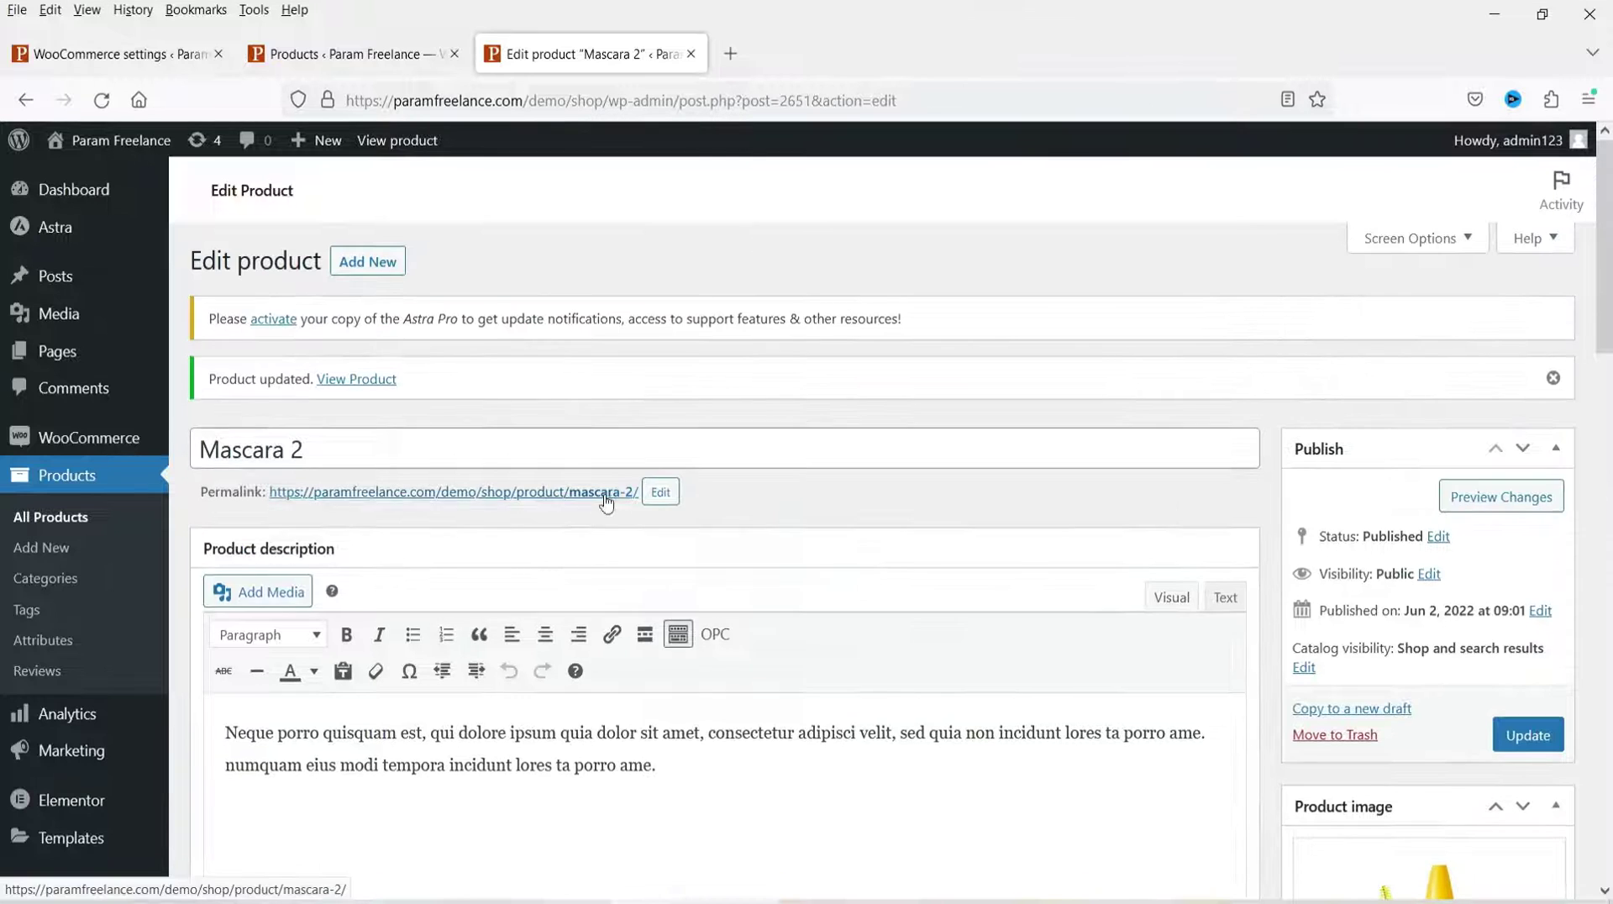
Open Mascara 2's live page, press BUY NOW to add it at $9.00, and close the cart panel.
{"action": "left_click", "coordinate": [626, 491]}
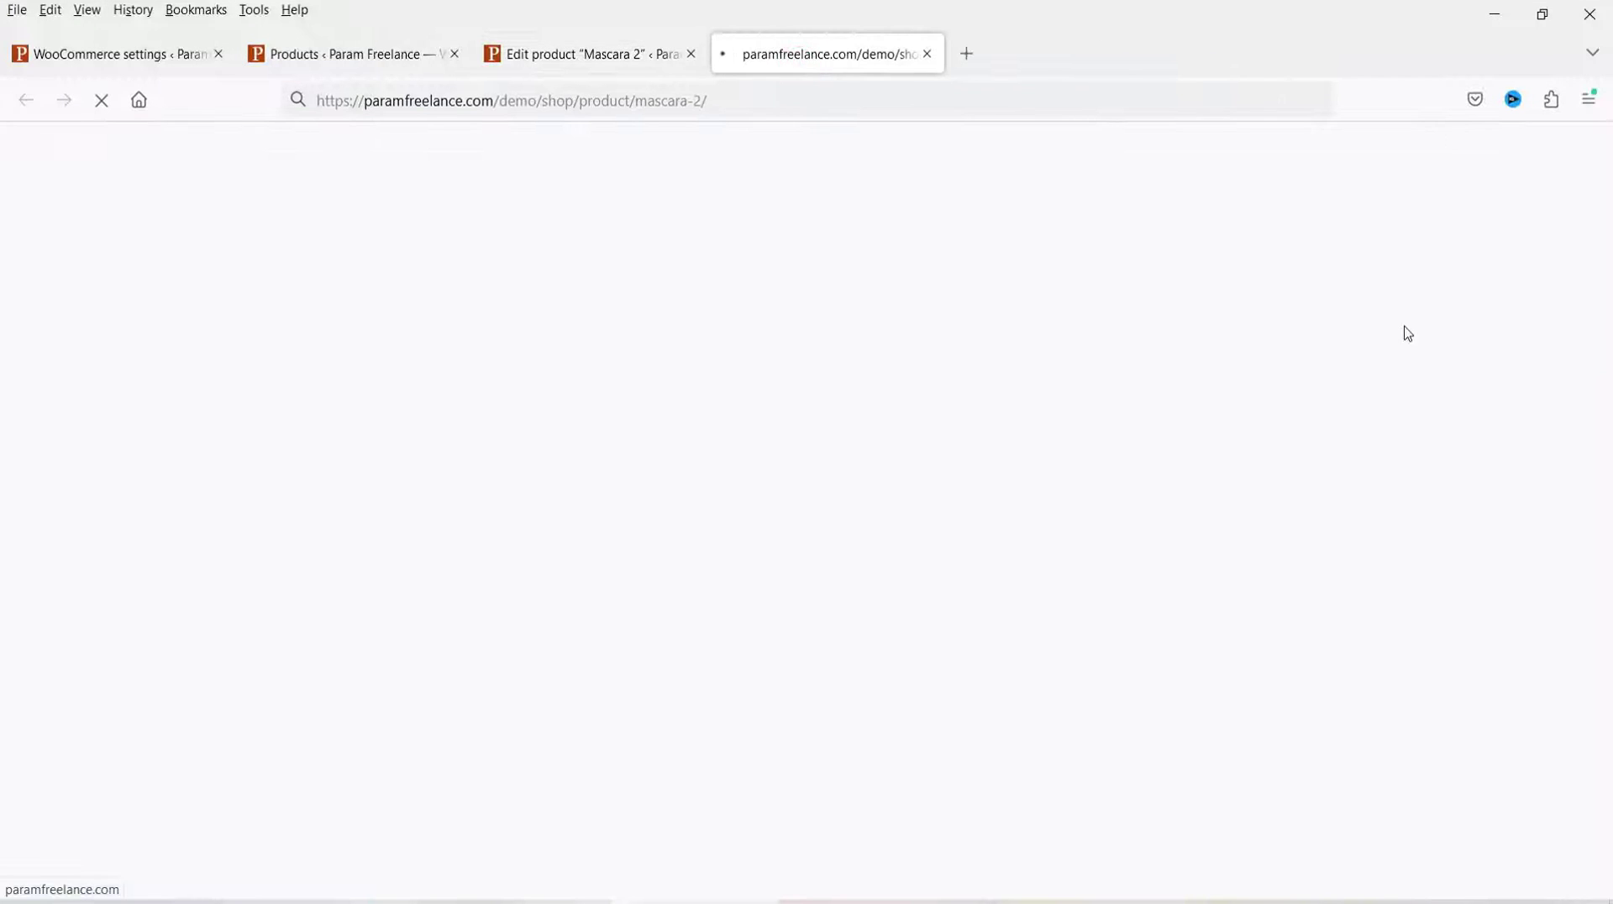
{"action": "scroll", "coordinate": [1361, 313], "scroll_direction": "down", "scroll_amount": 3}
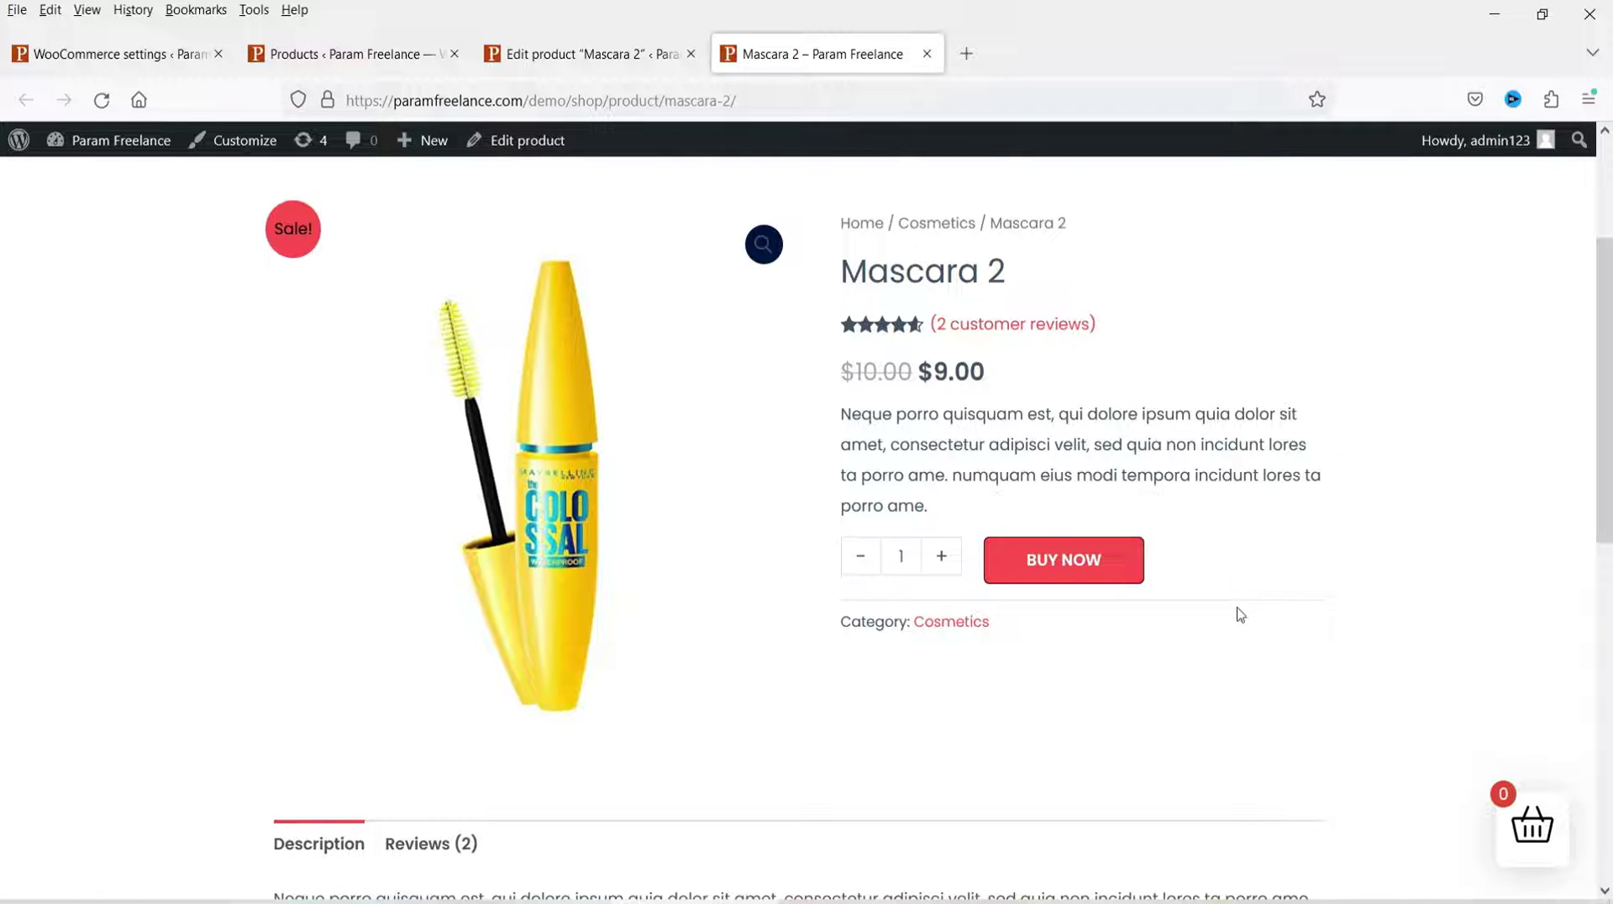
{"action": "left_click", "coordinate": [1097, 578]}
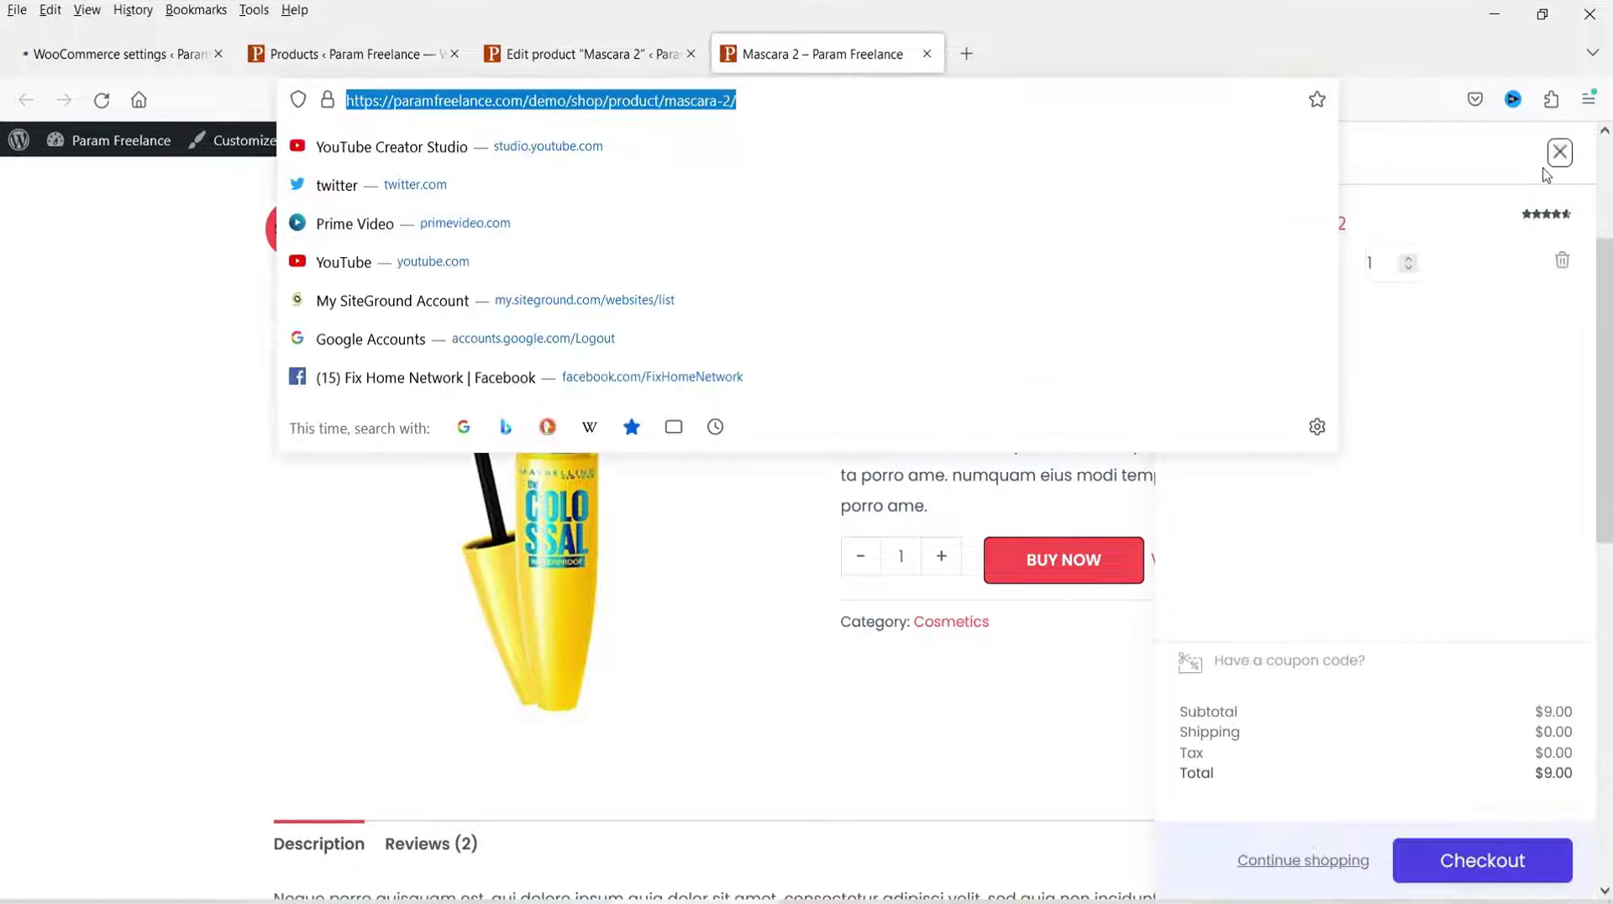
{"action": "left_click", "coordinate": [1551, 163]}
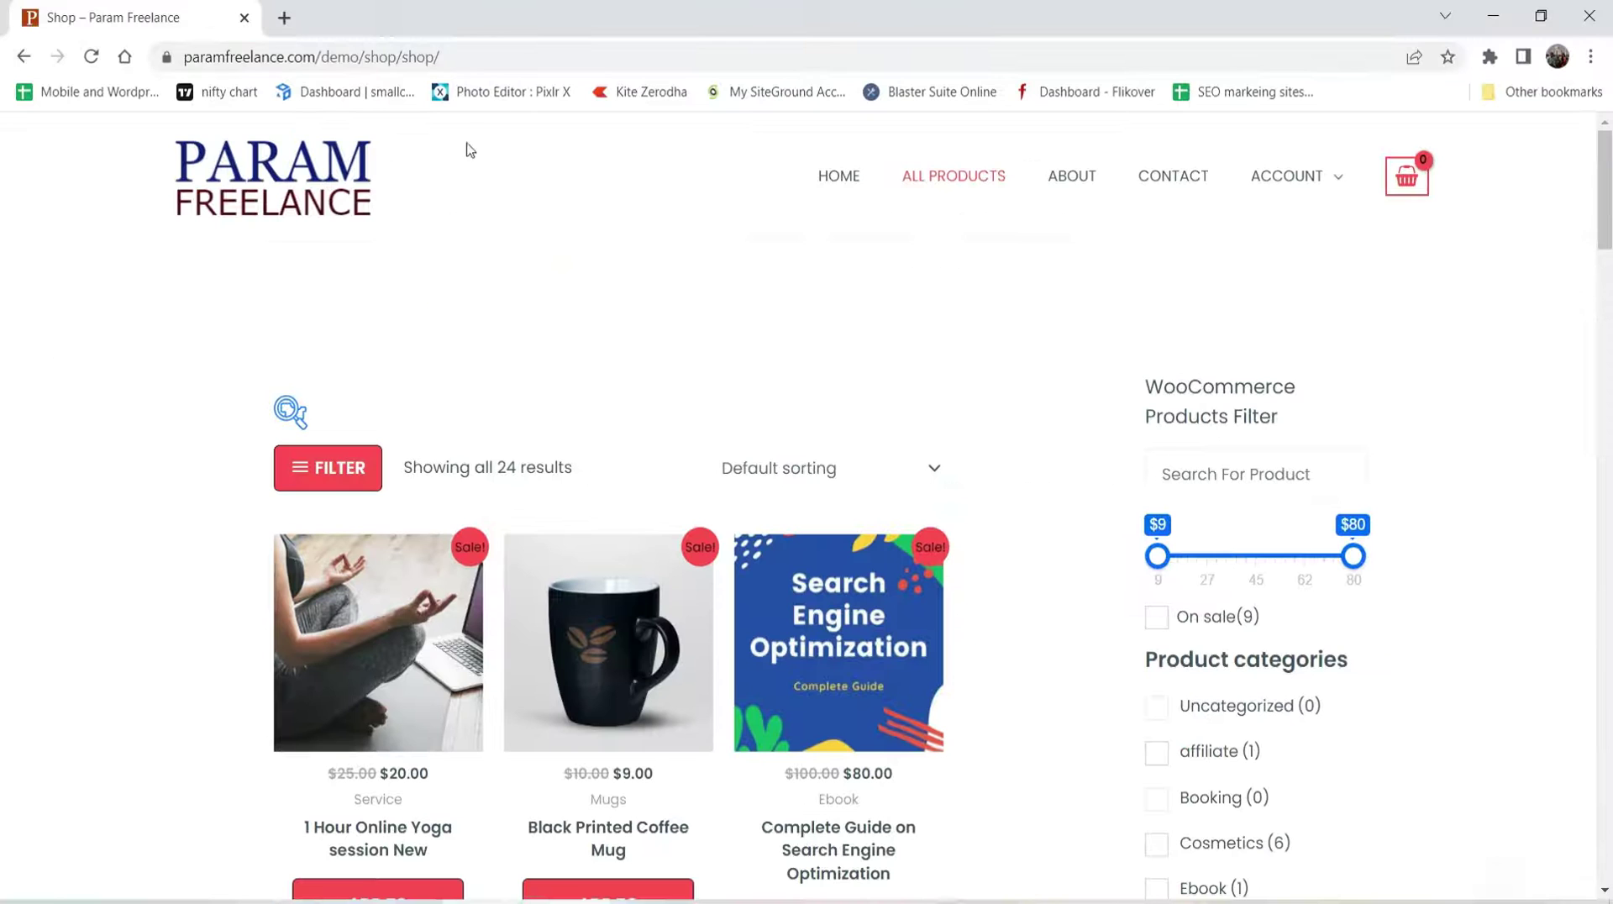
Paste the Mascara 2 URL into Chrome, press BUY NOW, and review checkout showing Mascara 2 ×1 at $9.00.
{"action": "left_click", "coordinate": [494, 54]}
{"action": "type", "text": "https://paramfreelance.com/demo/shop/product/mascara-2/"}
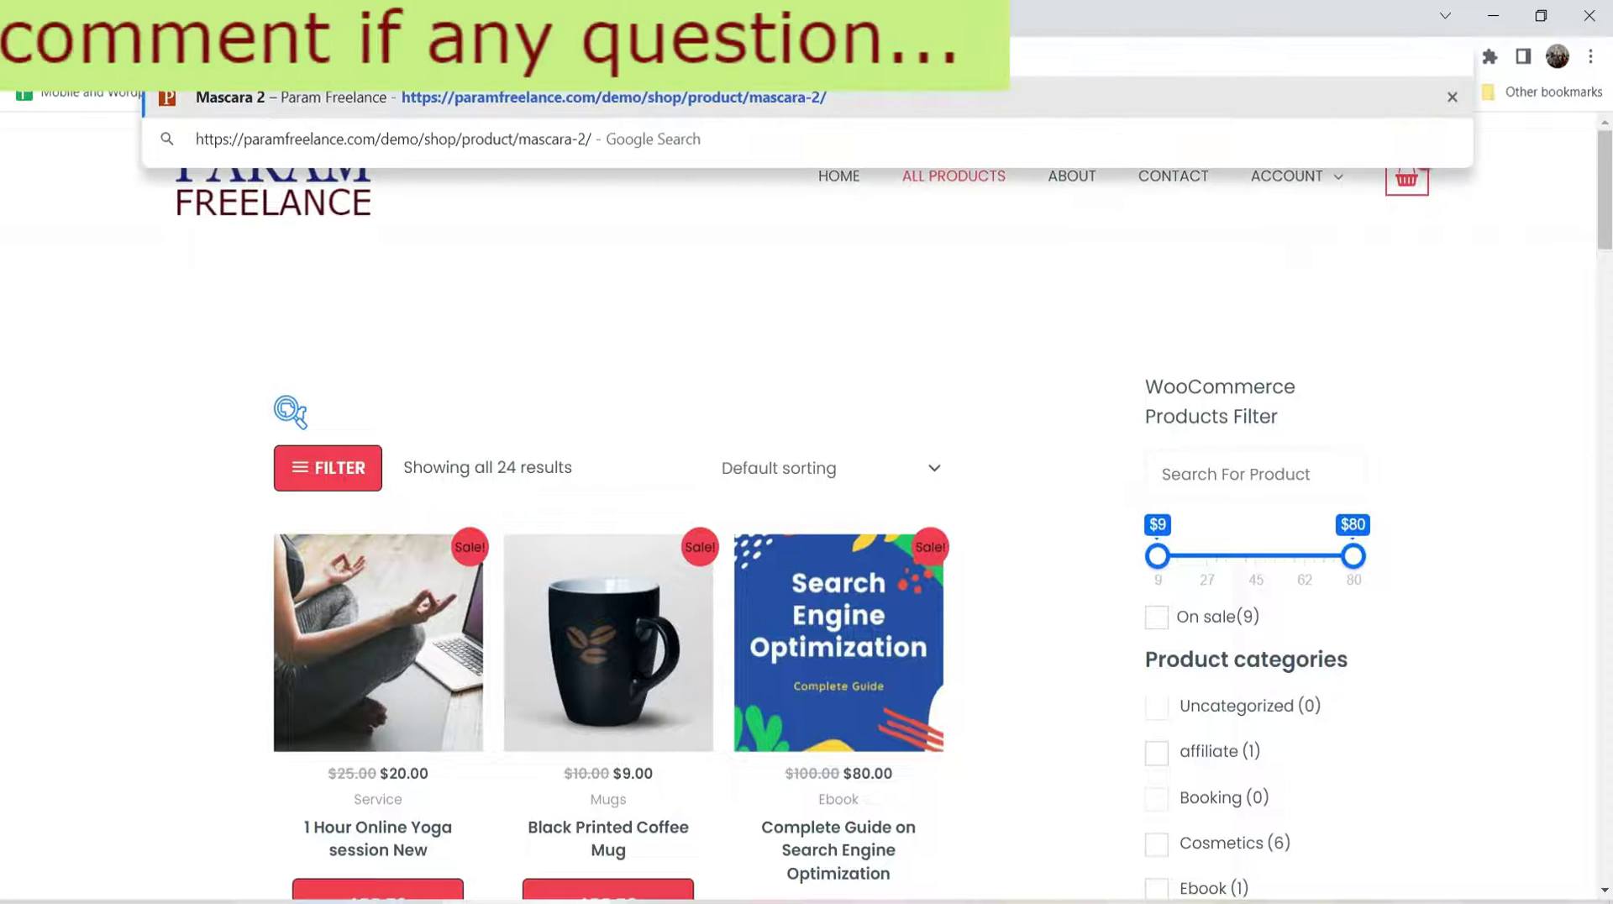
{"action": "key", "text": "Return"}
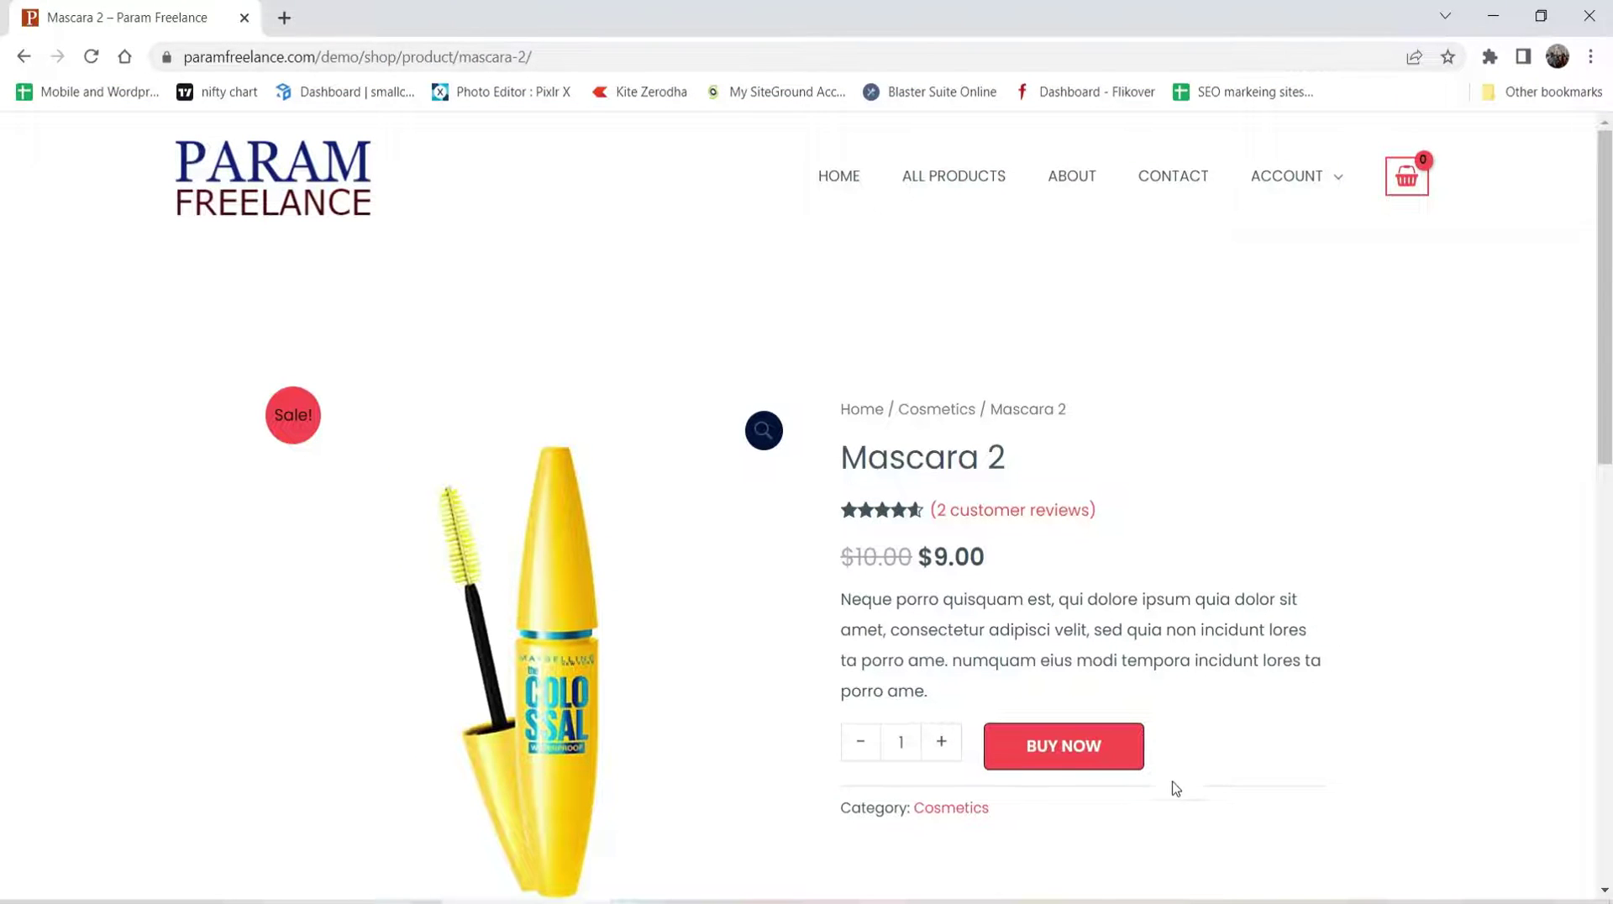
{"action": "left_click", "coordinate": [1065, 746]}
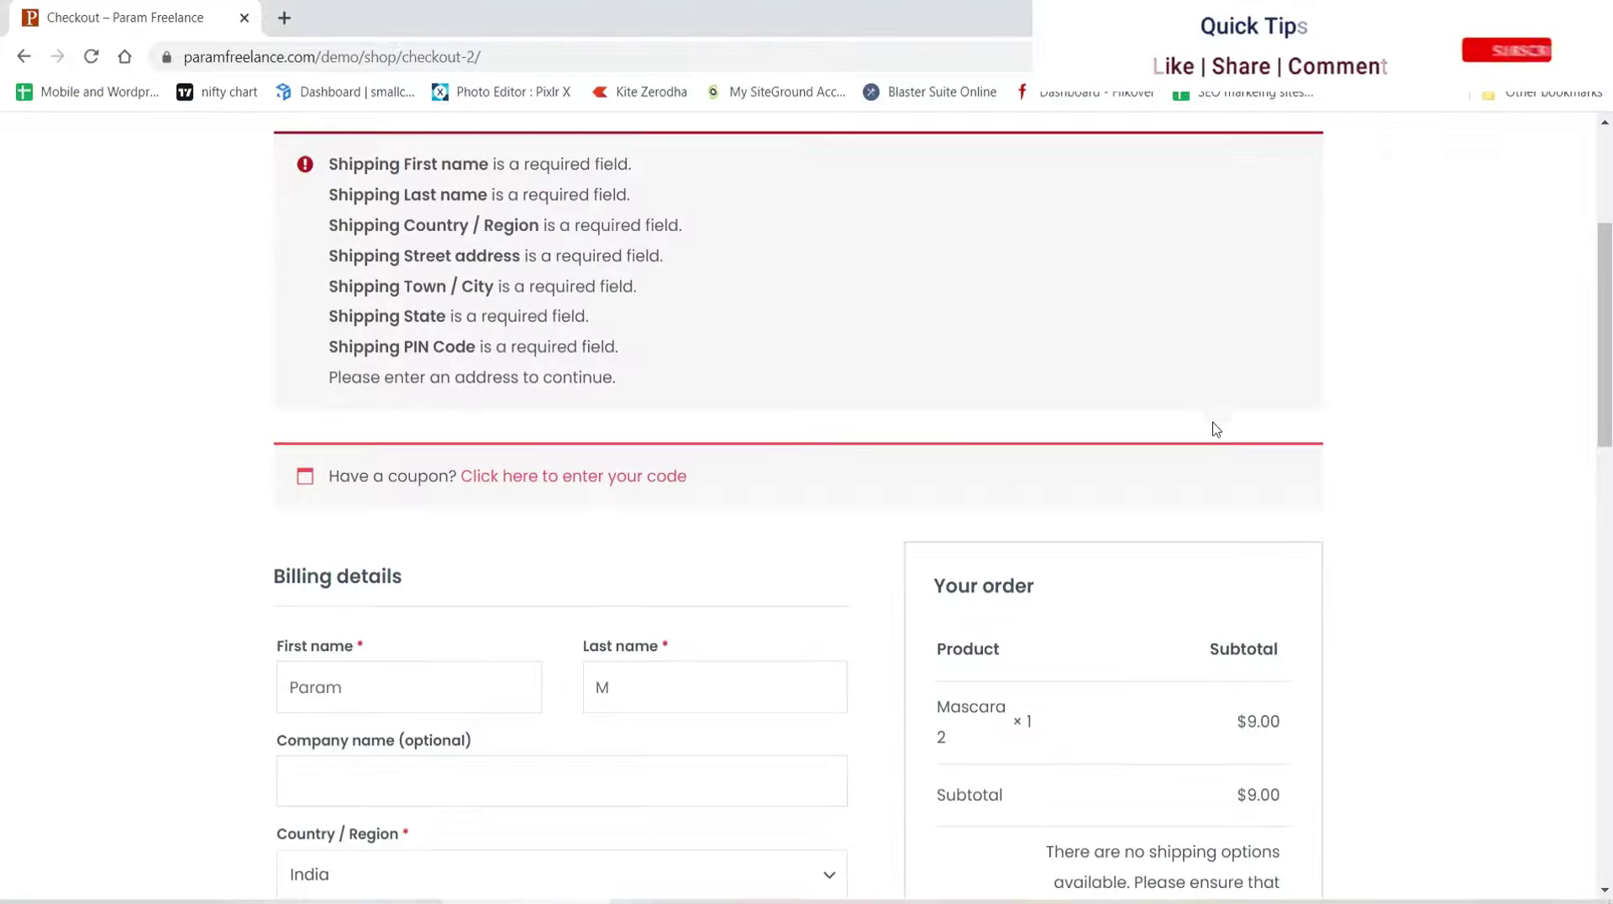
{"action": "scroll", "coordinate": [1216, 430], "scroll_direction": "down", "scroll_amount": 5}
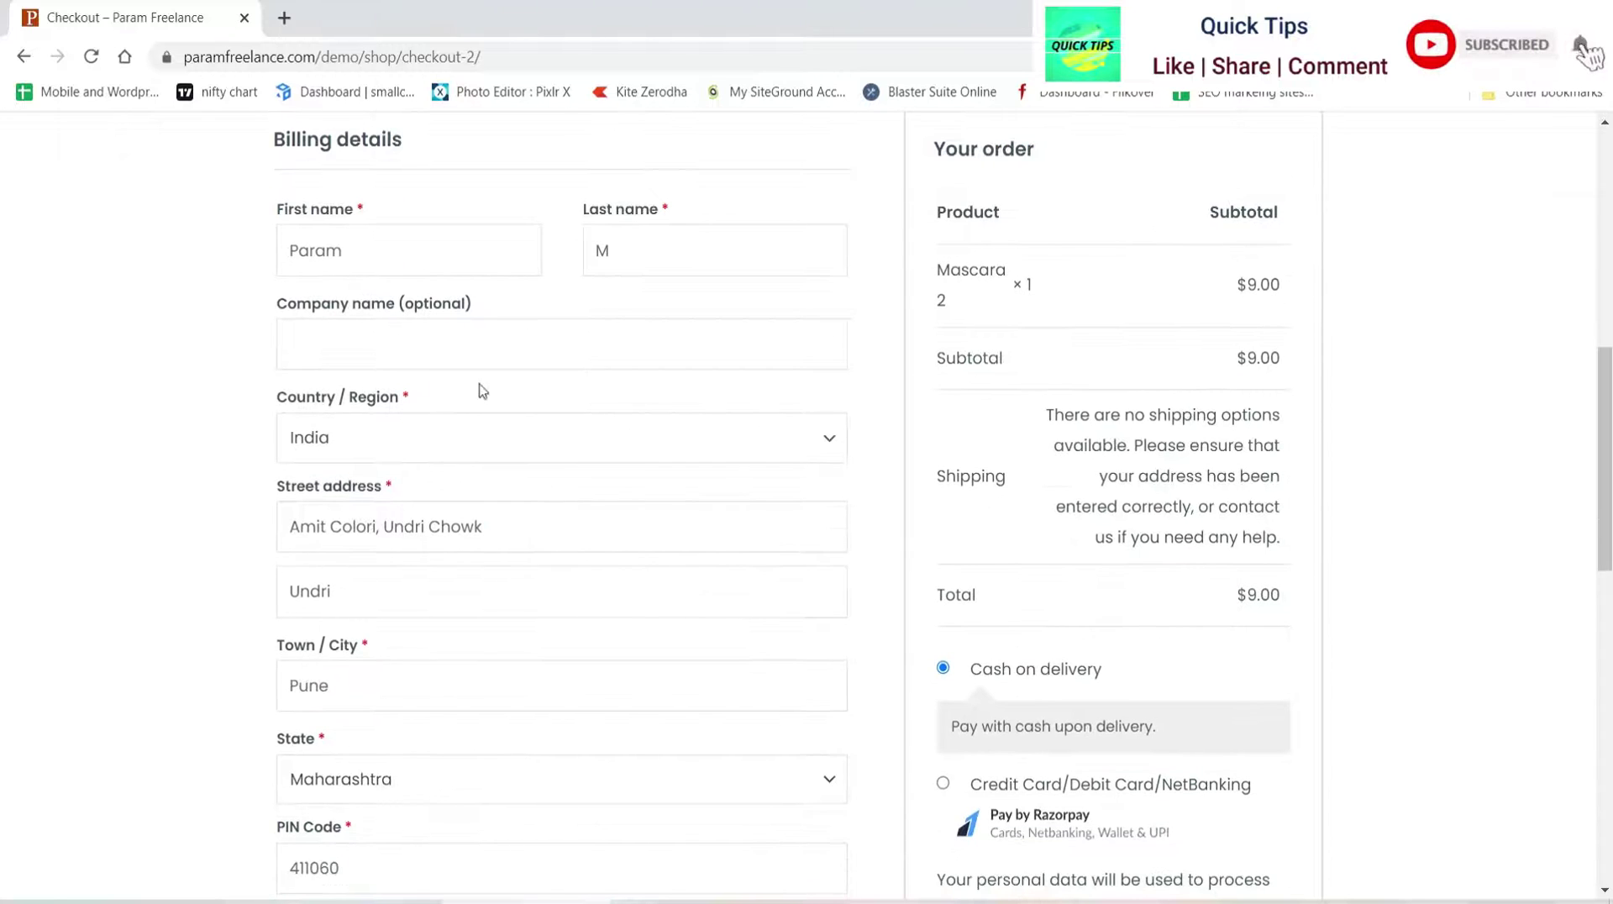
{"action": "scroll", "coordinate": [1591, 497], "scroll_direction": "down", "scroll_amount": 3}
{"action": "scroll", "coordinate": [1575, 477], "scroll_direction": "up", "scroll_amount": 1}
{"action": "scroll", "coordinate": [1484, 393], "scroll_direction": "down", "scroll_amount": 3}
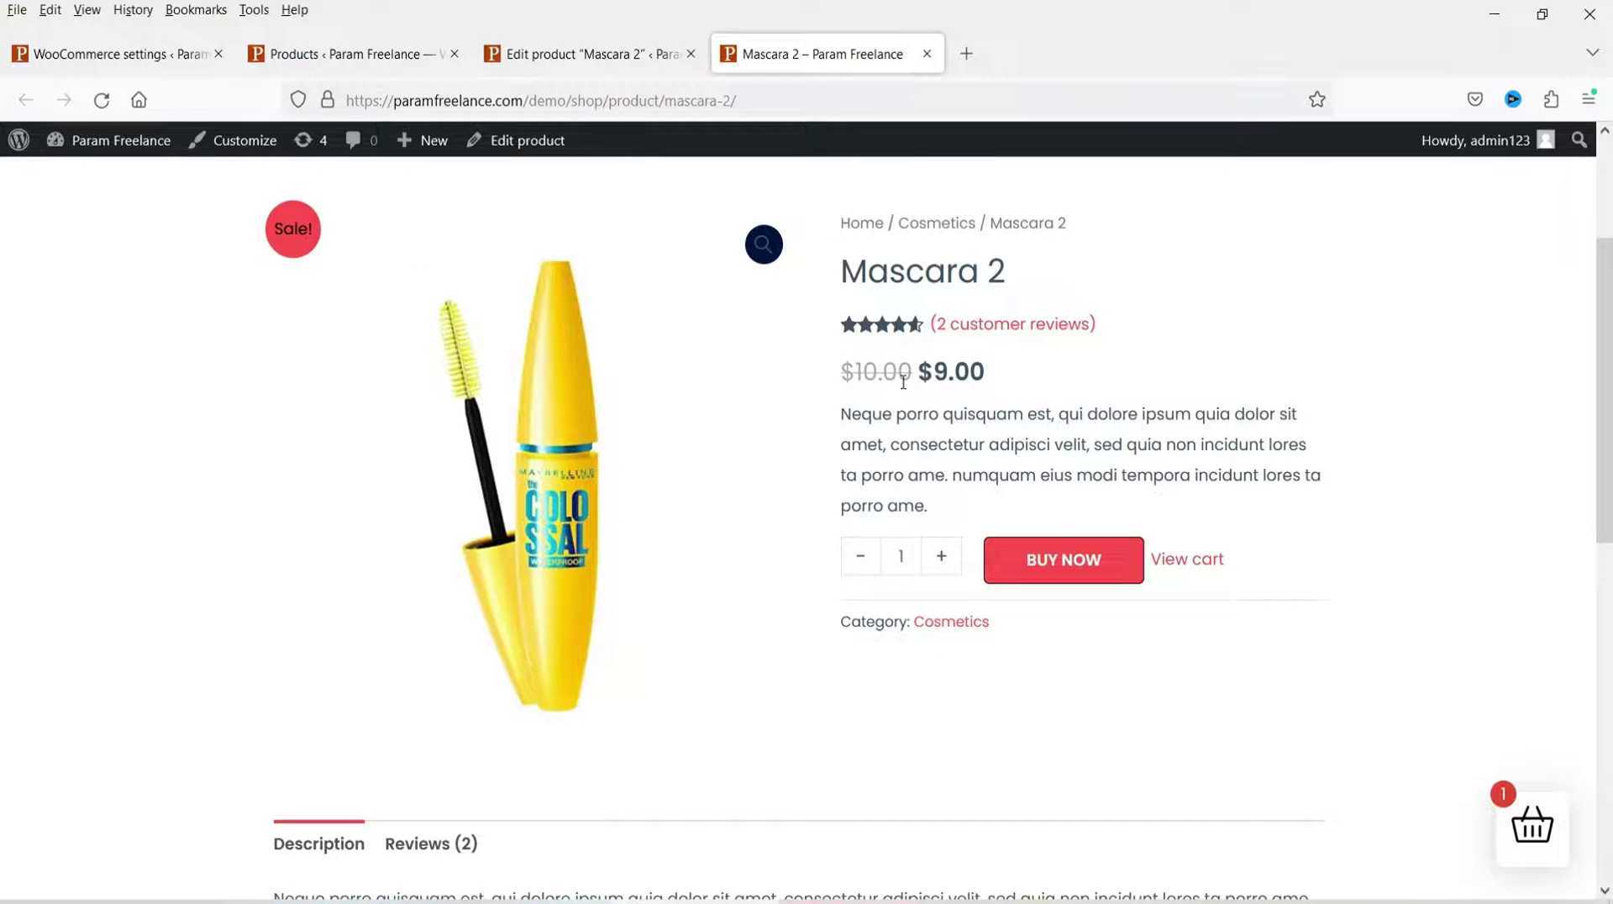
From Pages, open the Demo page in Elementor in a new tab.
{"action": "left_click", "coordinate": [576, 55]}
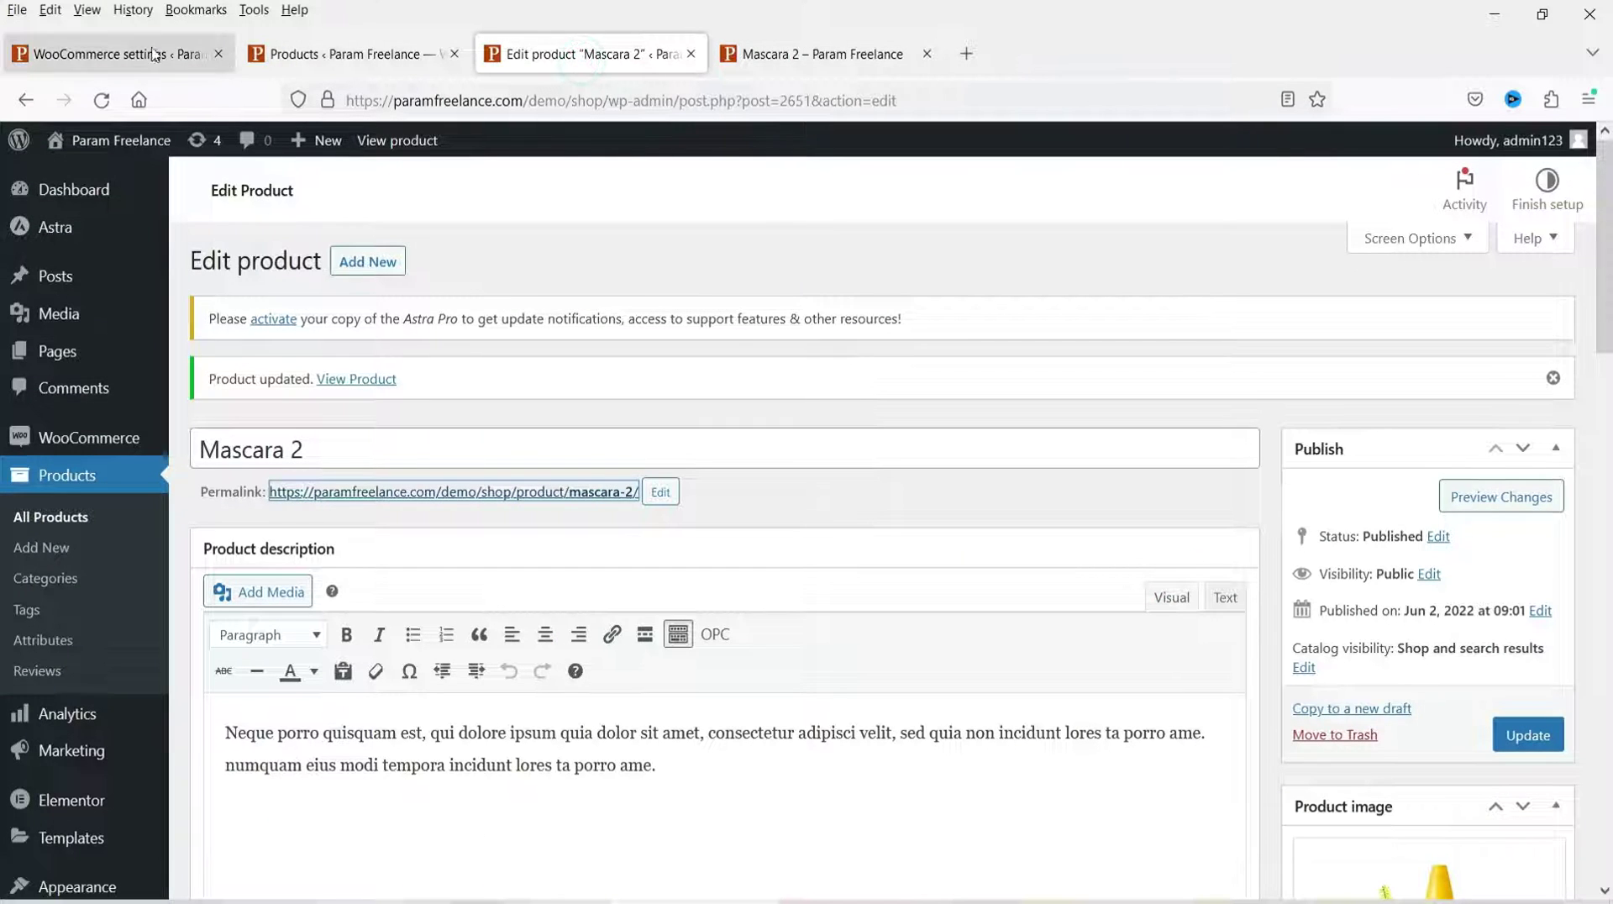
{"action": "left_click", "coordinate": [288, 56]}
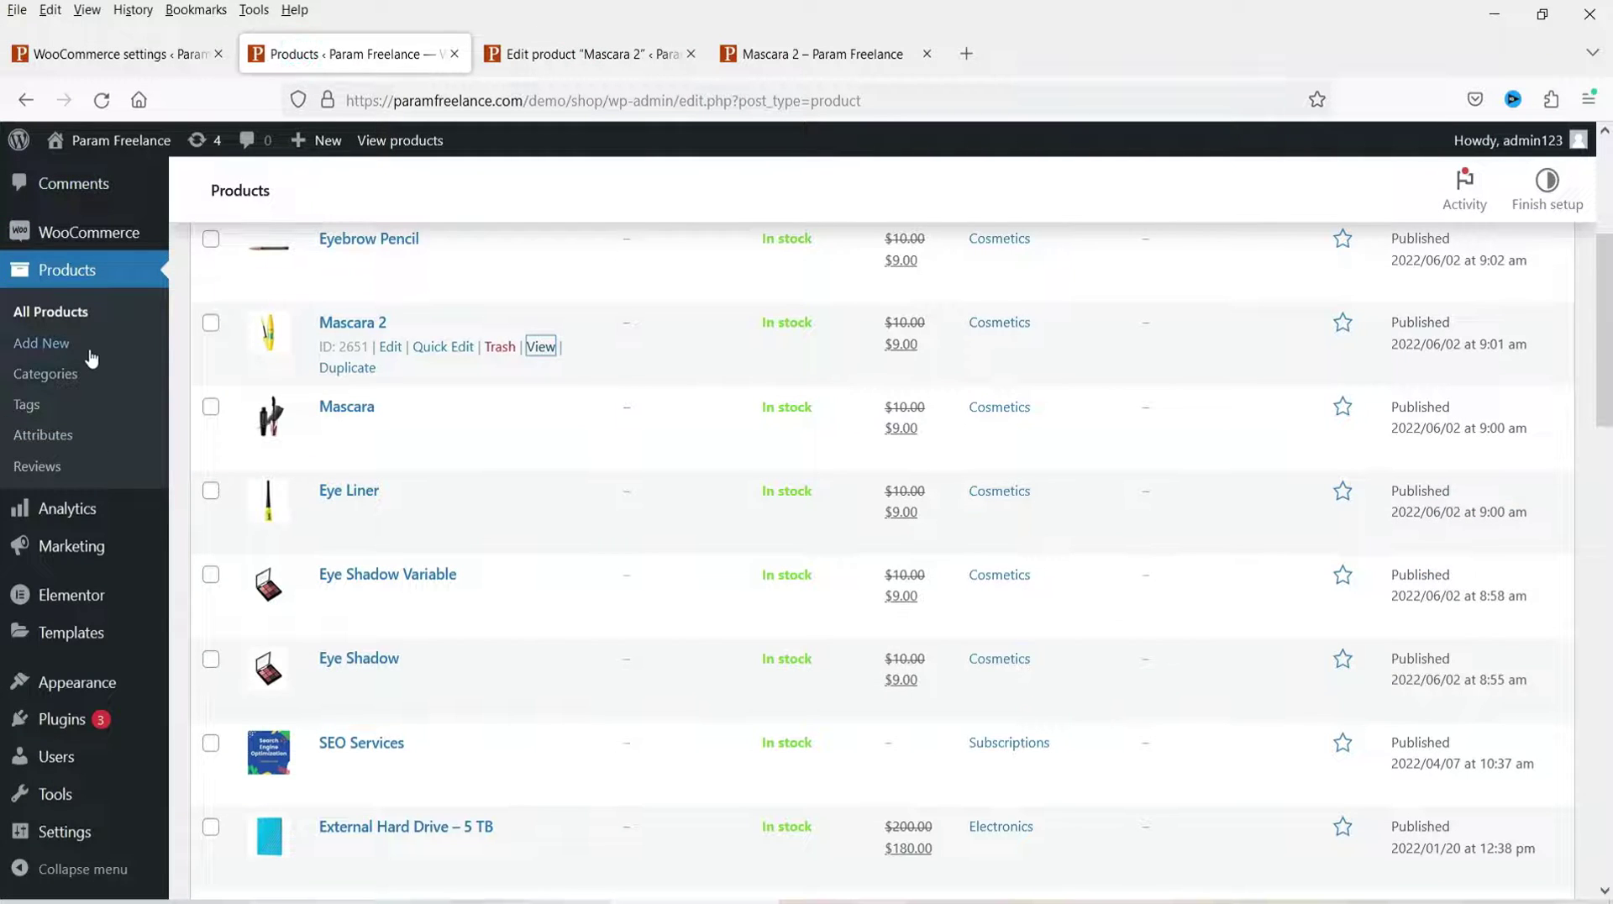
{"action": "scroll", "coordinate": [94, 348], "scroll_direction": "up", "scroll_amount": 2}
{"action": "left_click", "coordinate": [59, 353]}
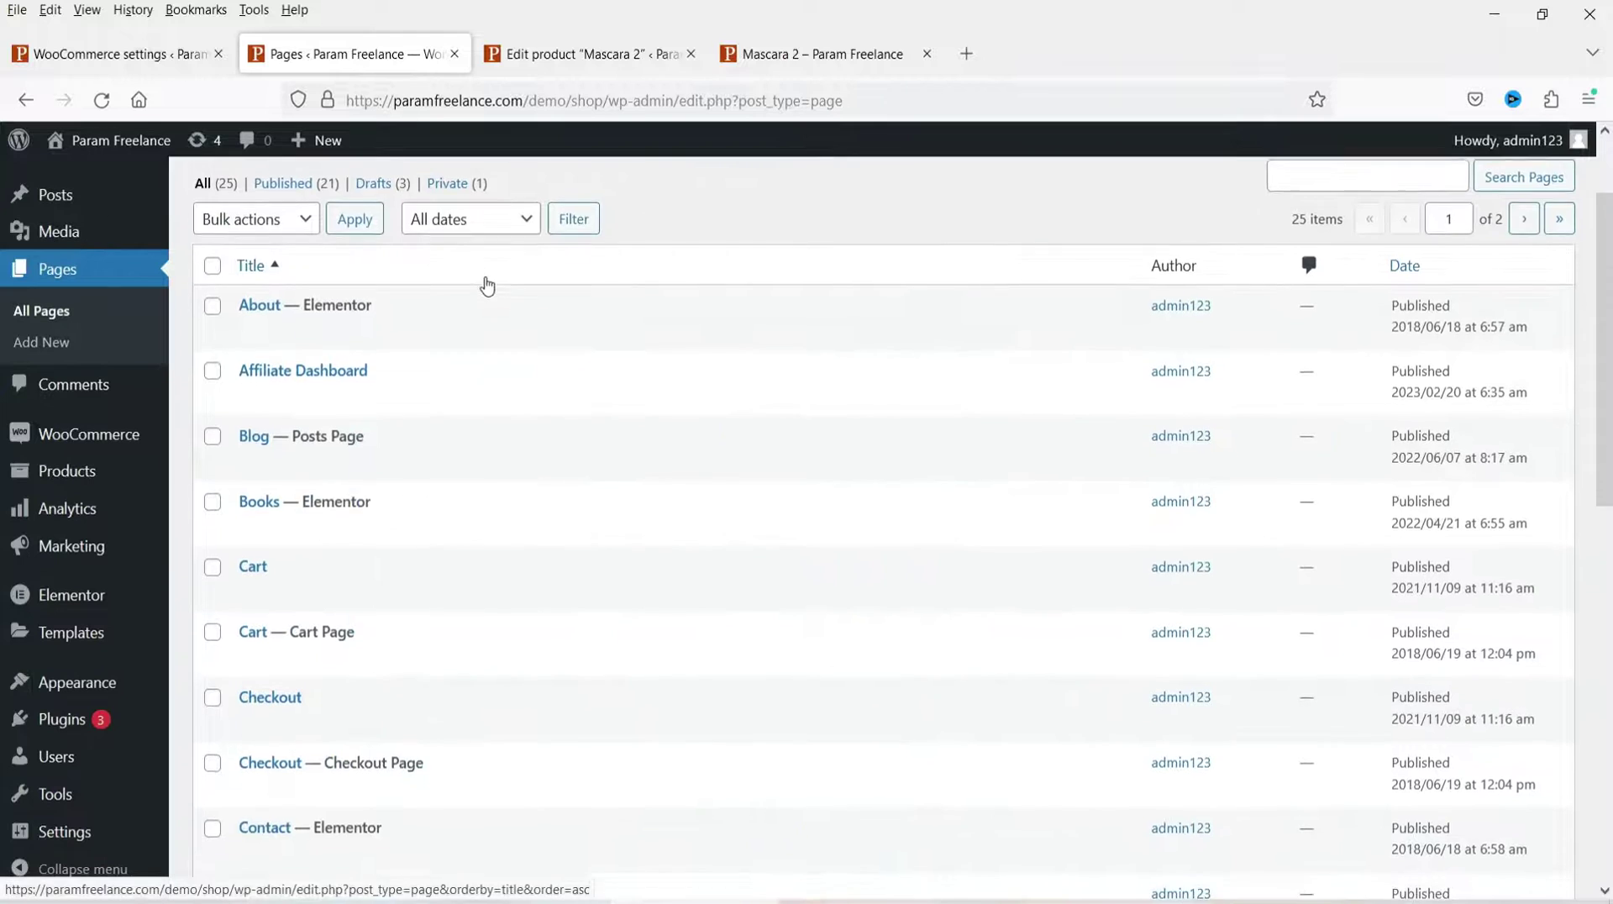
{"action": "scroll", "coordinate": [479, 282], "scroll_direction": "down", "scroll_amount": 5}
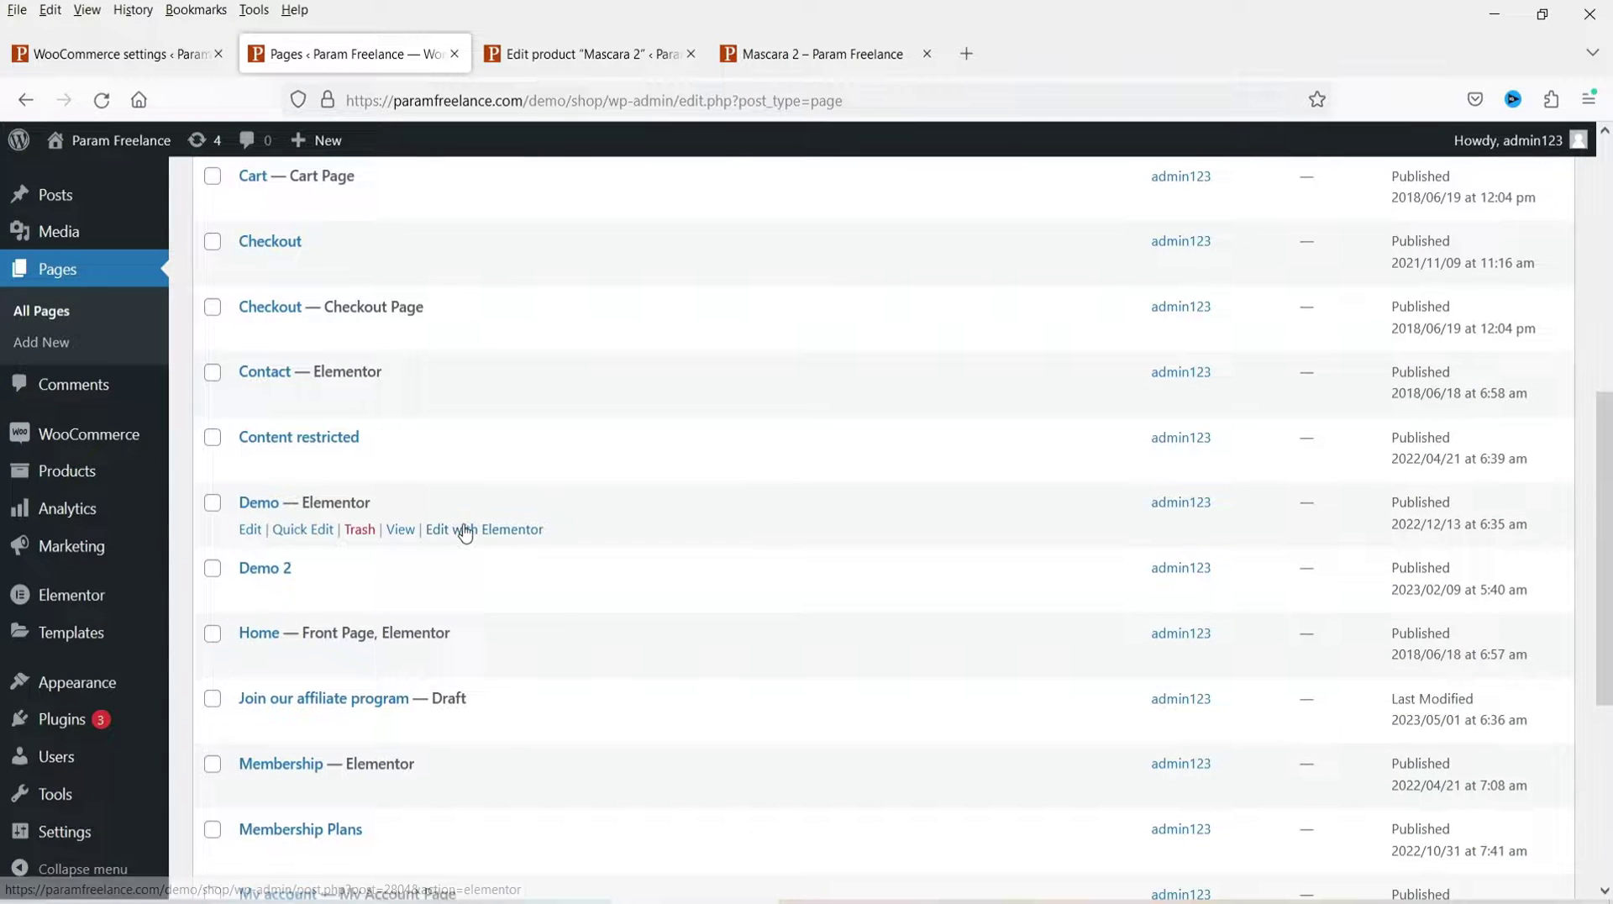
{"action": "middle_click", "coordinate": [495, 531]}
Copy the Buy Now link from Mascara 2's Buy Now settings, then go to the Elementor tab.
{"action": "left_click", "coordinate": [850, 65]}
{"action": "scroll", "coordinate": [731, 407], "scroll_direction": "down", "scroll_amount": 5}
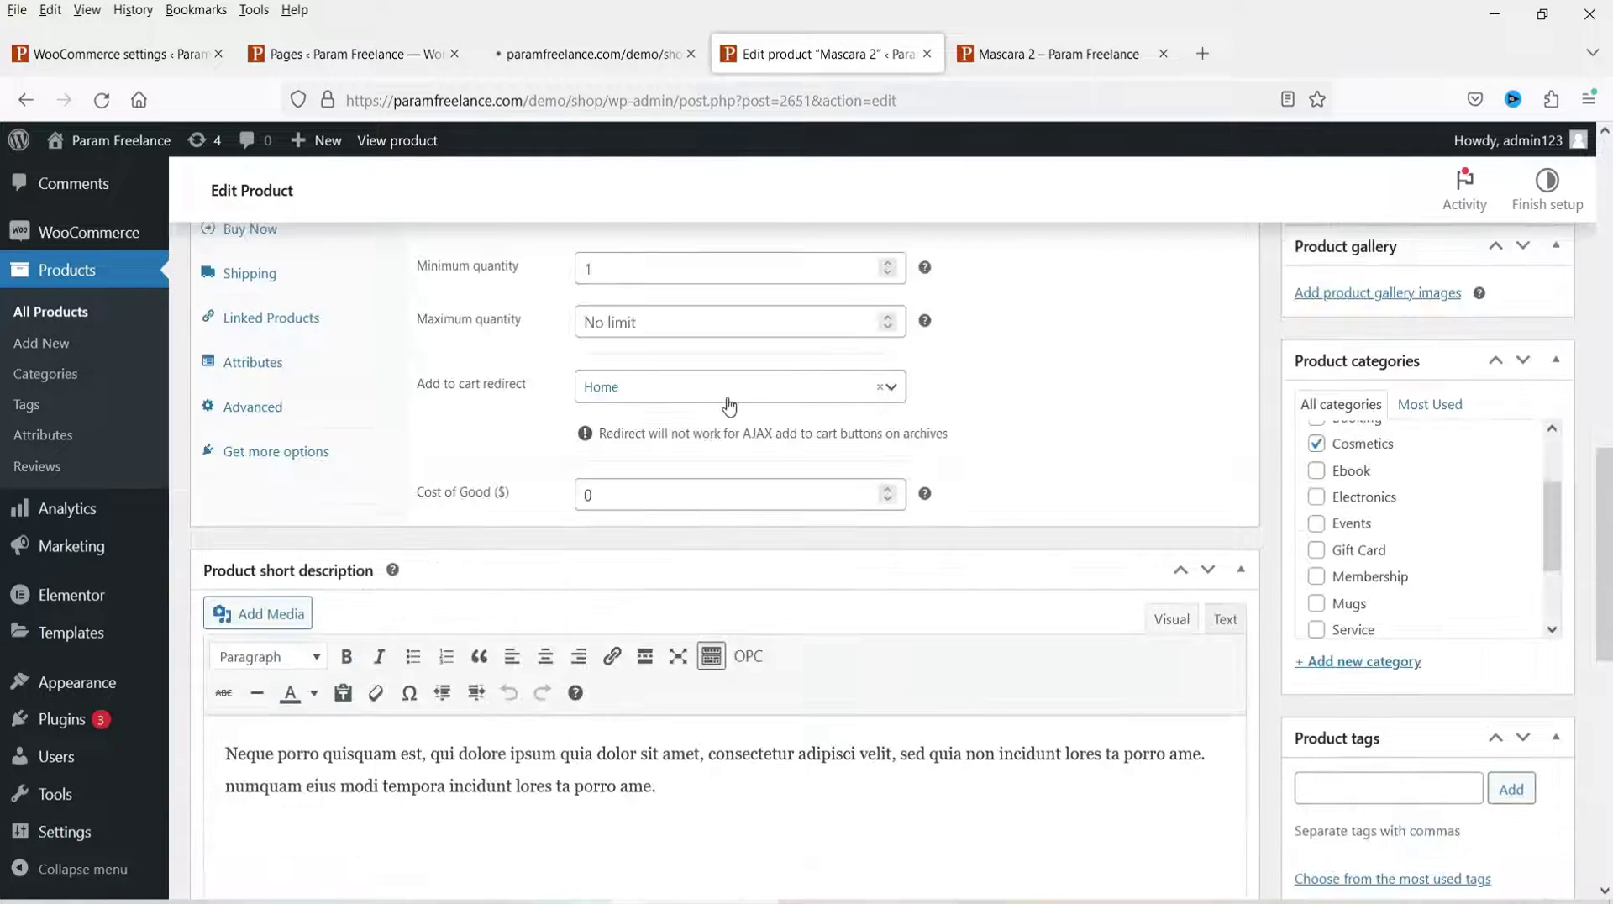
{"action": "scroll", "coordinate": [290, 380], "scroll_direction": "up", "scroll_amount": 2}
{"action": "left_click", "coordinate": [267, 346]}
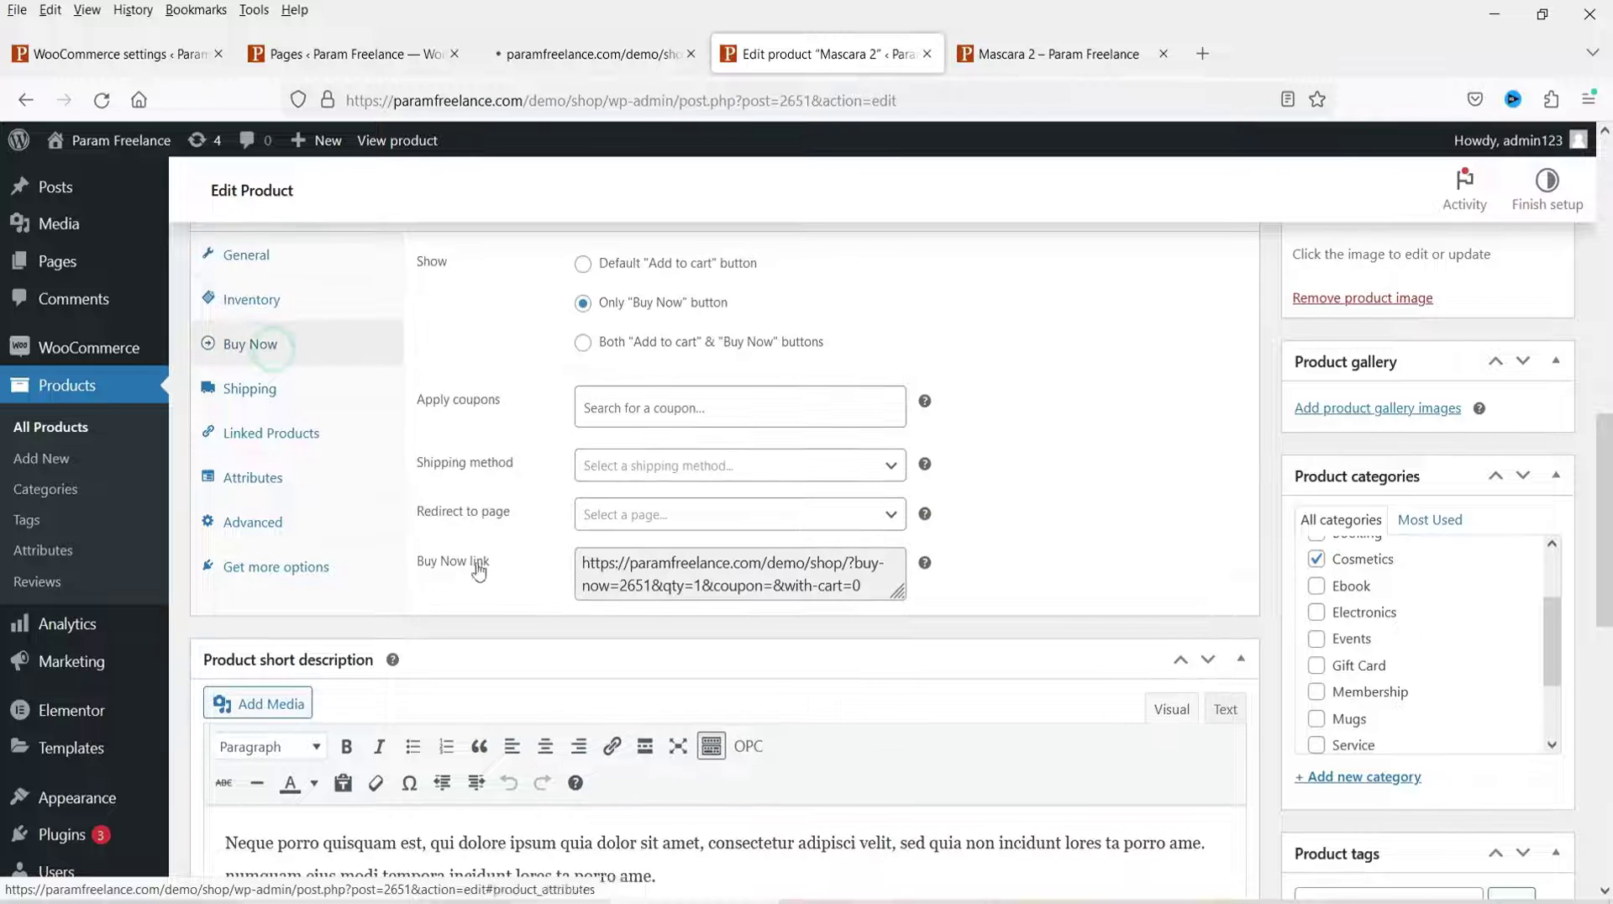
{"action": "double_click", "coordinate": [676, 563]}
{"action": "key", "text": "ctrl+a"}
{"action": "right_click", "coordinate": [676, 572]}
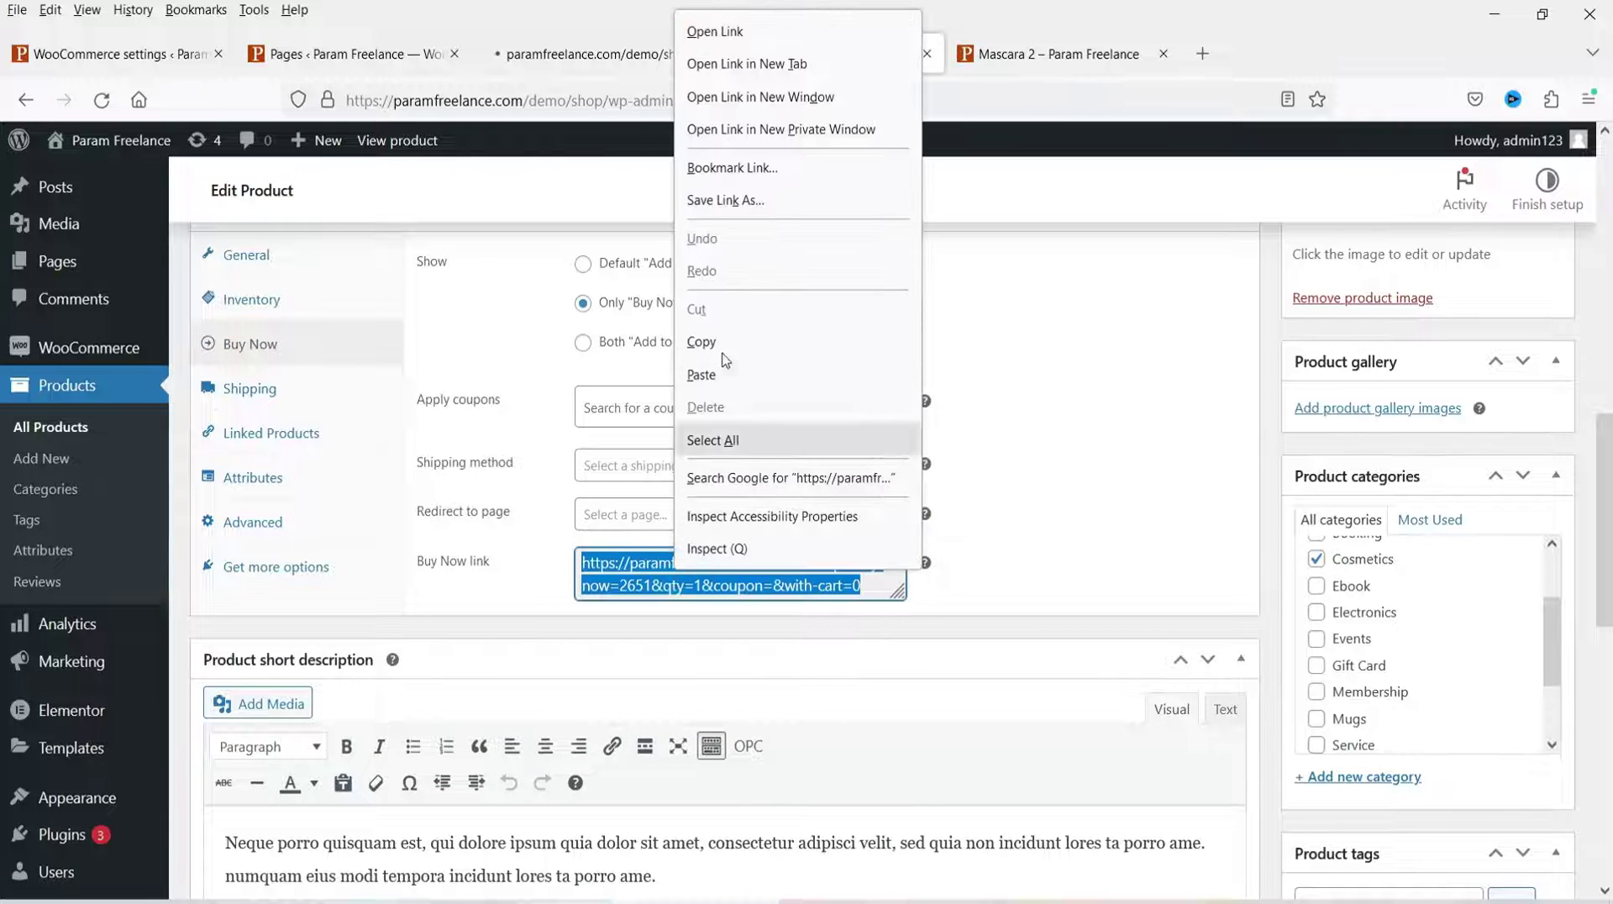
{"action": "left_click", "coordinate": [744, 340]}
{"action": "left_click", "coordinate": [1163, 457]}
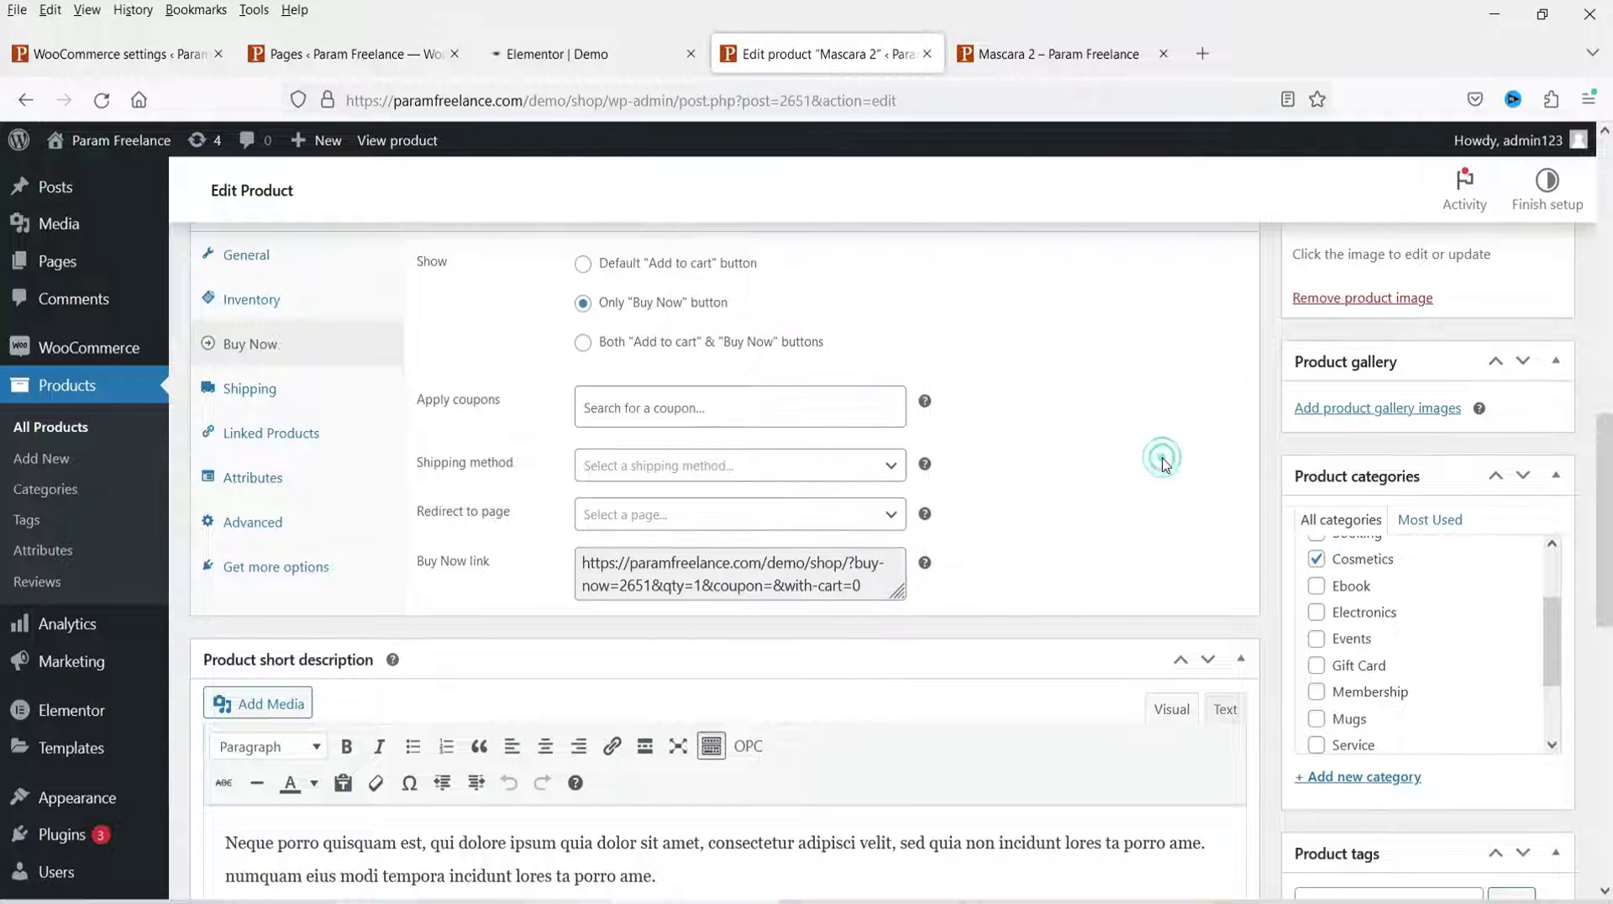
{"action": "left_click", "coordinate": [570, 65]}
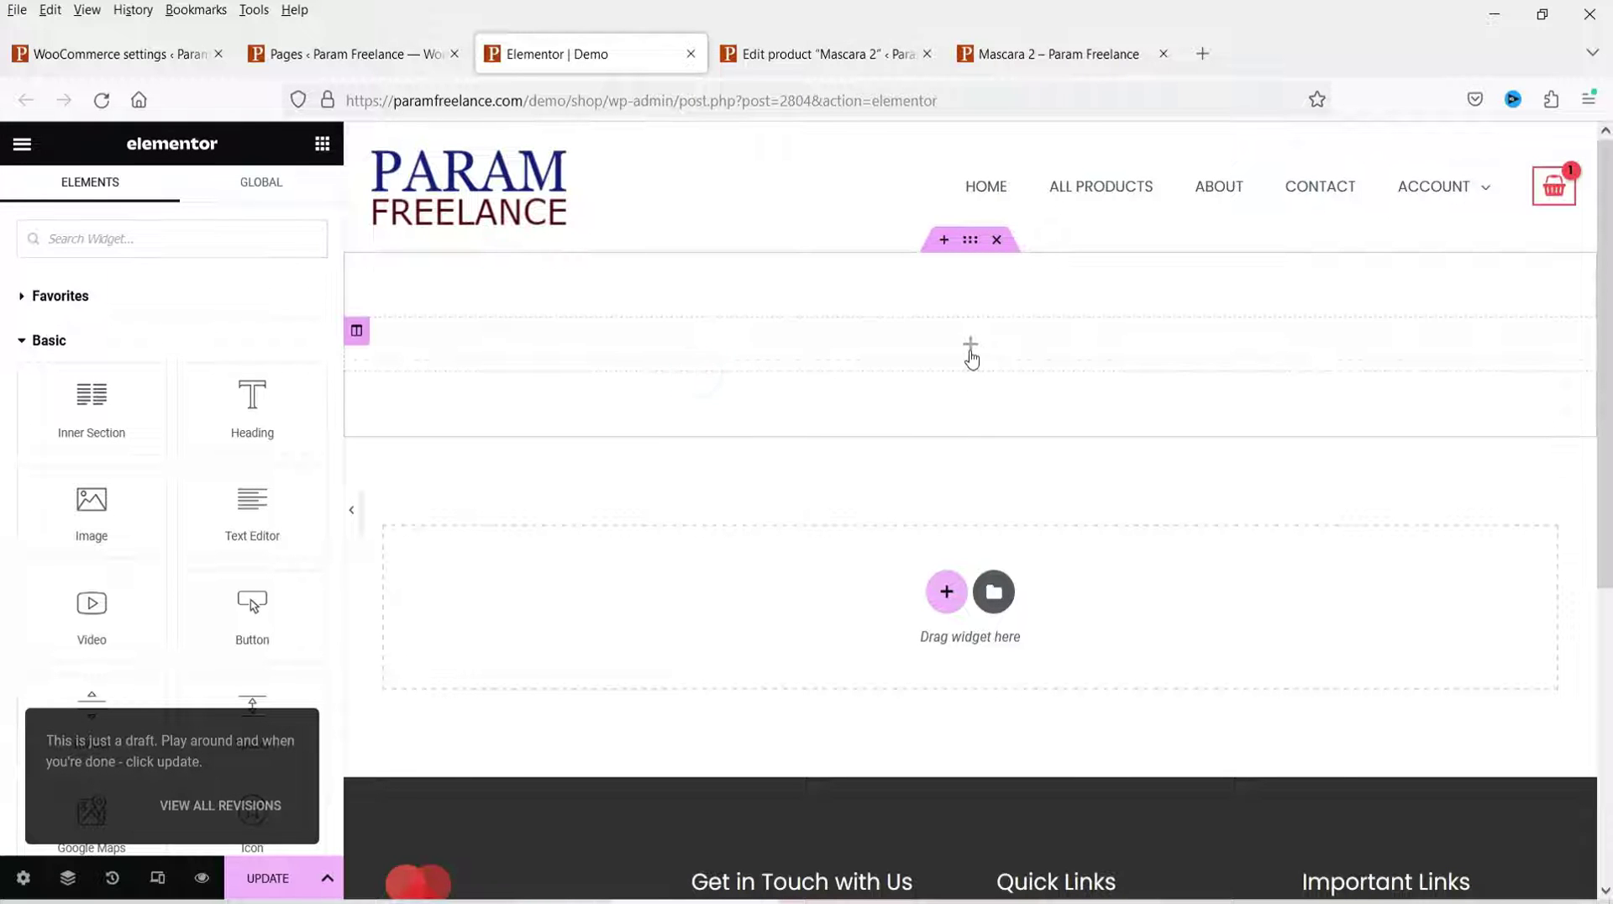
Add a button labelled 'Buy Now this product' linked to the pasted buy-now URL, and save the page.
{"action": "left_click_drag", "start_coordinate": [252, 604], "coordinate": [856, 358]}
{"action": "triple_click", "coordinate": [274, 355]}
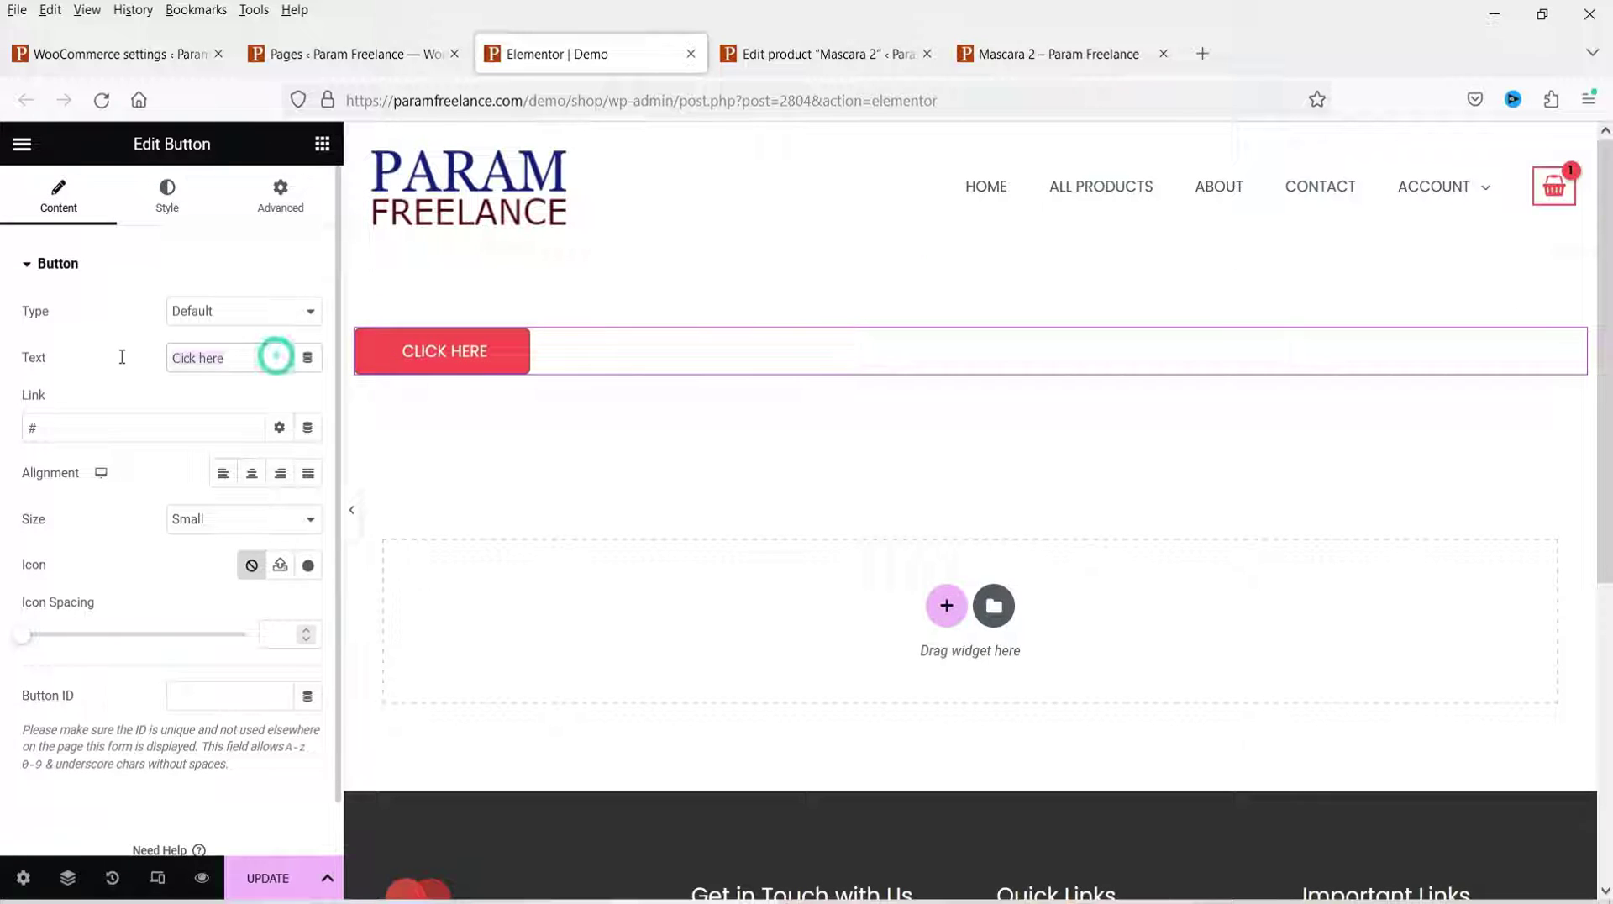
{"action": "type", "text": "Buy Now"}
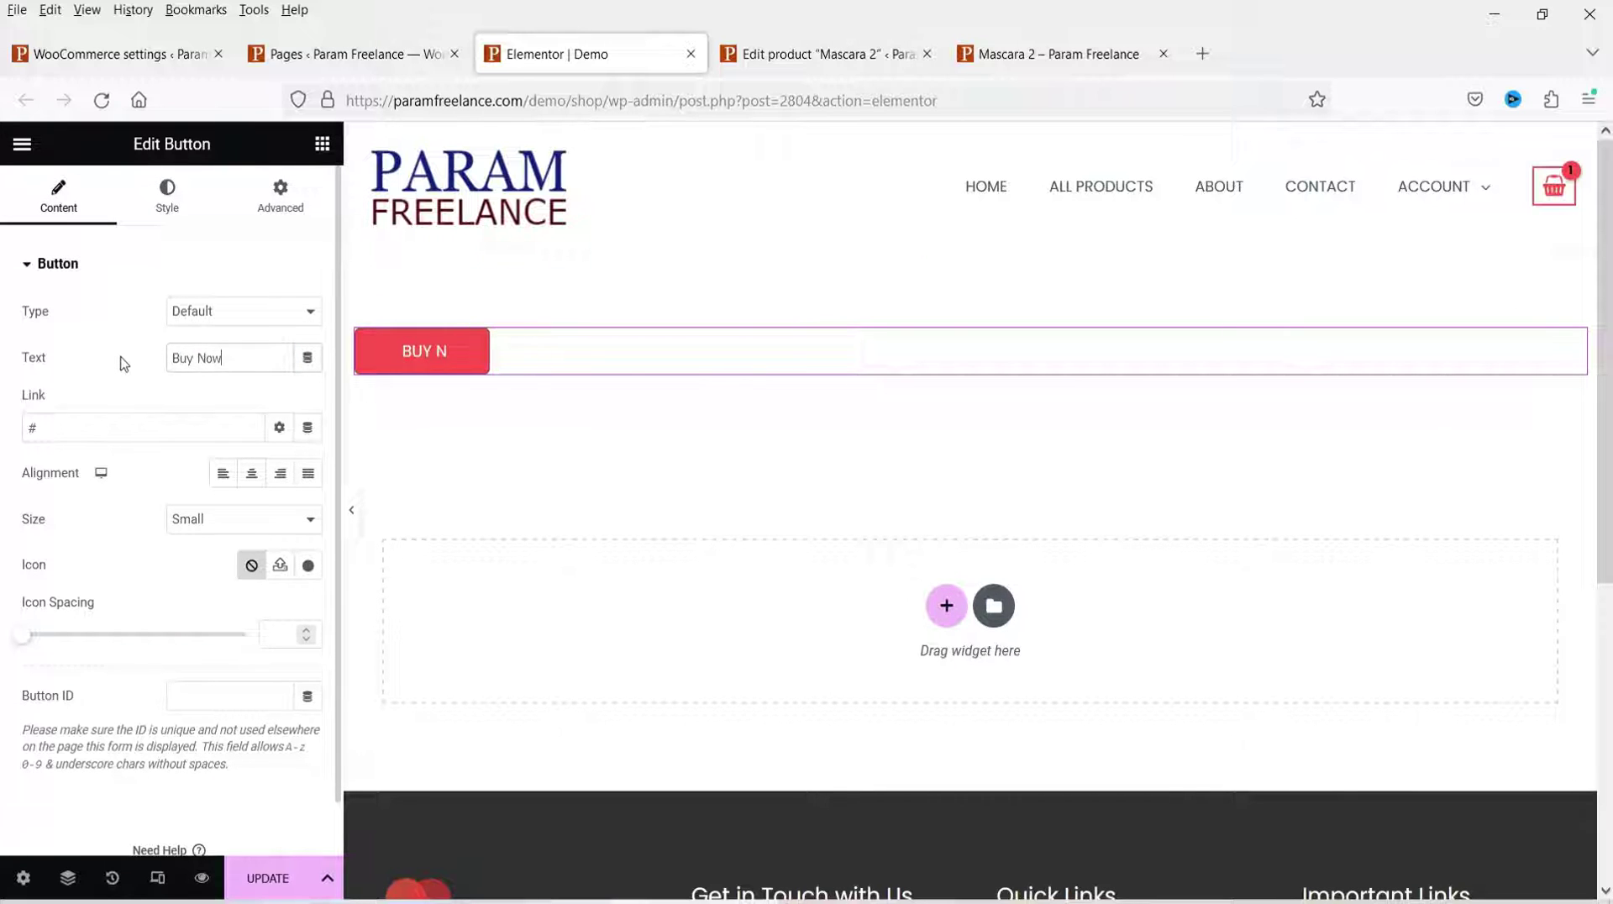
{"action": "type", "text": " this product"}
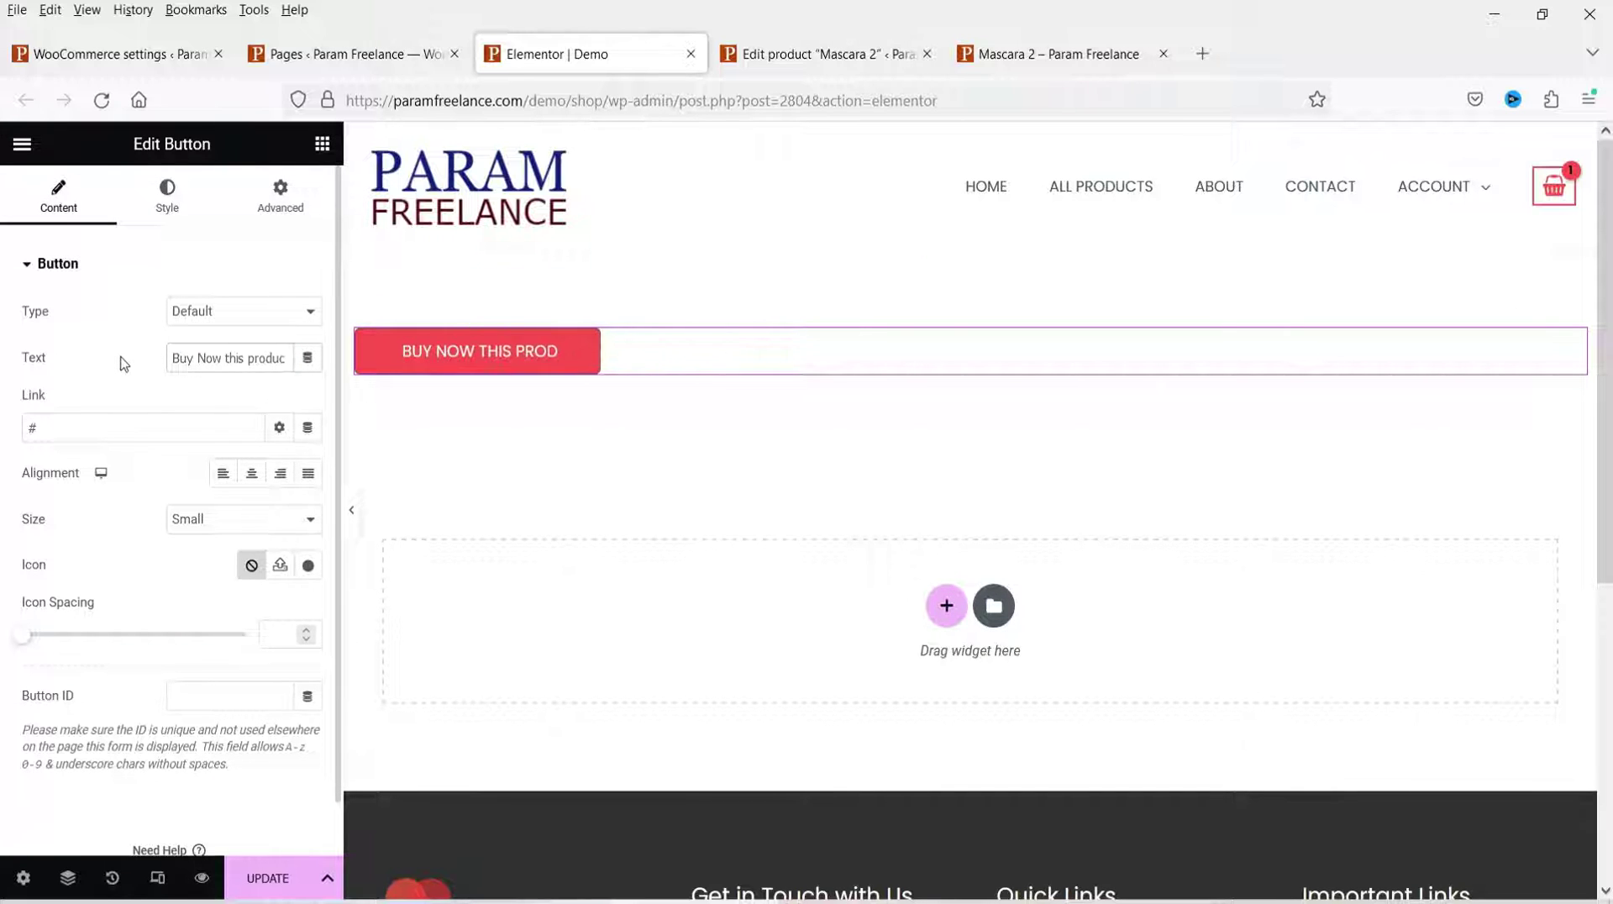
{"action": "left_click", "coordinate": [97, 430]}
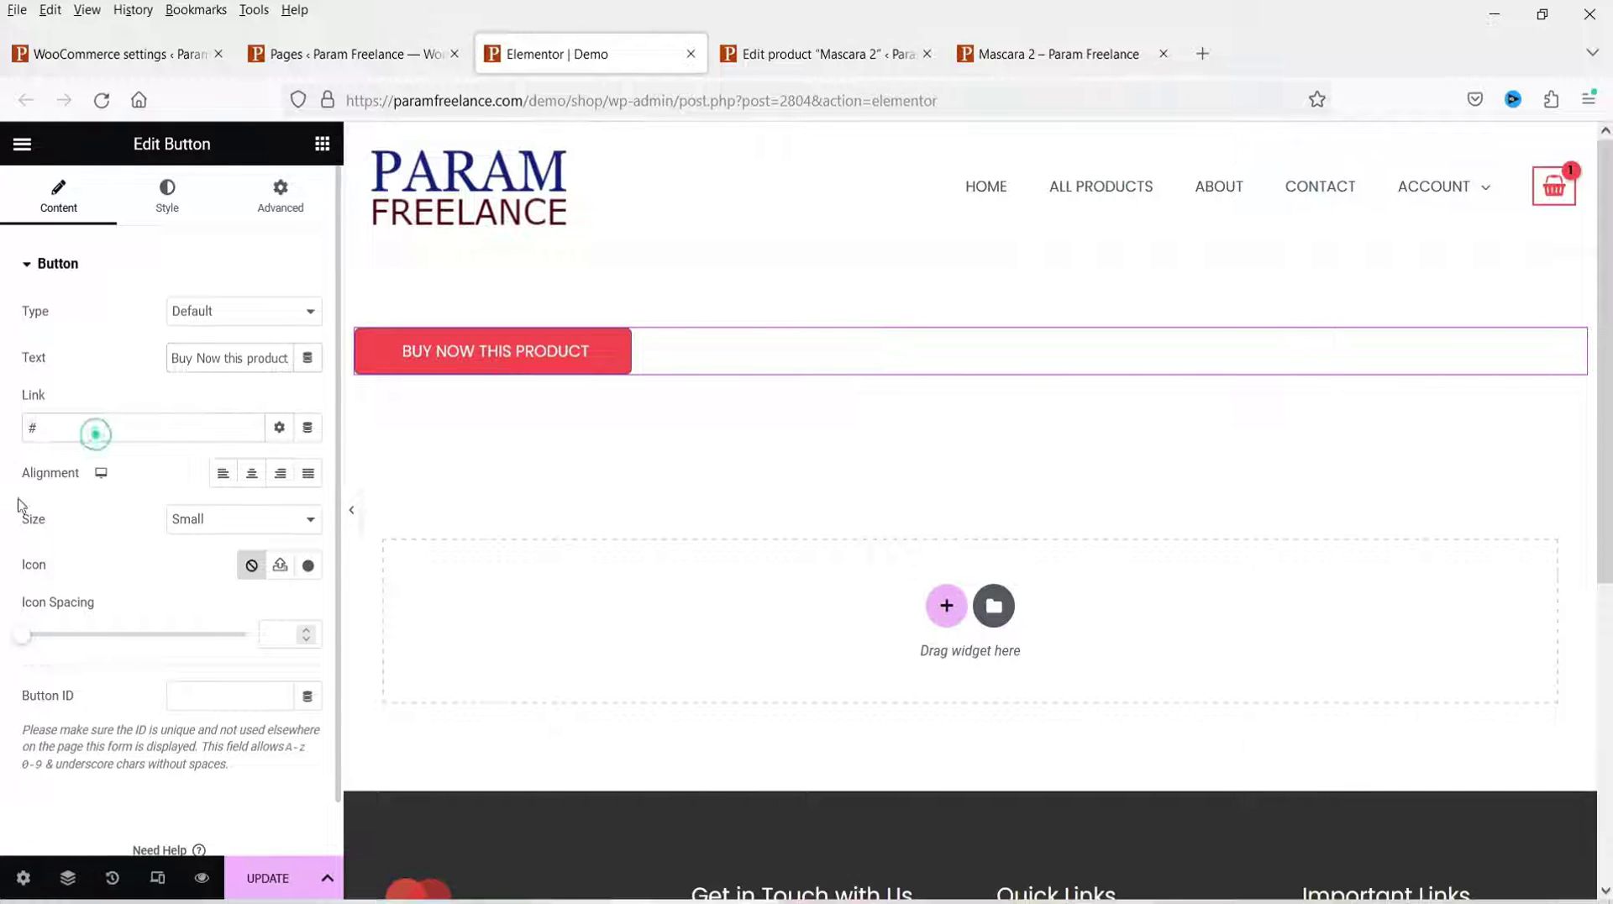
{"action": "key", "text": "BackSpace"}
{"action": "key", "text": "ctrl+v"}
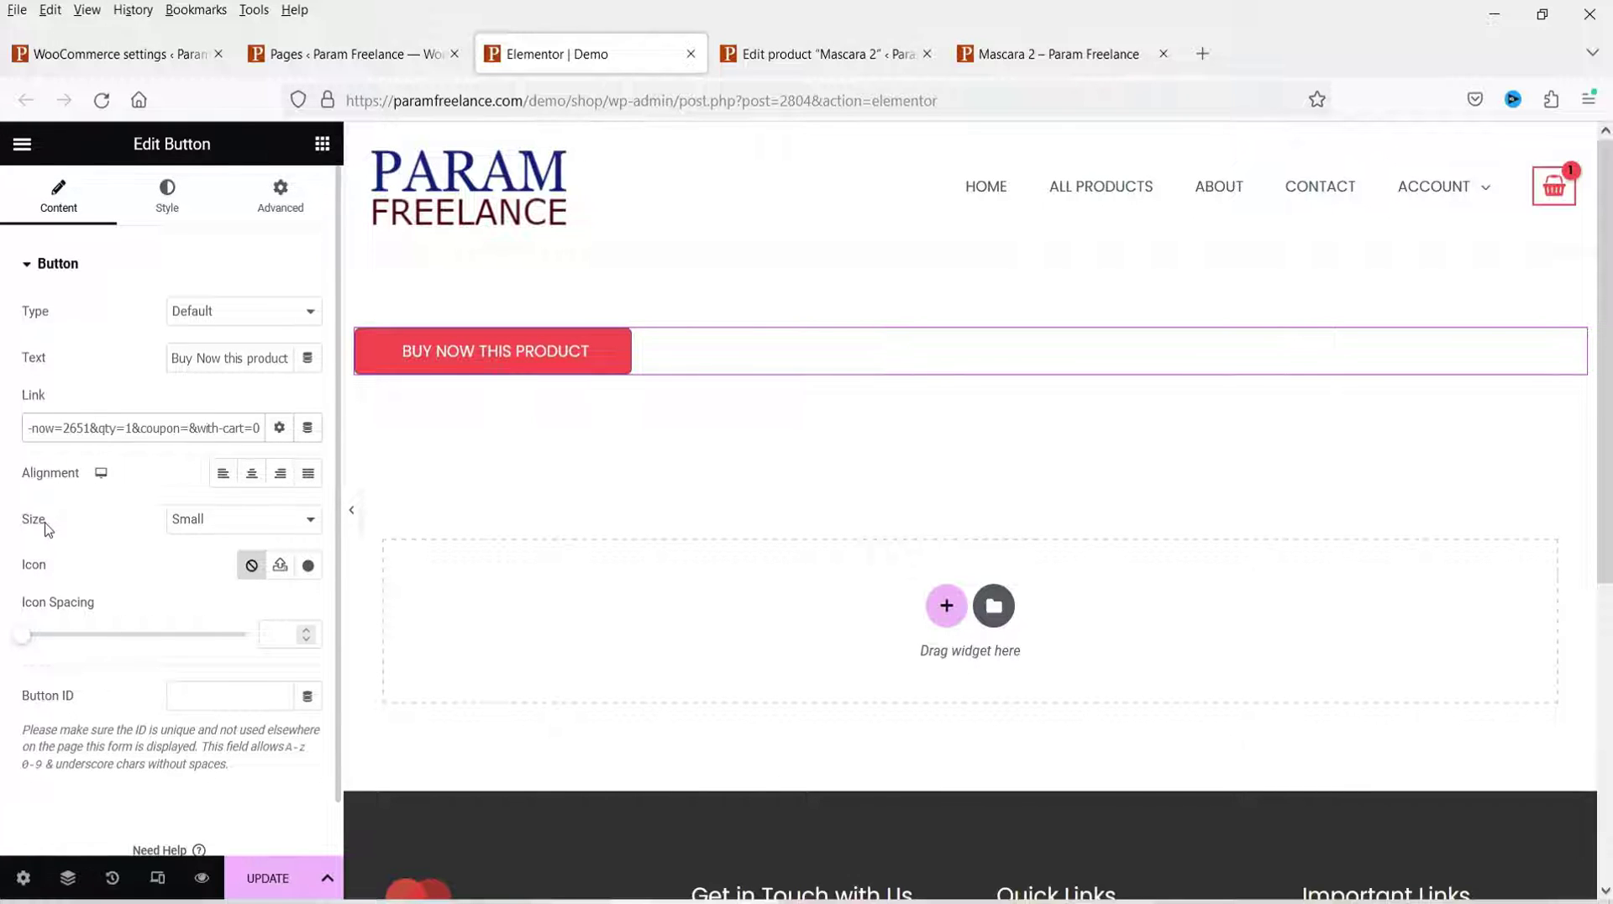
{"action": "left_click", "coordinate": [265, 878]}
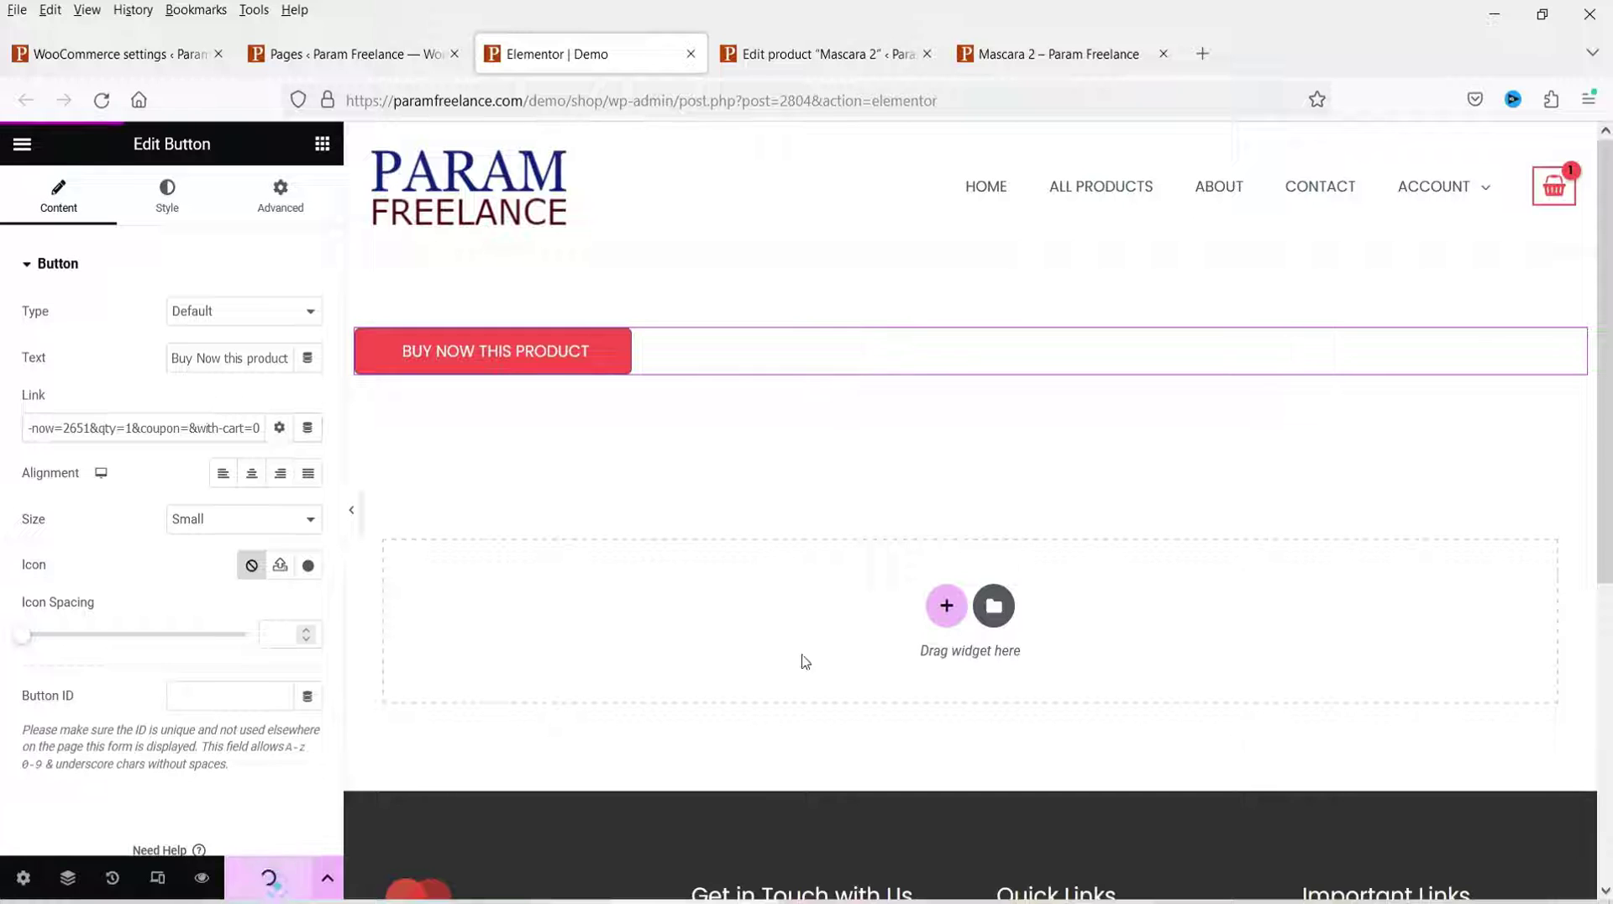
Open the live Demo page in a new tab via View Page.
{"action": "left_click", "coordinate": [22, 144]}
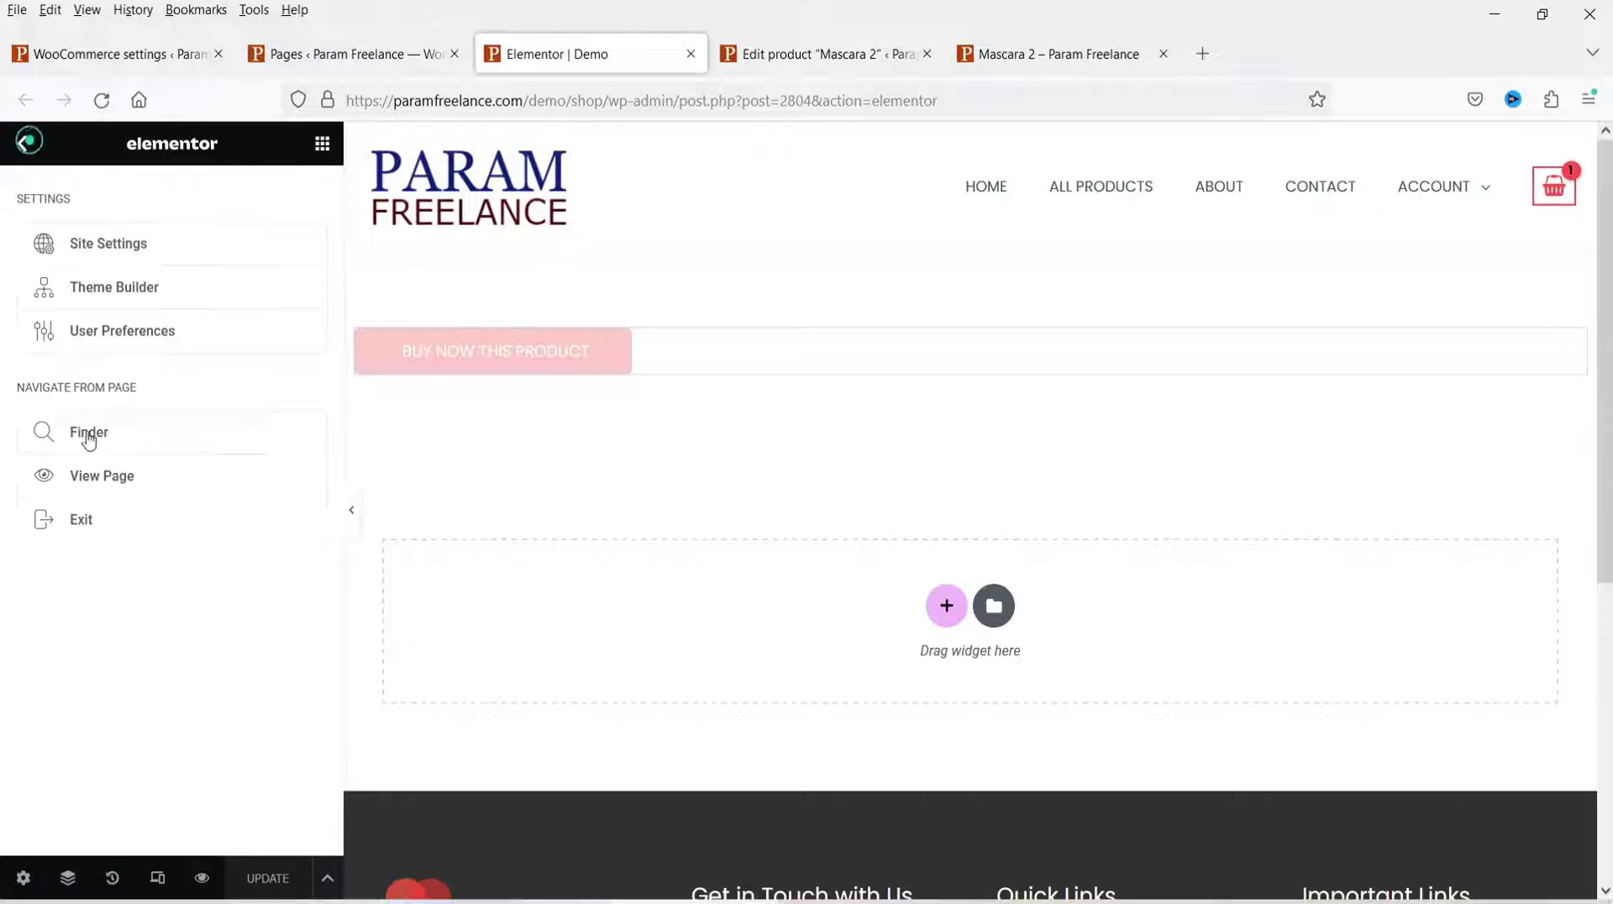
{"action": "right_click", "coordinate": [97, 477]}
{"action": "left_click", "coordinate": [192, 504]}
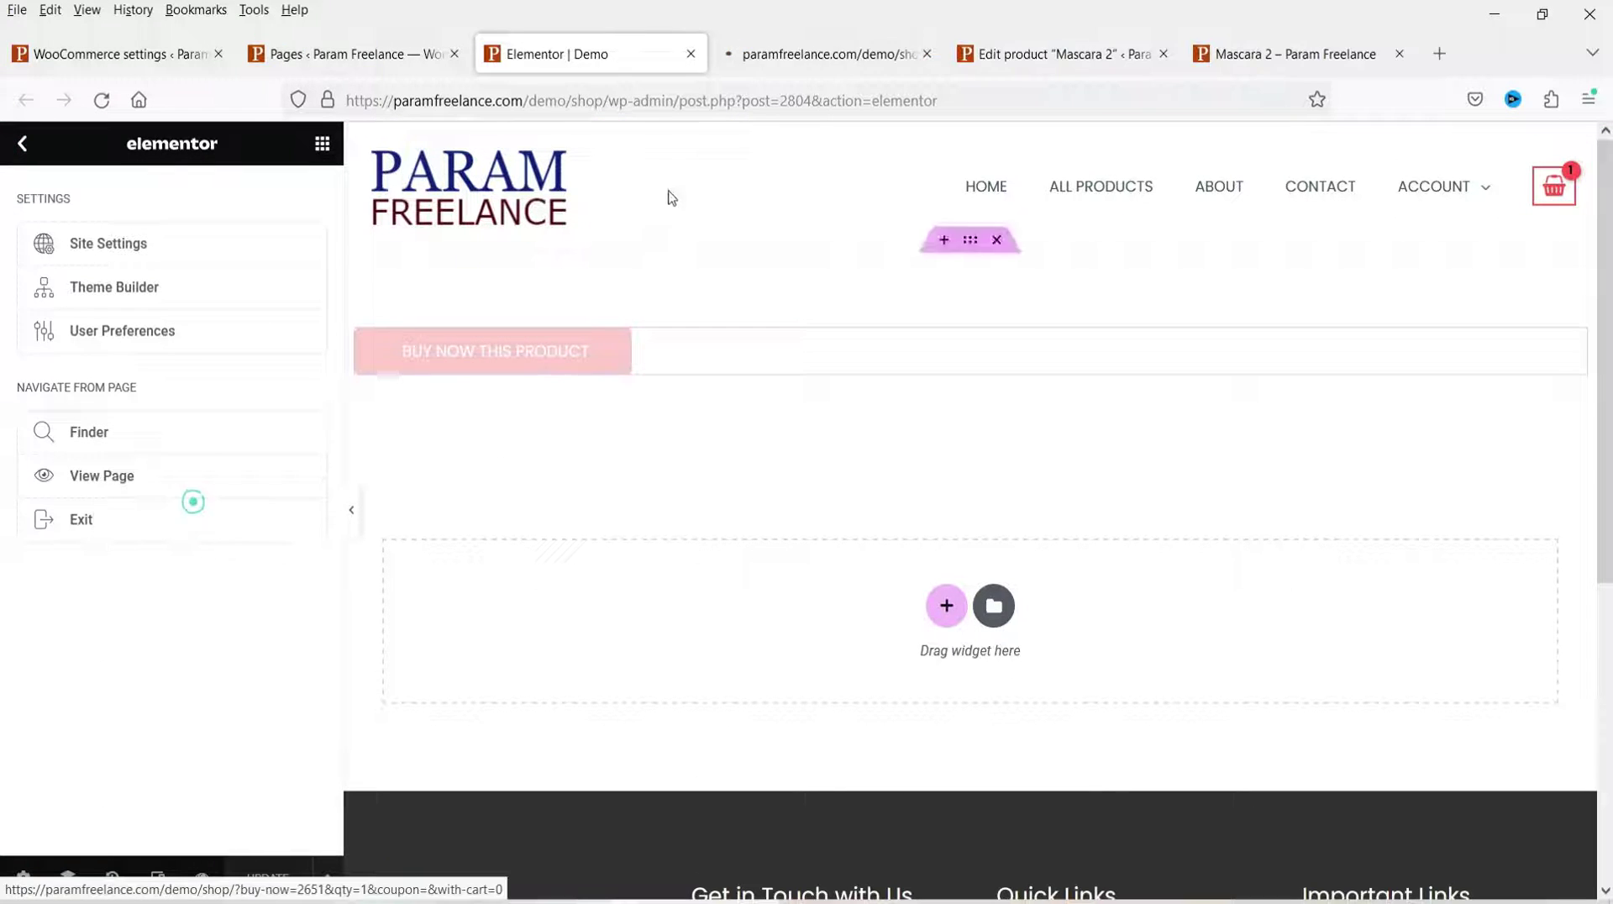
Confirm the Demo page's BUY NOW THIS PRODUCT button opens checkout with Mascara 2 ×1 at $9.00.
{"action": "left_click", "coordinate": [796, 55]}
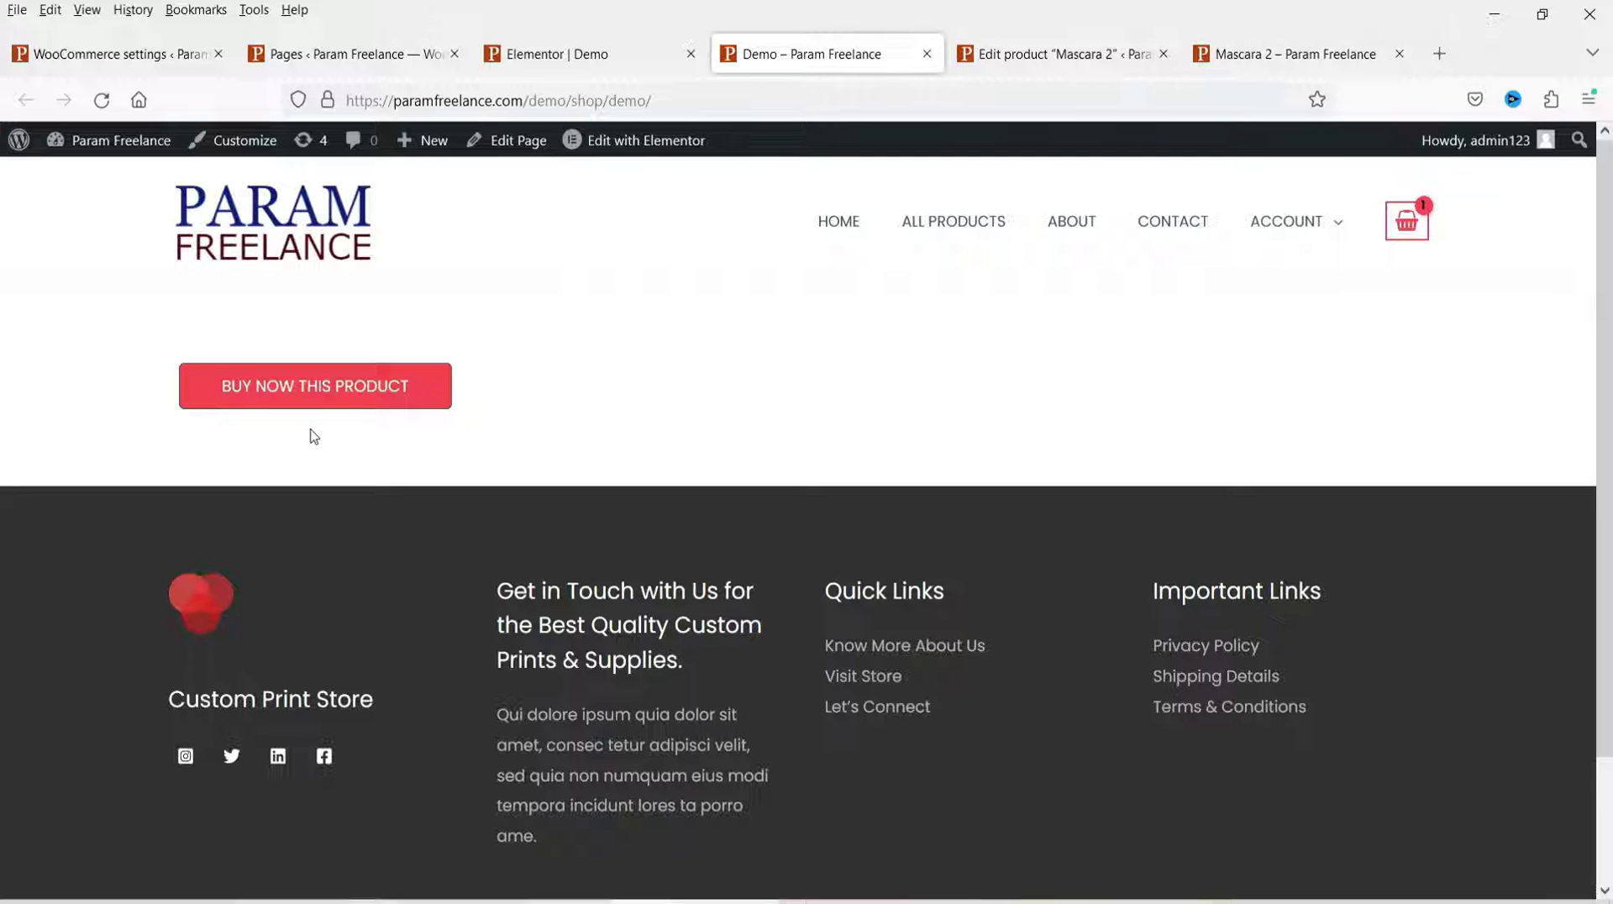
{"action": "left_click", "coordinate": [361, 400]}
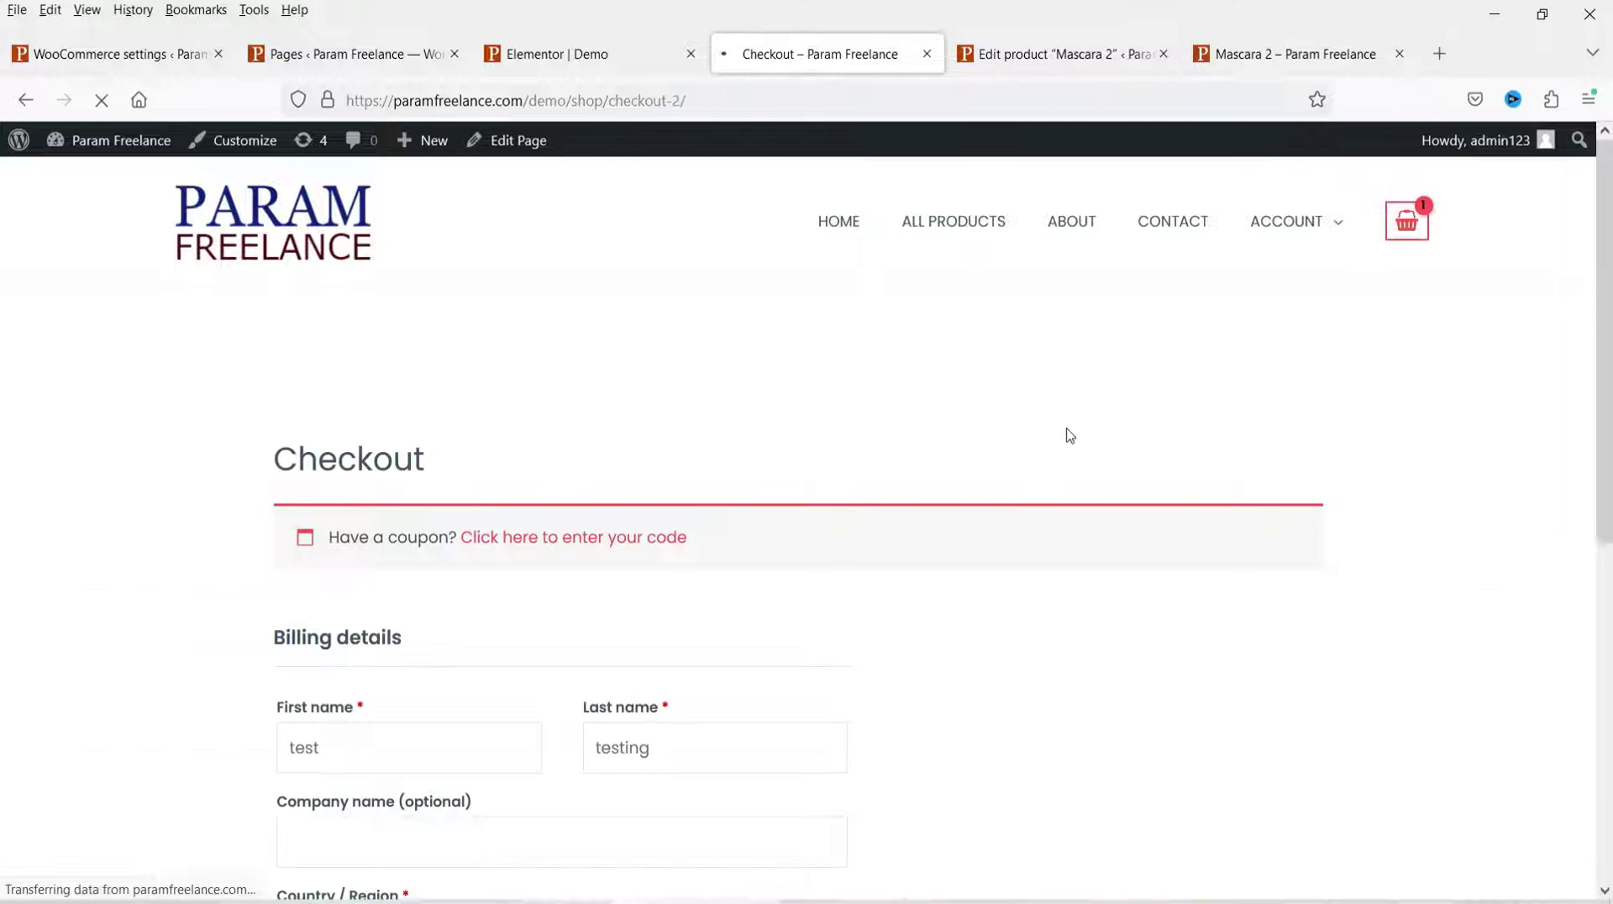
{"action": "scroll", "coordinate": [1309, 427], "scroll_direction": "down", "scroll_amount": 3}
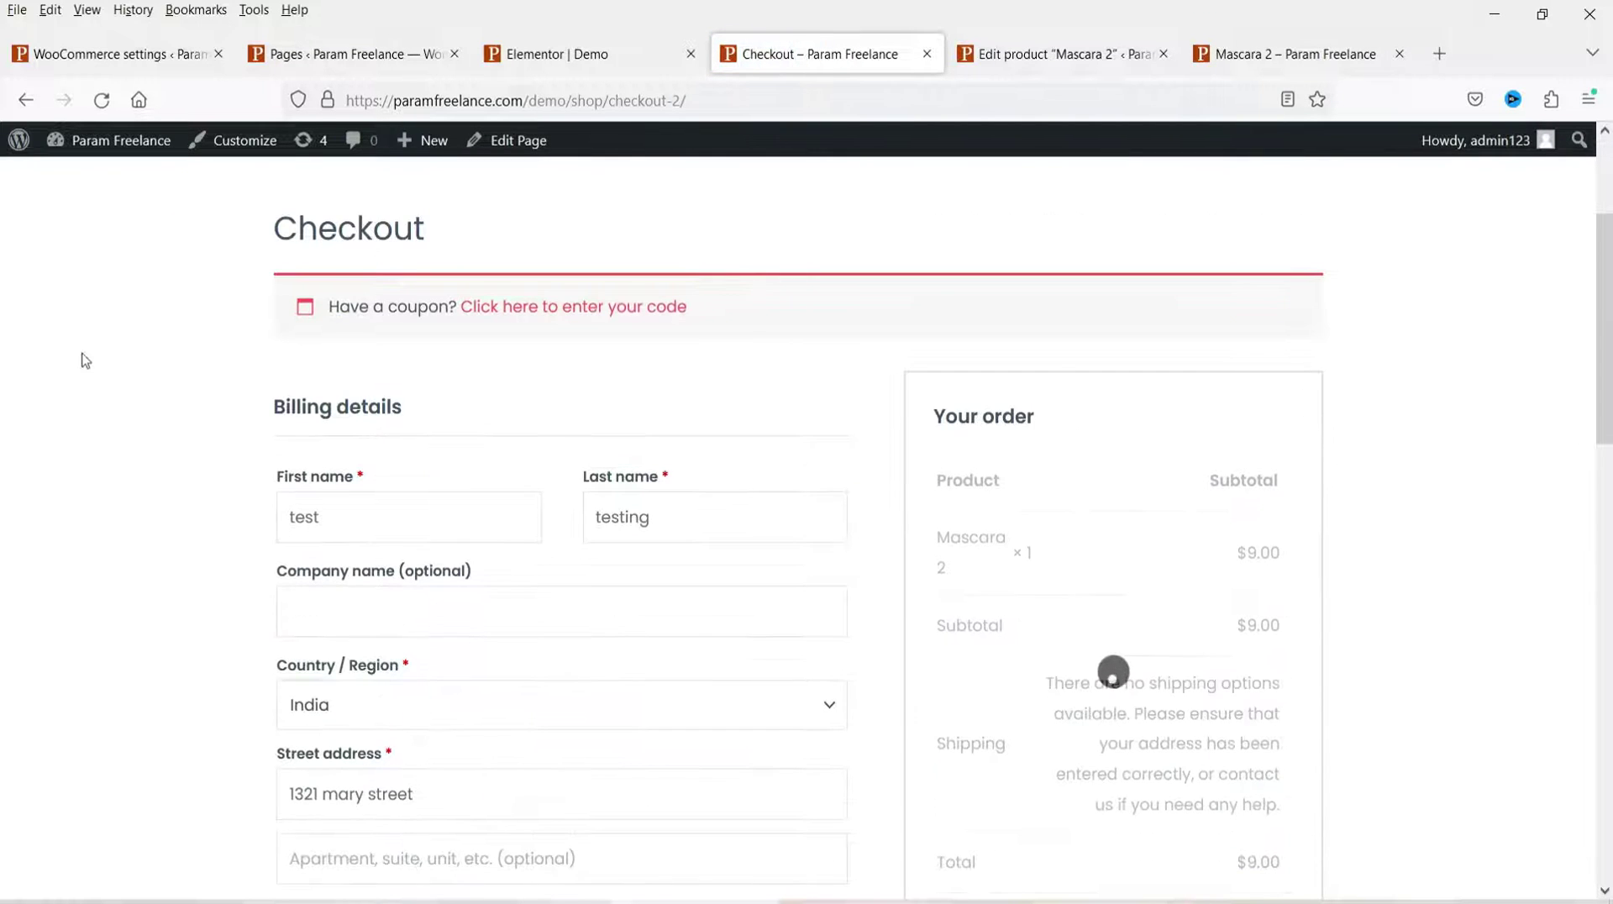
{"action": "scroll", "coordinate": [420, 286], "scroll_direction": "down", "scroll_amount": 4}
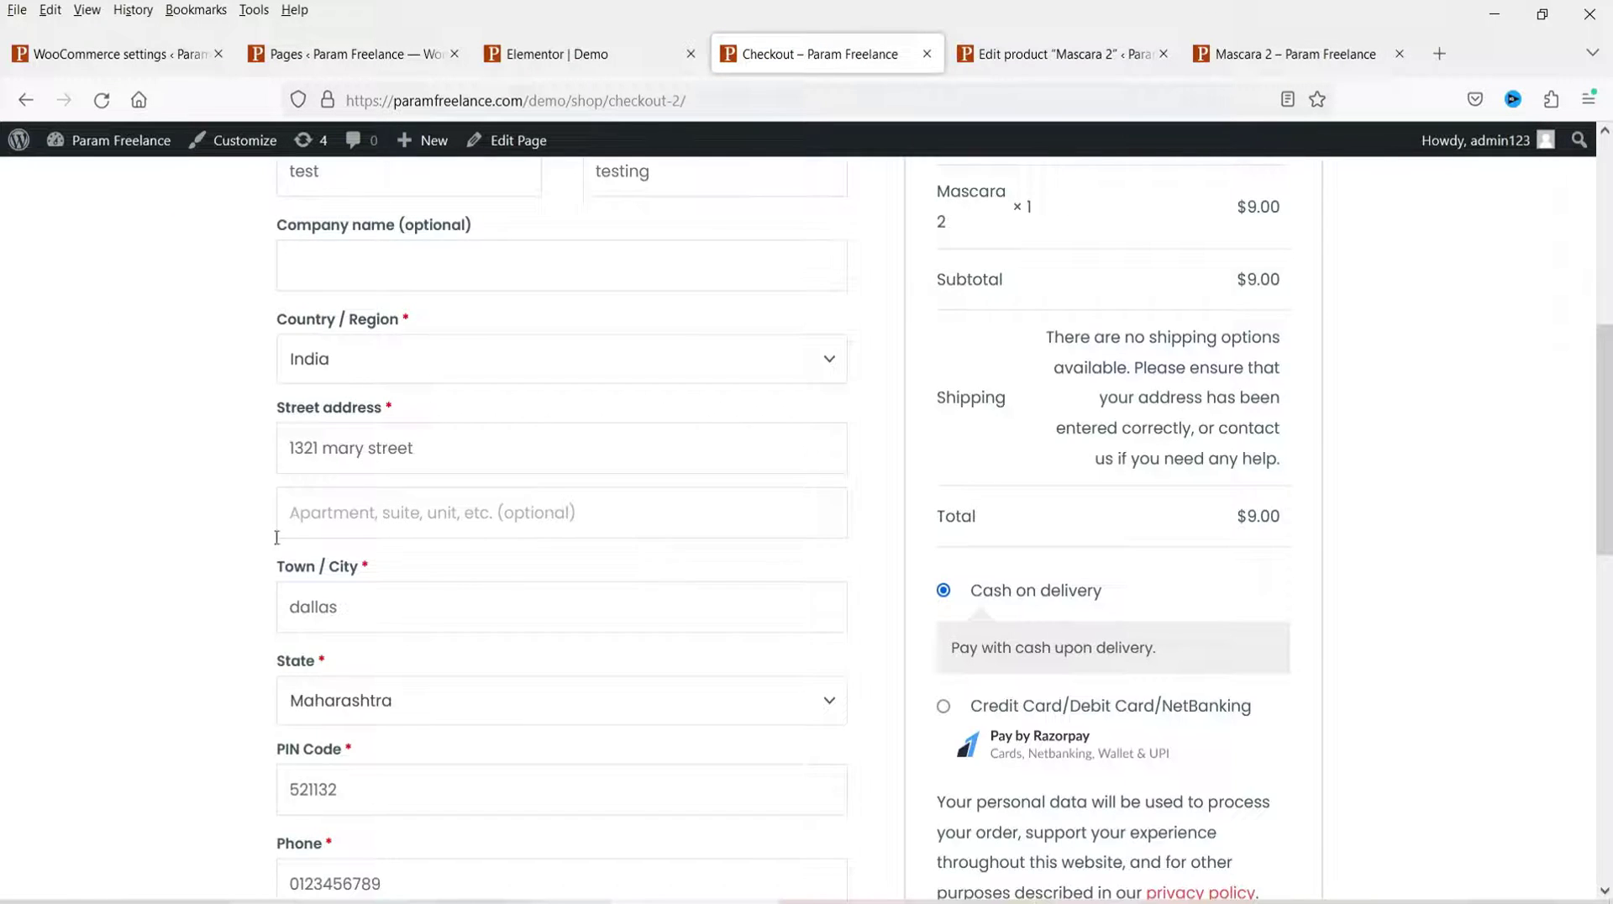
{"action": "scroll", "coordinate": [201, 511], "scroll_direction": "down", "scroll_amount": 4}
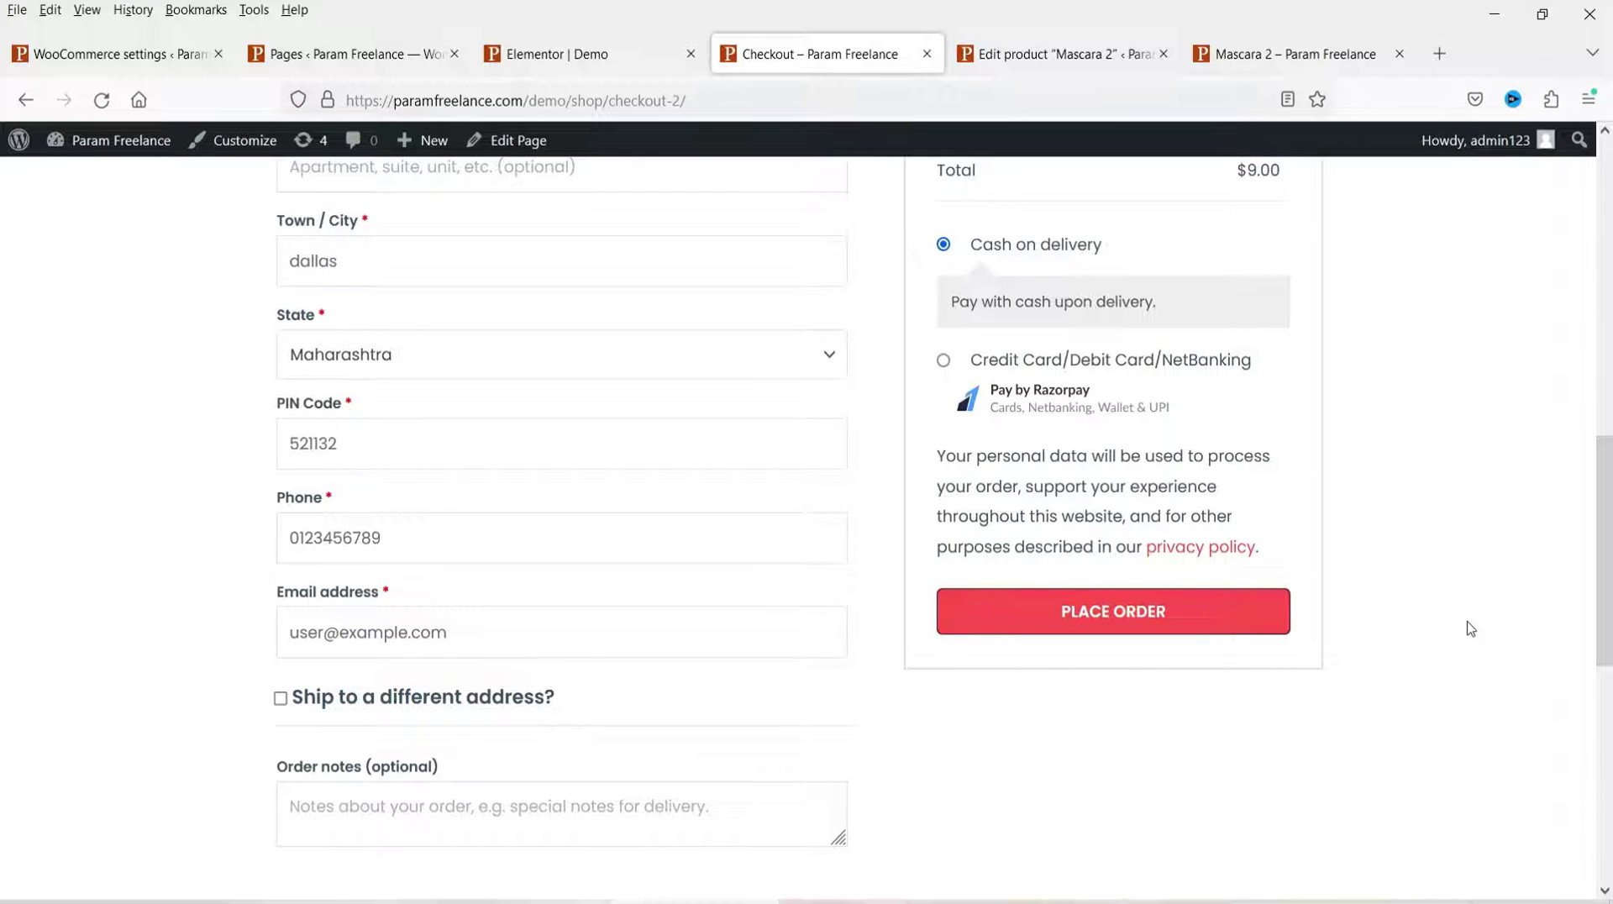
{"action": "left_click", "coordinate": [86, 53]}
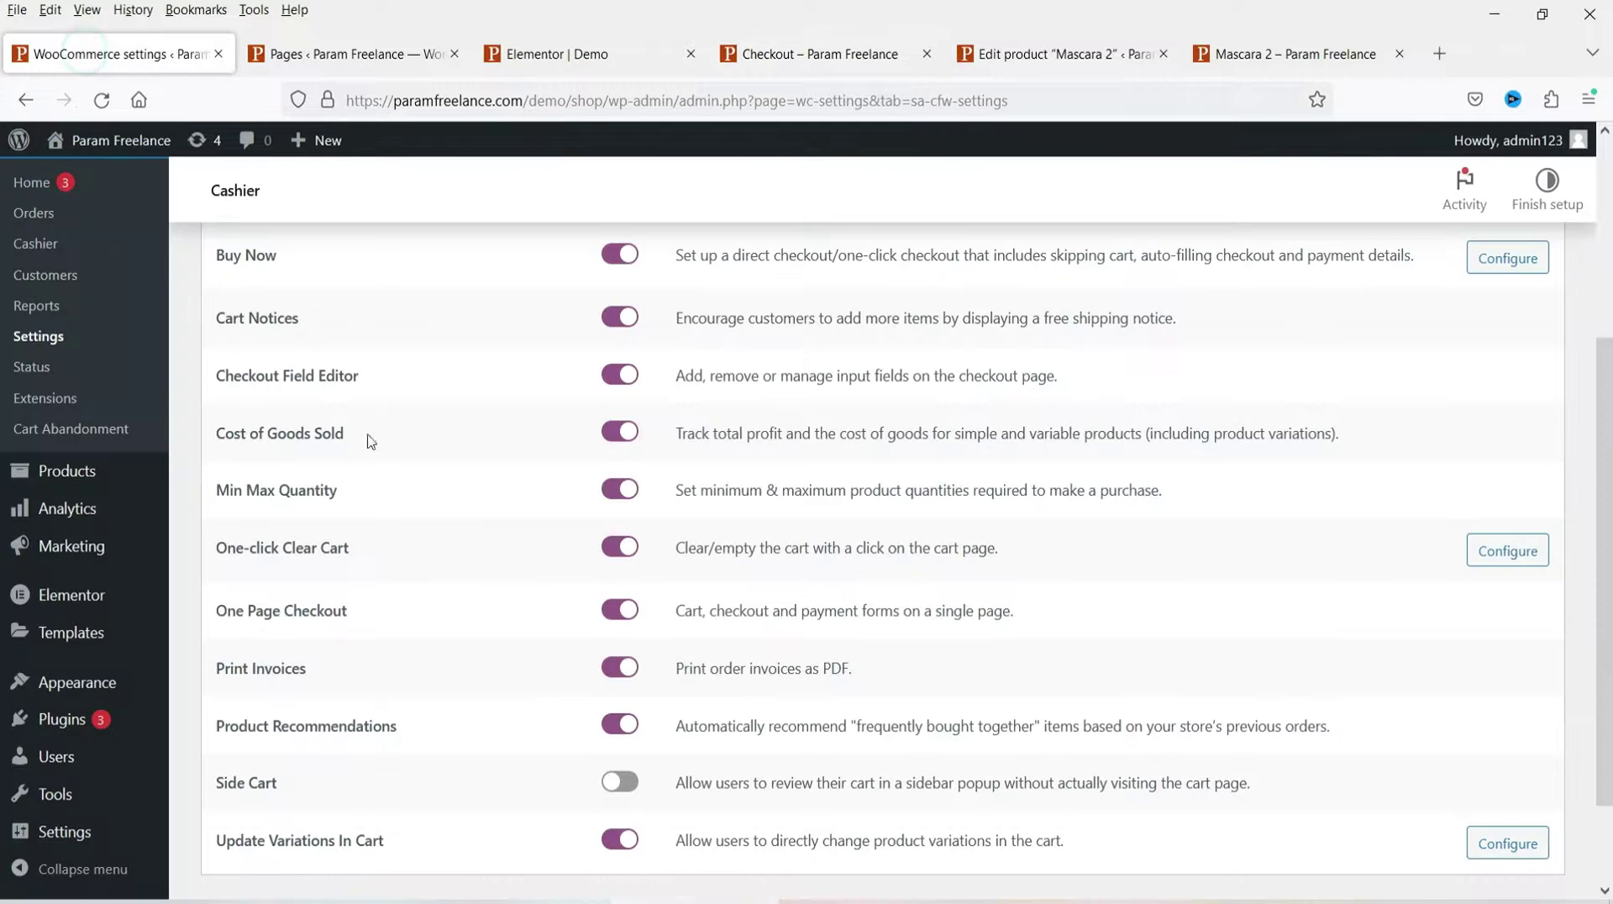
Open the Cashier page in a new tab and view its Billing fields table.
{"action": "left_click_drag", "start_coordinate": [216, 379], "coordinate": [370, 380]}
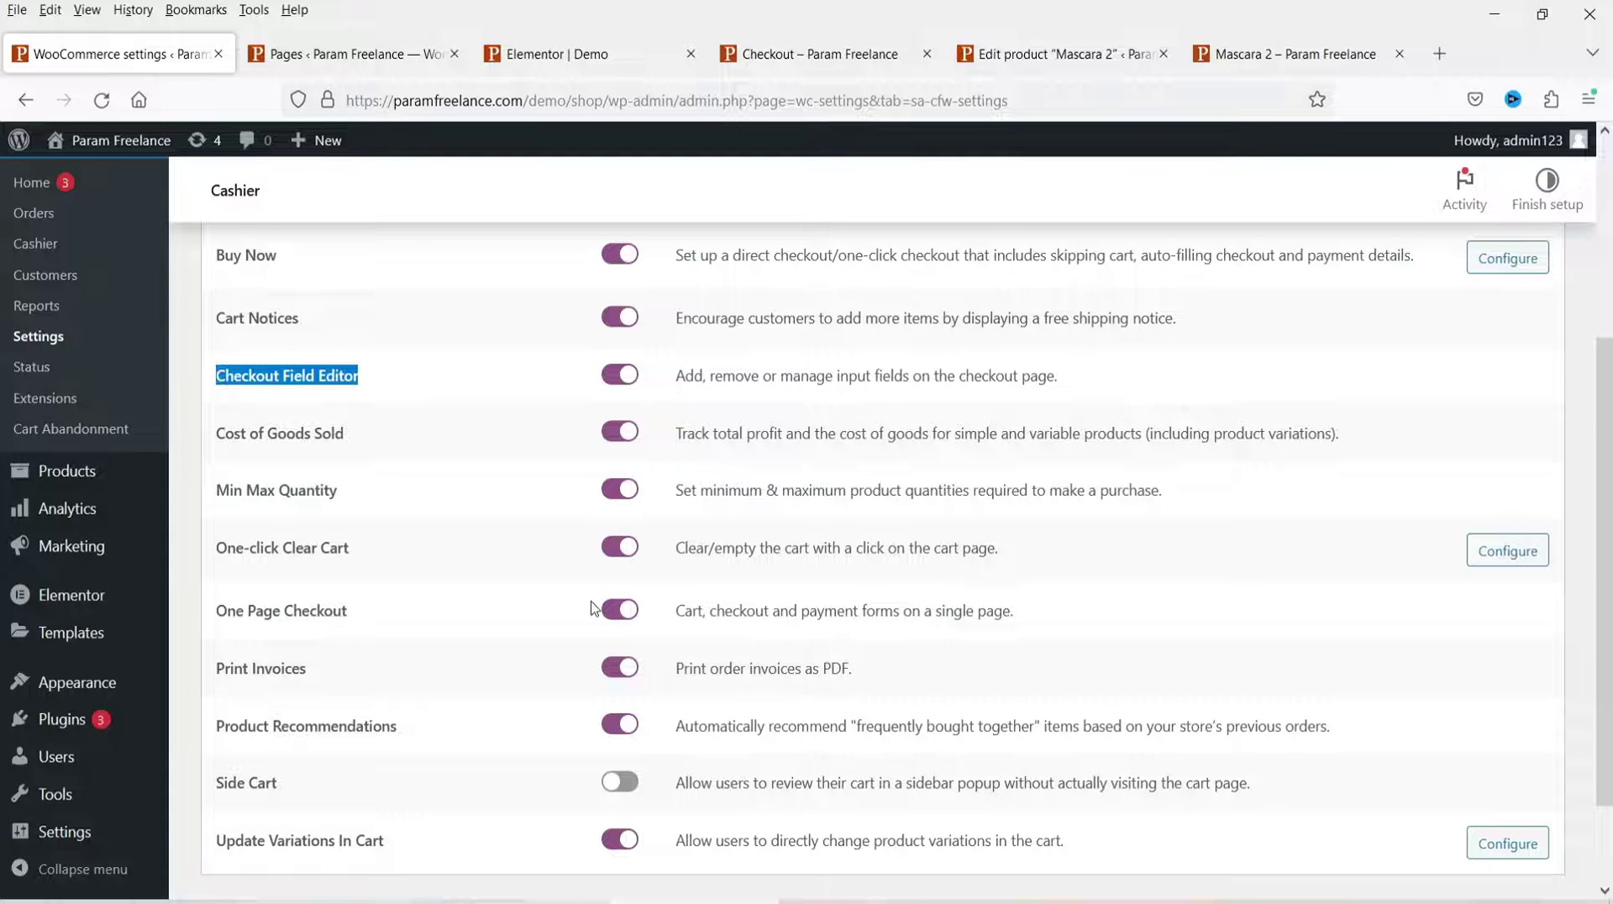
{"action": "right_click", "coordinate": [39, 249]}
{"action": "left_click", "coordinate": [50, 266]}
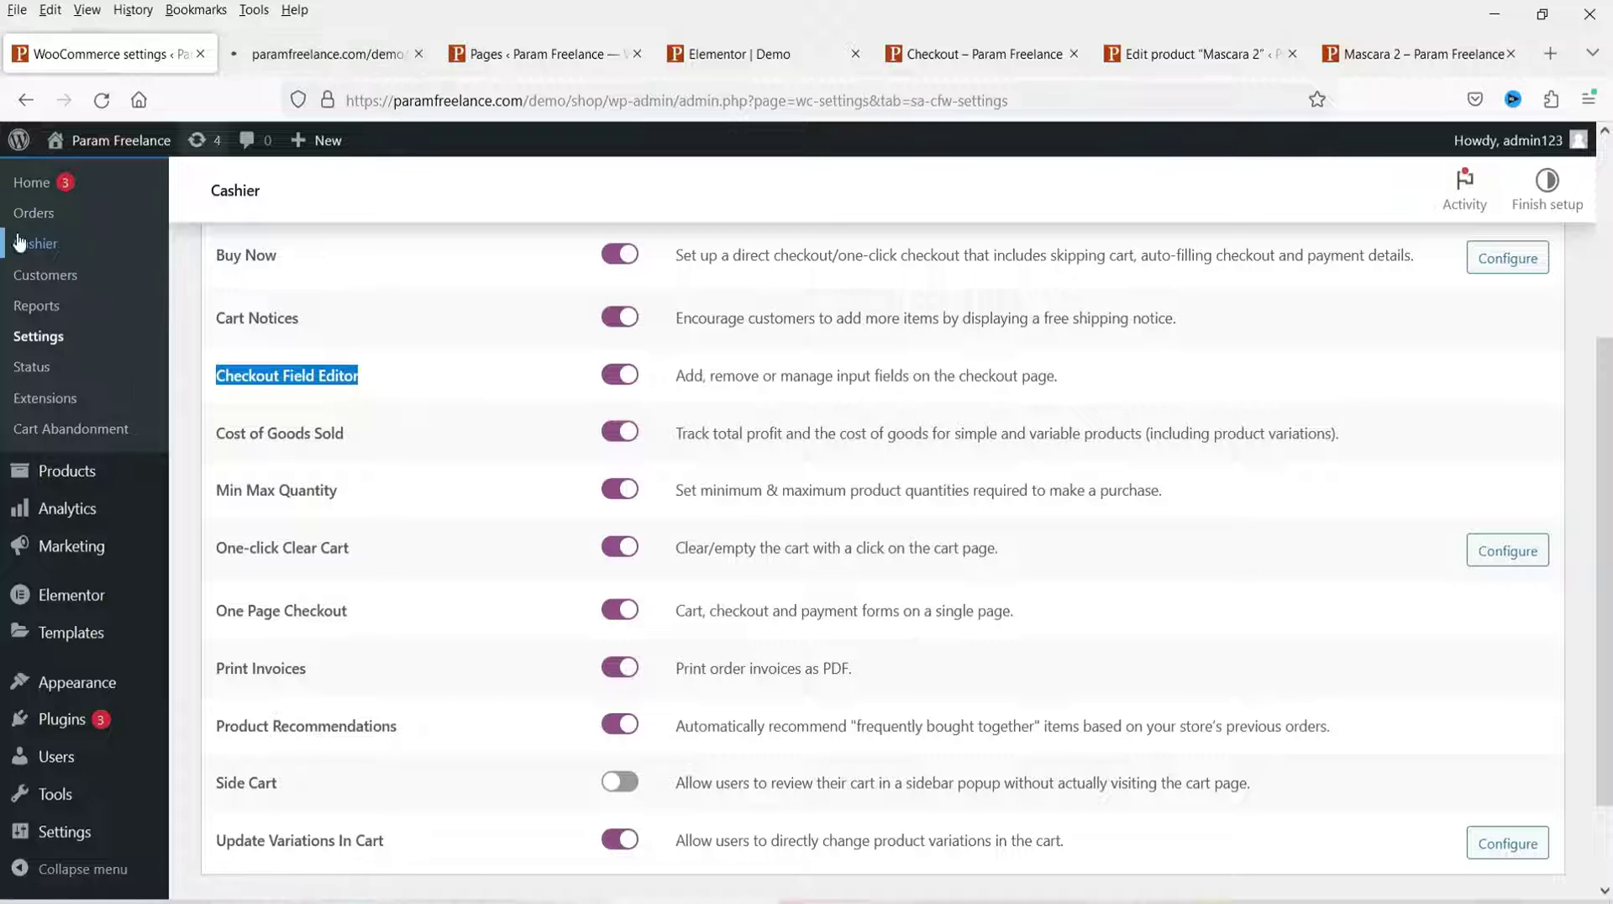
{"action": "left_click", "coordinate": [306, 58]}
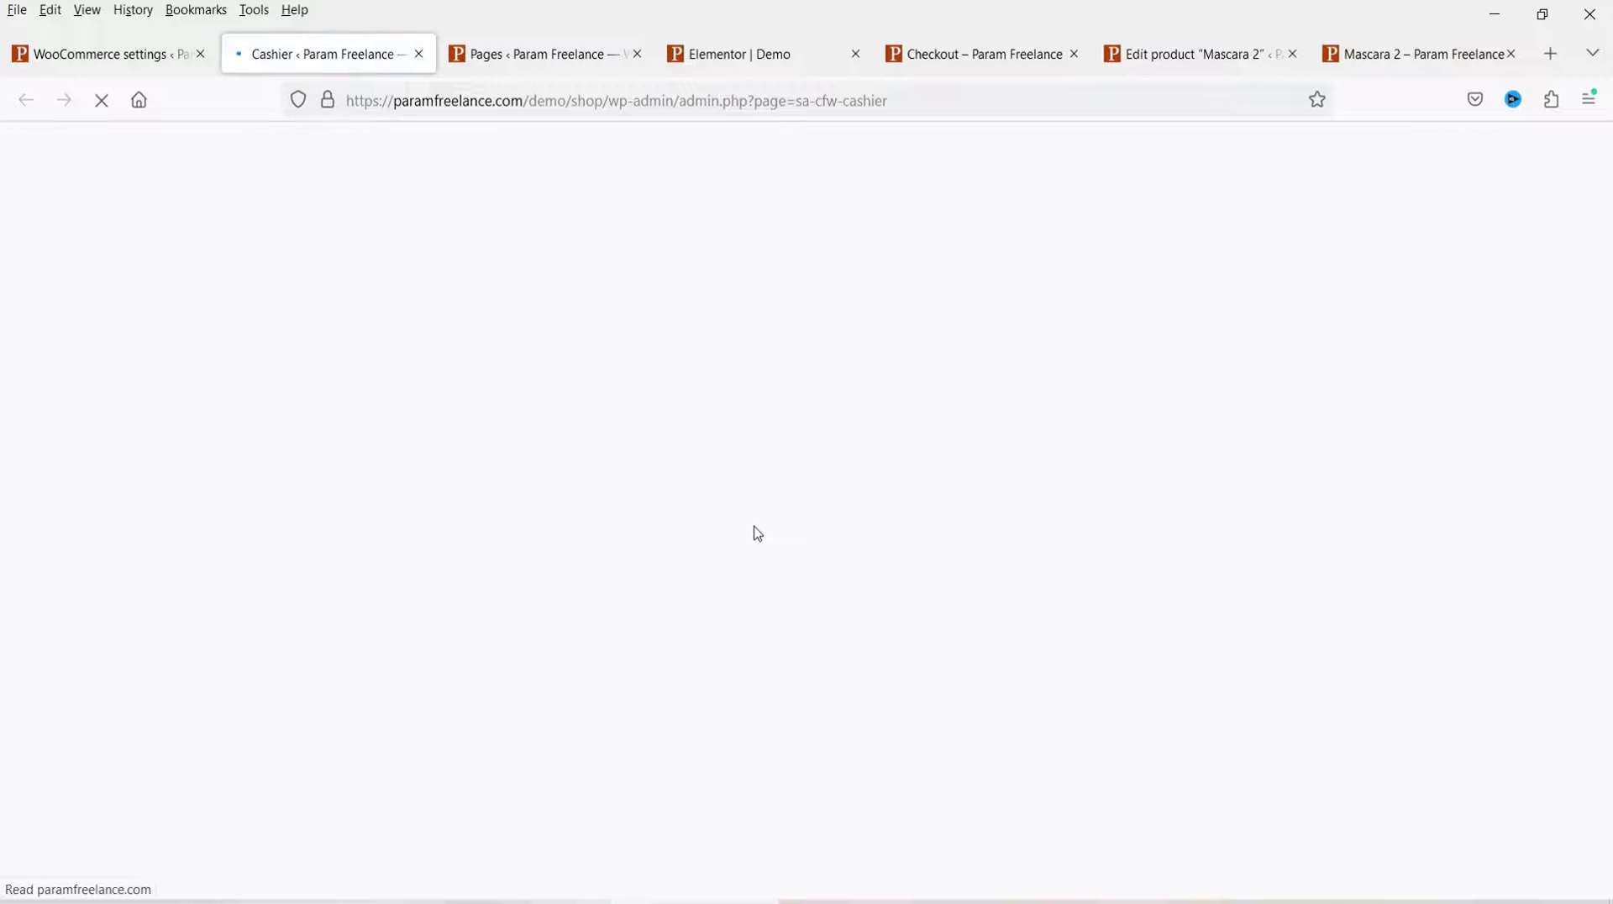
{"action": "scroll", "coordinate": [757, 533], "scroll_direction": "down", "scroll_amount": 5}
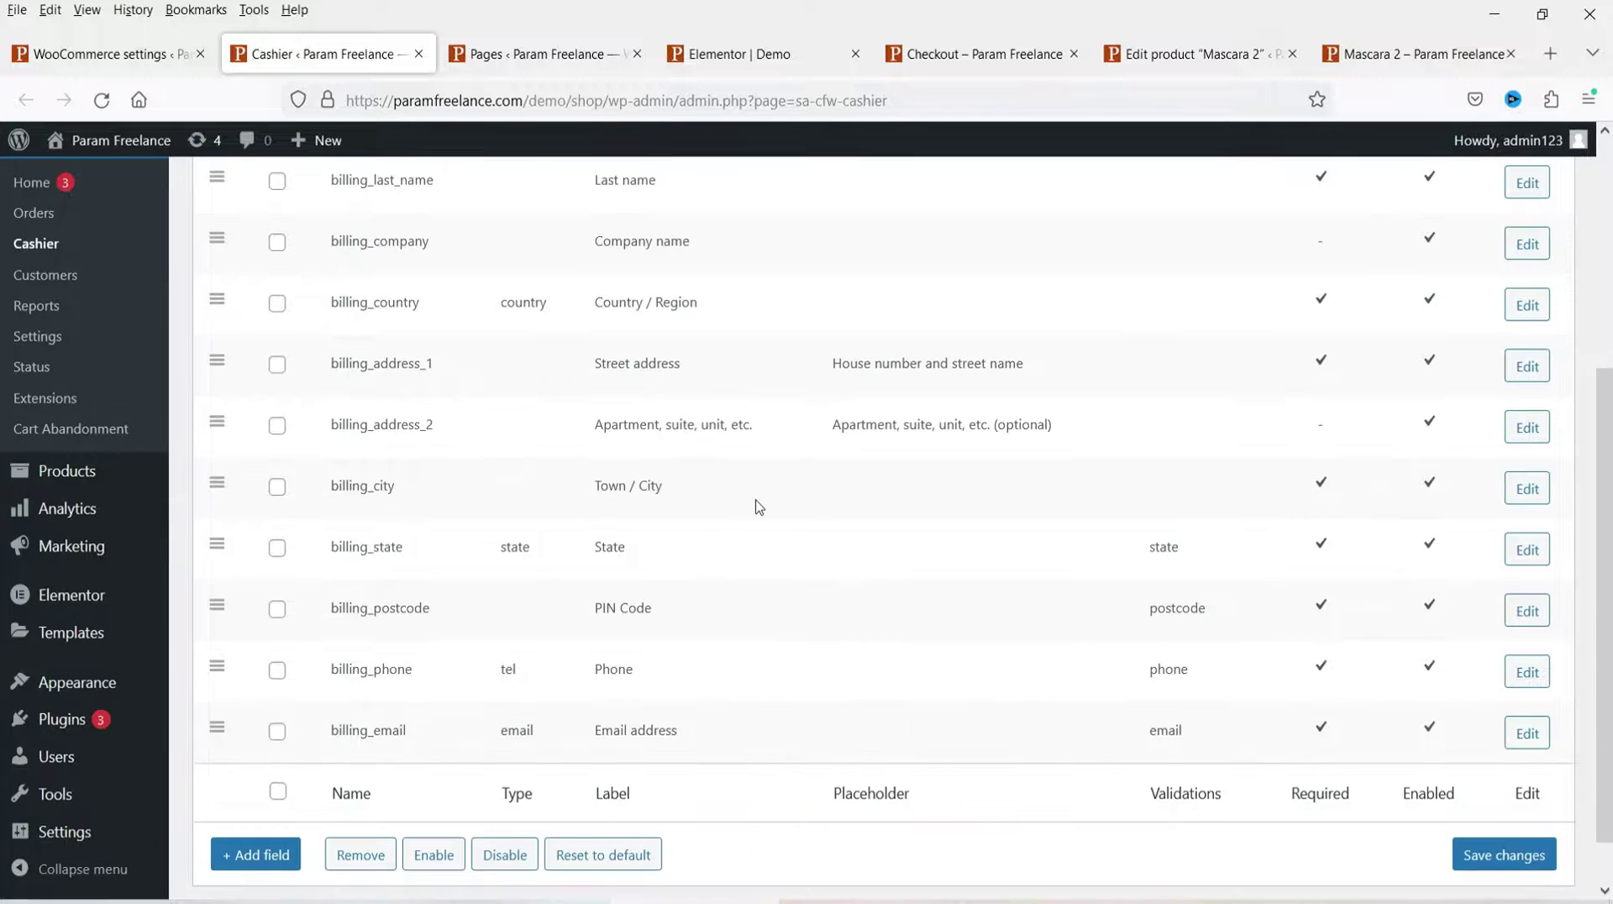
{"action": "scroll", "coordinate": [726, 521], "scroll_direction": "up", "scroll_amount": 3}
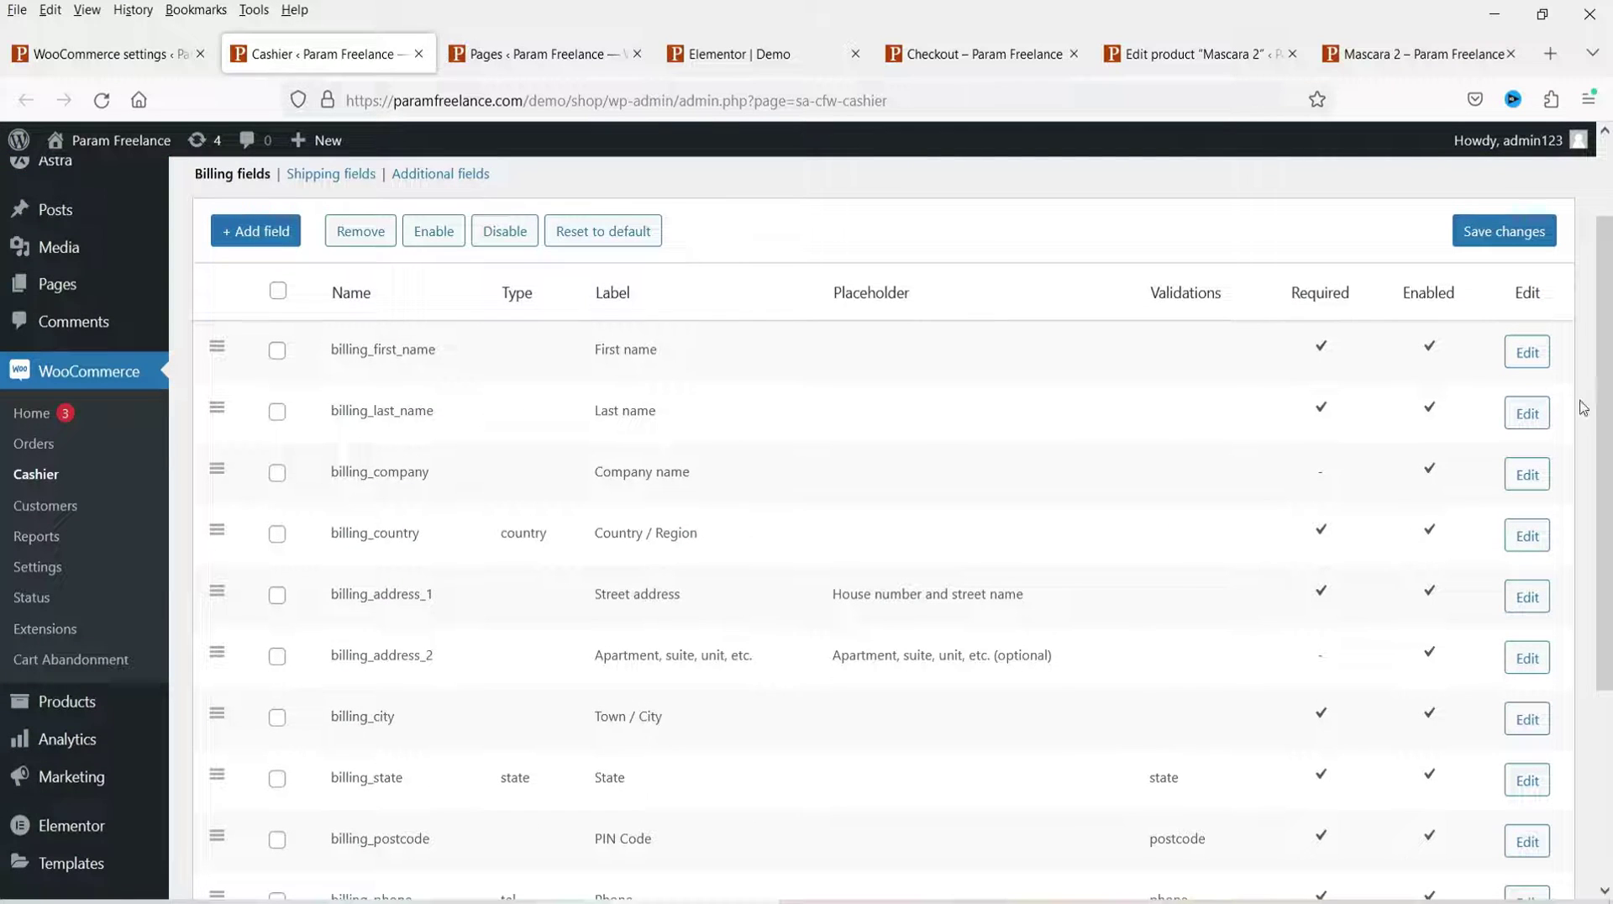
Compare with the live checkout page's billing form, then return to the billing fields list.
{"action": "left_click", "coordinate": [738, 61]}
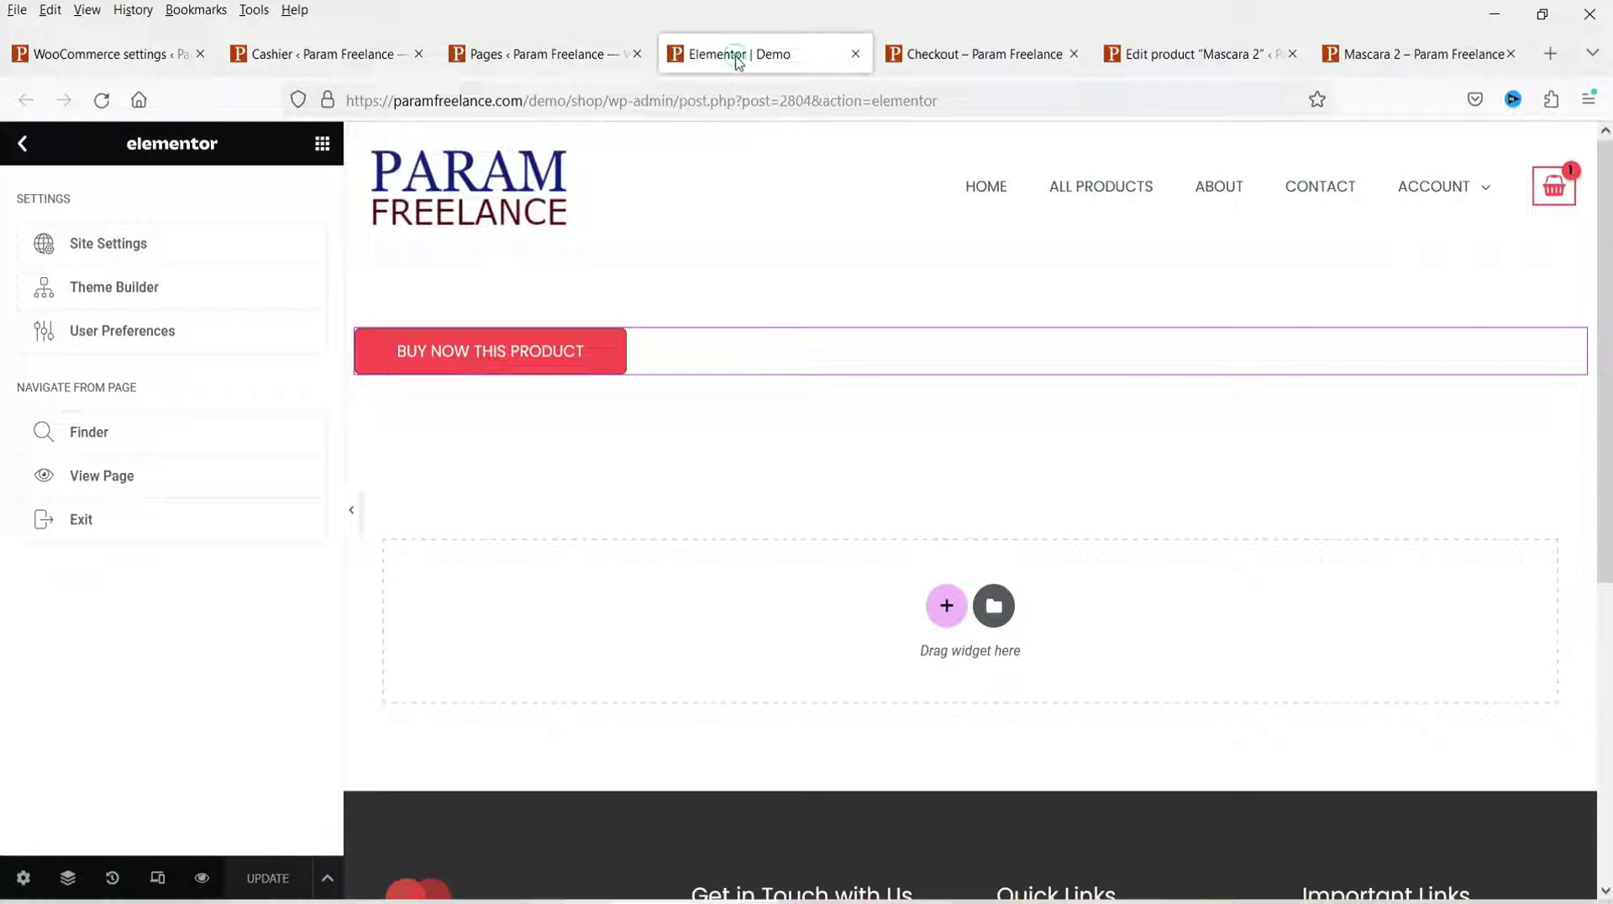
{"action": "left_click", "coordinate": [981, 56]}
{"action": "scroll", "coordinate": [443, 346], "scroll_direction": "up", "scroll_amount": 8}
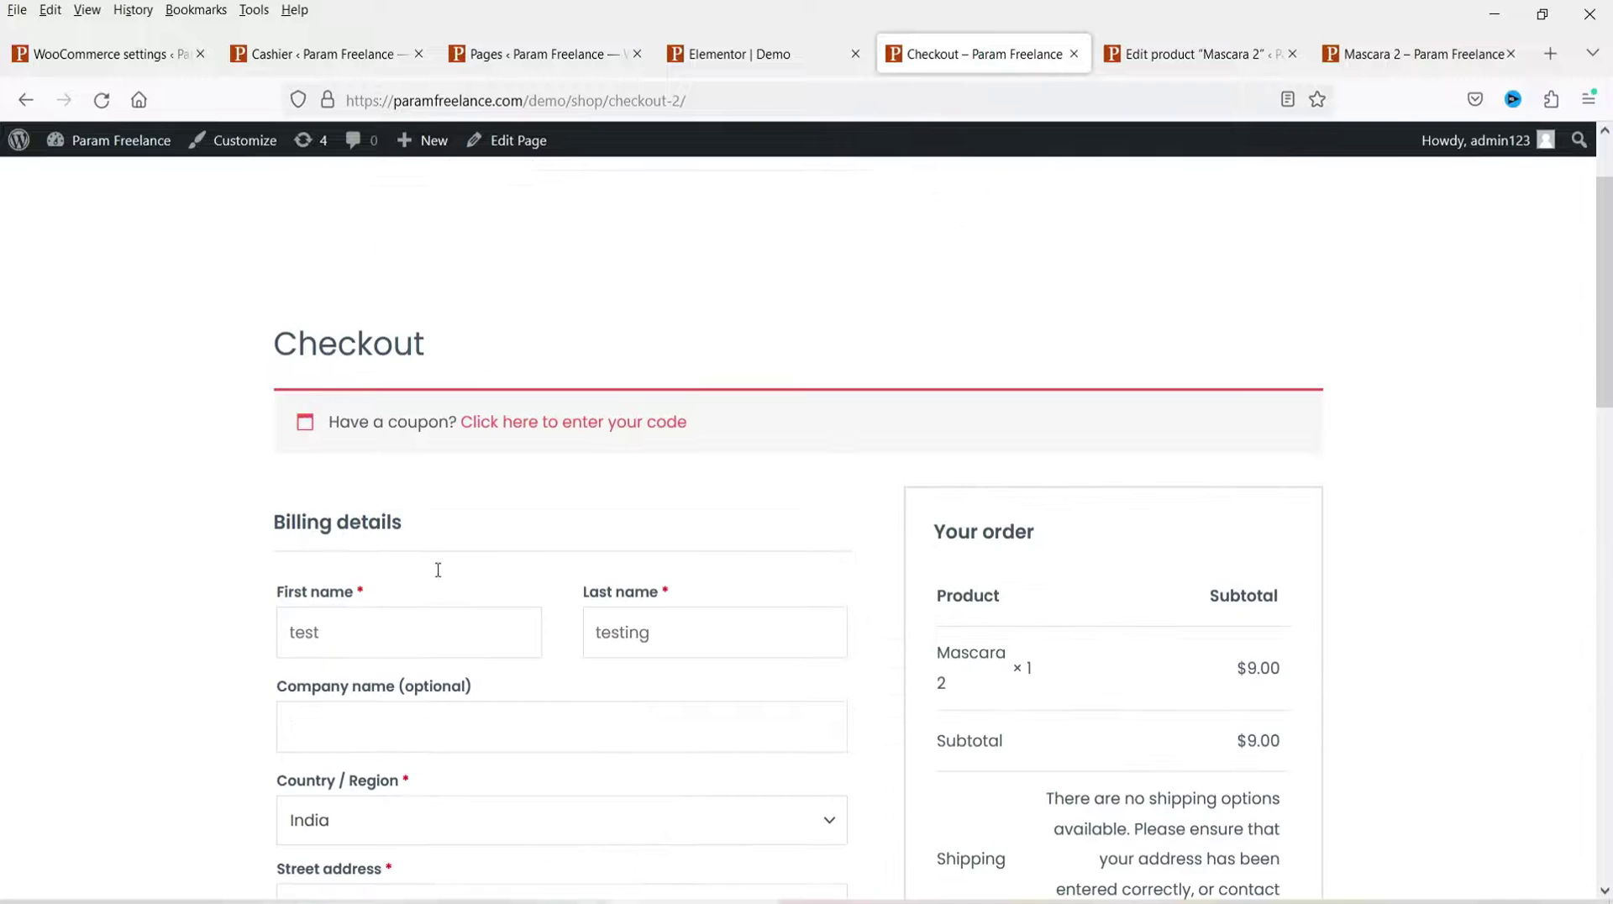
{"action": "scroll", "coordinate": [428, 561], "scroll_direction": "down", "scroll_amount": 1}
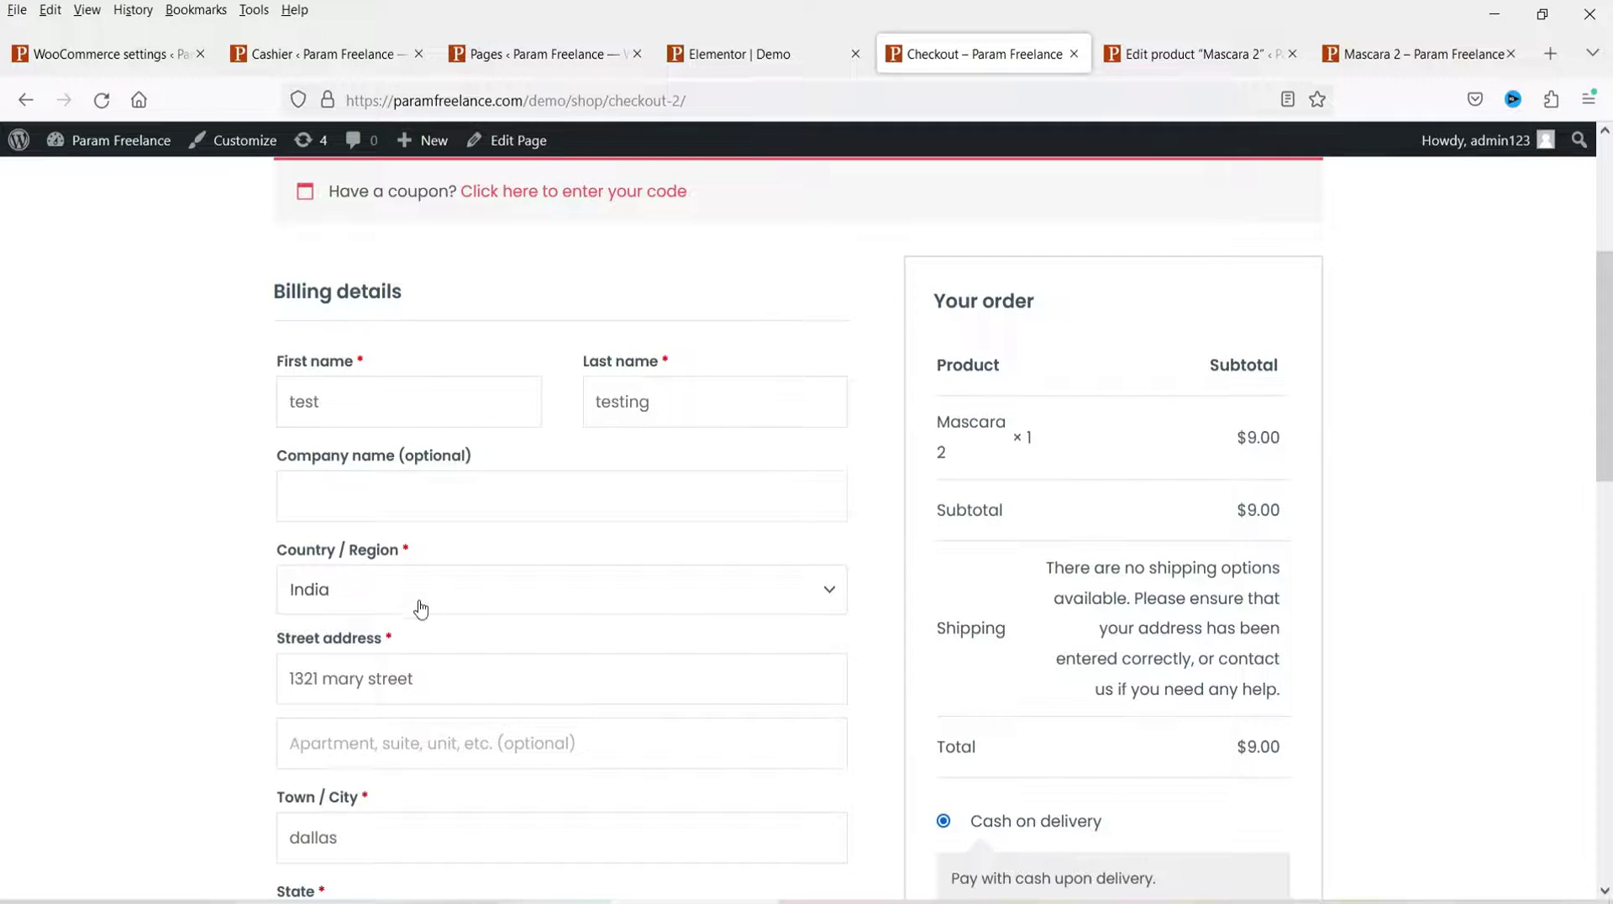
{"action": "scroll", "coordinate": [392, 511], "scroll_direction": "down", "scroll_amount": 3}
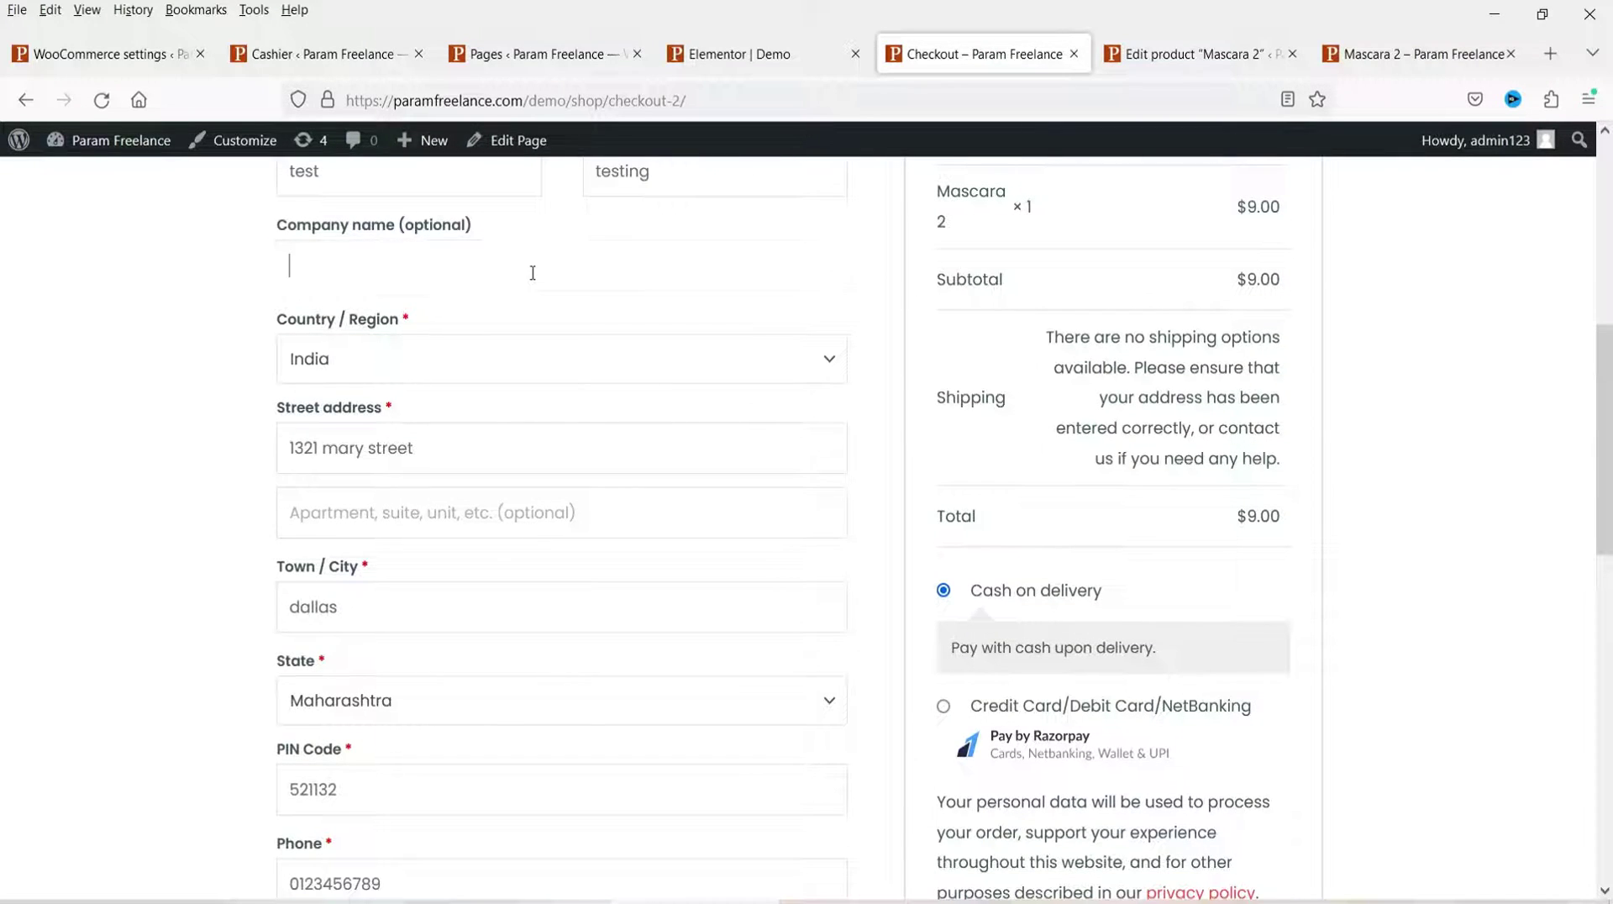
{"action": "left_click", "coordinate": [318, 56]}
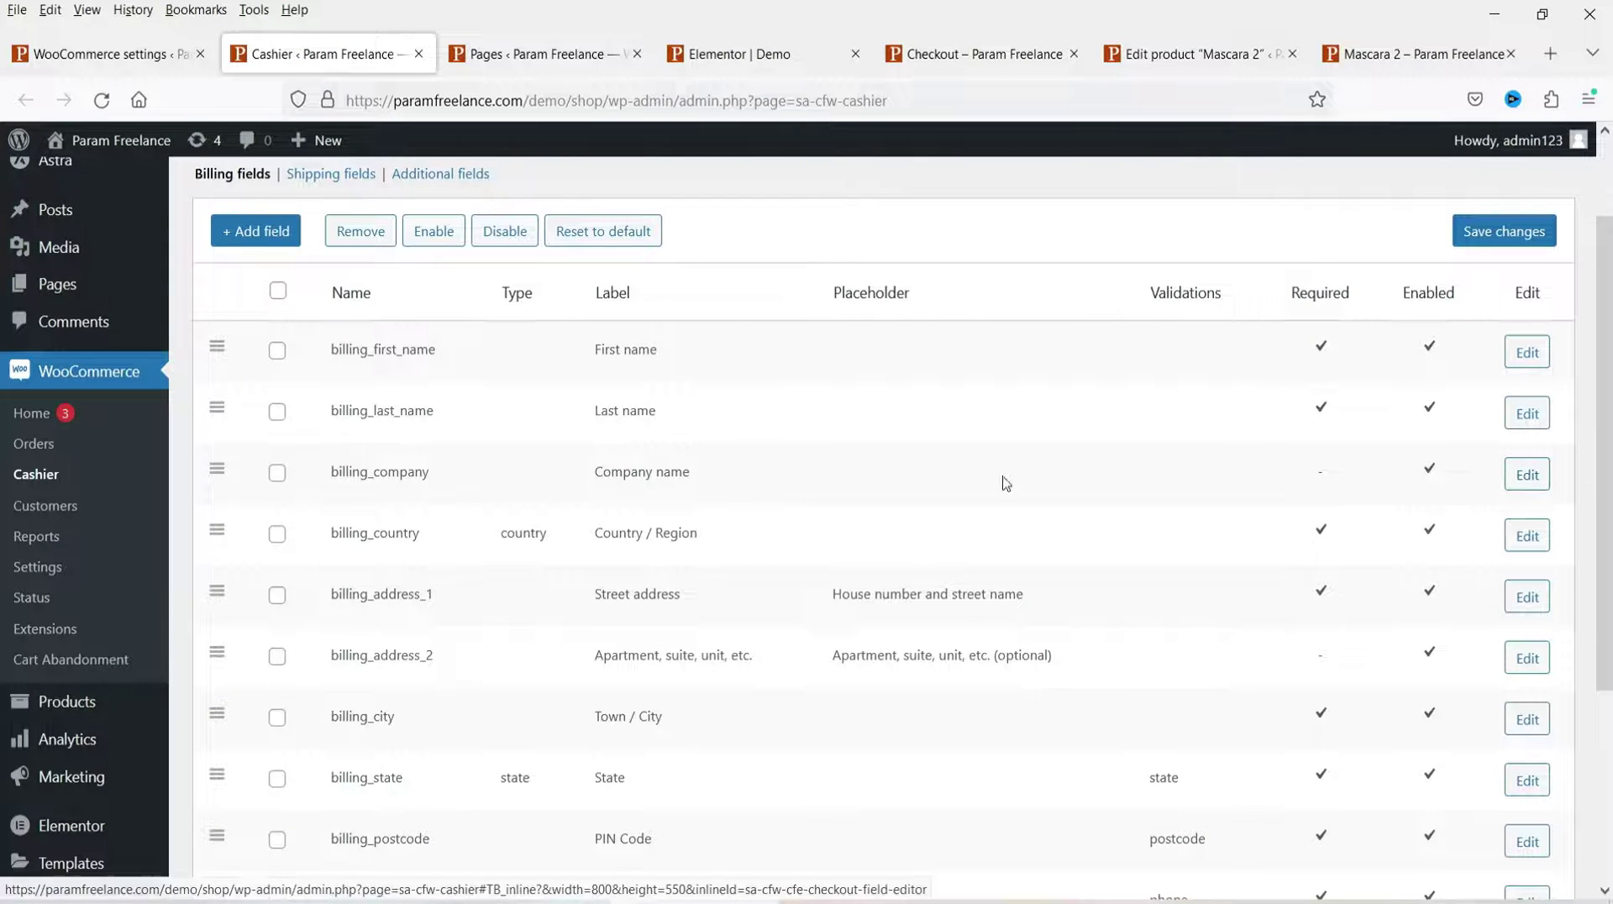
Select billing_company and check the live checkout's company and apartment fields.
{"action": "left_click", "coordinate": [277, 474]}
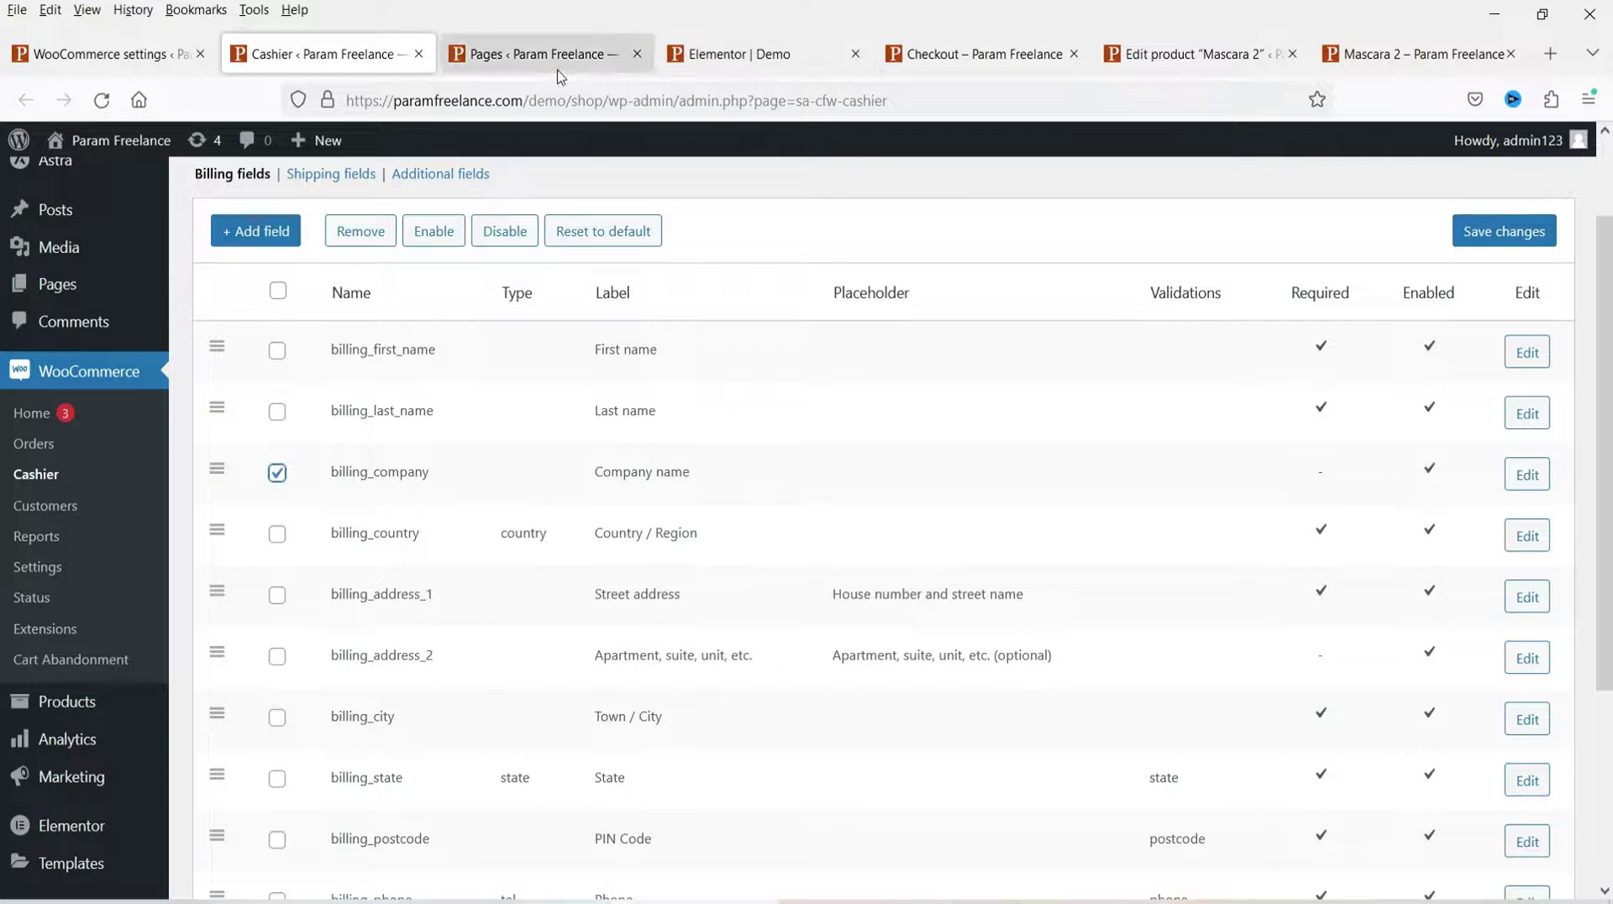
{"action": "left_click", "coordinate": [983, 54]}
{"action": "scroll", "coordinate": [552, 445], "scroll_direction": "down", "scroll_amount": 3}
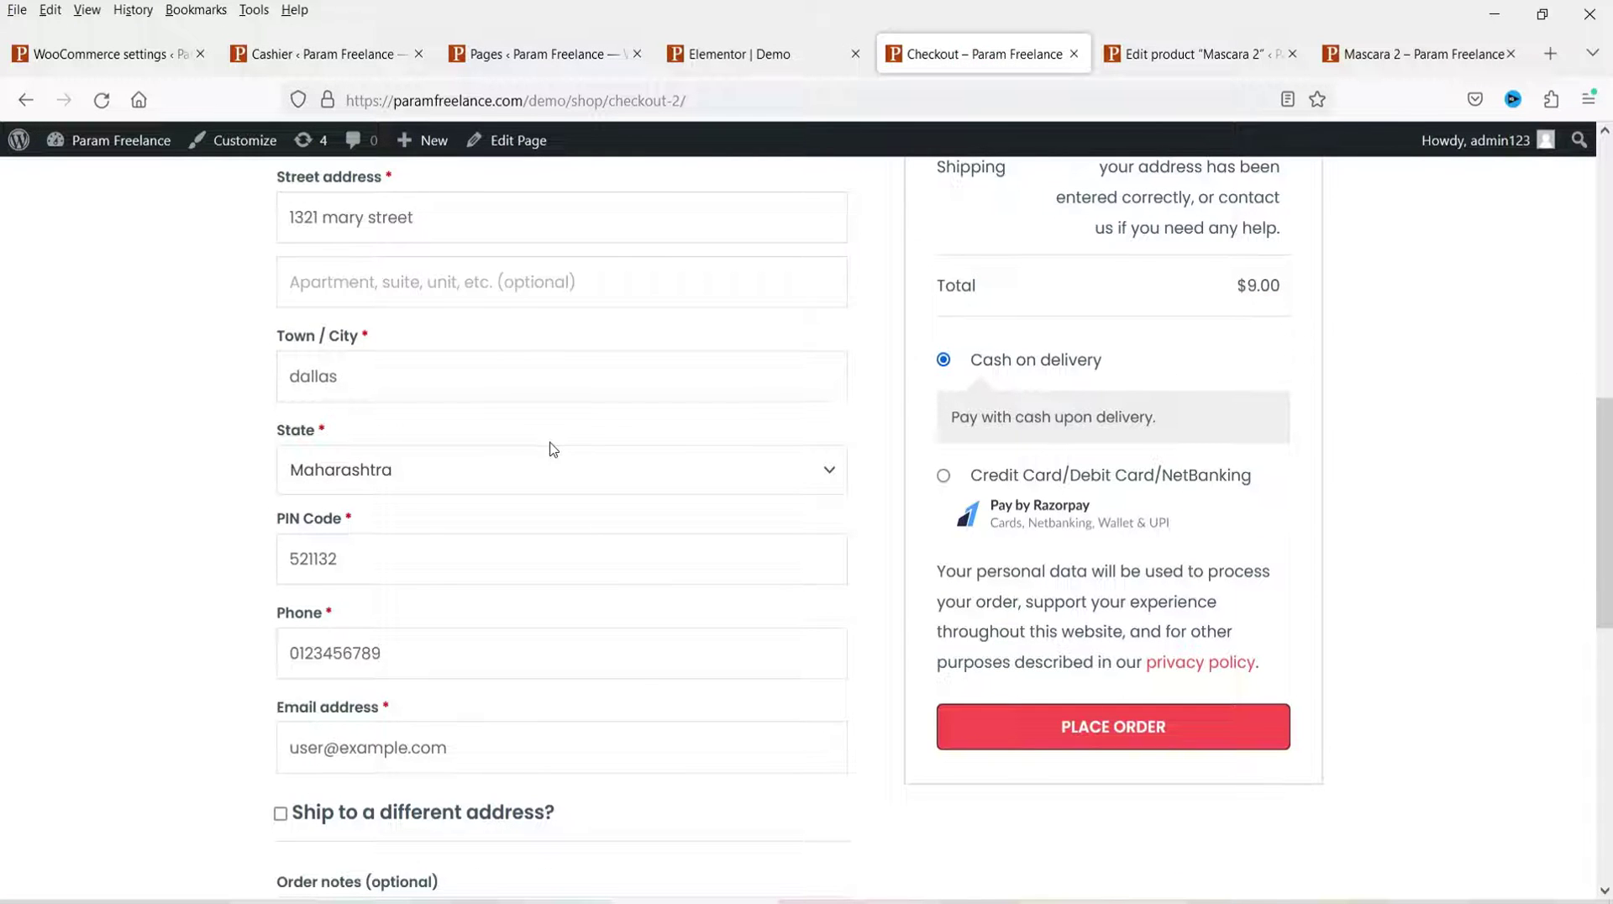
{"action": "scroll", "coordinate": [551, 445], "scroll_direction": "down", "scroll_amount": 3}
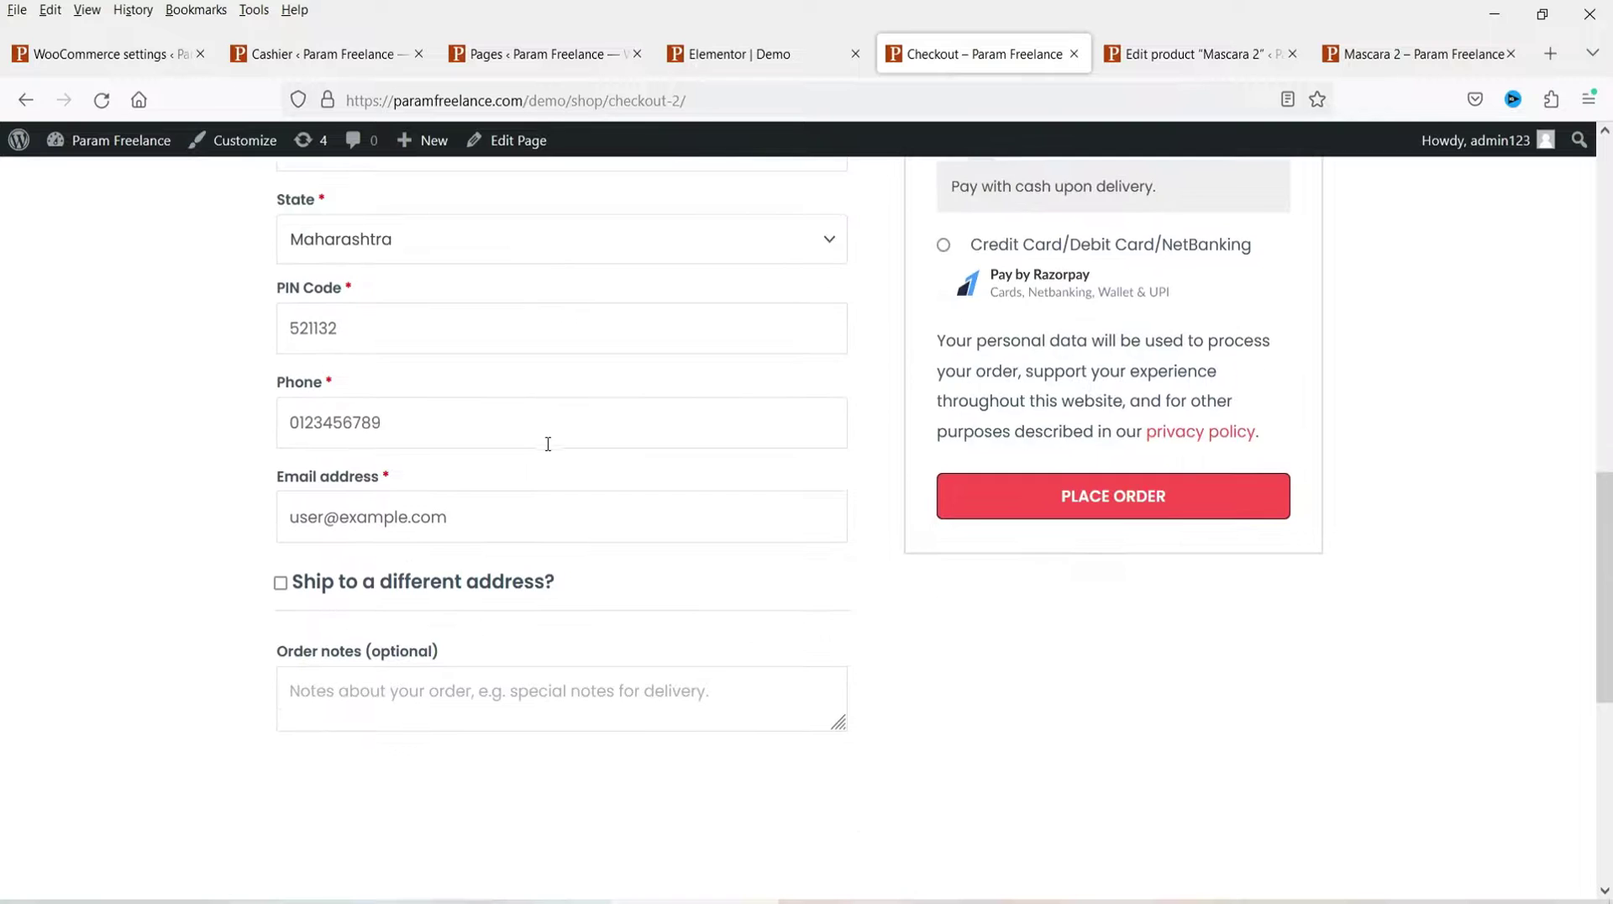
{"action": "scroll", "coordinate": [548, 444], "scroll_direction": "up", "scroll_amount": 6}
{"action": "left_click", "coordinate": [386, 512]}
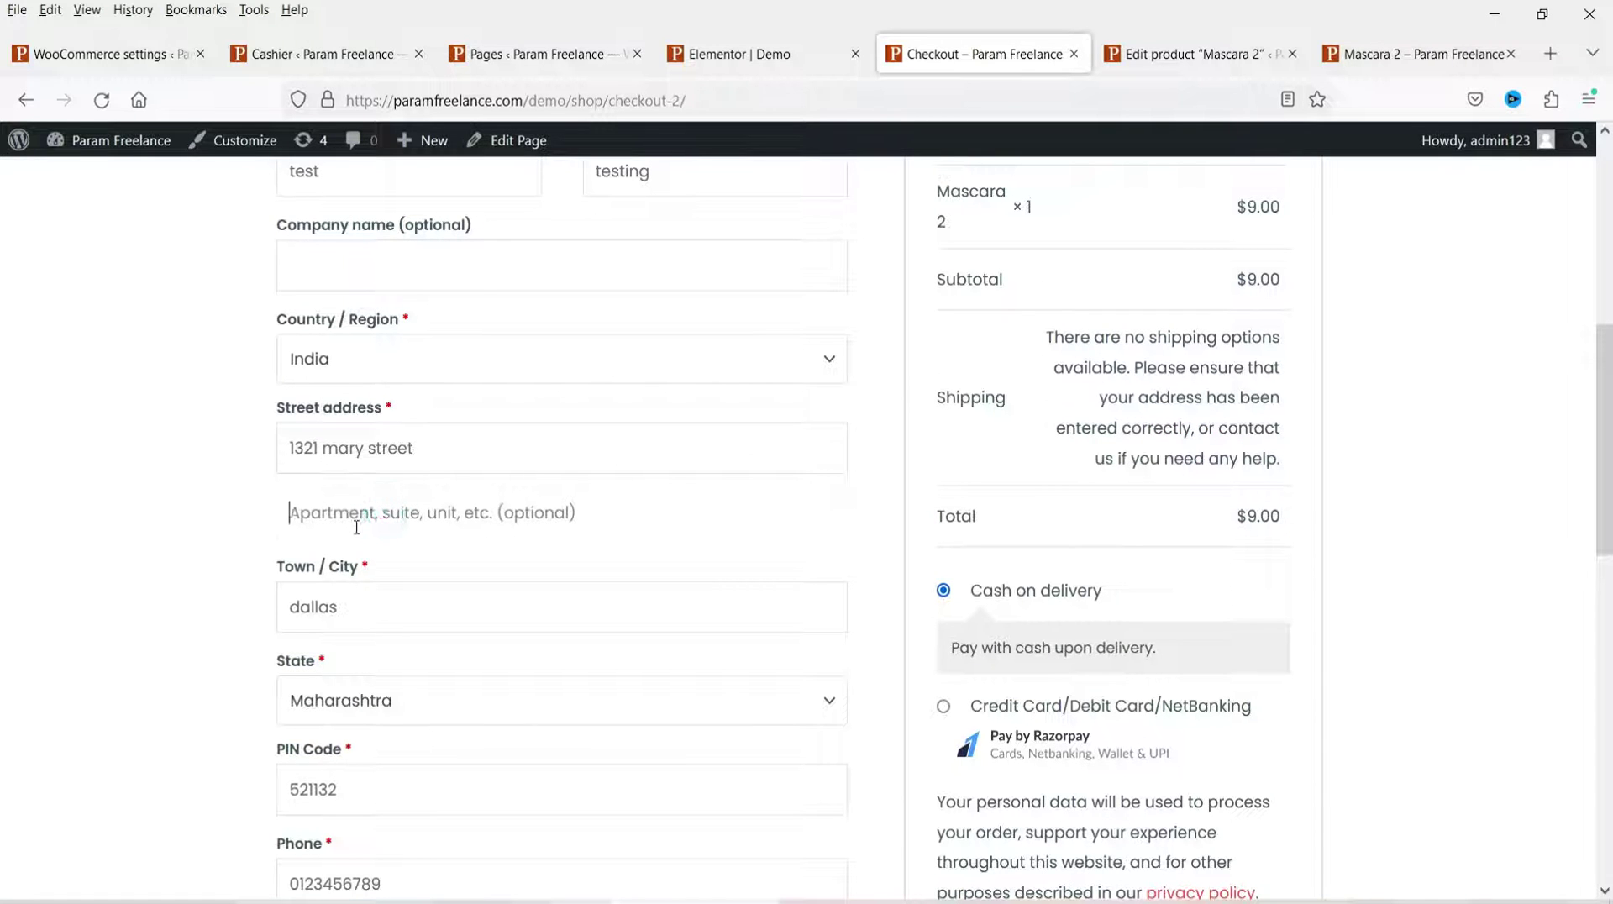
{"action": "left_click", "coordinate": [310, 53]}
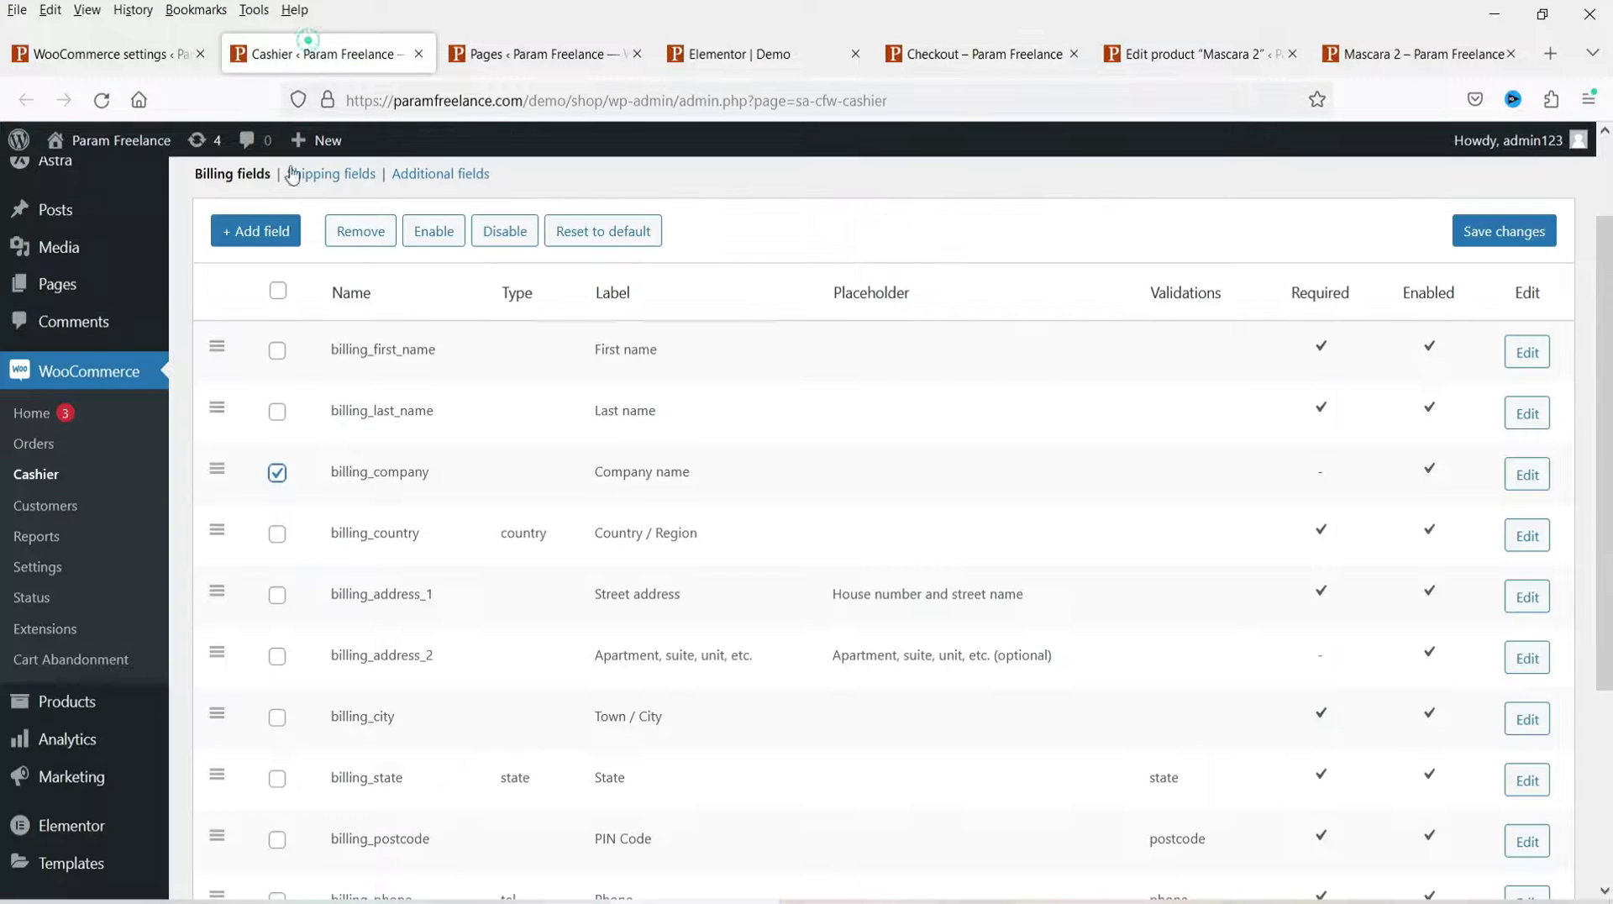
Remove the billing_company and billing_address_2 fields and save the billing field list.
{"action": "left_click", "coordinate": [346, 677]}
{"action": "left_click", "coordinate": [360, 231]}
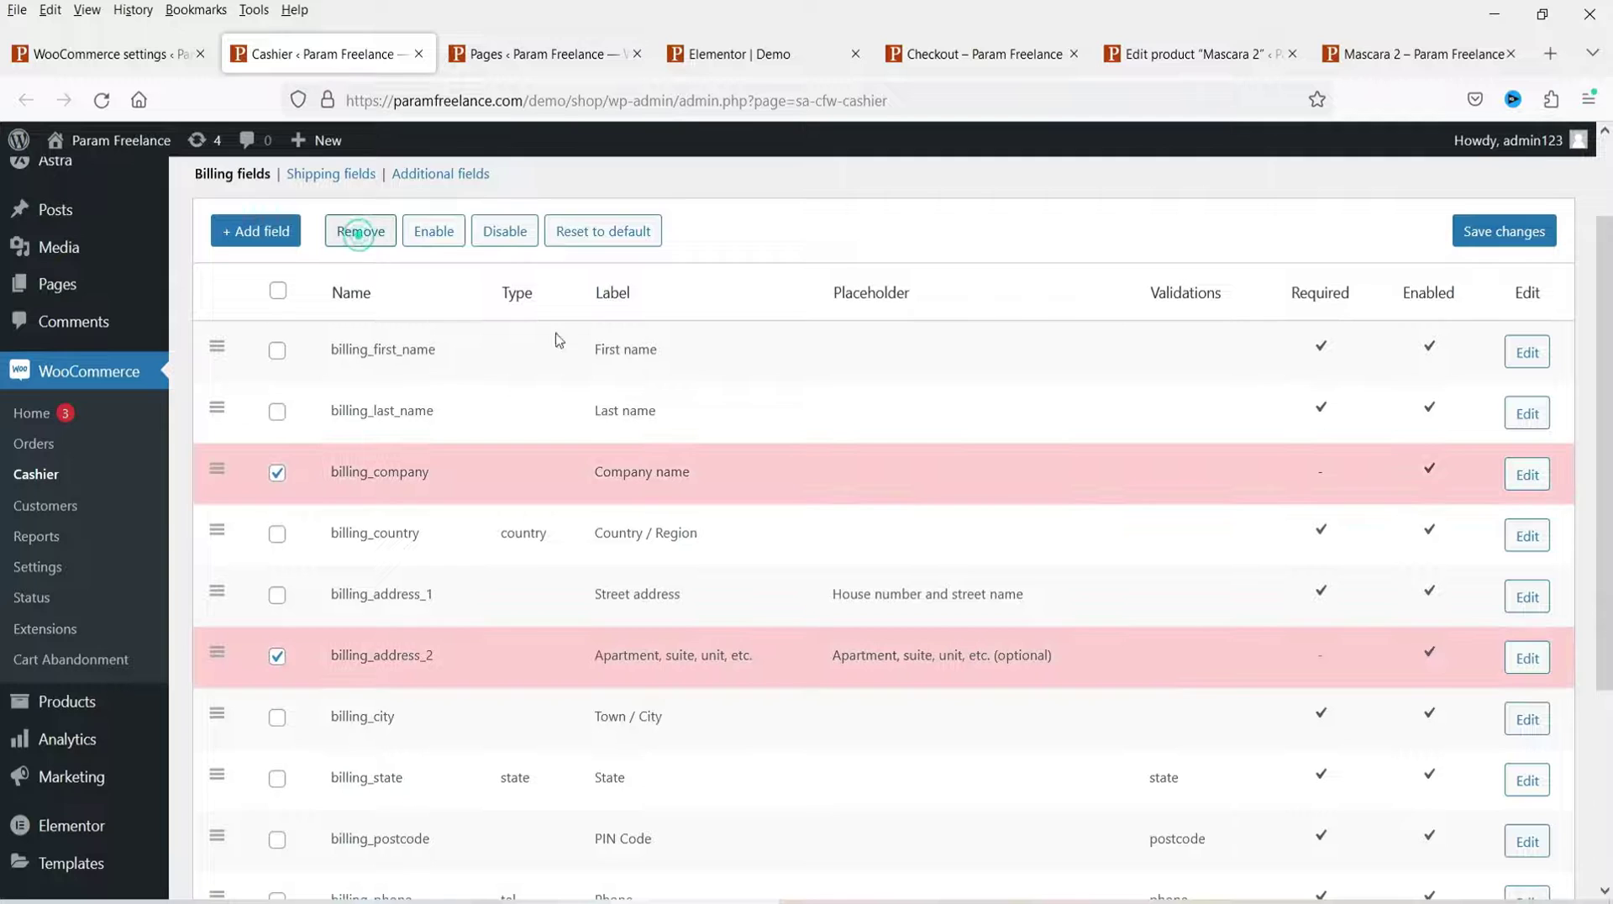
{"action": "left_click", "coordinate": [1508, 231]}
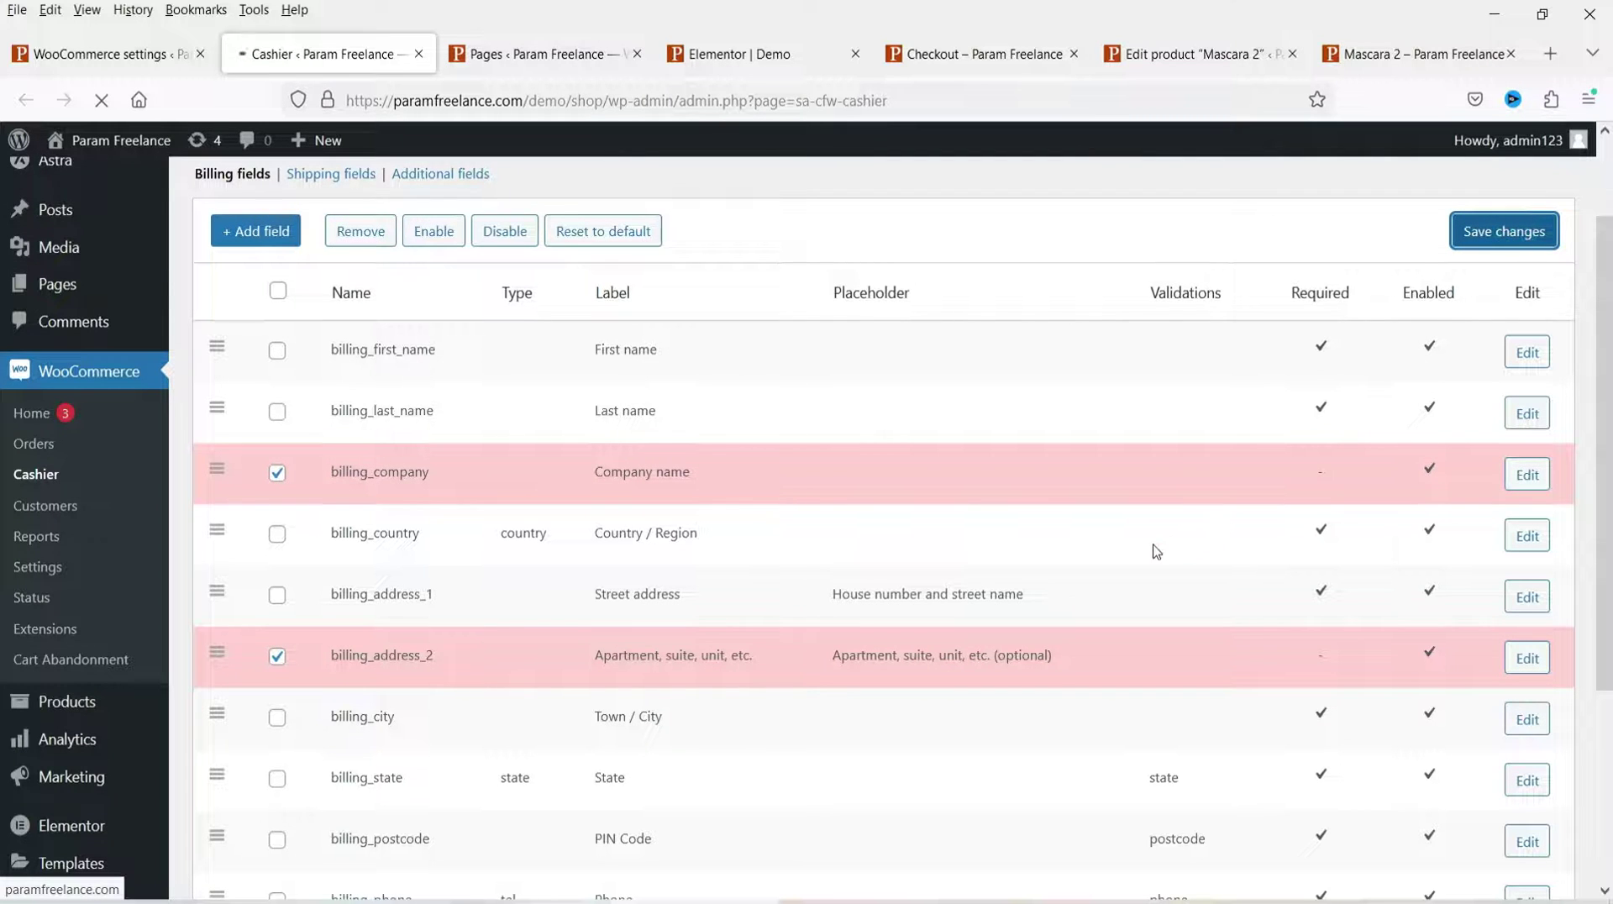
{"action": "left_click", "coordinate": [983, 54]}
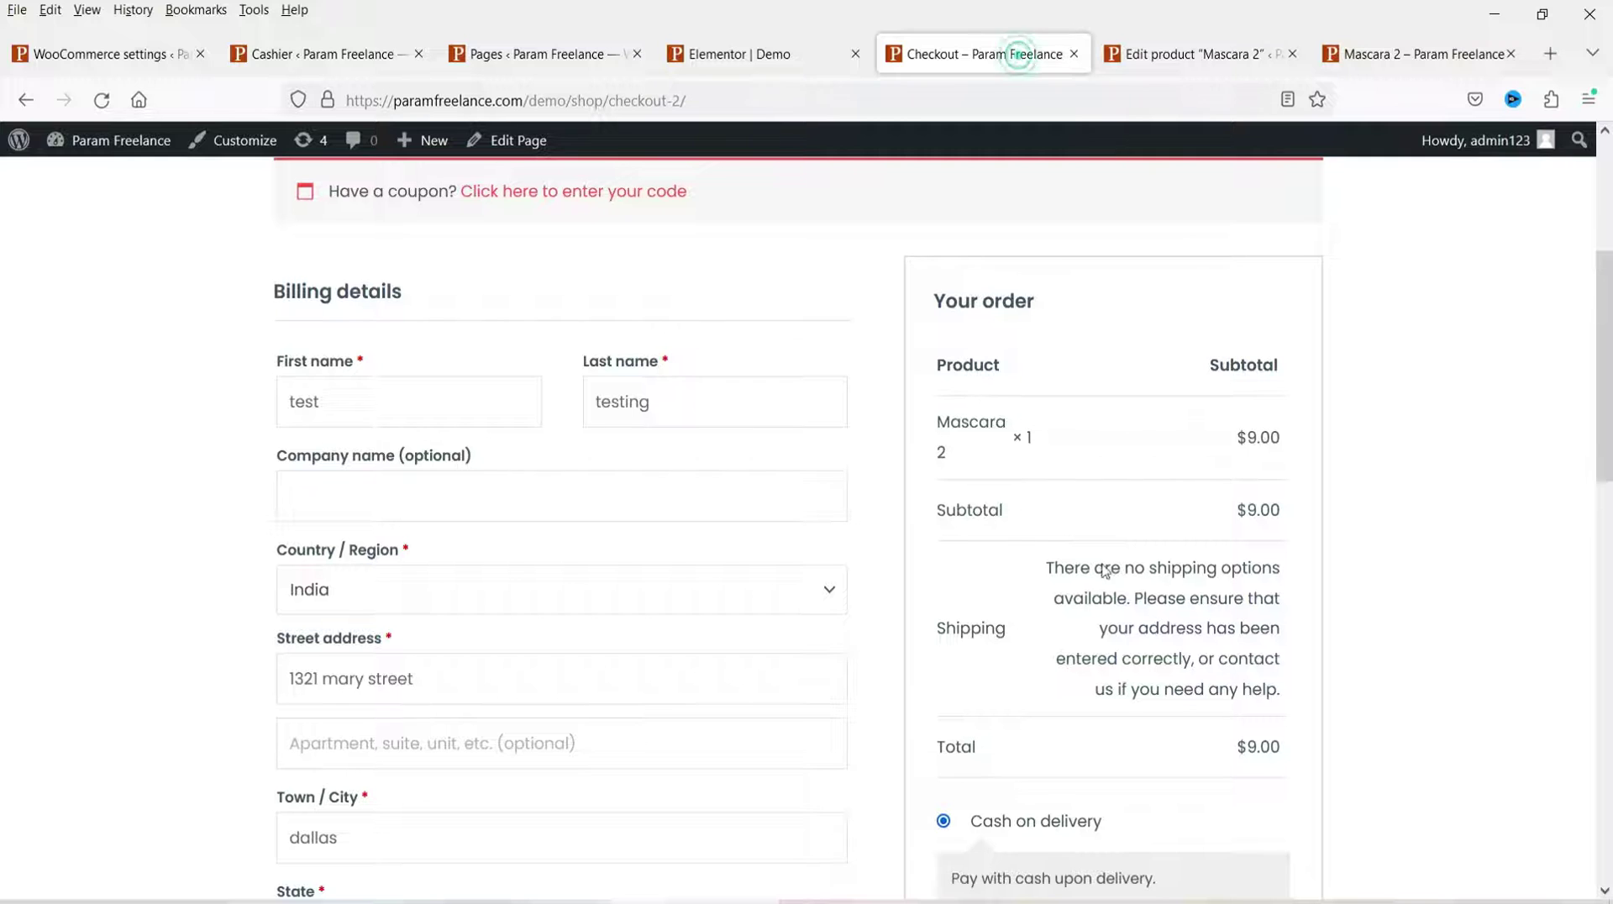
Reload checkout to verify Company name and the apartment line are gone, then return to the field editor.
{"action": "left_click", "coordinate": [87, 102]}
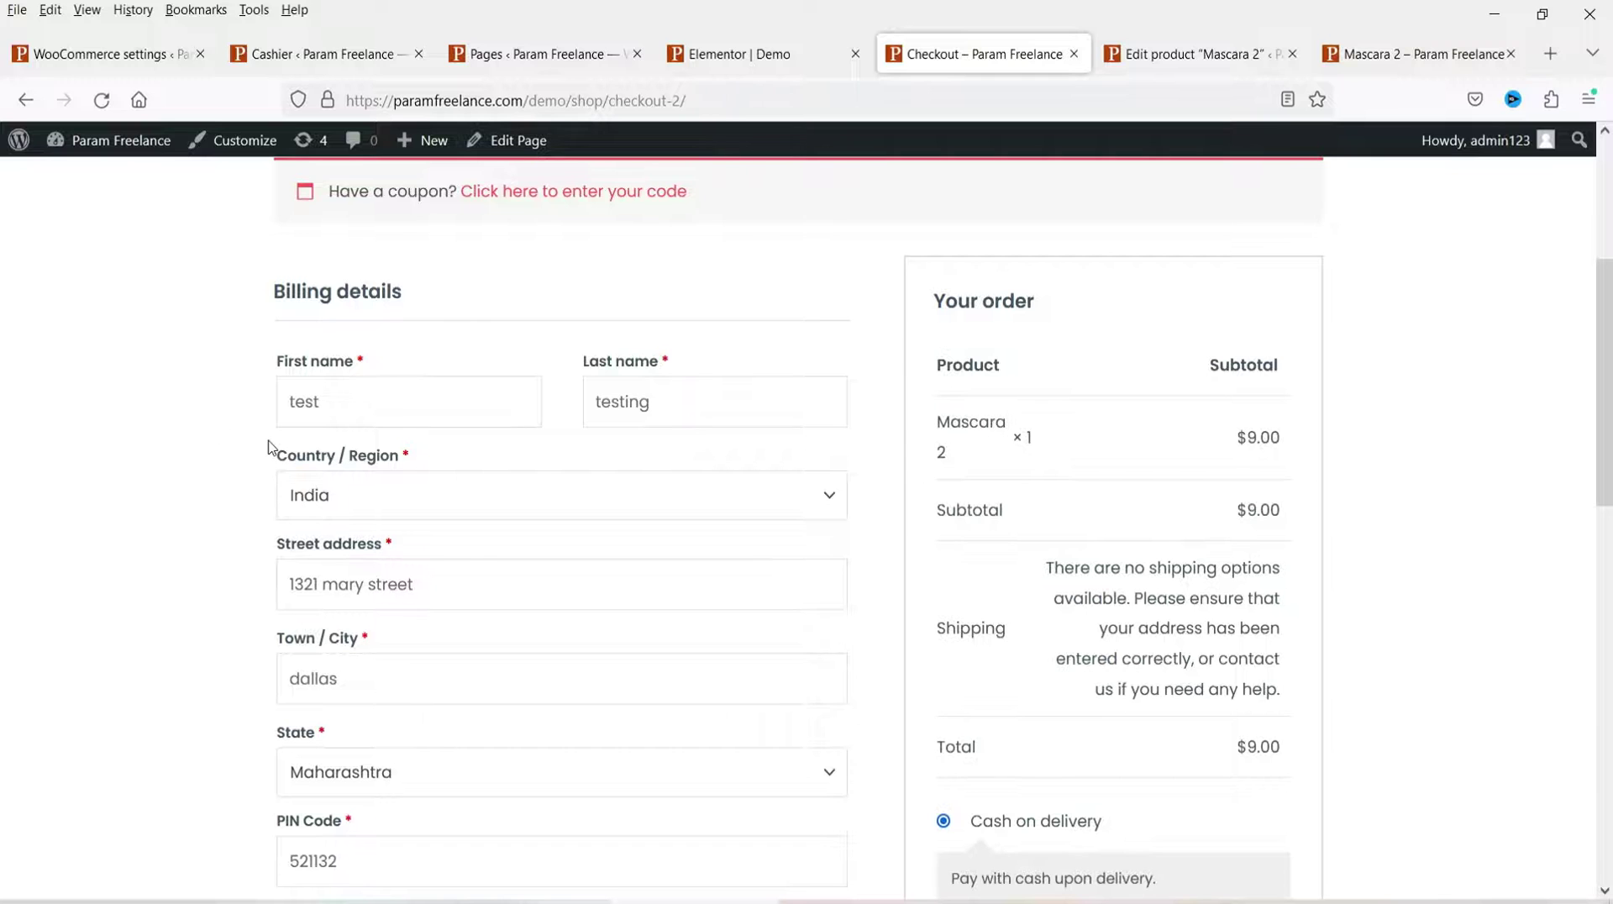
{"action": "left_click", "coordinate": [320, 54]}
{"action": "scroll", "coordinate": [1545, 481], "scroll_direction": "down", "scroll_amount": 3}
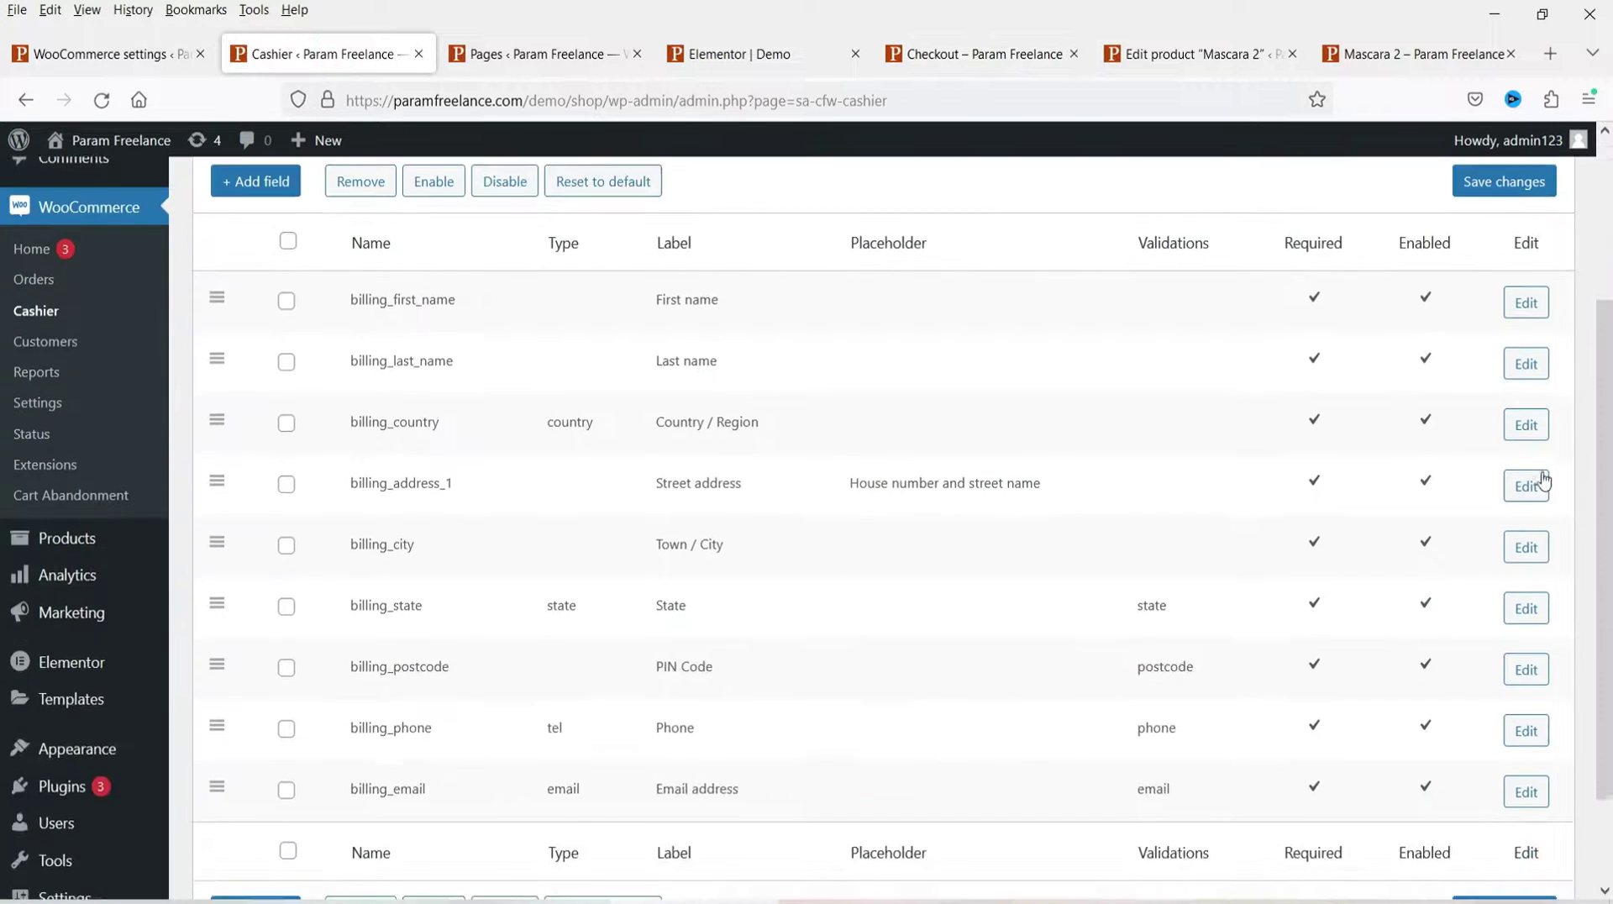
{"action": "scroll", "coordinate": [1275, 414], "scroll_direction": "down", "scroll_amount": 2}
{"action": "scroll", "coordinate": [1595, 478], "scroll_direction": "up", "scroll_amount": 4}
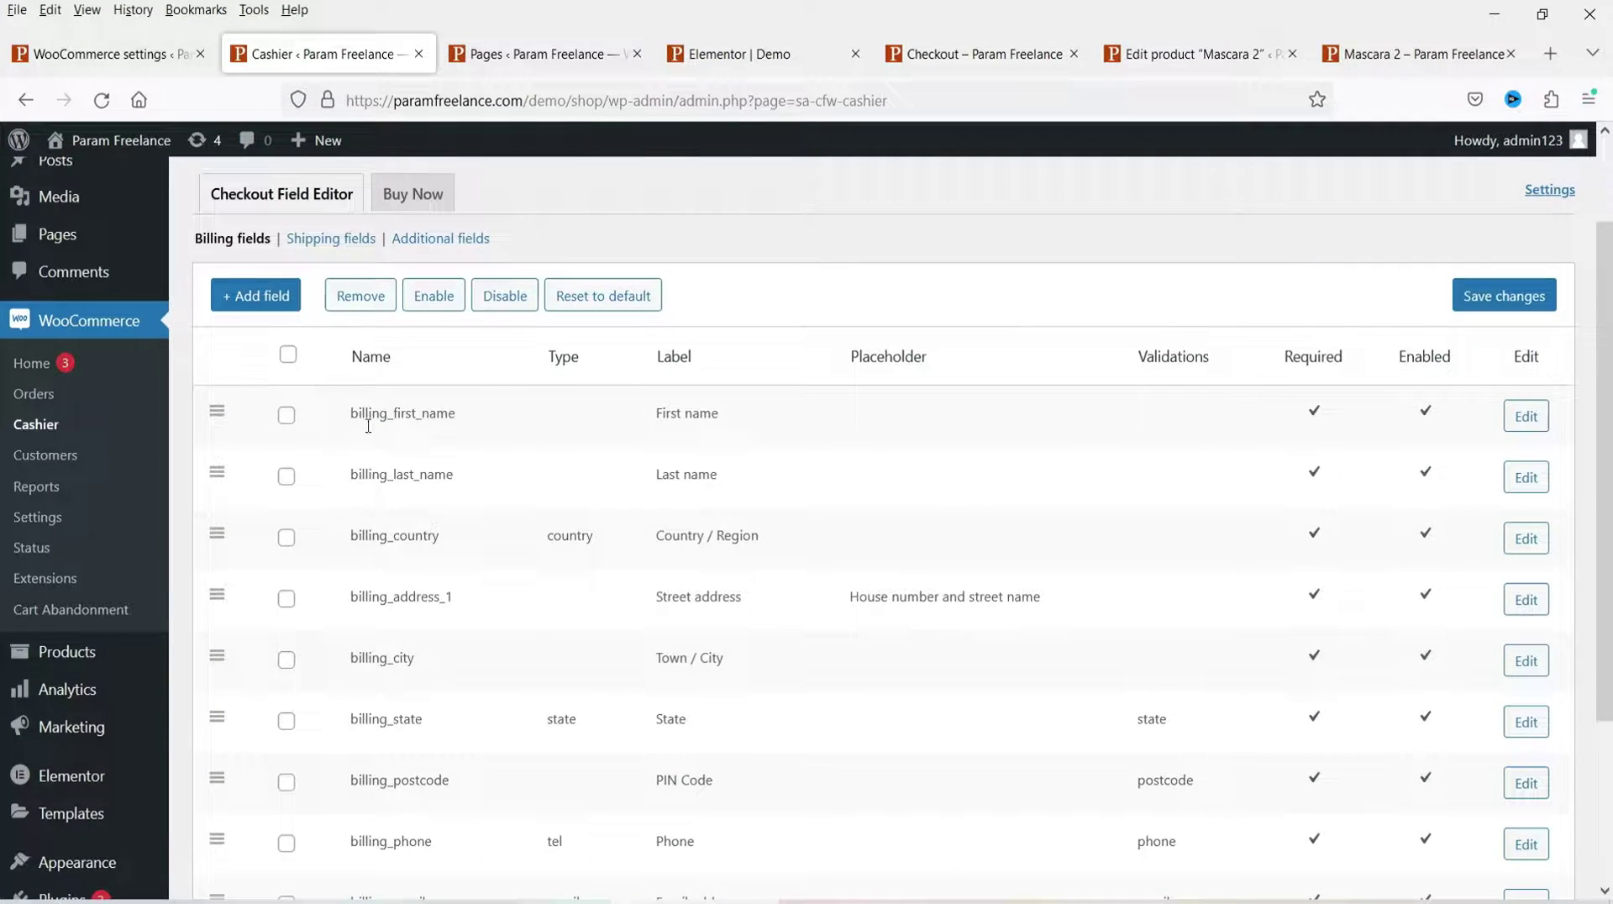
Open the + Add field form and close it without adding a field.
{"action": "left_click", "coordinate": [250, 299]}
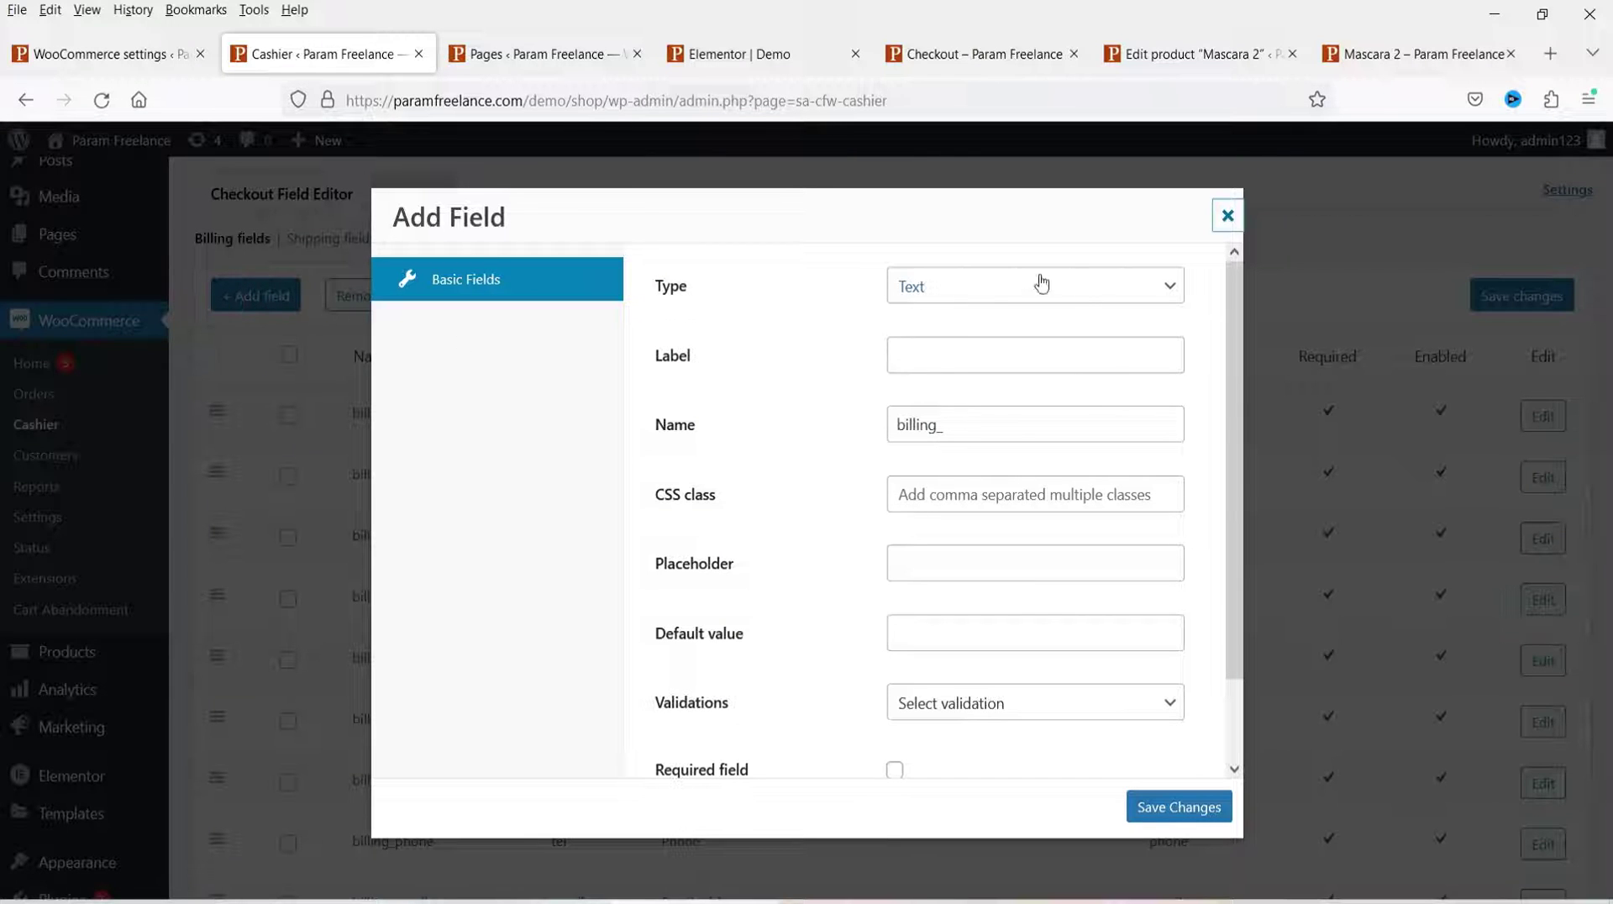
{"action": "scroll", "coordinate": [908, 461], "scroll_direction": "down", "scroll_amount": 2}
{"action": "scroll", "coordinate": [985, 459], "scroll_direction": "up", "scroll_amount": 2}
{"action": "scroll", "coordinate": [1008, 496], "scroll_direction": "down", "scroll_amount": 2}
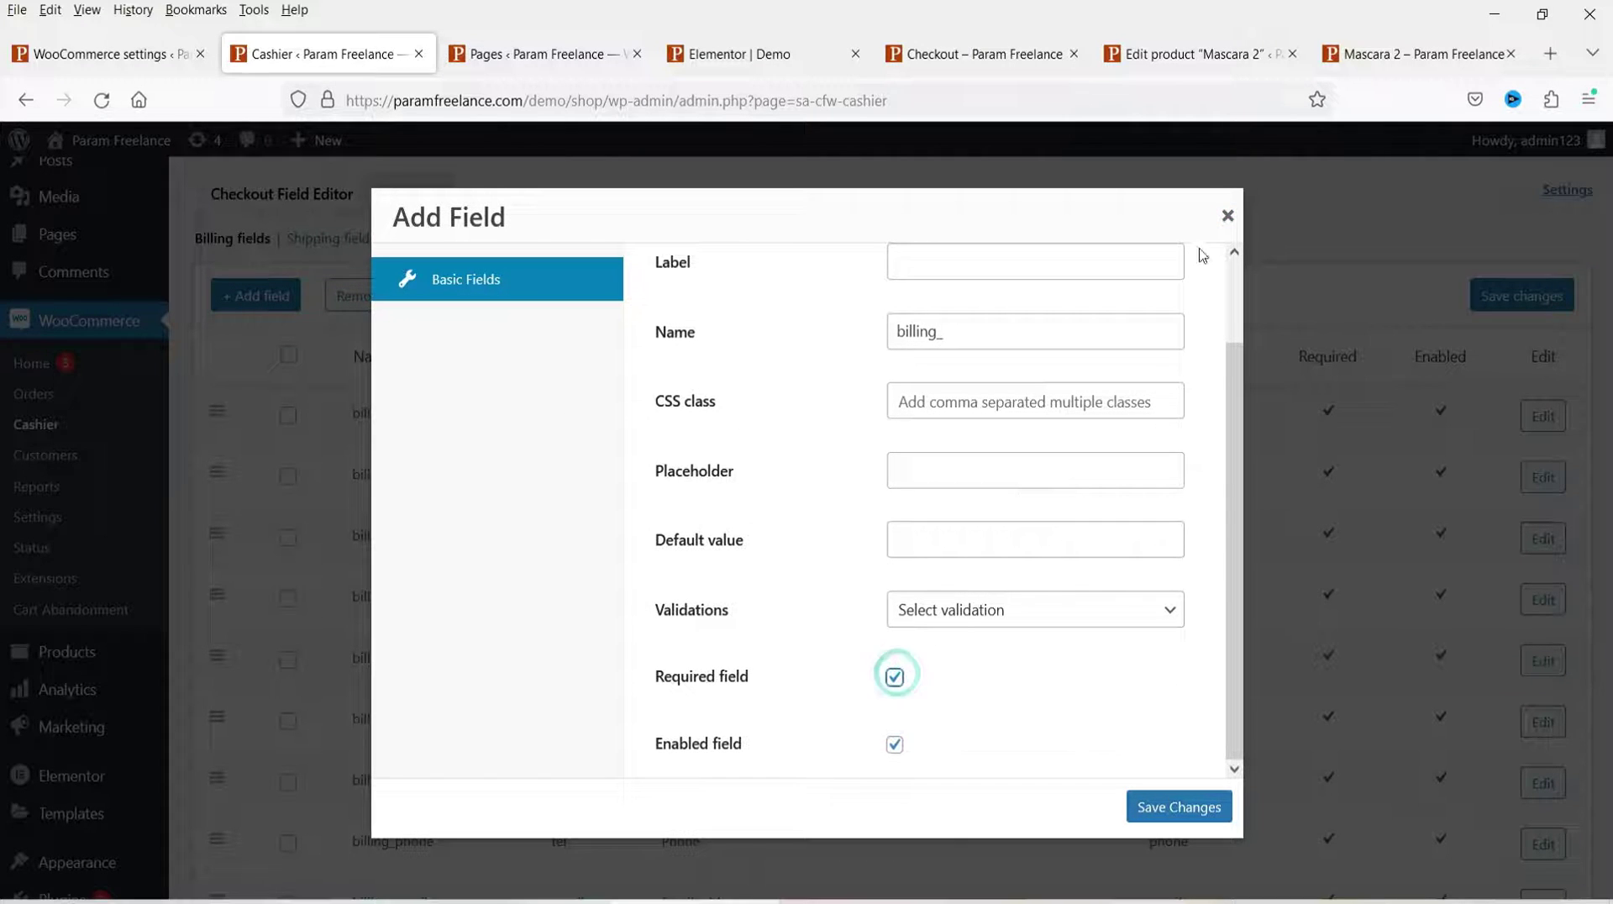
{"action": "left_click", "coordinate": [1227, 216]}
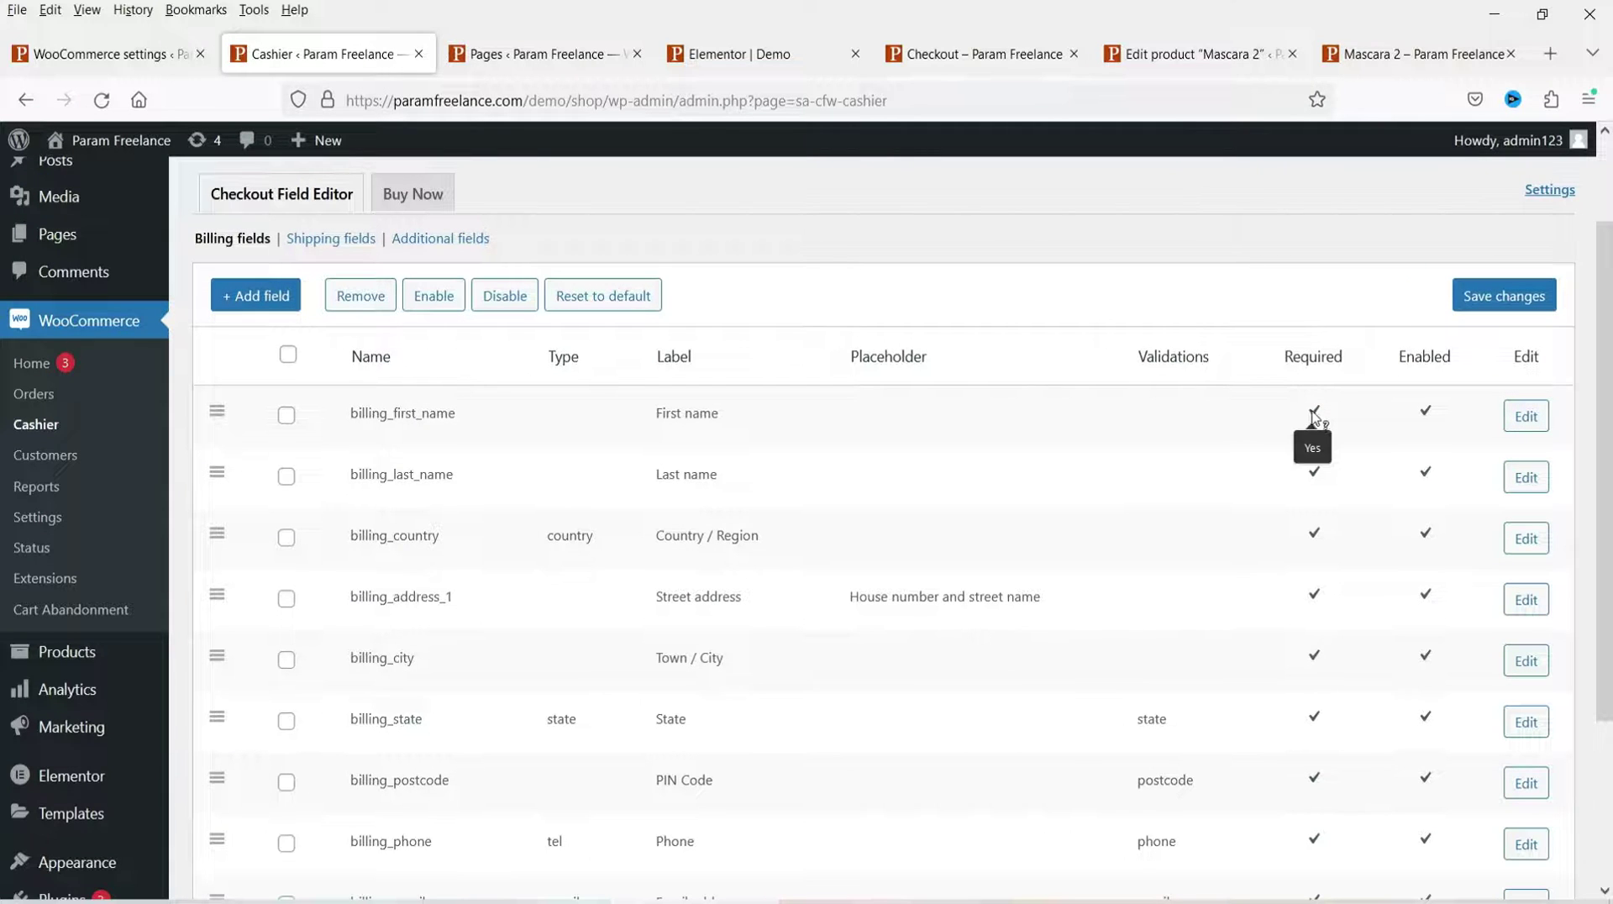
Uncheck Required on billing_first_name and save the change.
{"action": "left_click", "coordinate": [1526, 418]}
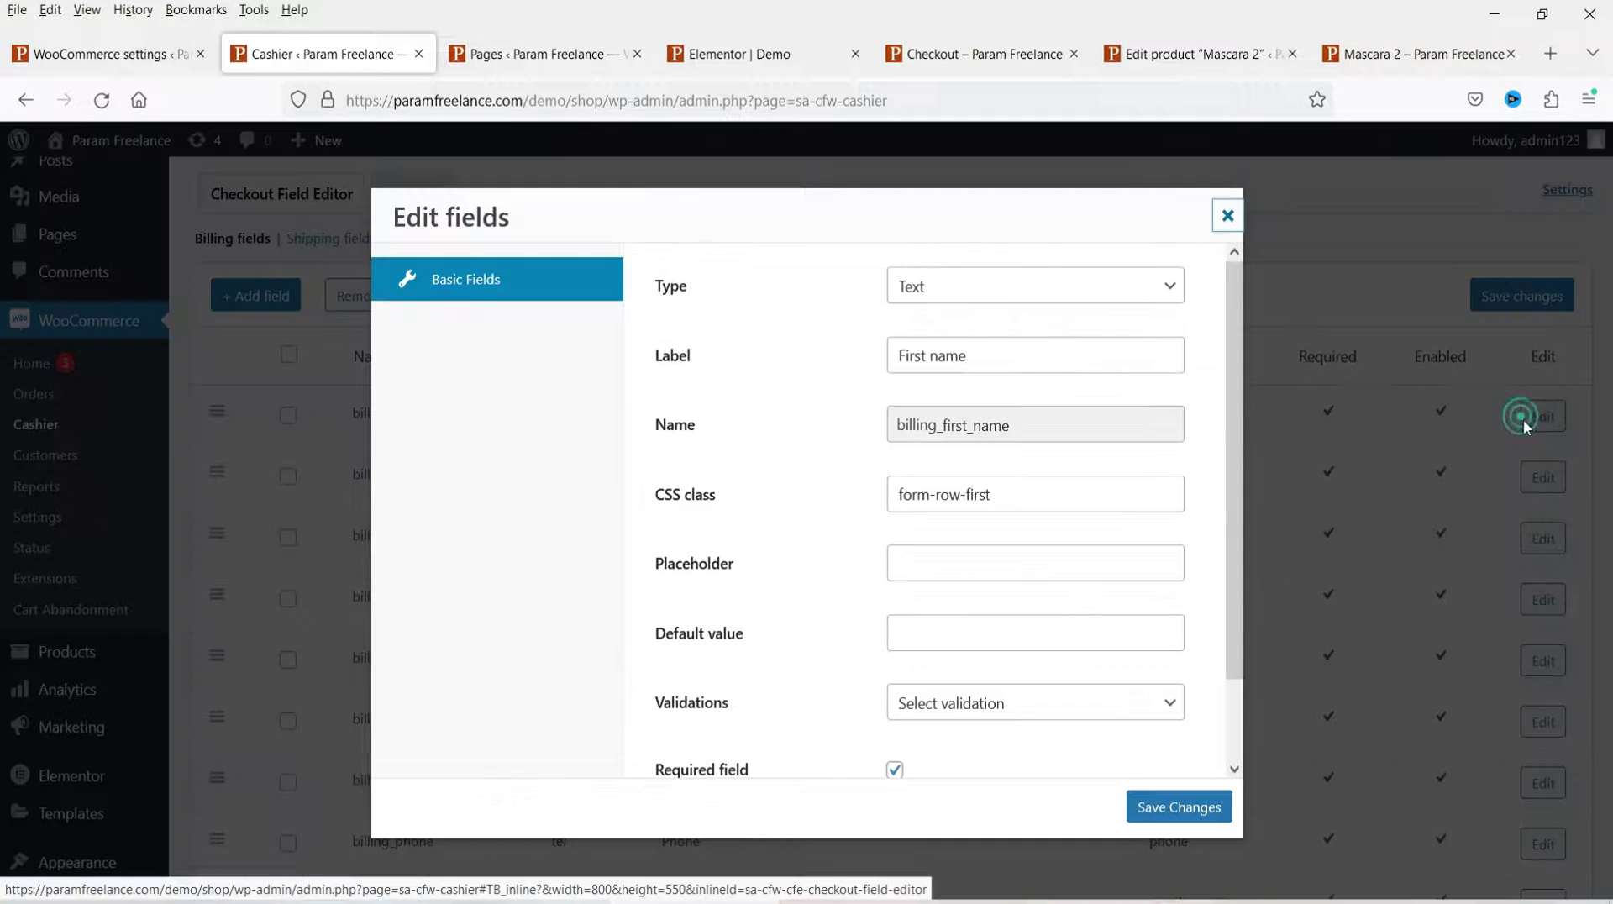
{"action": "scroll", "coordinate": [939, 666], "scroll_direction": "down", "scroll_amount": 1}
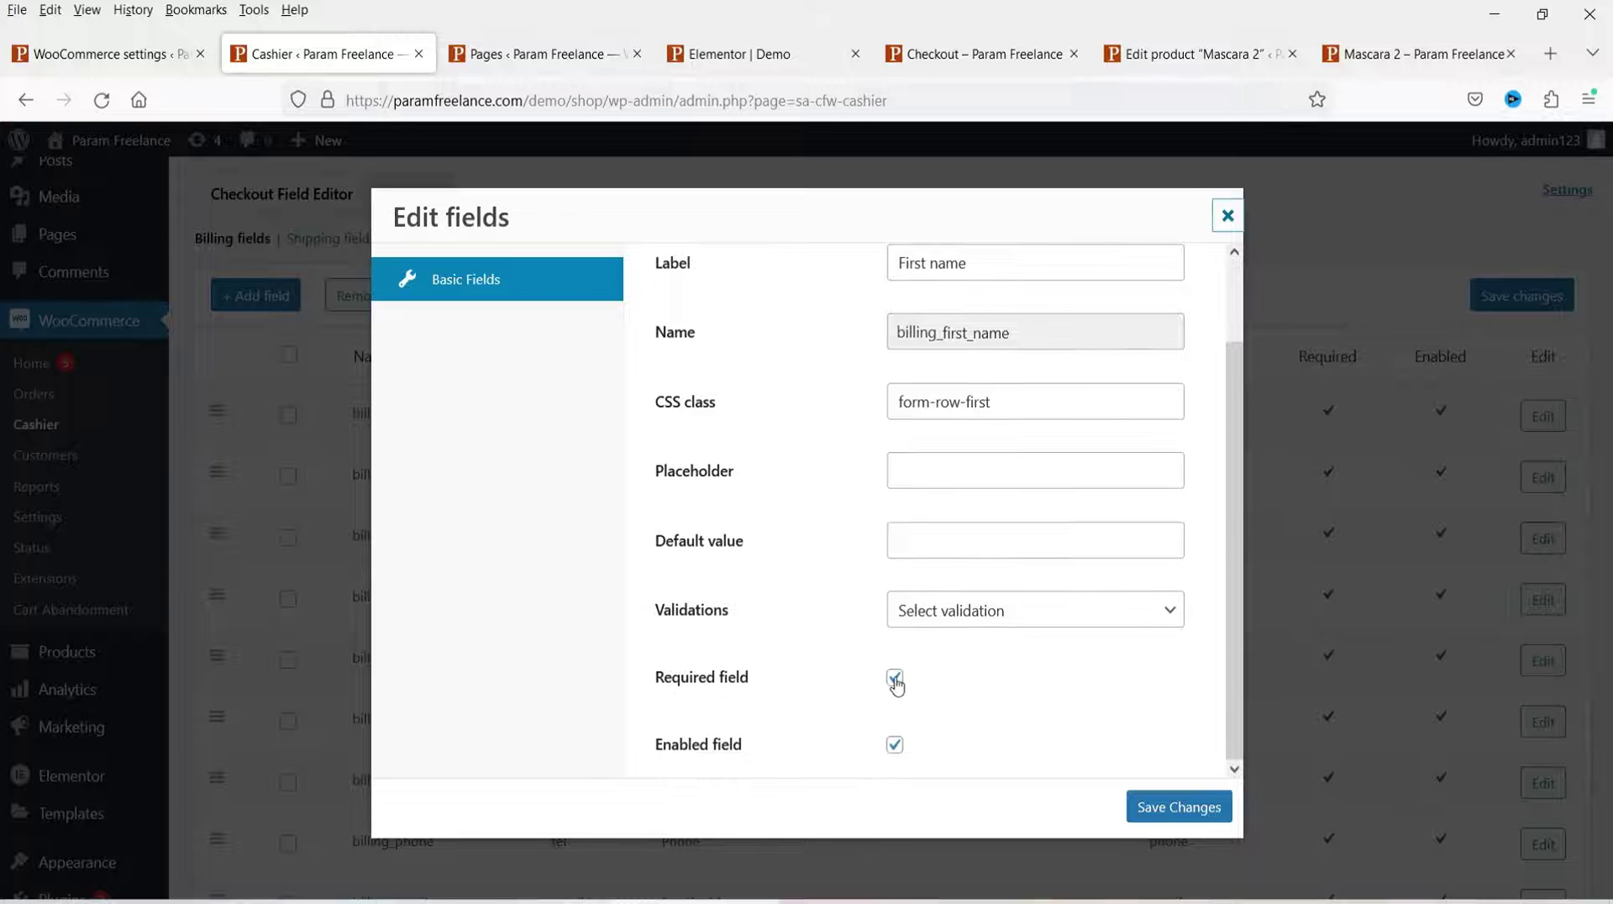
{"action": "left_click", "coordinate": [895, 678]}
{"action": "left_click", "coordinate": [1185, 812]}
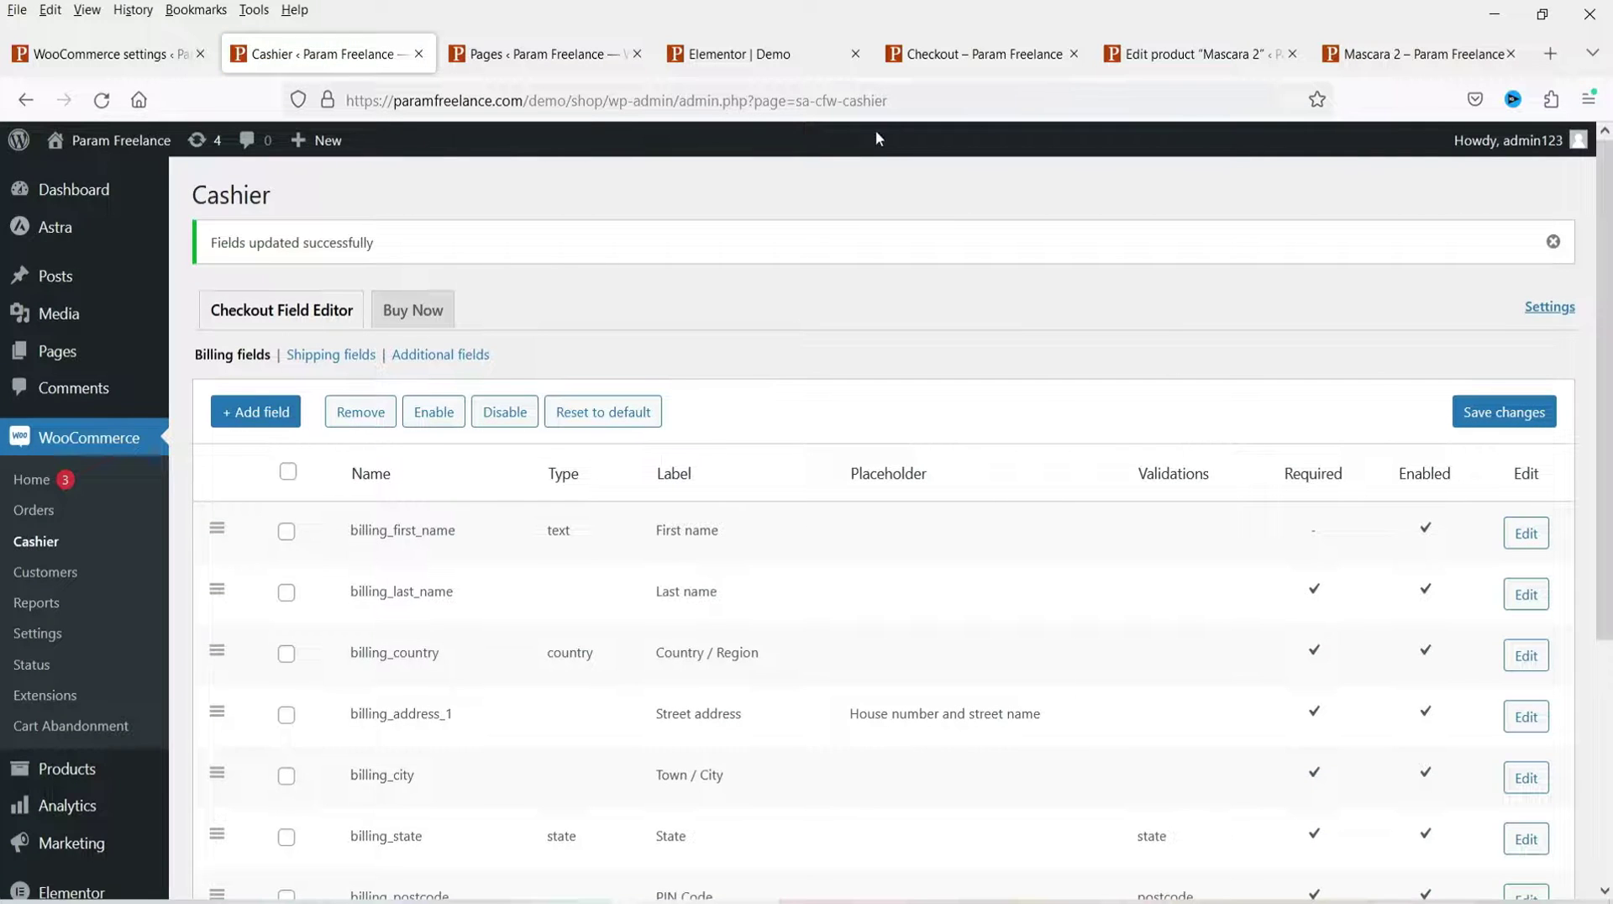
Inspect the test entry in the checkout page's First name field, then go back to the Cashier admin.
{"action": "left_click", "coordinate": [980, 54]}
{"action": "double_click", "coordinate": [353, 403]}
{"action": "left_click", "coordinate": [360, 403]}
{"action": "double_click", "coordinate": [364, 405]}
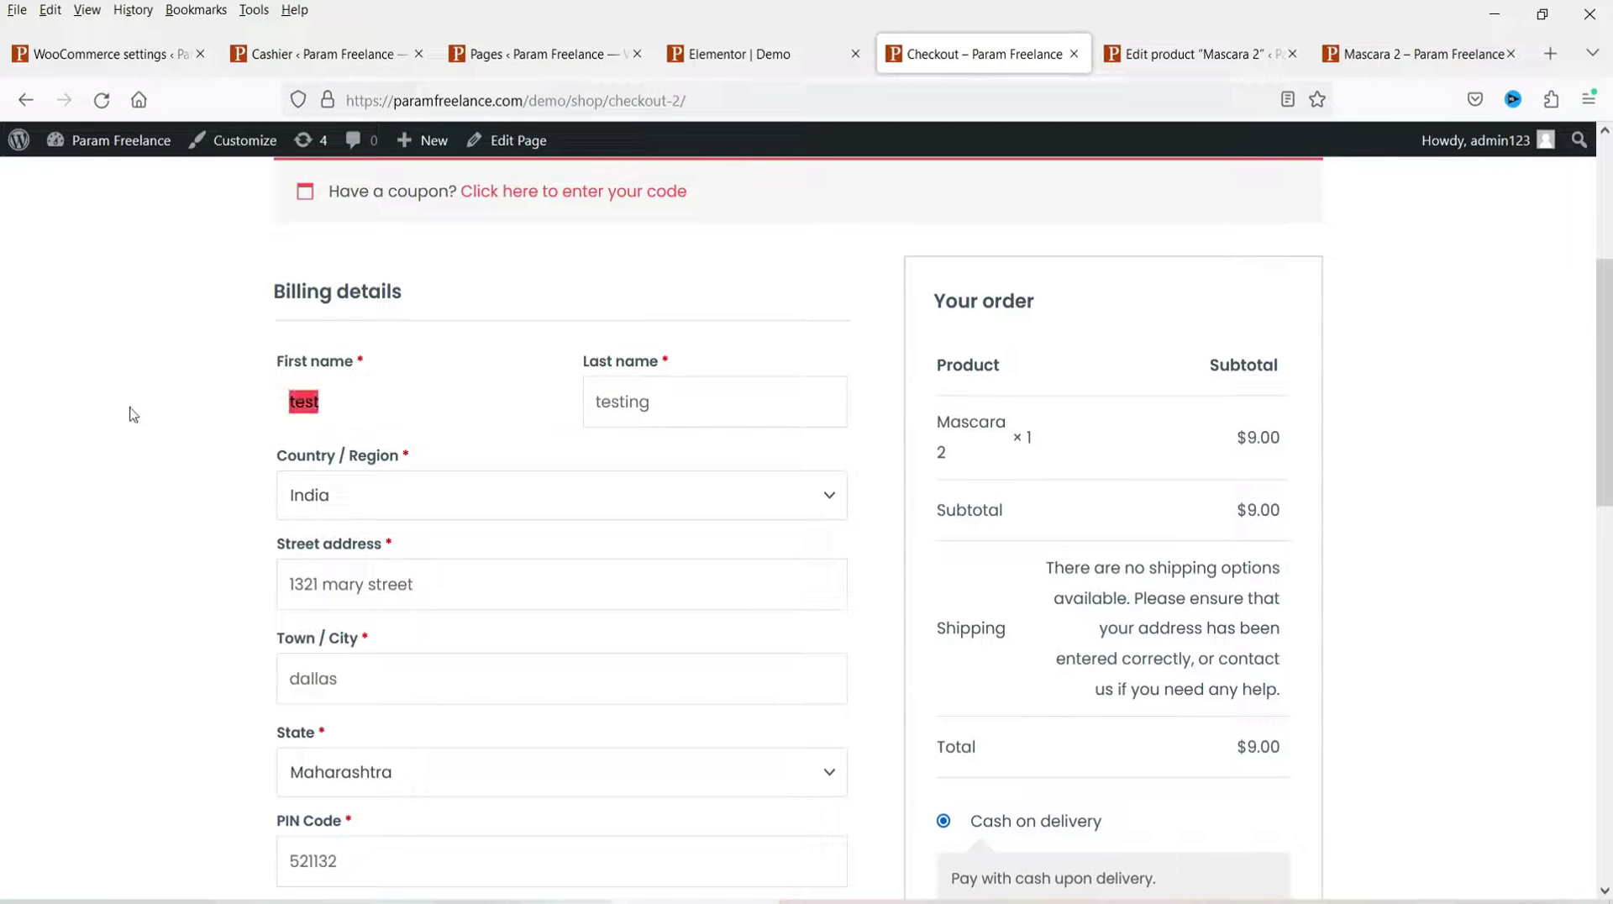
{"action": "left_click", "coordinate": [362, 396]}
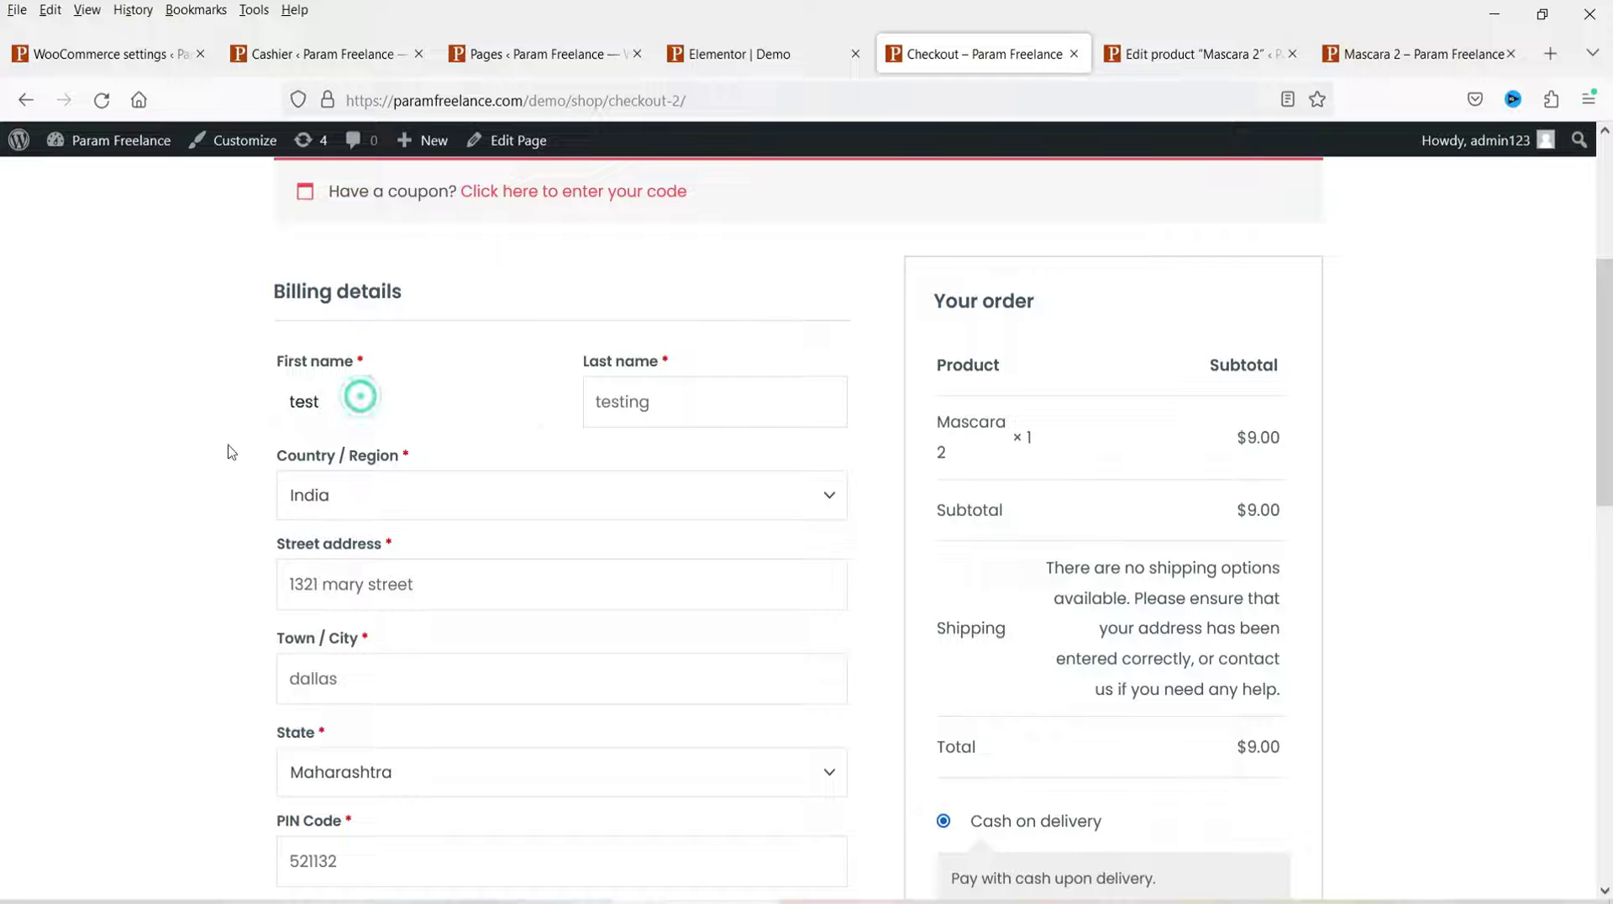
{"action": "scroll", "coordinate": [225, 458], "scroll_direction": "down", "scroll_amount": 7}
{"action": "scroll", "coordinate": [224, 462], "scroll_direction": "up", "scroll_amount": 8}
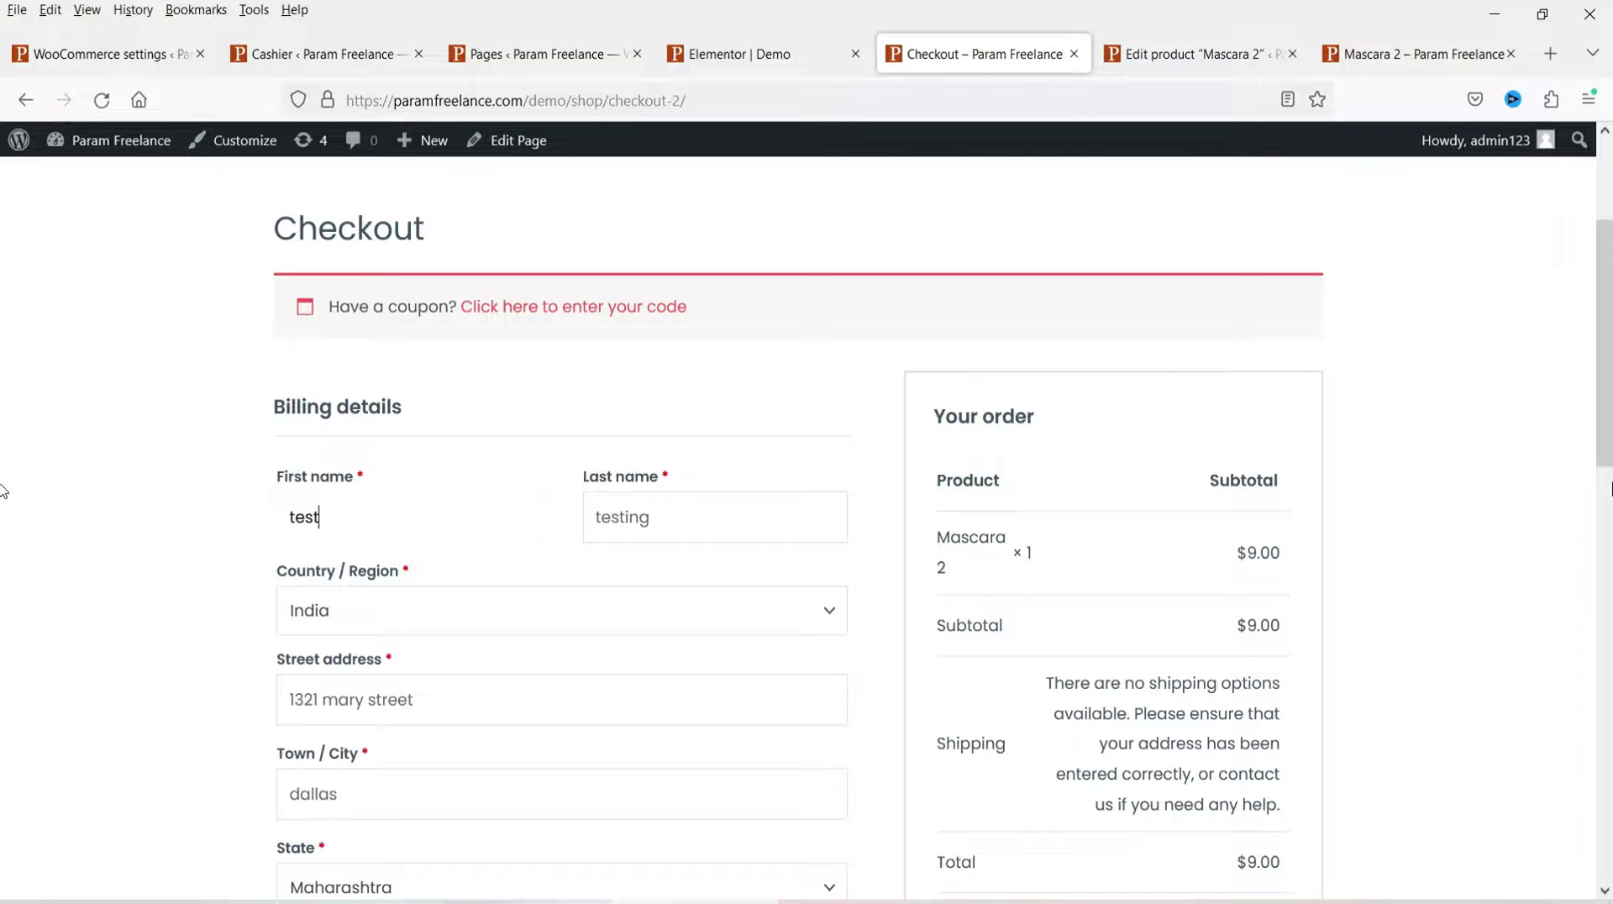
{"action": "left_click", "coordinate": [320, 53]}
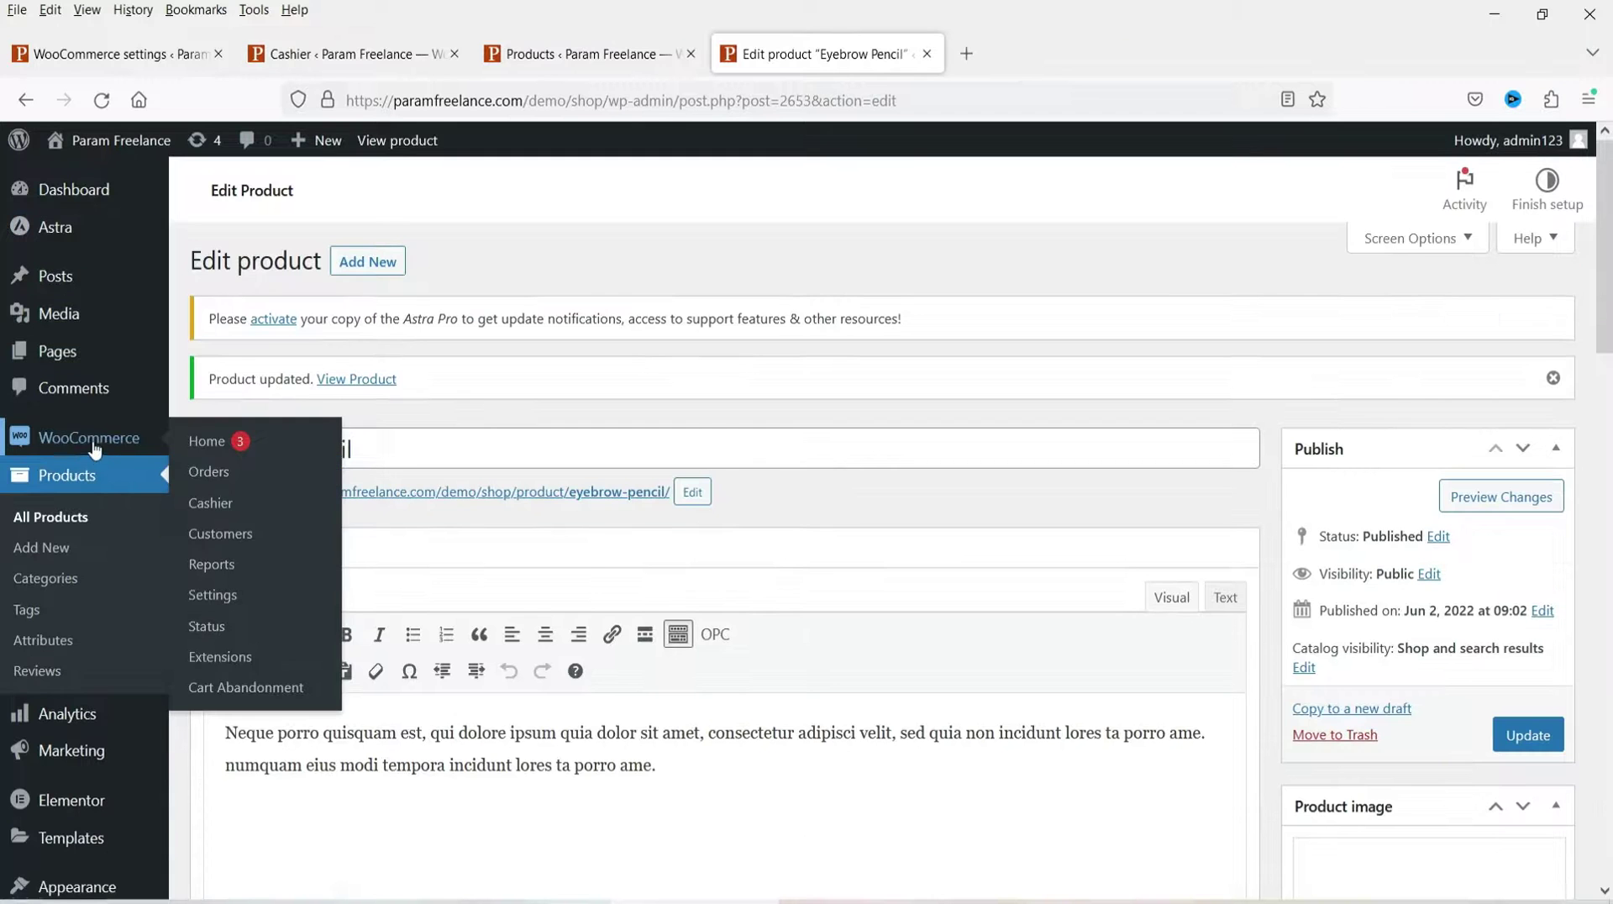
Review the Cashier module toggles, highlighting Min Max Quantity, One Page Checkout and Print Invoices.
{"action": "left_click", "coordinate": [84, 44]}
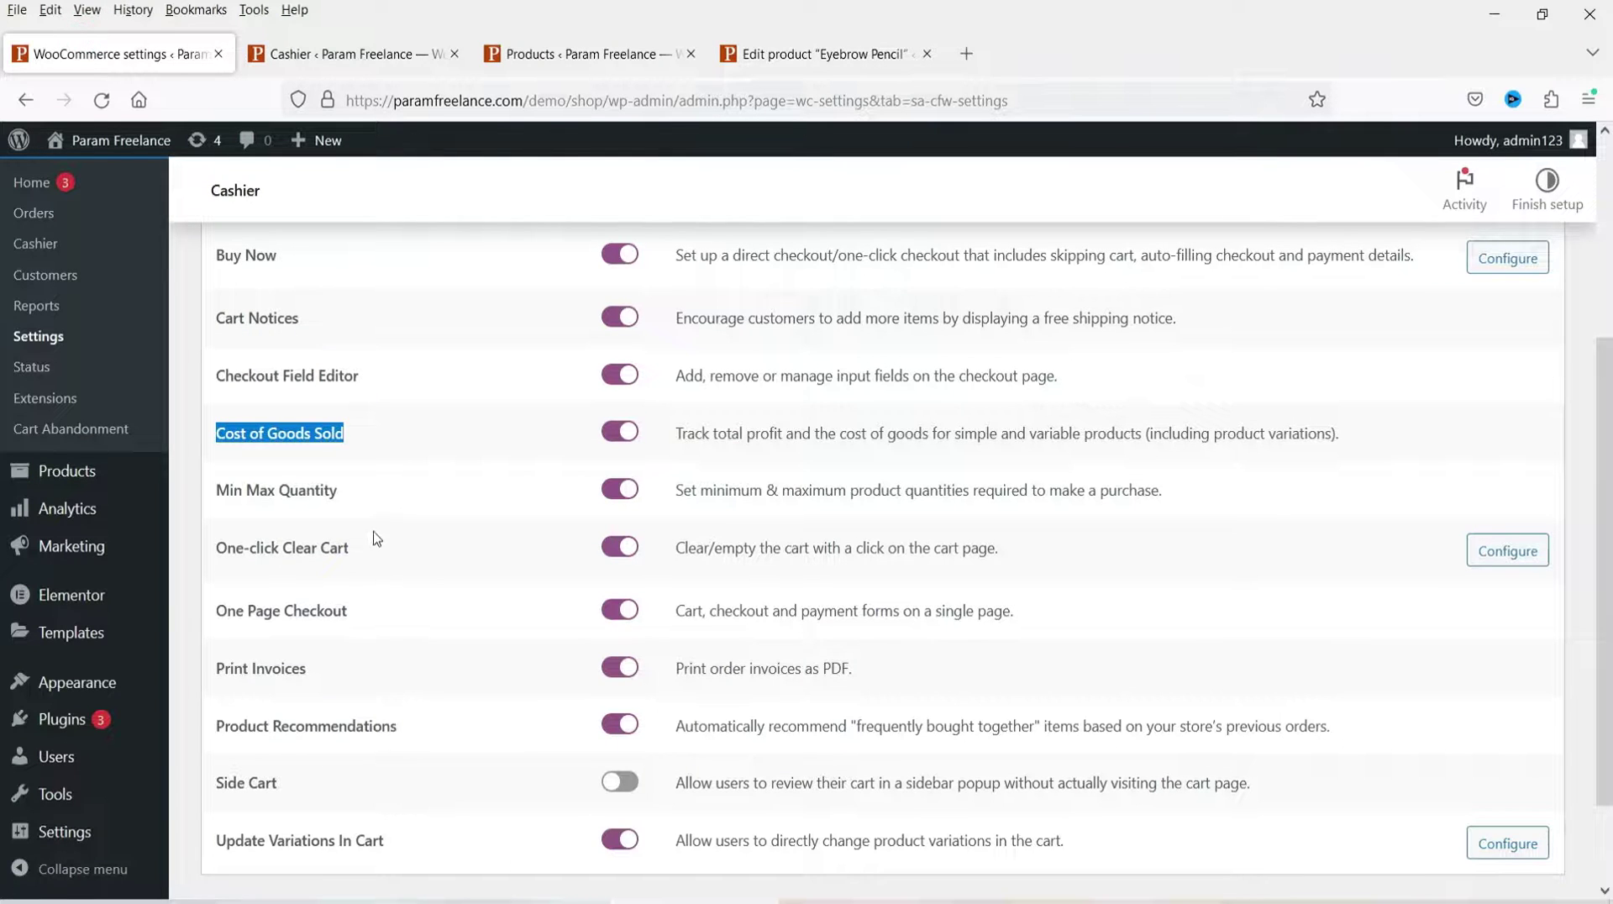
{"action": "left_click", "coordinate": [362, 508]}
{"action": "left_click_drag", "start_coordinate": [351, 494], "coordinate": [230, 495]}
{"action": "left_click", "coordinate": [468, 517]}
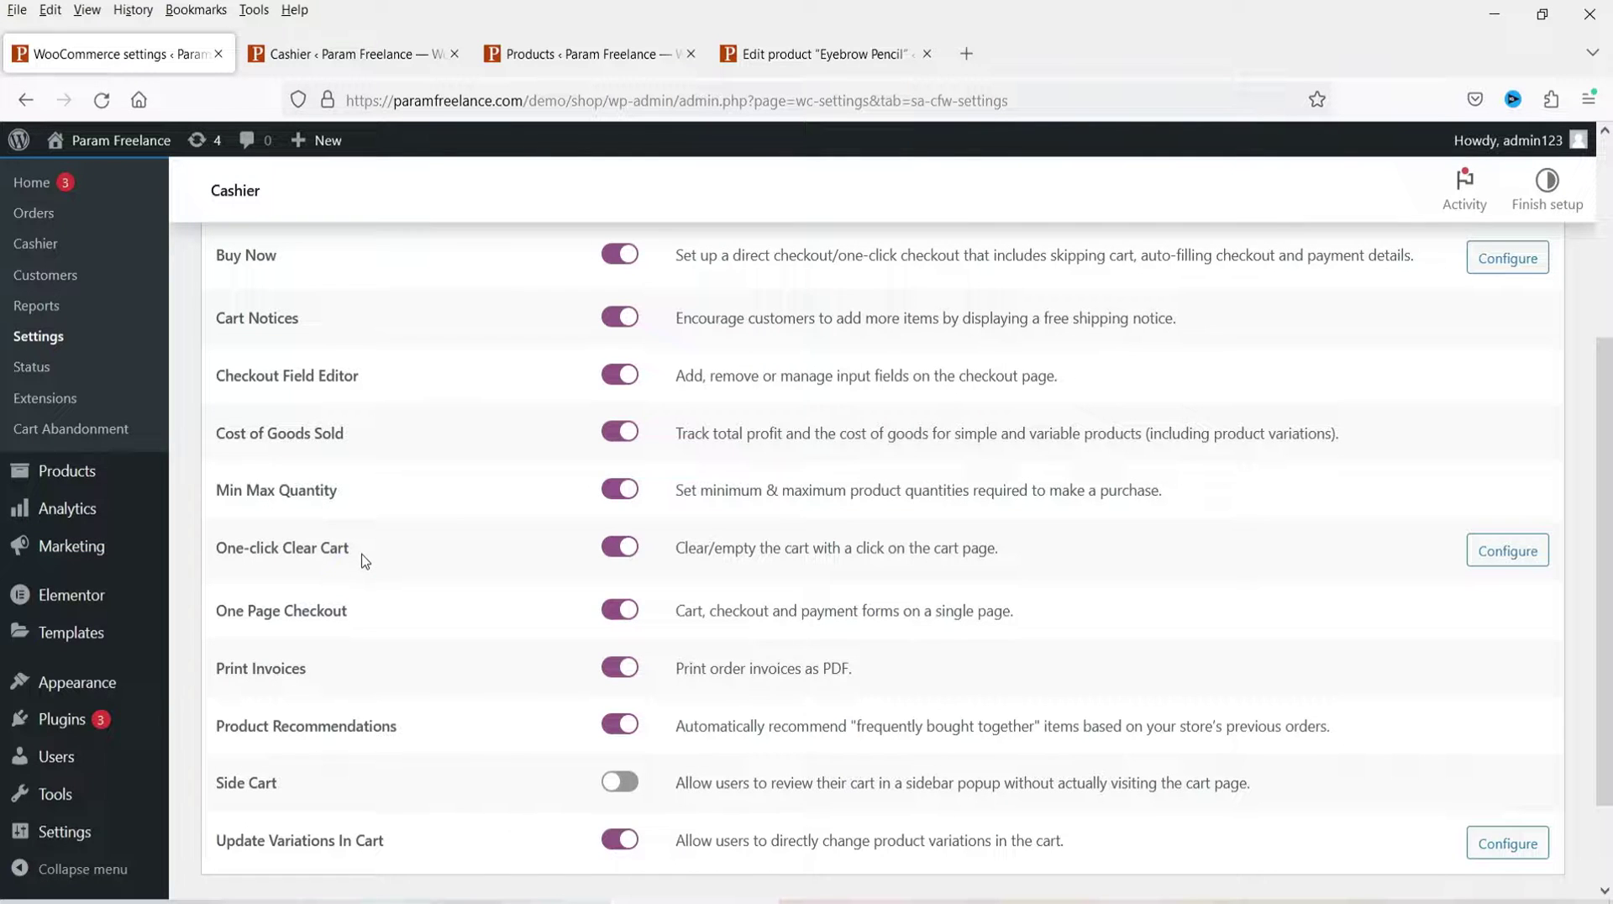
{"action": "left_click_drag", "start_coordinate": [370, 612], "coordinate": [234, 611]}
{"action": "left_click", "coordinate": [433, 670]}
{"action": "triple_click", "coordinate": [335, 672]}
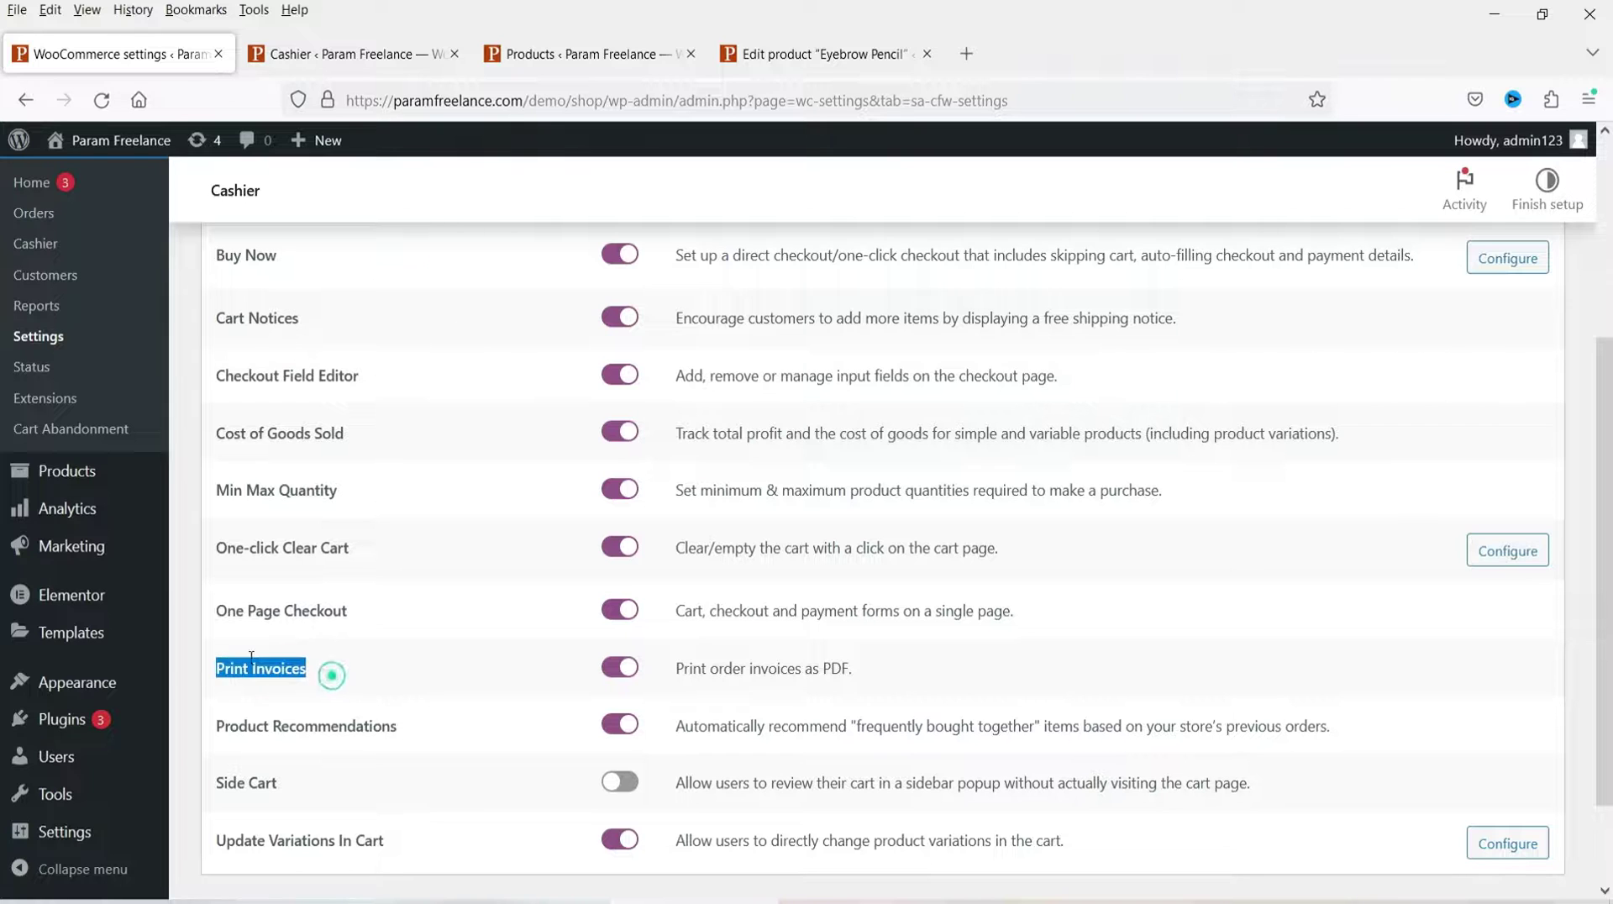
{"action": "scroll", "coordinate": [253, 379], "scroll_direction": "up", "scroll_amount": 2}
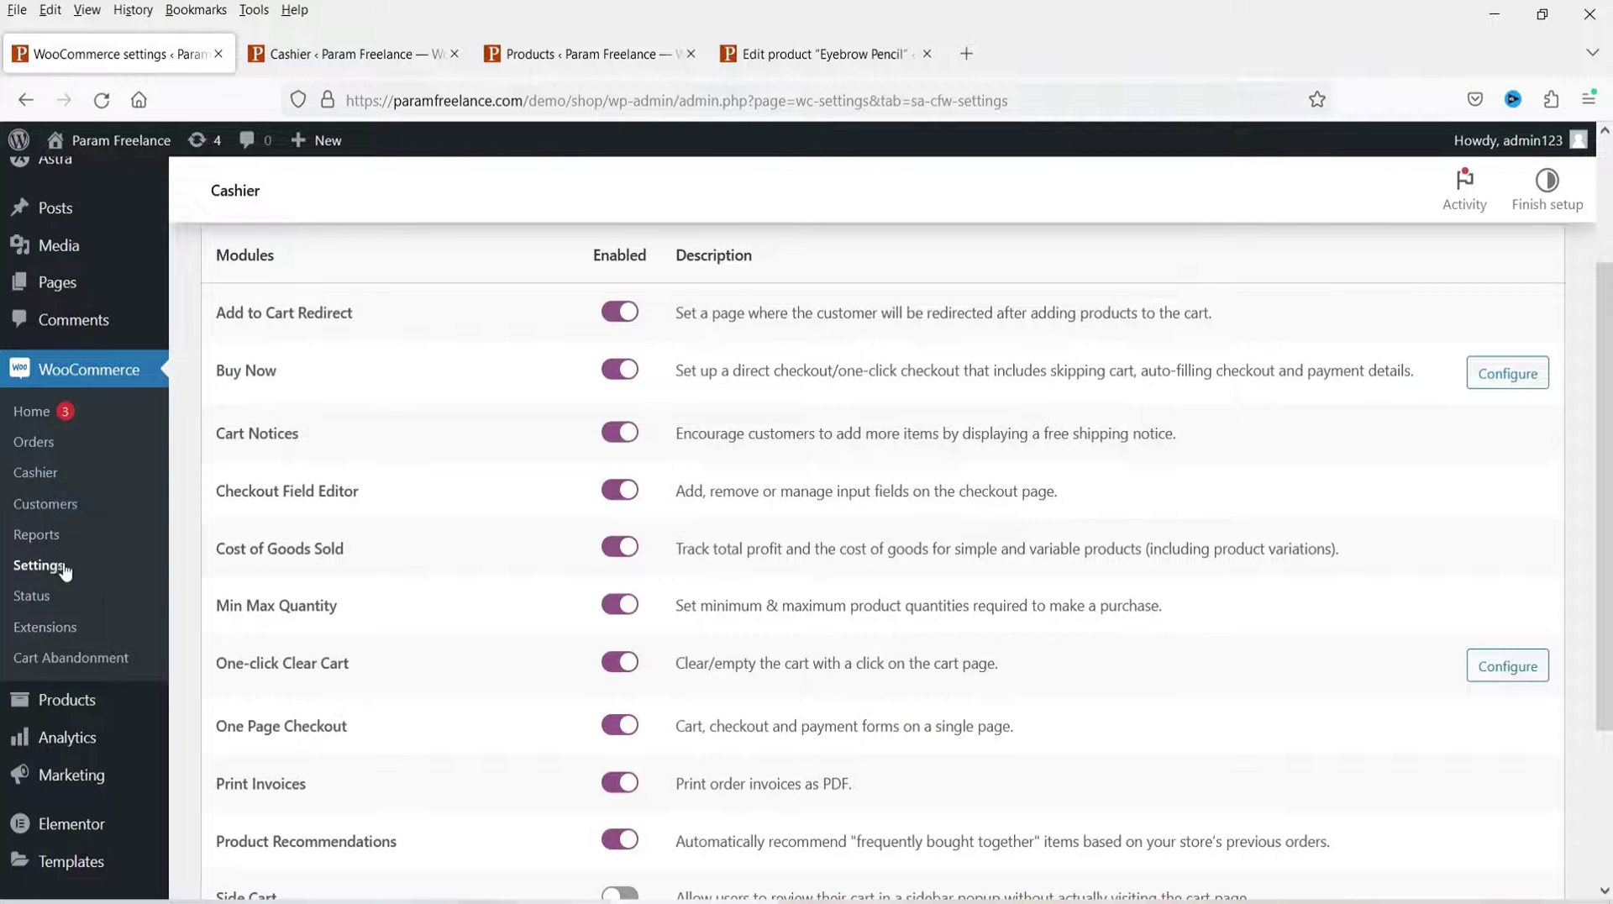
Open WooCommerce Orders in a new tab to see its Print Invoice action, then return to Cashier modules.
{"action": "middle_click", "coordinate": [33, 441]}
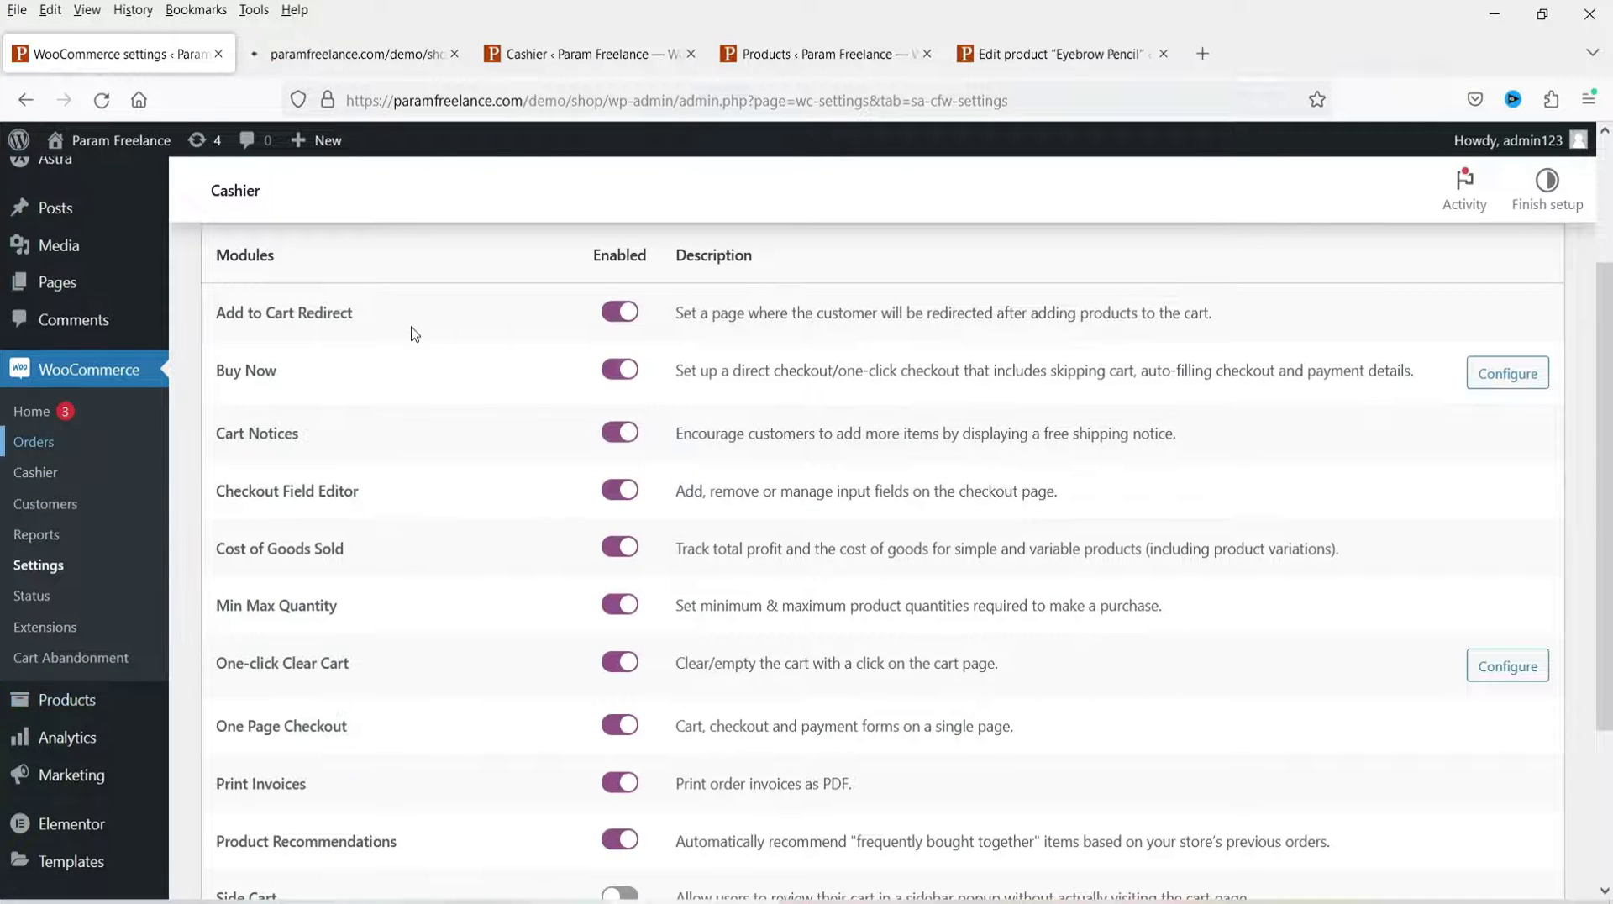
{"action": "key", "text": "ctrl+Tab"}
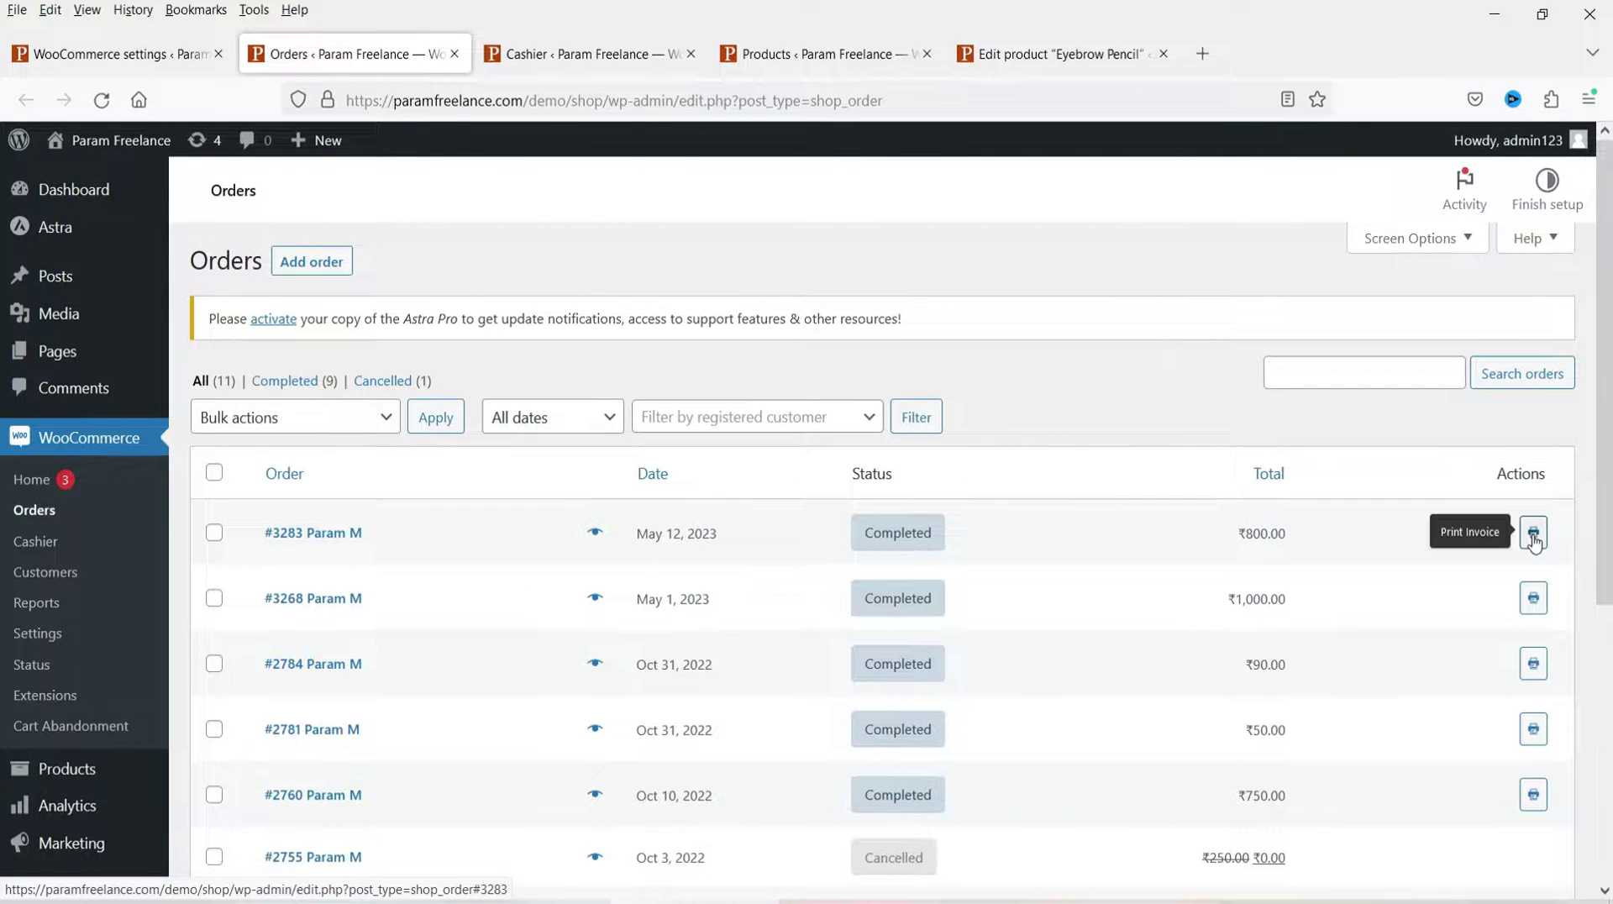
{"action": "left_click", "coordinate": [107, 51]}
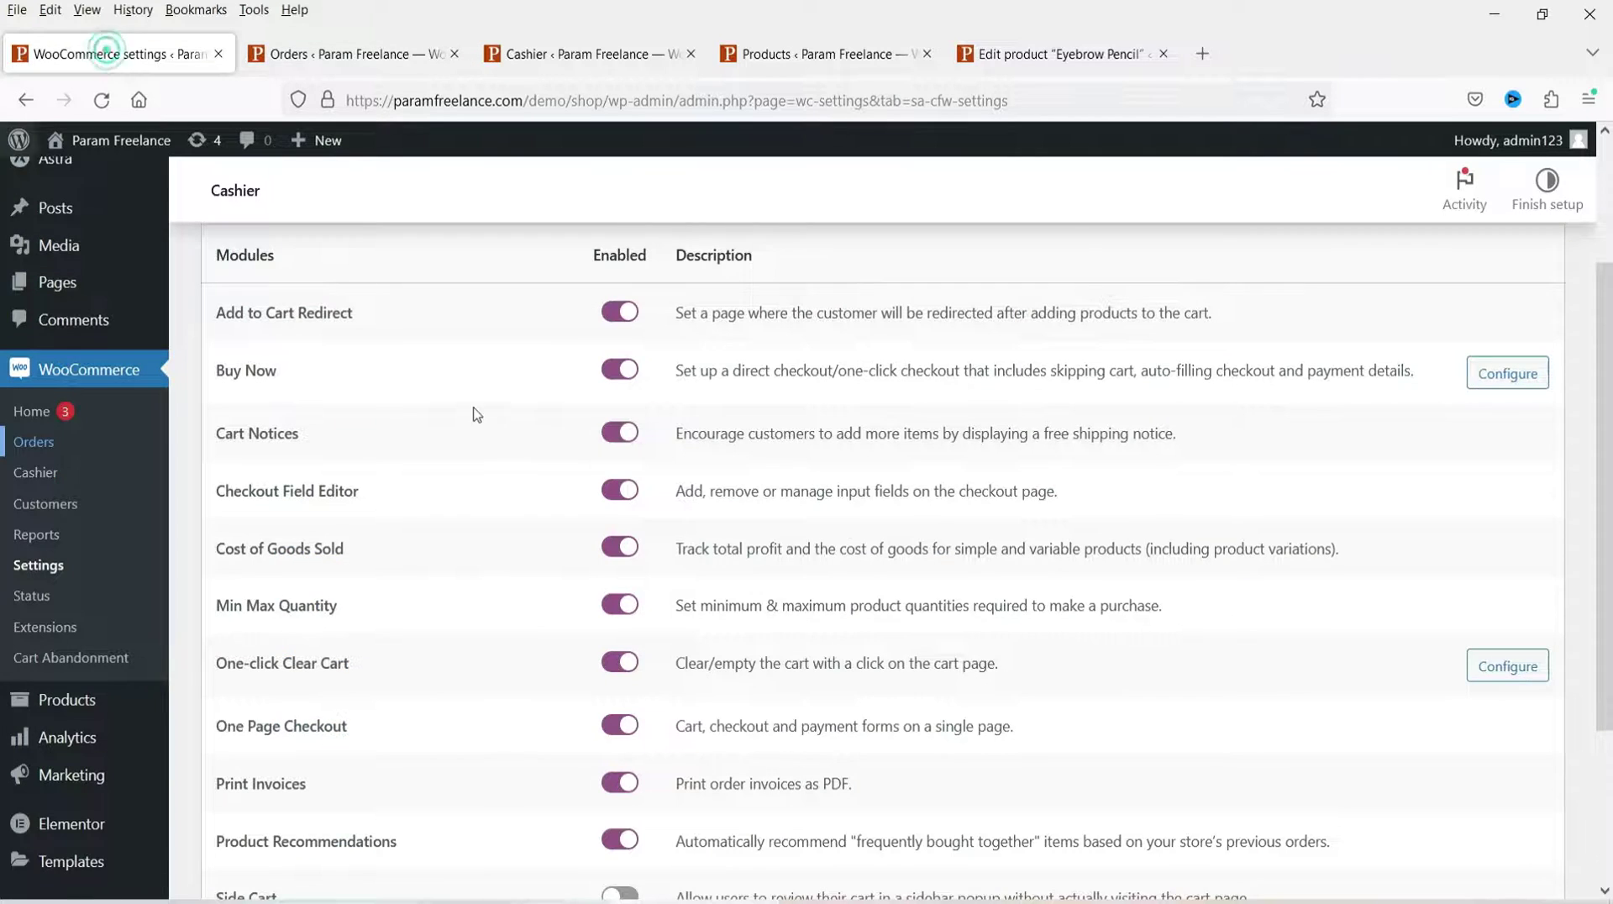
{"action": "scroll", "coordinate": [455, 437], "scroll_direction": "down", "scroll_amount": 3}
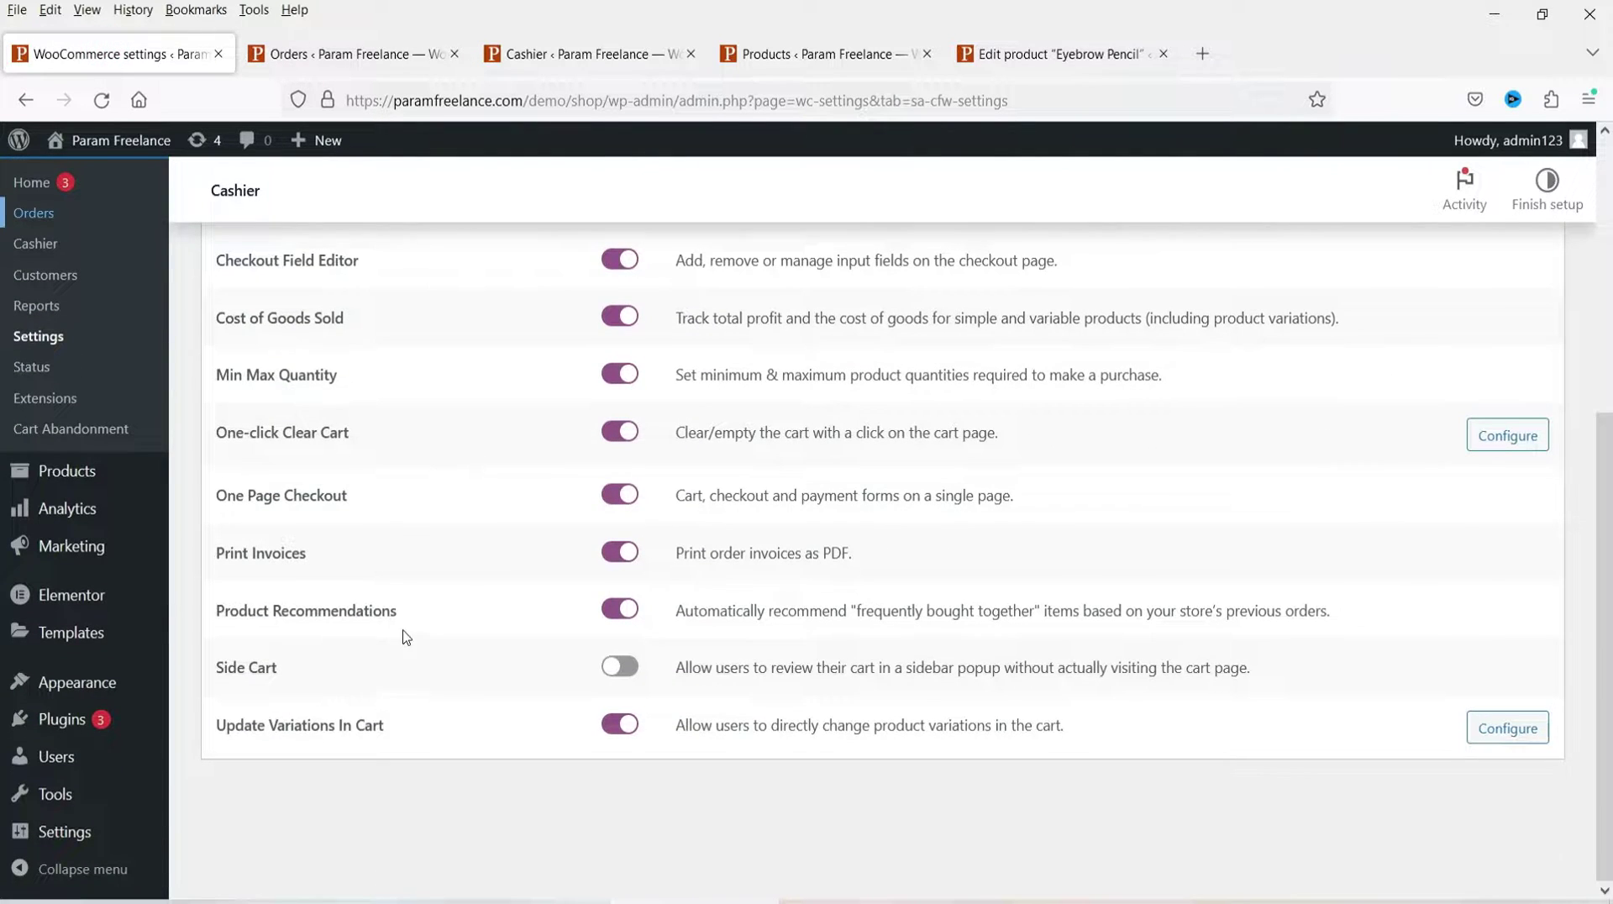
{"action": "triple_click", "coordinate": [411, 612]}
{"action": "left_click", "coordinate": [684, 623]}
{"action": "left_click_drag", "start_coordinate": [409, 744], "coordinate": [219, 742]}
{"action": "left_click", "coordinate": [441, 740]}
{"action": "left_click_drag", "start_coordinate": [238, 728], "coordinate": [408, 728]}
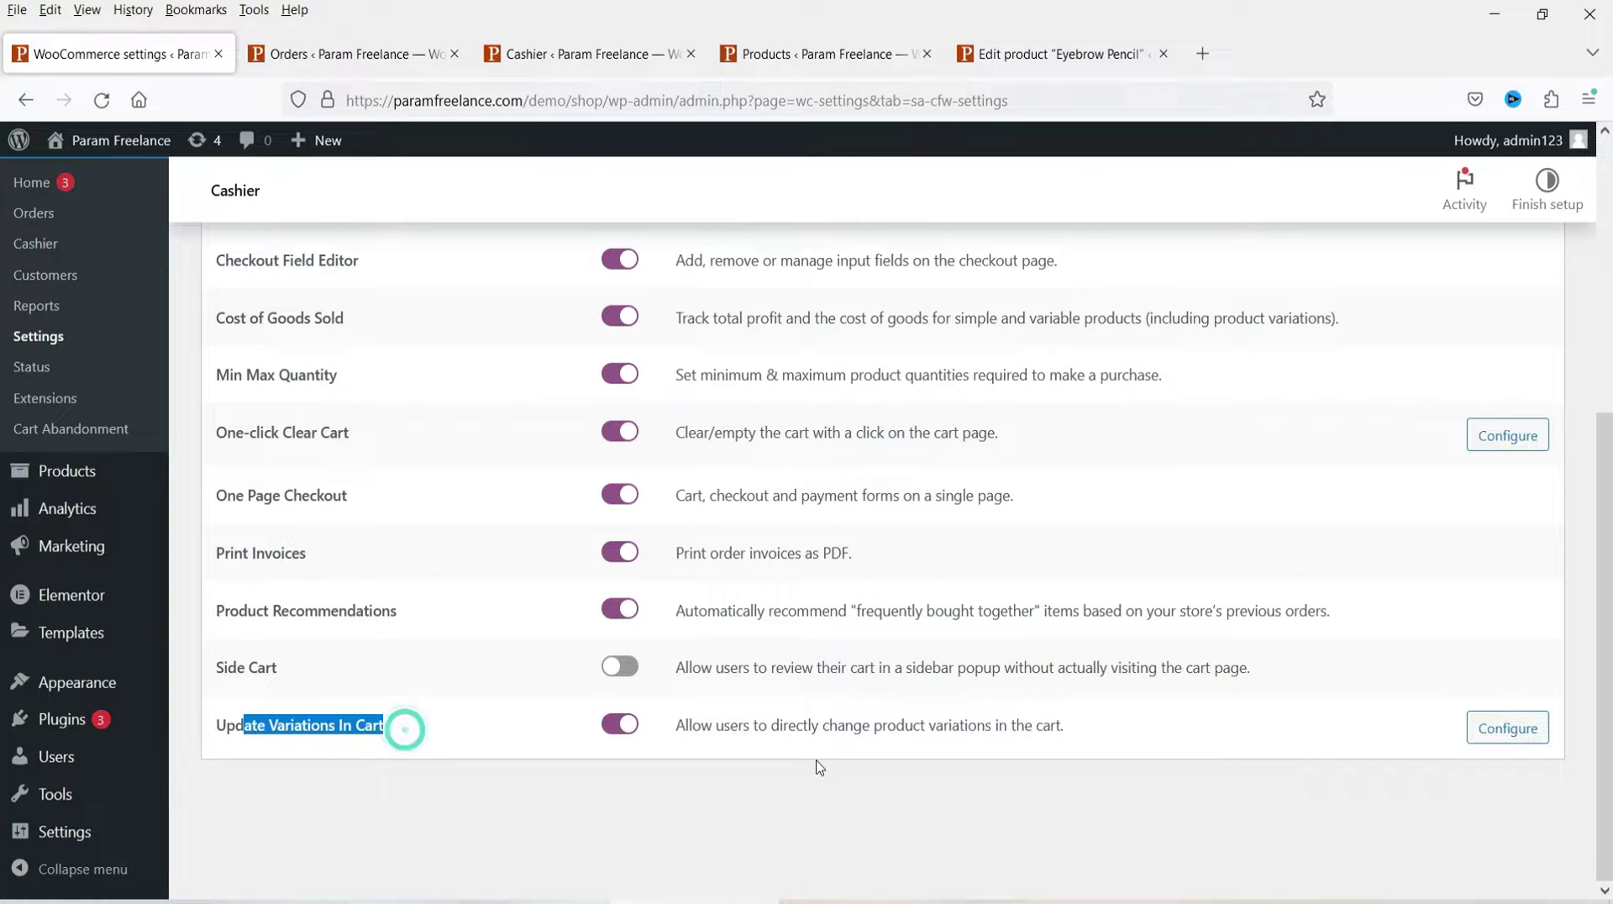
{"action": "left_click", "coordinate": [437, 733]}
{"action": "triple_click", "coordinate": [417, 726]}
{"action": "left_click", "coordinate": [418, 744]}
{"action": "scroll", "coordinate": [1187, 401], "scroll_direction": "up", "scroll_amount": 5}
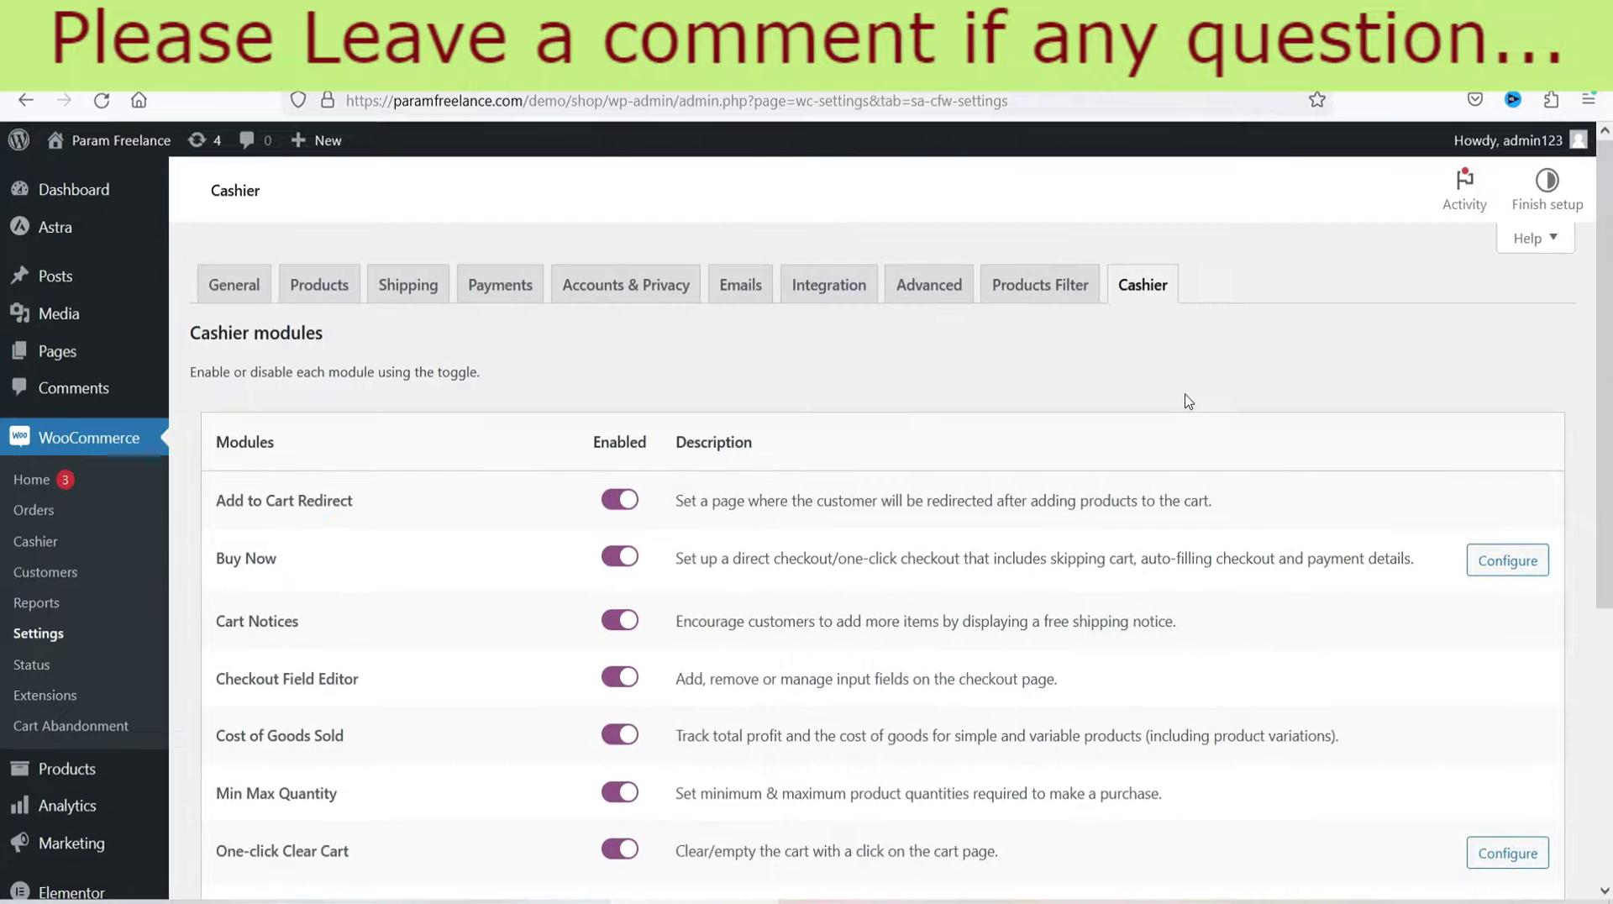